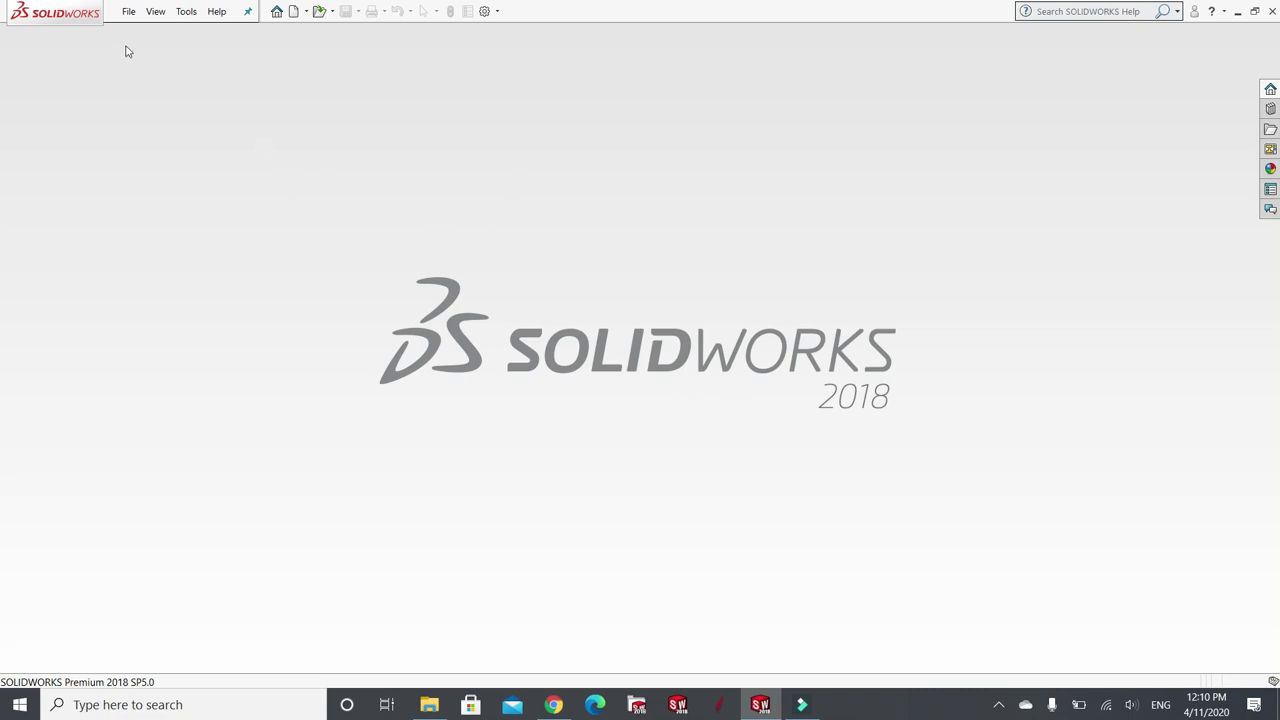
- Create a new blank part, Part4, then switch to the HGH linear guide datasheet in Chrome
{"action": "left_click", "coordinate": [129, 12]}
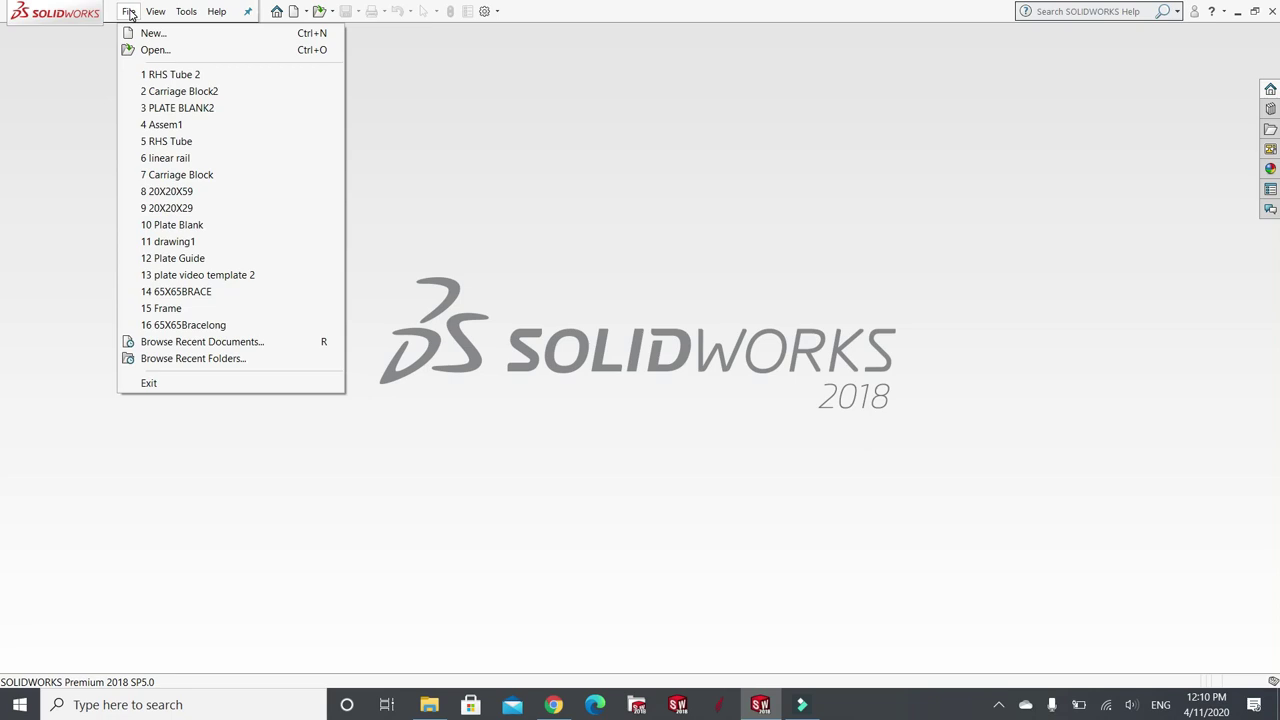
{"action": "left_click", "coordinate": [152, 34]}
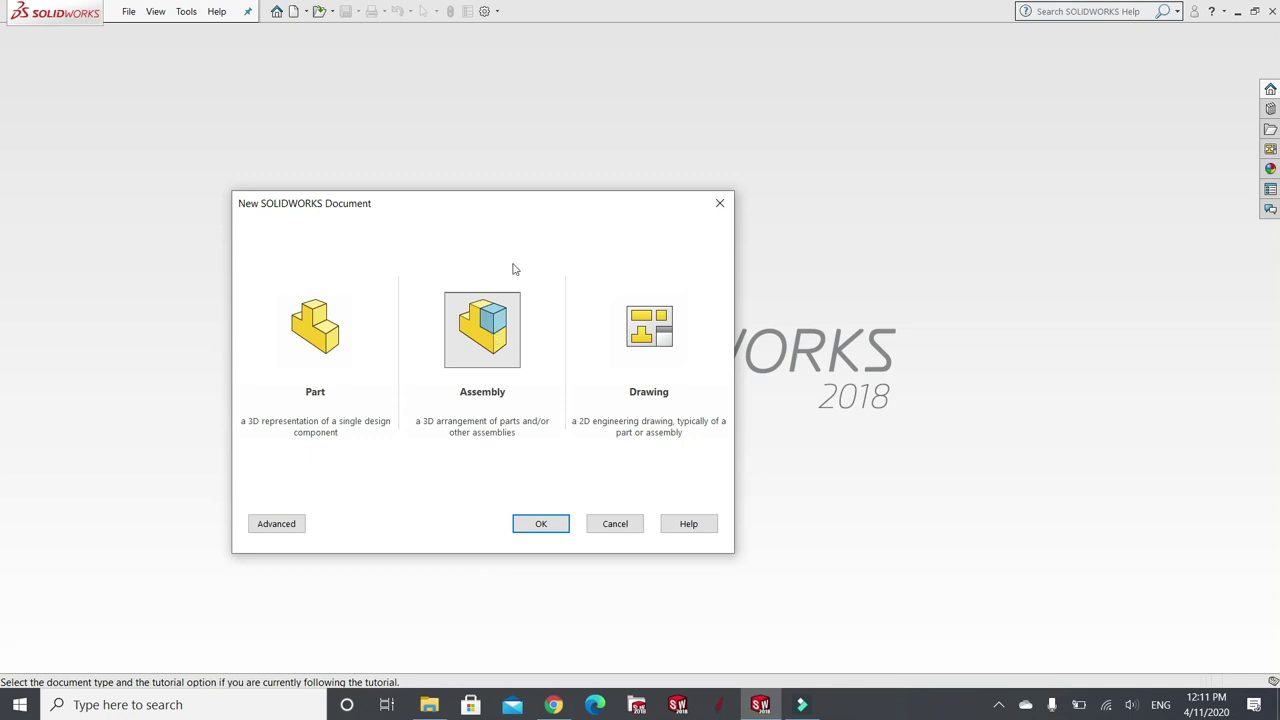
{"action": "left_click", "coordinate": [297, 333]}
{"action": "left_click", "coordinate": [549, 523]}
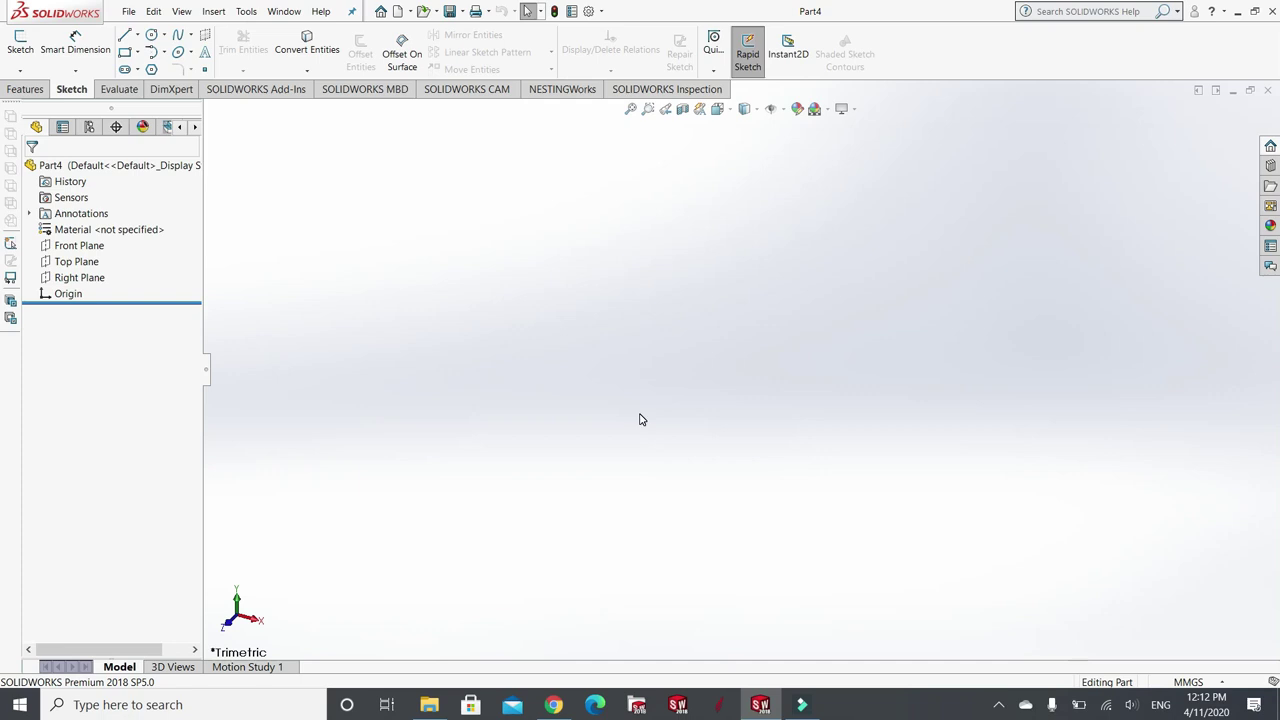
{"action": "left_click", "coordinate": [553, 704]}
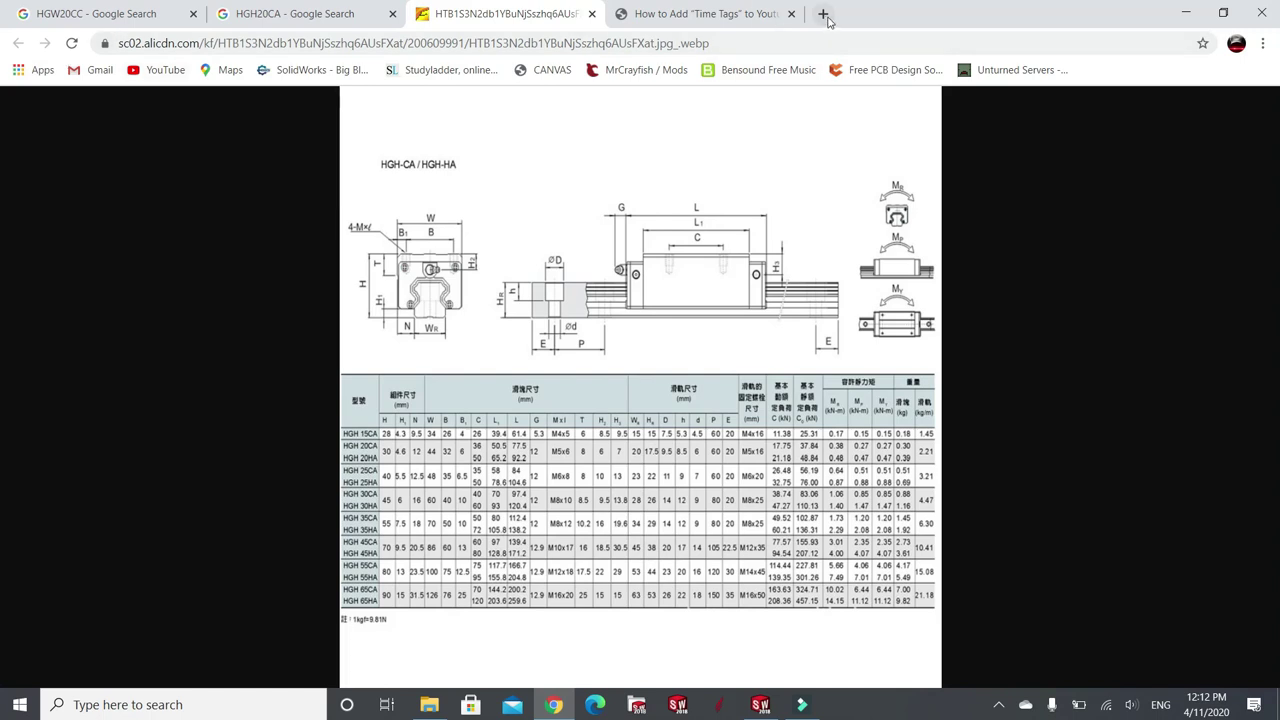
- Close the video tutorial tab and load grabcad.com in a new tab
{"action": "left_click", "coordinate": [791, 14]}
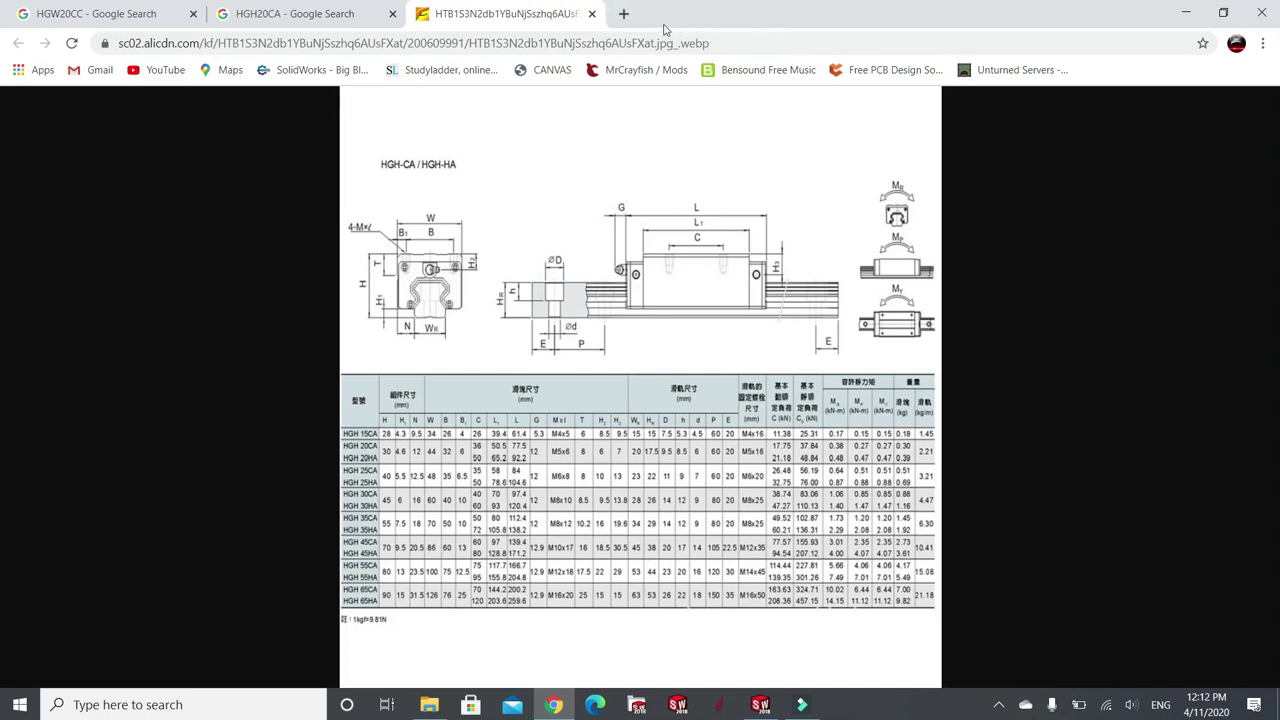
{"action": "left_click", "coordinate": [623, 14]}
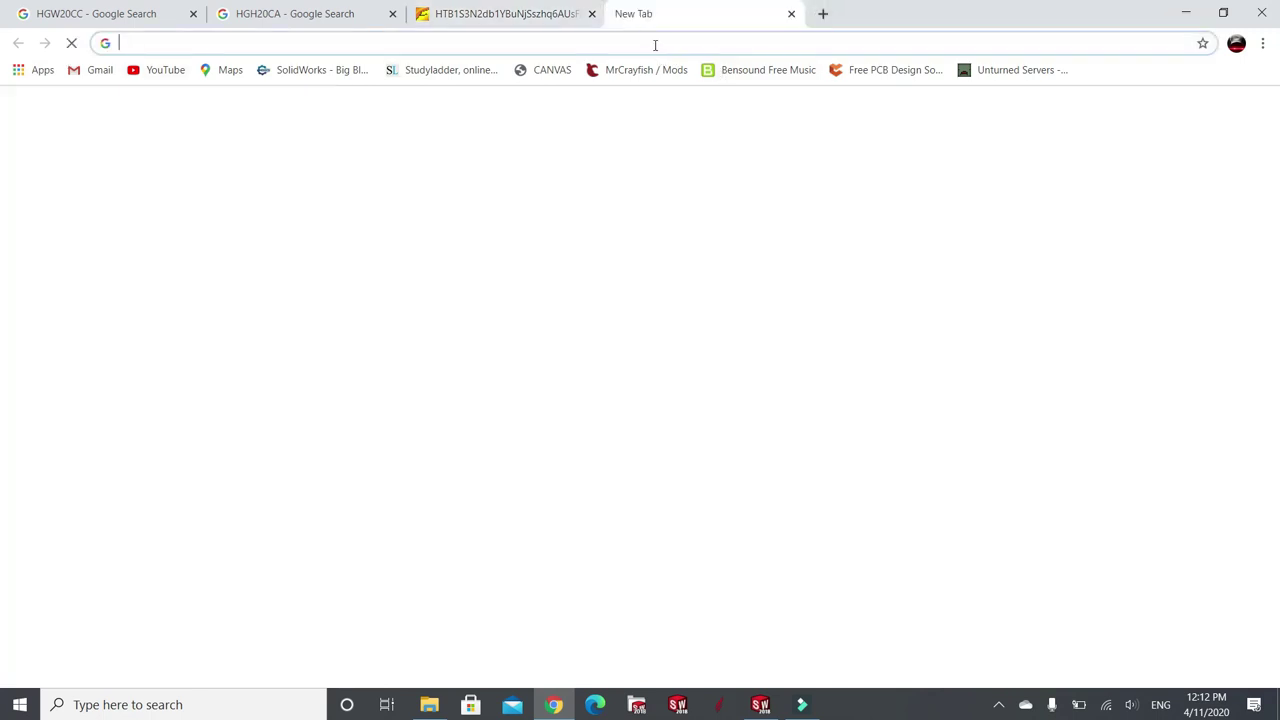
{"action": "type", "text": "gr"}
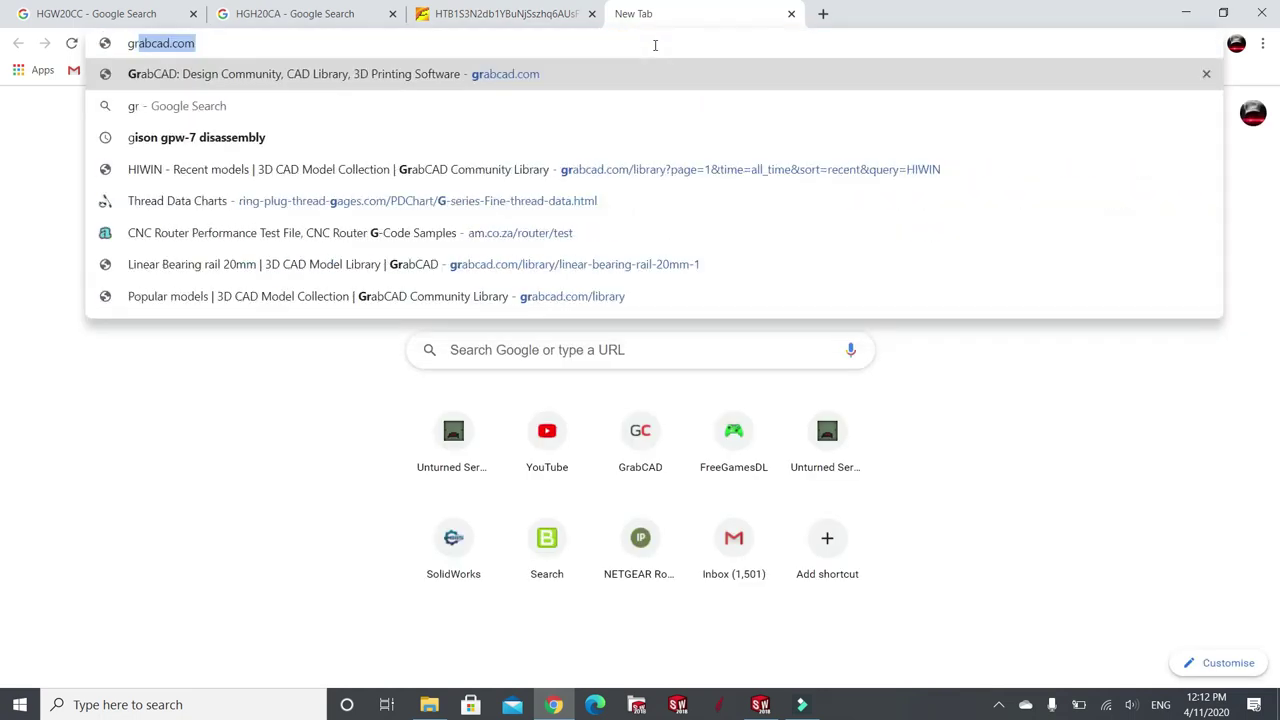
{"action": "type", "text": "abcad"}
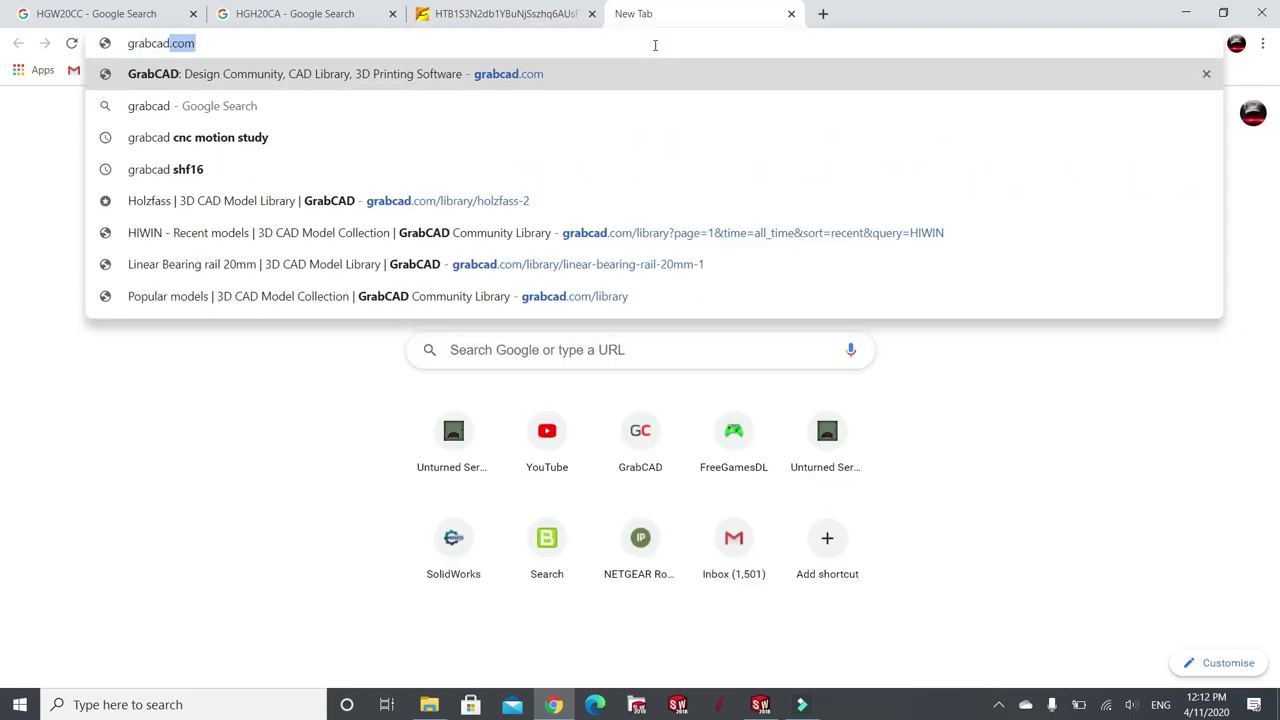
{"action": "type", "text": ".com"}
{"action": "key", "text": "Return"}
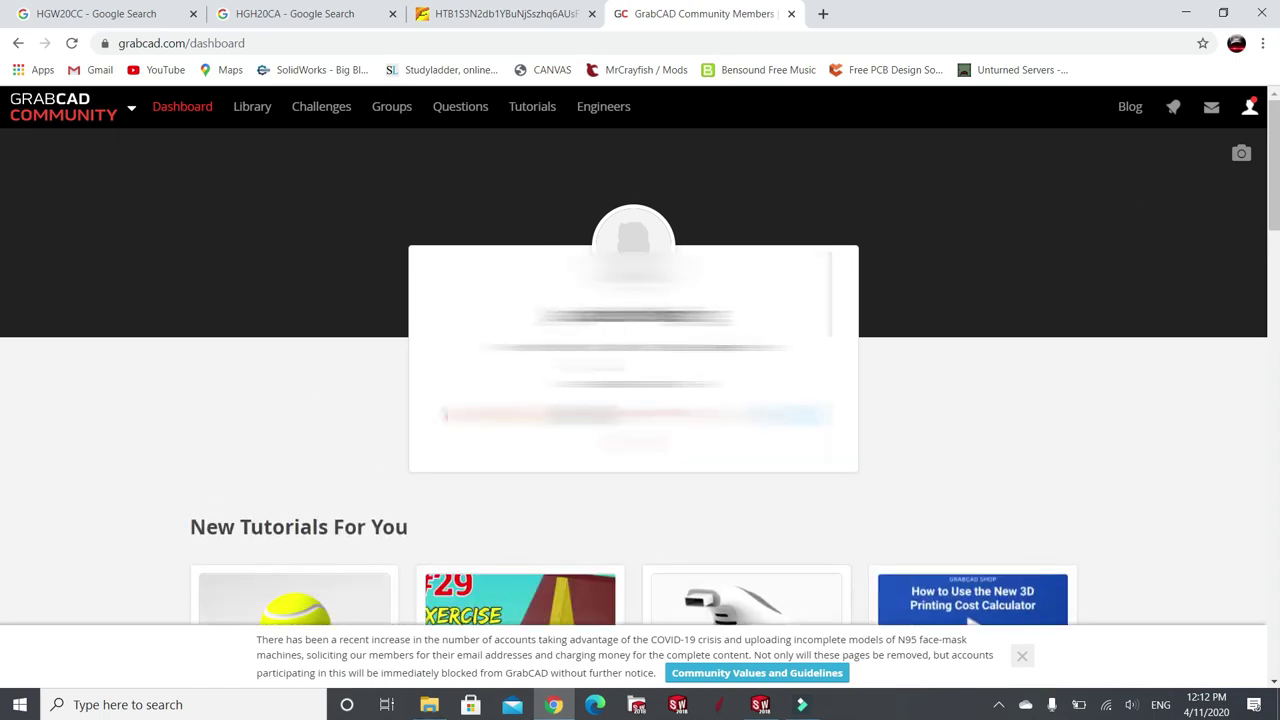
- Browse the GrabCAD library's popular models, then search it for 'hiwin'
{"action": "left_click", "coordinate": [251, 106]}
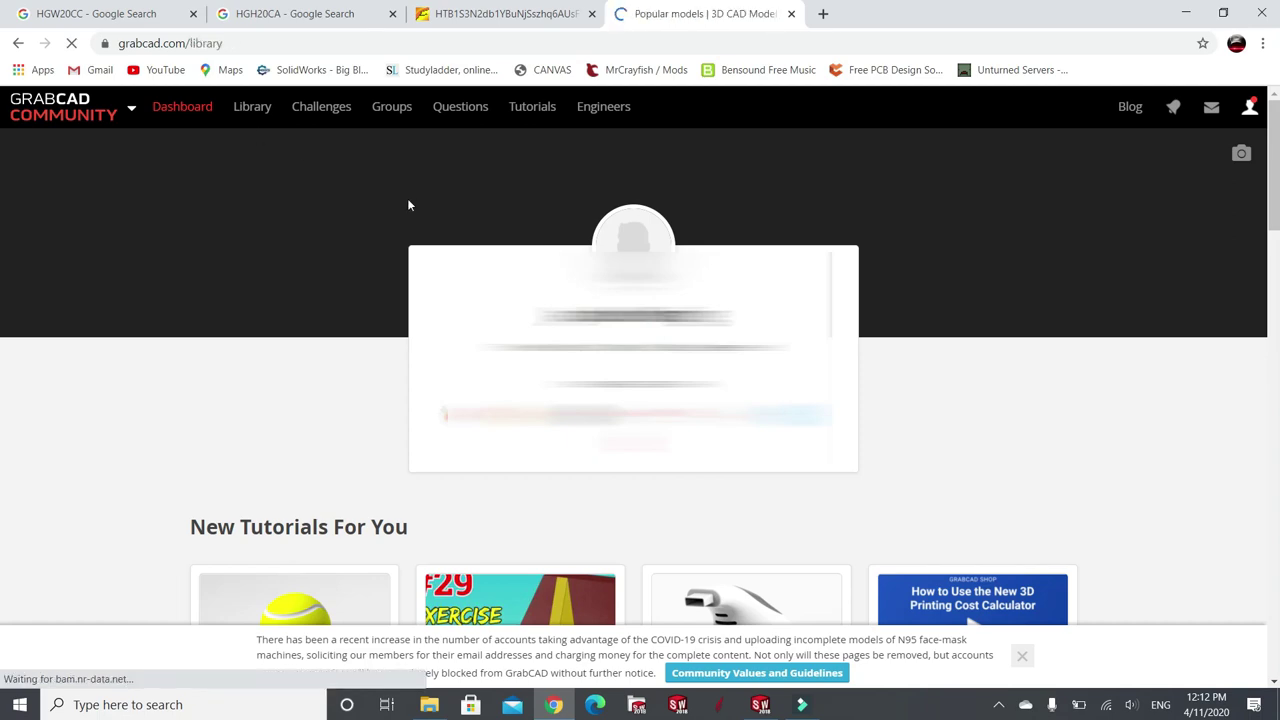
{"action": "scroll", "coordinate": [715, 341], "scroll_direction": "down", "scroll_amount": 4}
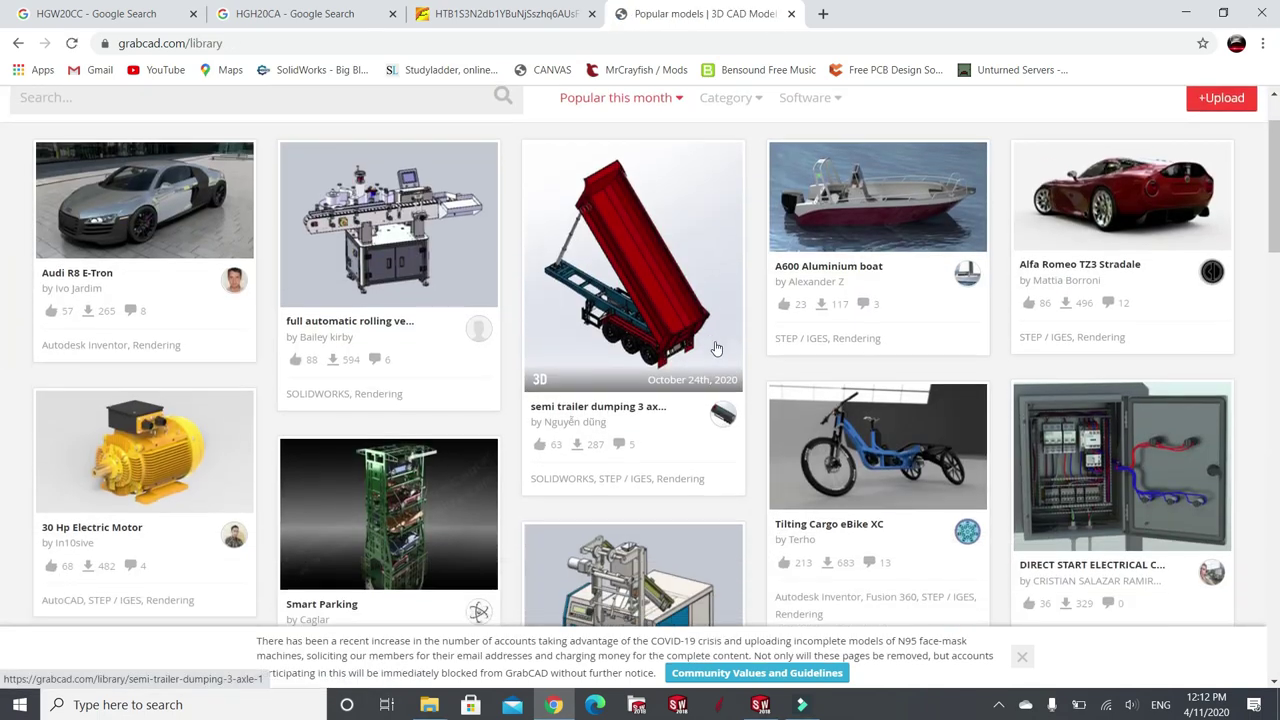
{"action": "scroll", "coordinate": [715, 341], "scroll_direction": "down", "scroll_amount": 1}
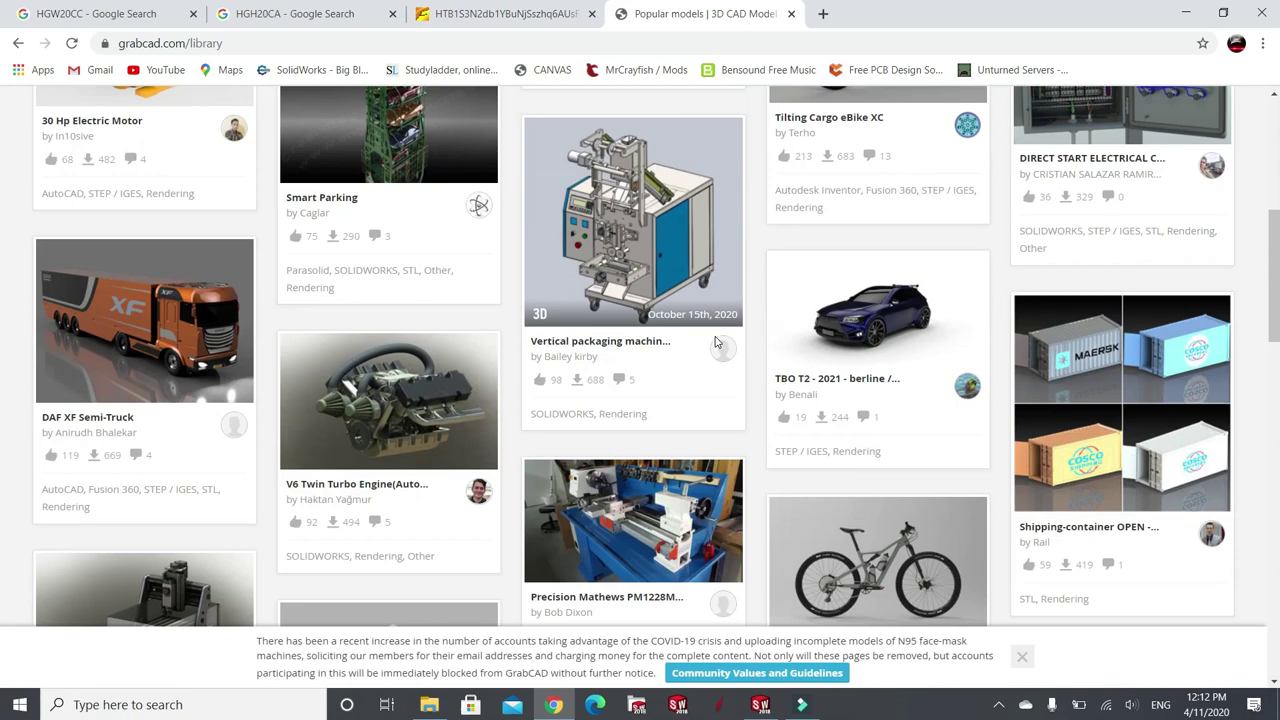
{"action": "scroll", "coordinate": [715, 341], "scroll_direction": "down", "scroll_amount": 1}
{"action": "scroll", "coordinate": [715, 341], "scroll_direction": "up", "scroll_amount": 4}
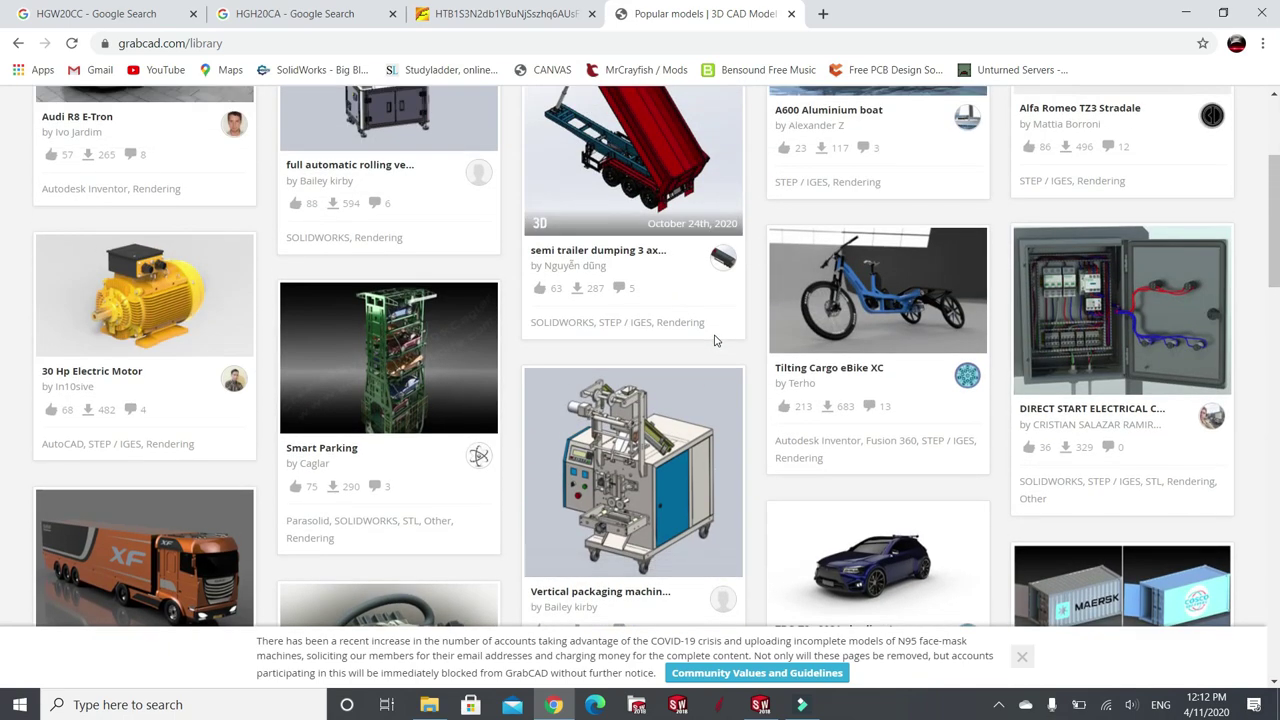
{"action": "scroll", "coordinate": [715, 341], "scroll_direction": "down", "scroll_amount": 7}
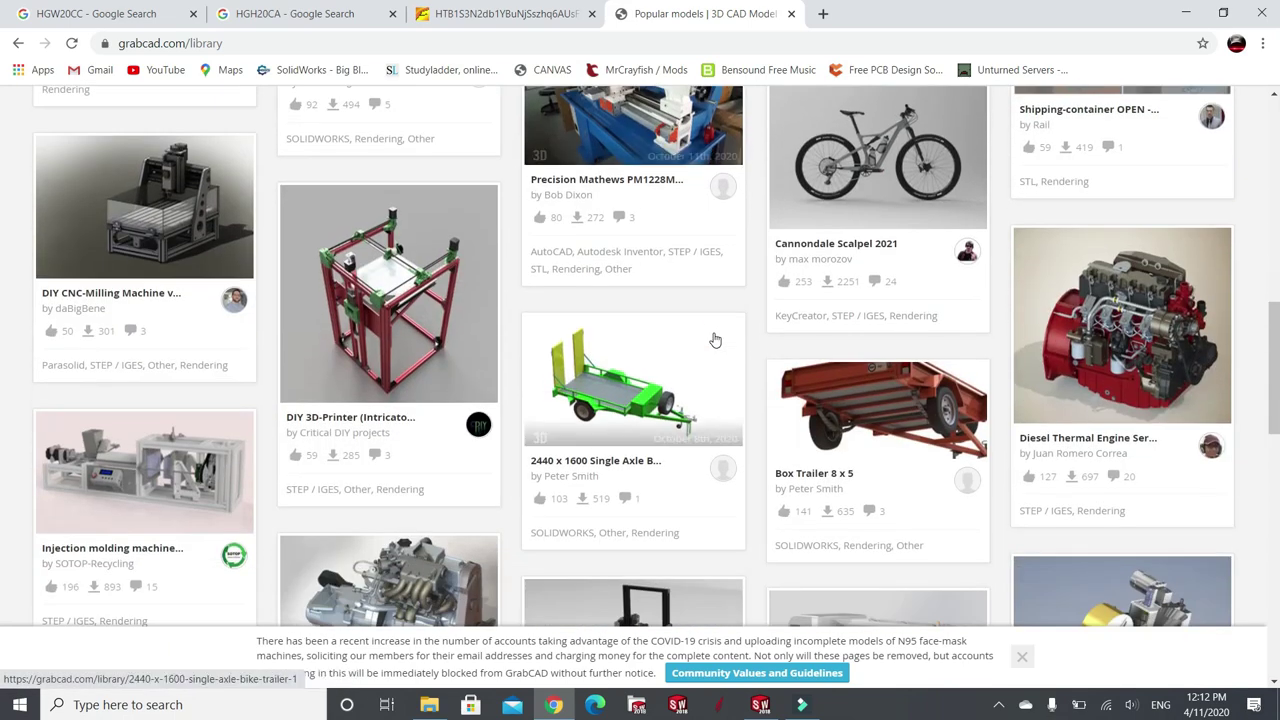
{"action": "scroll", "coordinate": [715, 341], "scroll_direction": "down", "scroll_amount": 2}
{"action": "scroll", "coordinate": [766, 354], "scroll_direction": "up", "scroll_amount": 4}
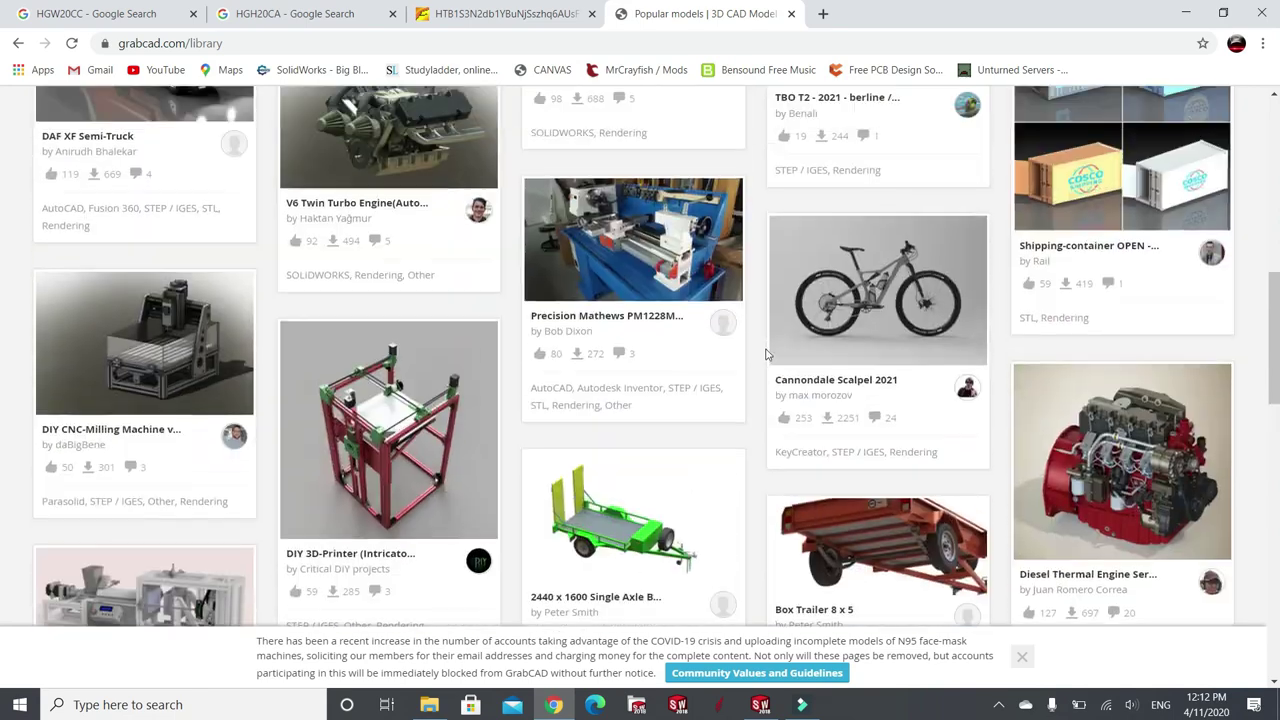
{"action": "scroll", "coordinate": [766, 354], "scroll_direction": "up", "scroll_amount": 7}
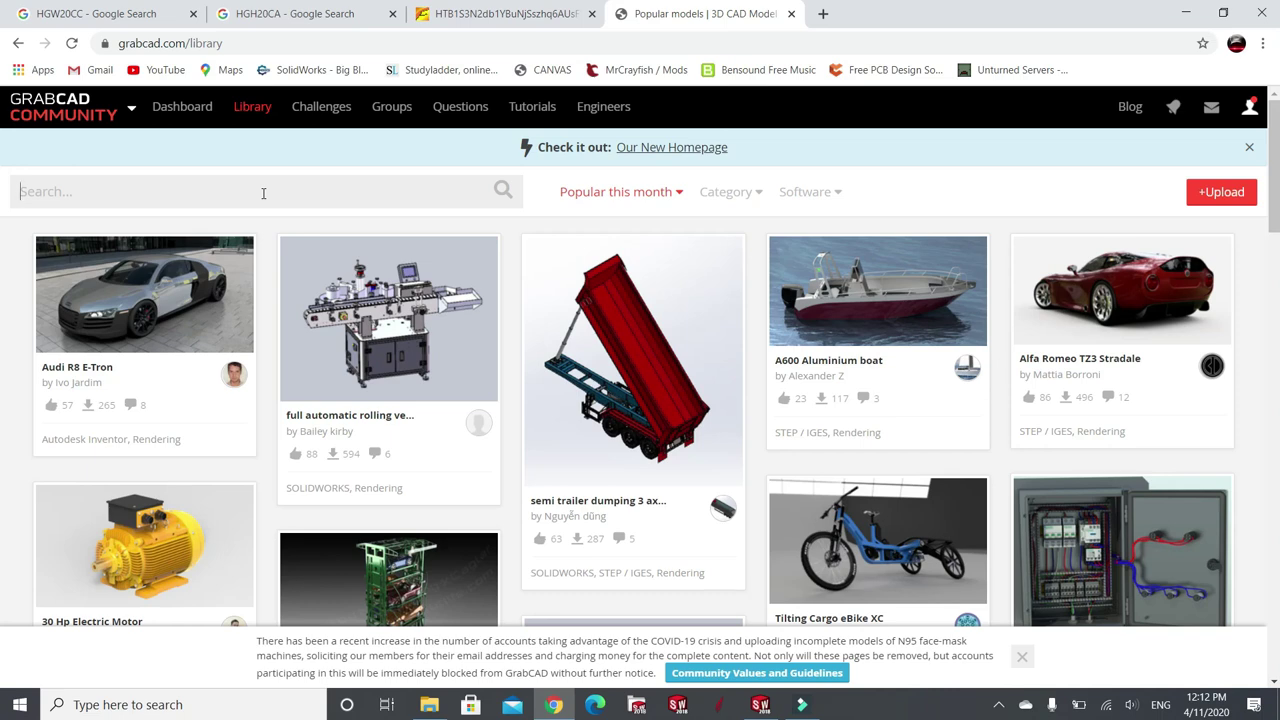
{"action": "type", "text": "hiwin"}
{"action": "key", "text": "Return"}
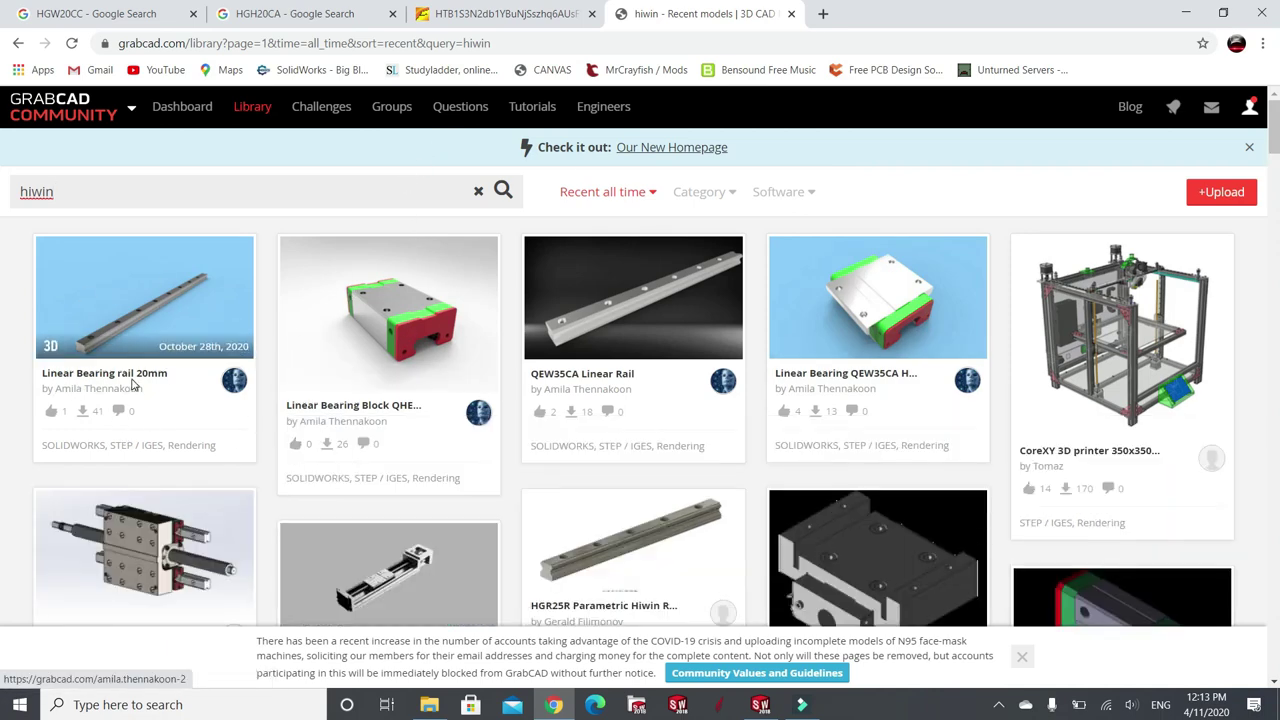
- Open and scroll through the Linear Bearing Block QHE20CA model page
{"action": "left_click", "coordinate": [397, 412]}
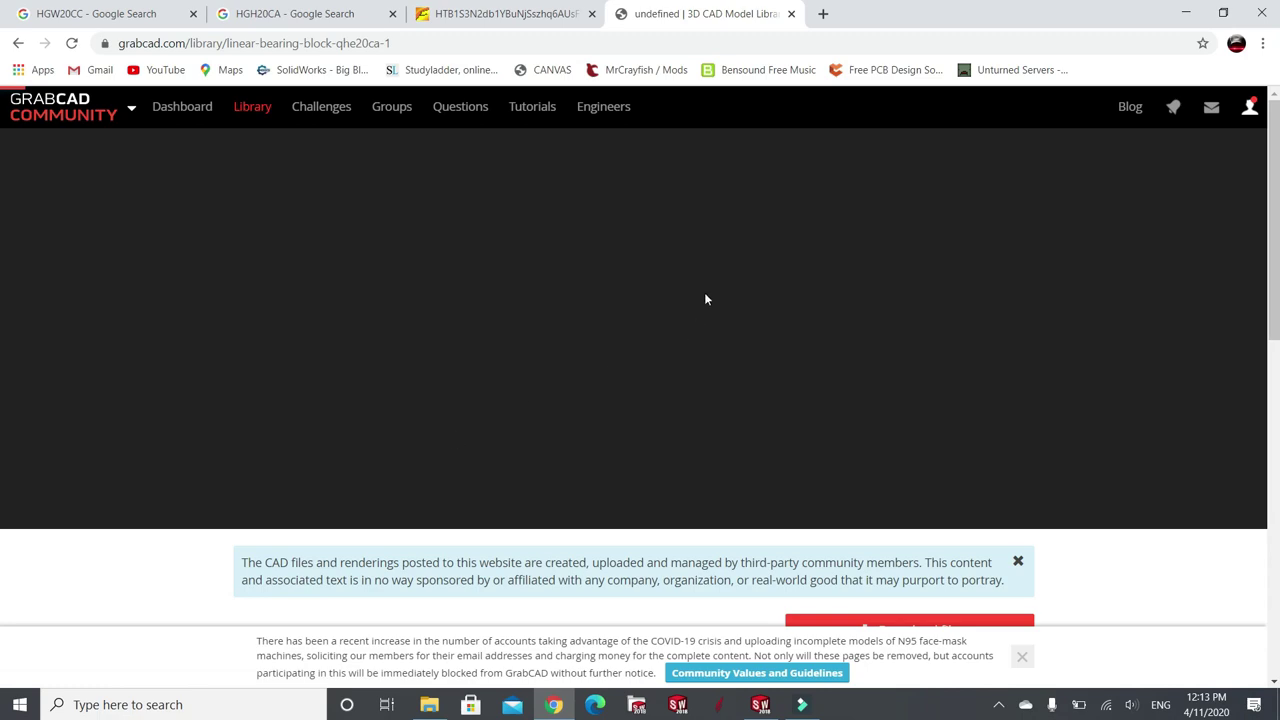
{"action": "scroll", "coordinate": [768, 343], "scroll_direction": "down", "scroll_amount": 3}
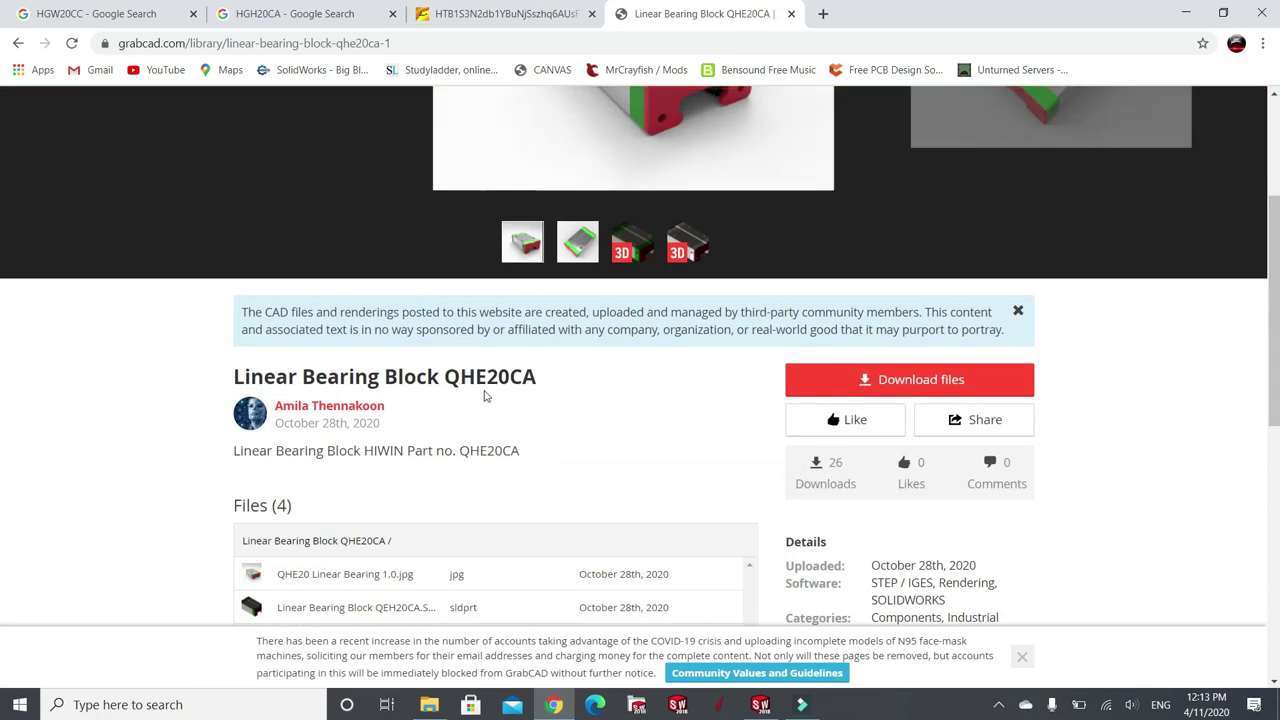
{"action": "scroll", "coordinate": [540, 388], "scroll_direction": "up", "scroll_amount": 3}
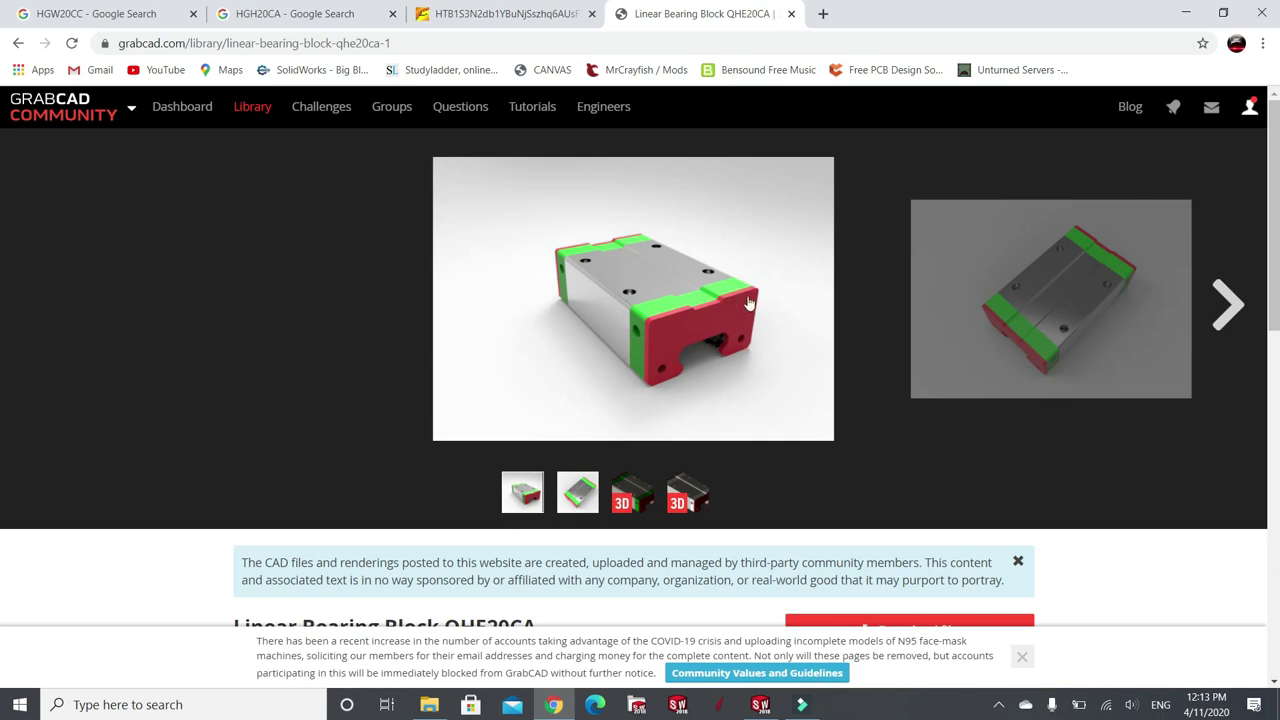
- Go back to the hiwin results, scroll through them, then minimise Chrome
{"action": "left_click", "coordinate": [18, 43]}
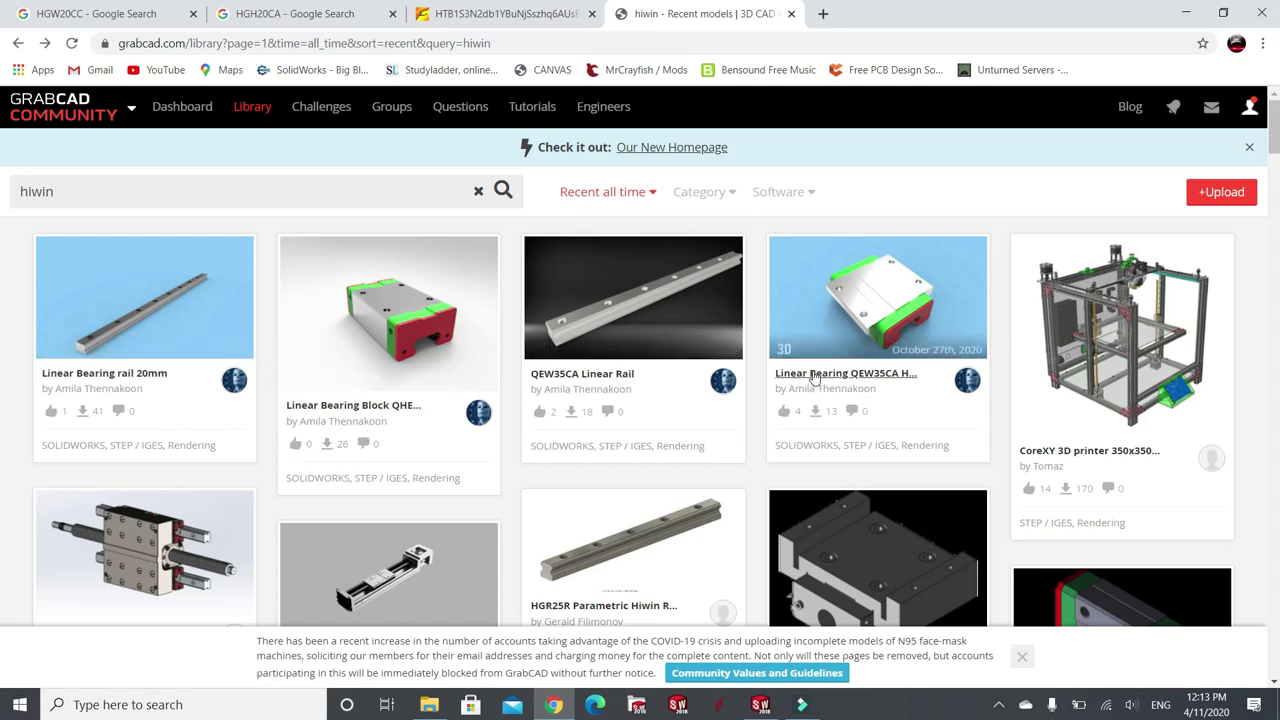
{"action": "scroll", "coordinate": [742, 384], "scroll_direction": "down", "scroll_amount": 1}
{"action": "scroll", "coordinate": [742, 384], "scroll_direction": "down", "scroll_amount": 2}
{"action": "scroll", "coordinate": [289, 206], "scroll_direction": "up", "scroll_amount": 2}
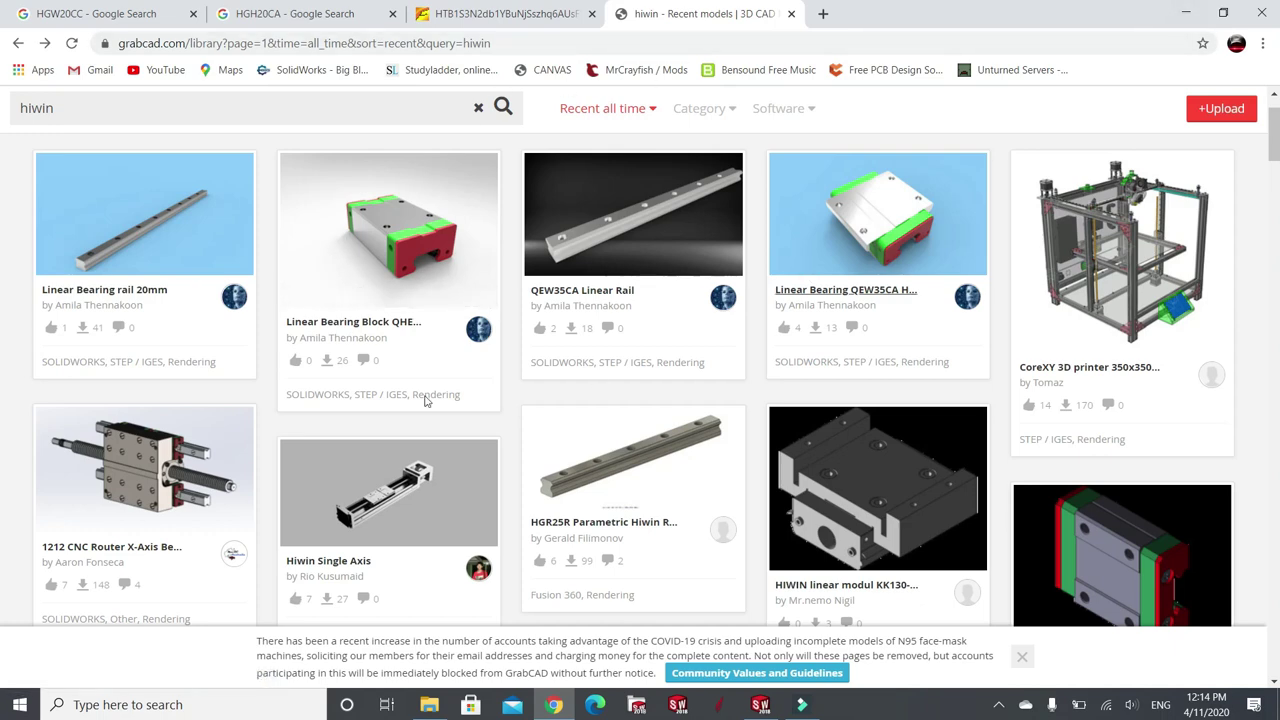
{"action": "scroll", "coordinate": [629, 386], "scroll_direction": "down", "scroll_amount": 1}
{"action": "scroll", "coordinate": [630, 385], "scroll_direction": "down", "scroll_amount": 2}
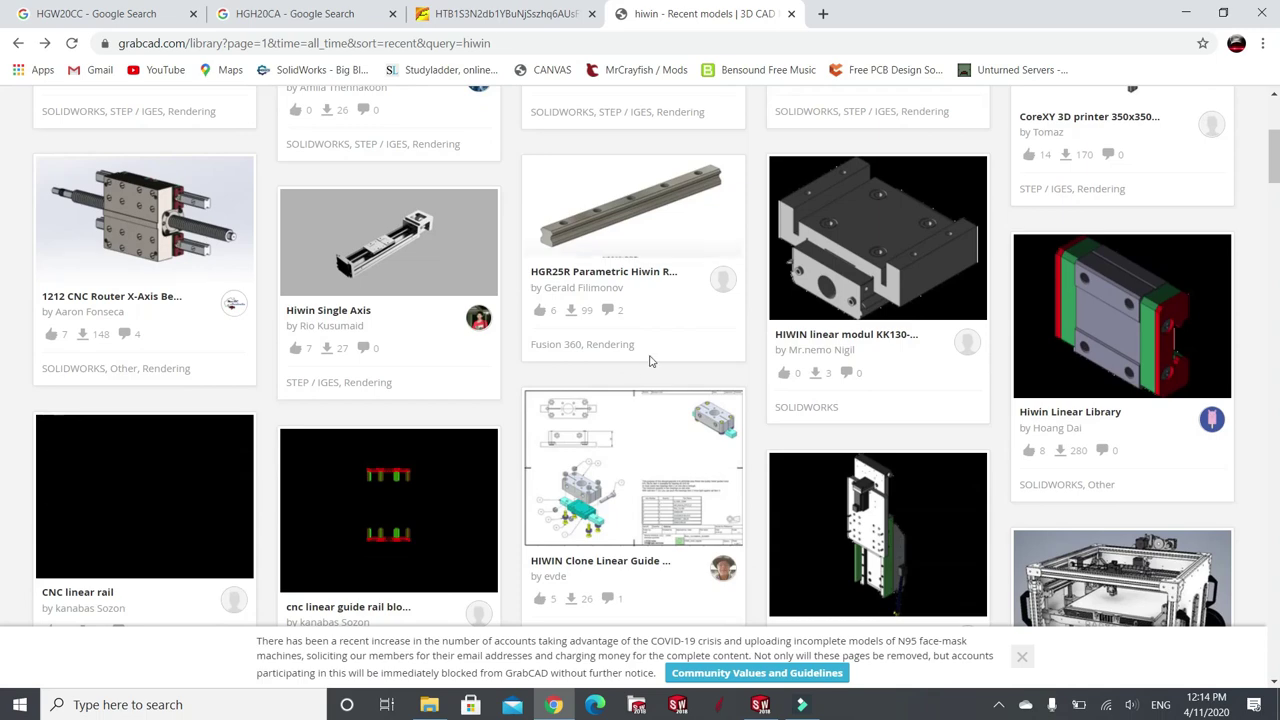
{"action": "scroll", "coordinate": [650, 375], "scroll_direction": "down", "scroll_amount": 3}
{"action": "scroll", "coordinate": [746, 366], "scroll_direction": "down", "scroll_amount": 3}
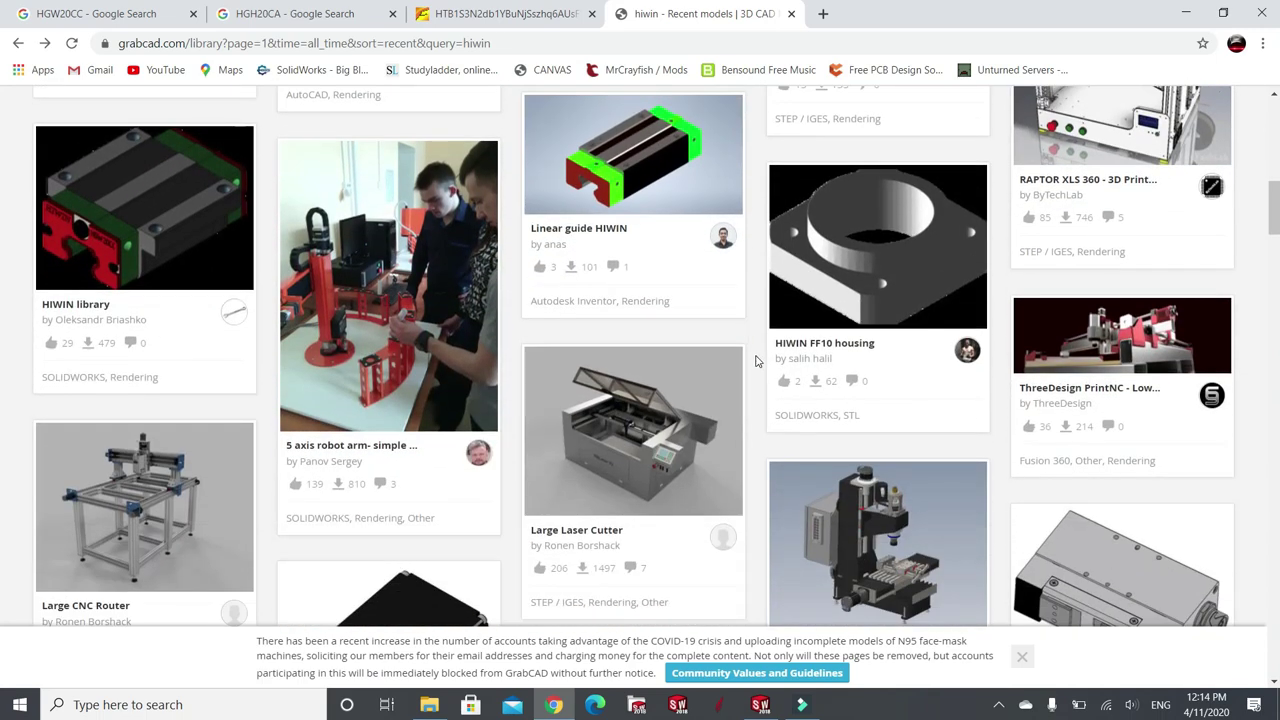
{"action": "left_click", "coordinate": [1185, 13]}
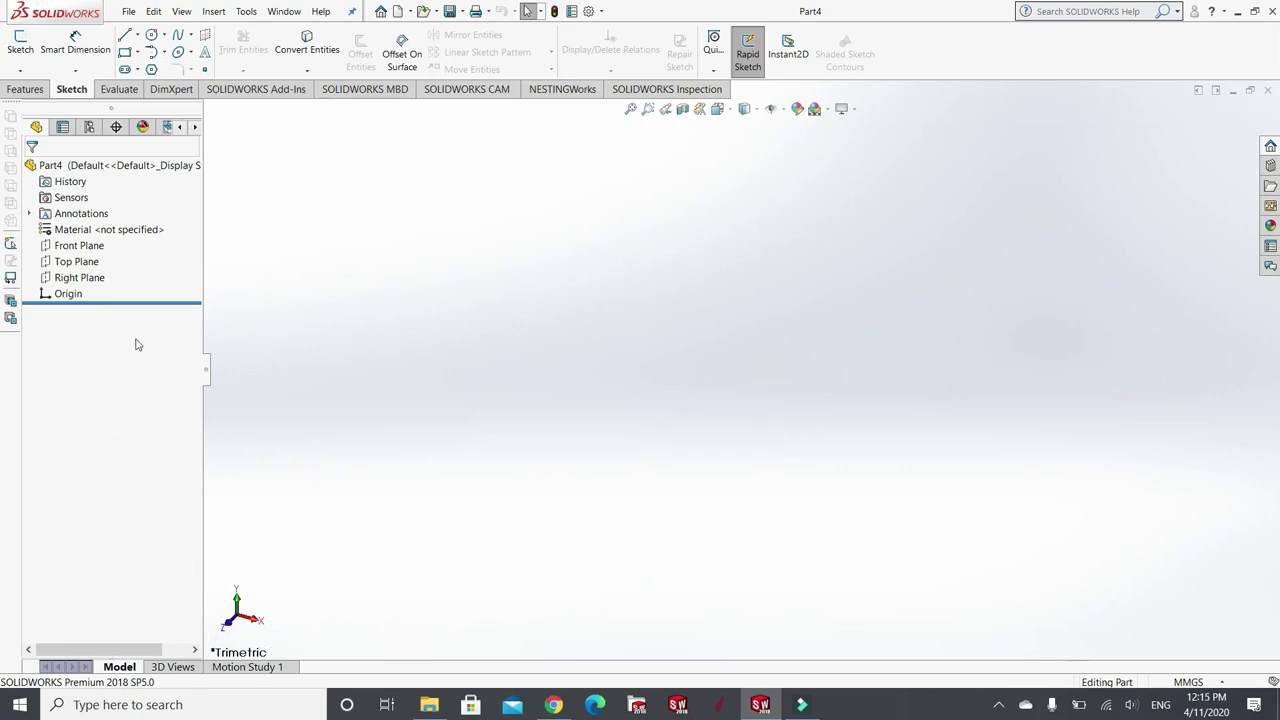
- Select the Front Plane in the FeatureManager tree
{"action": "left_click", "coordinate": [86, 252]}
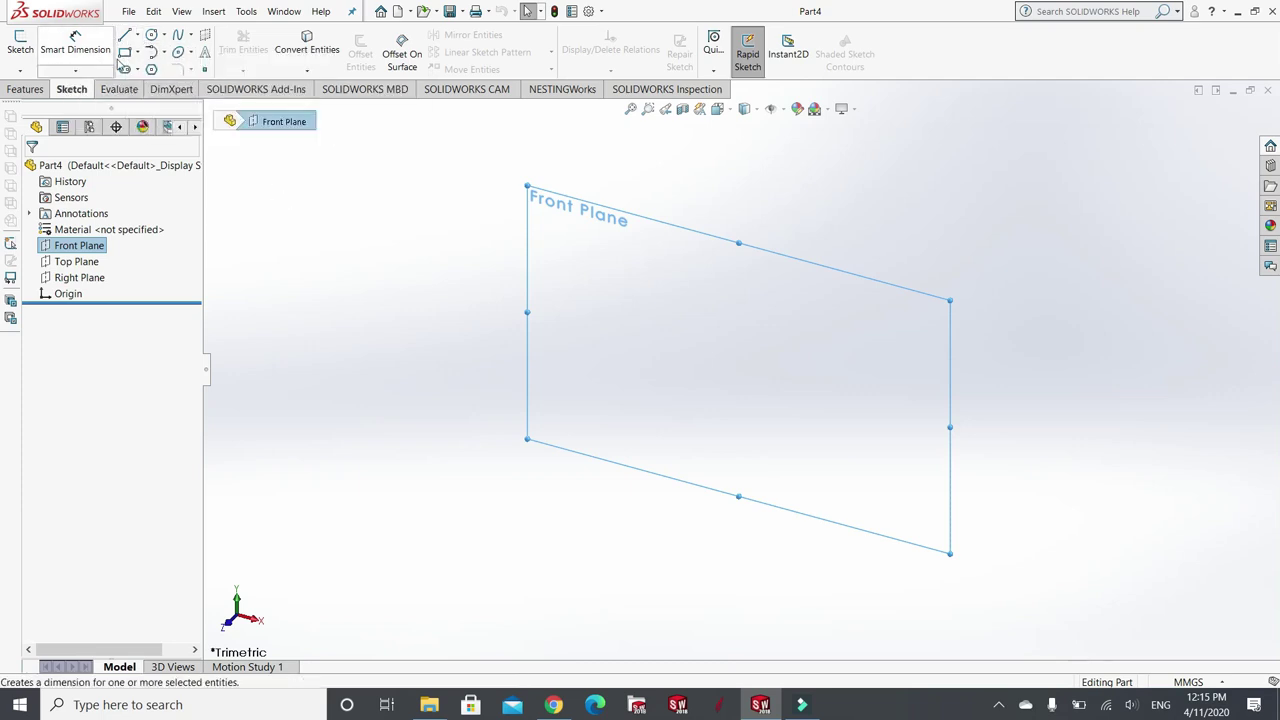
- Draw a tall corner rectangle beside the origin on the Front Plane
{"action": "left_click", "coordinate": [123, 53]}
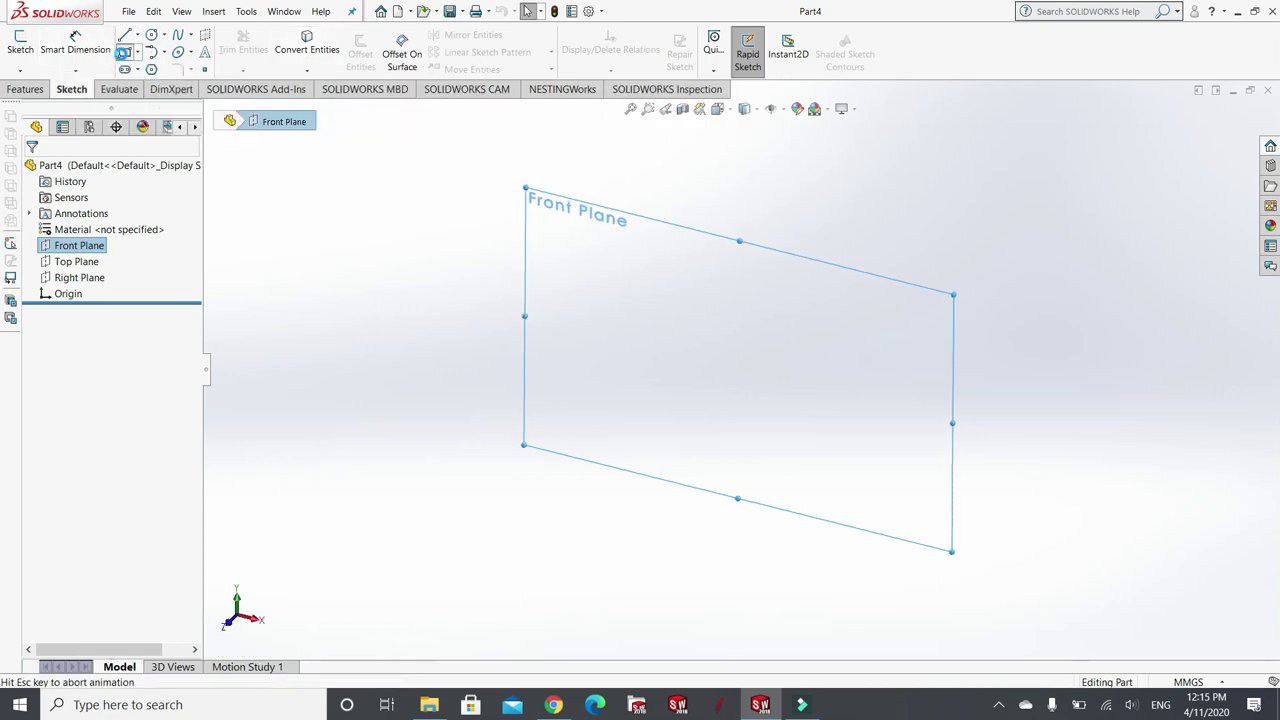
{"action": "left_click", "coordinate": [698, 296]}
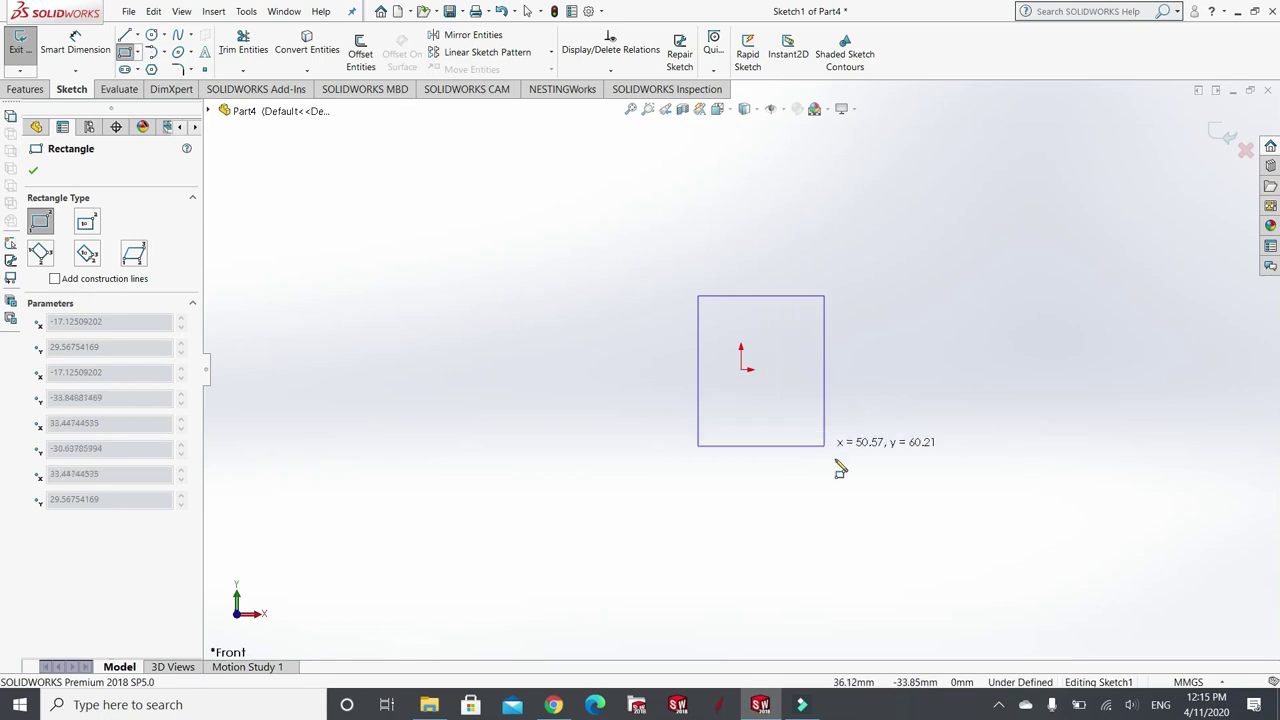
{"action": "left_click", "coordinate": [818, 519]}
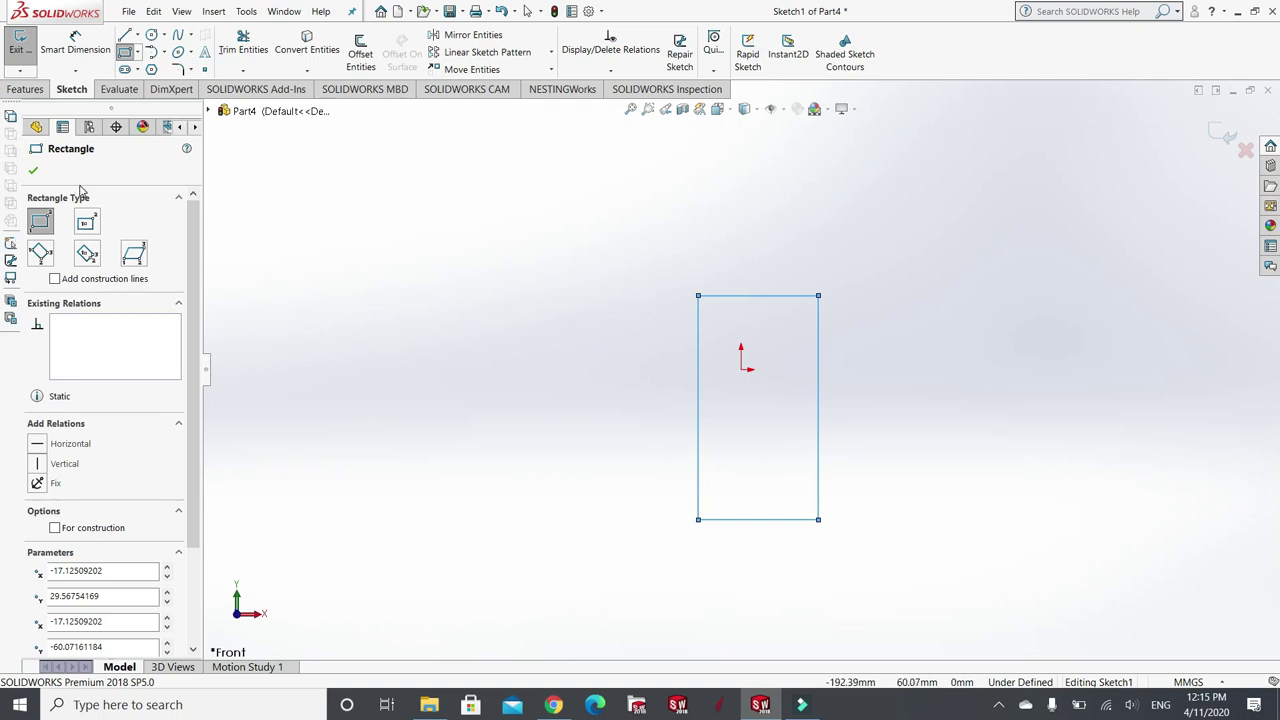
{"action": "left_click", "coordinate": [33, 172]}
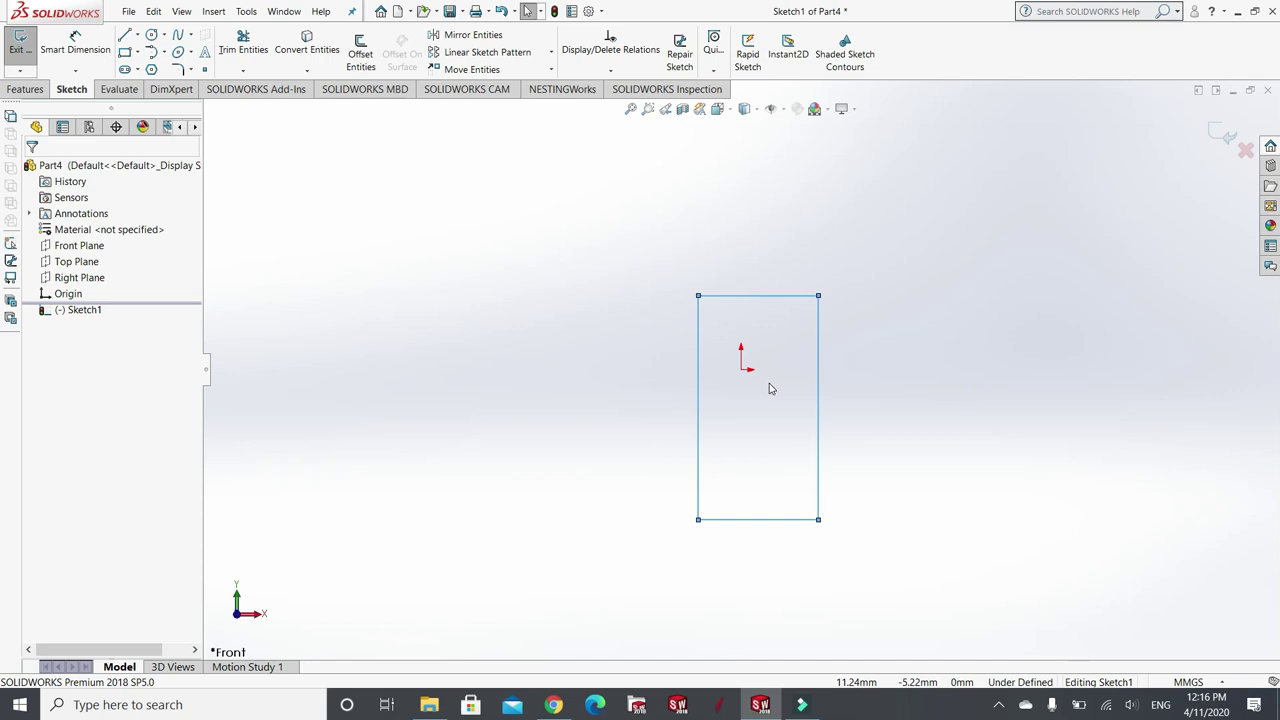
- Dimension the rectangle's right edge to 542 mm
{"action": "left_click", "coordinate": [430, 705]}
{"action": "left_click", "coordinate": [760, 705]}
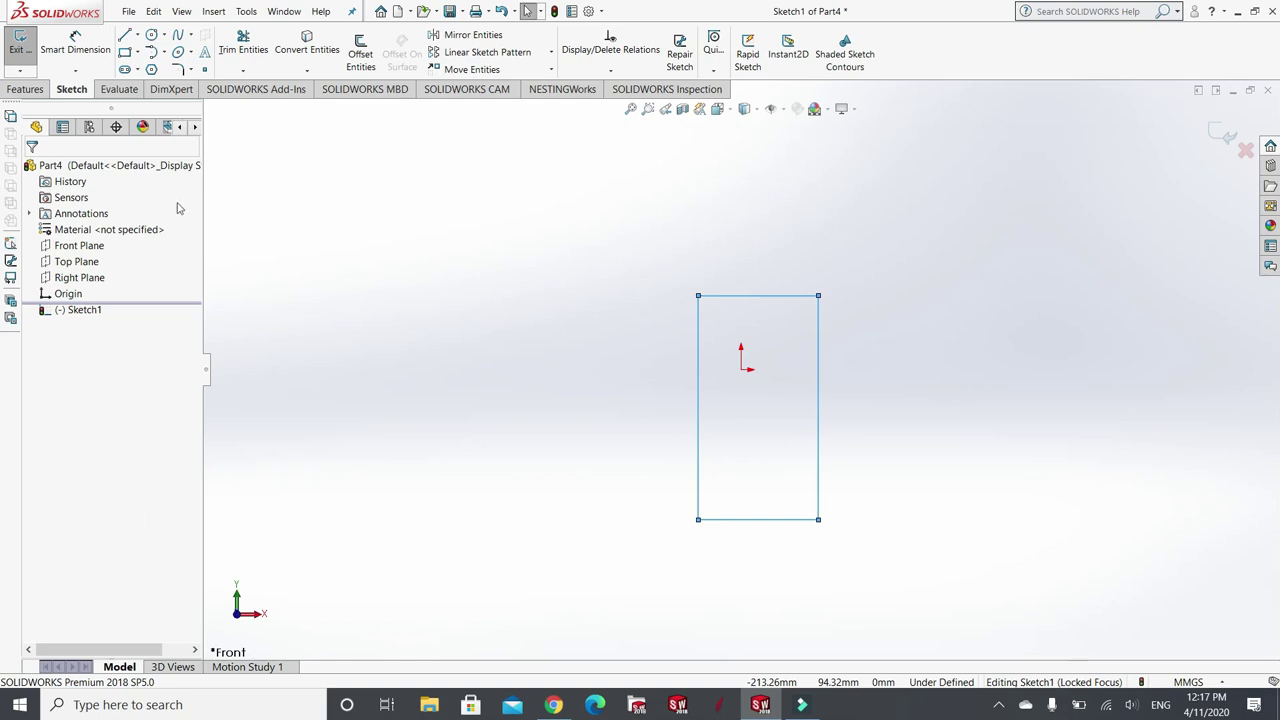
{"action": "left_click", "coordinate": [84, 52]}
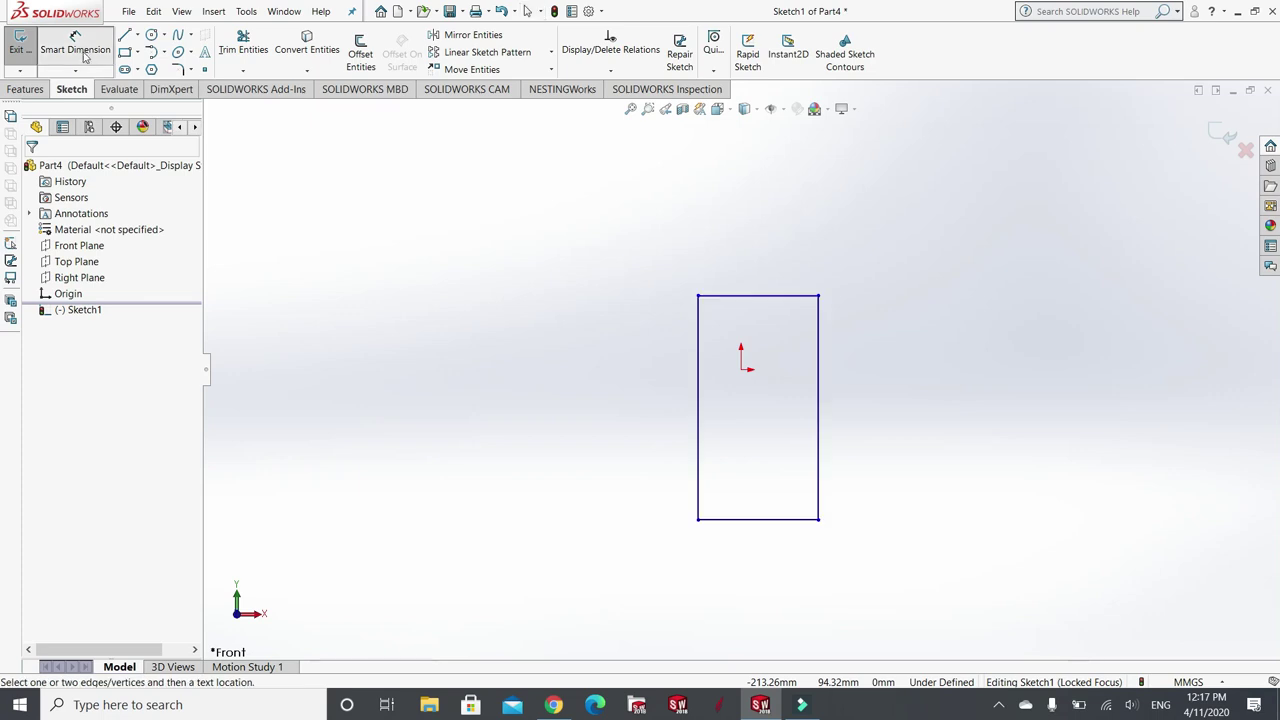
{"action": "left_click", "coordinate": [818, 388]}
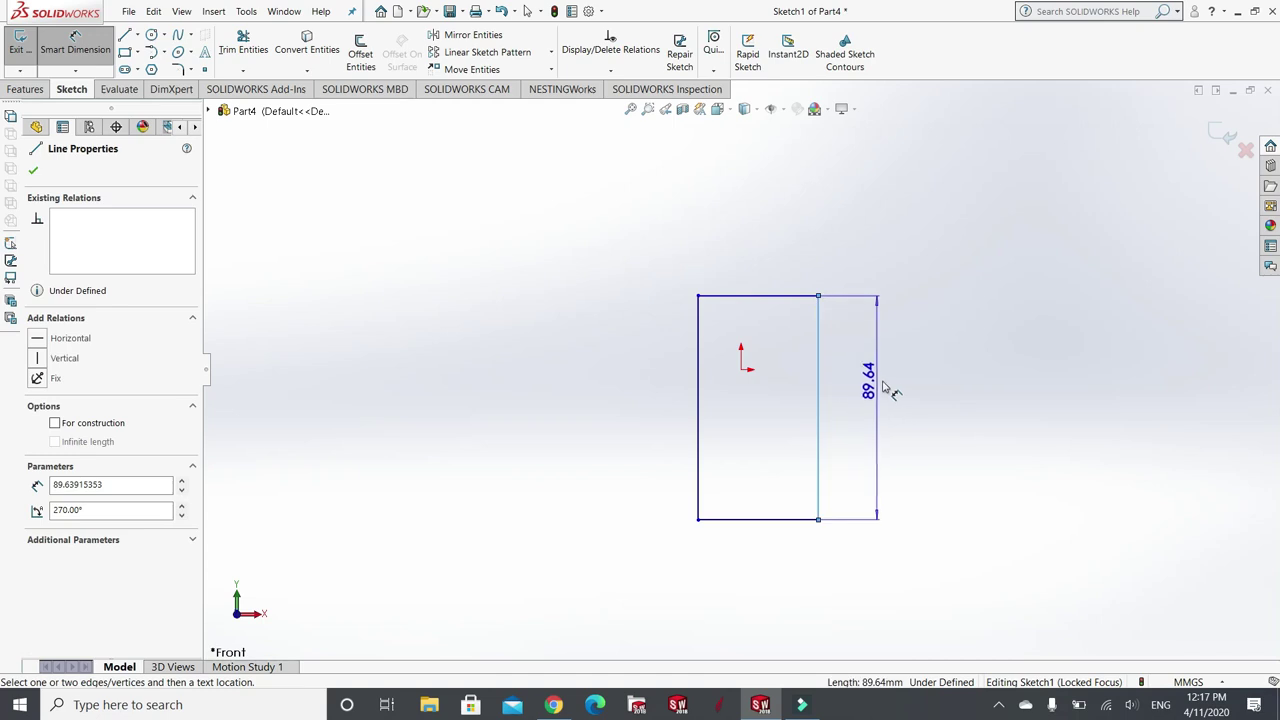
{"action": "left_click", "coordinate": [925, 409]}
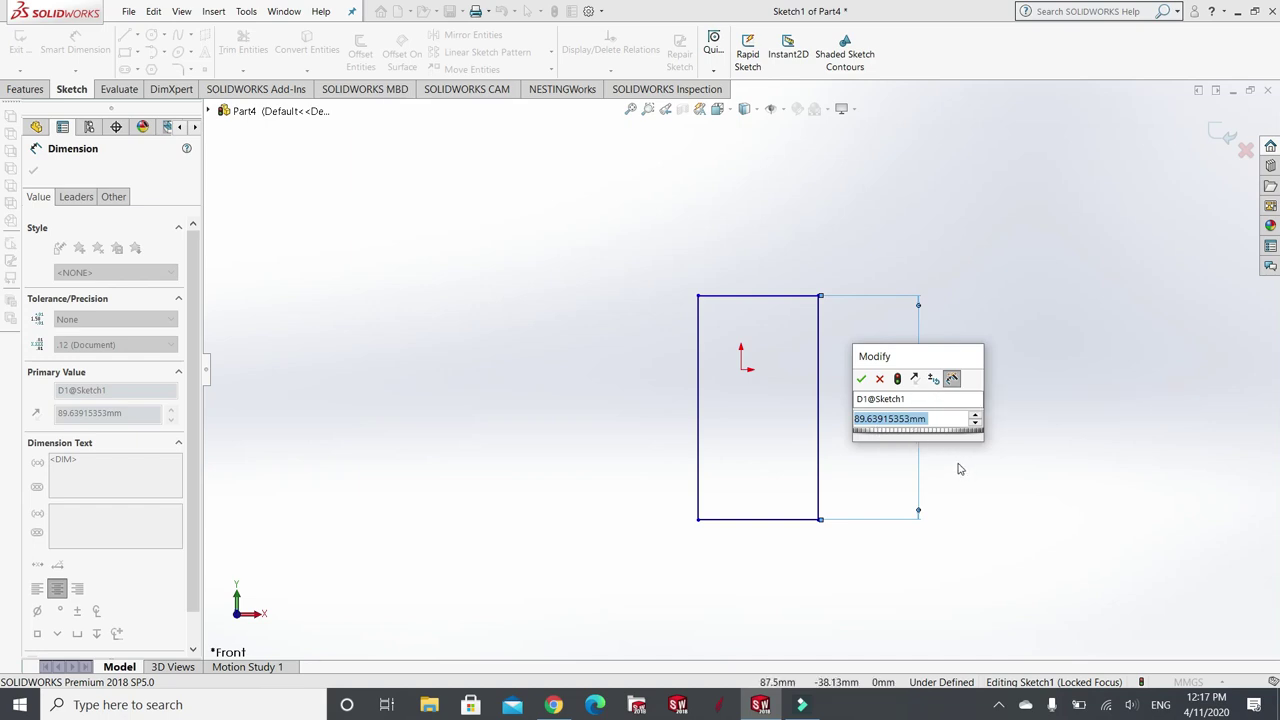
{"action": "type", "text": "542"}
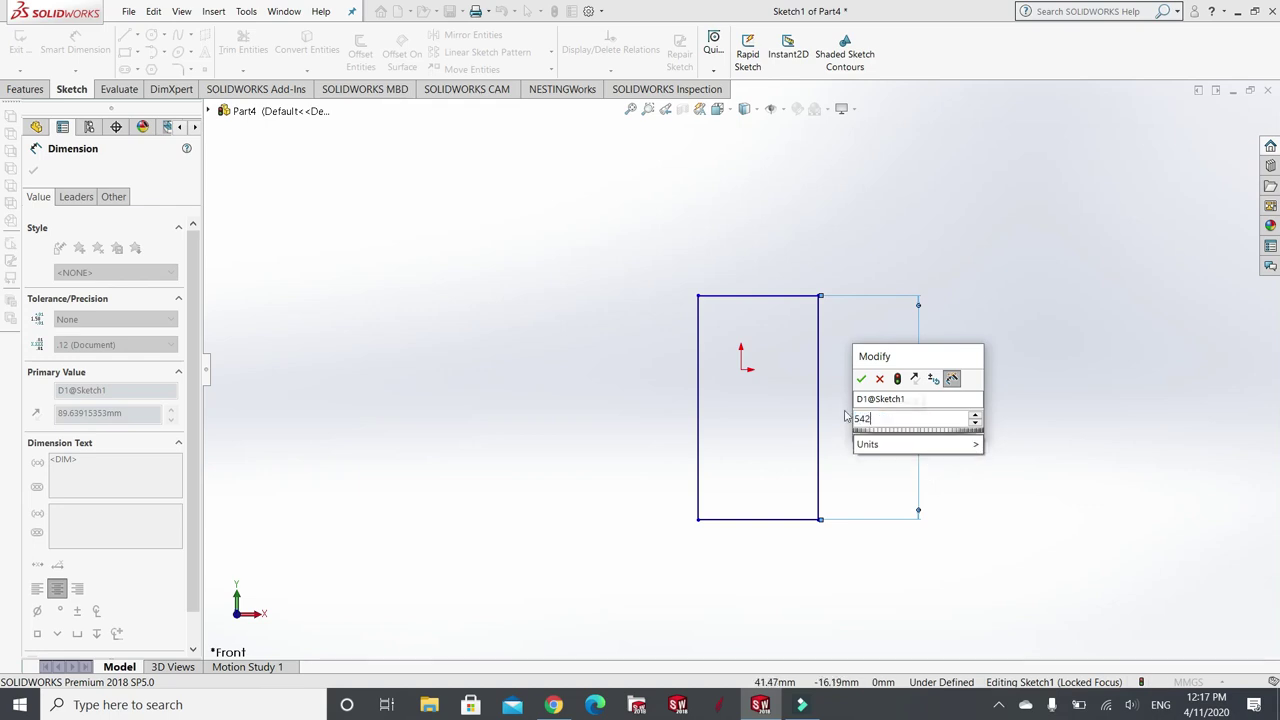
{"action": "mouse_move", "coordinate": [960, 444]}
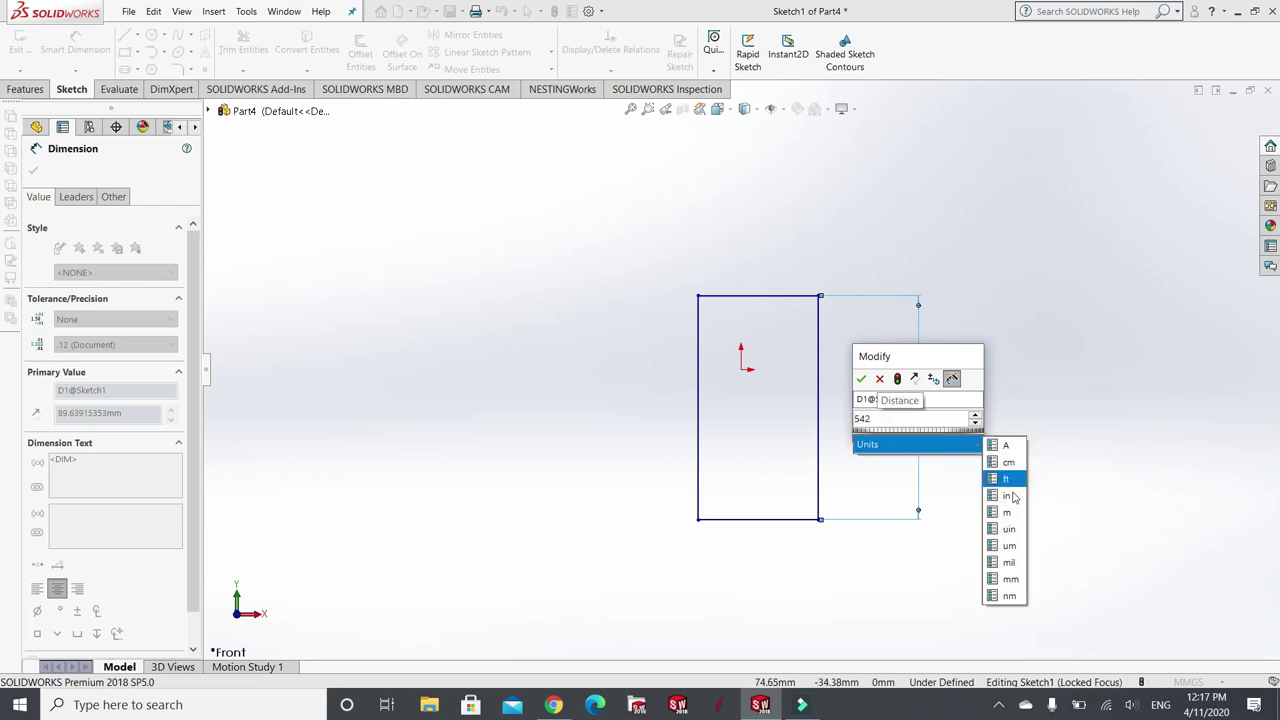
{"action": "left_click", "coordinate": [1011, 580]}
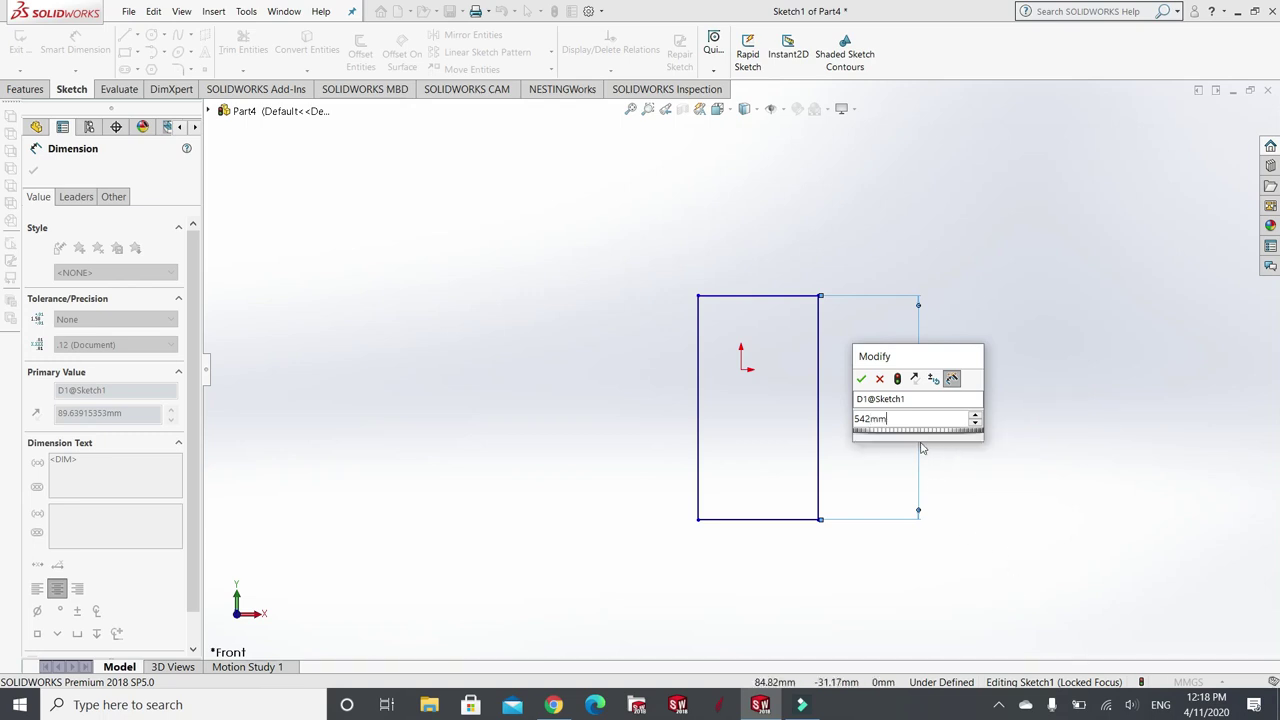
{"action": "left_click", "coordinate": [862, 382]}
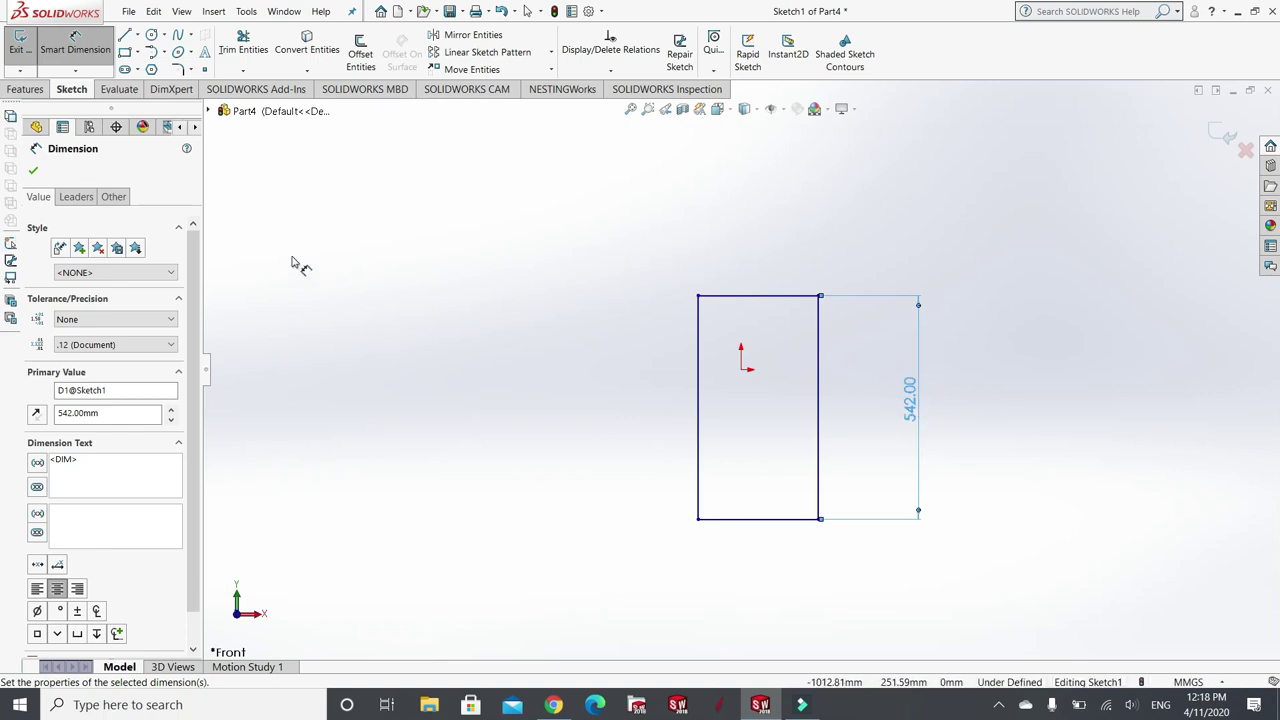
{"action": "left_click", "coordinate": [33, 170]}
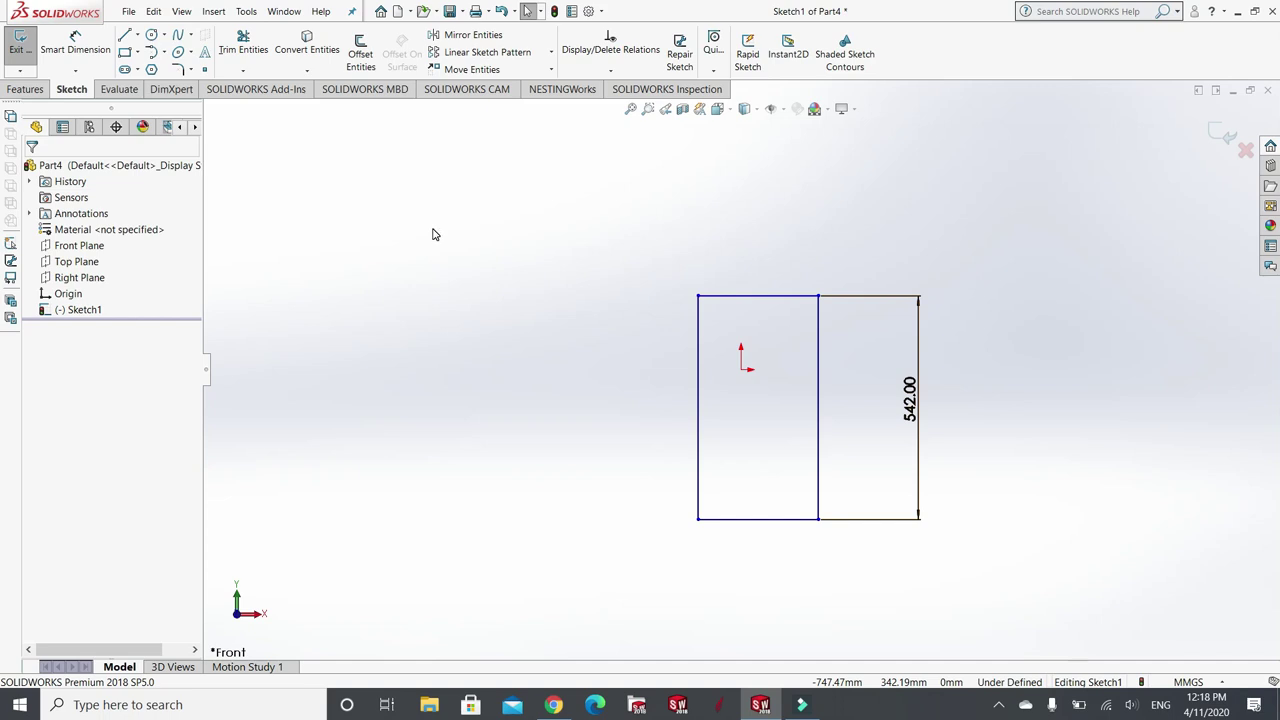
- Dimension the rectangle's top edge to 309 mm wide
{"action": "left_click", "coordinate": [75, 45]}
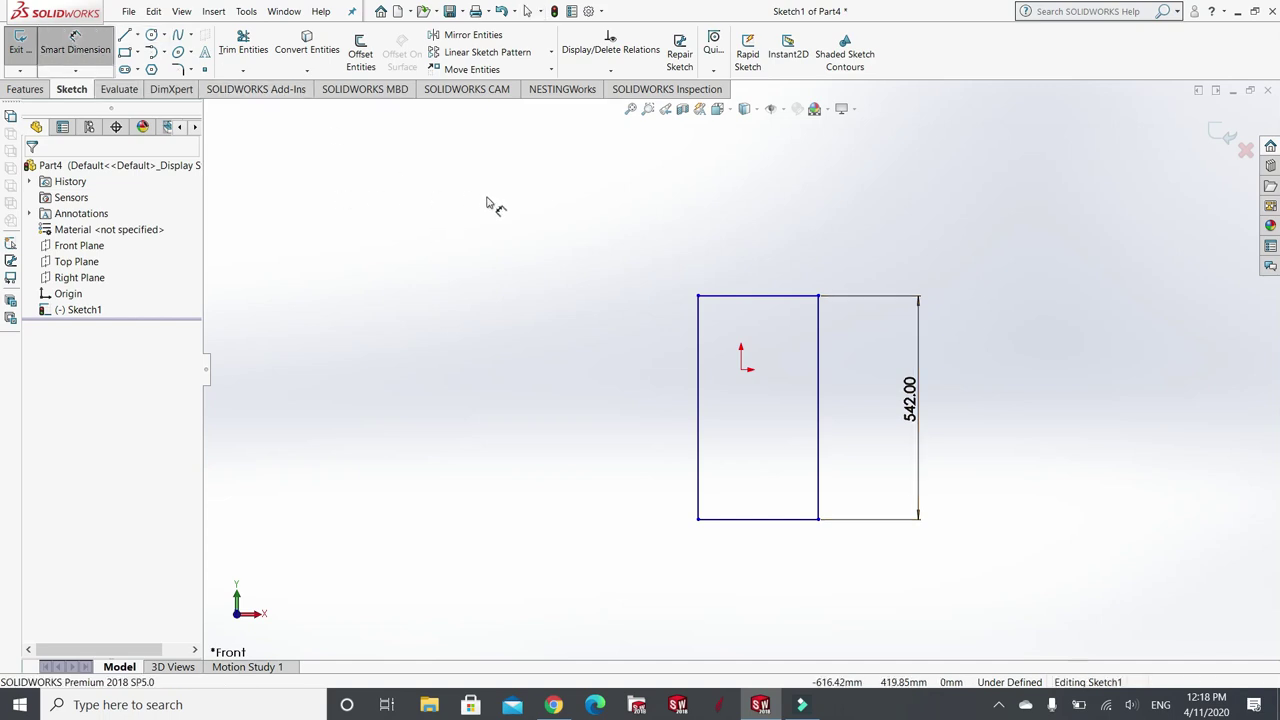
{"action": "left_click", "coordinate": [758, 295]}
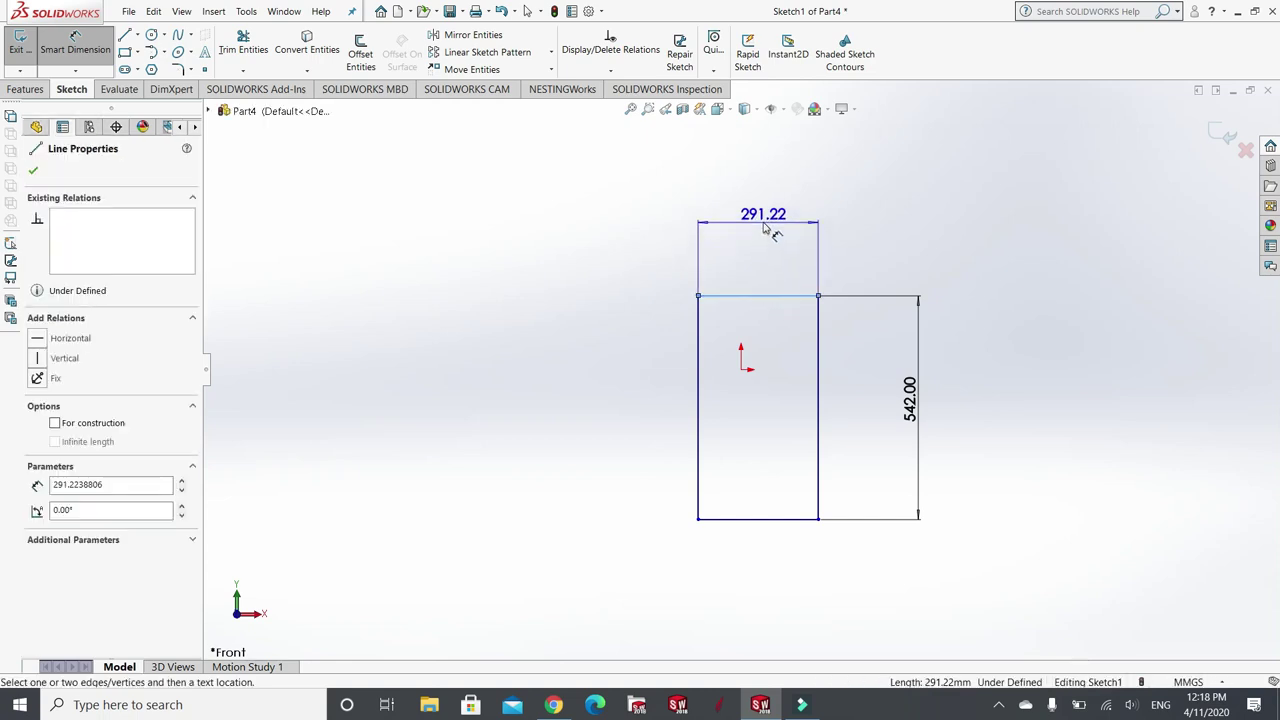
{"action": "left_click", "coordinate": [763, 223]}
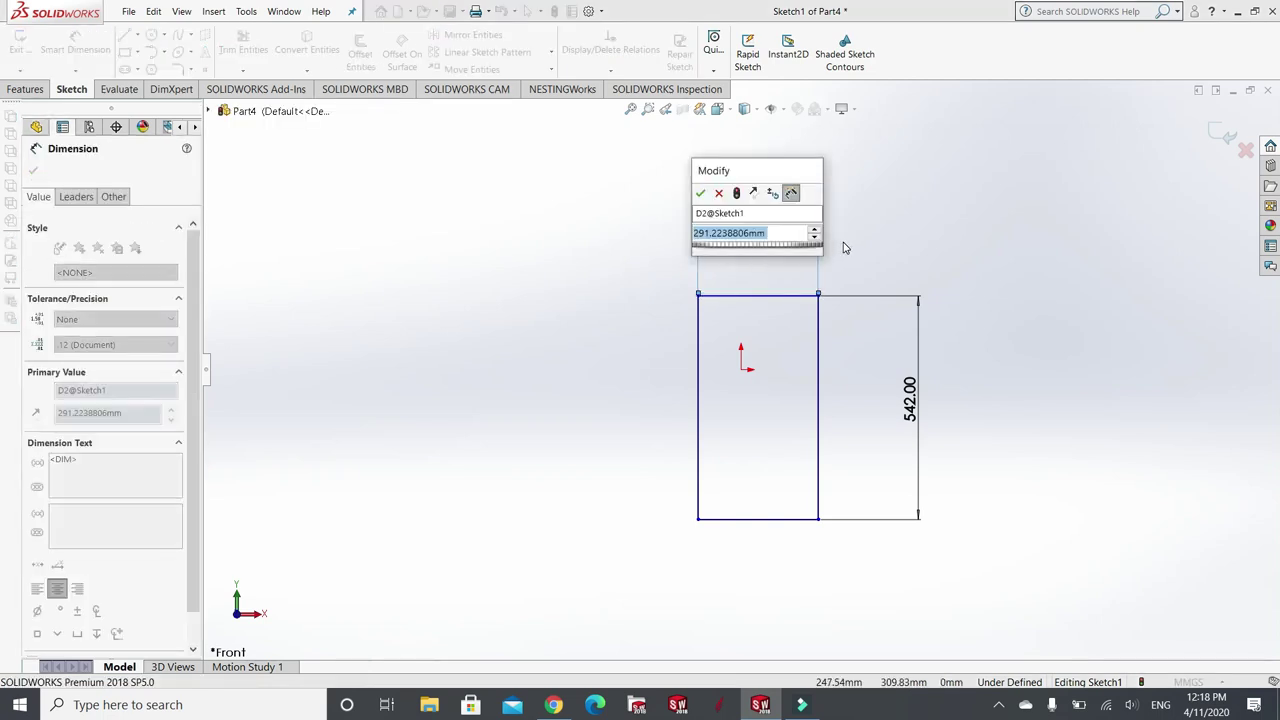
{"action": "type", "text": "30"}
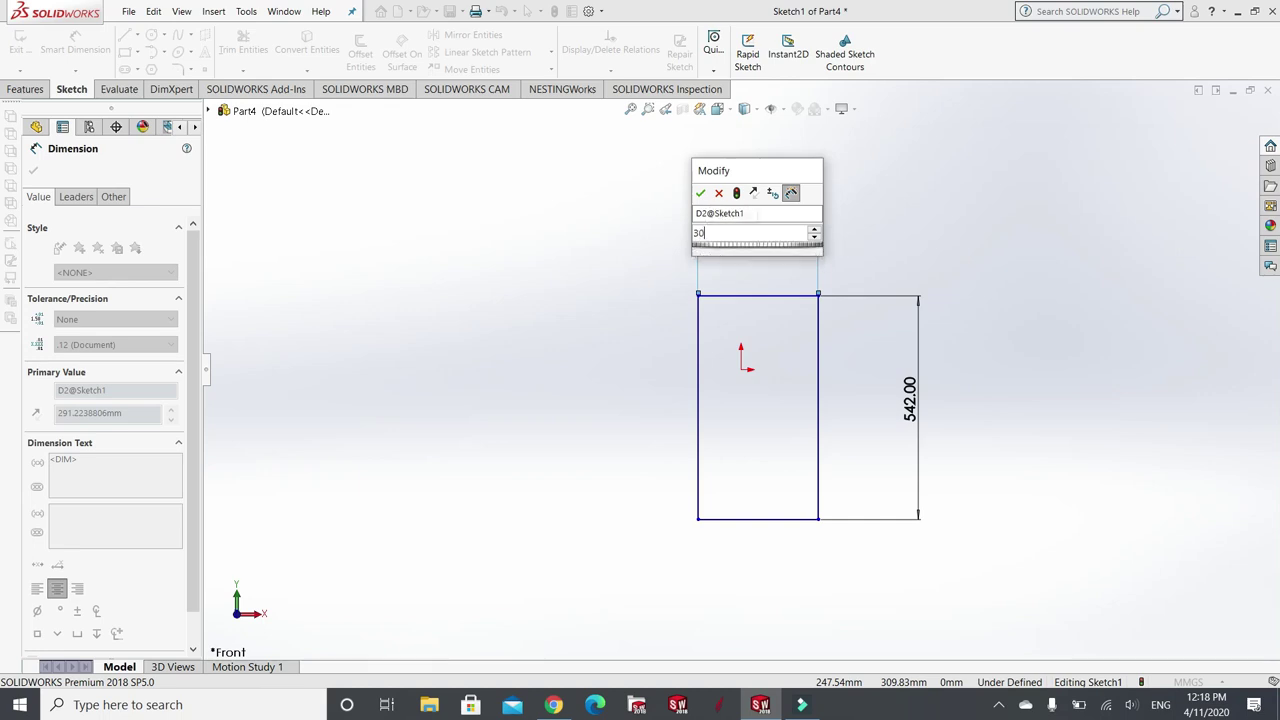
{"action": "type", "text": "9"}
{"action": "mouse_move", "coordinate": [810, 263]}
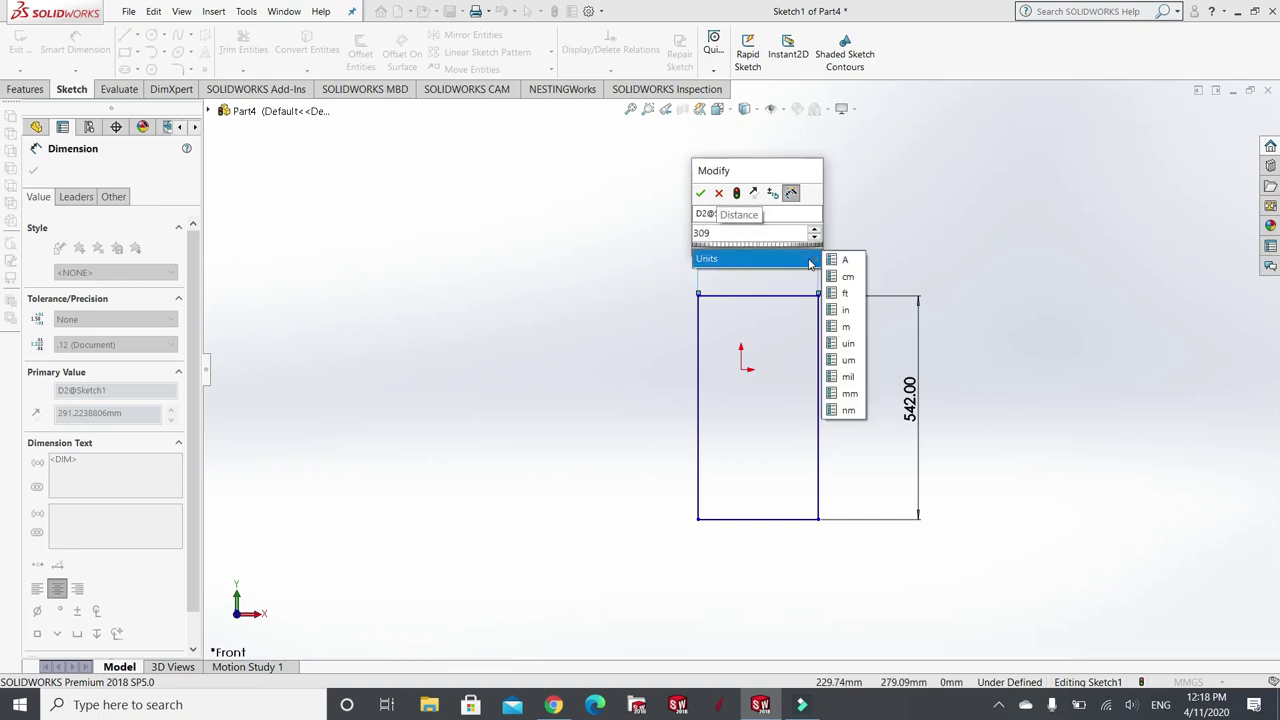
{"action": "left_click", "coordinate": [850, 393]}
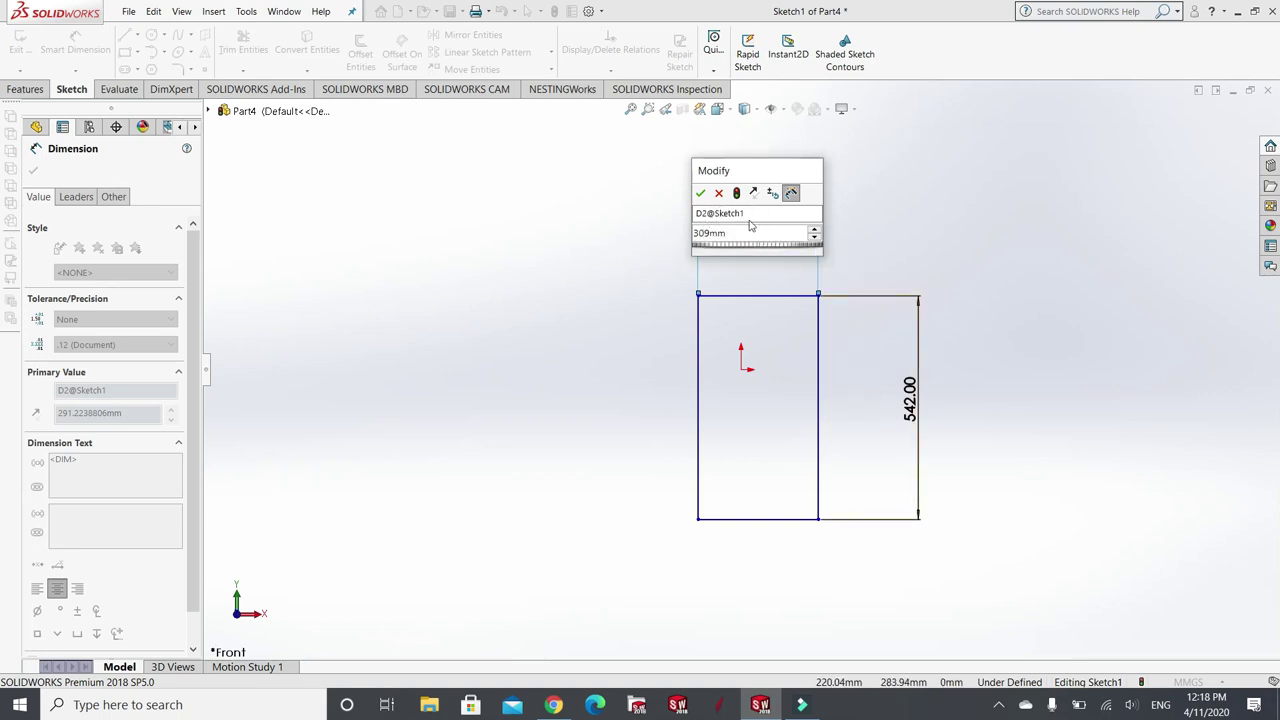
{"action": "left_click", "coordinate": [700, 192]}
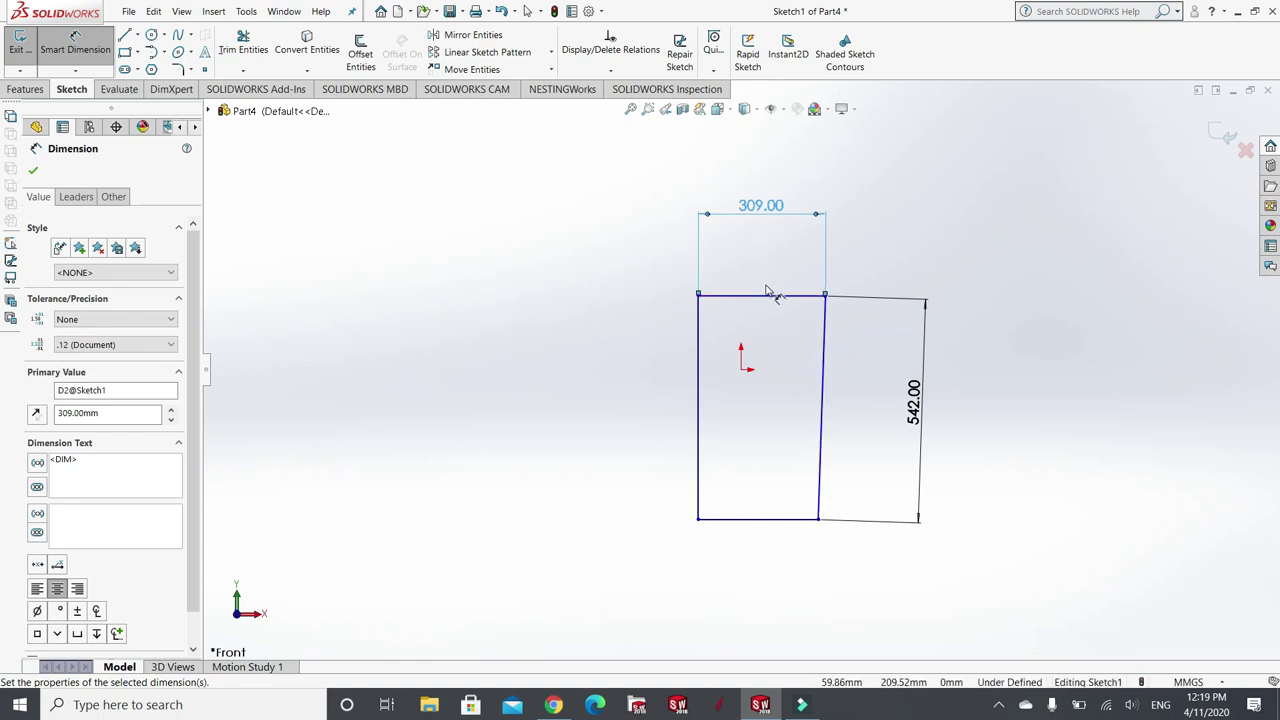
{"action": "left_click", "coordinate": [34, 174]}
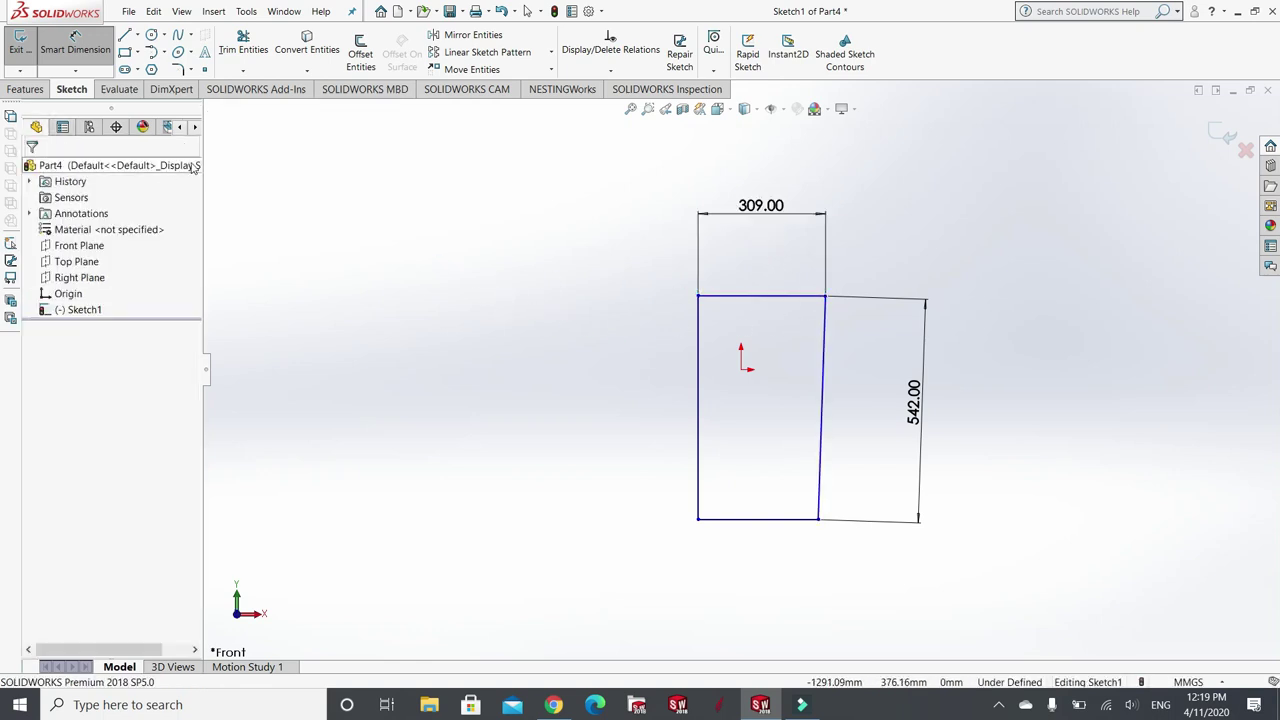
- Add a 309 mm dimension to the rectangle's bottom edge
{"action": "left_click", "coordinate": [87, 50]}
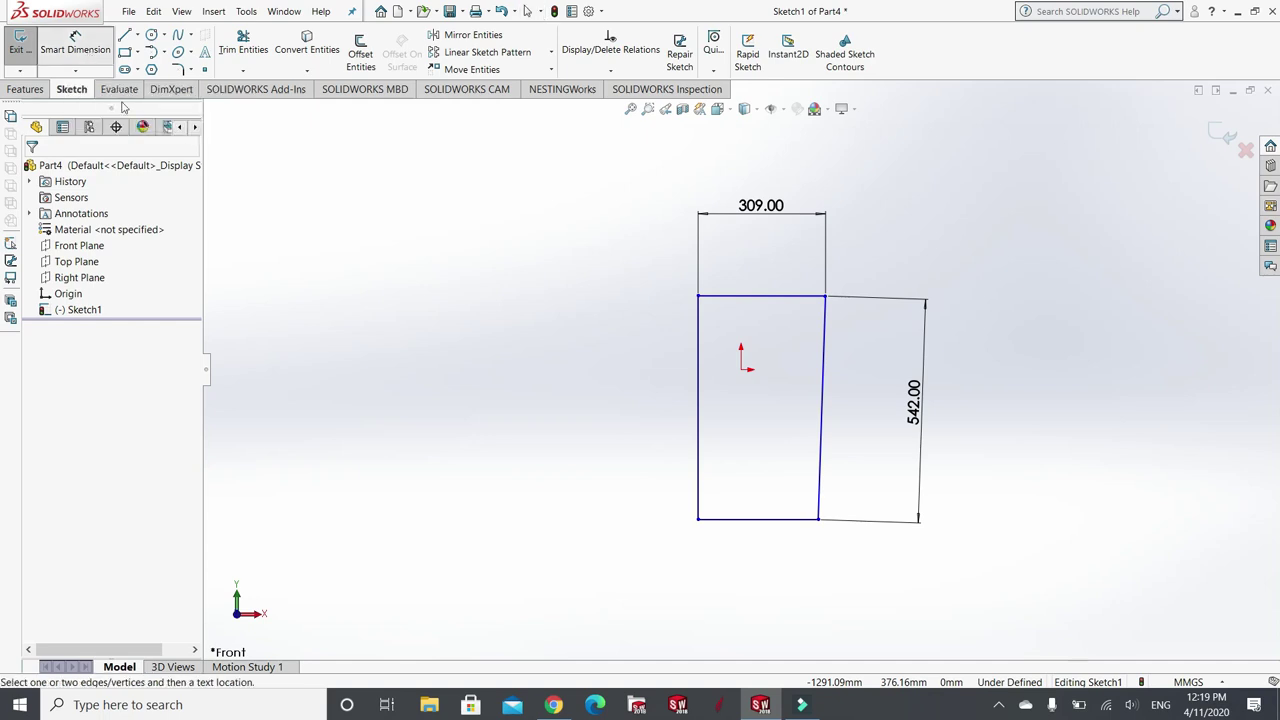
{"action": "left_click", "coordinate": [760, 526]}
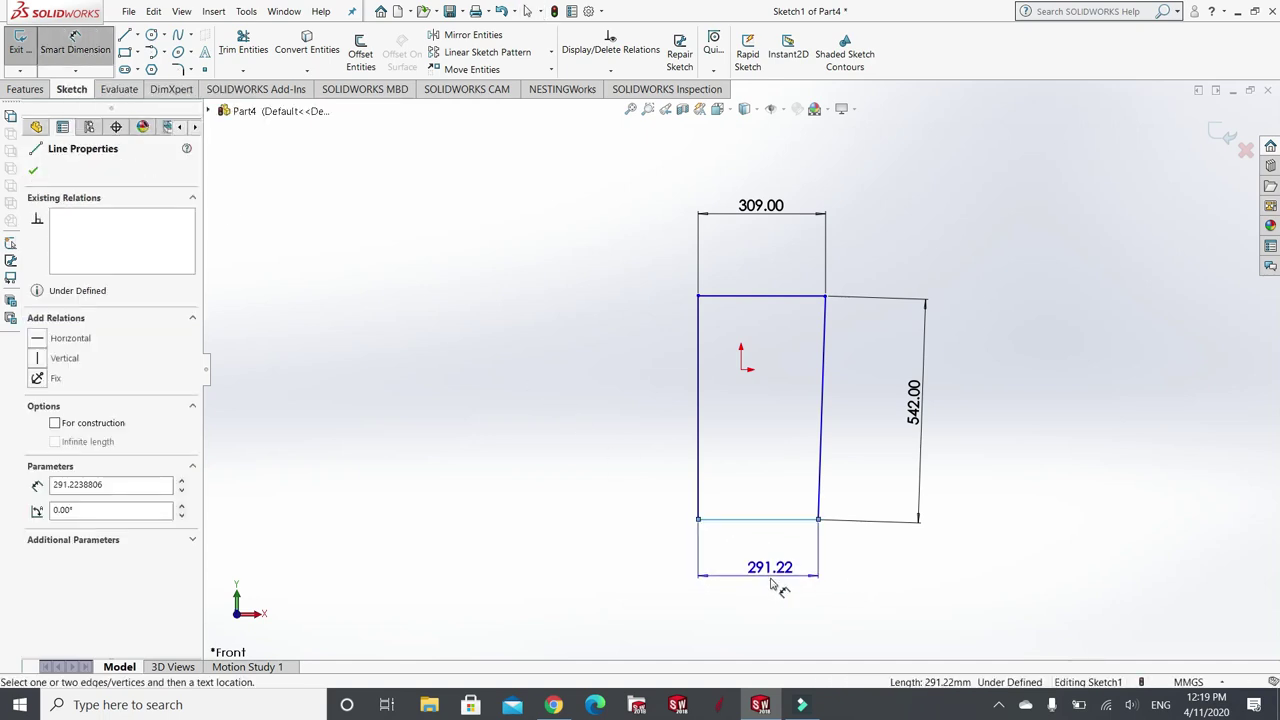
{"action": "left_click", "coordinate": [770, 600]}
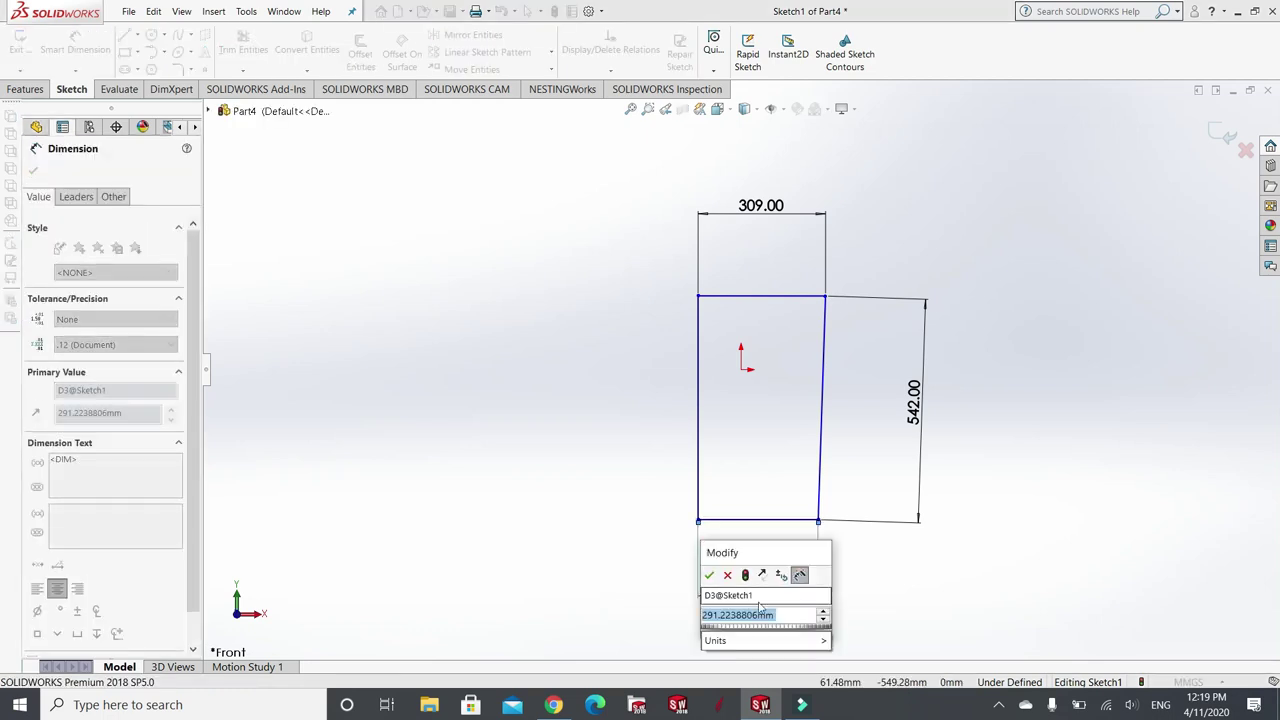
{"action": "type", "text": "309."}
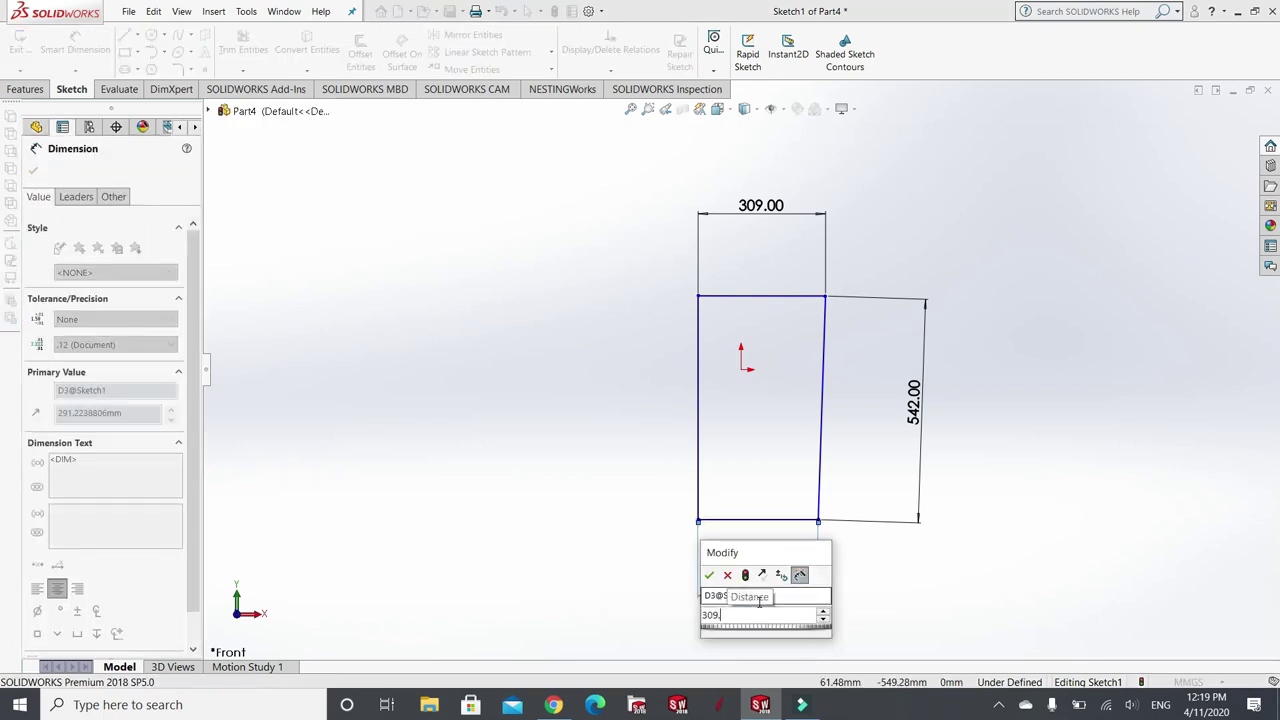
{"action": "key", "text": "BackSpace"}
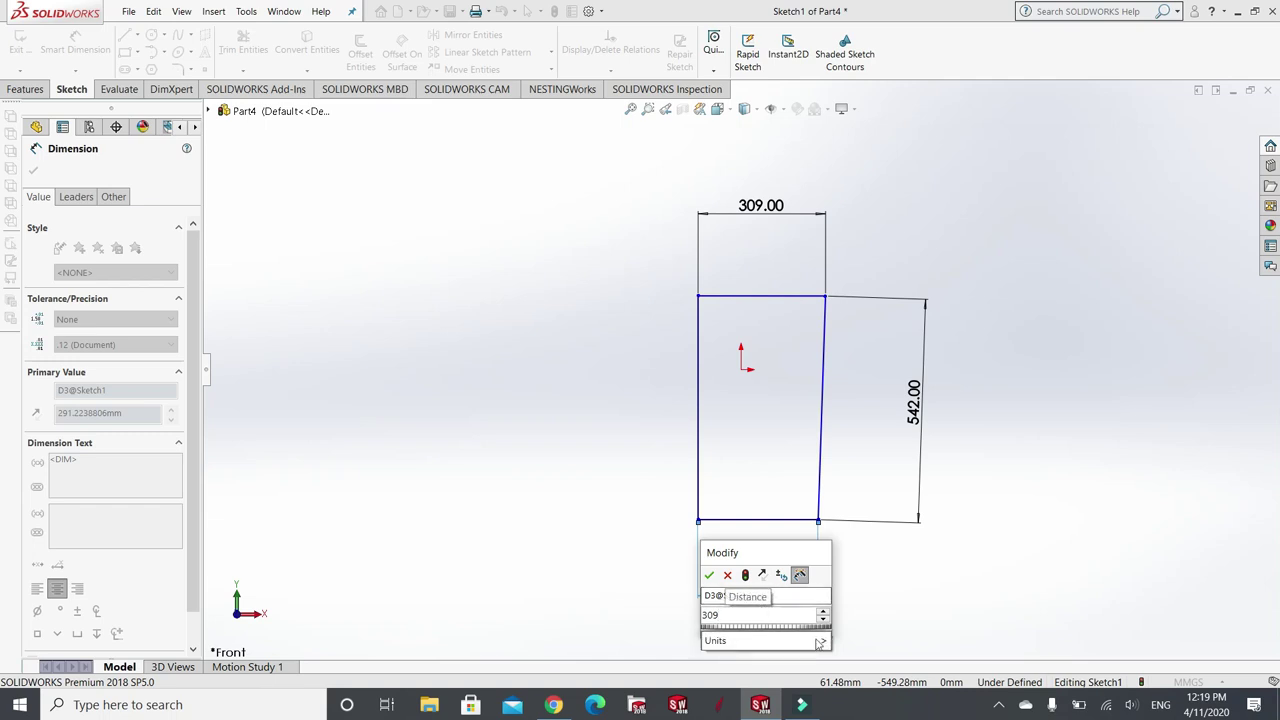
{"action": "mouse_move", "coordinate": [822, 641]}
{"action": "left_click", "coordinate": [856, 660]}
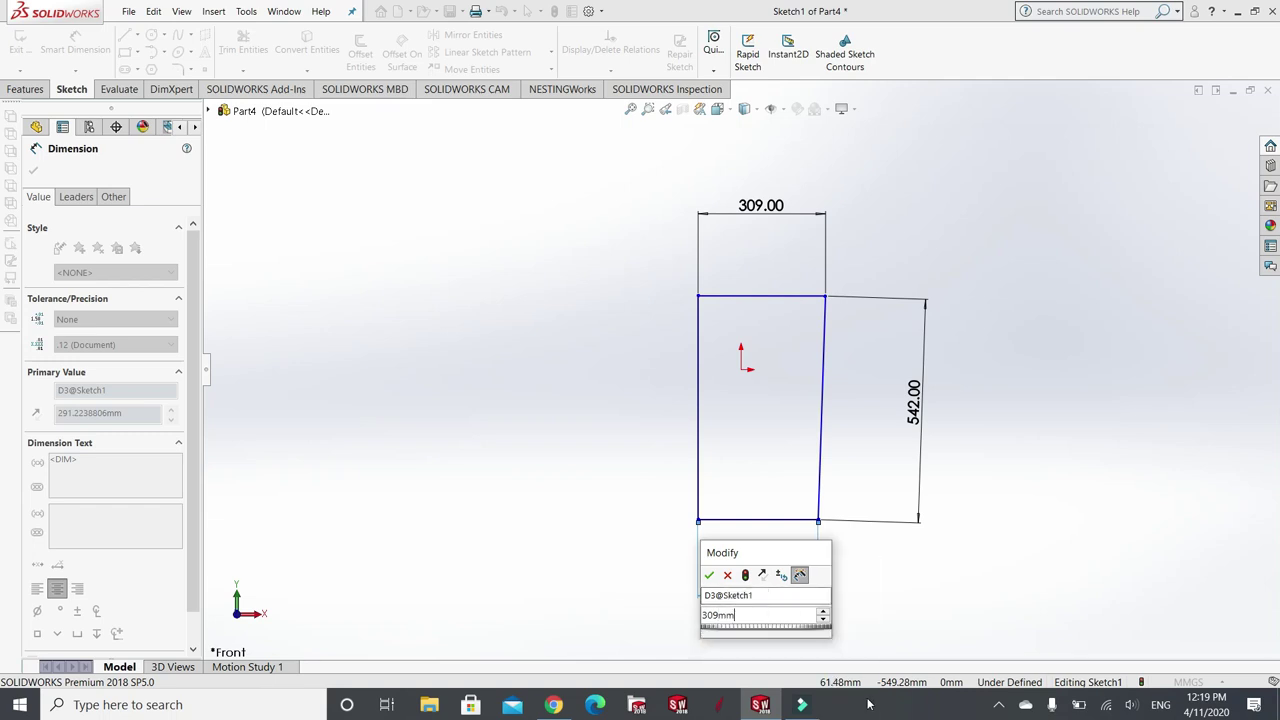
{"action": "key", "text": "Escape"}
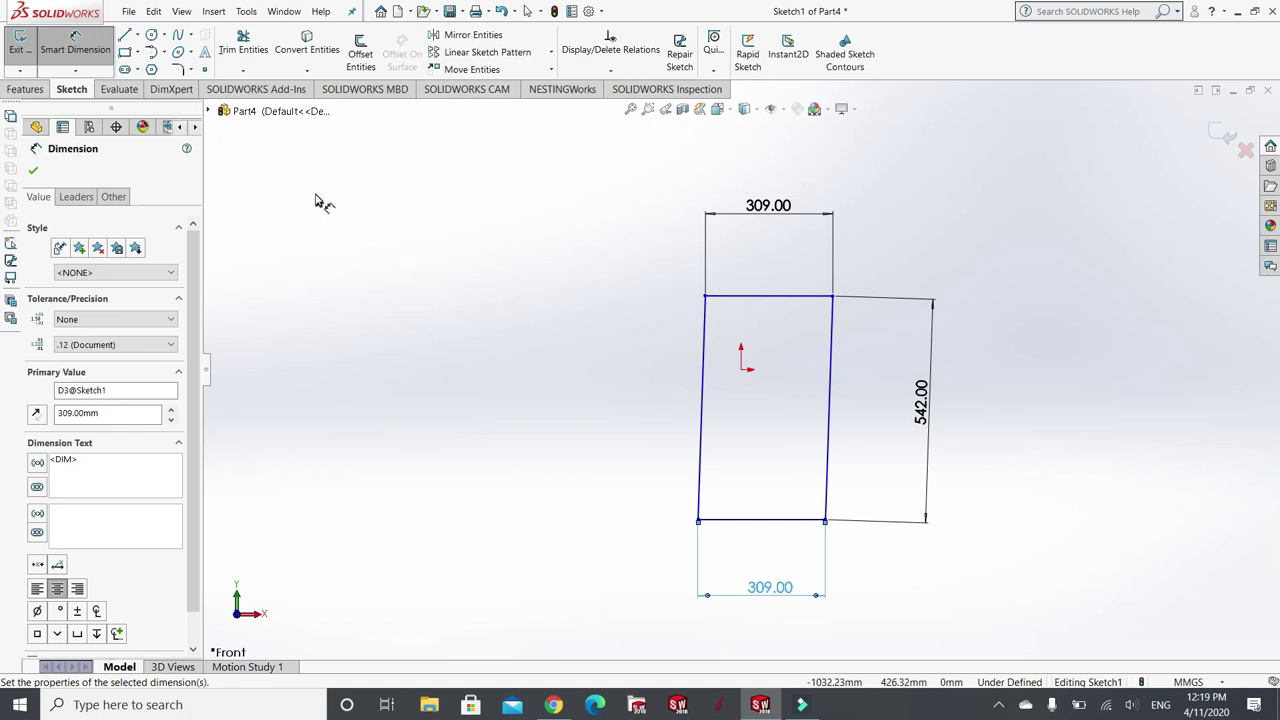
{"action": "key", "text": "Escape"}
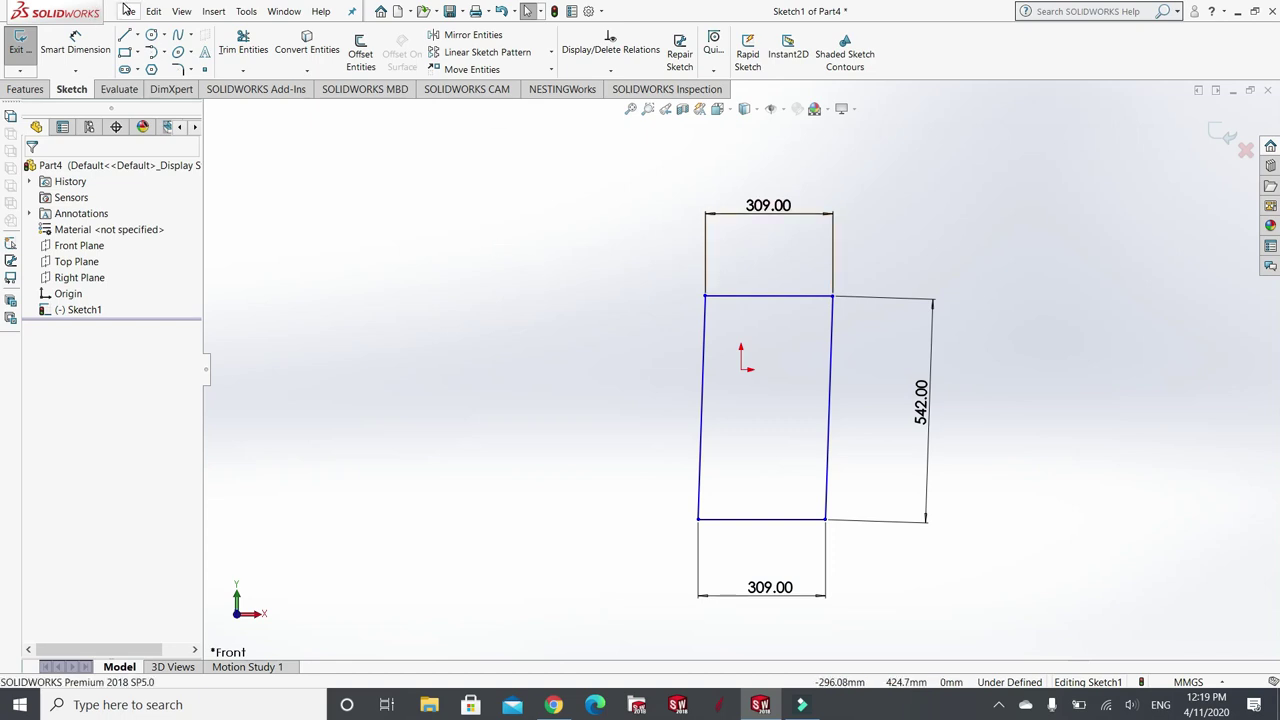
- Undo the last two dimension changes and select the 542.00 height dimension
{"action": "key", "text": "ctrl+z"}
{"action": "key", "text": "ctrl+z"}
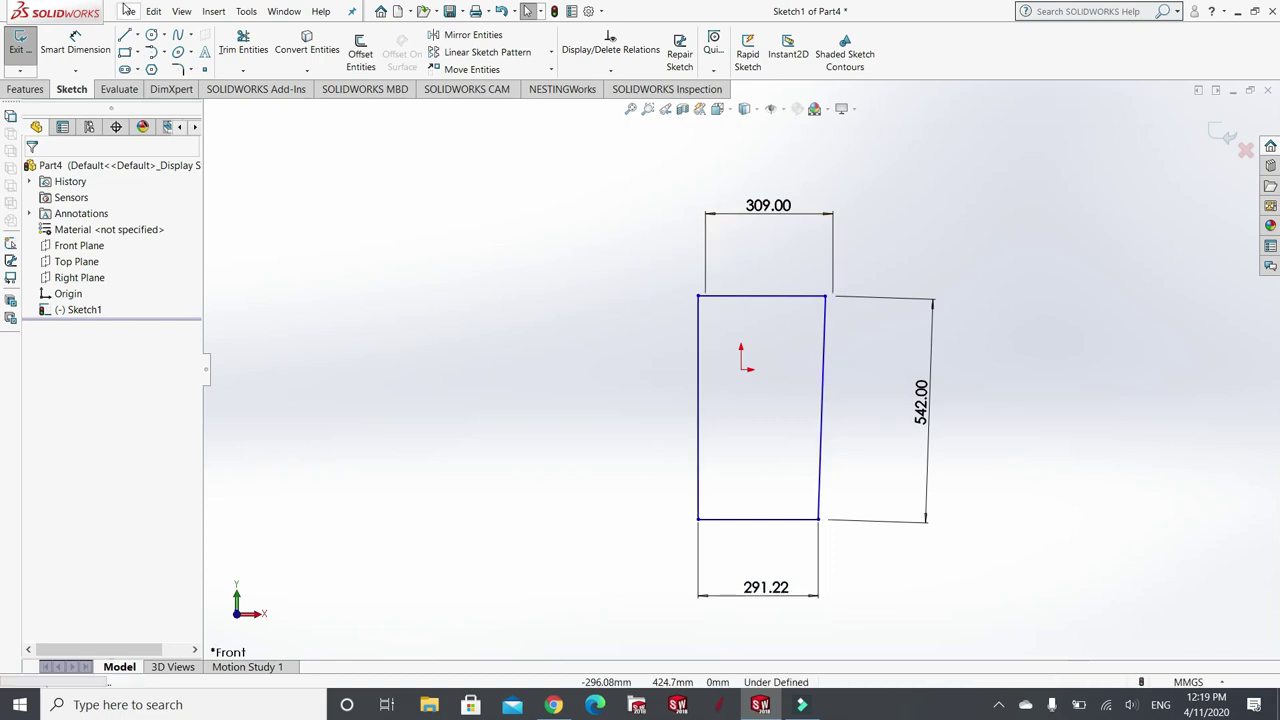
{"action": "key", "text": "ctrl+z"}
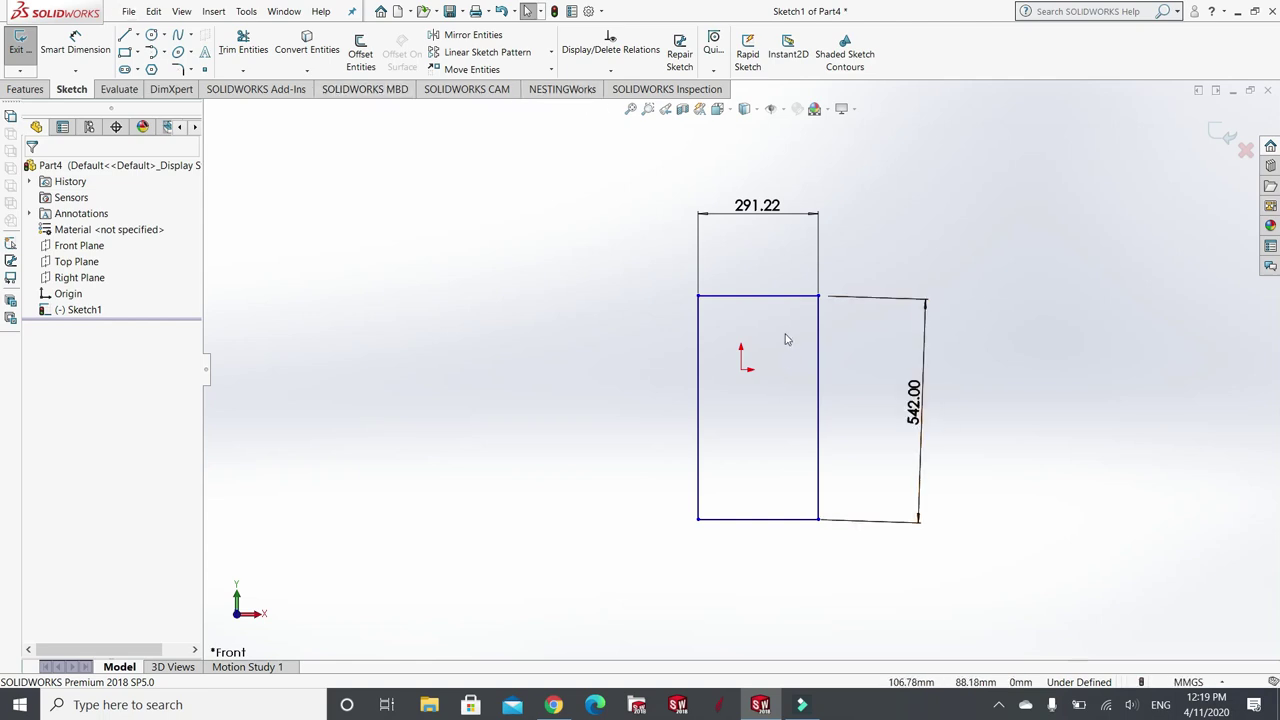
{"action": "left_click", "coordinate": [913, 402]}
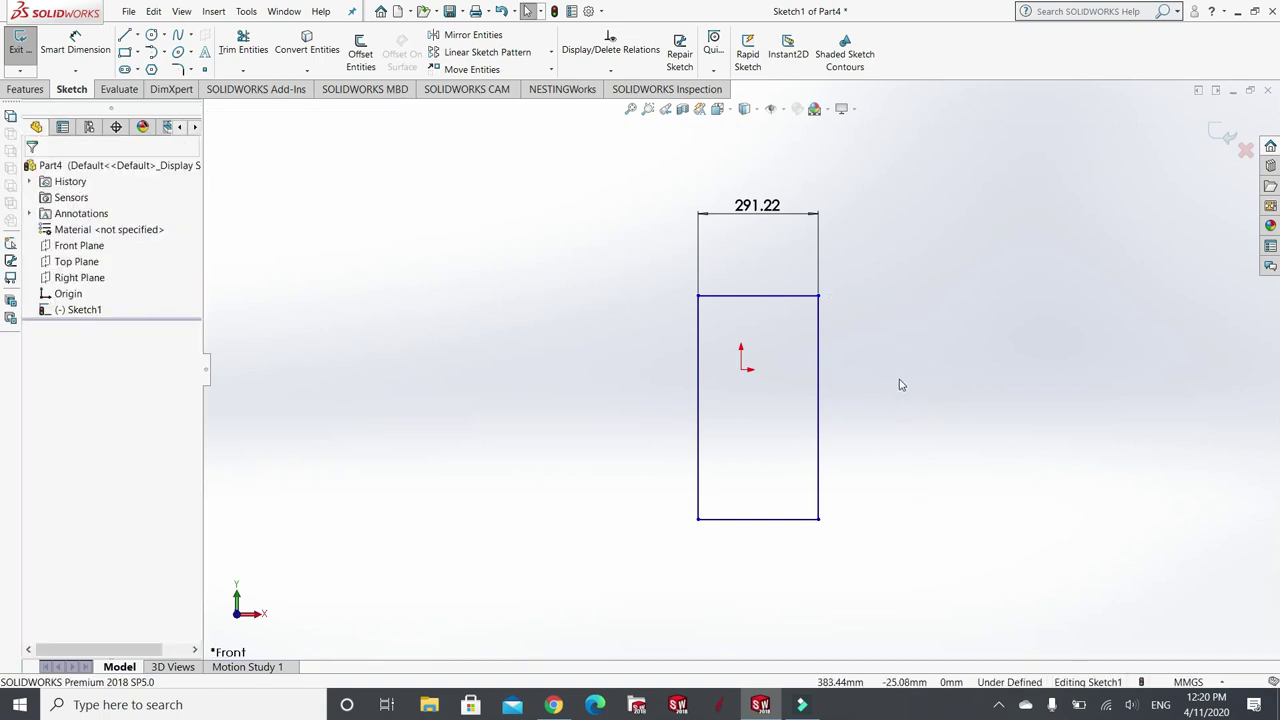
- Change the 291.22 top width dimension to 309 mm
{"action": "left_click", "coordinate": [757, 207]}
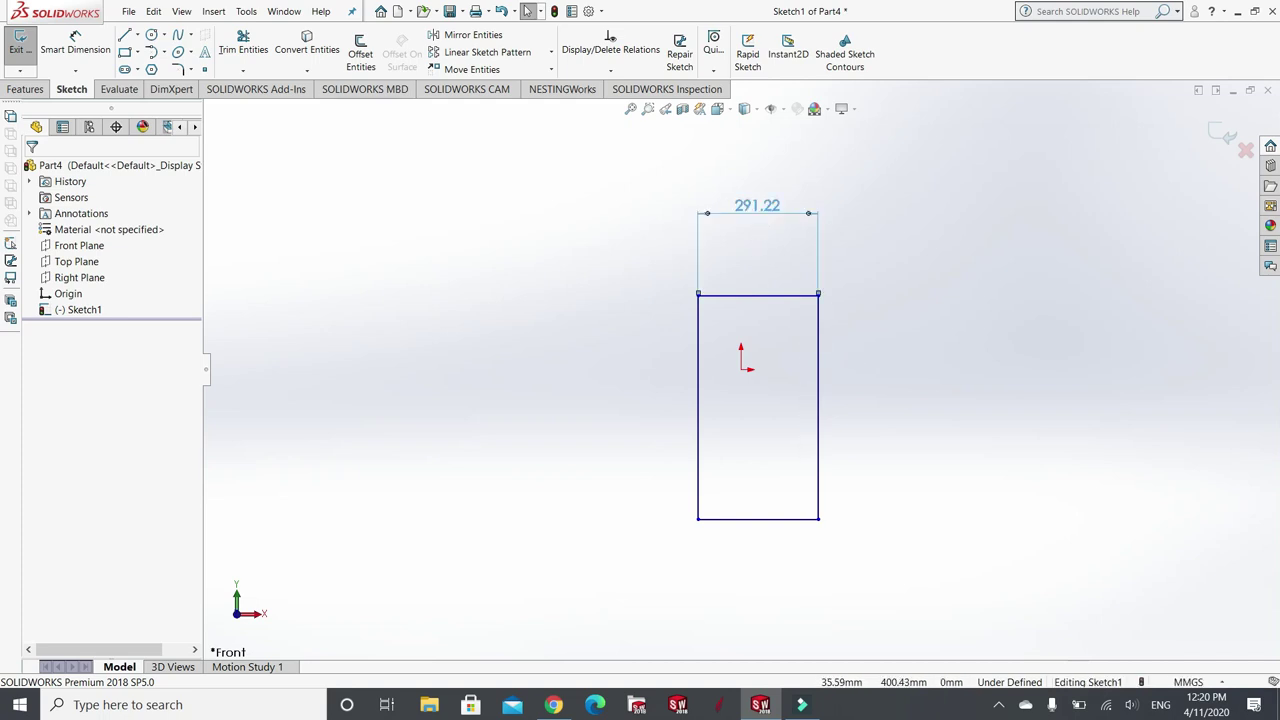
{"action": "double_click", "coordinate": [757, 207]}
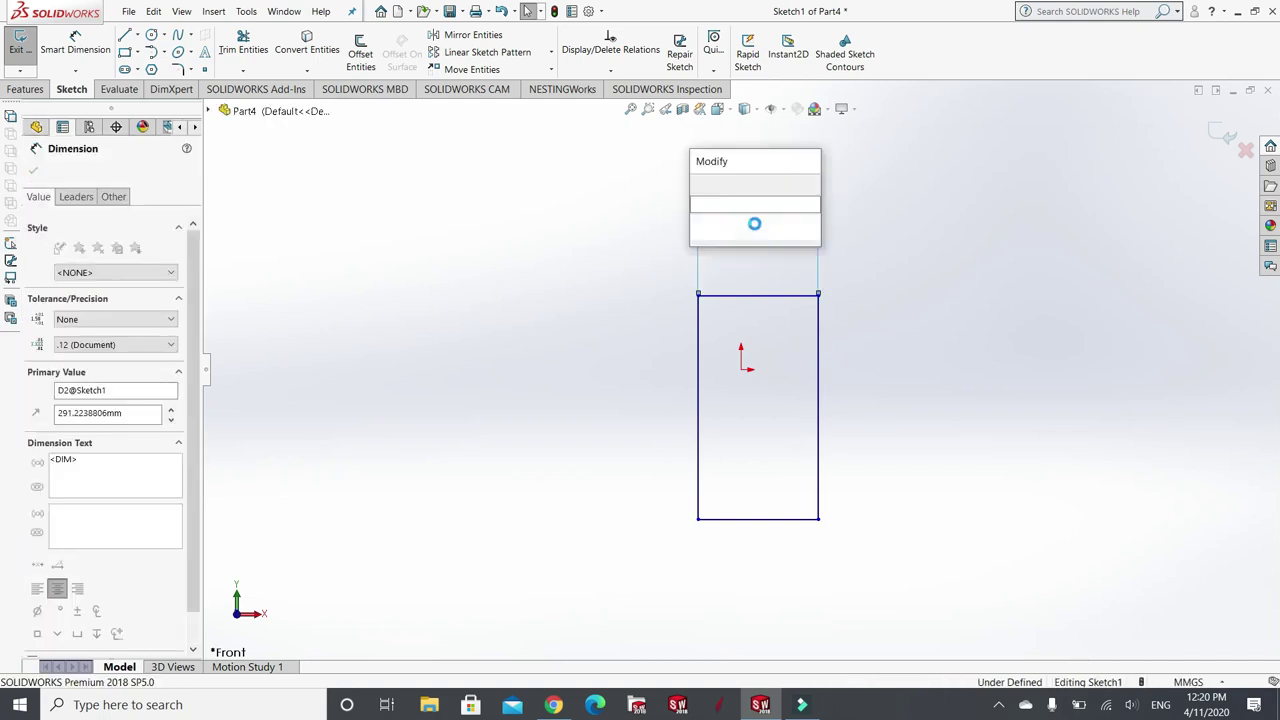
{"action": "type", "text": "309"}
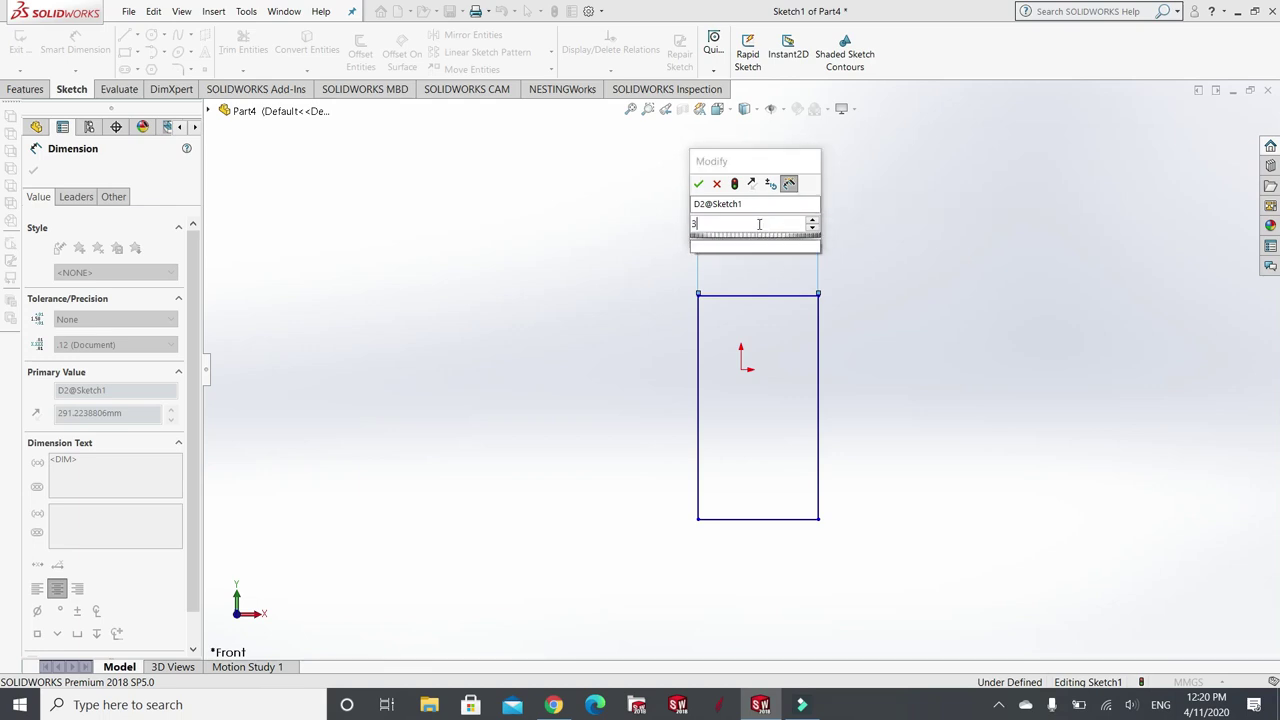
{"action": "mouse_move", "coordinate": [766, 250]}
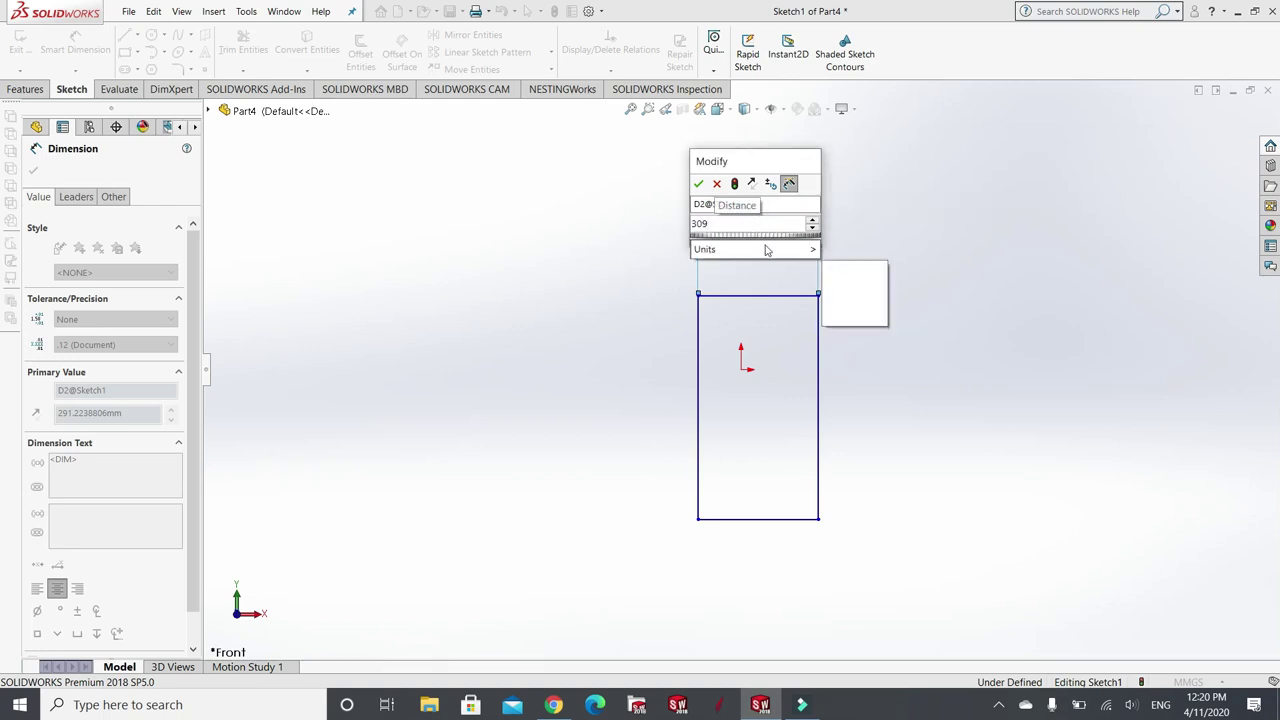
{"action": "left_click", "coordinate": [847, 384]}
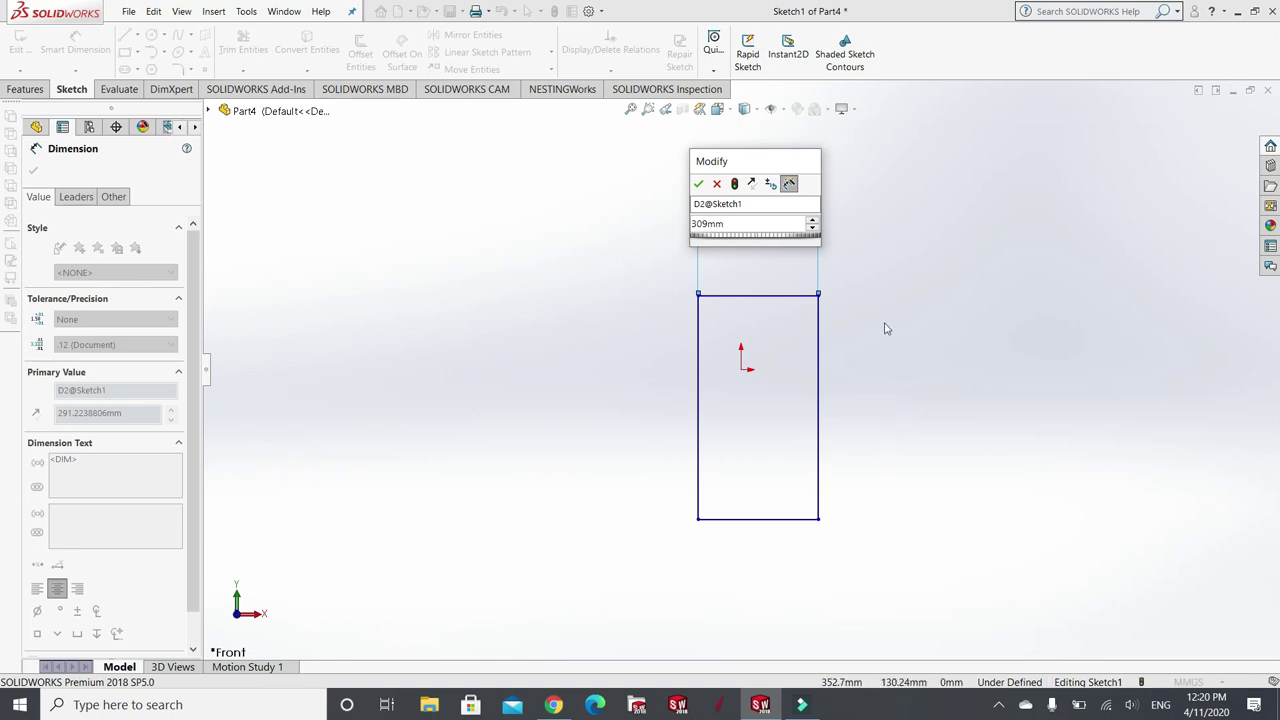
{"action": "left_click", "coordinate": [699, 185]}
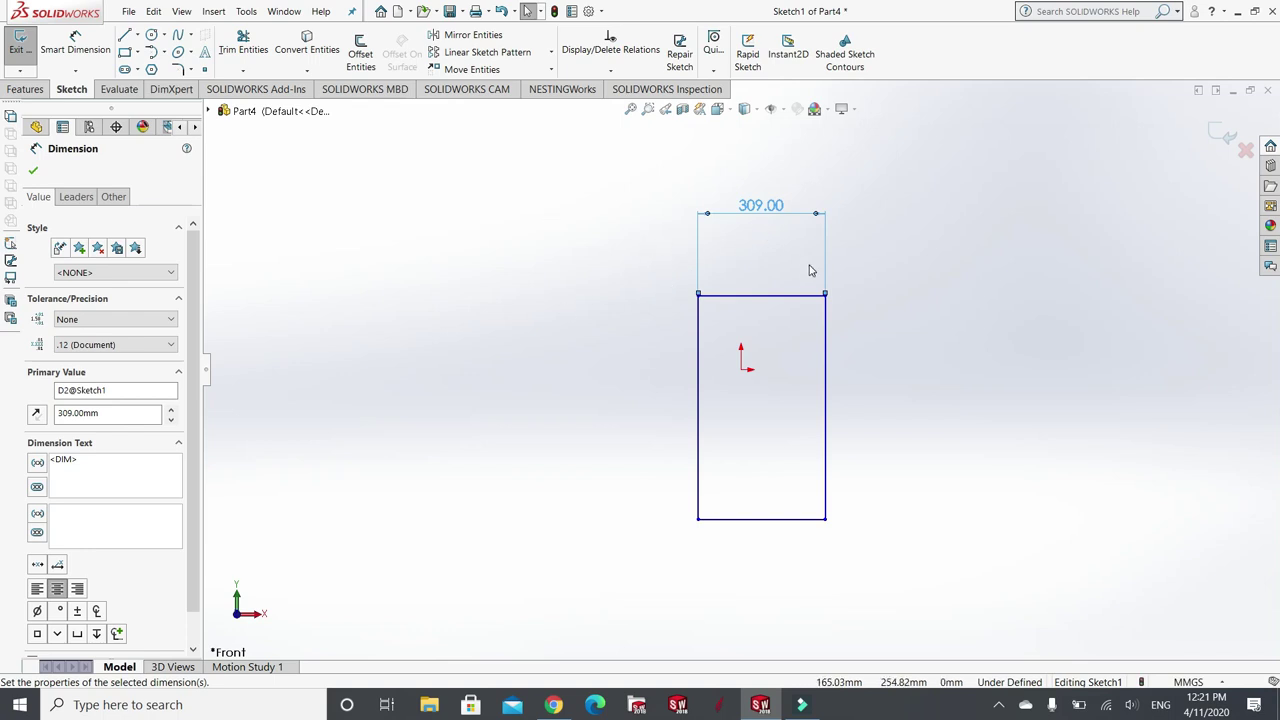
- Delete the 309.00 width dimension and exit the rectangle sketch
{"action": "left_click", "coordinate": [34, 171]}
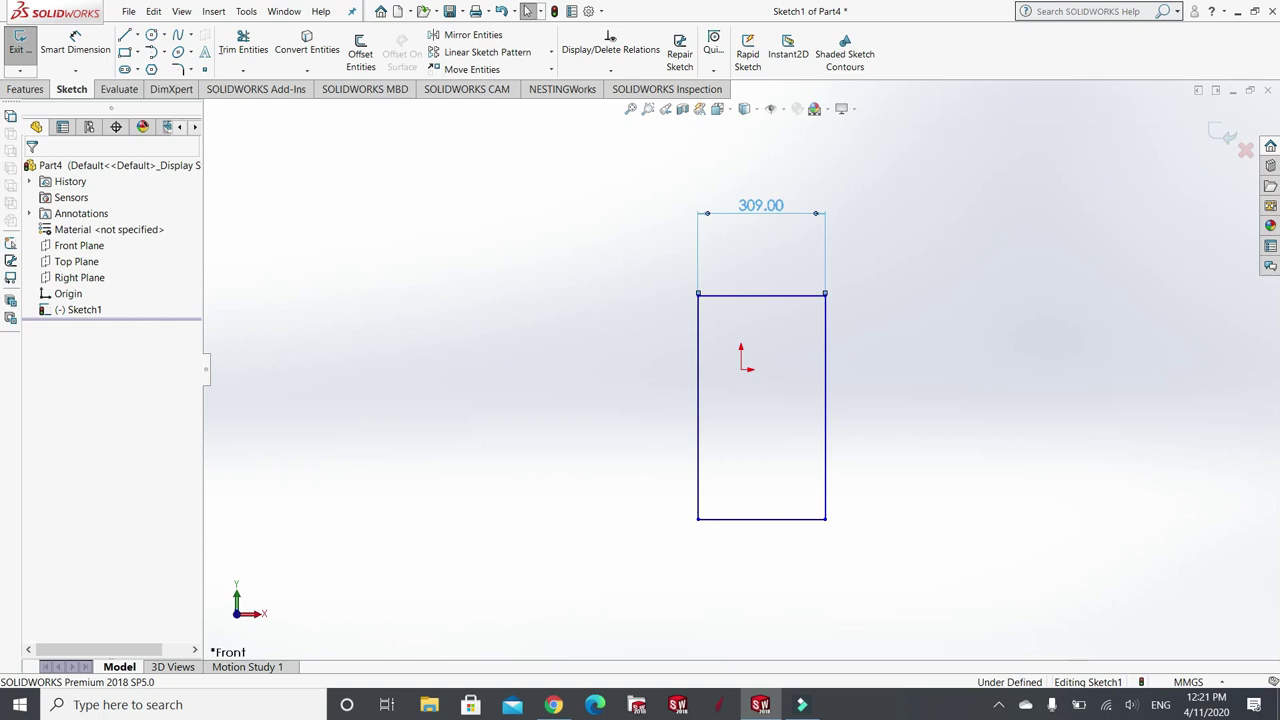
{"action": "key", "text": "Delete"}
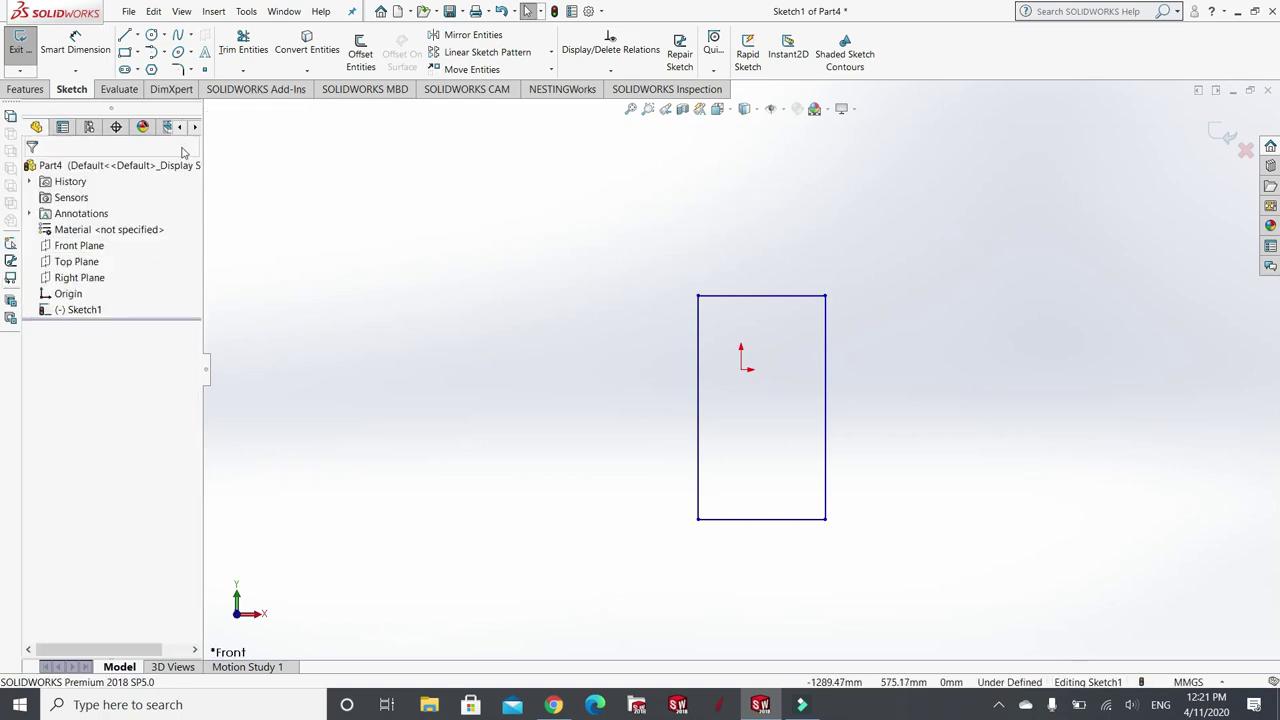
{"action": "left_click", "coordinate": [14, 46]}
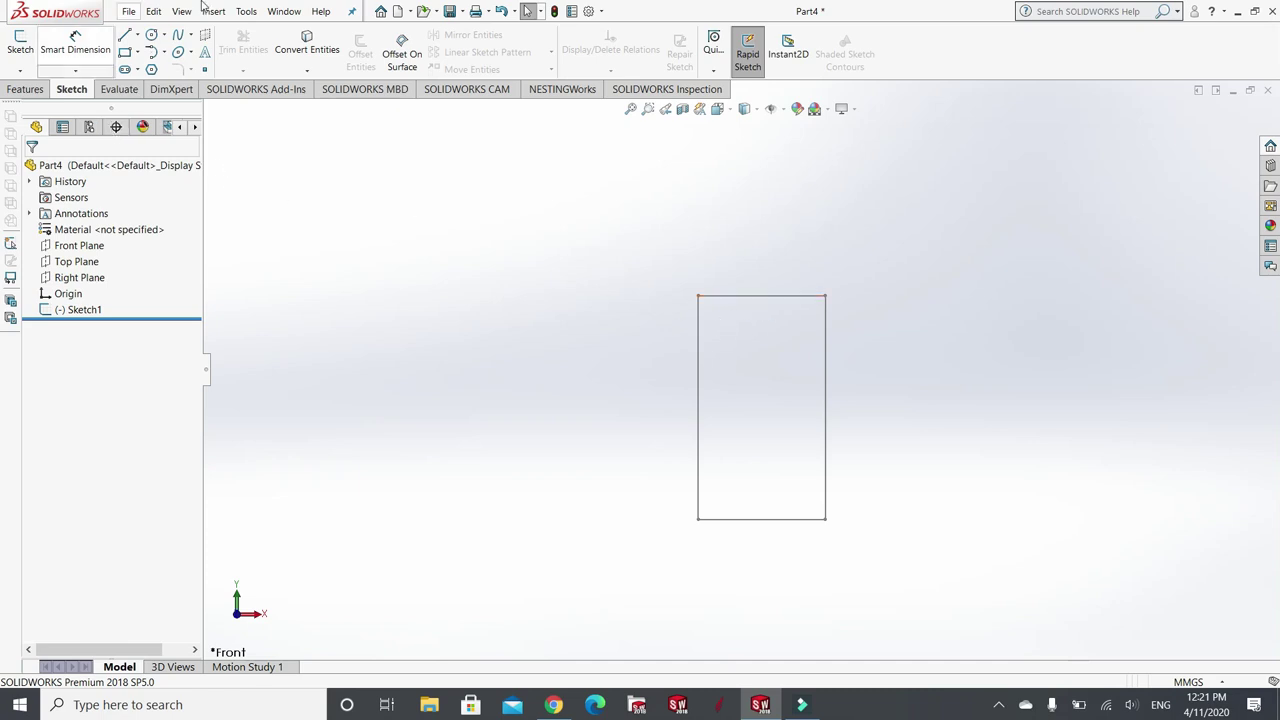
{"action": "left_click", "coordinate": [25, 90]}
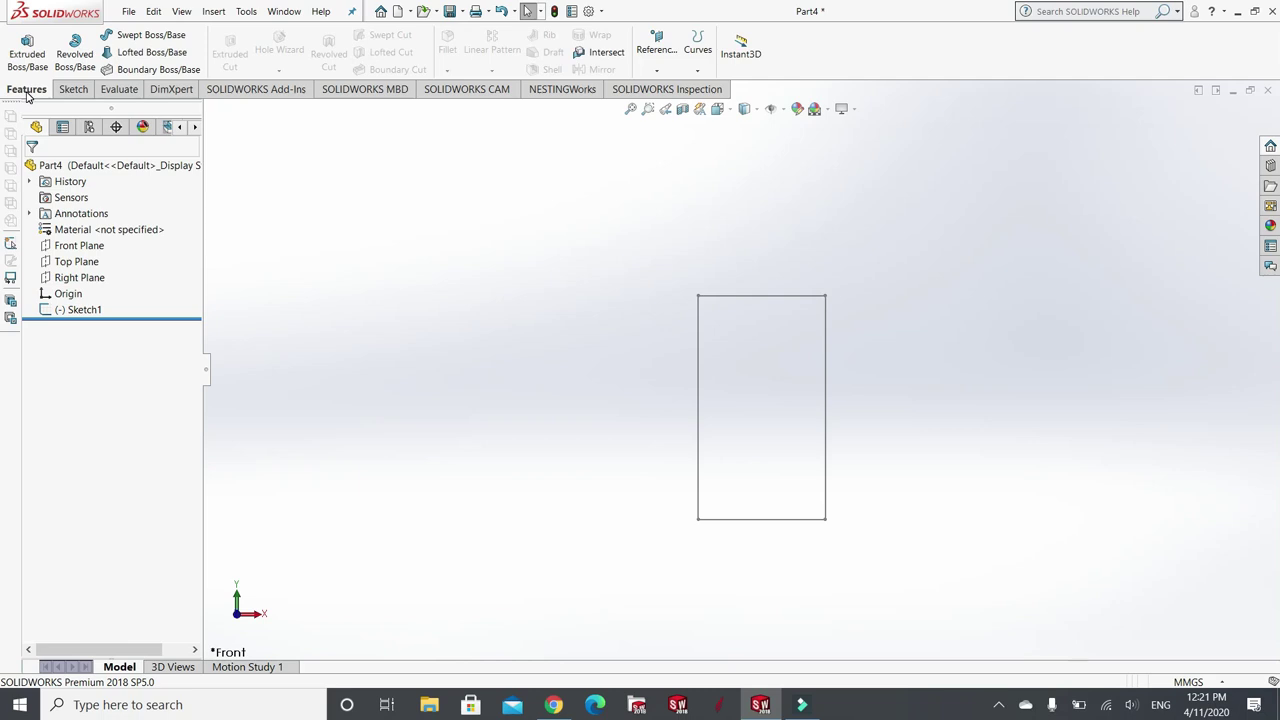
- Launch Extruded Boss/Base from the Features tab
{"action": "left_click", "coordinate": [80, 92]}
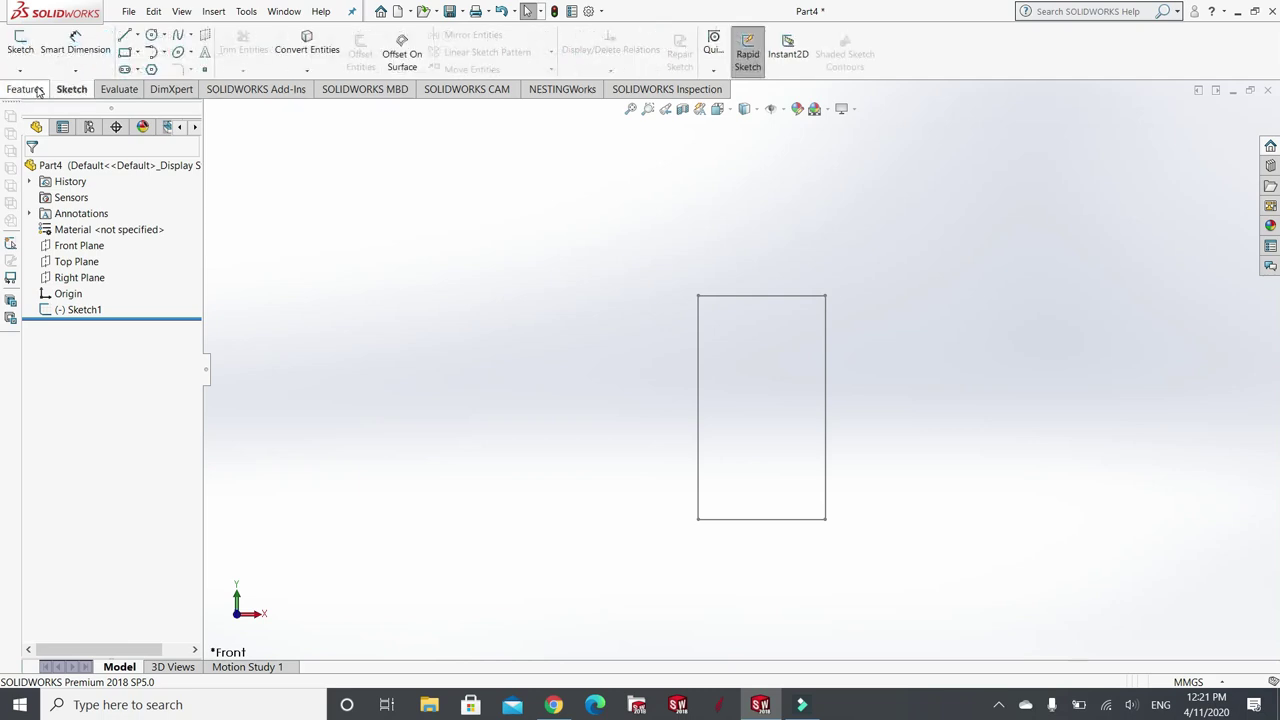
{"action": "left_click", "coordinate": [33, 91]}
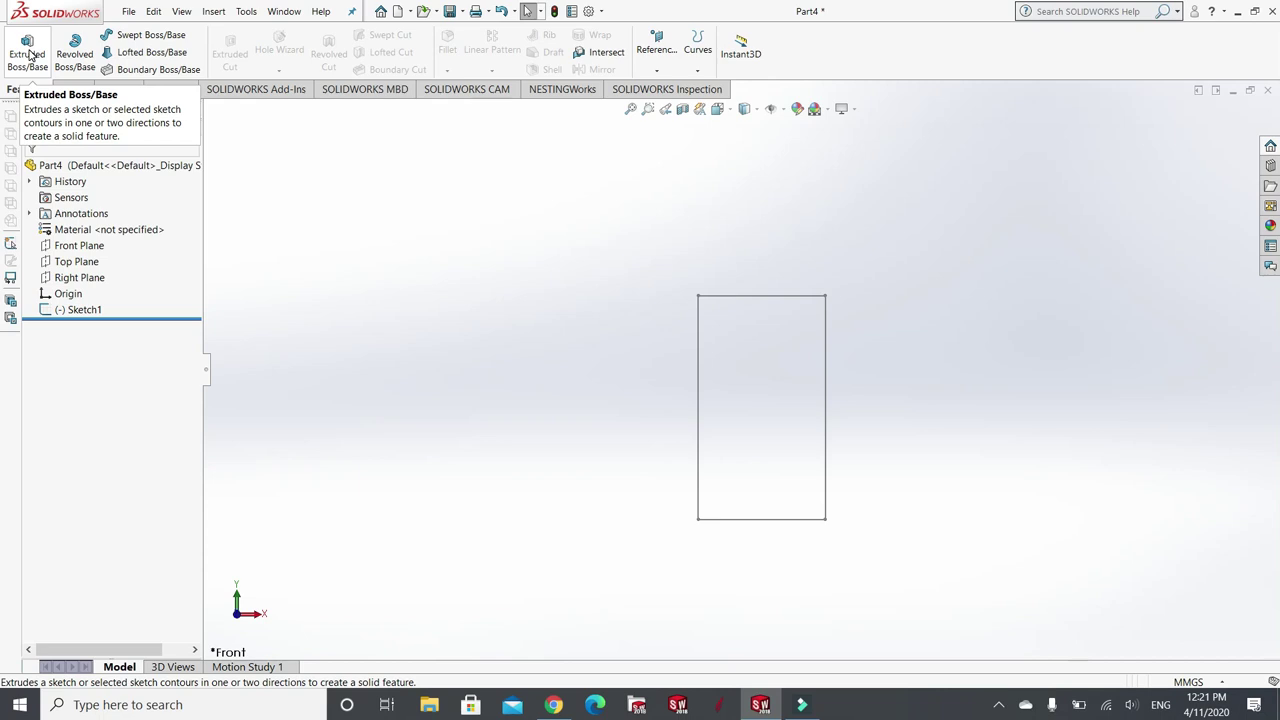
{"action": "left_click", "coordinate": [29, 55]}
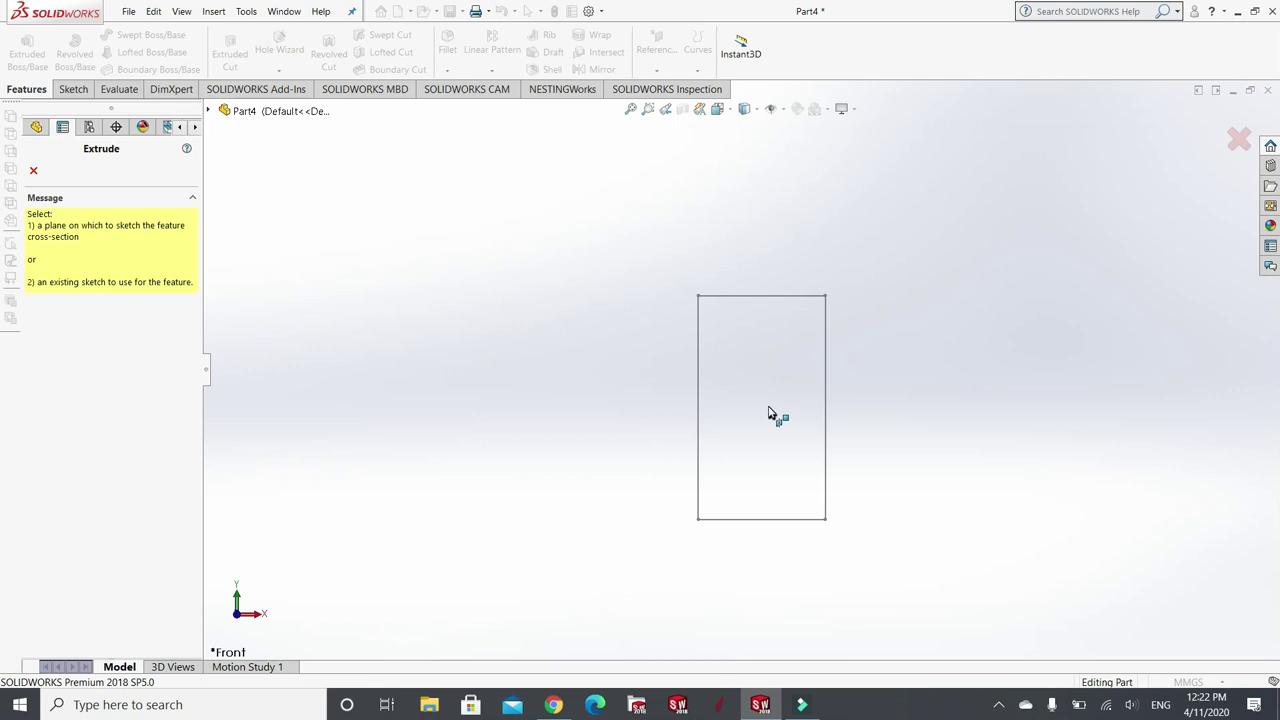
- Extrude Sketch1's rectangle from the Sketch Plane with a Blind end condition, selecting the 10.00mm depth
{"action": "left_click", "coordinate": [761, 297]}
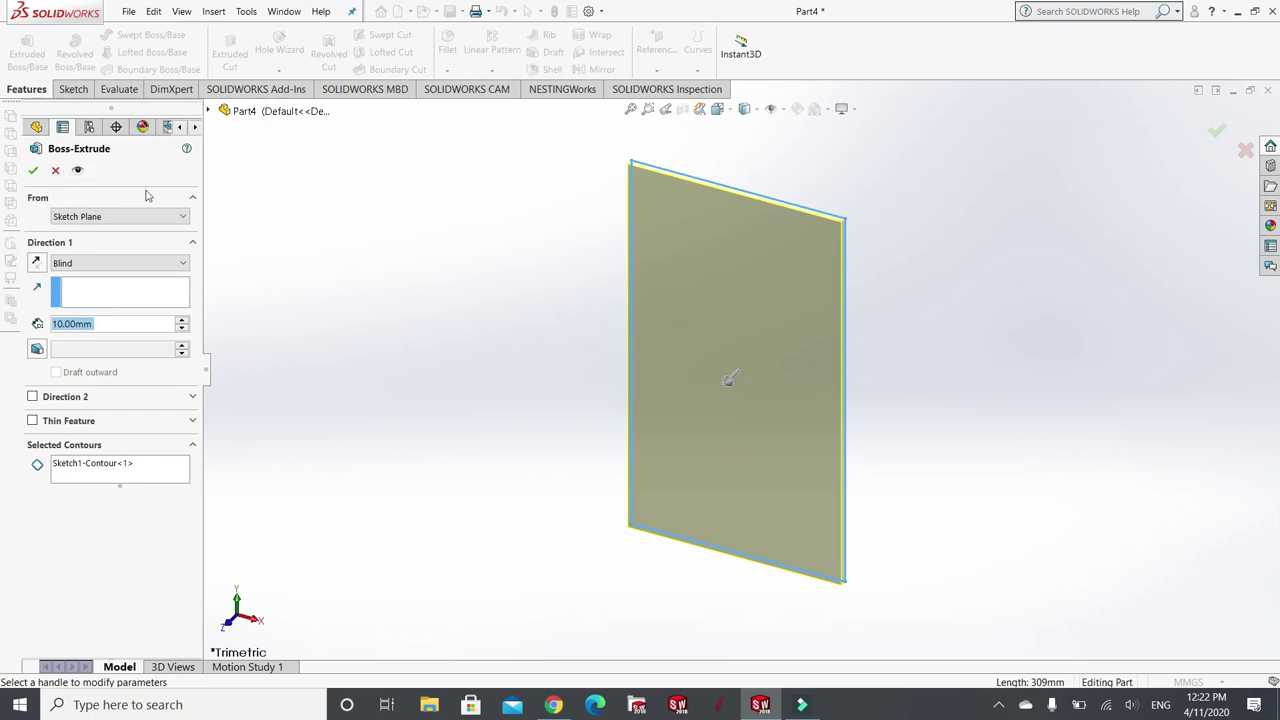
{"action": "left_click", "coordinate": [184, 217]}
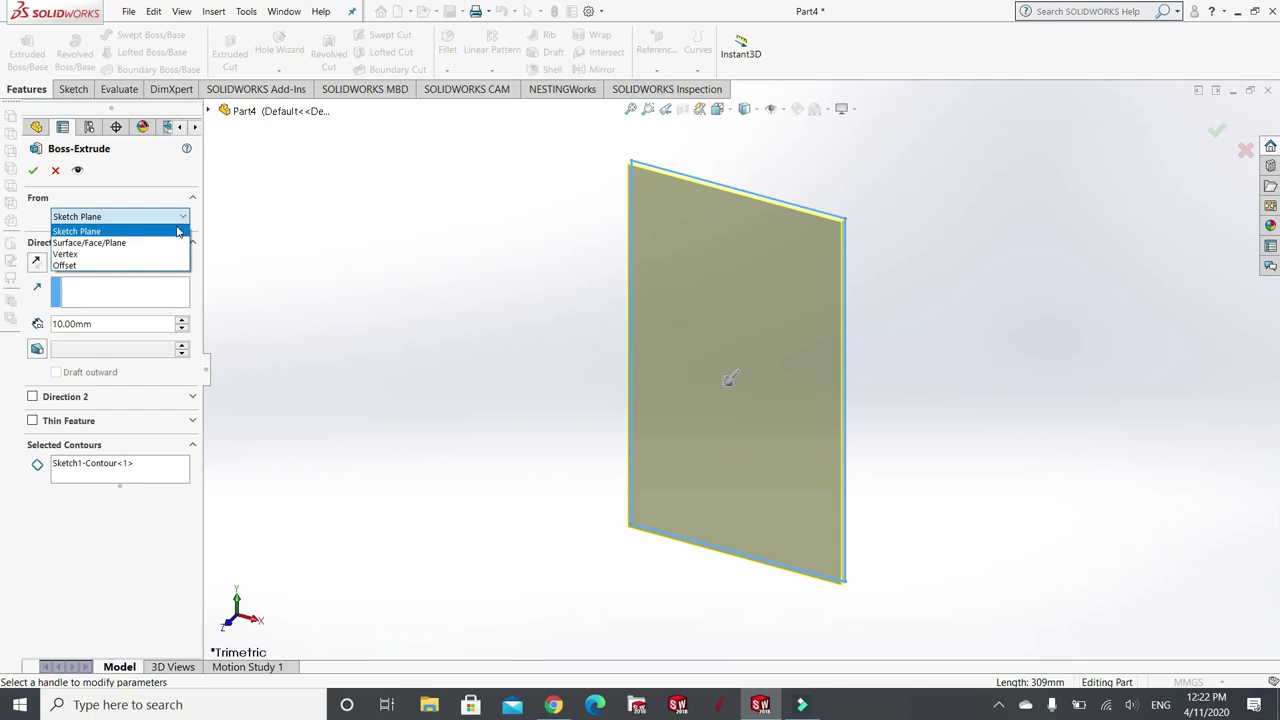
{"action": "left_click", "coordinate": [125, 232]}
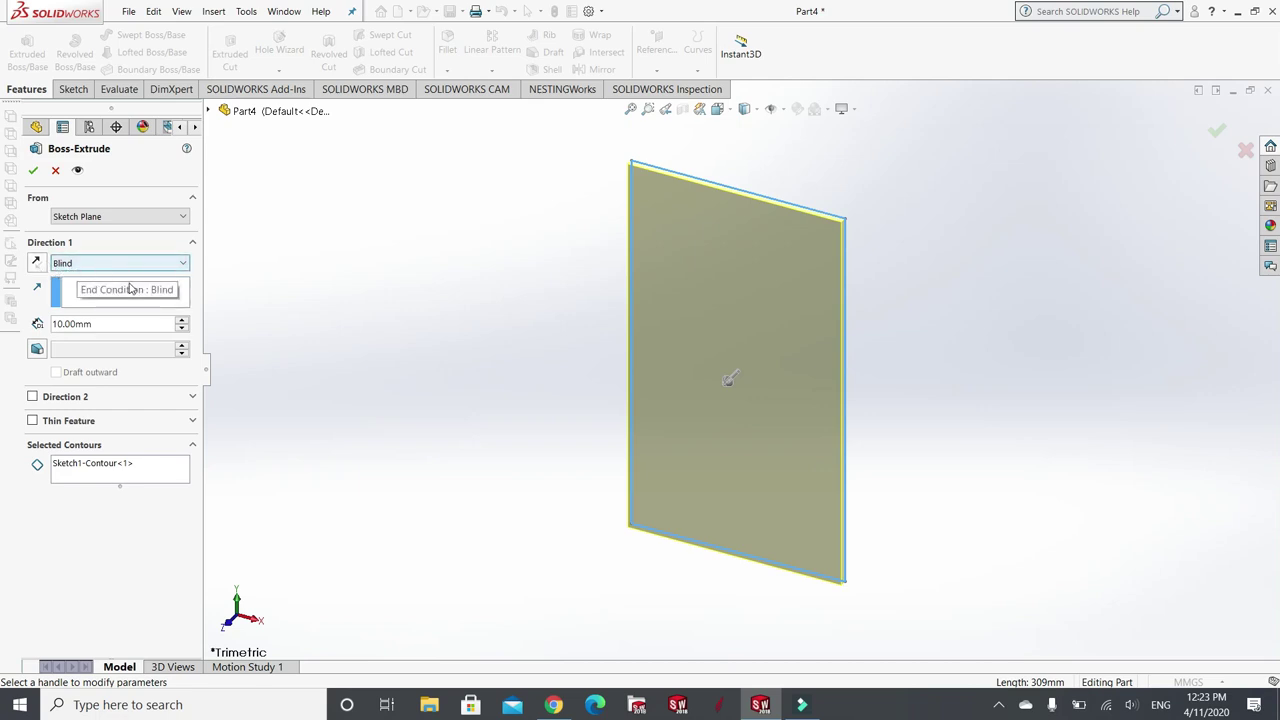
{"action": "left_click", "coordinate": [183, 266]}
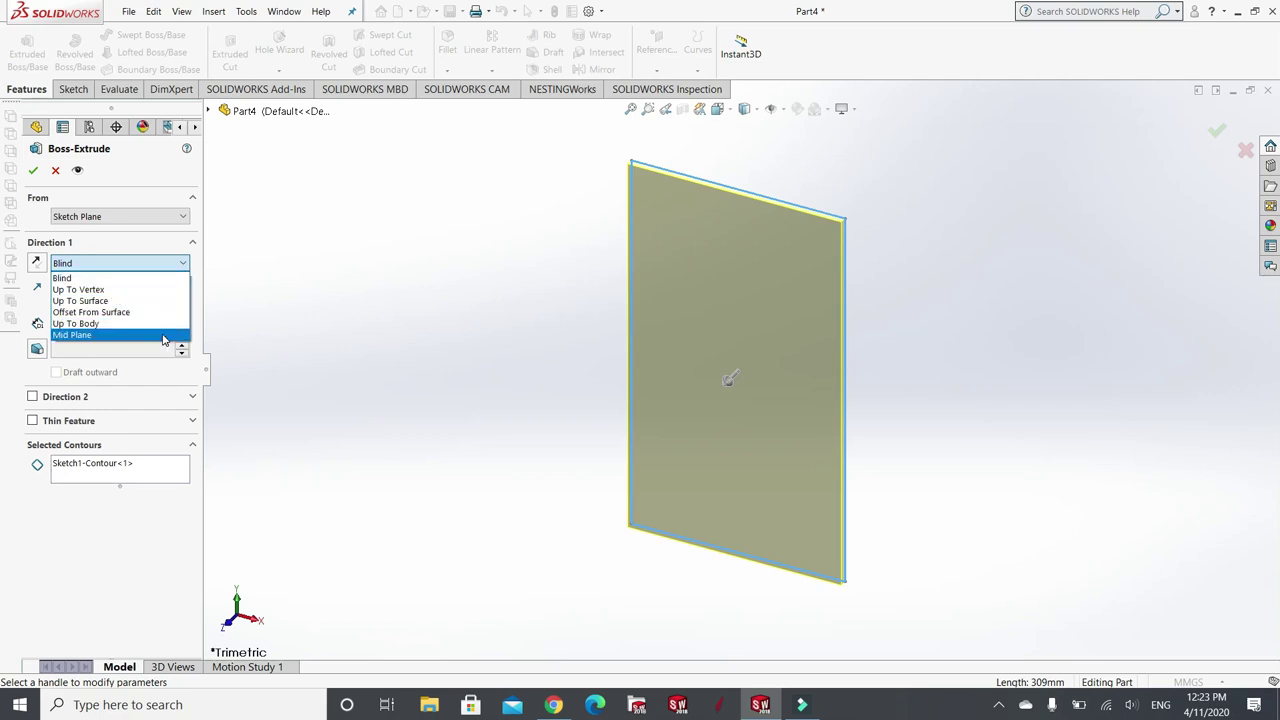
{"action": "left_click", "coordinate": [97, 280]}
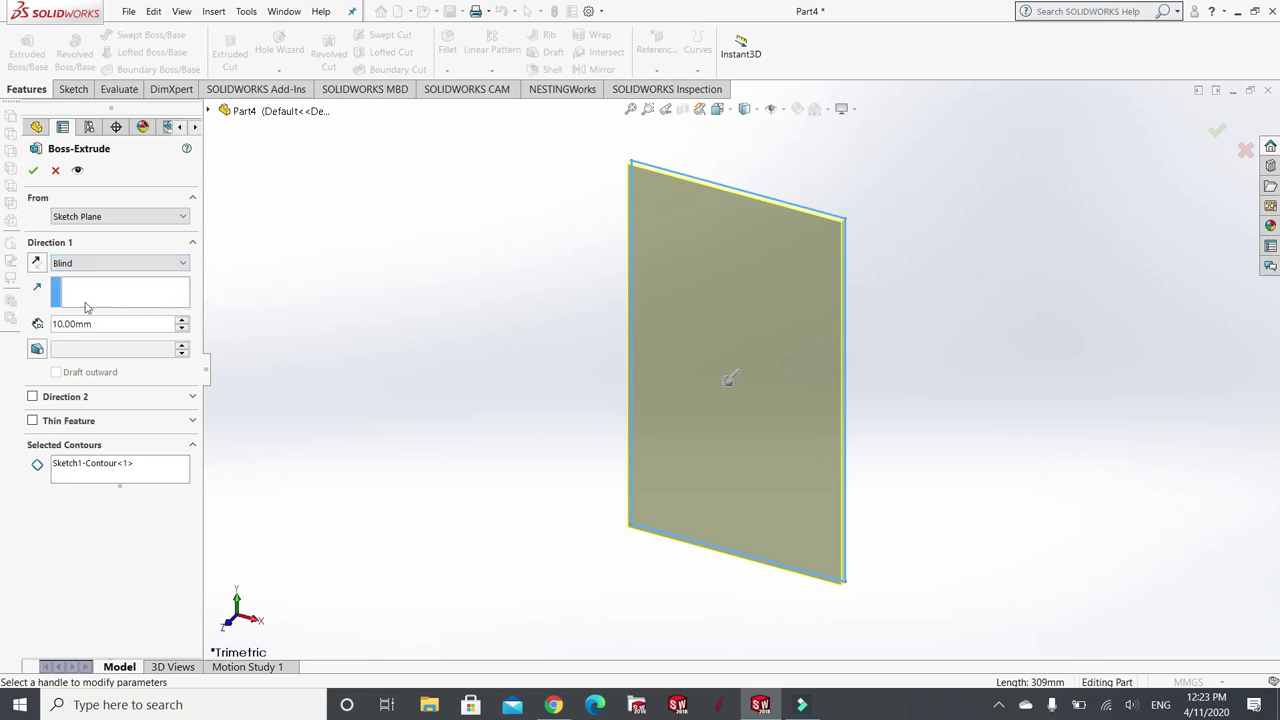
{"action": "left_click_drag", "start_coordinate": [100, 324], "coordinate": [41, 323]}
- Set the extrusion depth to 12 mm and accept Boss-Extrude1
{"action": "type", "text": "12"}
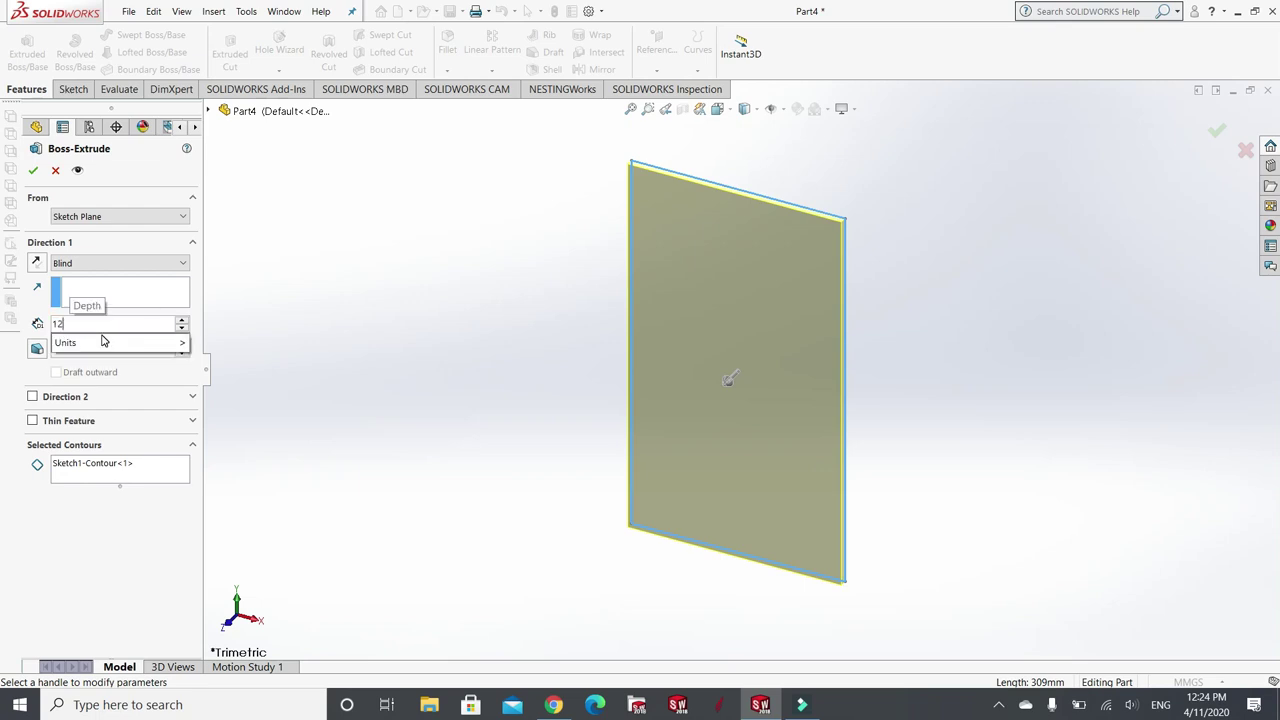
{"action": "mouse_move", "coordinate": [105, 343]}
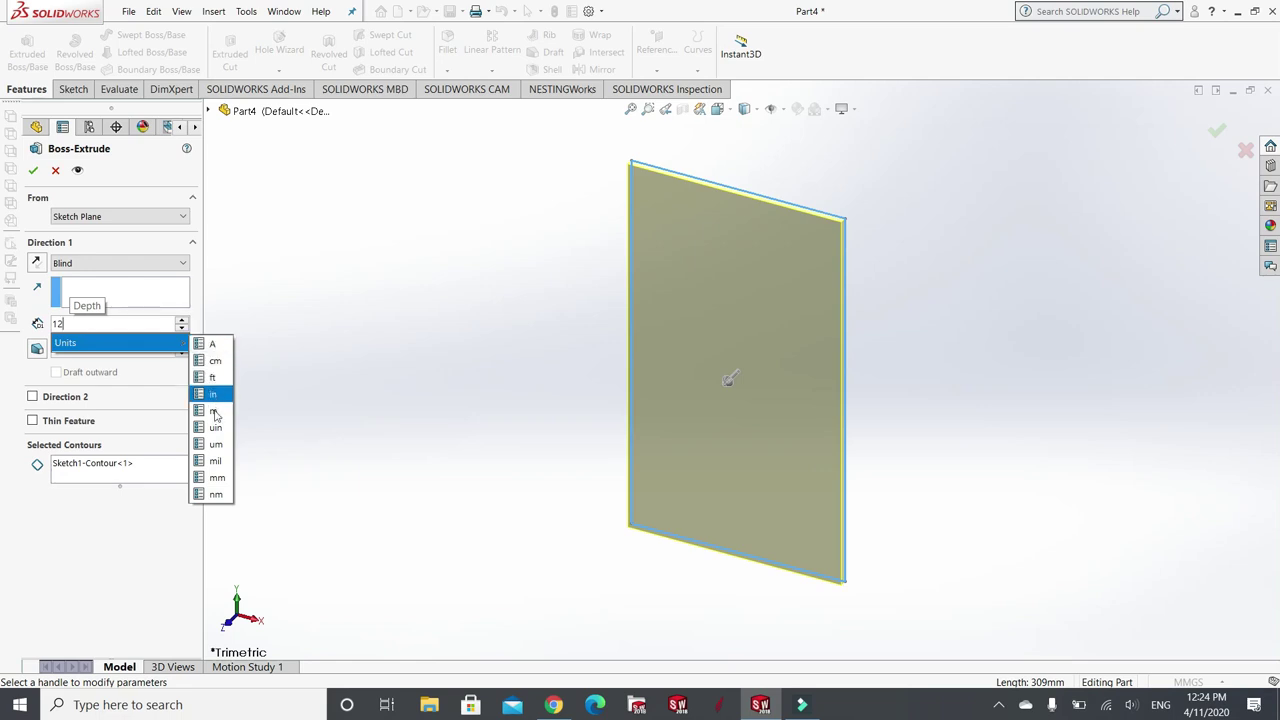
{"action": "left_click", "coordinate": [216, 477]}
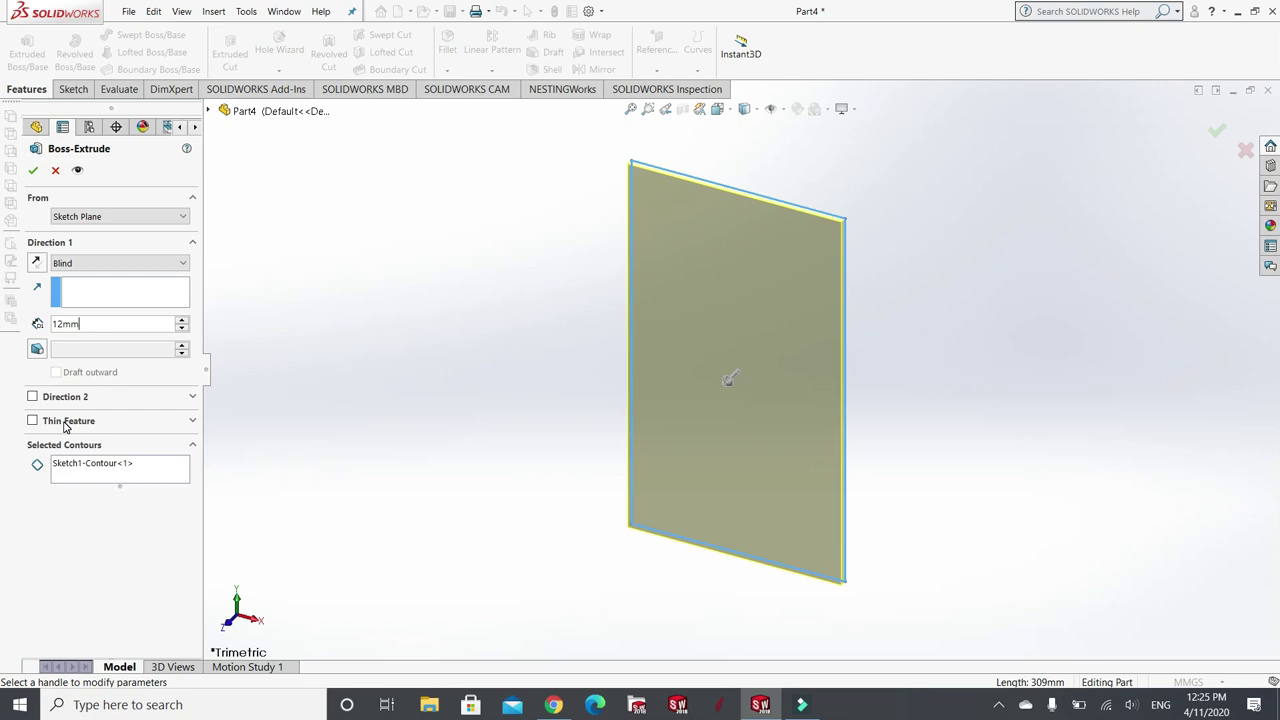
{"action": "left_click", "coordinate": [31, 171]}
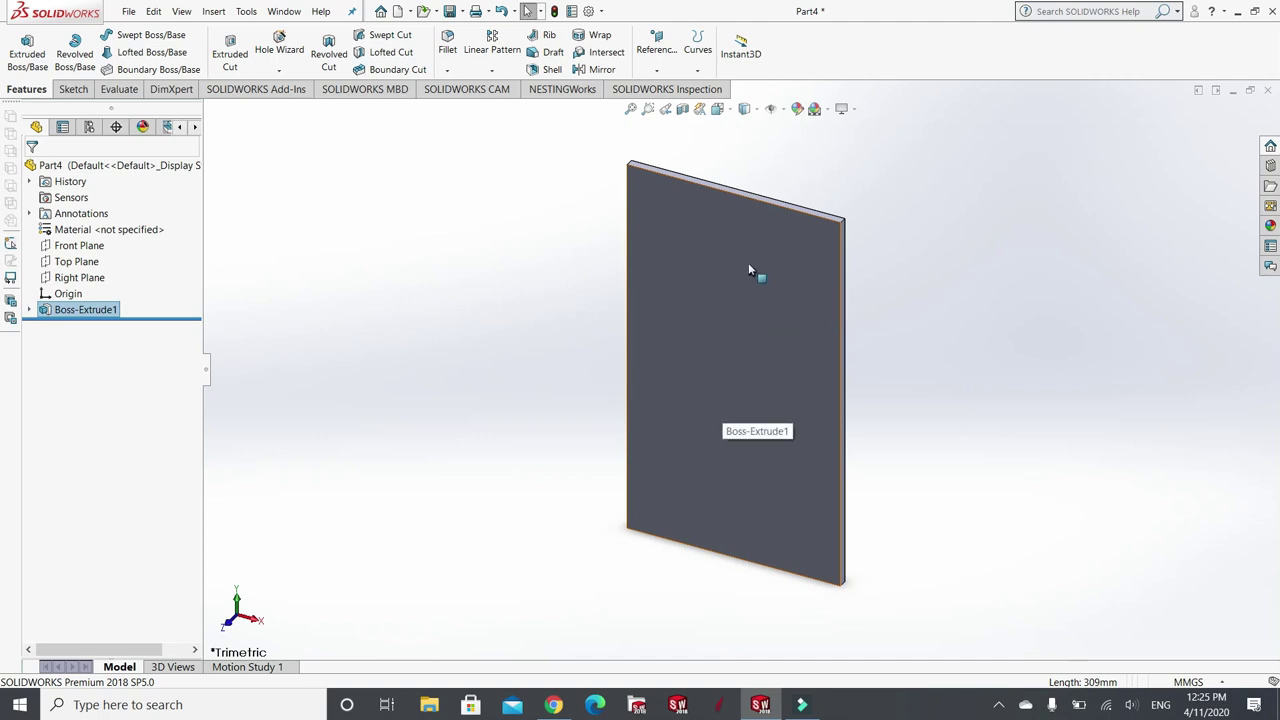
- Add a 12.00 Smart Dimension to the plate's short top edge showing its thickness
{"action": "key", "text": "f"}
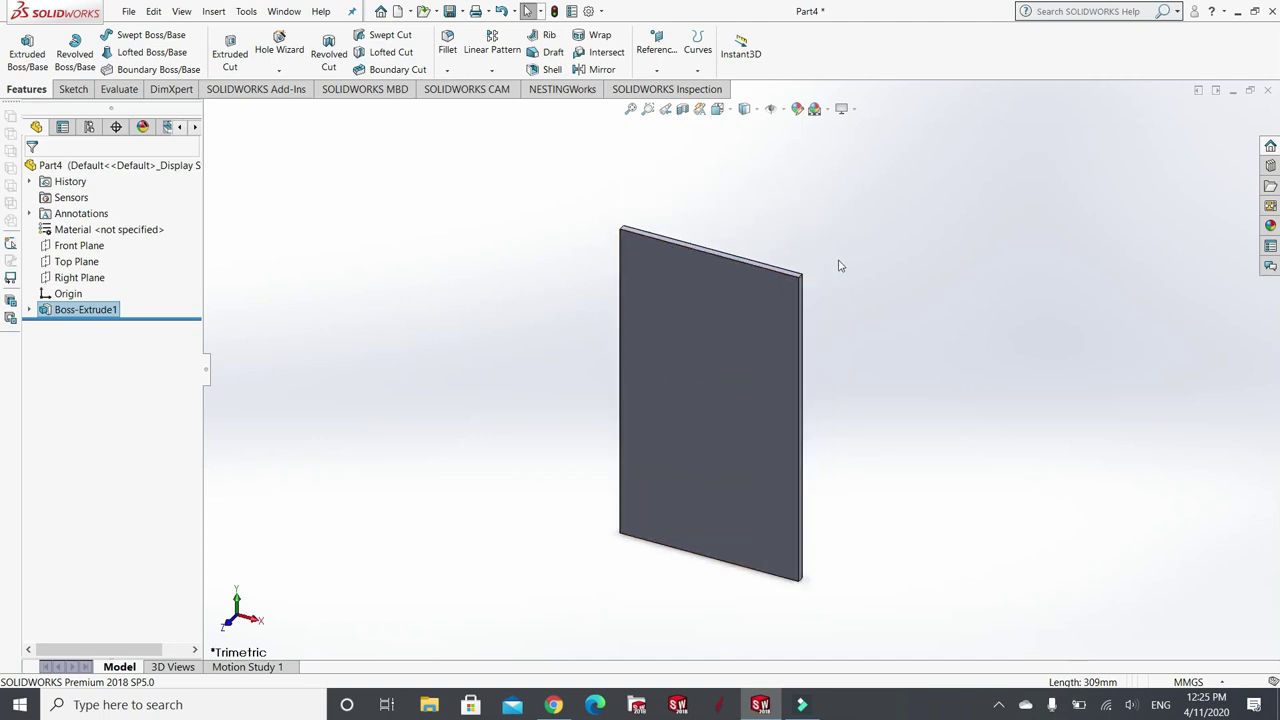
{"action": "scroll", "coordinate": [788, 311], "scroll_direction": "down", "scroll_amount": 5}
{"action": "scroll", "coordinate": [730, 330], "scroll_direction": "up", "scroll_amount": 1}
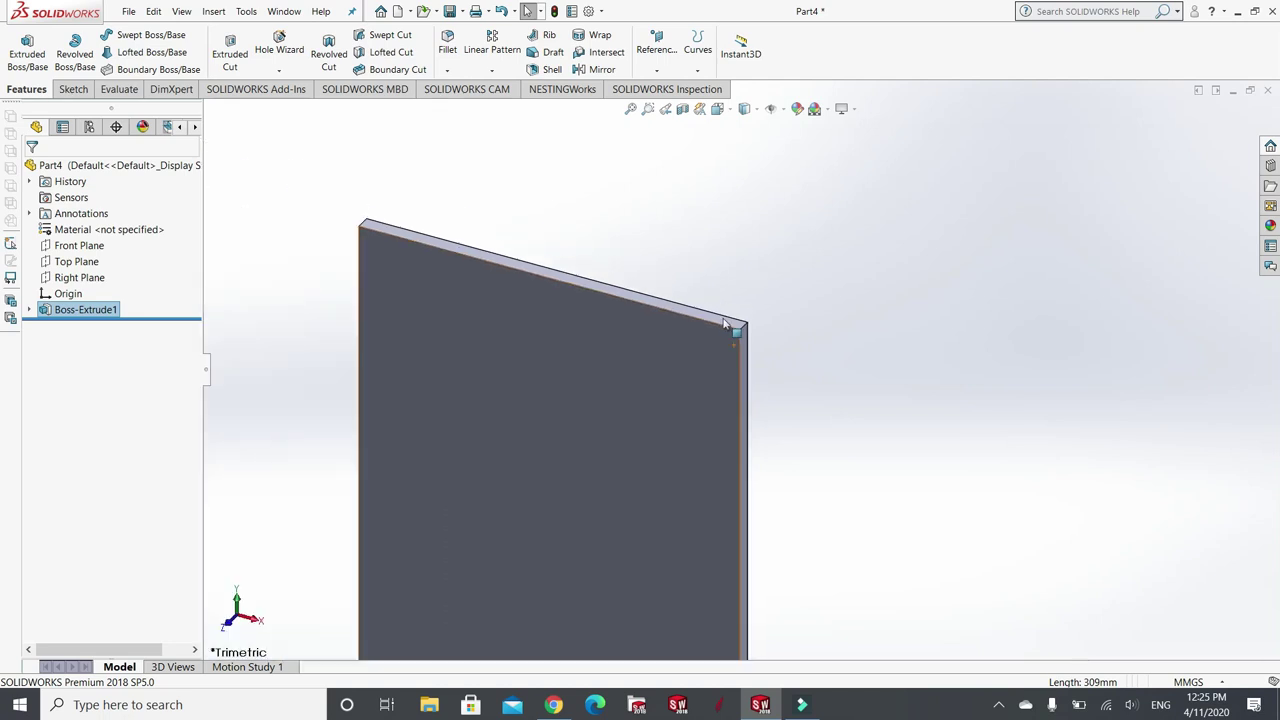
{"action": "left_click", "coordinate": [76, 90]}
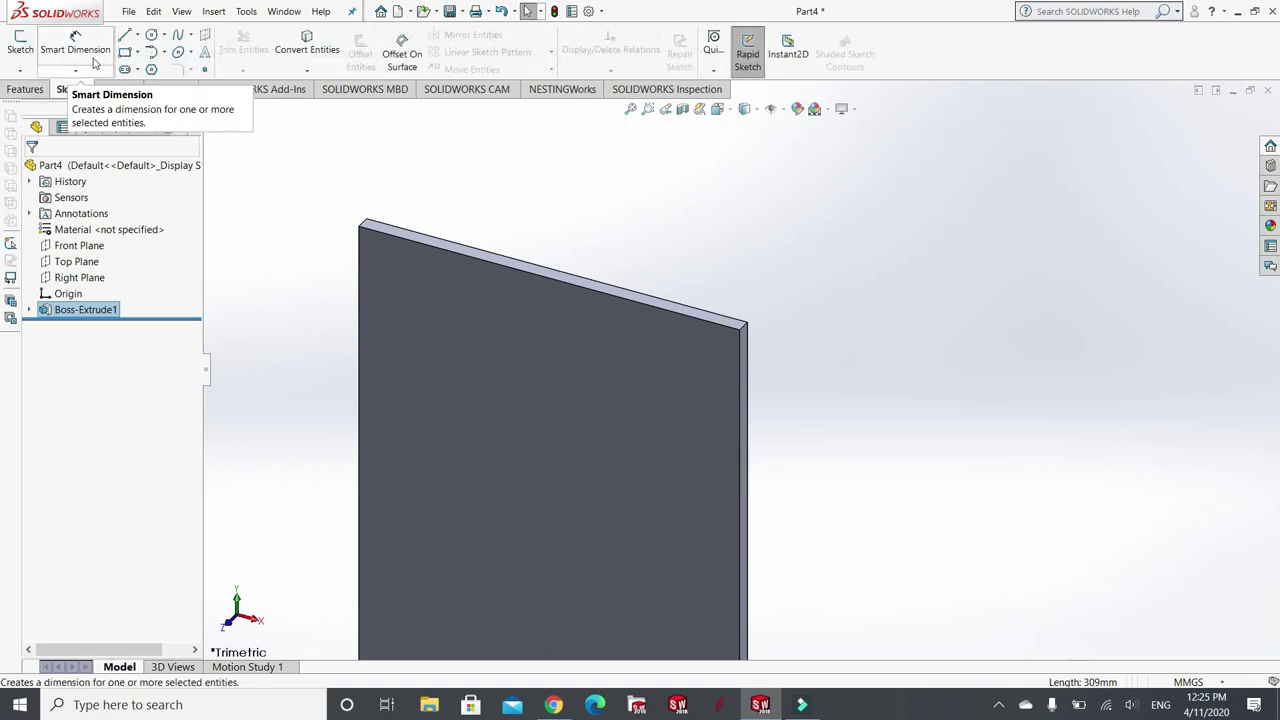
{"action": "left_click", "coordinate": [94, 62]}
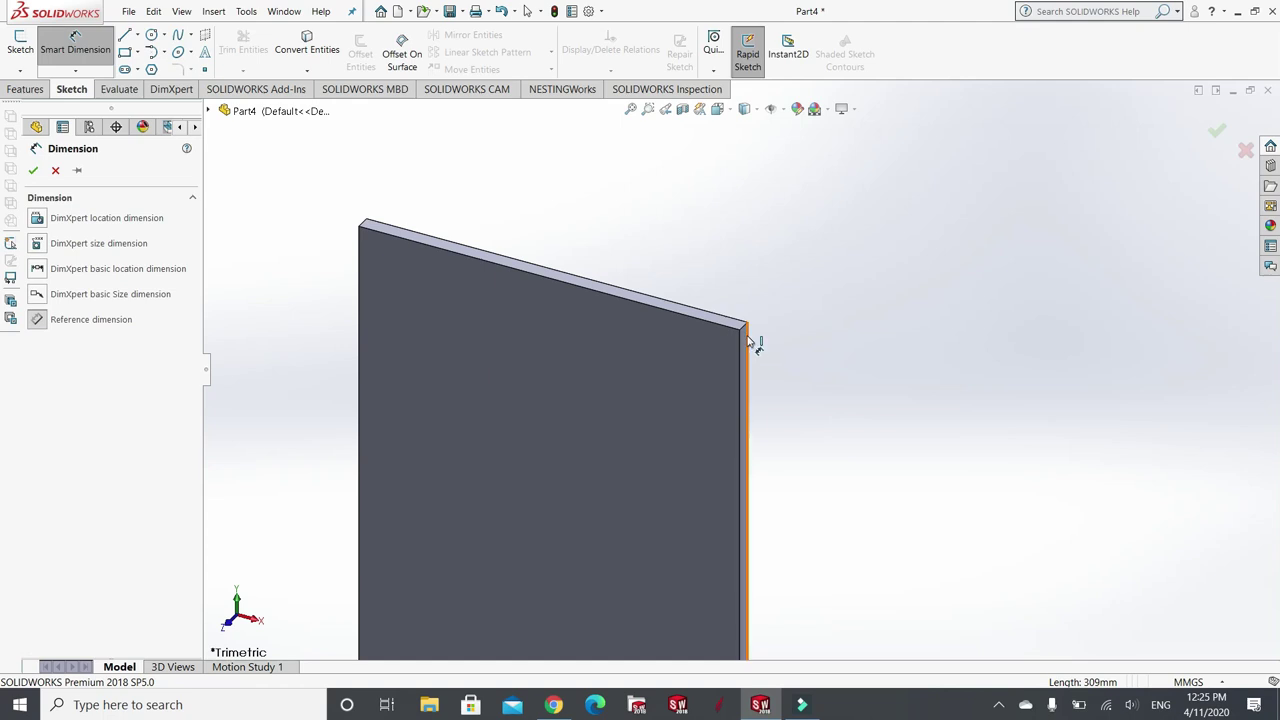
{"action": "scroll", "coordinate": [755, 345], "scroll_direction": "down", "scroll_amount": 2}
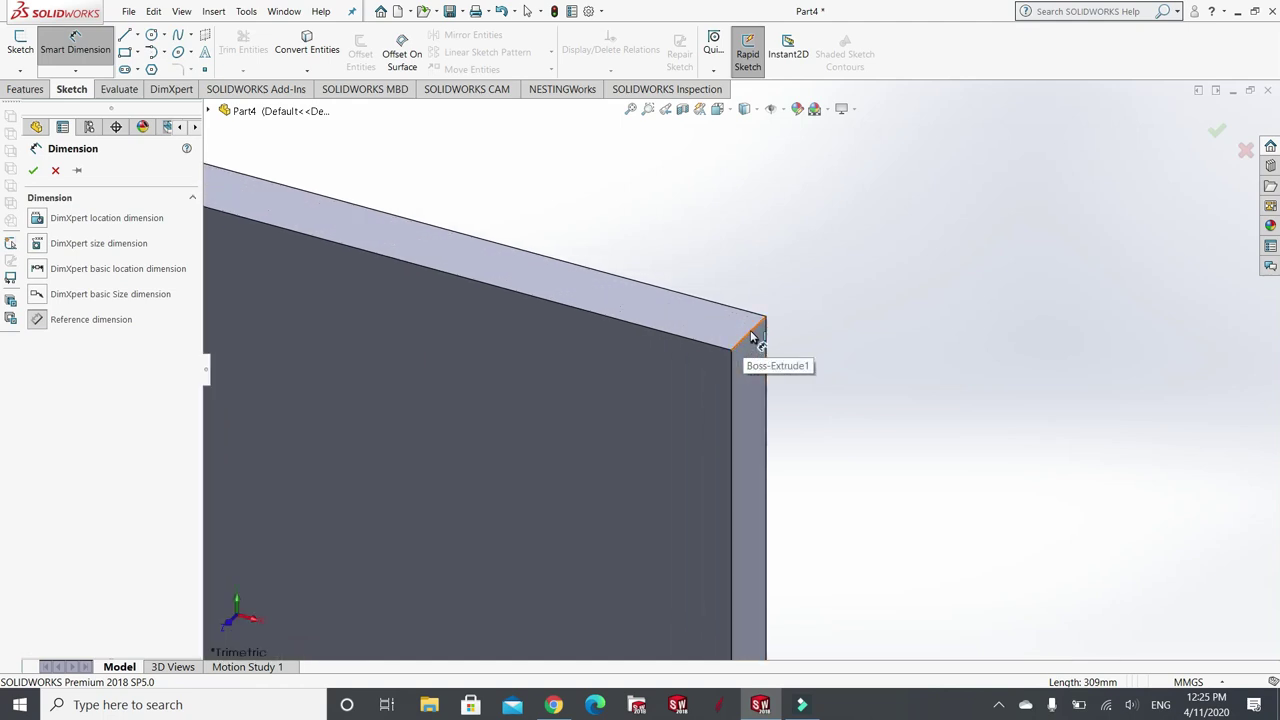
{"action": "left_click", "coordinate": [753, 338]}
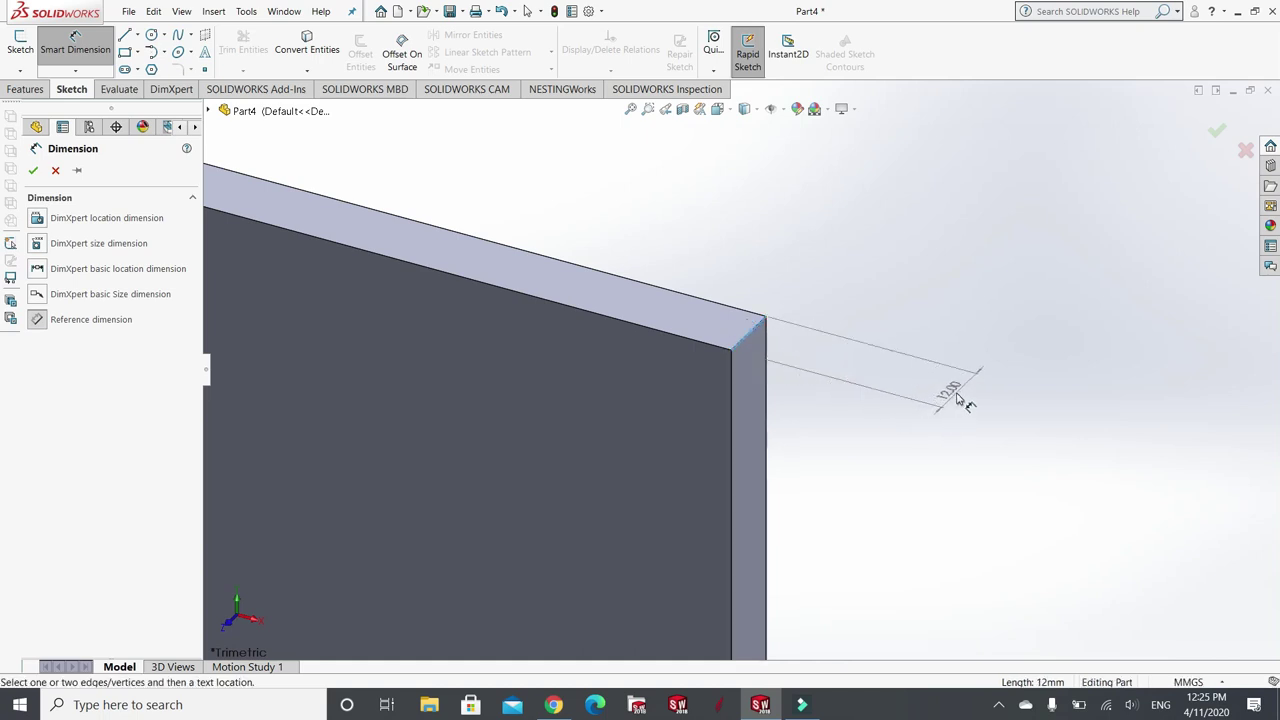
{"action": "left_click", "coordinate": [957, 398]}
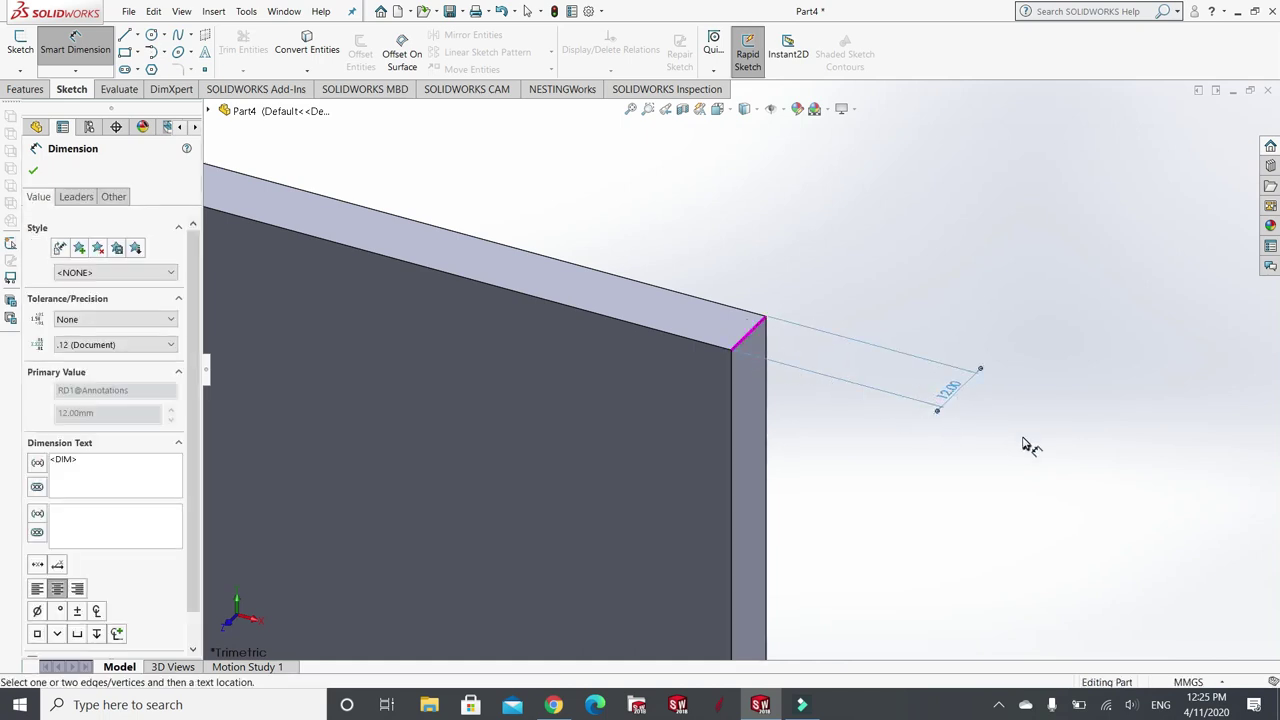
{"action": "left_click", "coordinate": [33, 170]}
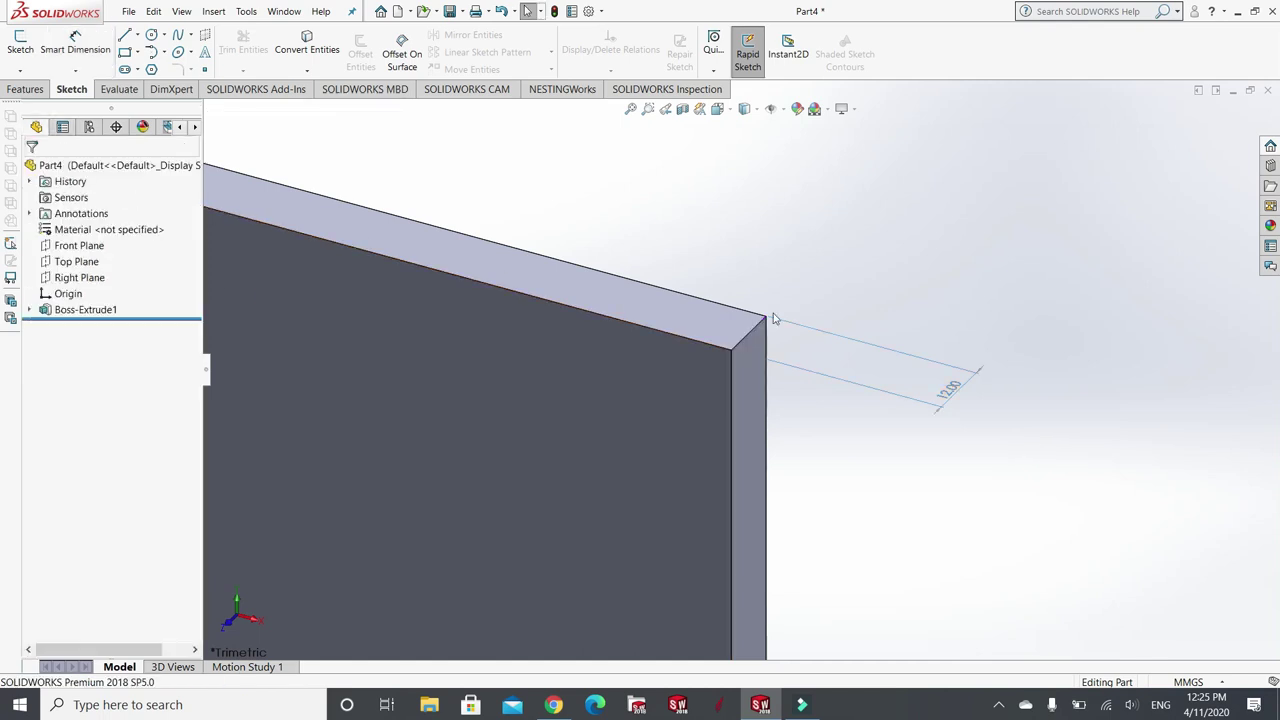
{"action": "scroll", "coordinate": [775, 320], "scroll_direction": "up", "scroll_amount": 5}
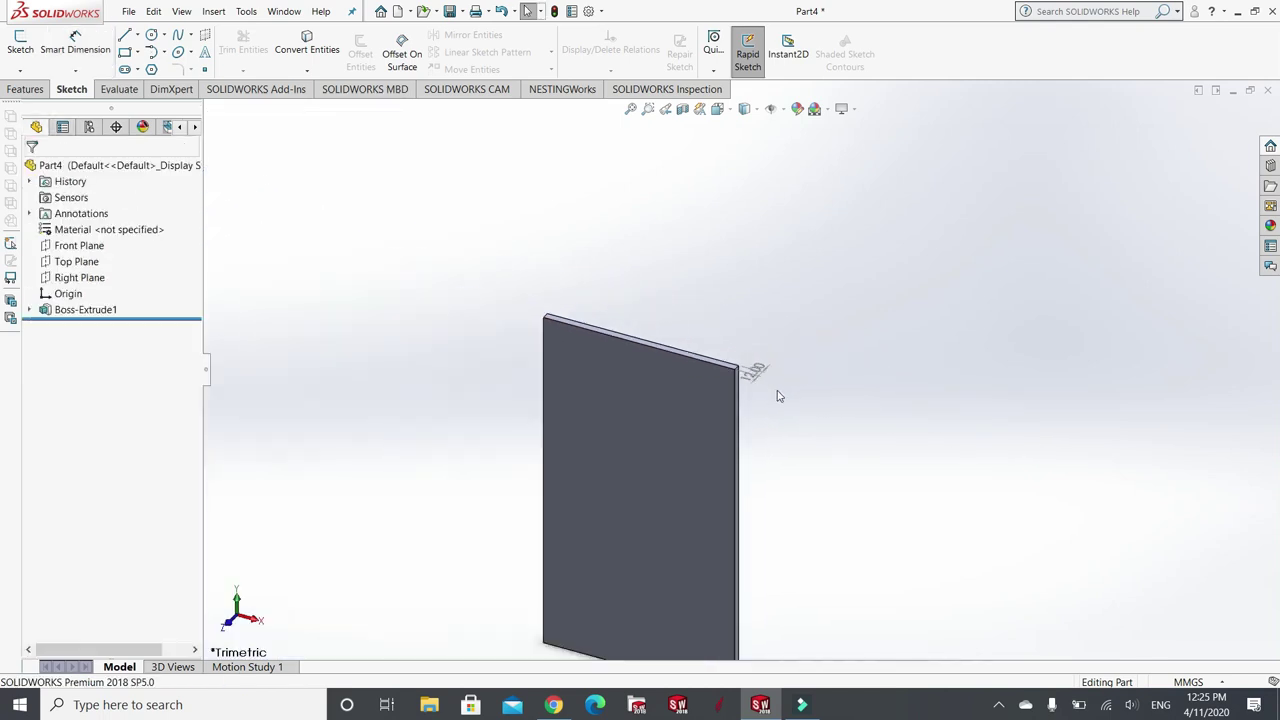
{"action": "scroll", "coordinate": [750, 440], "scroll_direction": "up", "scroll_amount": 2}
{"action": "scroll", "coordinate": [634, 566], "scroll_direction": "down", "scroll_amount": 4}
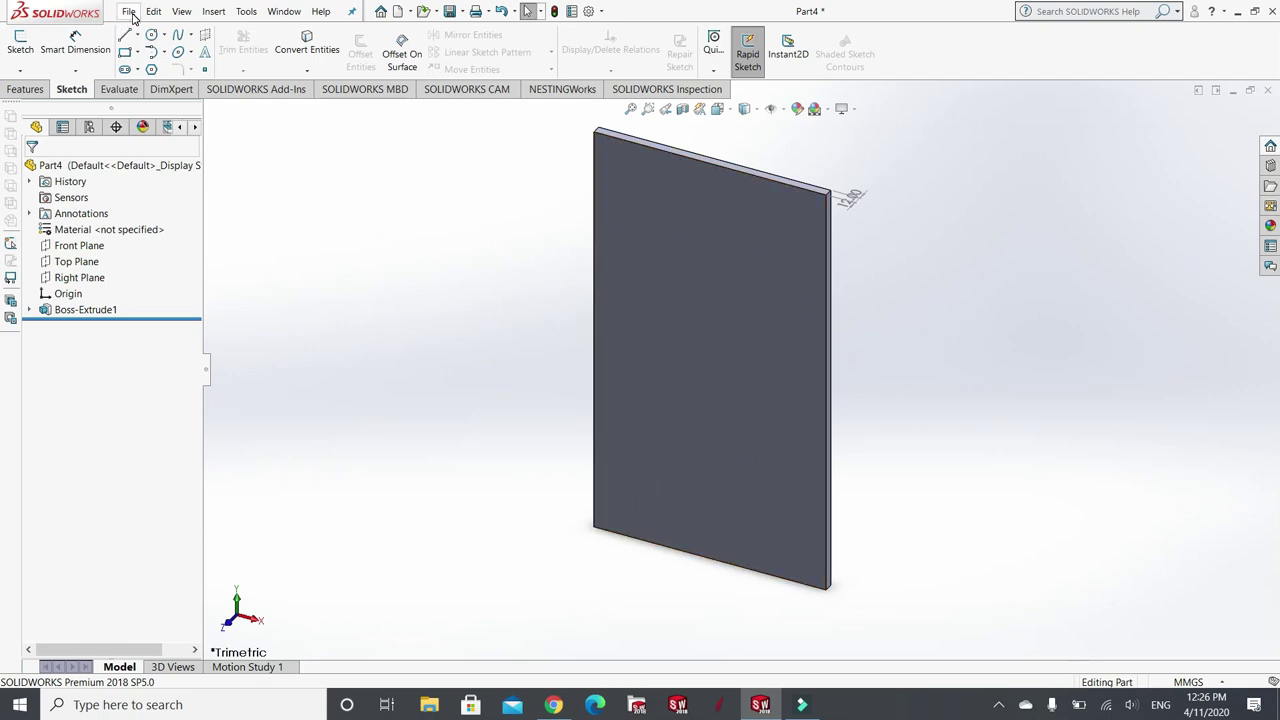
- Create a new Part document, Part5, and select its Front Plane
{"action": "left_click", "coordinate": [127, 13]}
{"action": "left_click", "coordinate": [127, 13]}
{"action": "left_click", "coordinate": [128, 12]}
{"action": "left_click", "coordinate": [145, 34]}
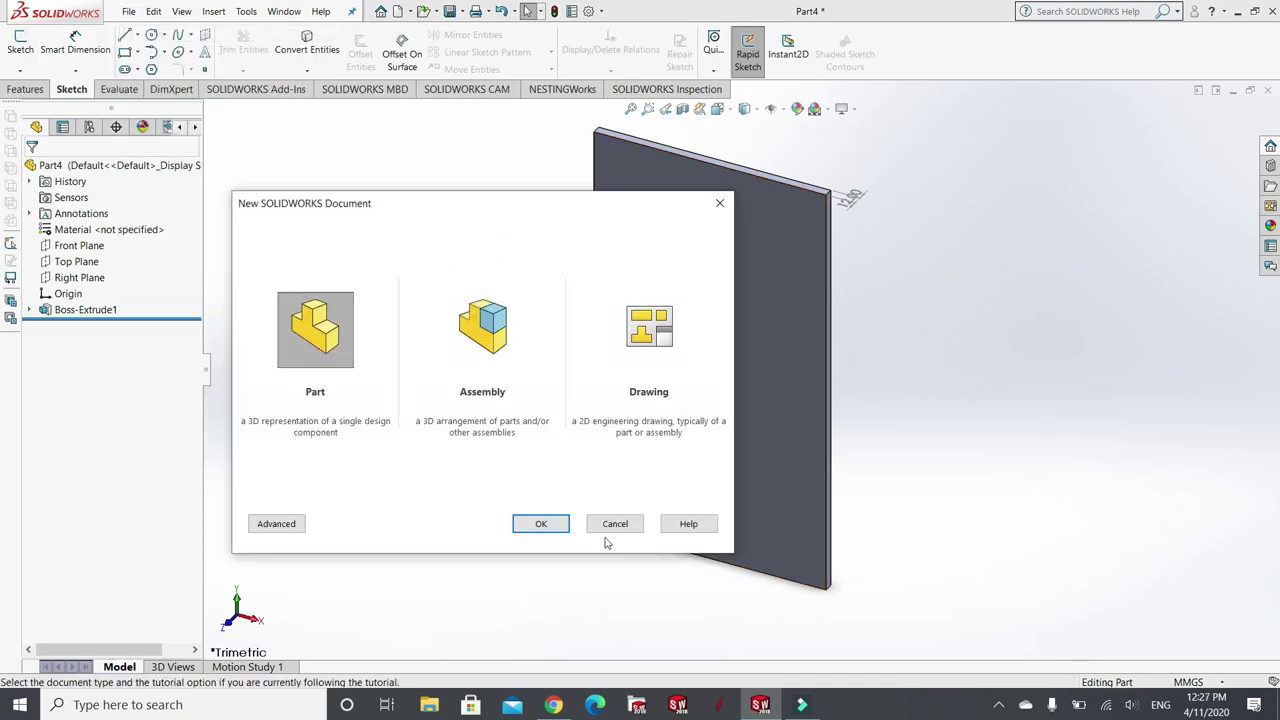
{"action": "left_click", "coordinate": [552, 523]}
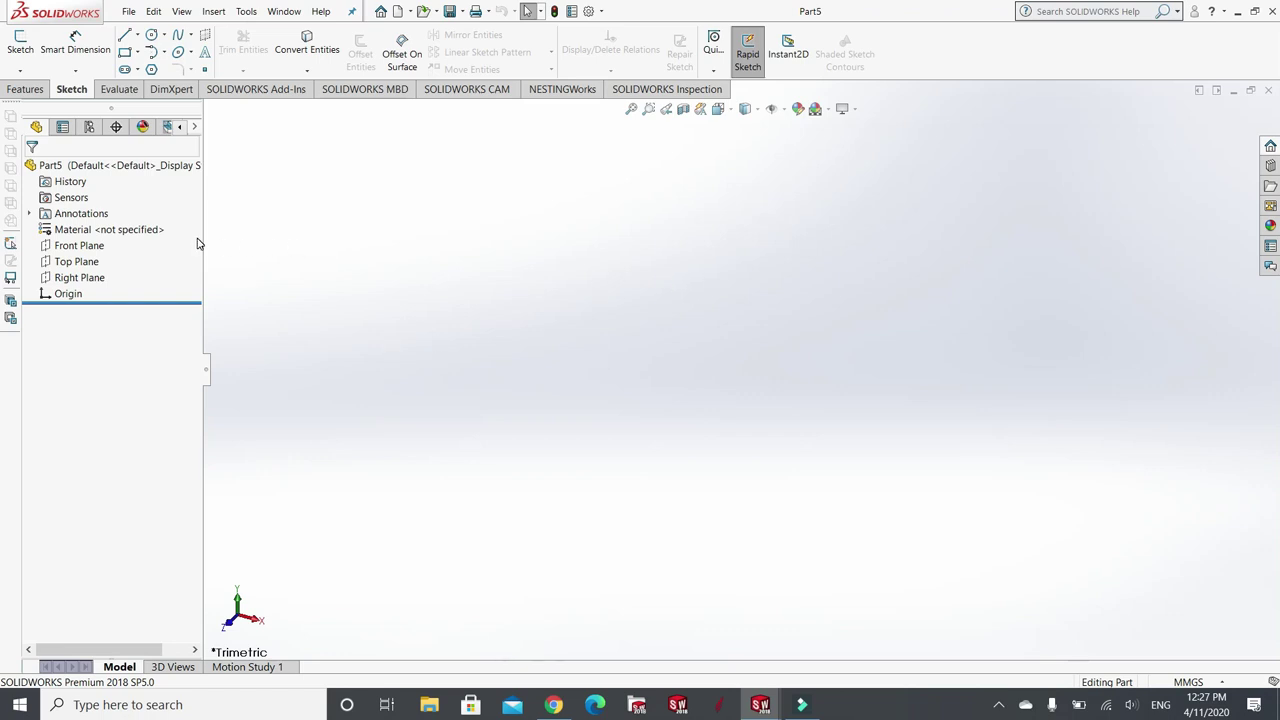
{"action": "left_click", "coordinate": [87, 253]}
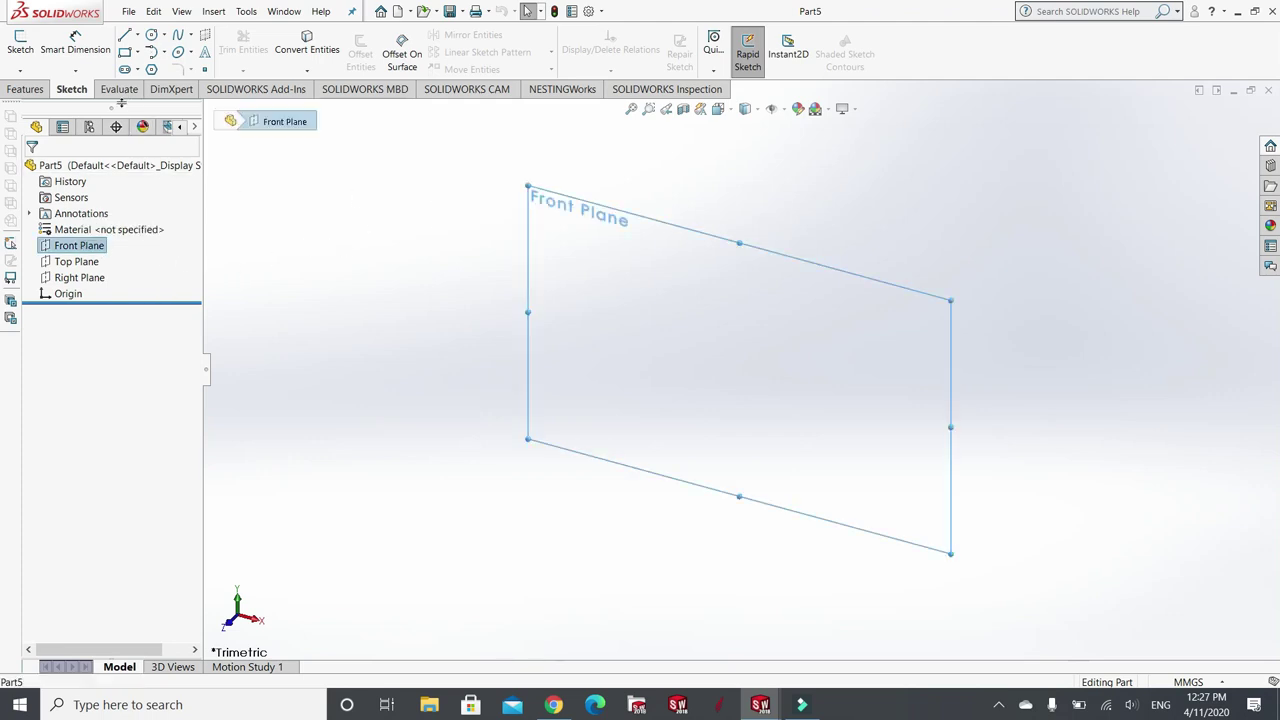
- Draw a corner rectangle spanning the origin on the Front Plane and close the sketch
{"action": "left_click", "coordinate": [124, 53]}
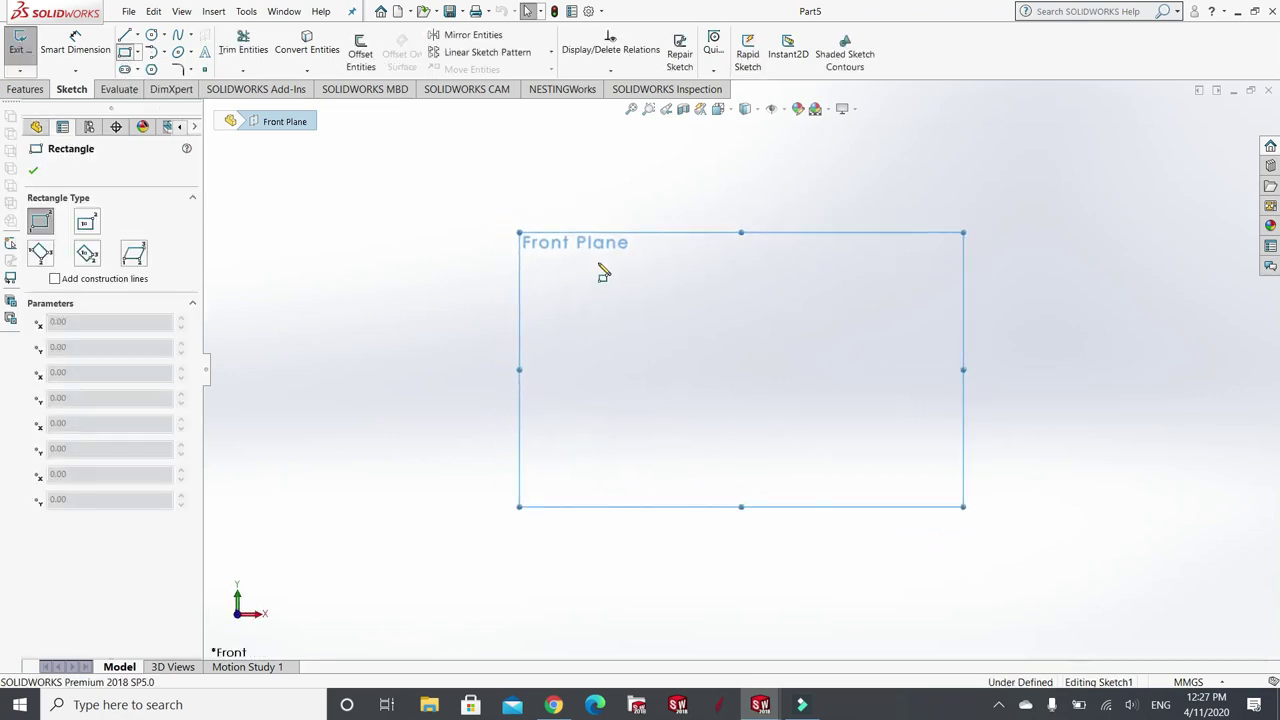
{"action": "left_click", "coordinate": [677, 318]}
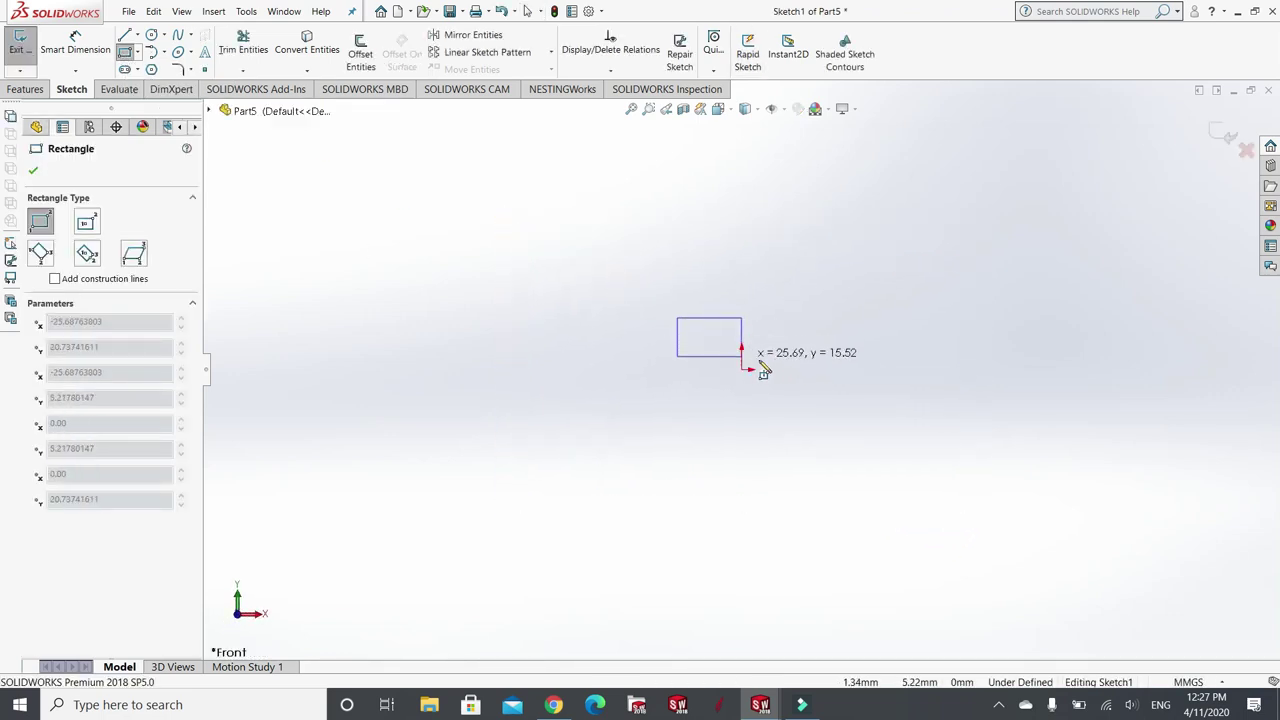
{"action": "left_click", "coordinate": [847, 404]}
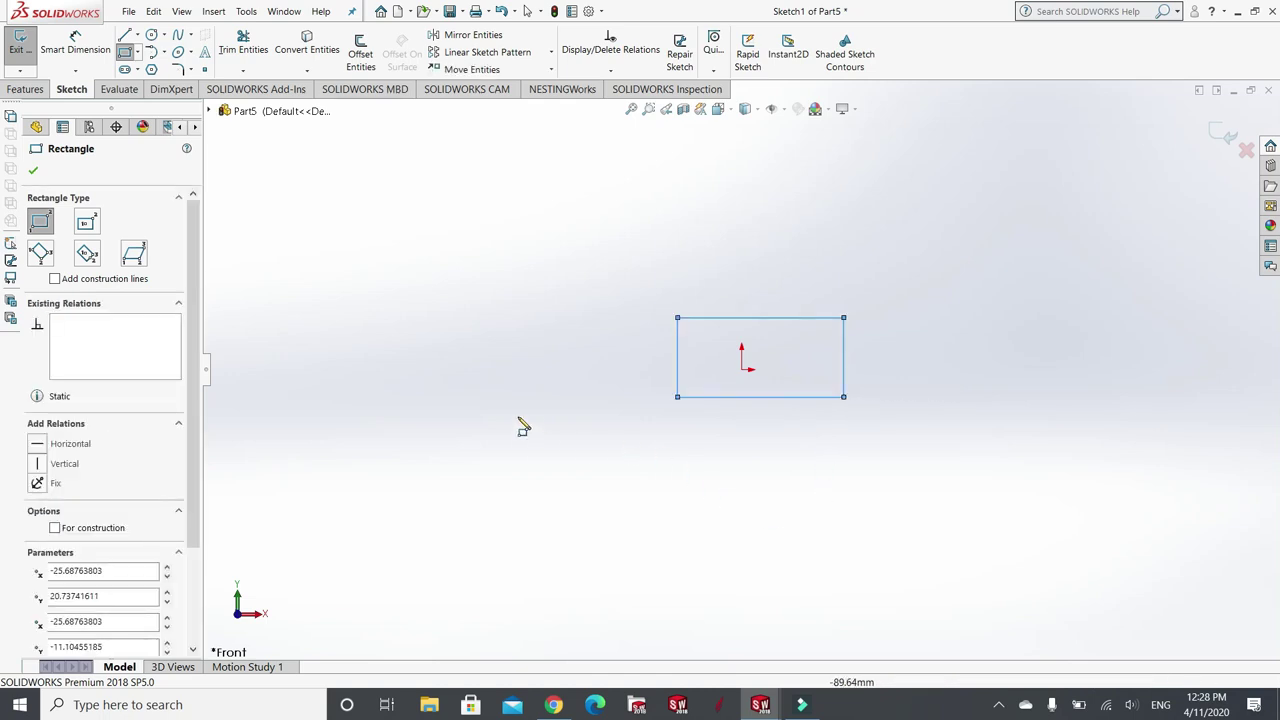
{"action": "left_click", "coordinate": [34, 174]}
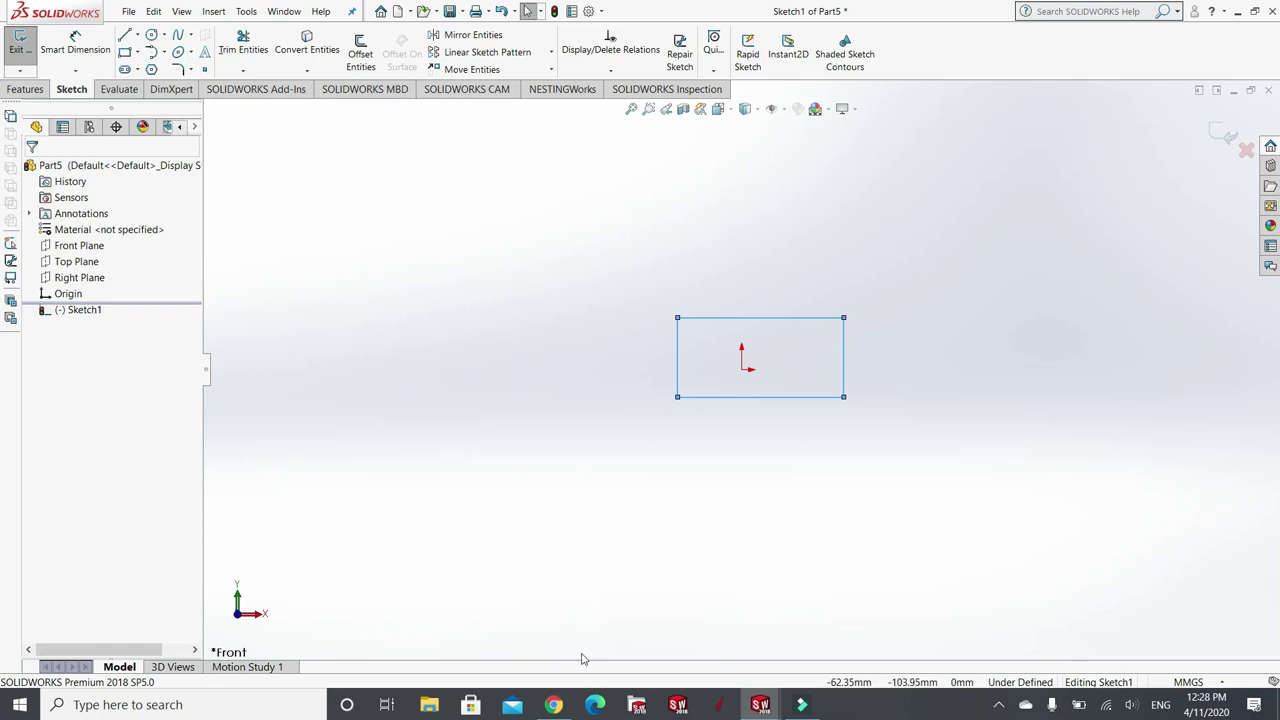
- Switch to Chrome and go to the tab with the HGH-CA/HGH-HA datasheet image
{"action": "left_click", "coordinate": [556, 706]}
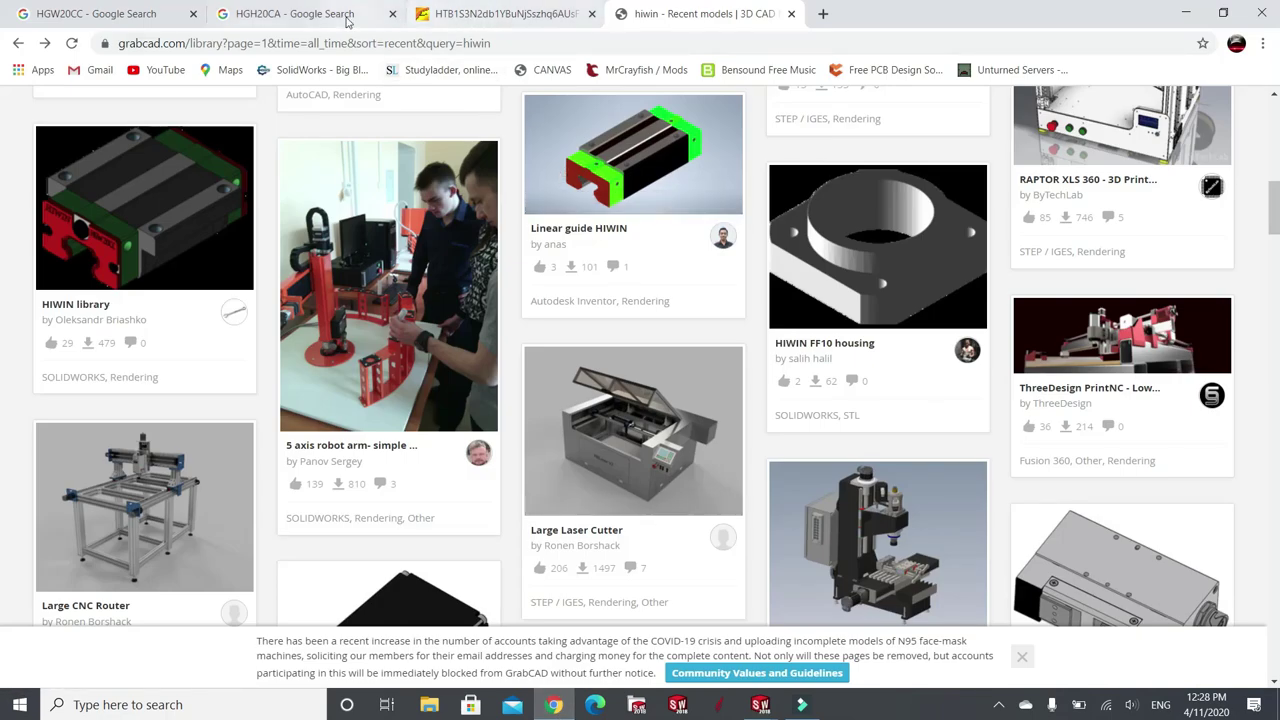
{"action": "left_click", "coordinate": [307, 16]}
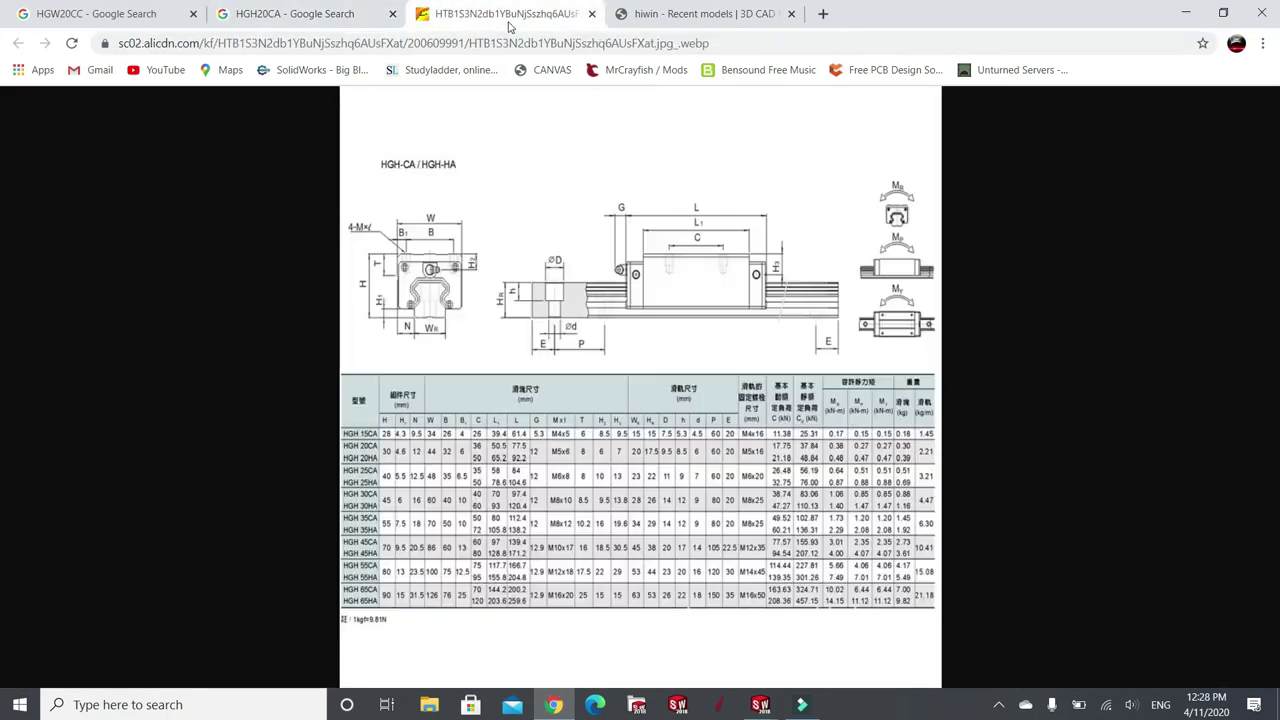
{"action": "left_click", "coordinate": [505, 14]}
- Zoom the datasheet to full size to read HGH 20CA's W 44, B 32, L 77.5 mm
{"action": "left_click", "coordinate": [410, 324]}
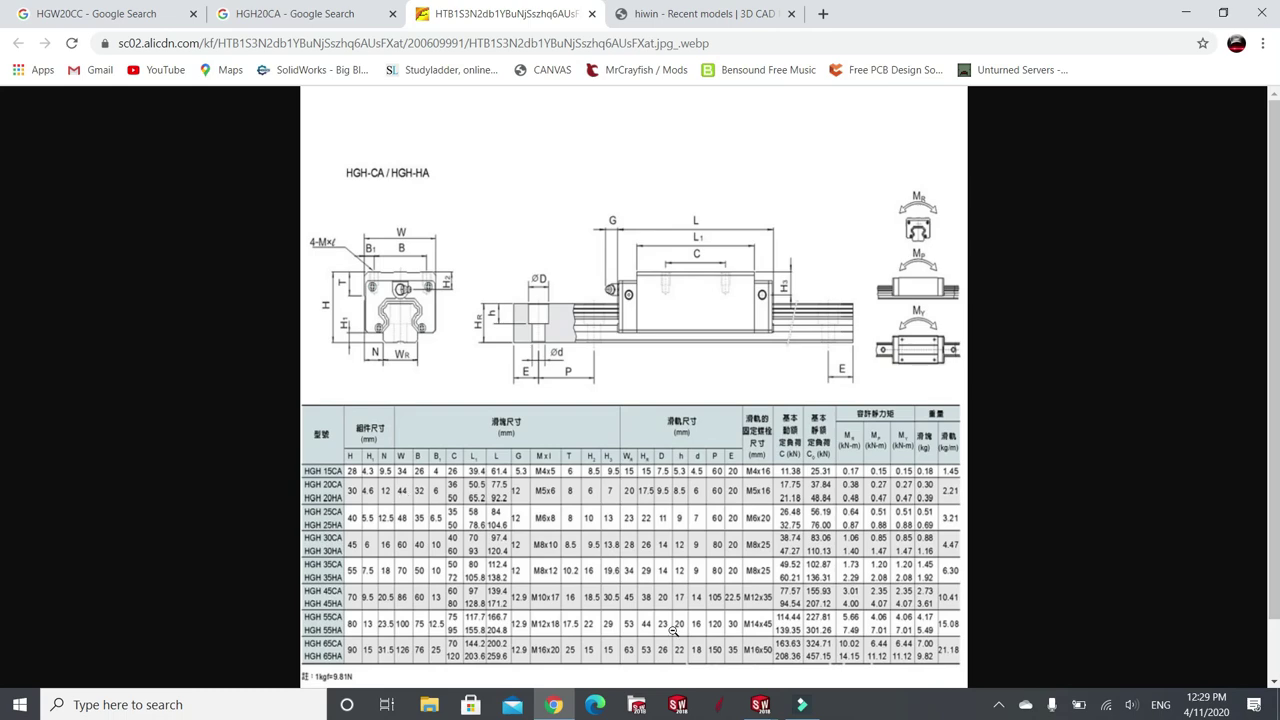
{"action": "mouse_move", "coordinate": [770, 708]}
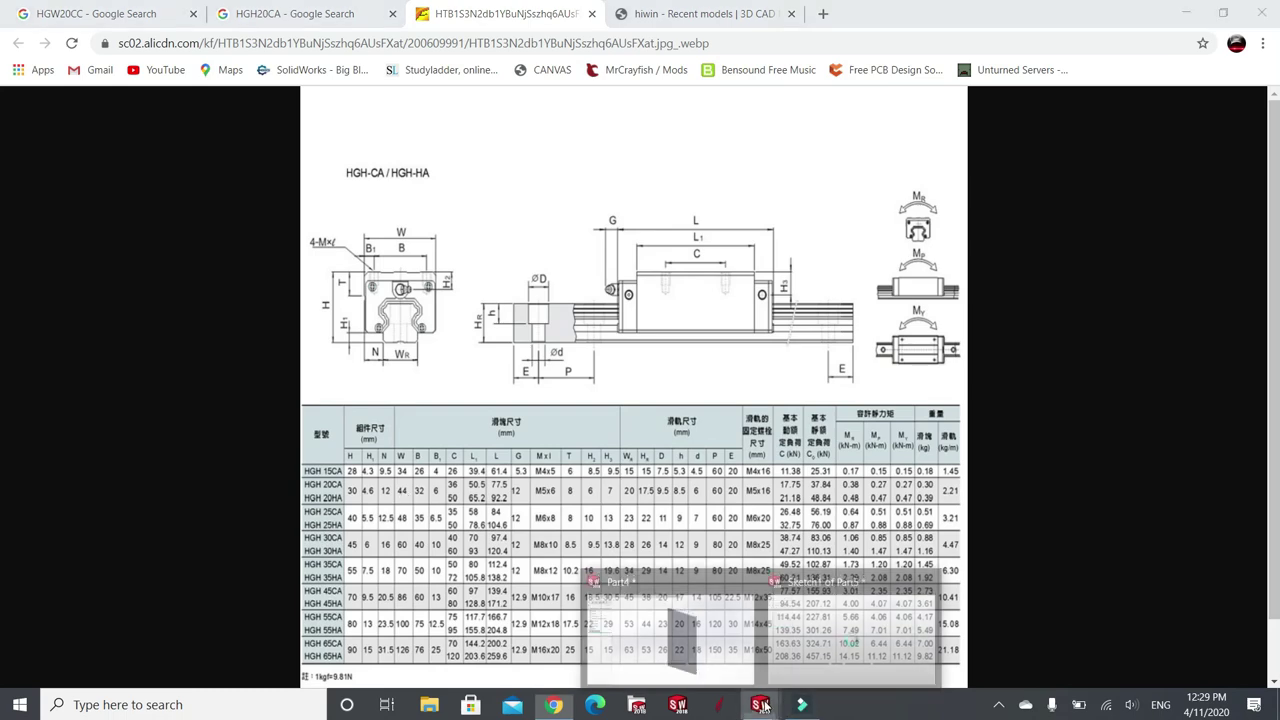
{"action": "left_click", "coordinate": [831, 666]}
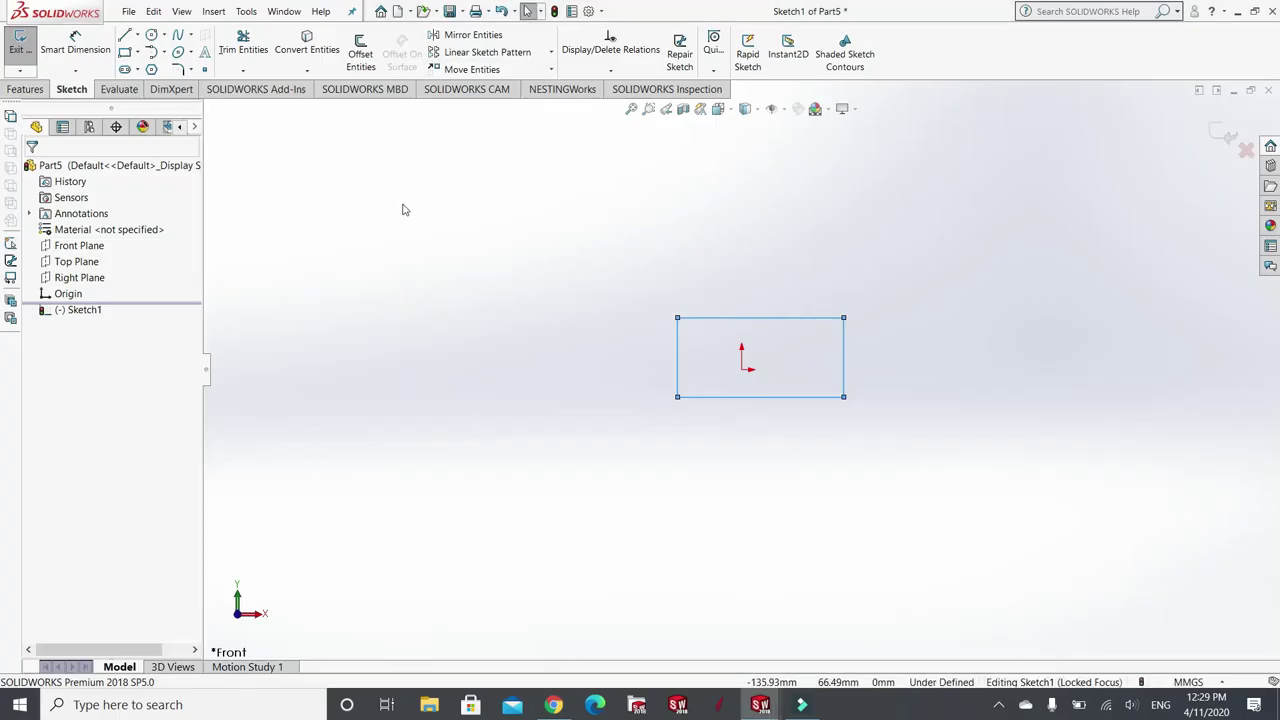
{"action": "left_click", "coordinate": [68, 50]}
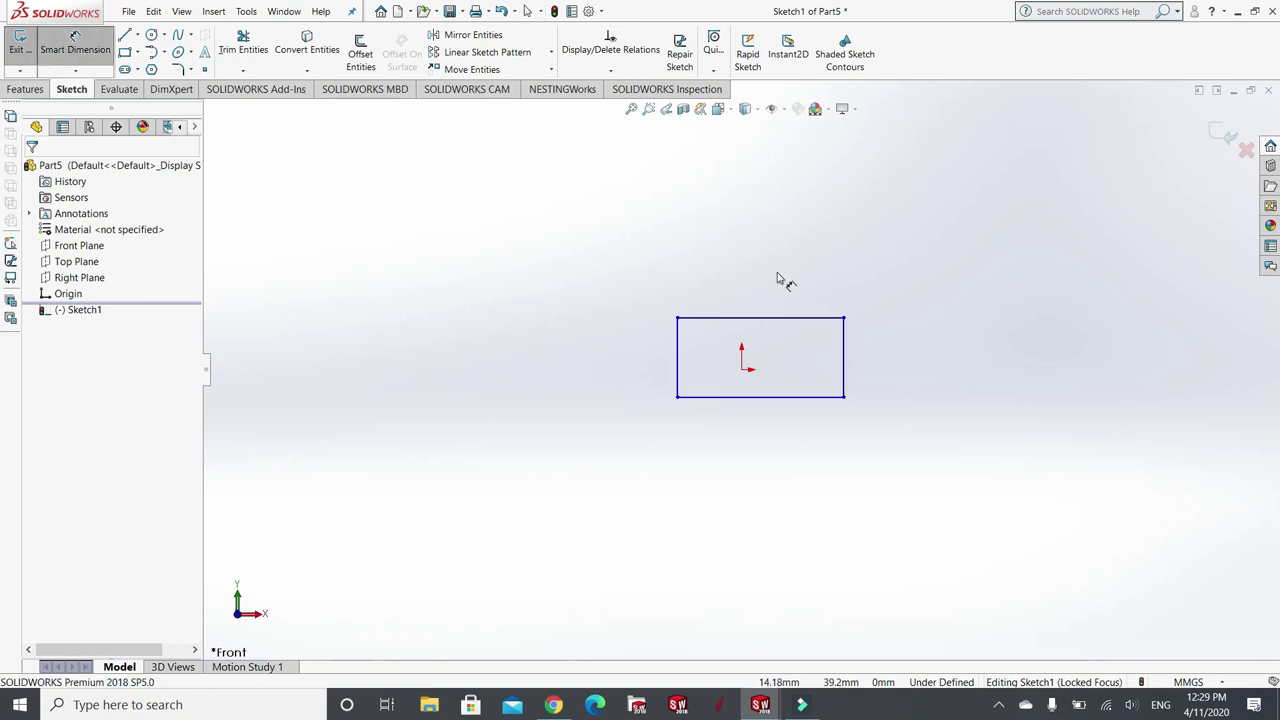
{"action": "left_click", "coordinate": [768, 319]}
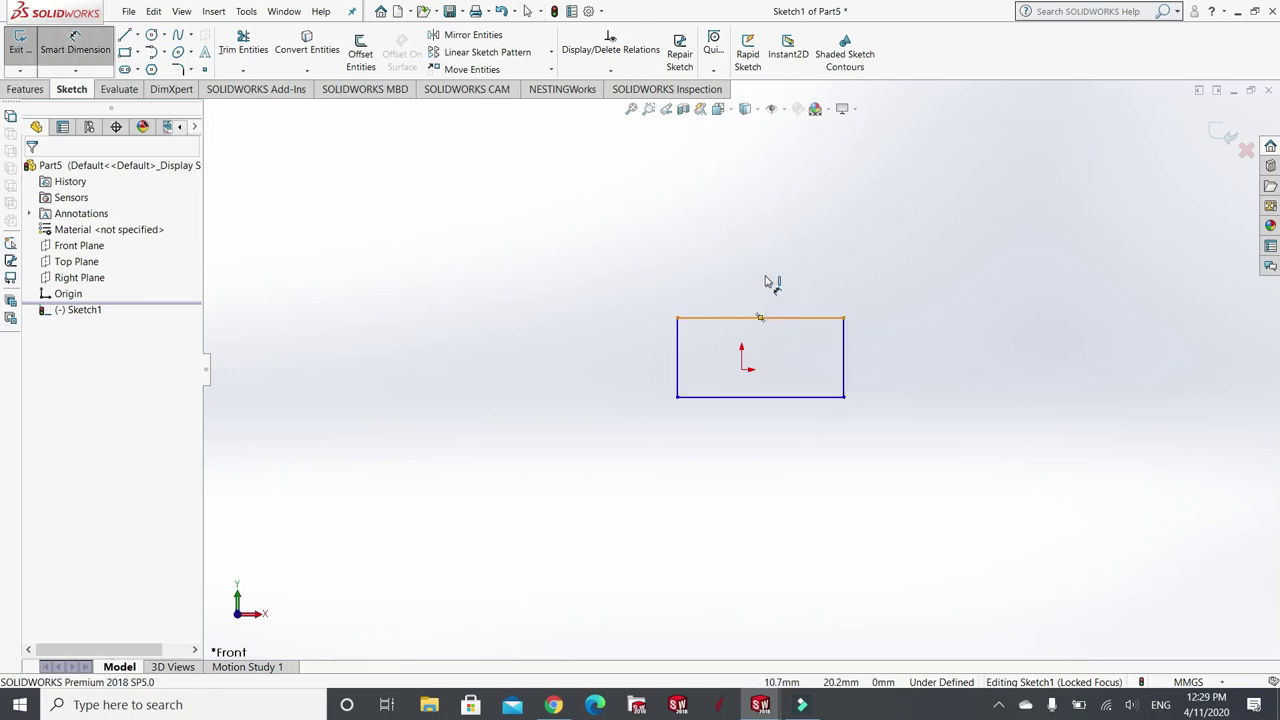
{"action": "left_click", "coordinate": [768, 260]}
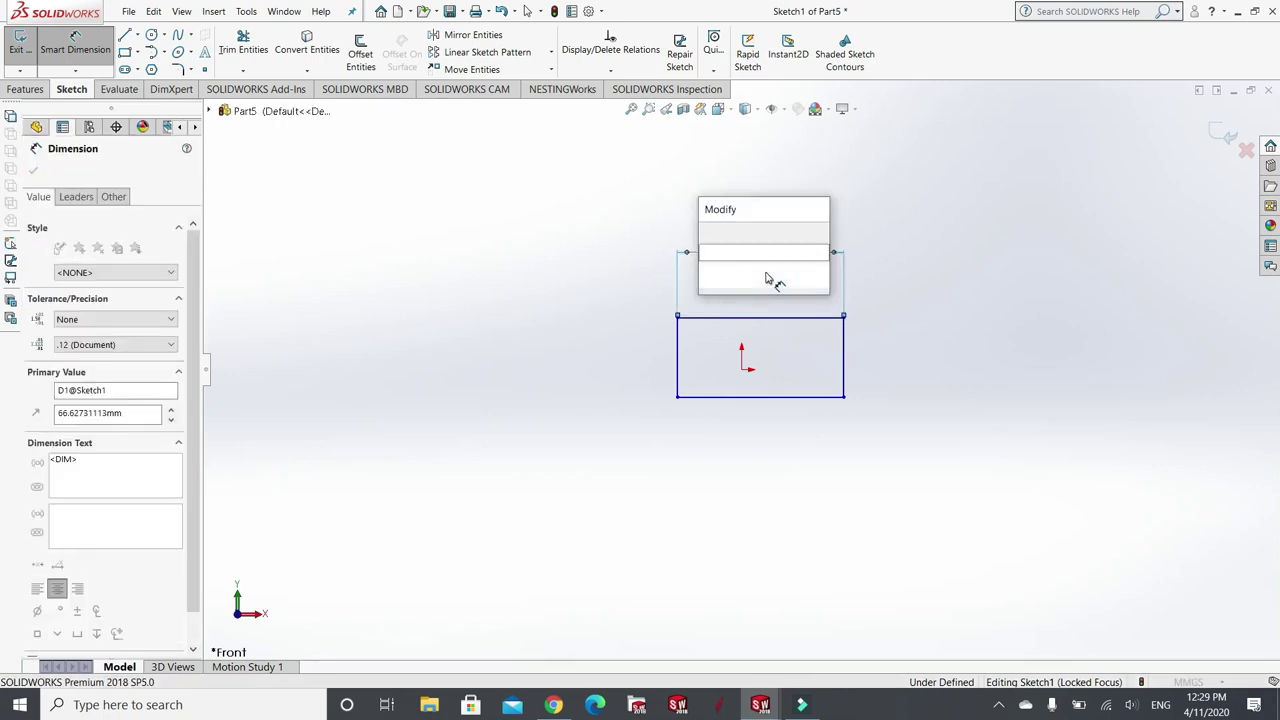
{"action": "type", "text": "44"}
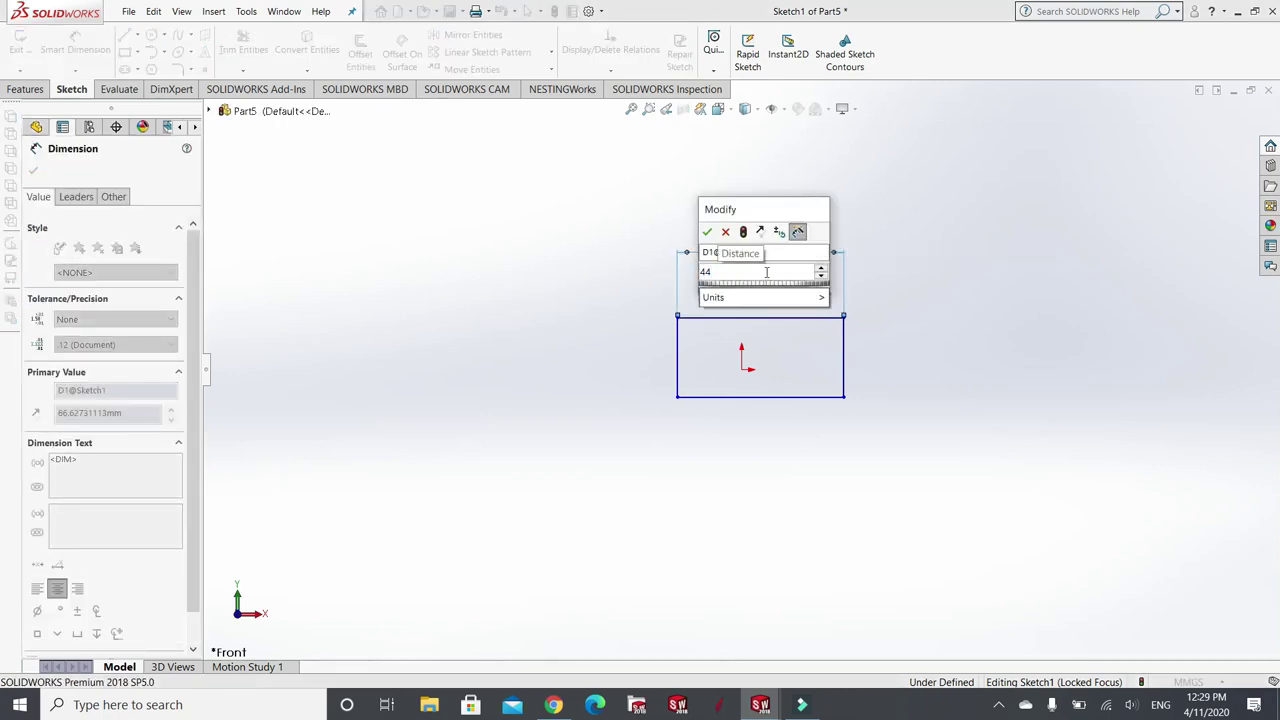
{"action": "mouse_move", "coordinate": [857, 297]}
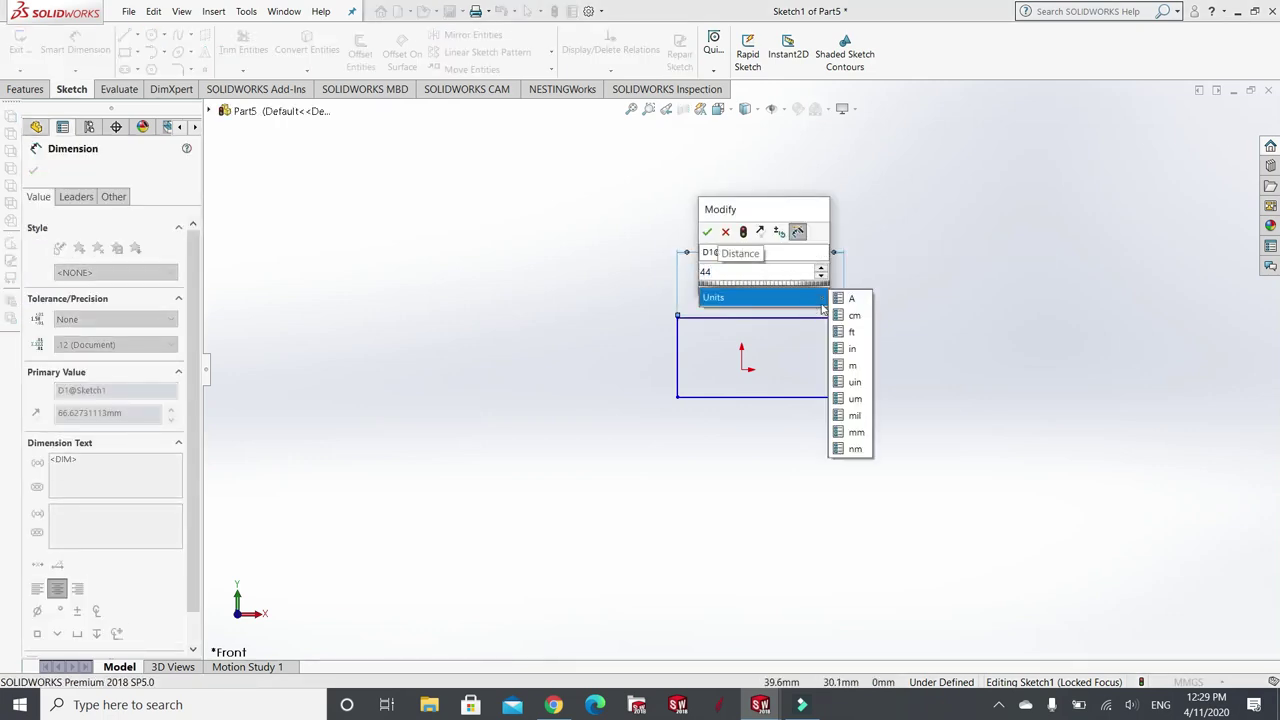
{"action": "left_click", "coordinate": [856, 432]}
{"action": "left_click", "coordinate": [707, 231]}
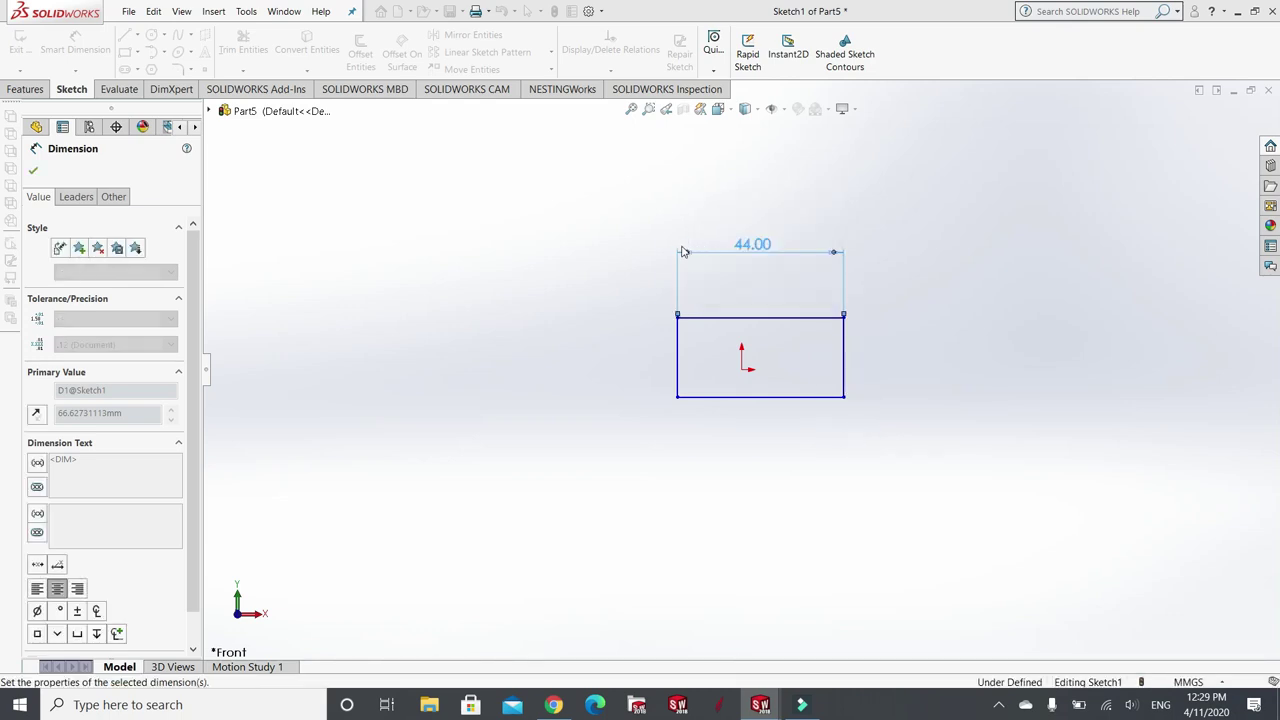
{"action": "left_click", "coordinate": [35, 172]}
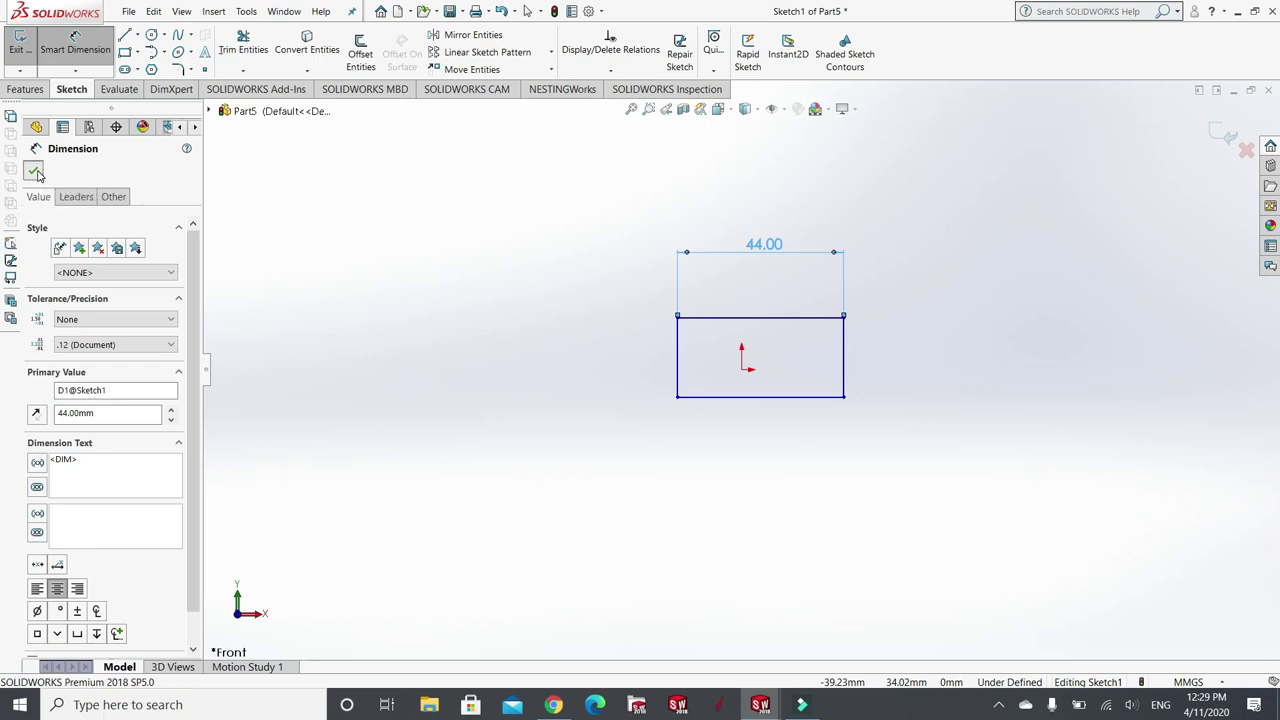
{"action": "left_click", "coordinate": [776, 256]}
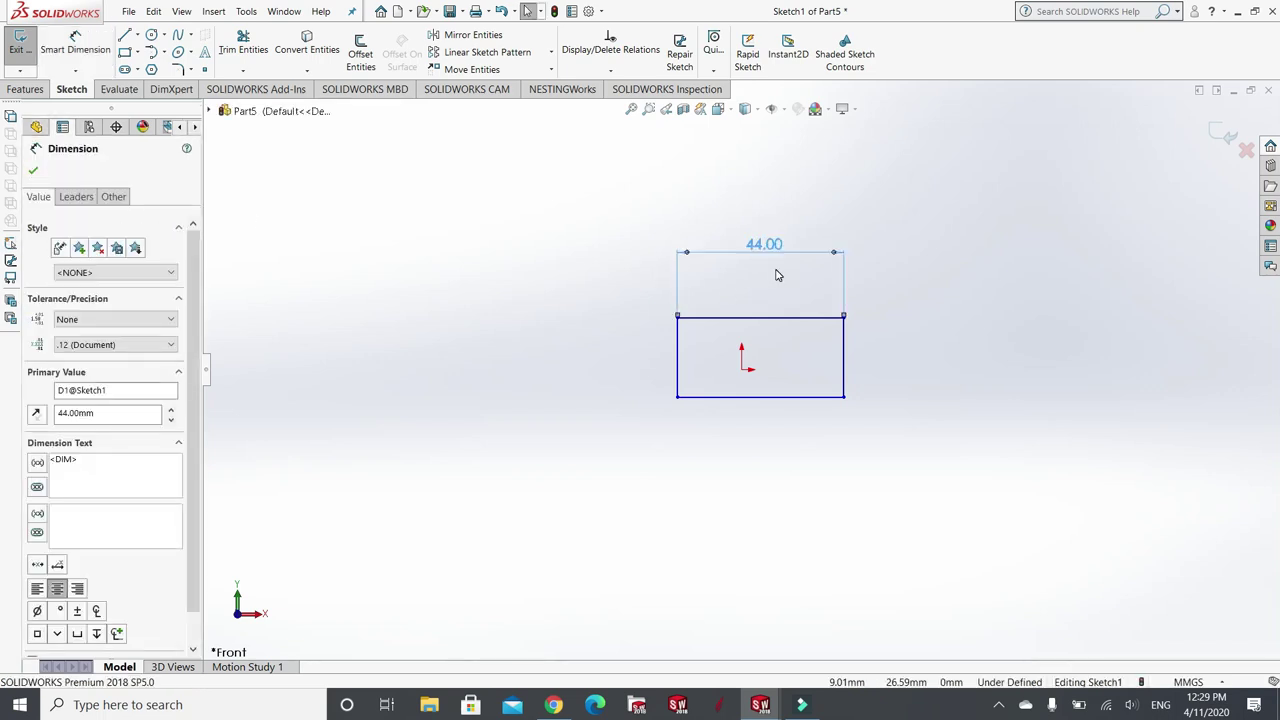
{"action": "key", "text": "Delete"}
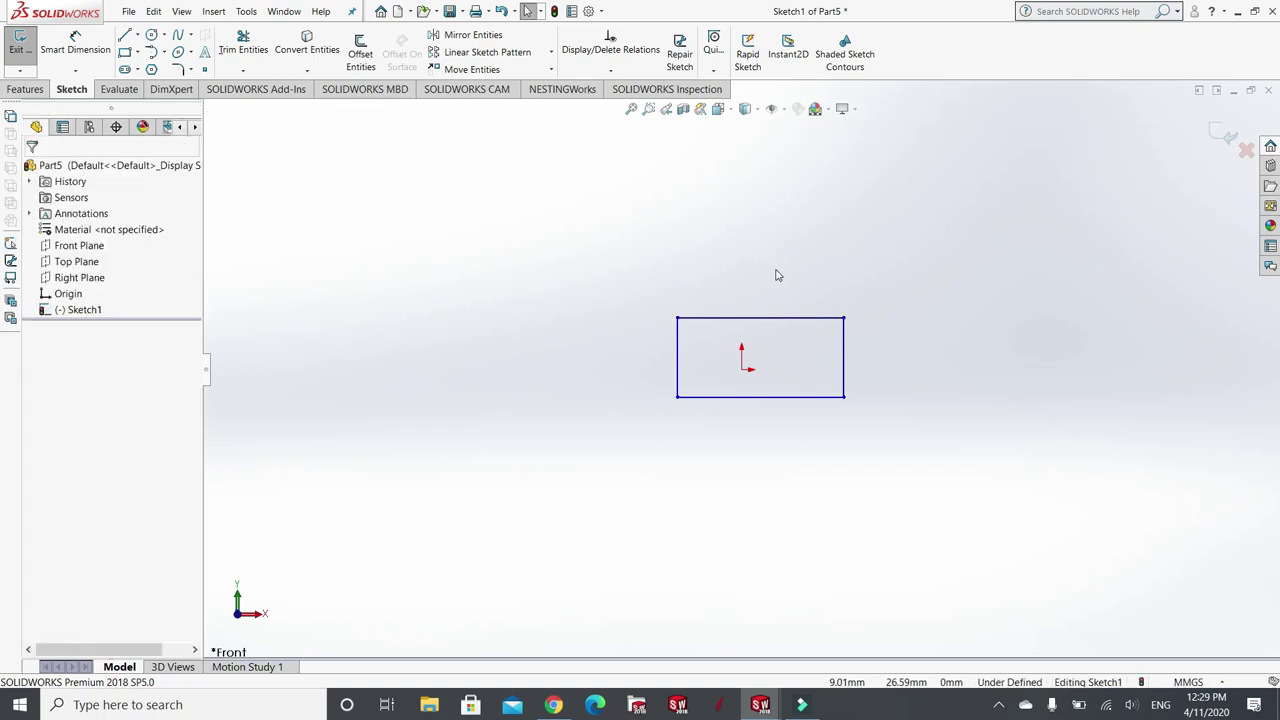
- Return to Chrome's HGH-CA/HGH-HA datasheet to read HGH 20CA's H 30 and H1 4.6 mm
{"action": "left_click", "coordinate": [555, 705]}
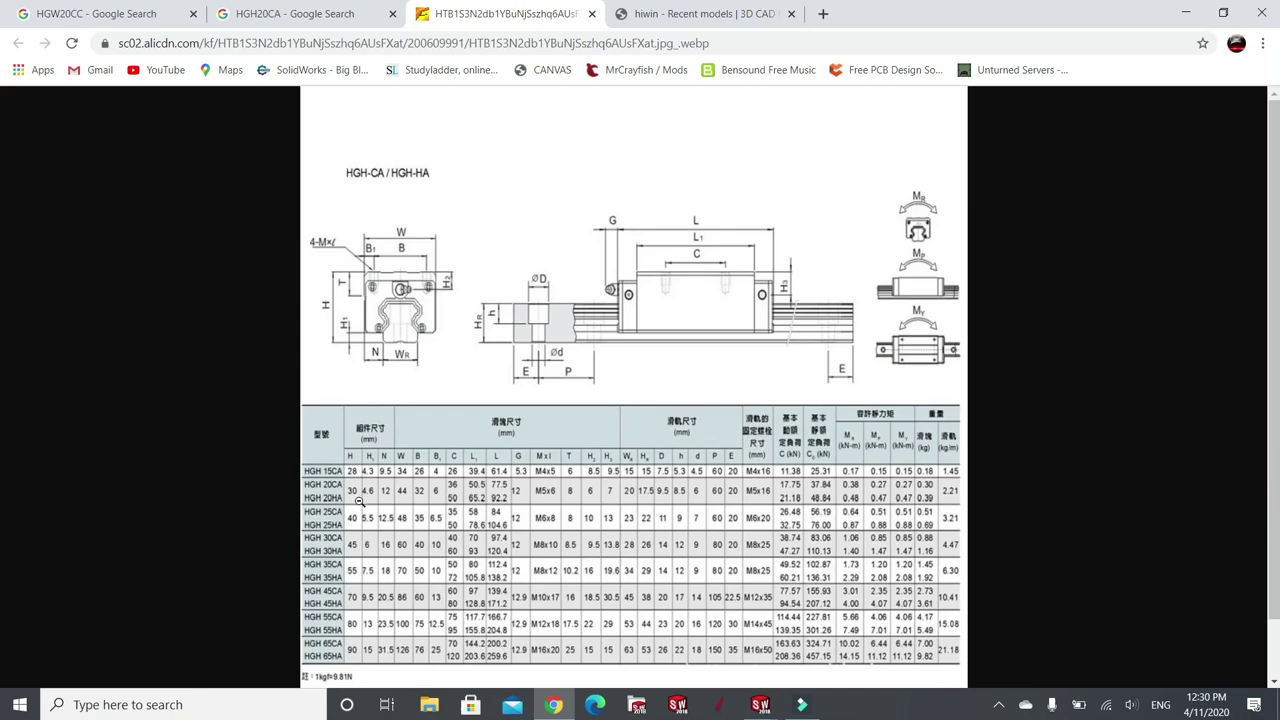
- Dimension the rectangle's right edge to a 25.4 mm height in the Part5 sketch
{"action": "left_click", "coordinate": [761, 705]}
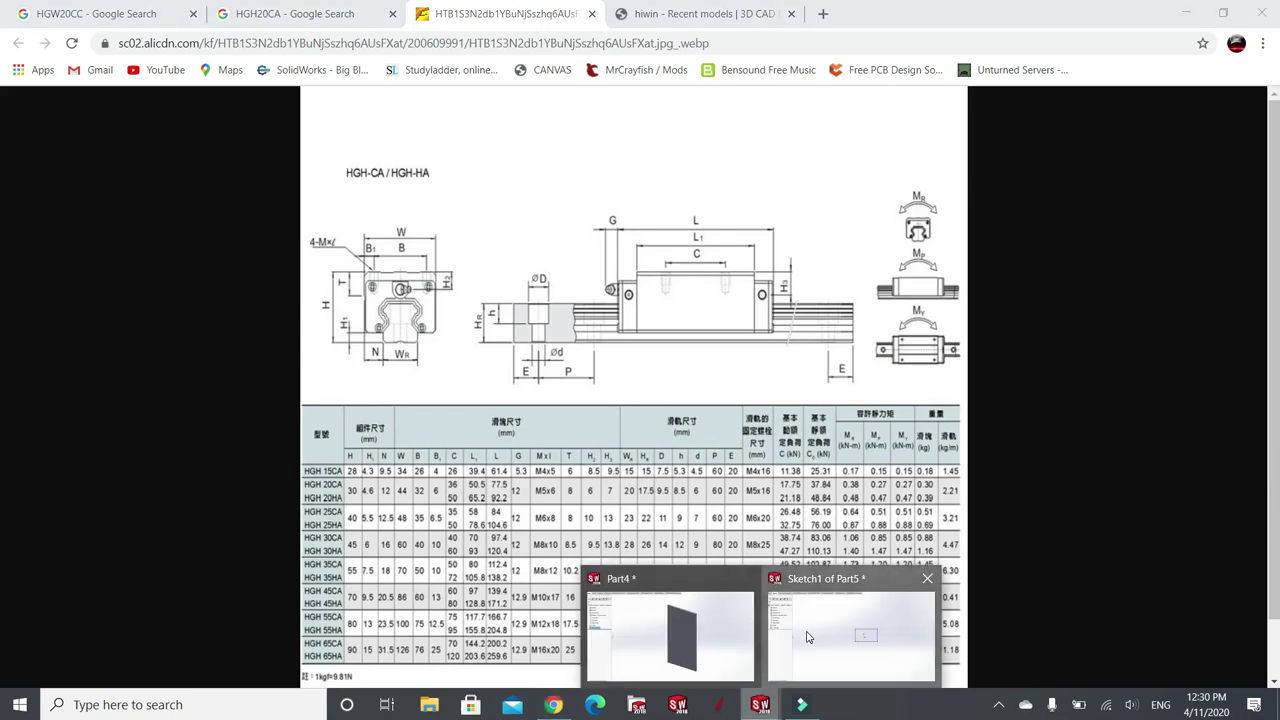
{"action": "left_click", "coordinate": [809, 634]}
{"action": "left_click", "coordinate": [75, 42]}
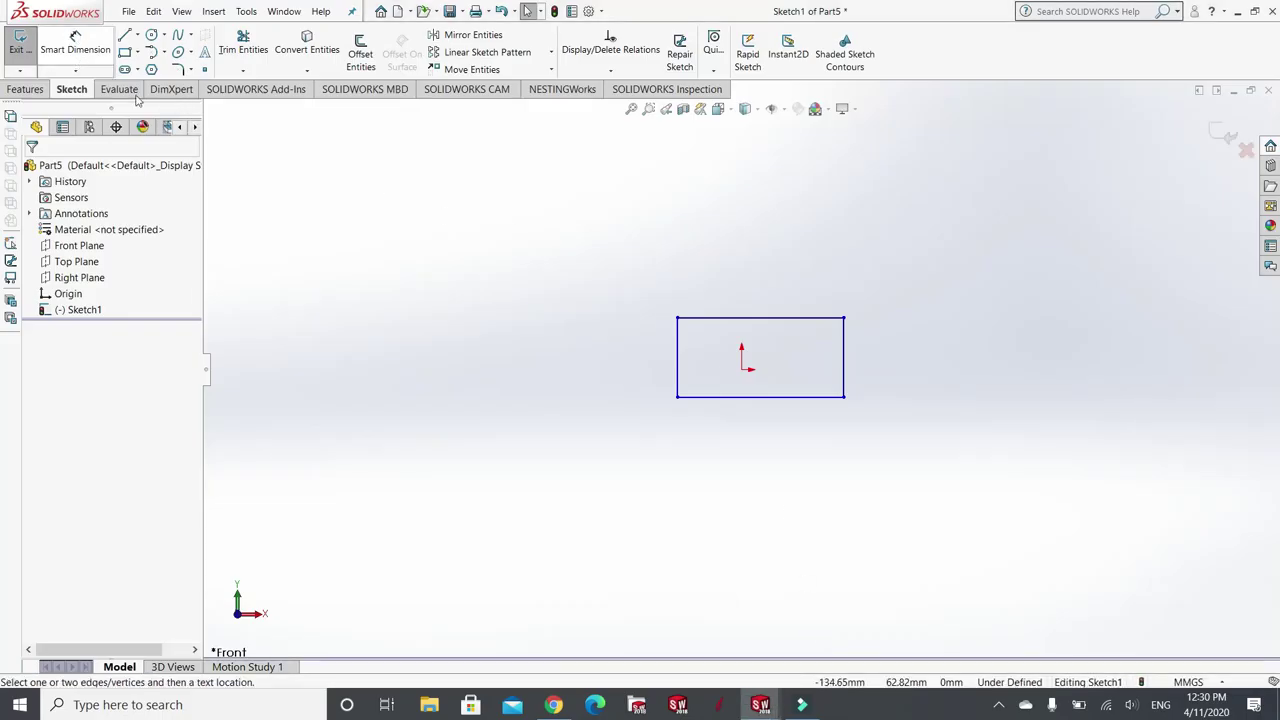
{"action": "left_click", "coordinate": [845, 357]}
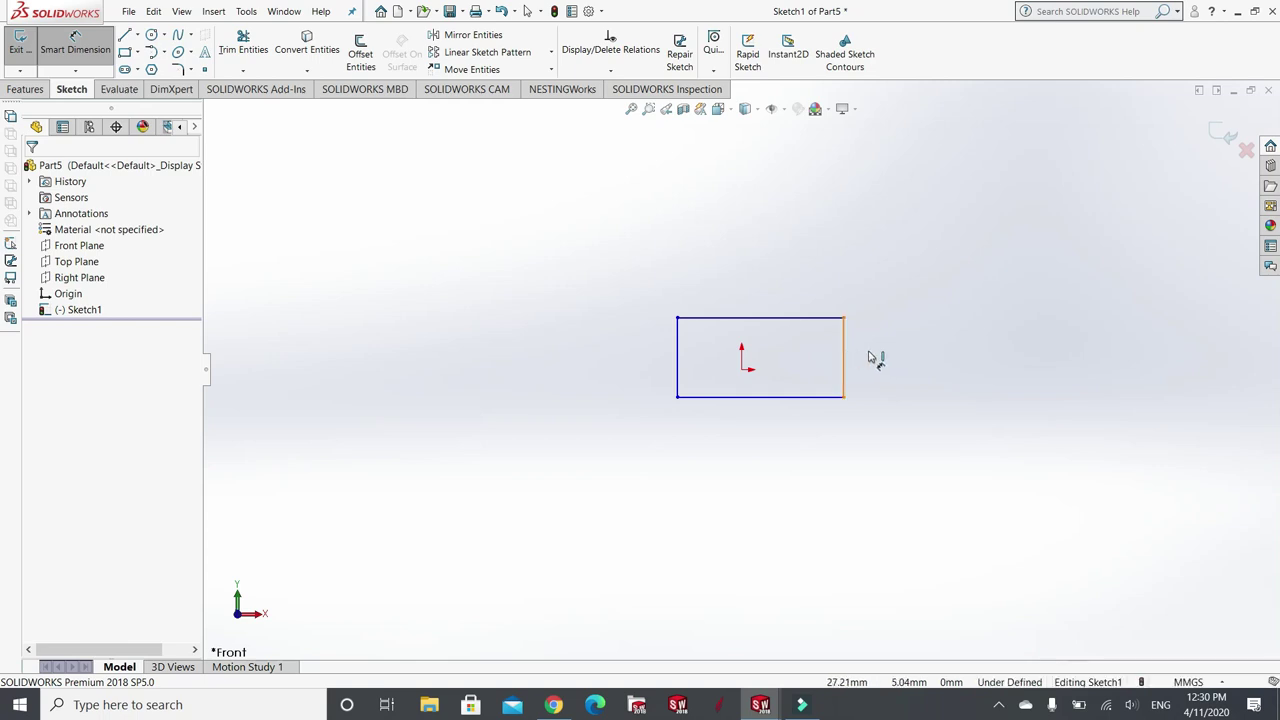
{"action": "left_click", "coordinate": [896, 363]}
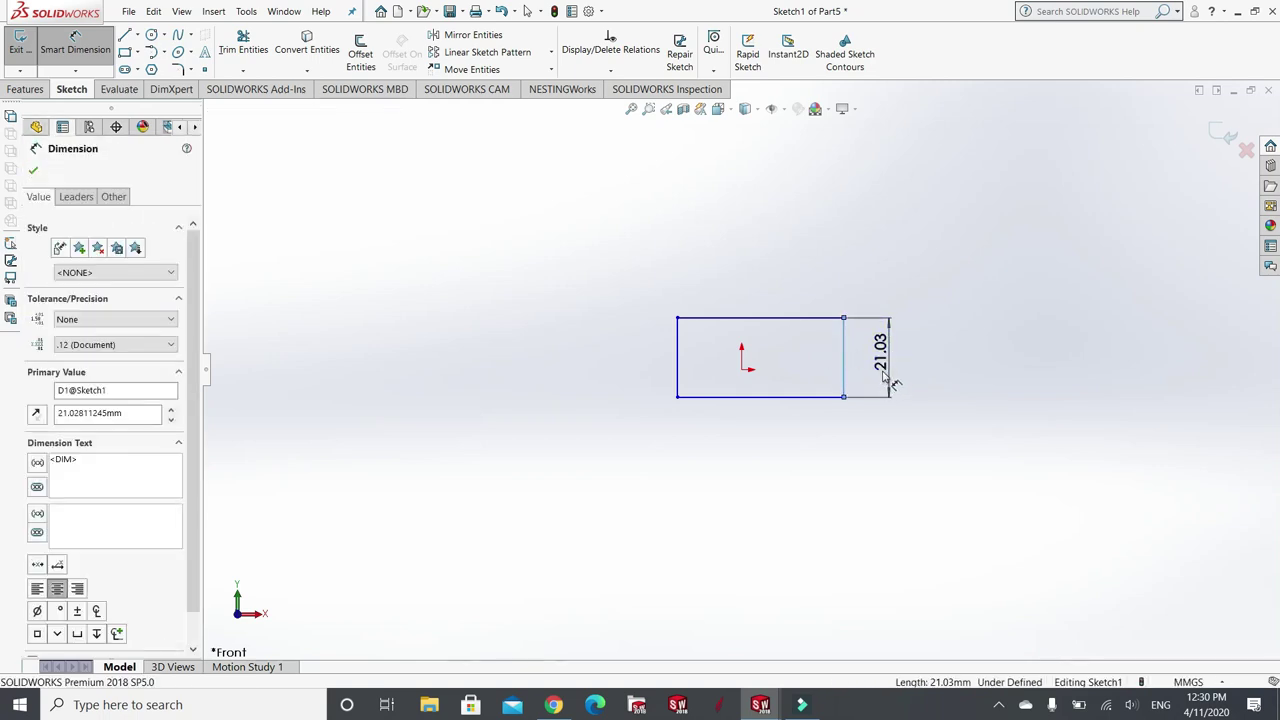
{"action": "type", "text": "25.4"}
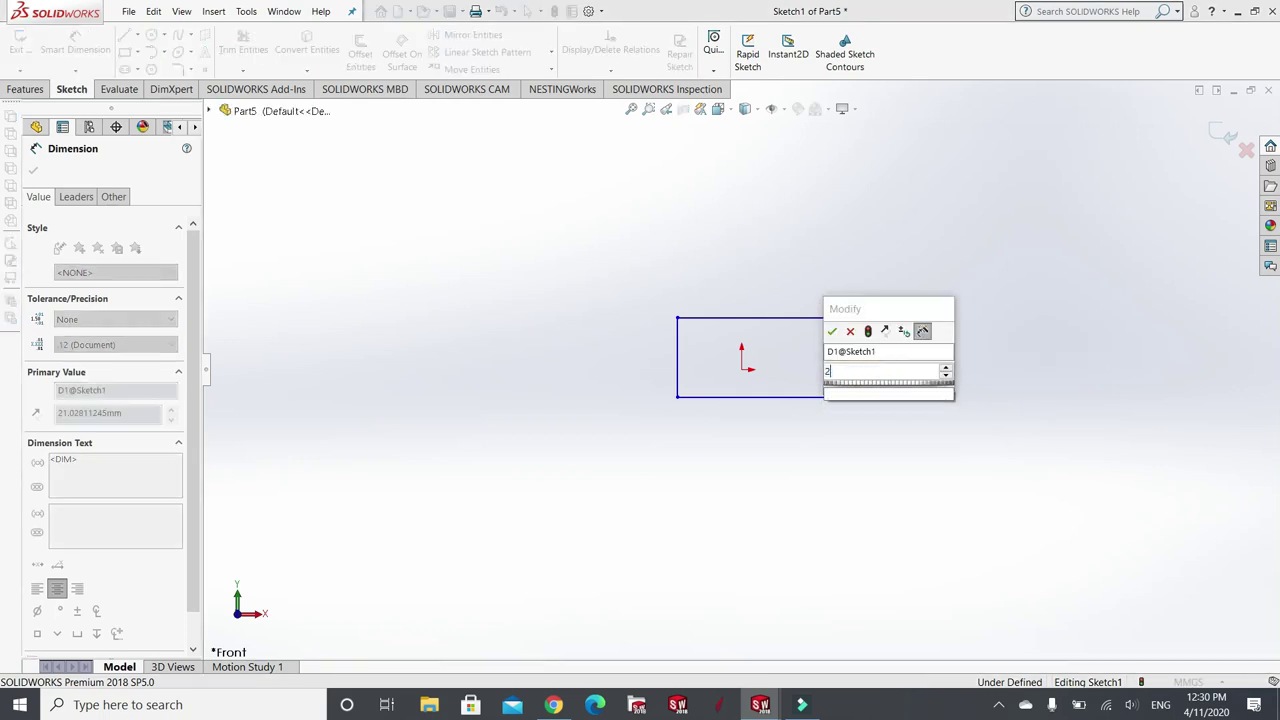
{"action": "mouse_move", "coordinate": [932, 404]}
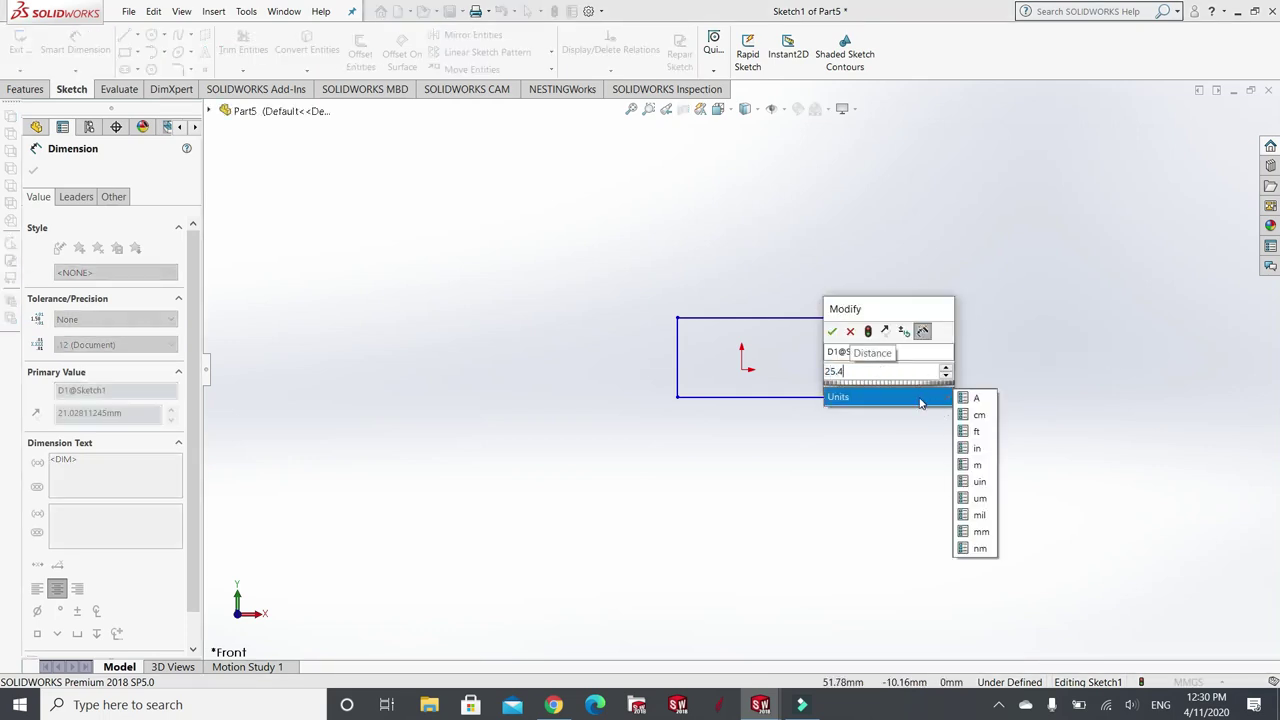
{"action": "left_click", "coordinate": [979, 531]}
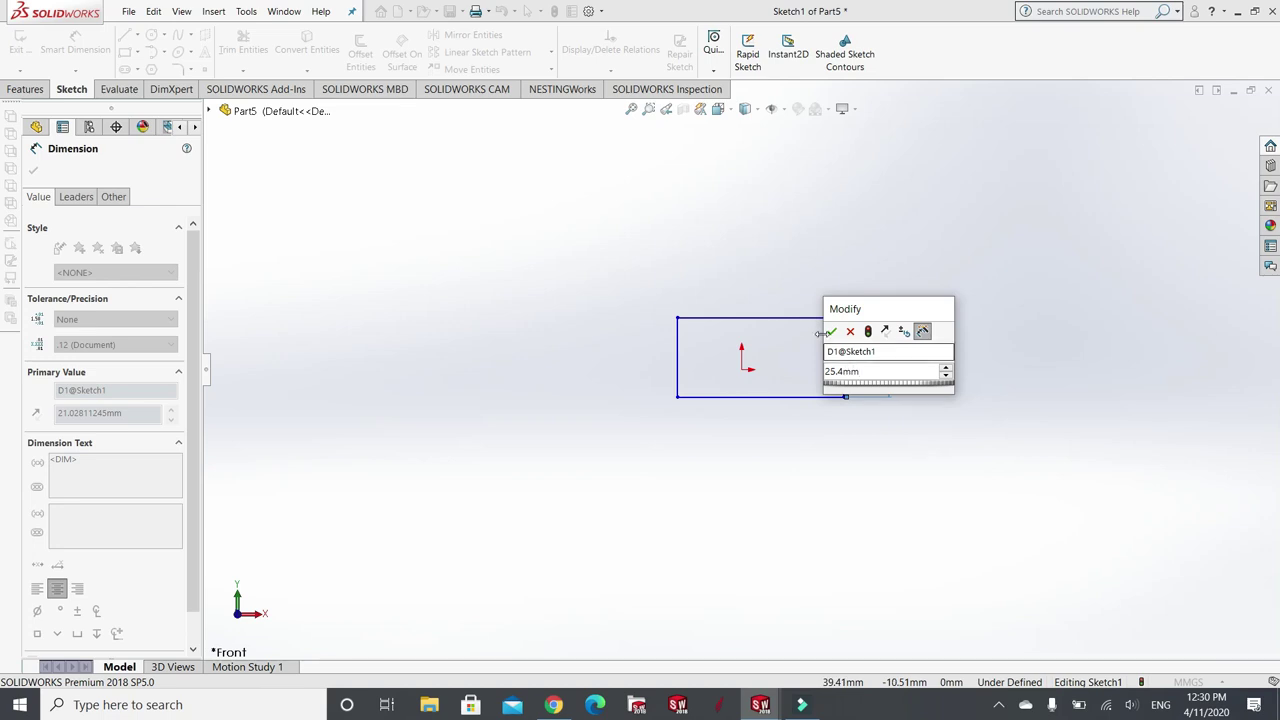
{"action": "left_click", "coordinate": [831, 331]}
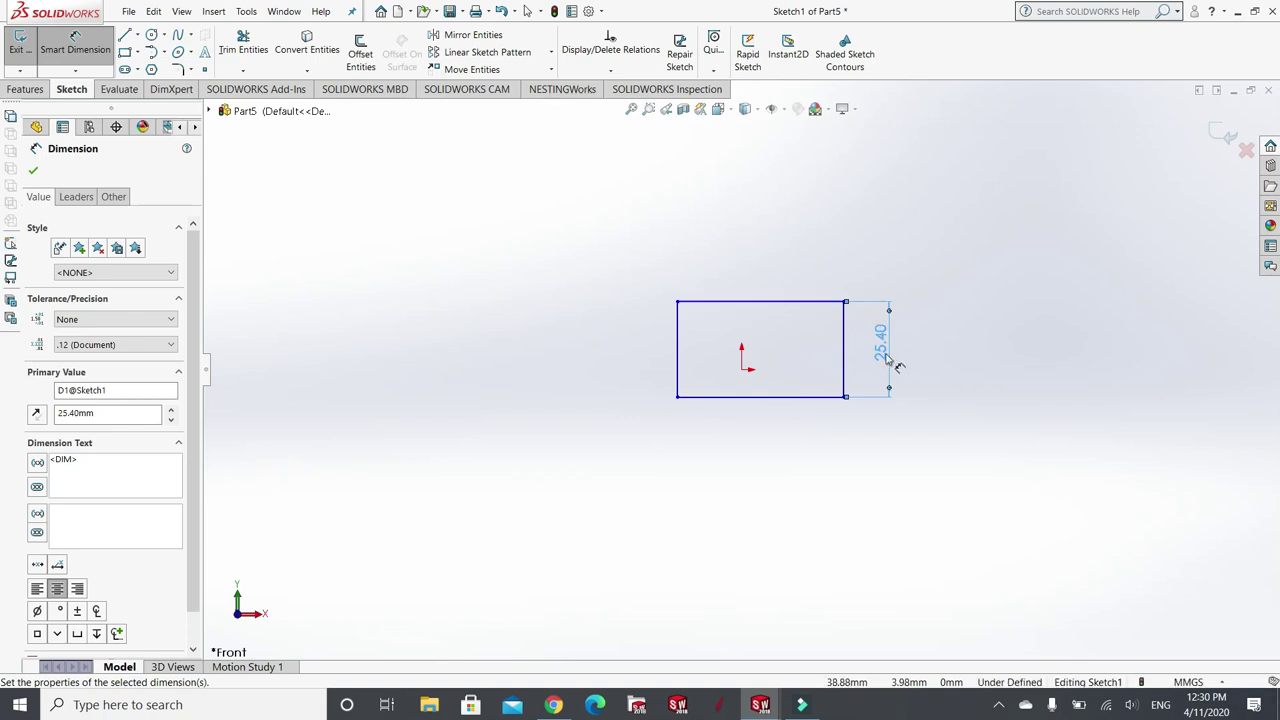
- Close the dimension properties and delete the 25.40 height dimension
{"action": "left_click", "coordinate": [34, 172]}
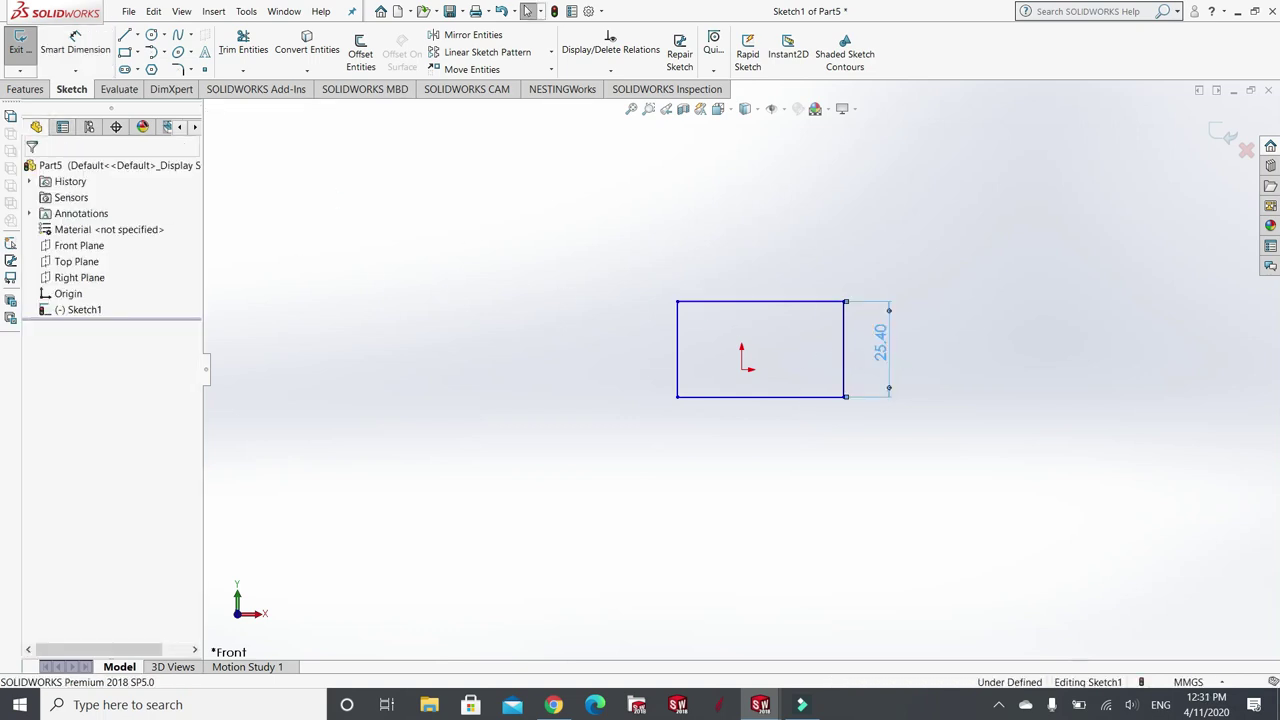
{"action": "left_click", "coordinate": [881, 338]}
{"action": "key", "text": "Delete"}
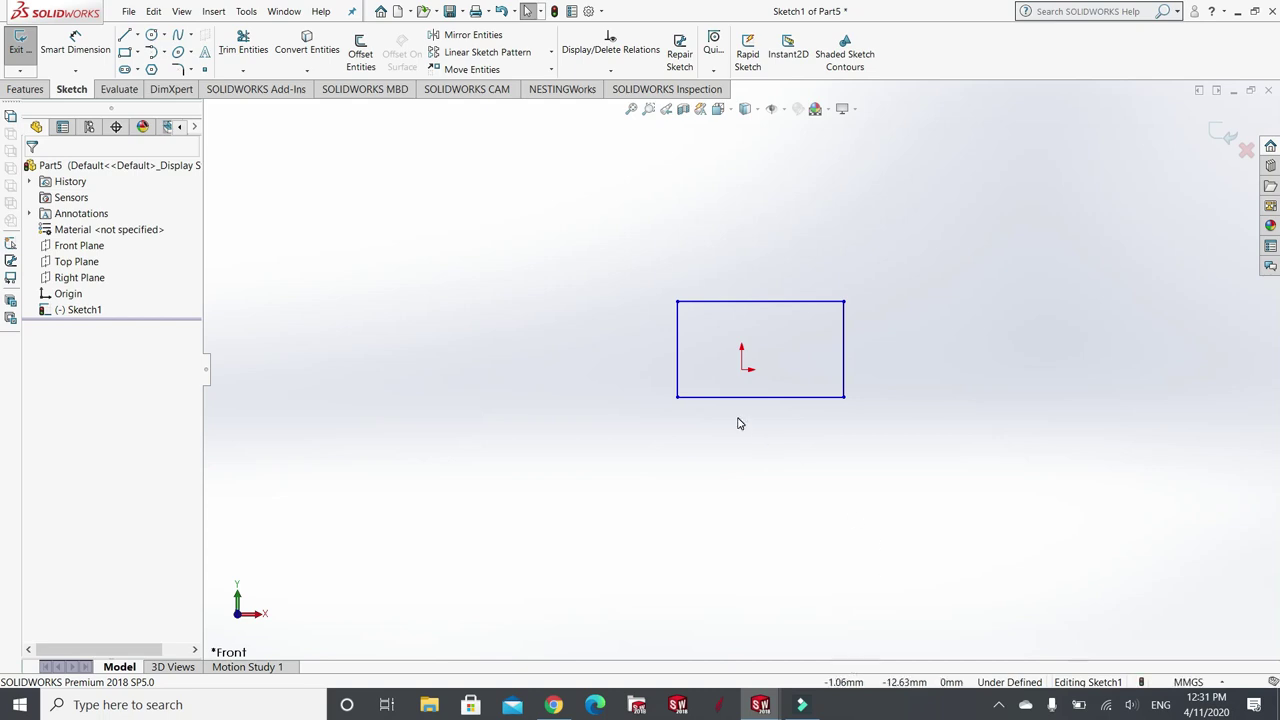
- Bring up the HGH-CA/HGH-HA datasheet in Chrome to read the HGH 20CA dimensions
{"action": "left_click", "coordinate": [556, 700]}
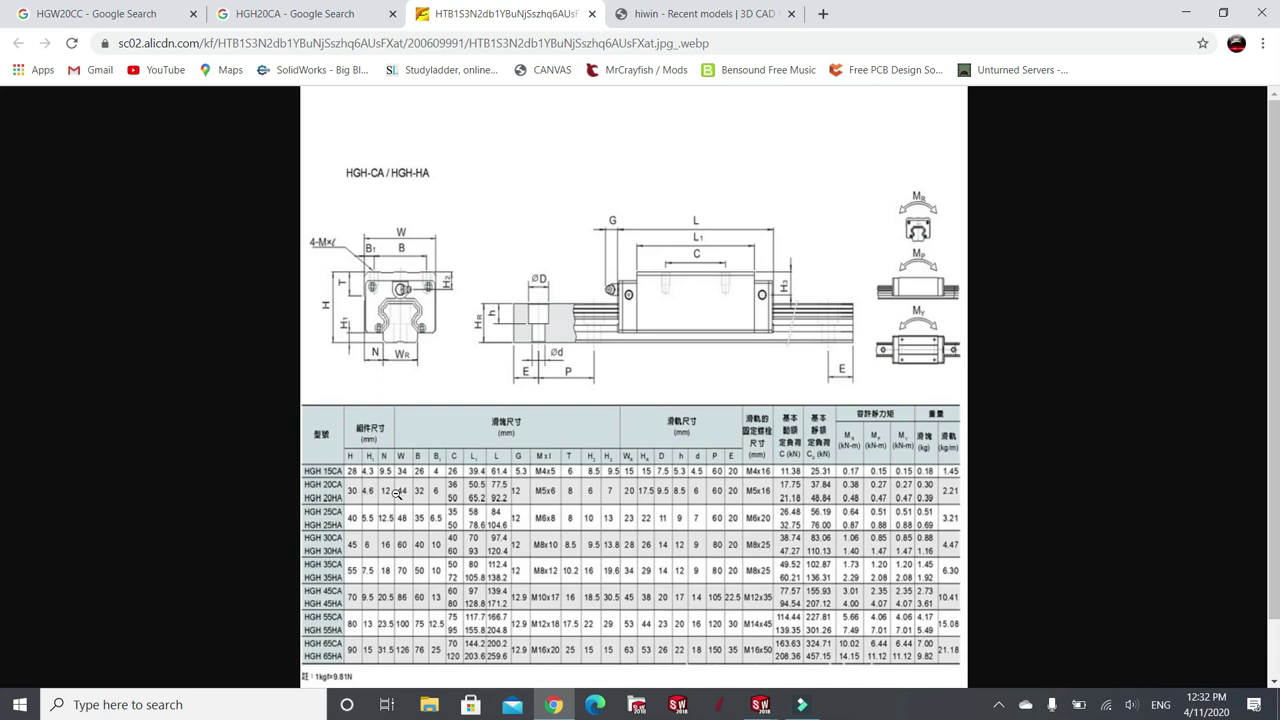
- Back in the Part5 sketch, start Offset Entities with a 12 mm distance
{"action": "left_click", "coordinate": [769, 709]}
{"action": "left_click", "coordinate": [850, 635]}
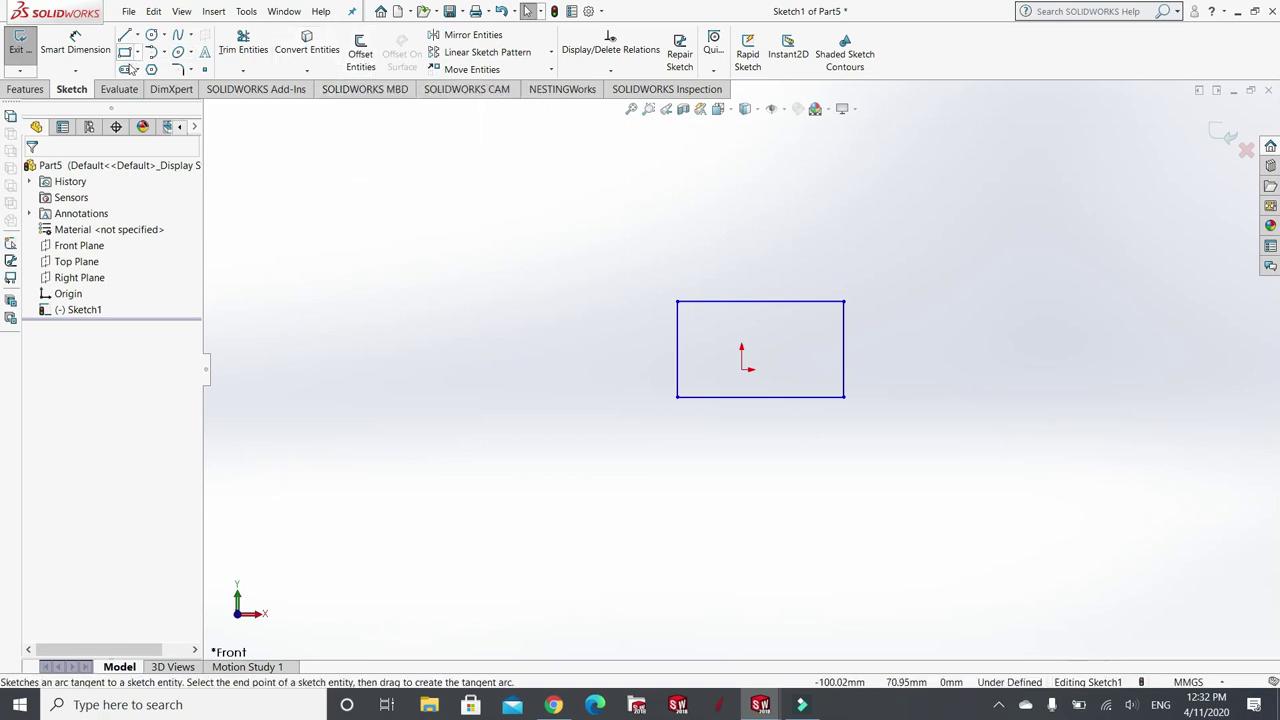
{"action": "left_click", "coordinate": [358, 52]}
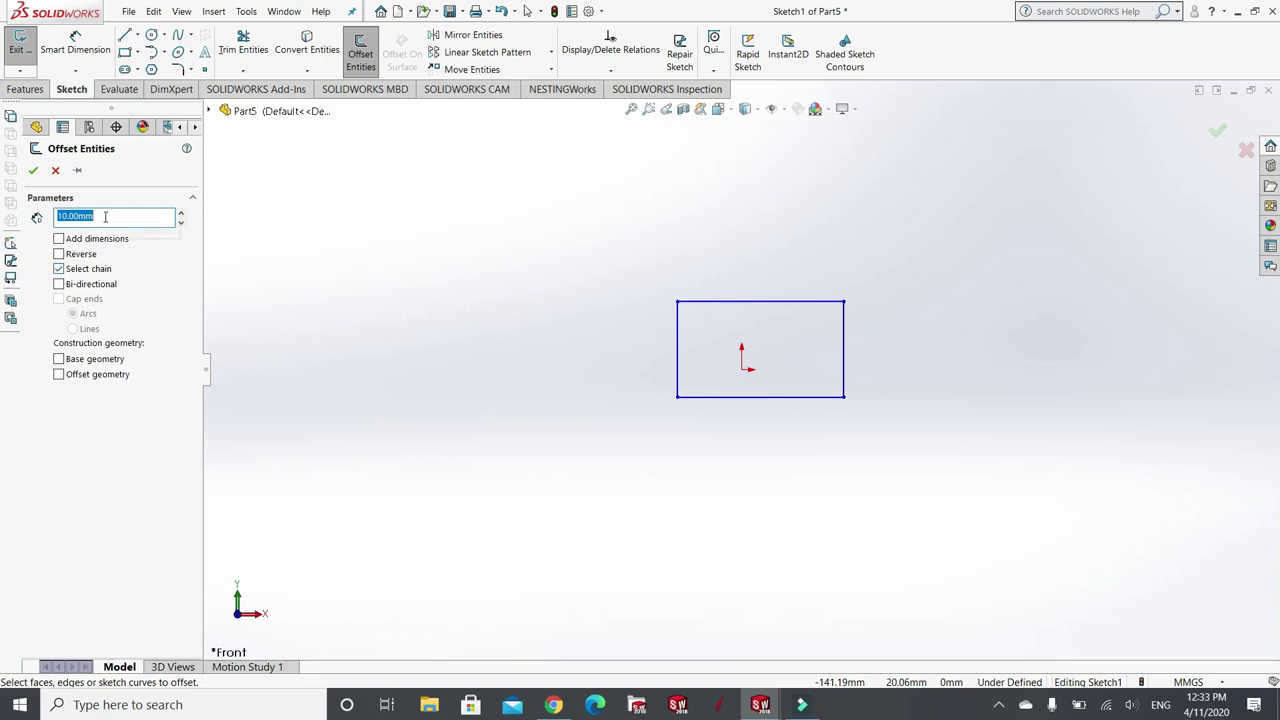
{"action": "type", "text": "12"}
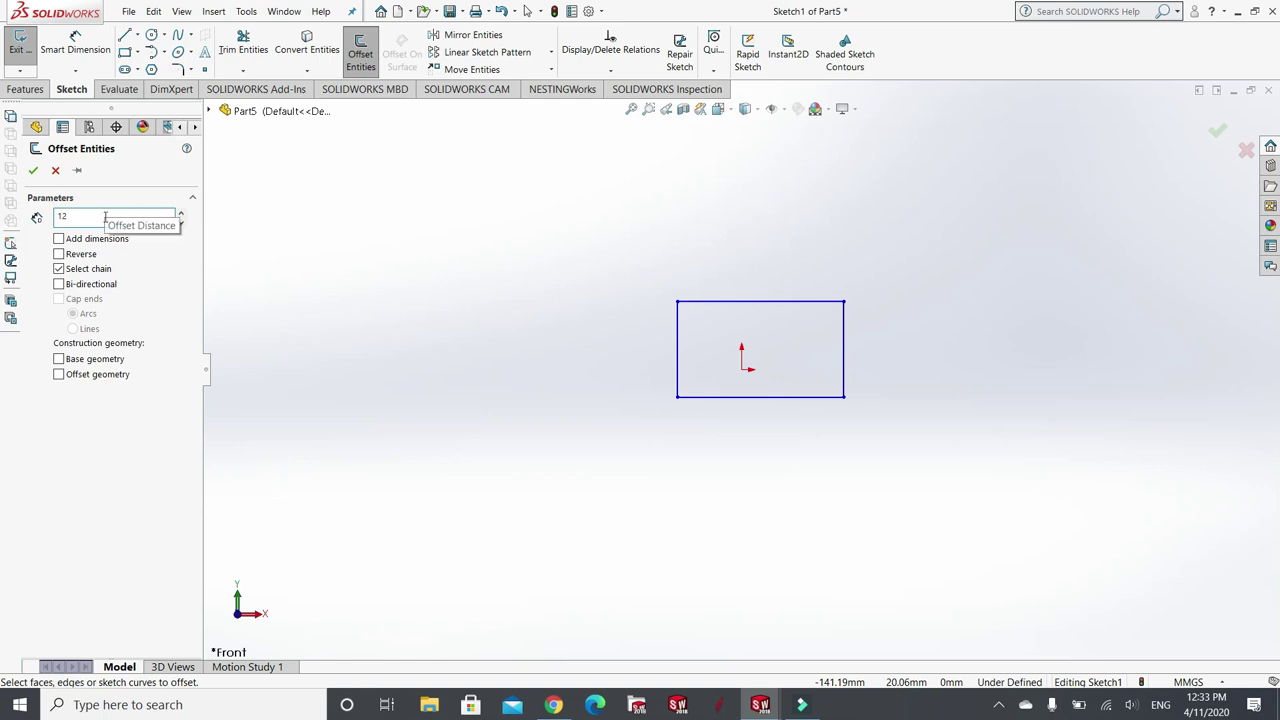
{"action": "key", "text": "Return"}
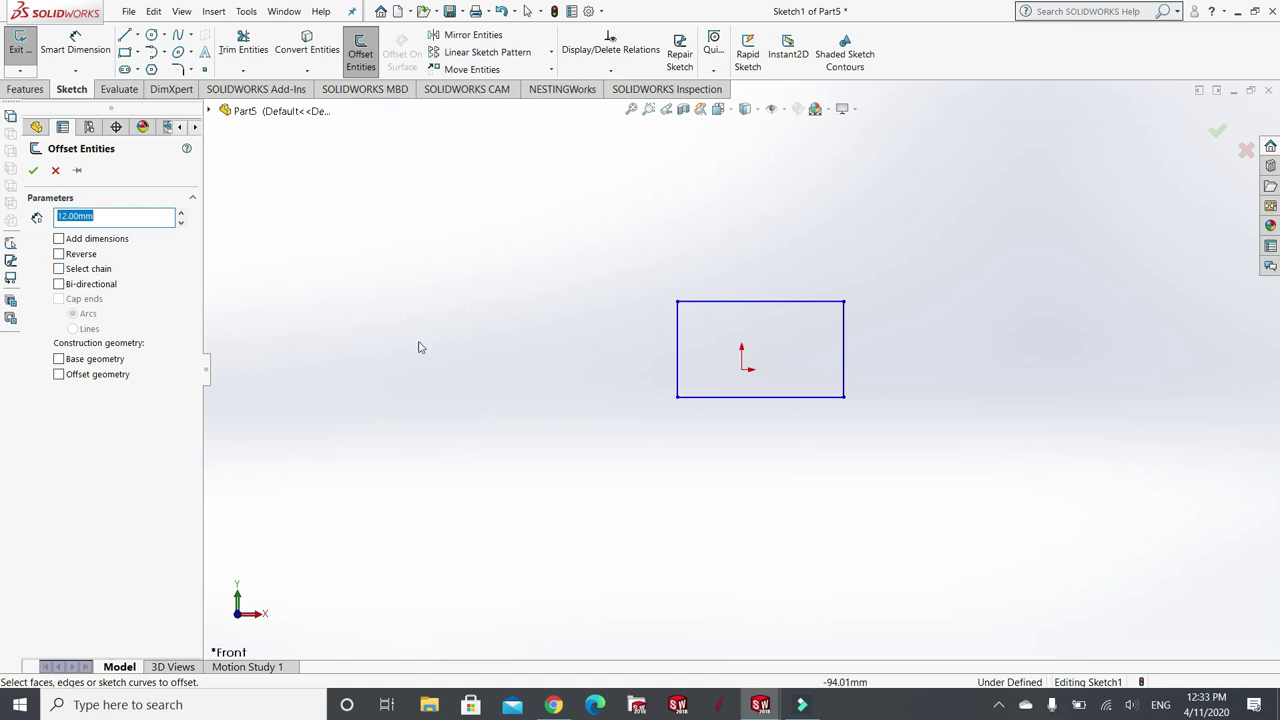
- Offset the rectangle's left and right edges 12 mm inward as two vertical lines
{"action": "left_click", "coordinate": [679, 361]}
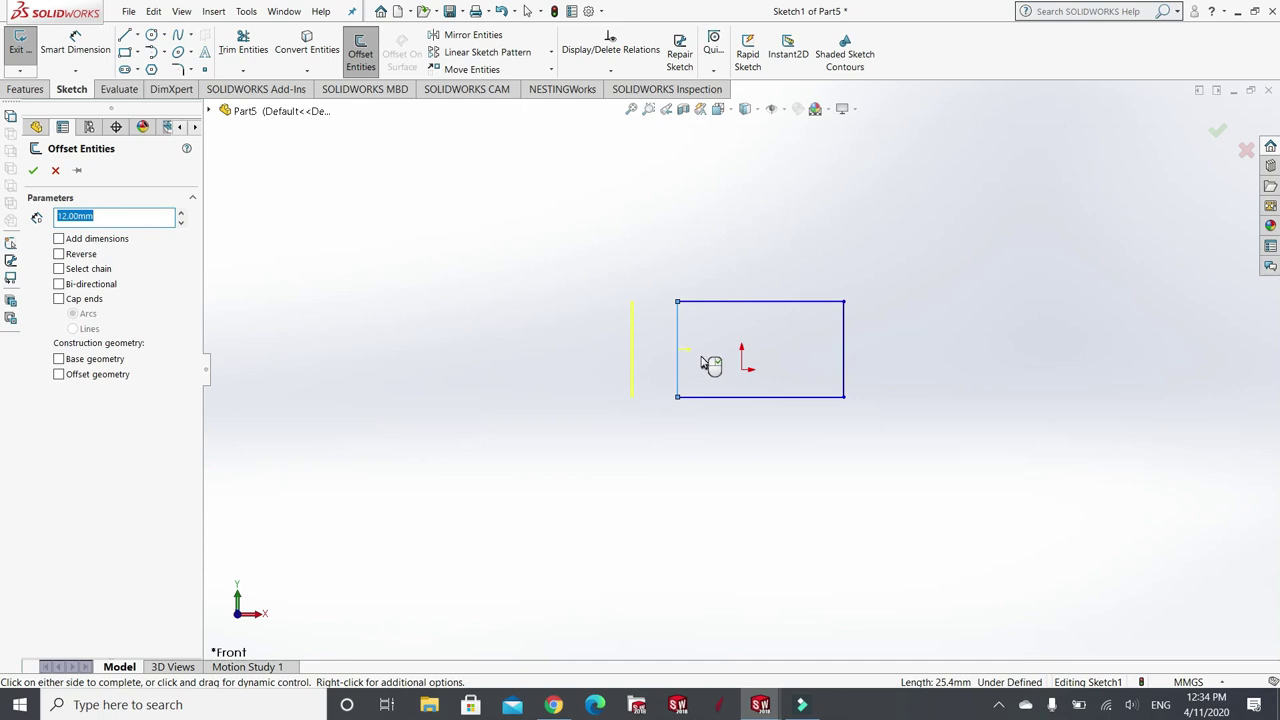
{"action": "left_click", "coordinate": [706, 360]}
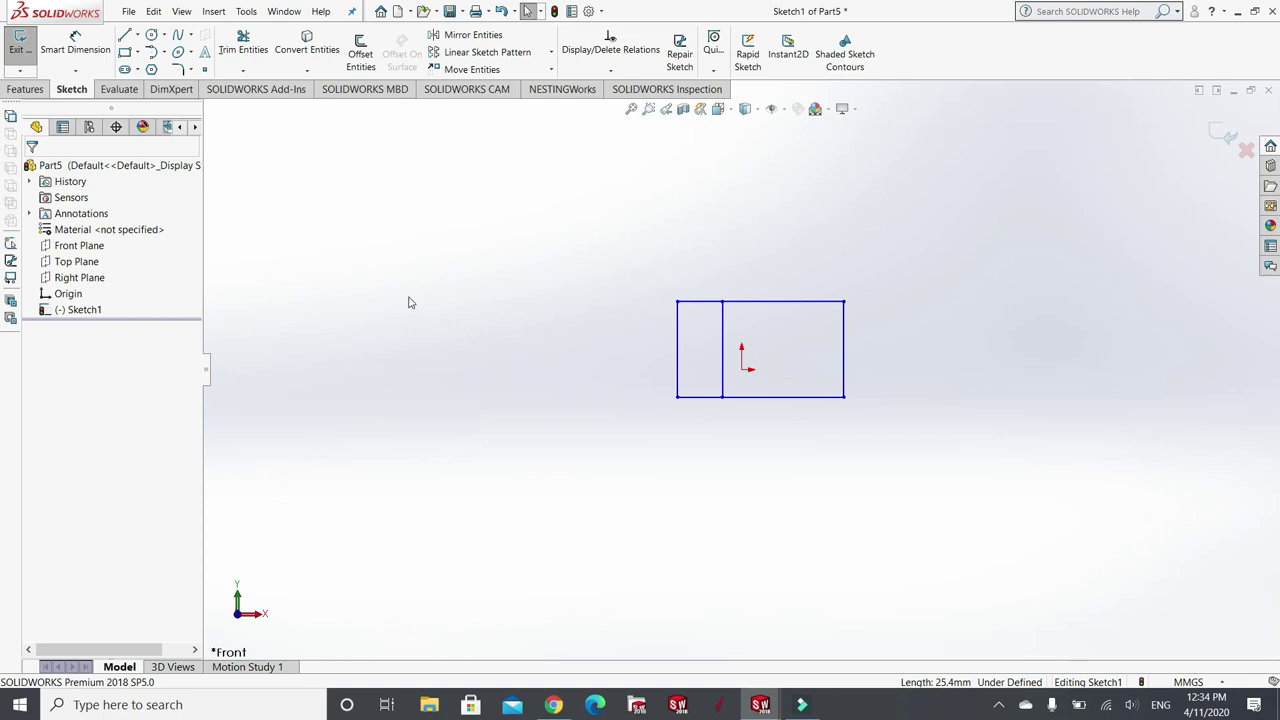
{"action": "left_click", "coordinate": [360, 52]}
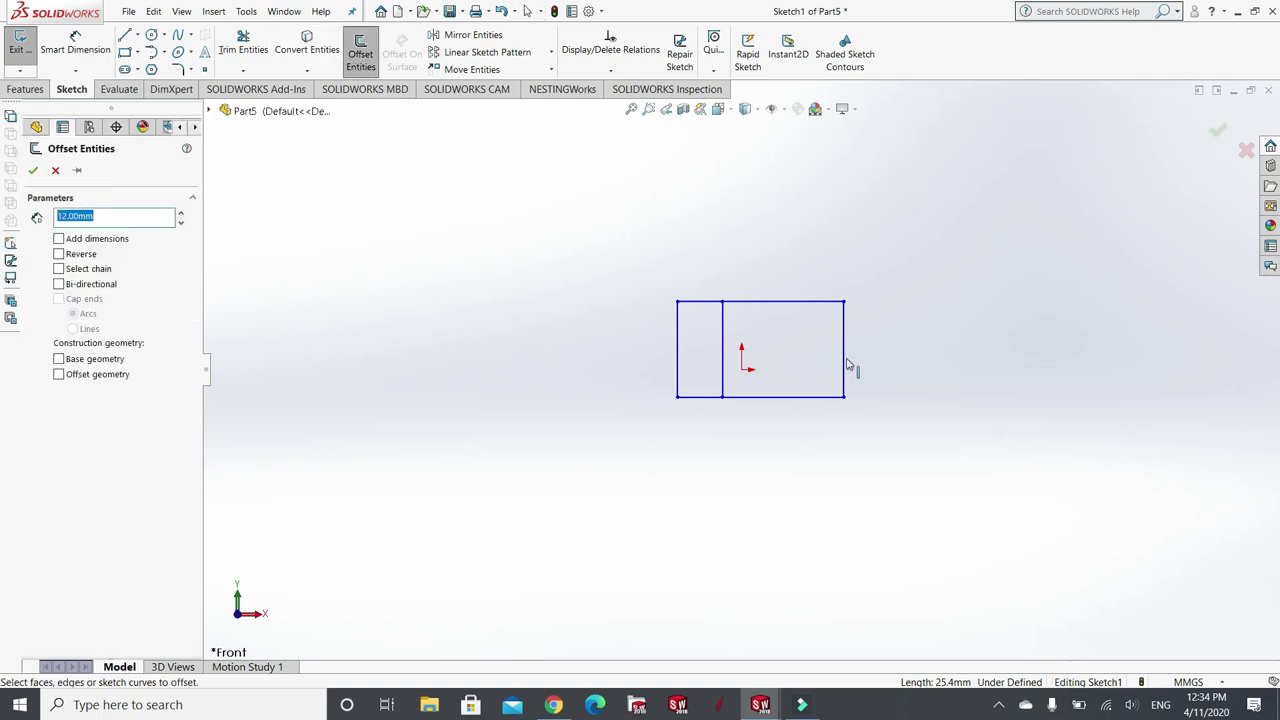
{"action": "left_click", "coordinate": [845, 365]}
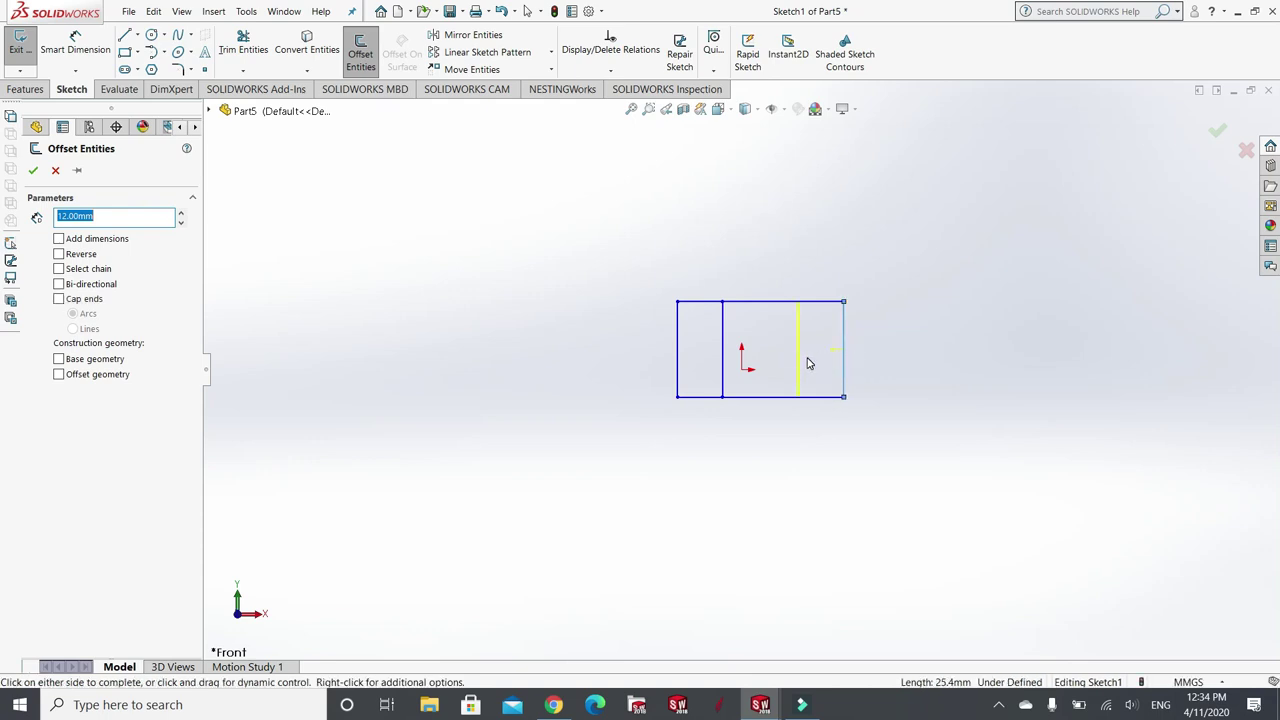
{"action": "left_click", "coordinate": [809, 364]}
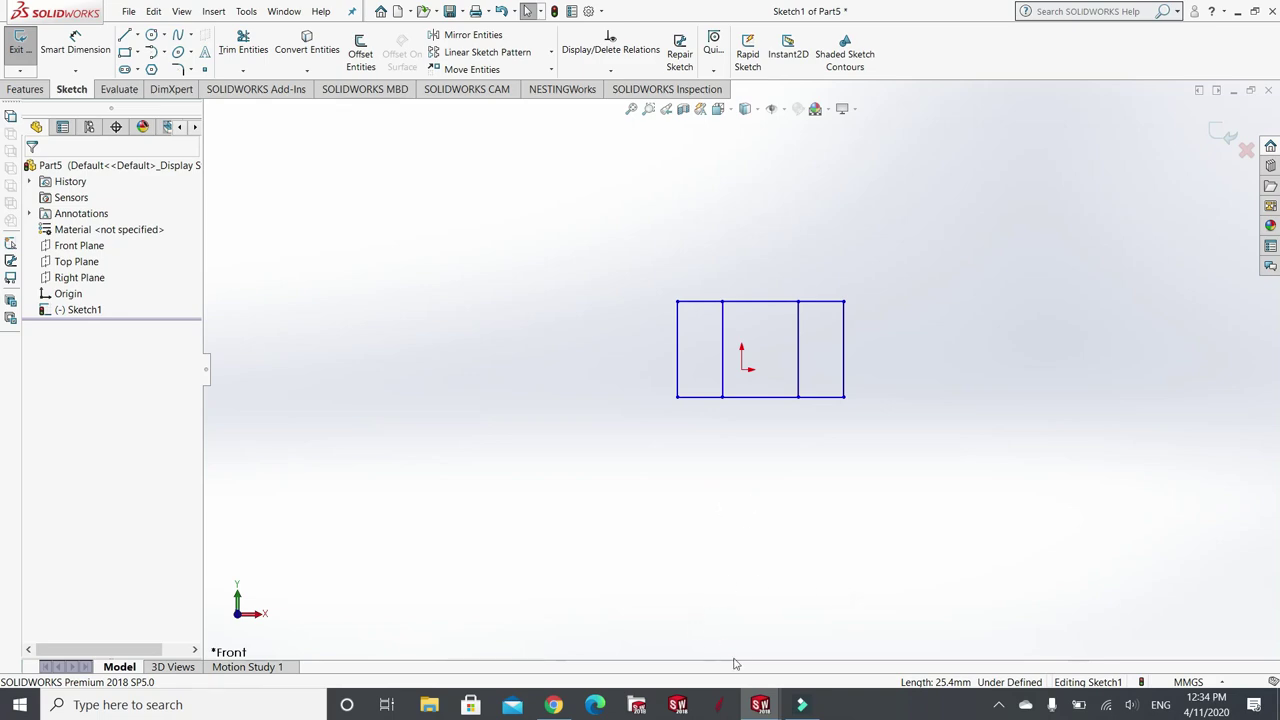
{"action": "left_click", "coordinate": [552, 705]}
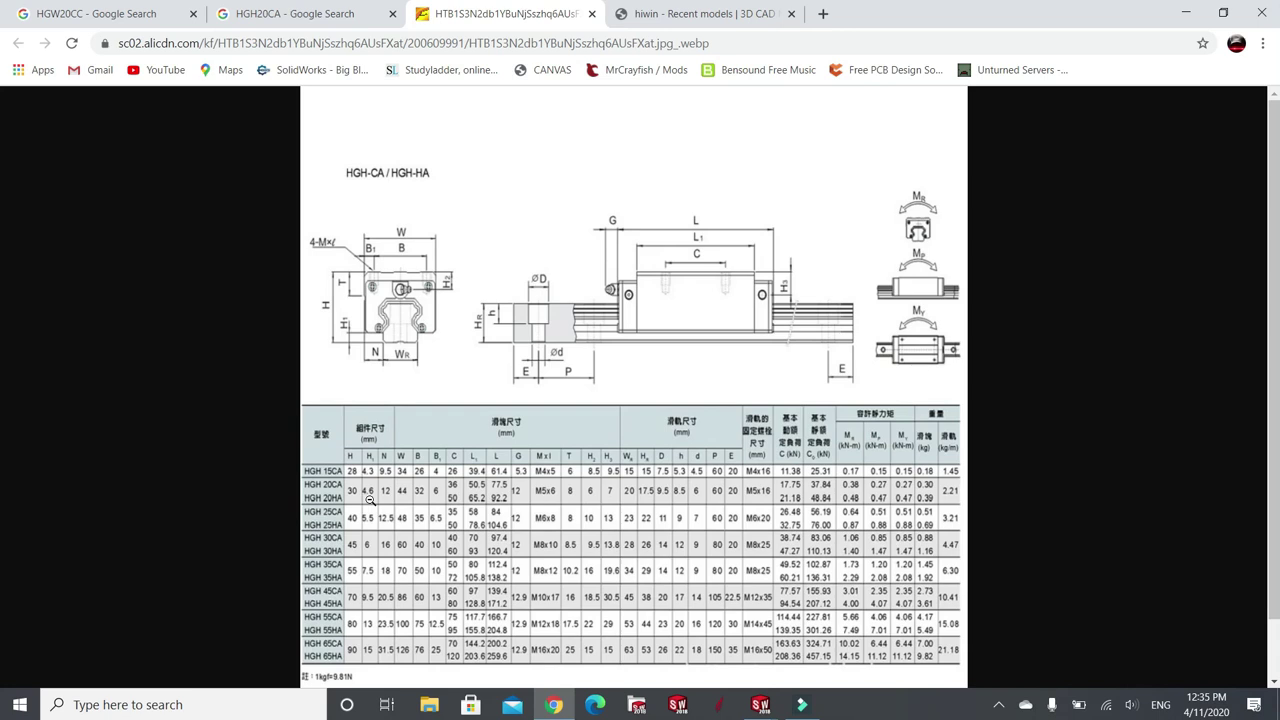
- Switch back to the Sketch1 of Part5 window in SOLIDWORKS
{"action": "left_click", "coordinate": [760, 704]}
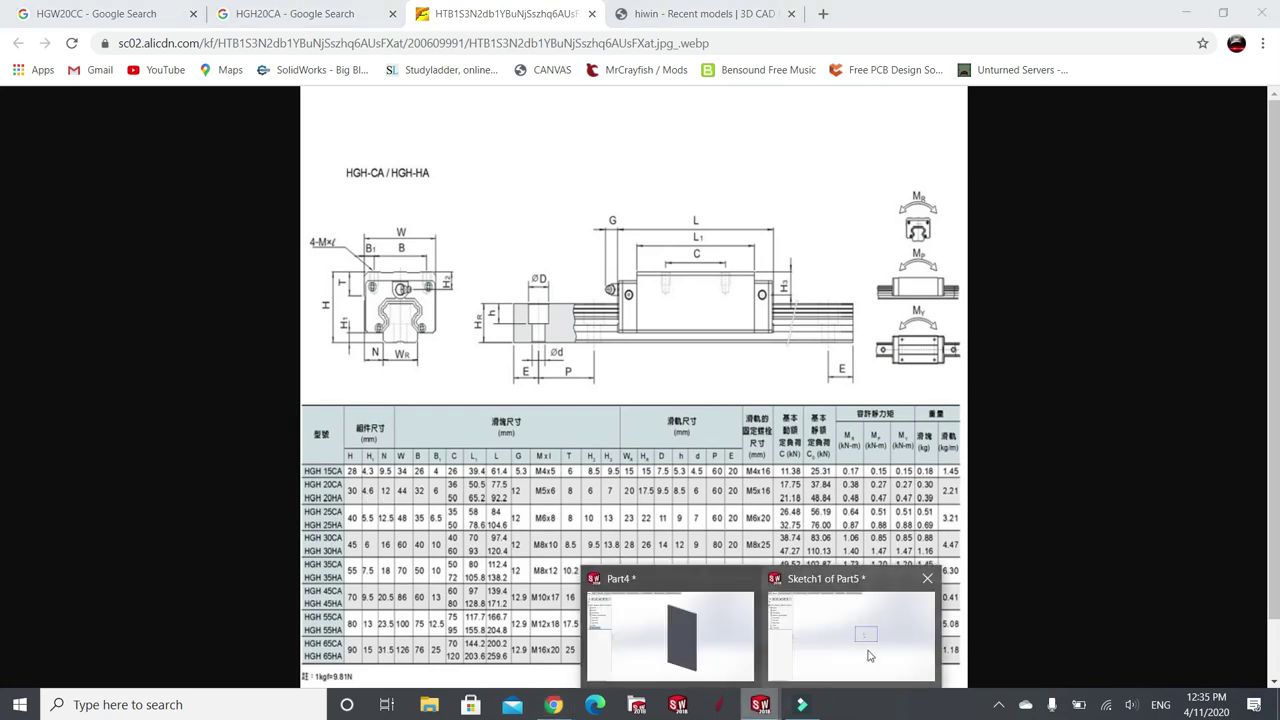
{"action": "left_click", "coordinate": [869, 656]}
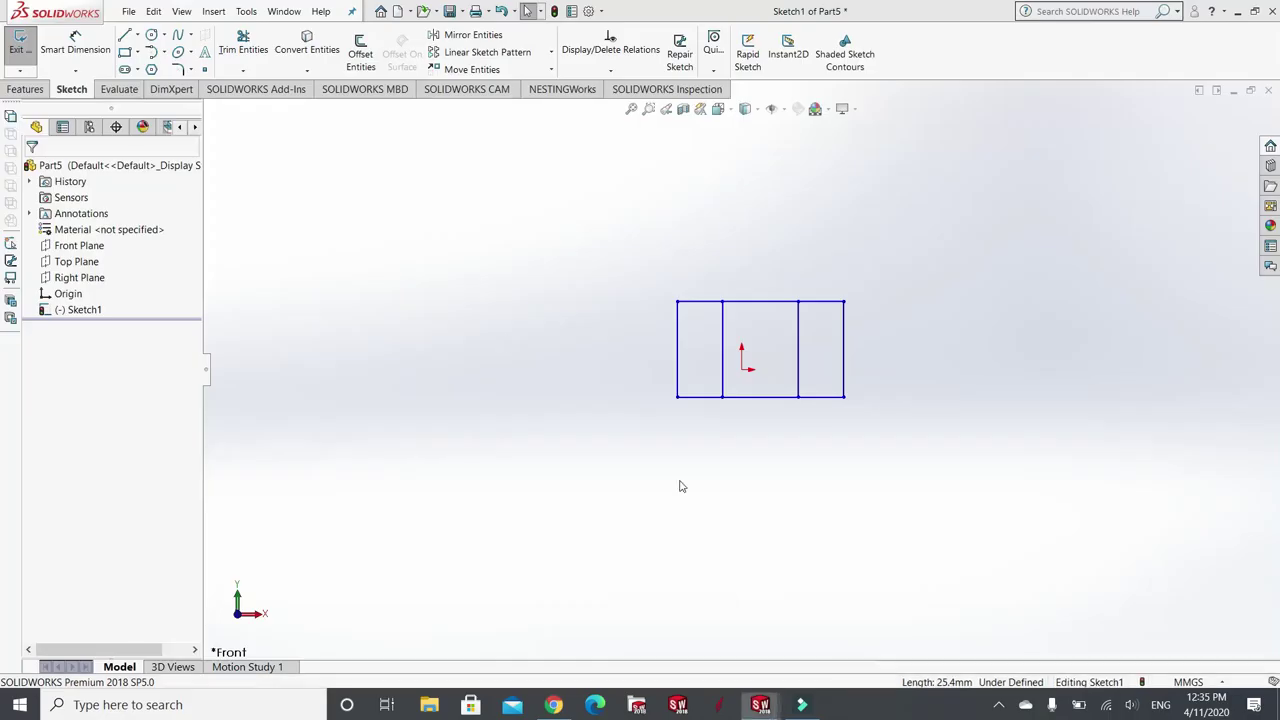
- Offset the rectangle's bottom edge 12.9 mm upward, creating a six-cell grid
{"action": "left_click", "coordinate": [372, 60]}
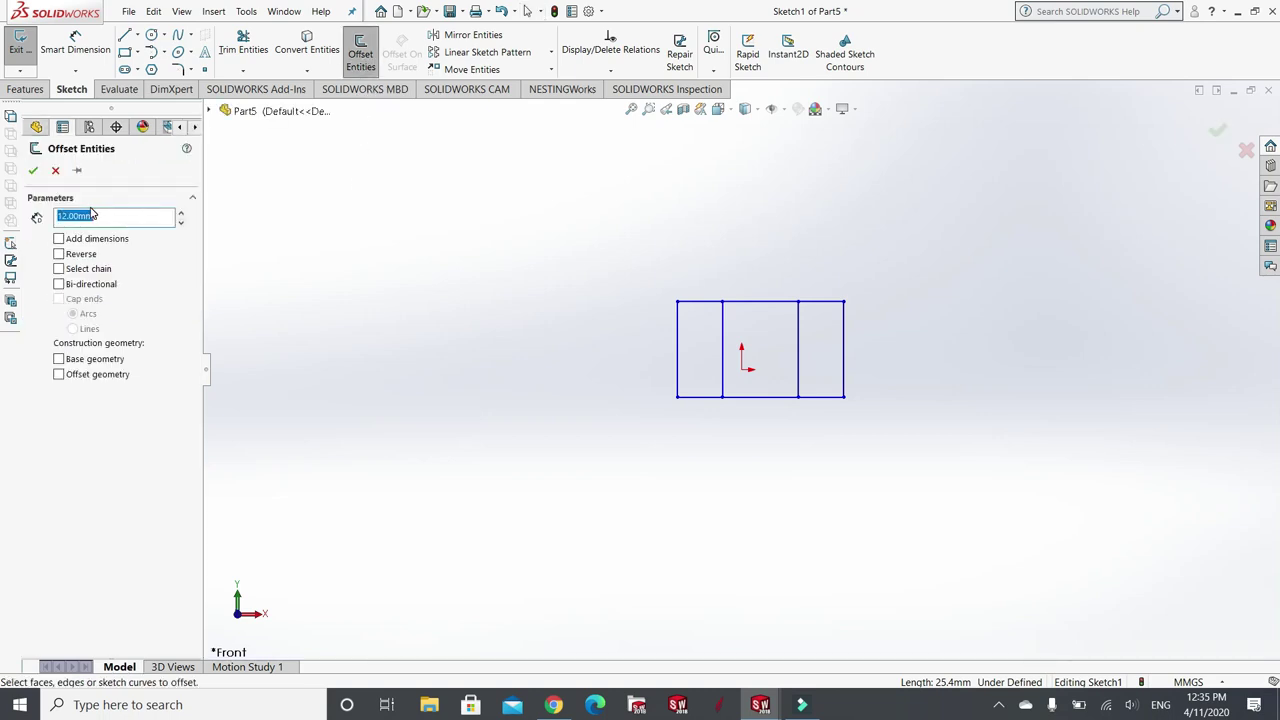
{"action": "type", "text": "12.9"}
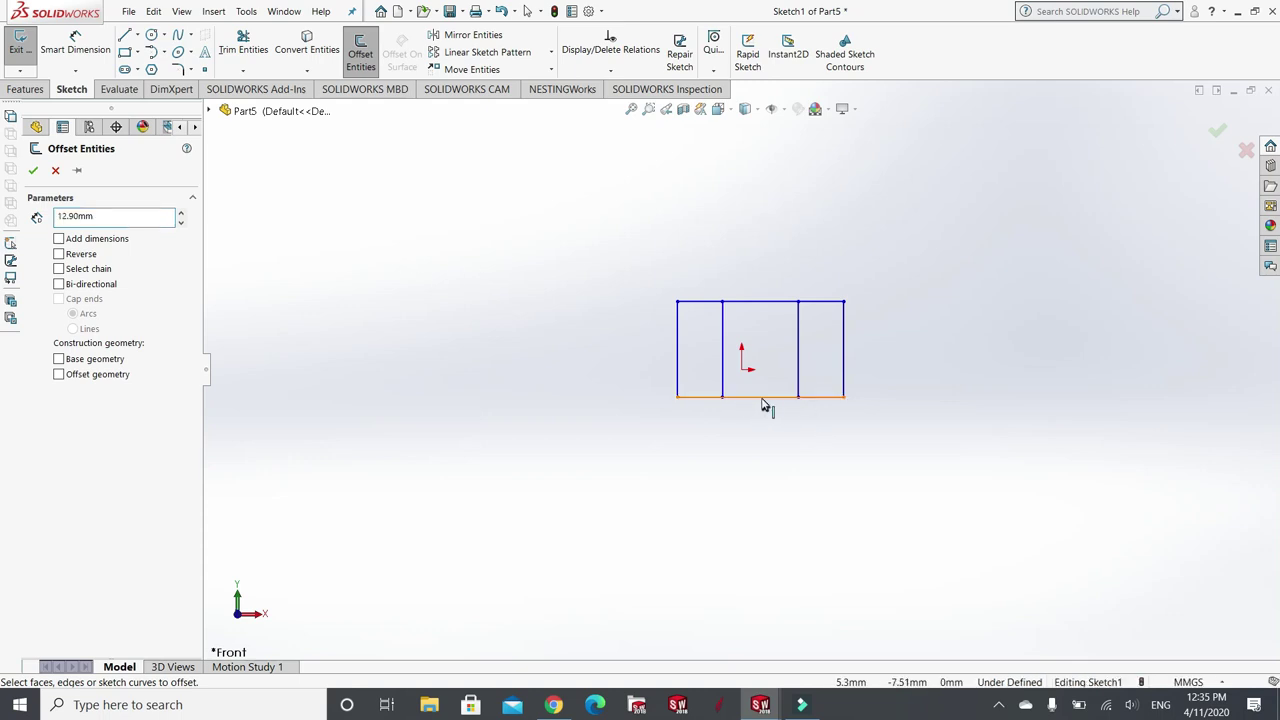
{"action": "left_click", "coordinate": [762, 398]}
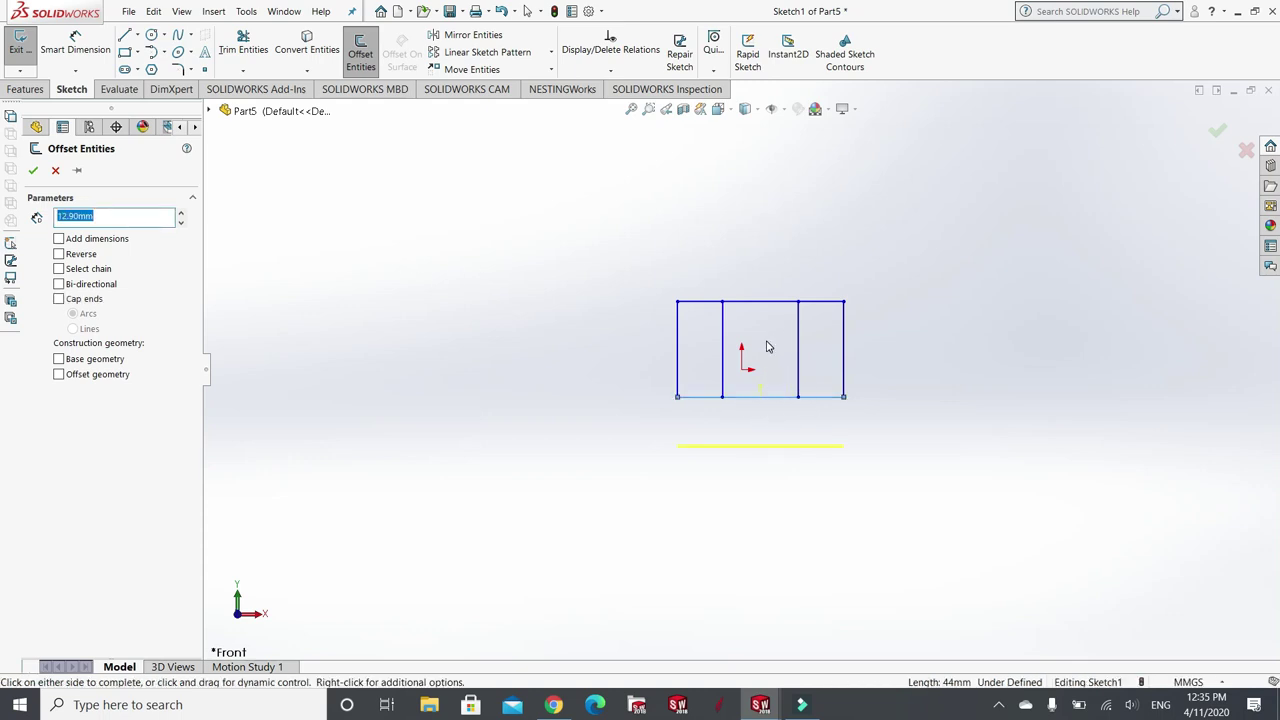
{"action": "left_click", "coordinate": [767, 347]}
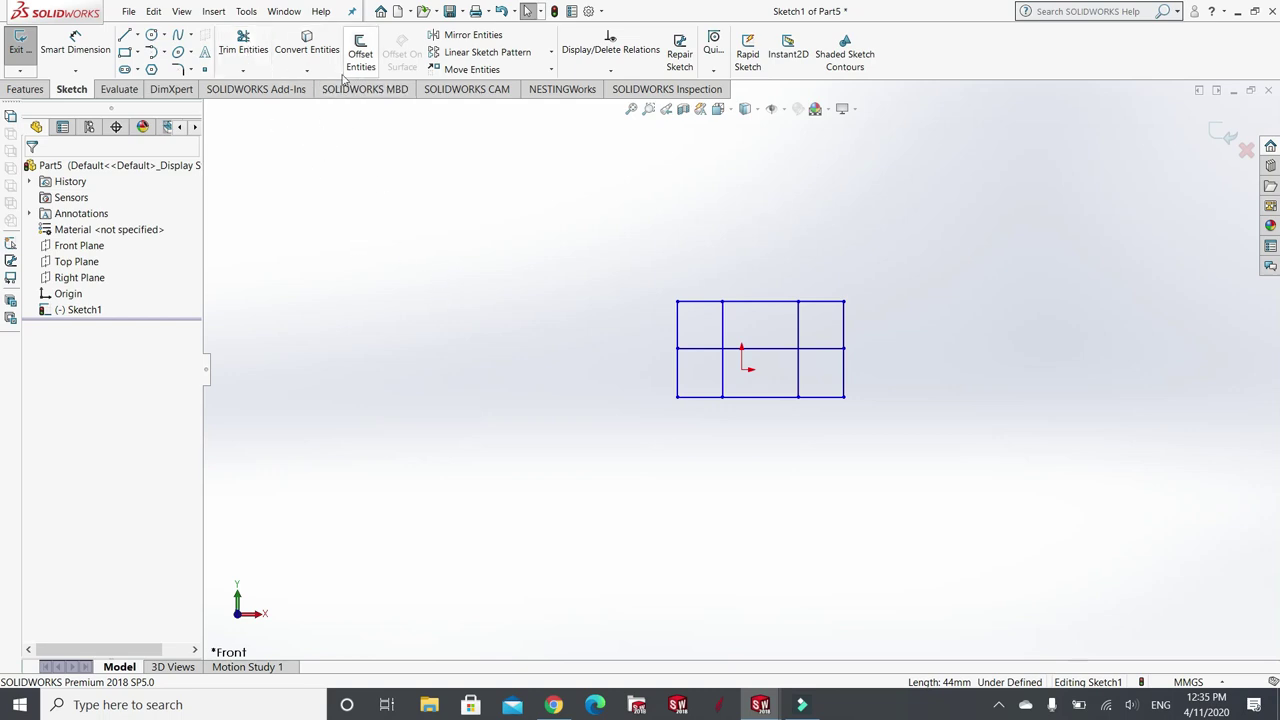
- Start Trim Entities on the Part5 grid sketch
{"action": "left_click", "coordinate": [241, 46]}
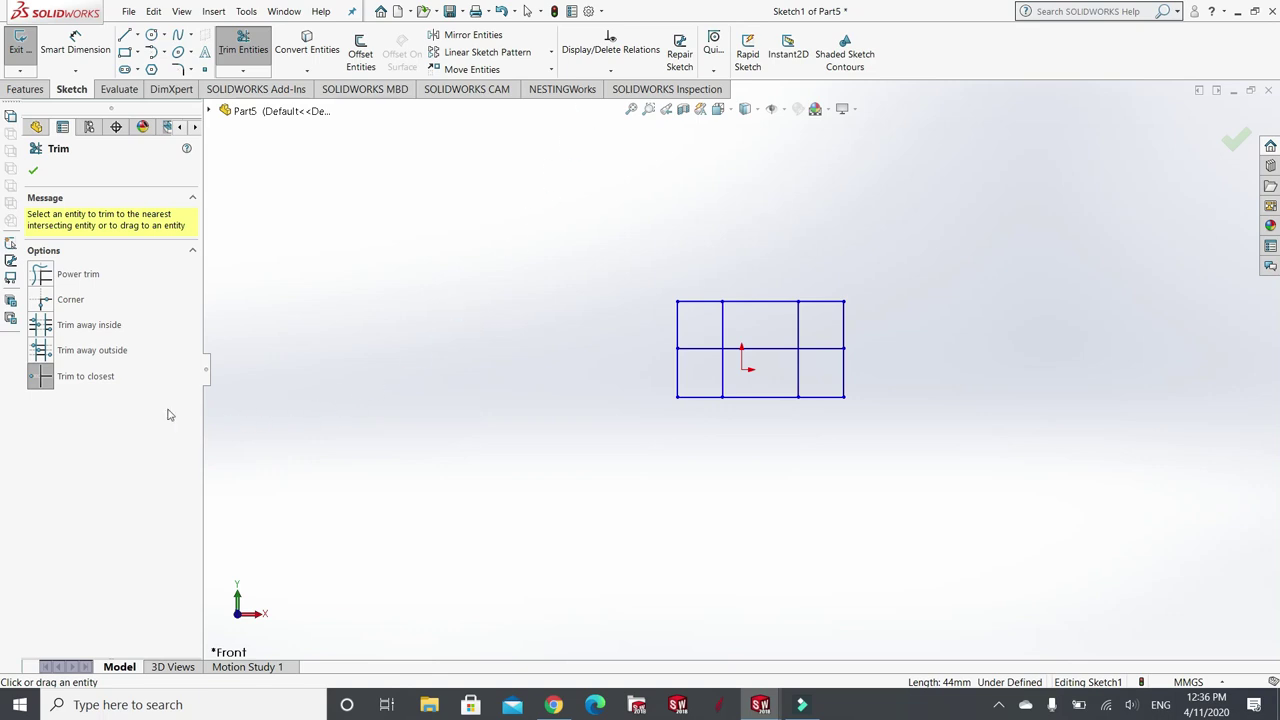
- With Trim to closest, remove the inner line segments, leaving a rectangle with a bottom-centre notch
{"action": "left_click", "coordinate": [97, 380]}
{"action": "scroll", "coordinate": [810, 340], "scroll_direction": "down", "scroll_amount": 2}
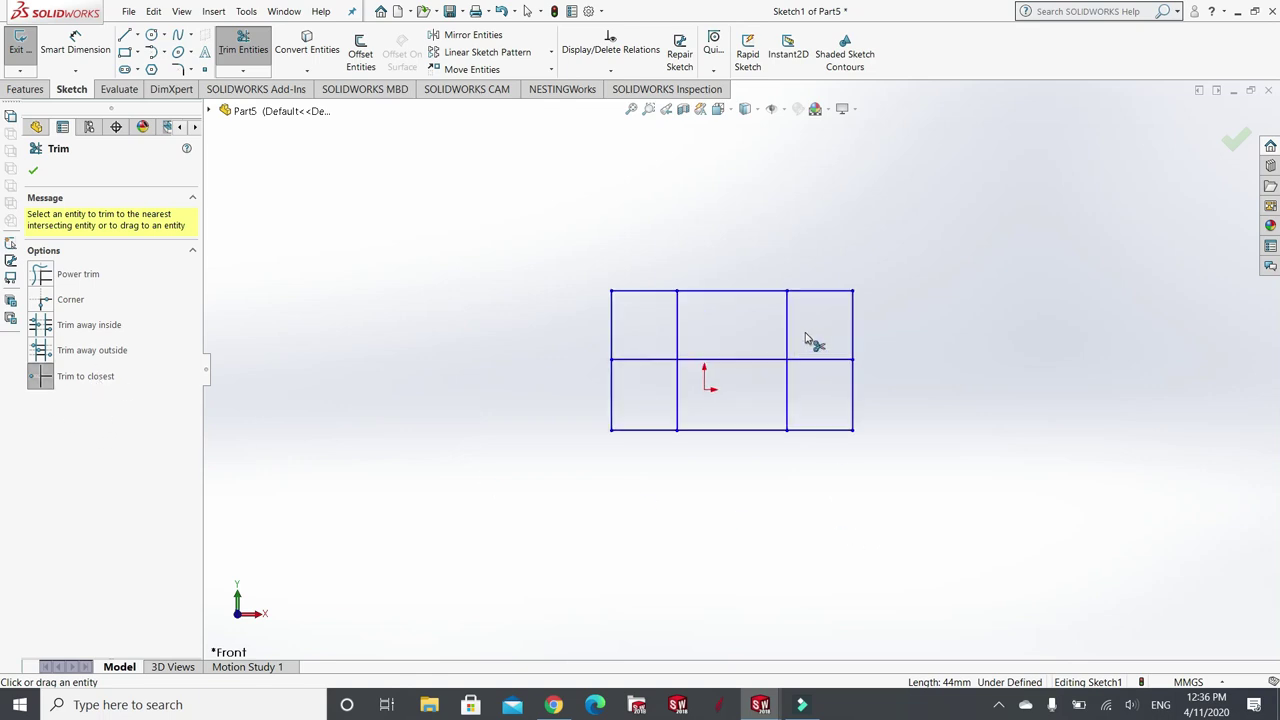
{"action": "scroll", "coordinate": [810, 345], "scroll_direction": "down", "scroll_amount": 3}
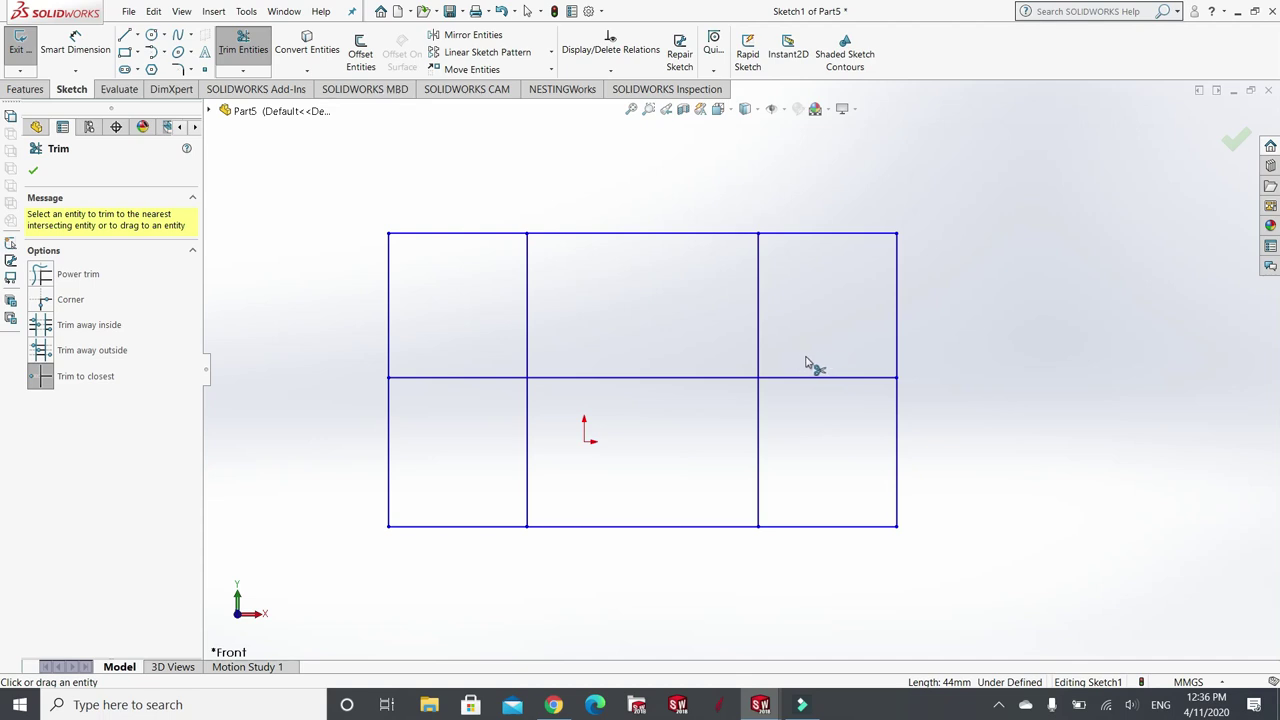
{"action": "left_click", "coordinate": [805, 378]}
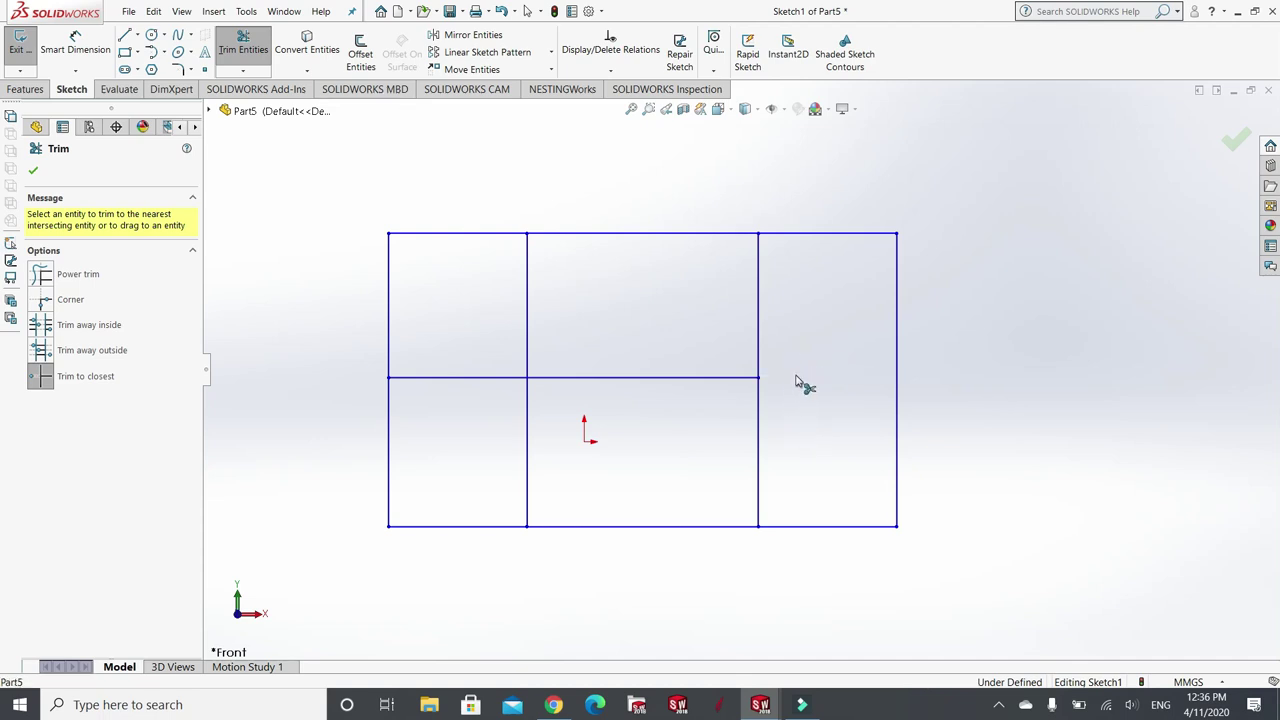
{"action": "left_click", "coordinate": [762, 332]}
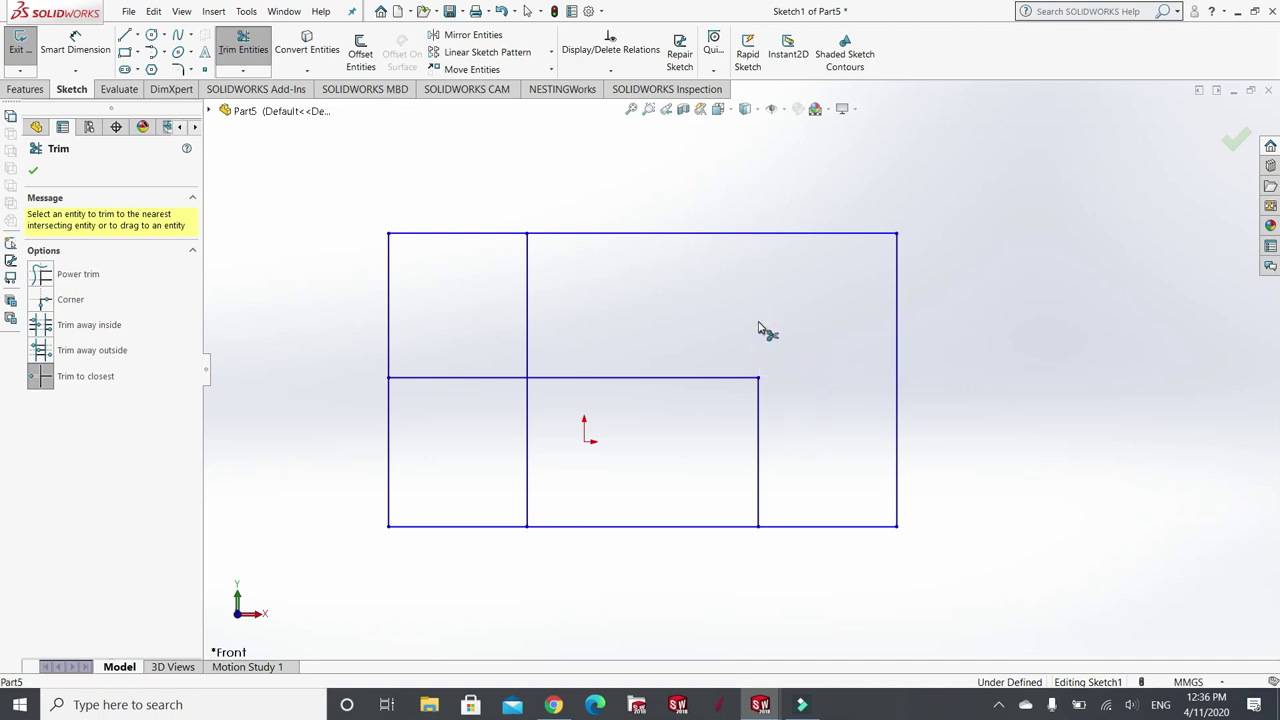
{"action": "left_click", "coordinate": [529, 336]}
{"action": "left_click", "coordinate": [466, 380]}
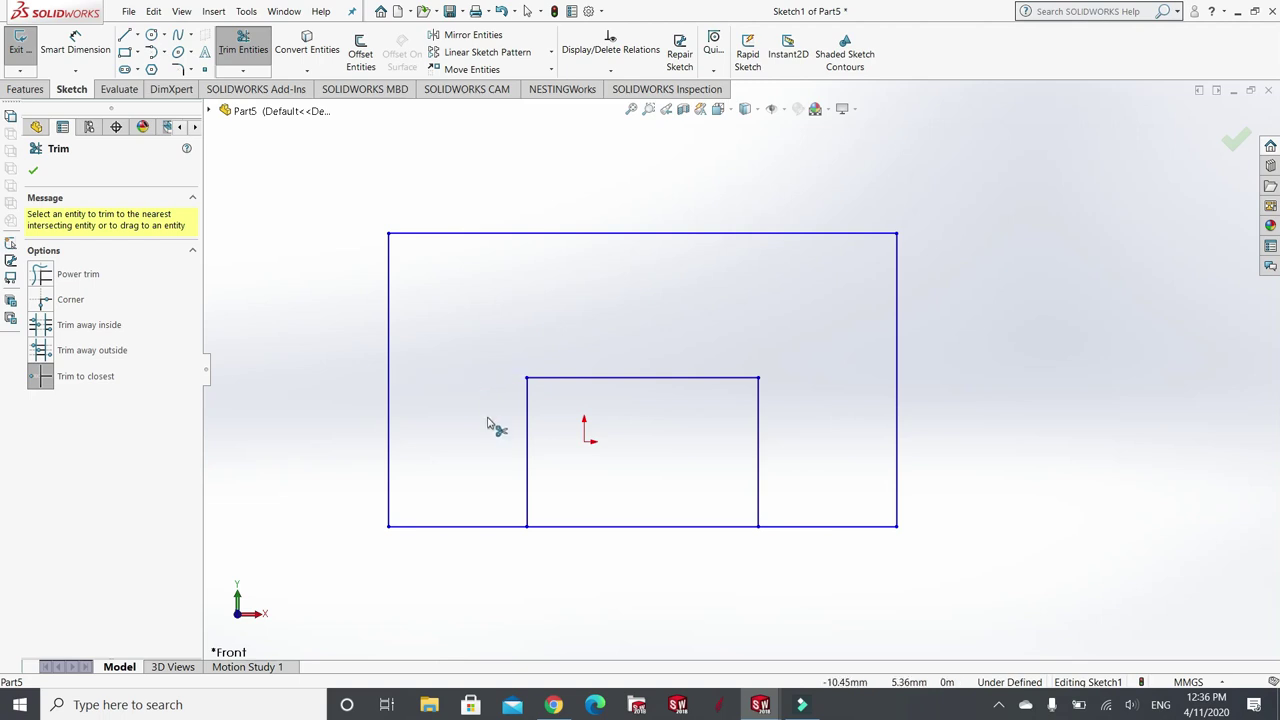
{"action": "left_click", "coordinate": [680, 527]}
{"action": "scroll", "coordinate": [677, 526], "scroll_direction": "down", "scroll_amount": 1}
{"action": "scroll", "coordinate": [720, 480], "scroll_direction": "up", "scroll_amount": 3}
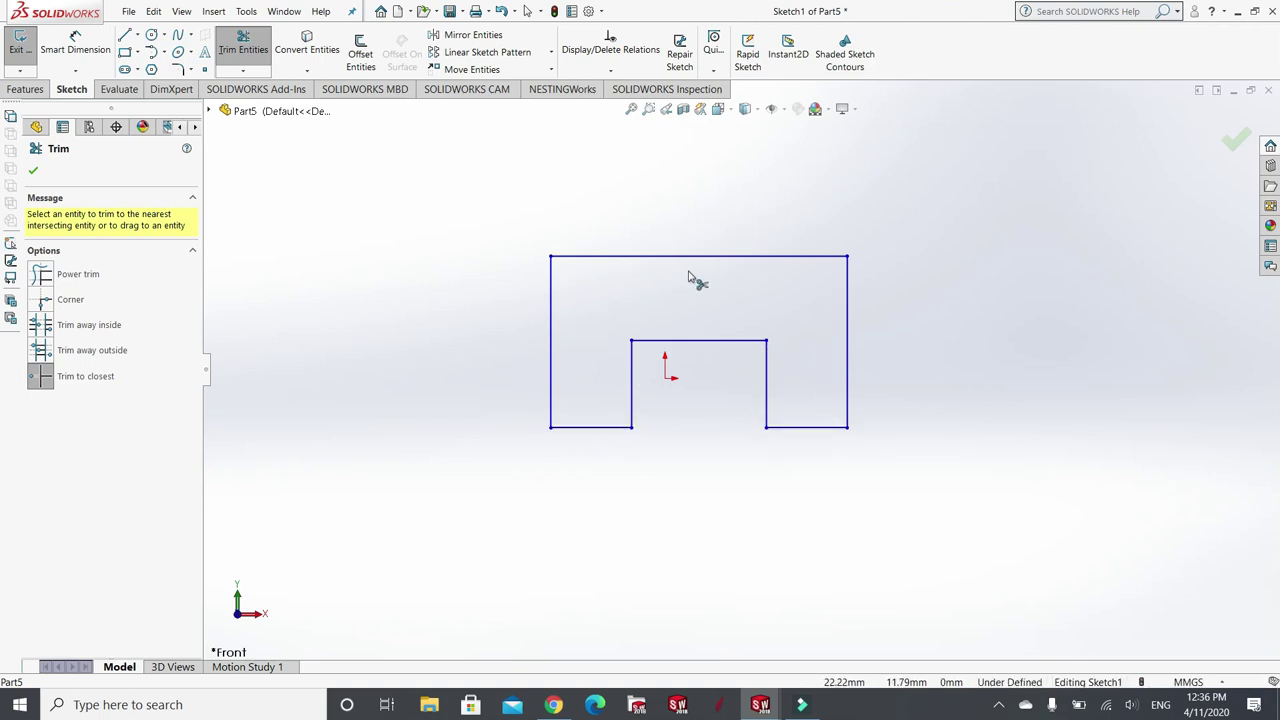
{"action": "left_click", "coordinate": [36, 172]}
- Glance at the datasheet in Chrome, then return to the SOLIDWORKS sketch
{"action": "left_click", "coordinate": [553, 704]}
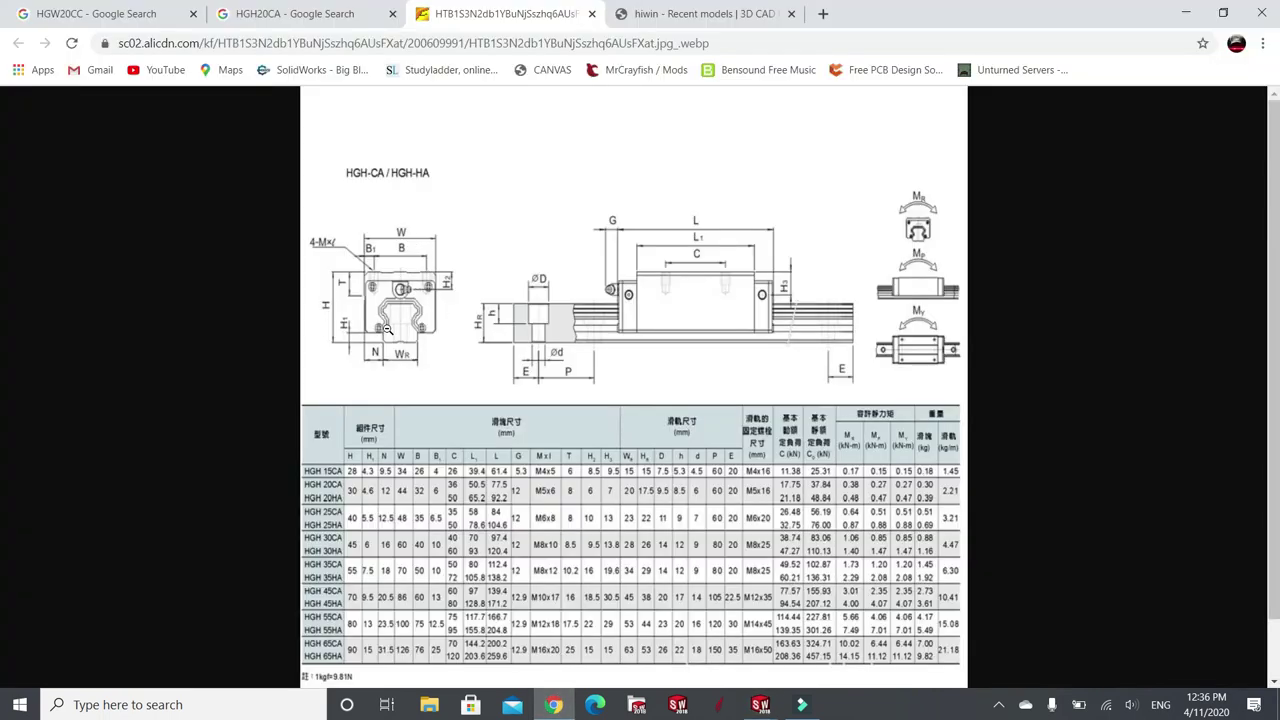
{"action": "left_click", "coordinate": [760, 705]}
{"action": "left_click", "coordinate": [806, 630]}
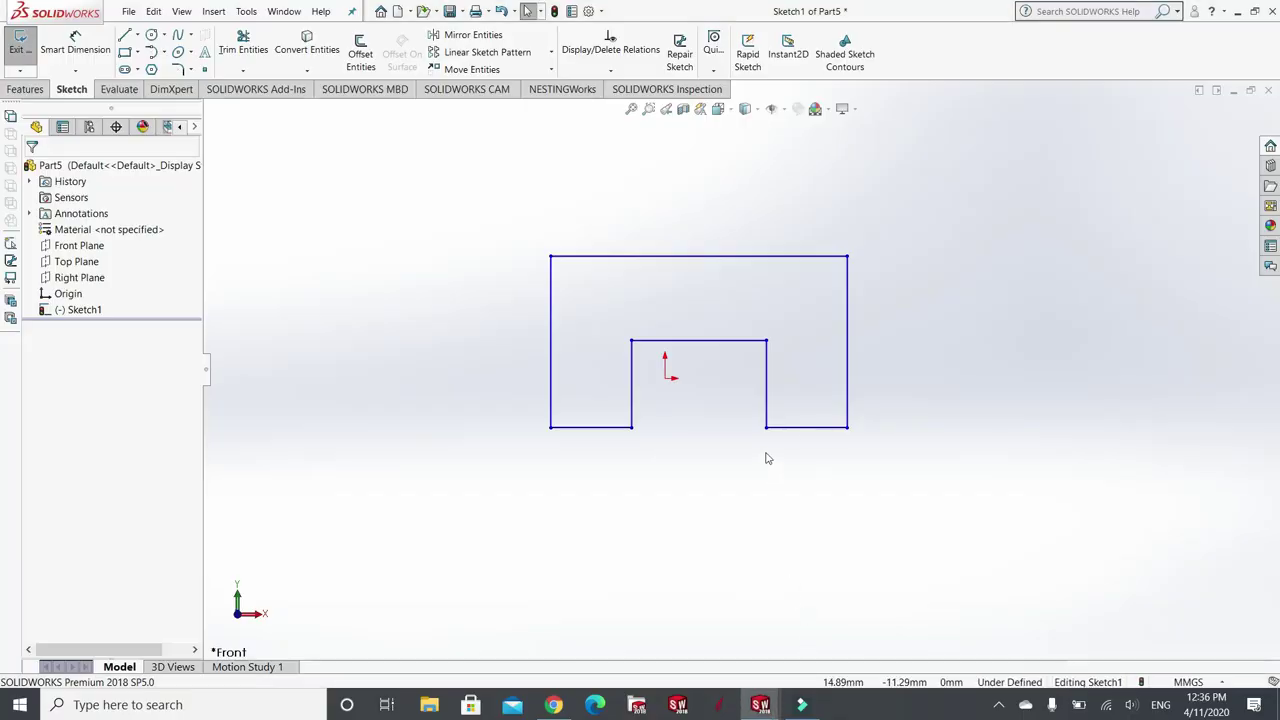
- Fit the view, exit Sketch1, and start an Extruded Boss/Base feature
{"action": "key", "text": "z"}
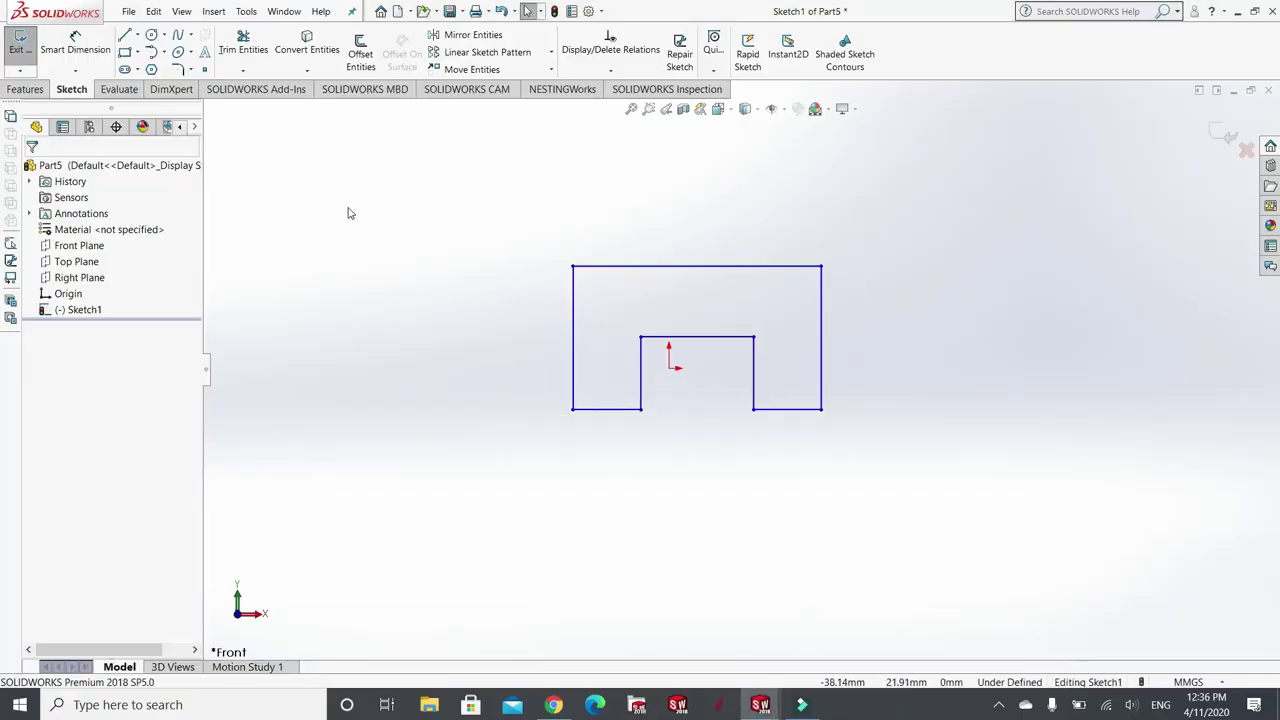
{"action": "left_click", "coordinate": [22, 52]}
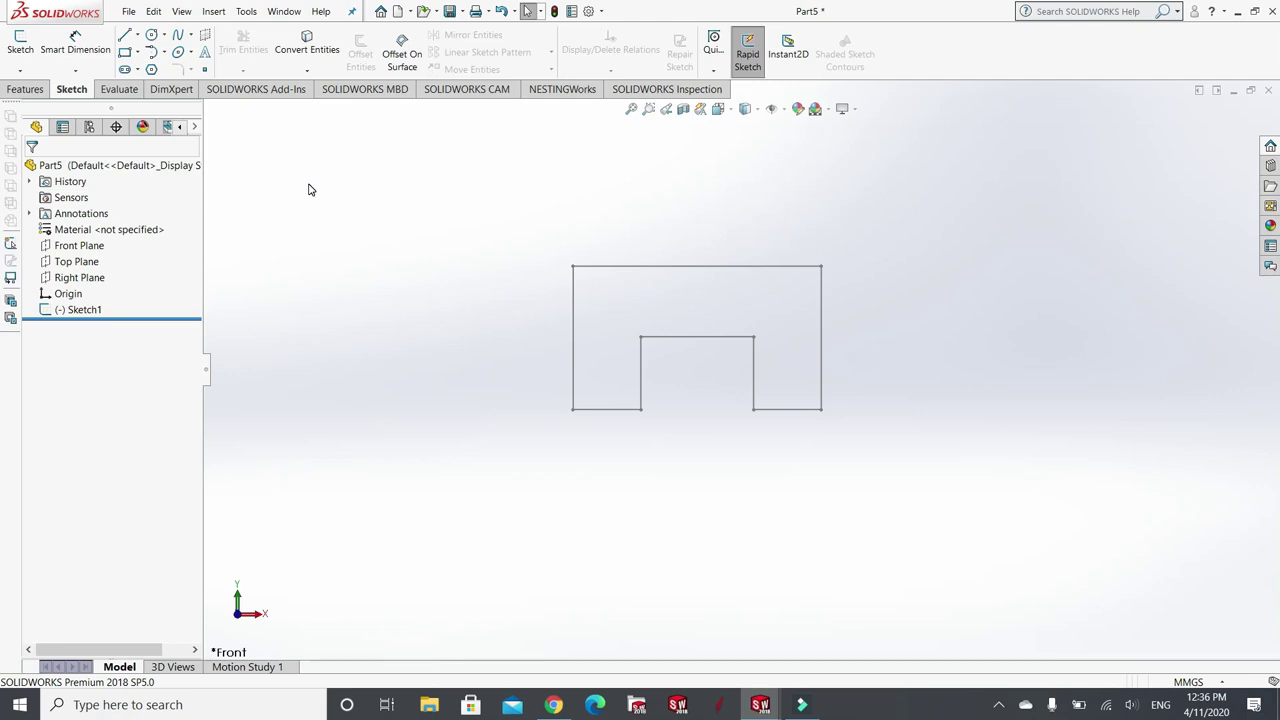
{"action": "left_click", "coordinate": [20, 92]}
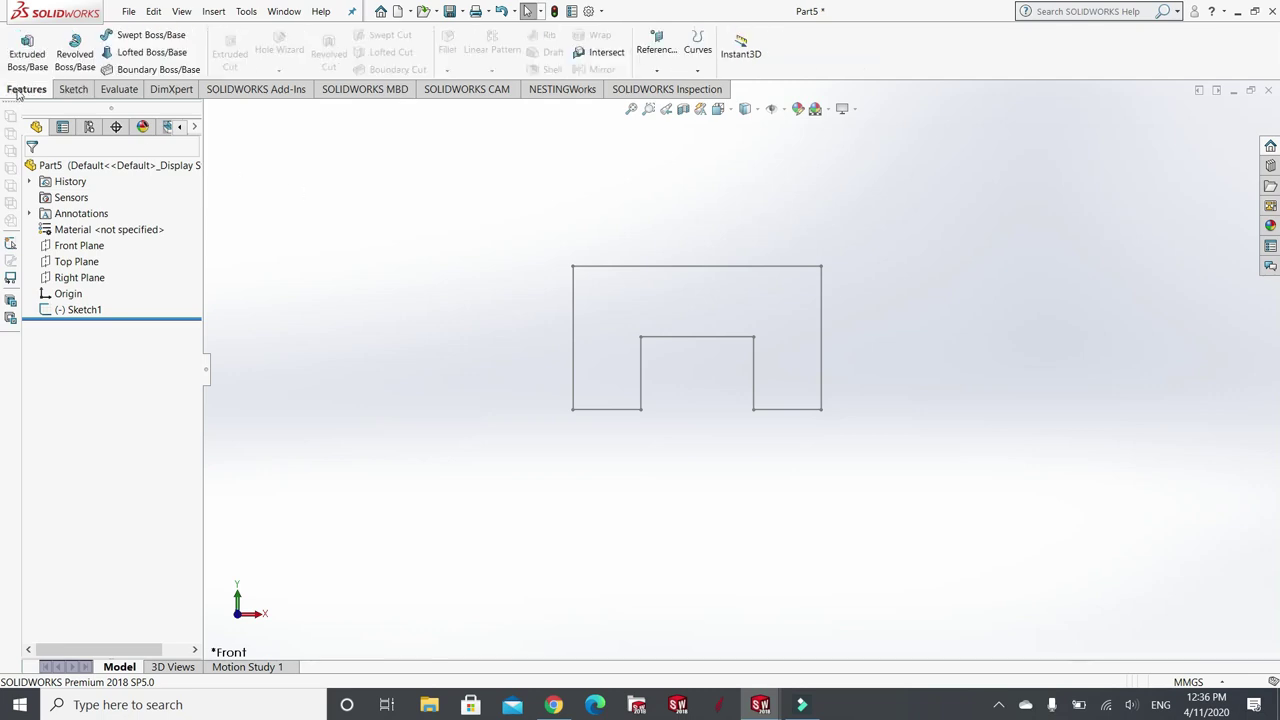
{"action": "left_click", "coordinate": [27, 50]}
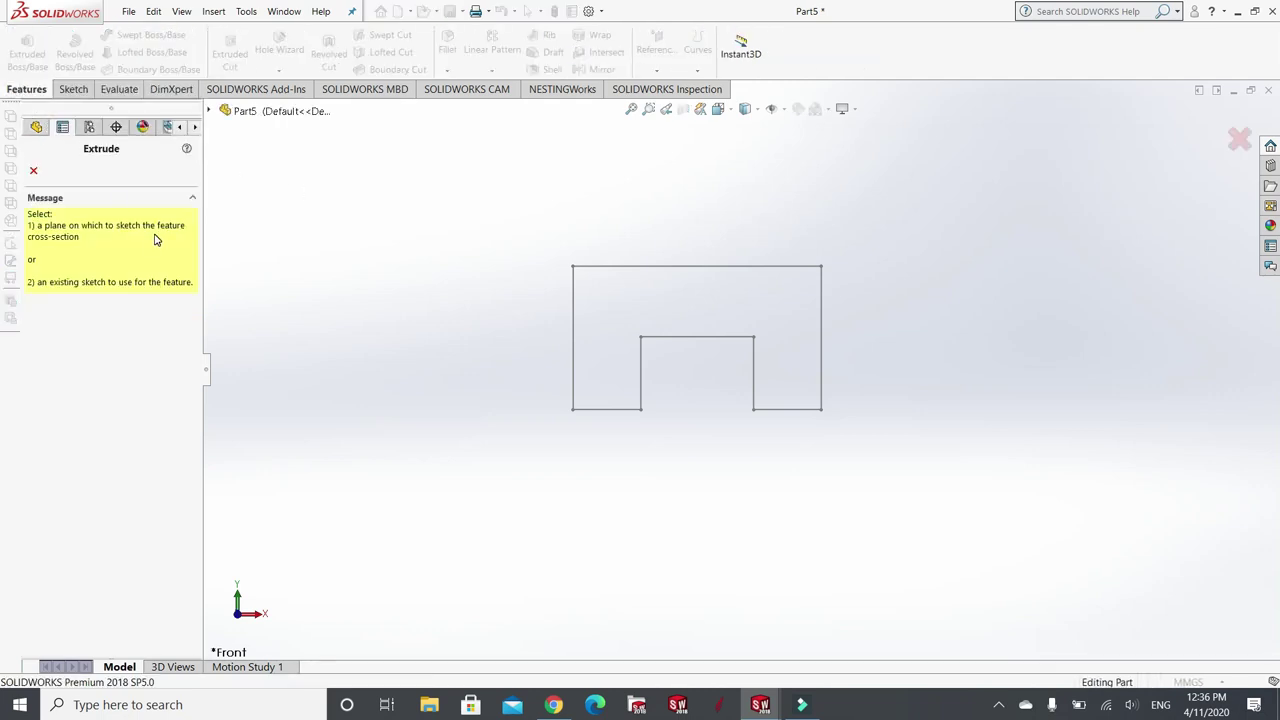
- Select the notched Sketch1 as the Boss-Extrude profile, checking the block length on the datasheet
{"action": "left_click", "coordinate": [722, 265]}
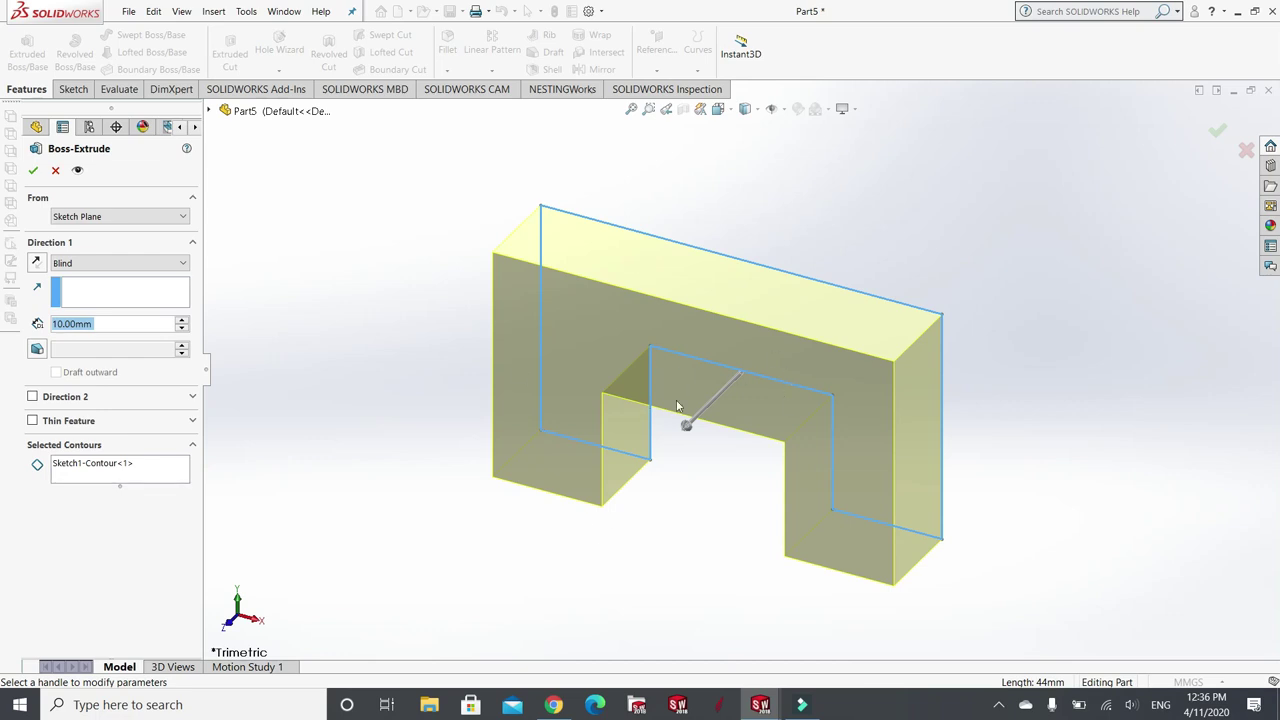
{"action": "left_click", "coordinate": [550, 706]}
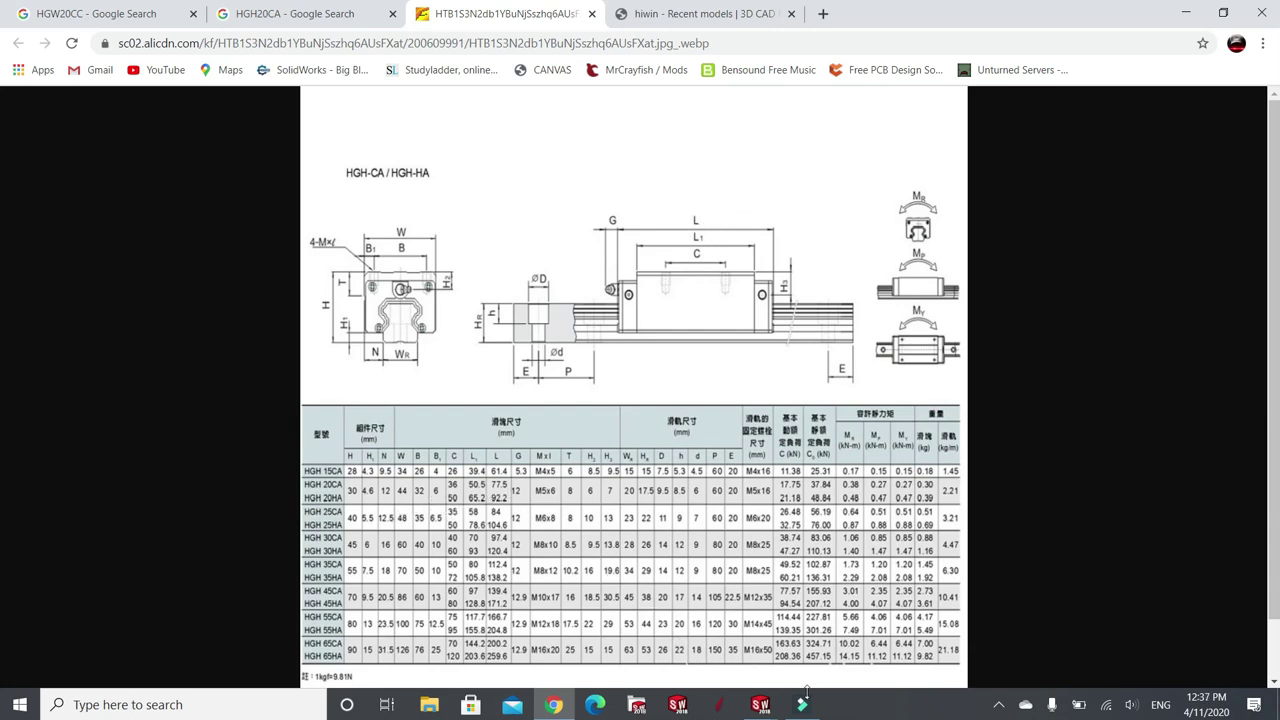
{"action": "left_click", "coordinate": [772, 704]}
{"action": "left_click", "coordinate": [800, 670]}
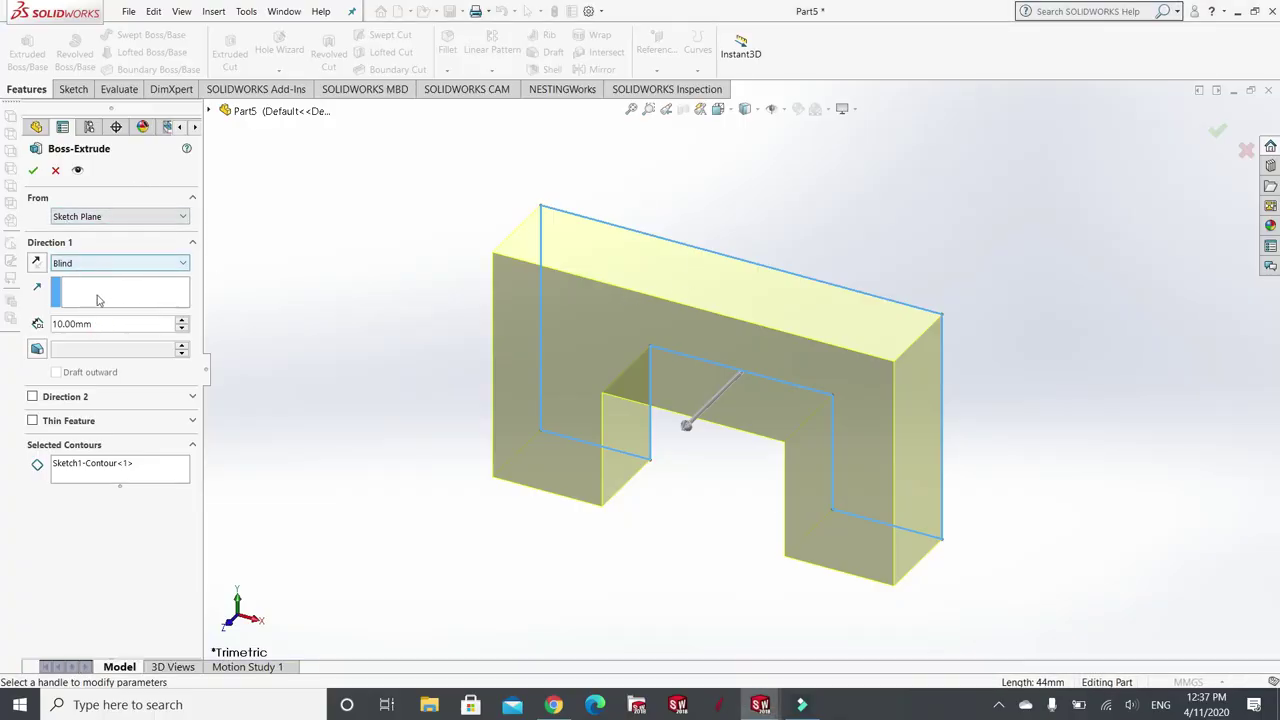
- Set the Boss-Extrude depth to 77.5 mm and confirm the extrusion
{"action": "left_click", "coordinate": [82, 326]}
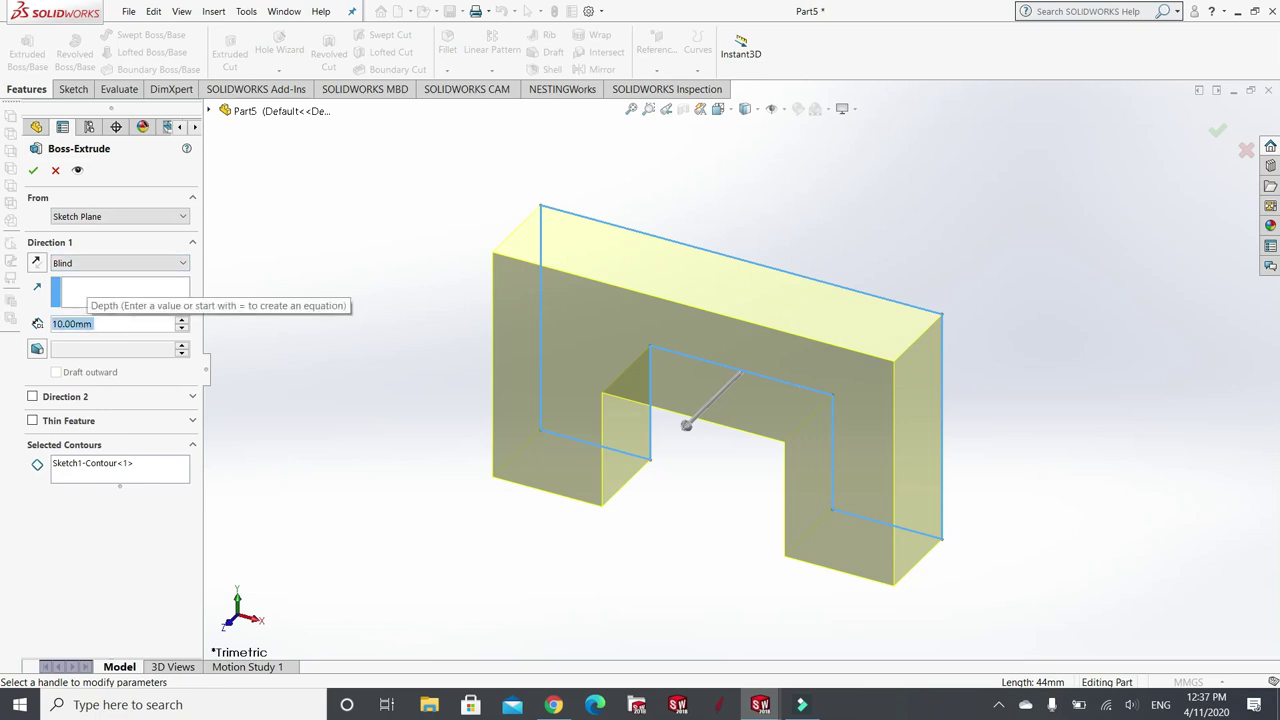
{"action": "type", "text": "77.5"}
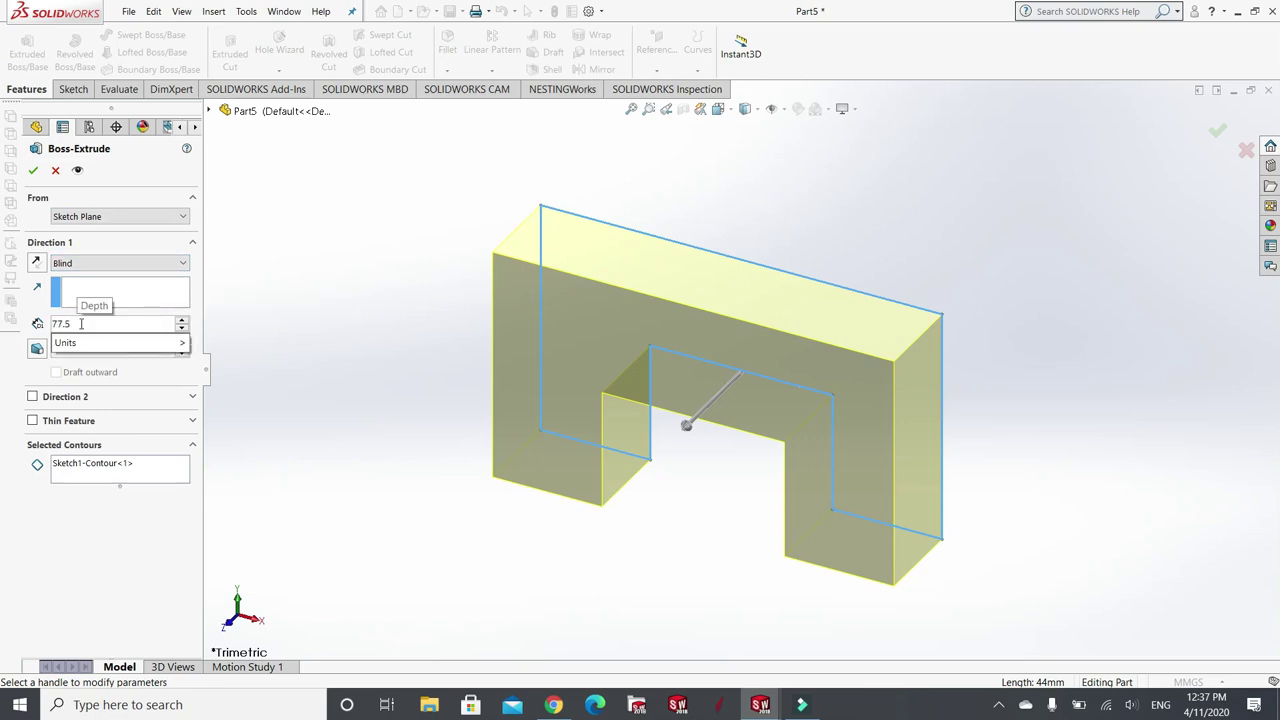
{"action": "mouse_move", "coordinate": [110, 343]}
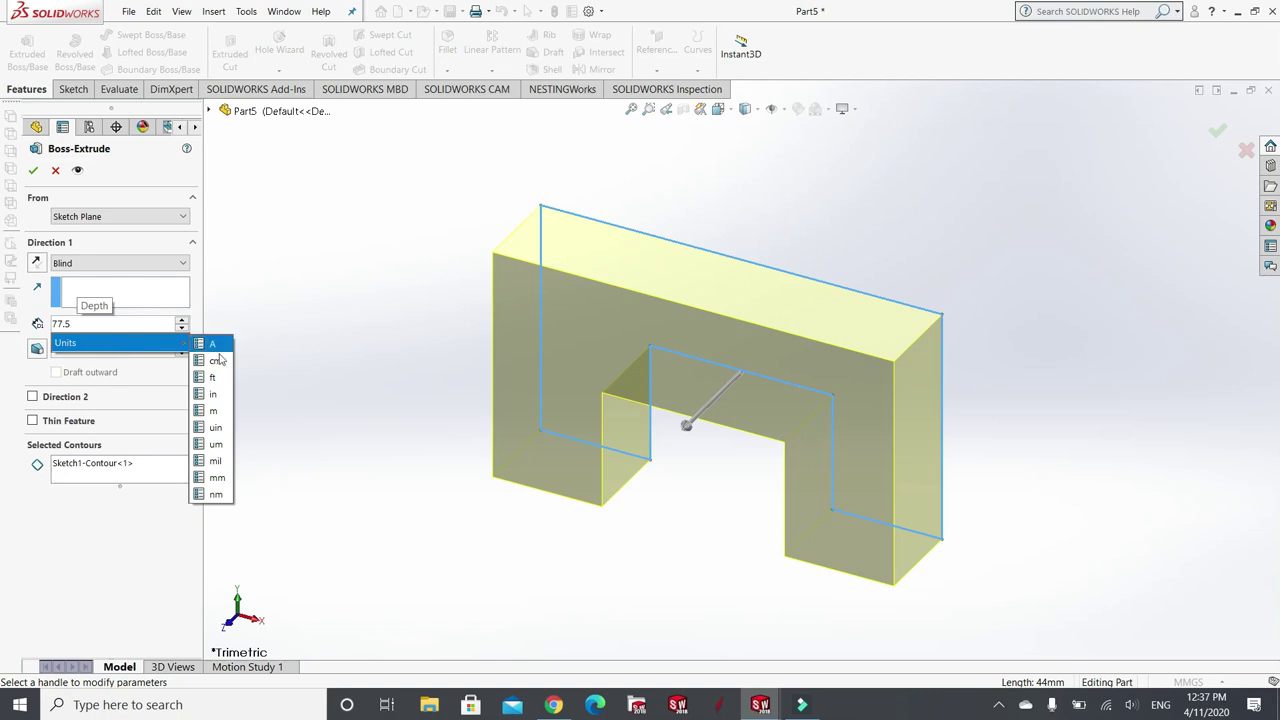
{"action": "left_click", "coordinate": [225, 480]}
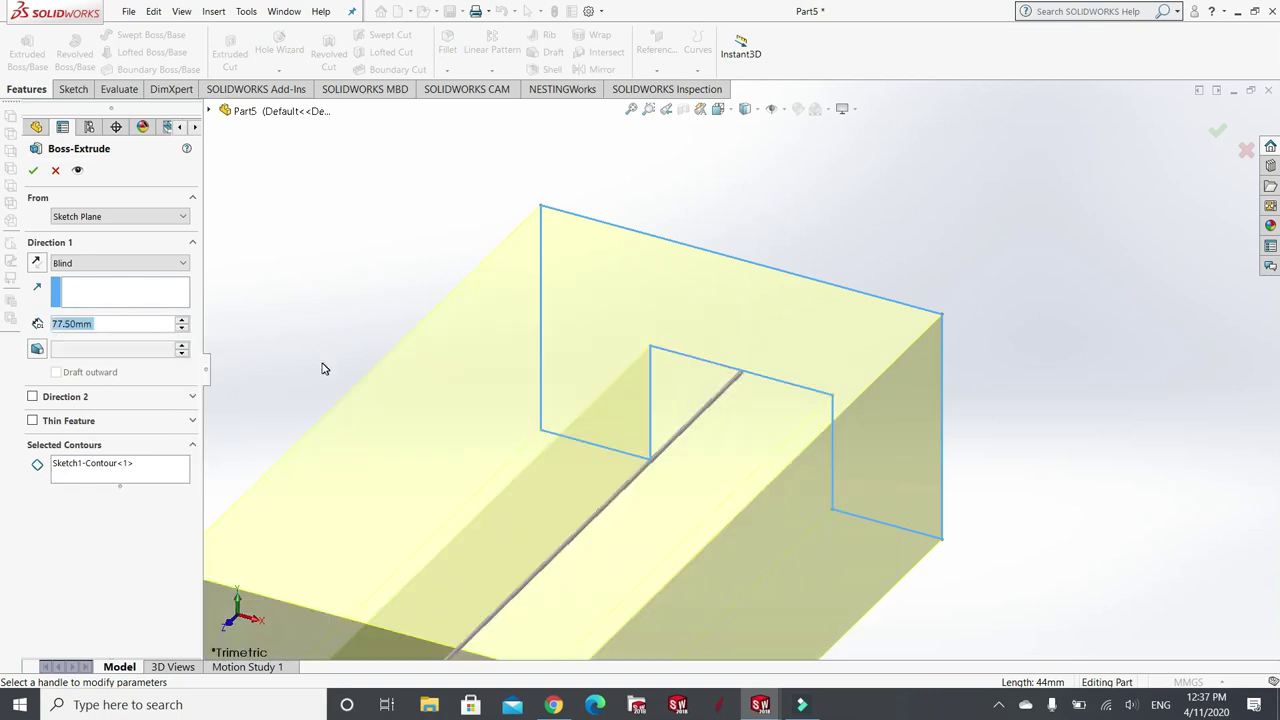
{"action": "left_click", "coordinate": [33, 170]}
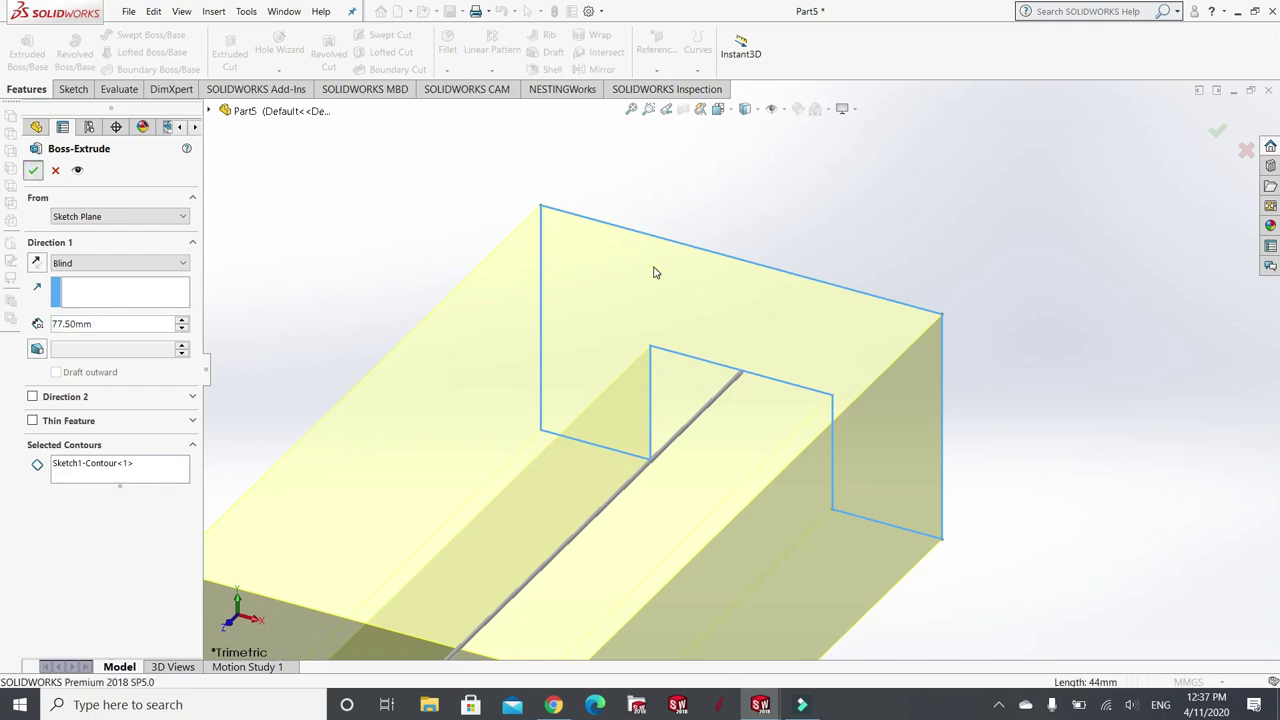
- Zoom to view the whole extruded block and launch the Hole Wizard
{"action": "scroll", "coordinate": [628, 315], "scroll_direction": "down", "scroll_amount": 2}
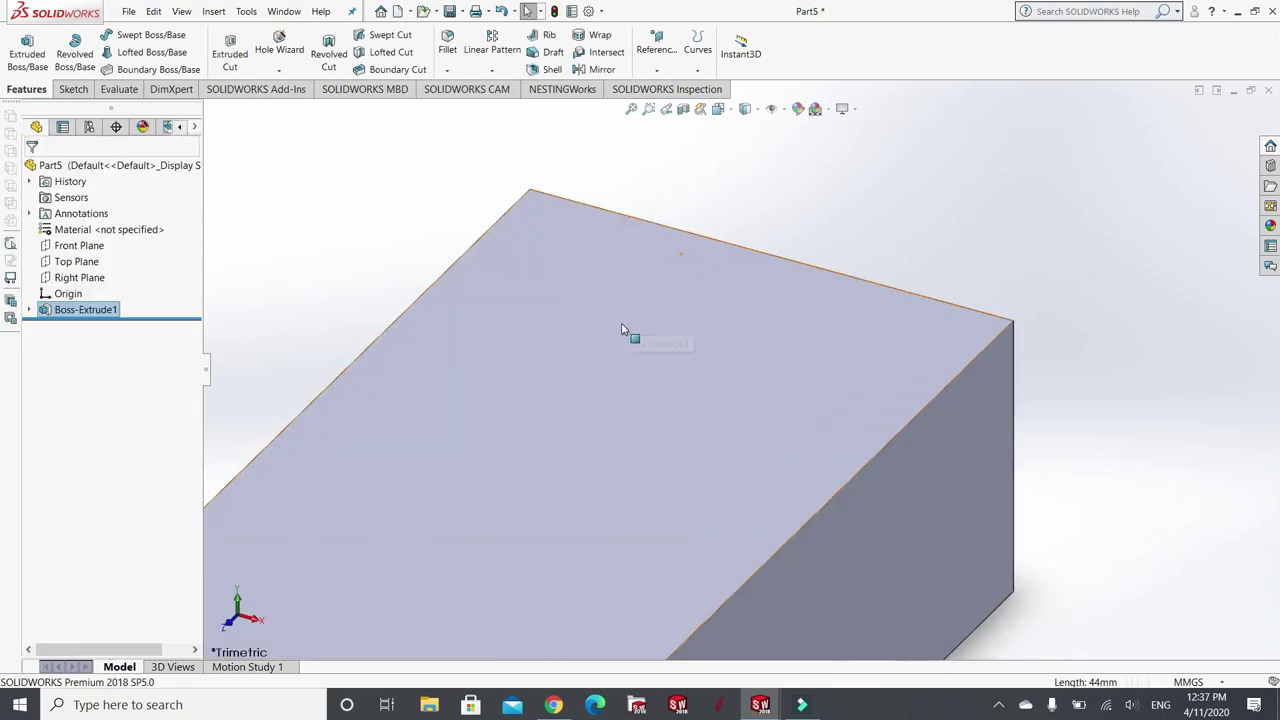
{"action": "scroll", "coordinate": [621, 330], "scroll_direction": "up", "scroll_amount": 5}
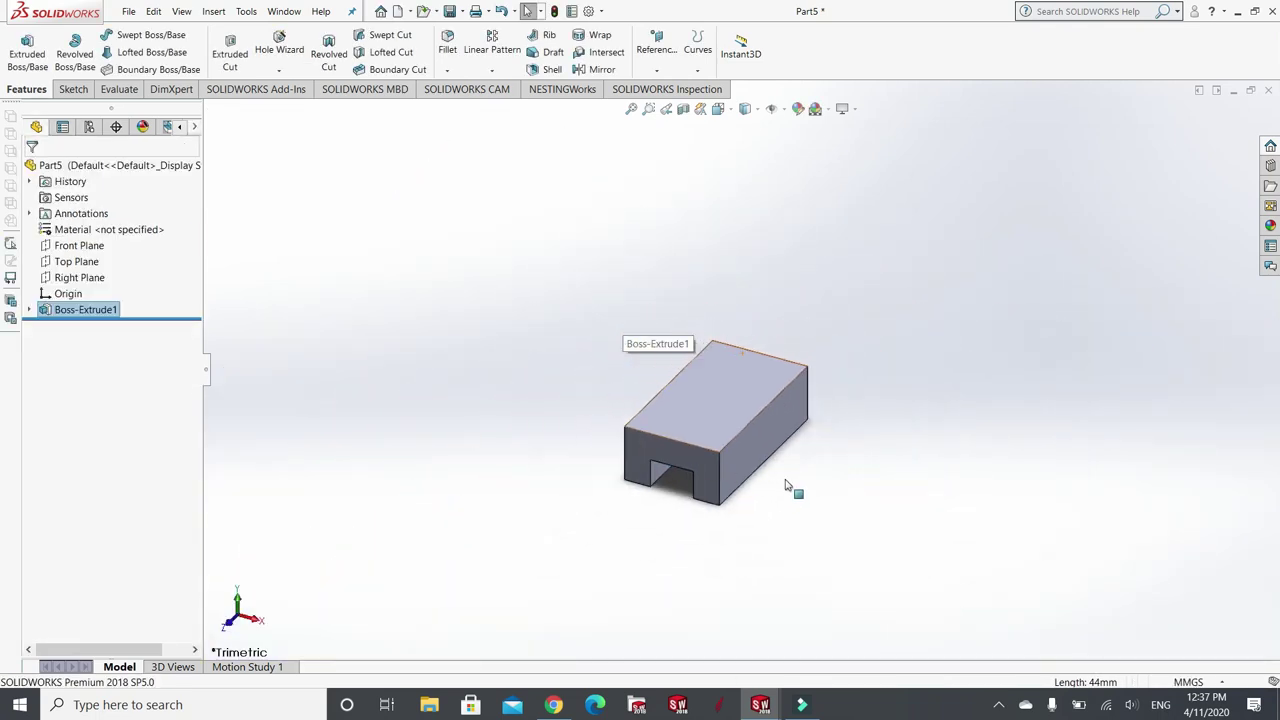
{"action": "scroll", "coordinate": [786, 486], "scroll_direction": "down", "scroll_amount": 5}
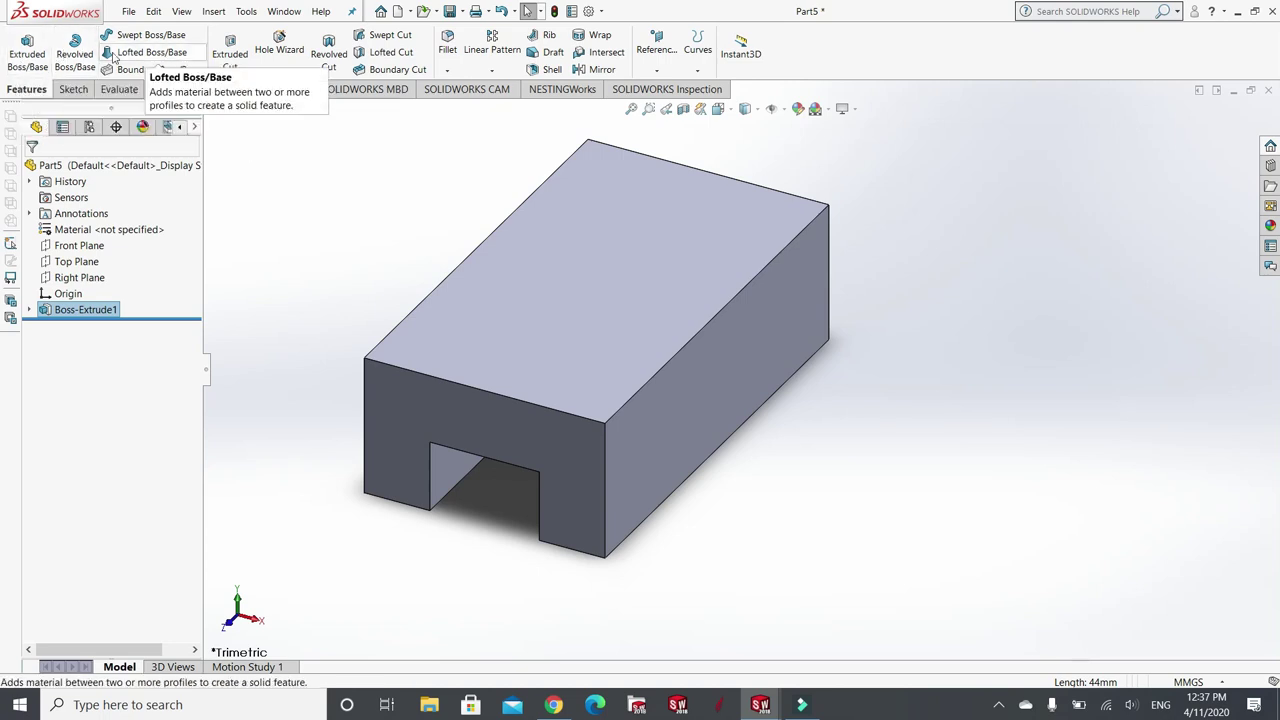
{"action": "left_click", "coordinate": [287, 54]}
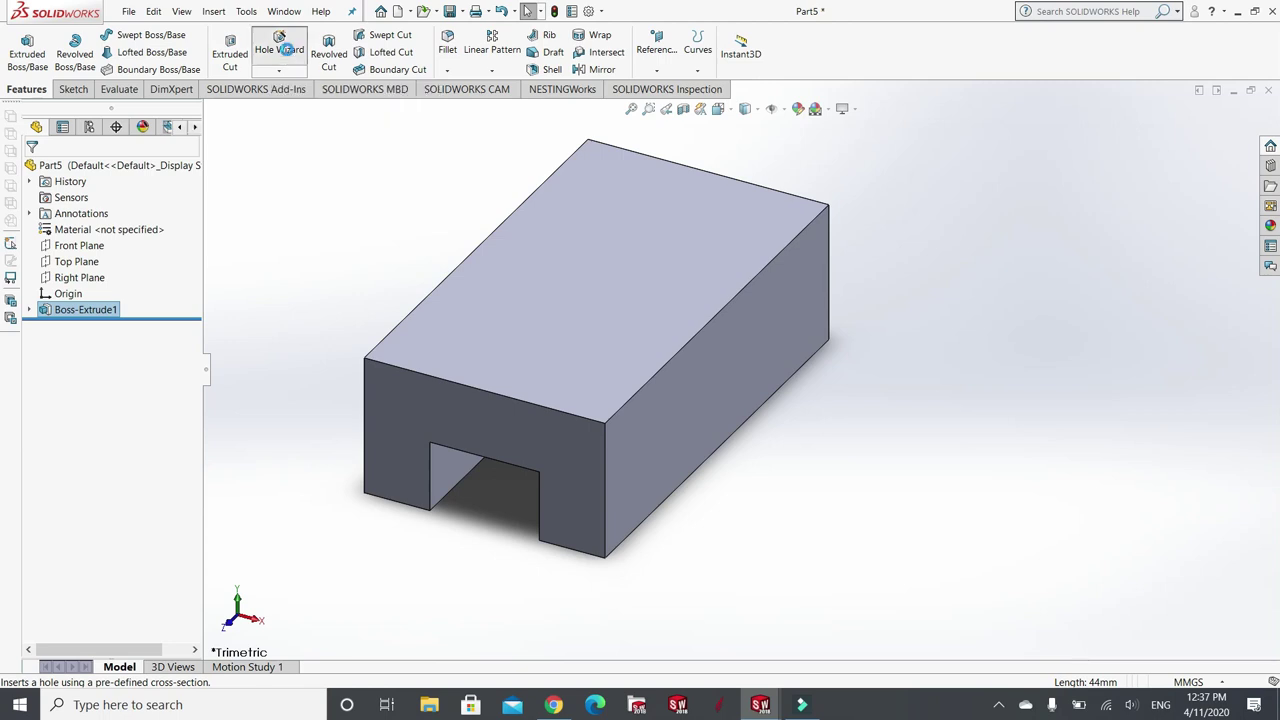
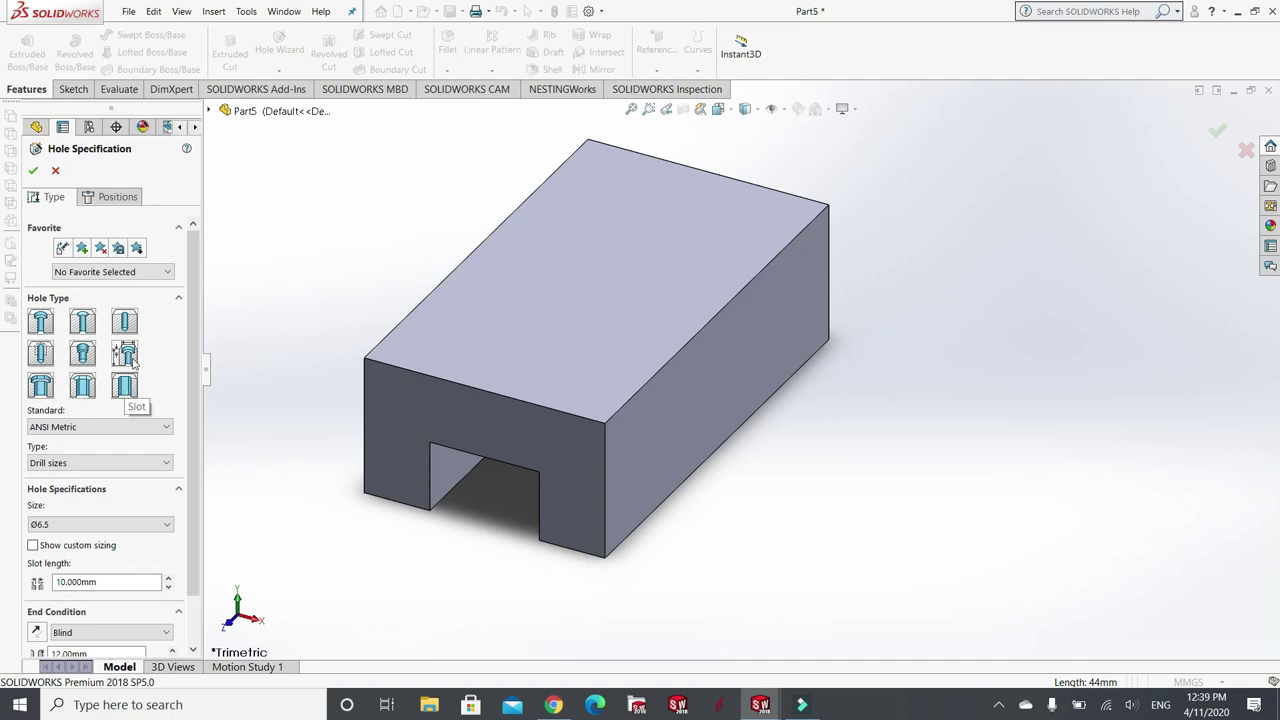
- Switch the hole type from Slot to a simple Hole, keeping ANSI Metric as the standard
{"action": "left_click", "coordinate": [127, 322]}
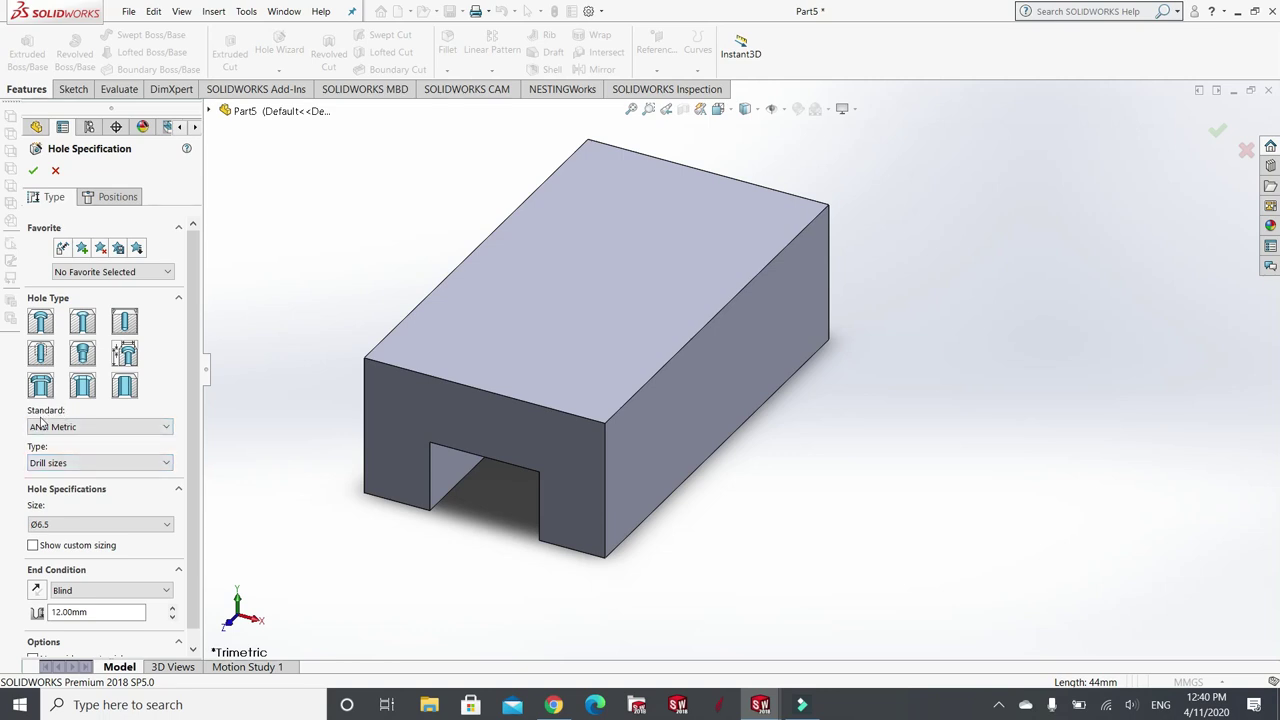
{"action": "left_click", "coordinate": [166, 428]}
{"action": "left_click", "coordinate": [166, 447]}
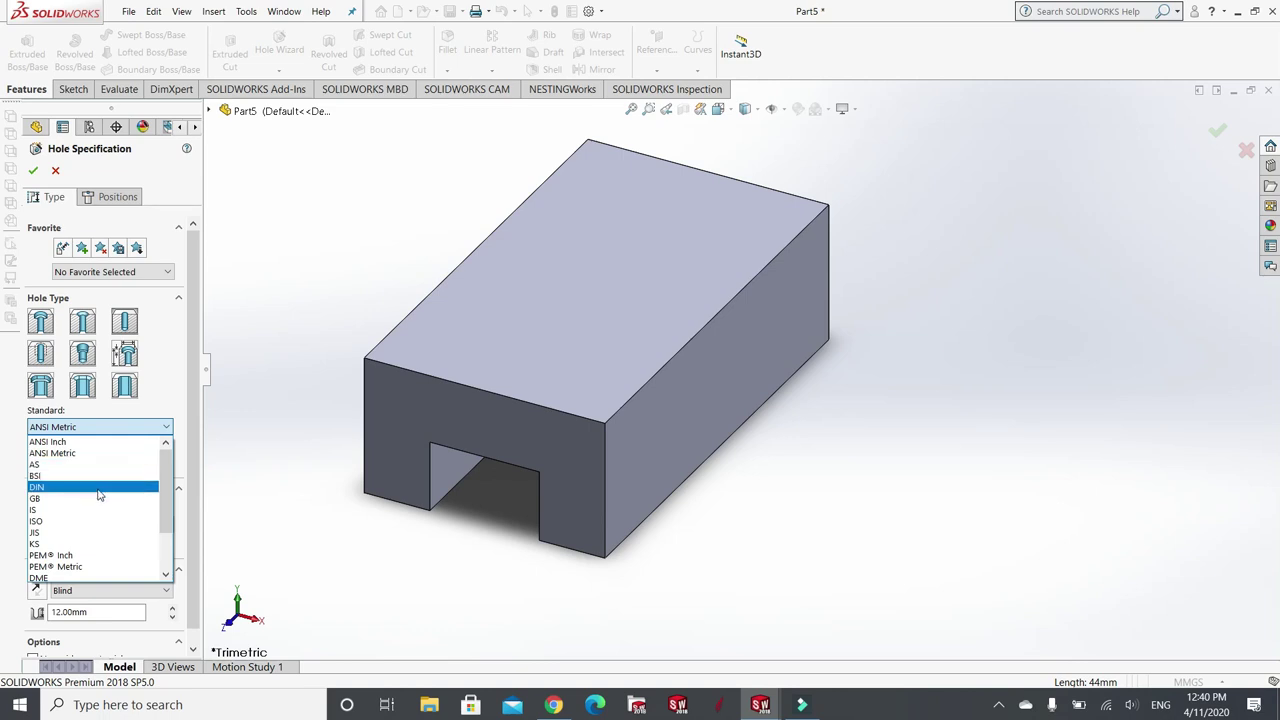
{"action": "scroll", "coordinate": [135, 530], "scroll_direction": "down", "scroll_amount": 2}
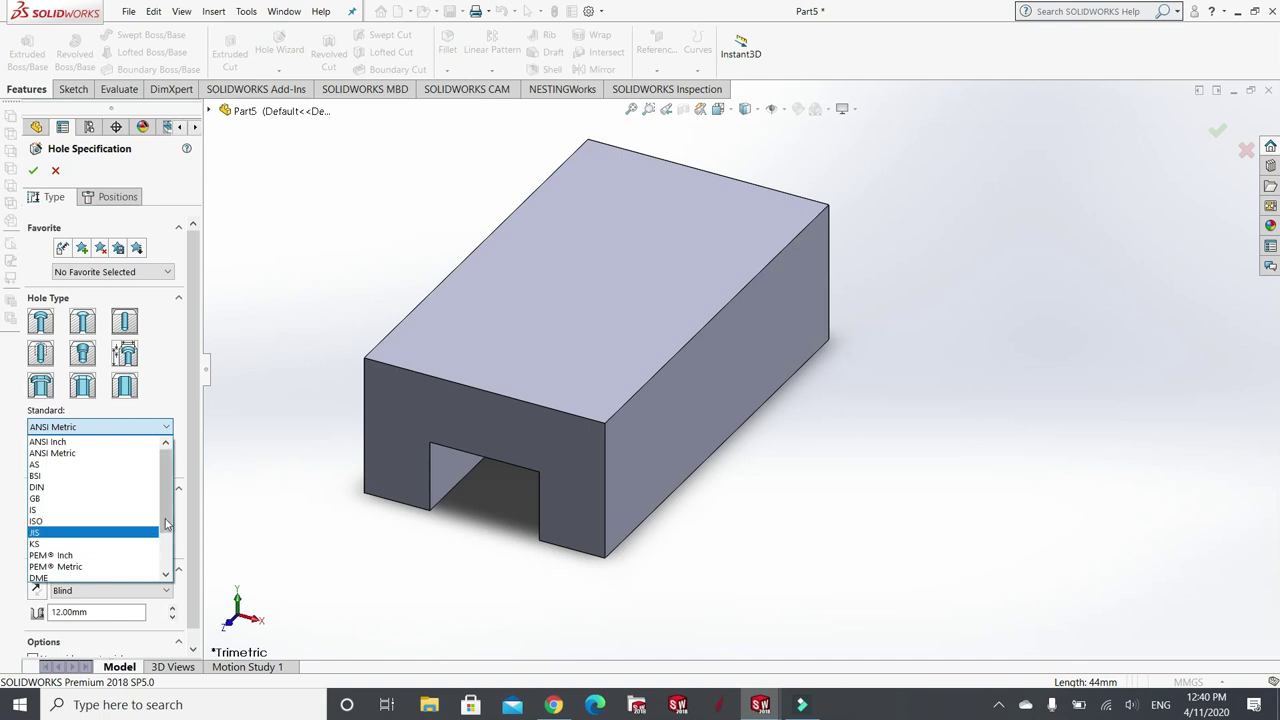
{"action": "left_click_drag", "start_coordinate": [167, 527], "coordinate": [170, 565]}
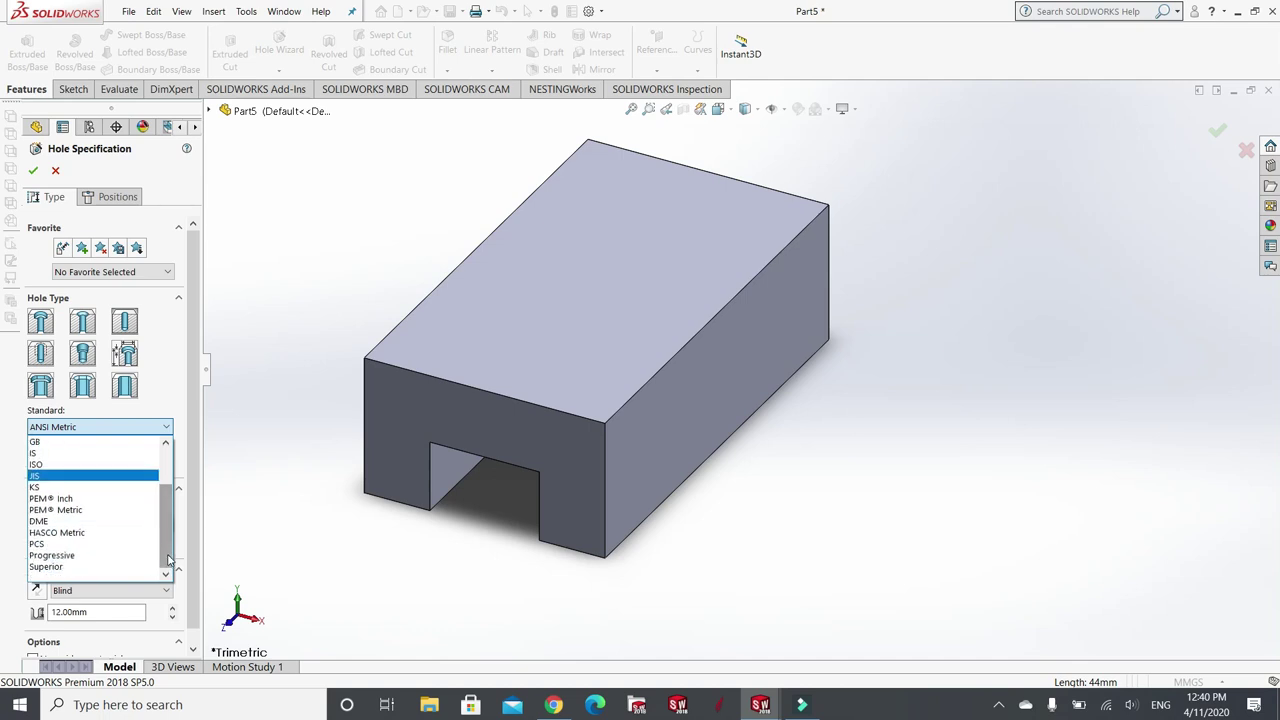
{"action": "left_click_drag", "start_coordinate": [170, 555], "coordinate": [172, 508]}
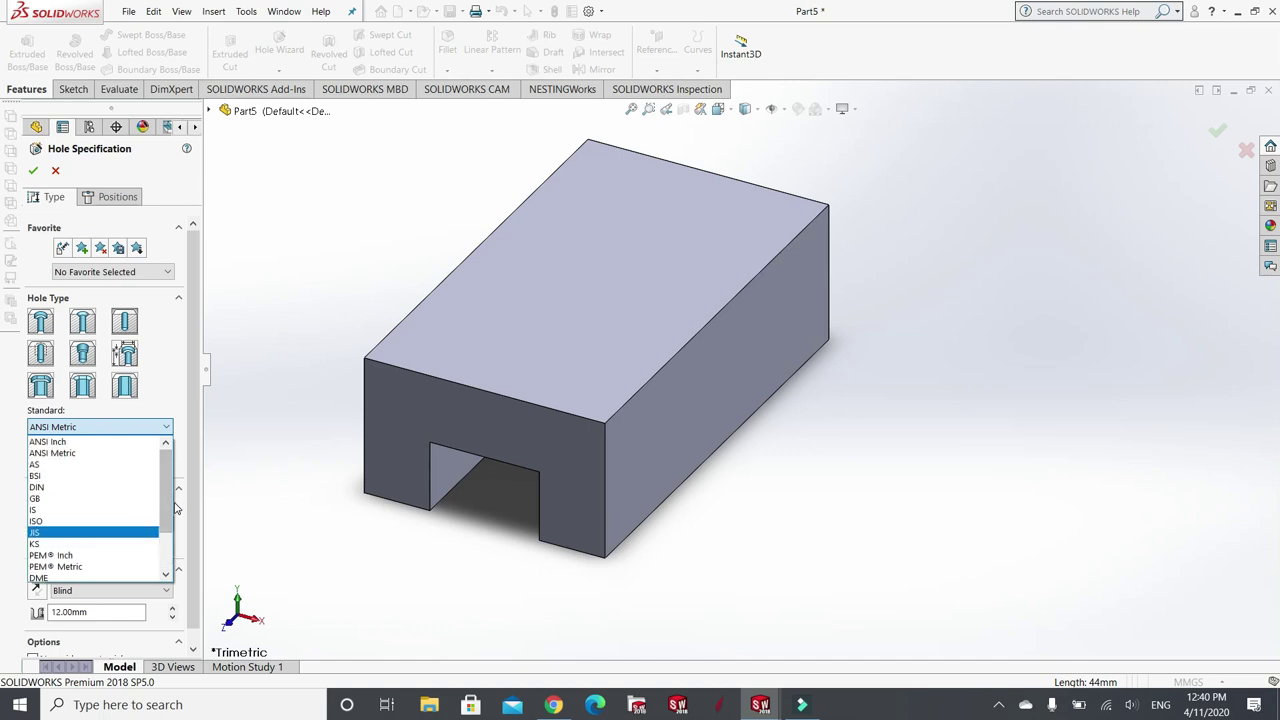
{"action": "left_click", "coordinate": [120, 453]}
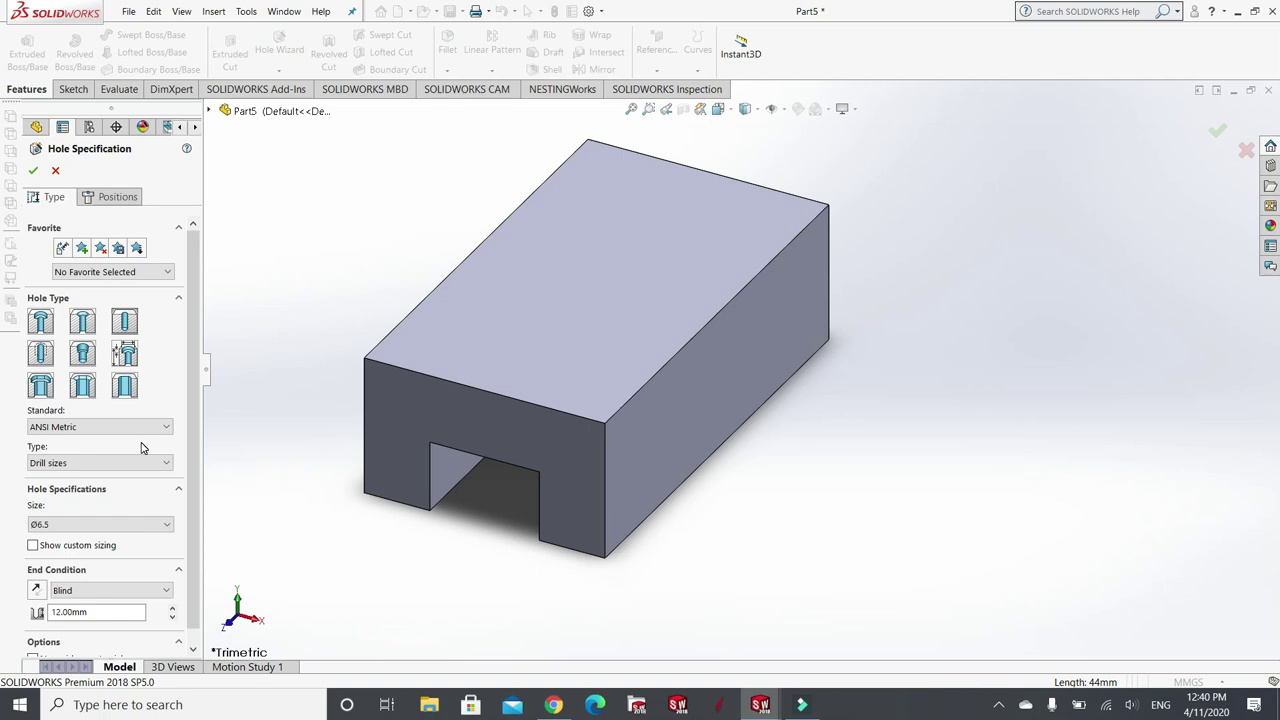
{"action": "left_click", "coordinate": [167, 462]}
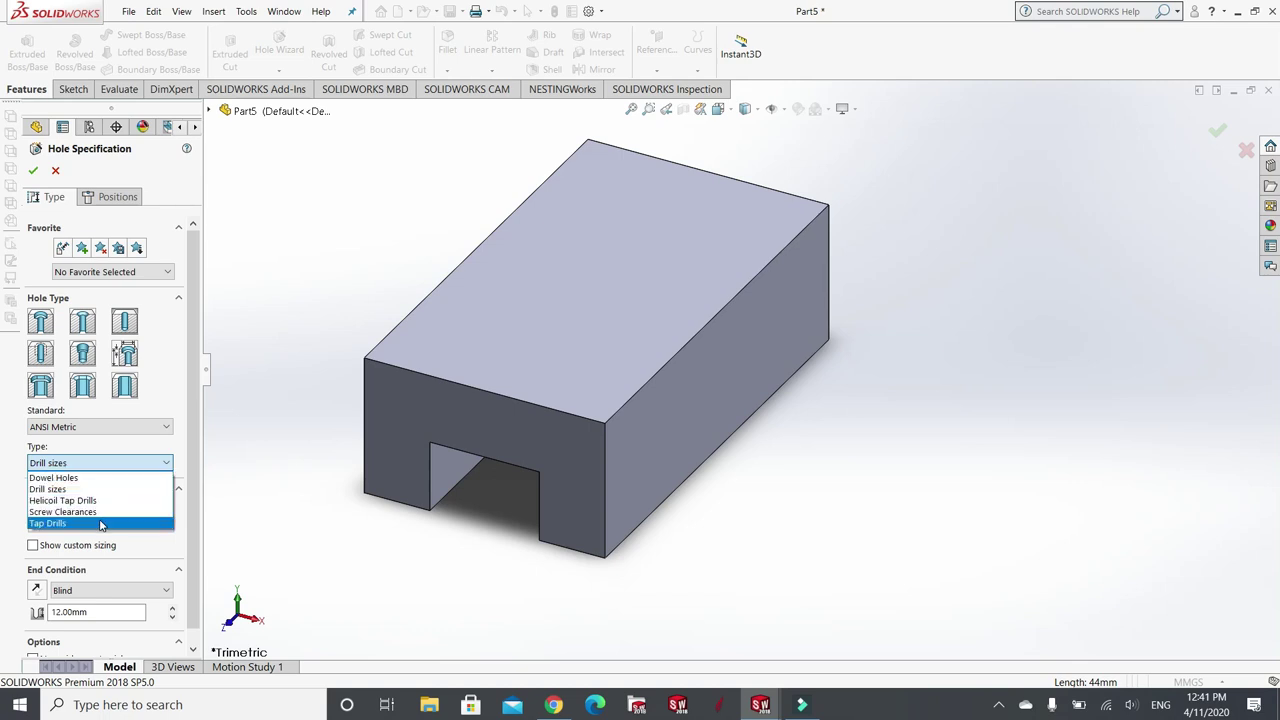
- Keep Drill sizes as the hole type and view the HGH-CA/HGH-HA datasheet in Chrome
{"action": "left_click", "coordinate": [55, 490]}
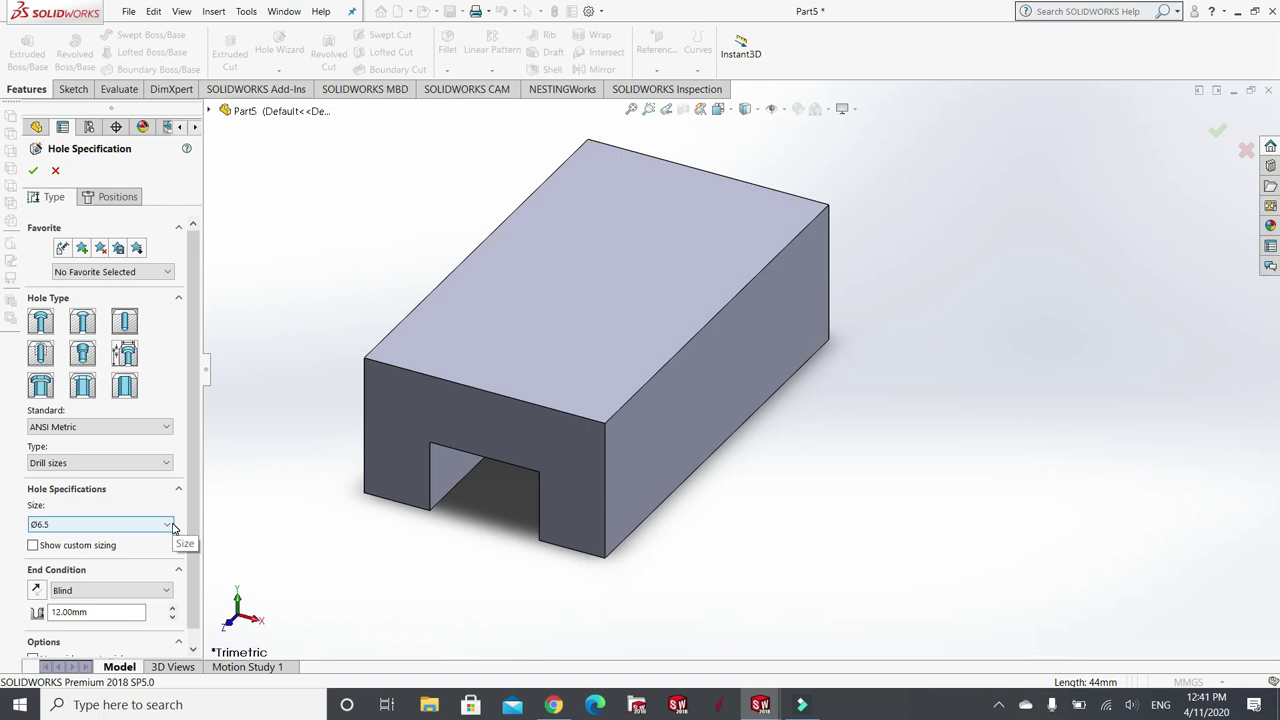
{"action": "left_click", "coordinate": [553, 705]}
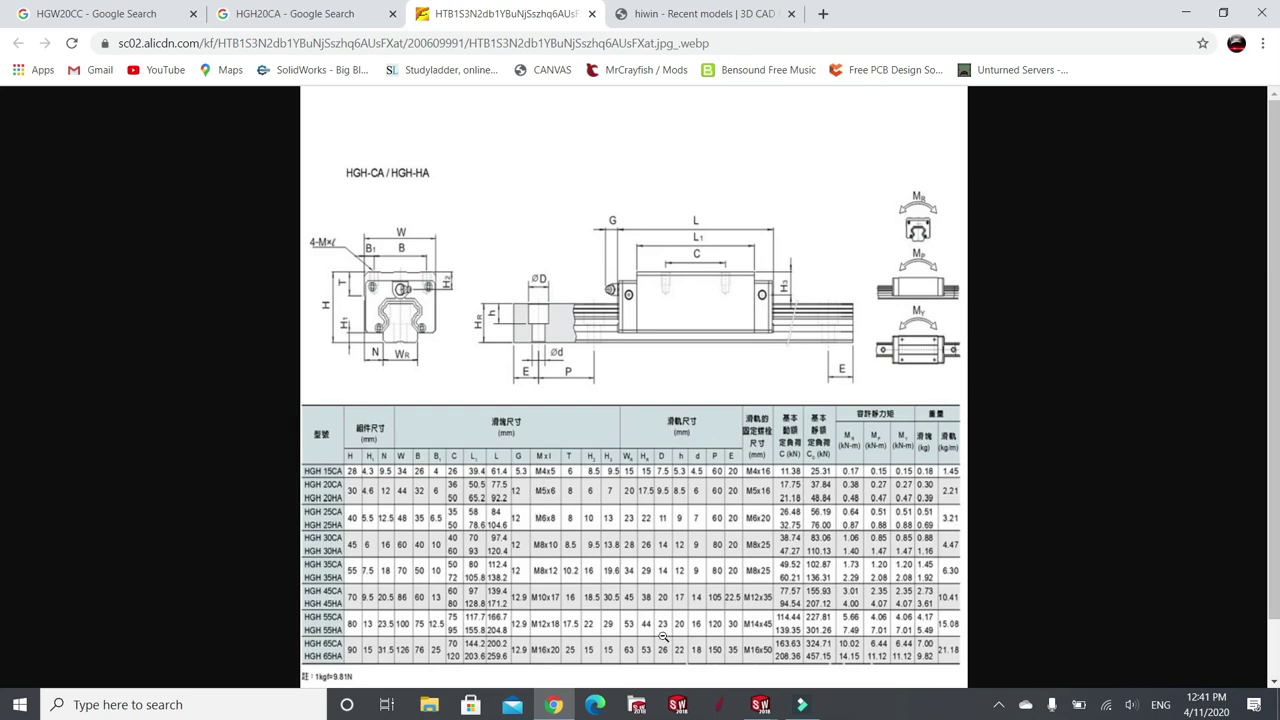
- Back in Part5, change the hole's drill size from Ø6.5 to Ø6.0
{"action": "mouse_move", "coordinate": [760, 705]}
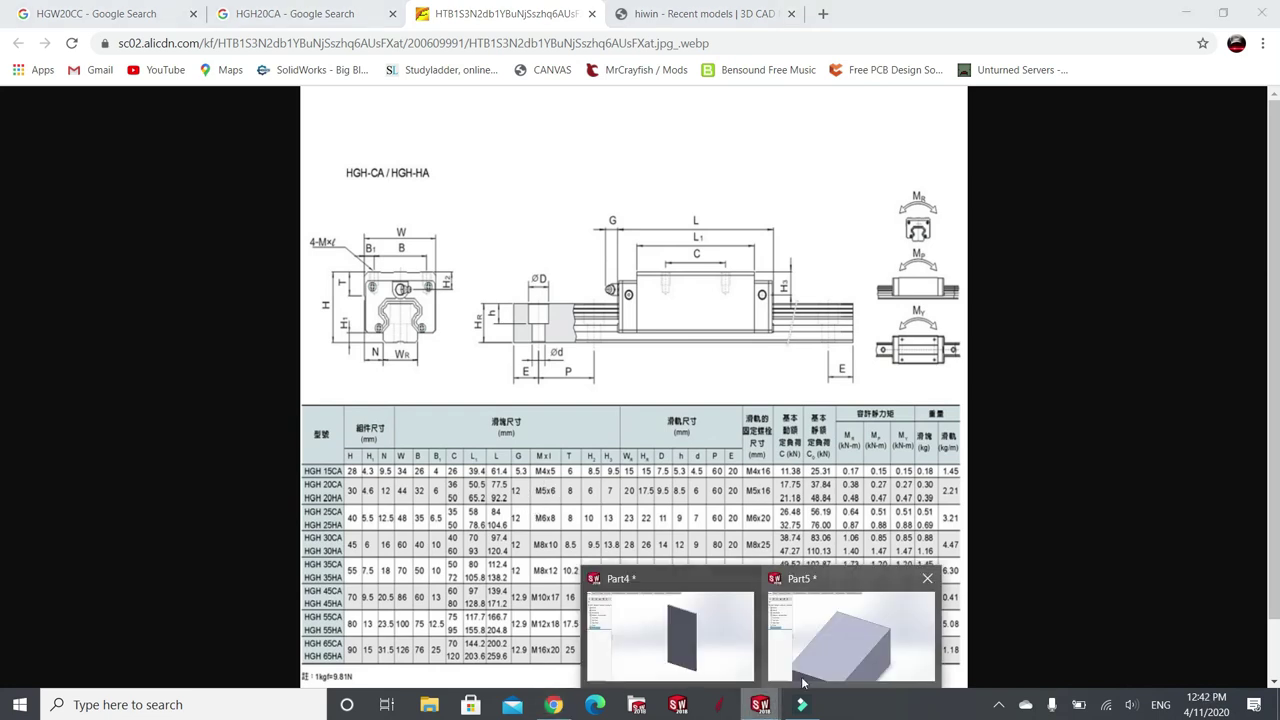
{"action": "left_click", "coordinate": [817, 588]}
{"action": "left_click", "coordinate": [423, 363]}
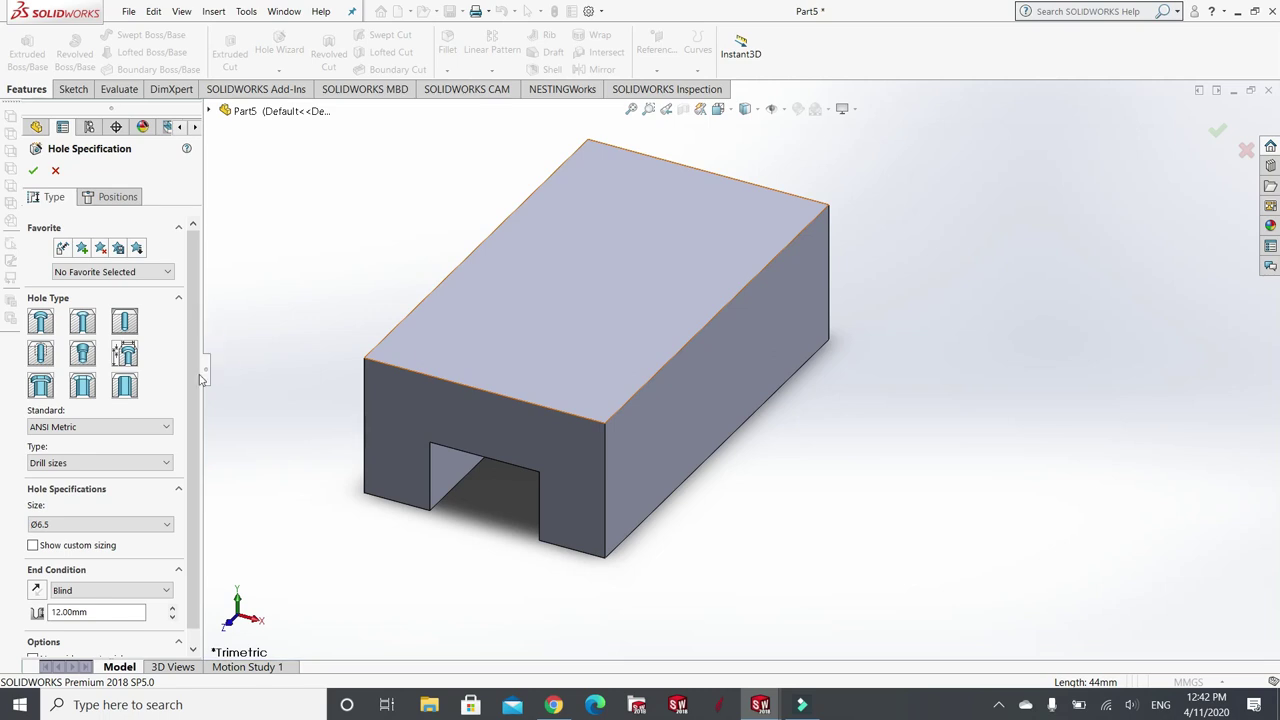
{"action": "left_click", "coordinate": [166, 524]}
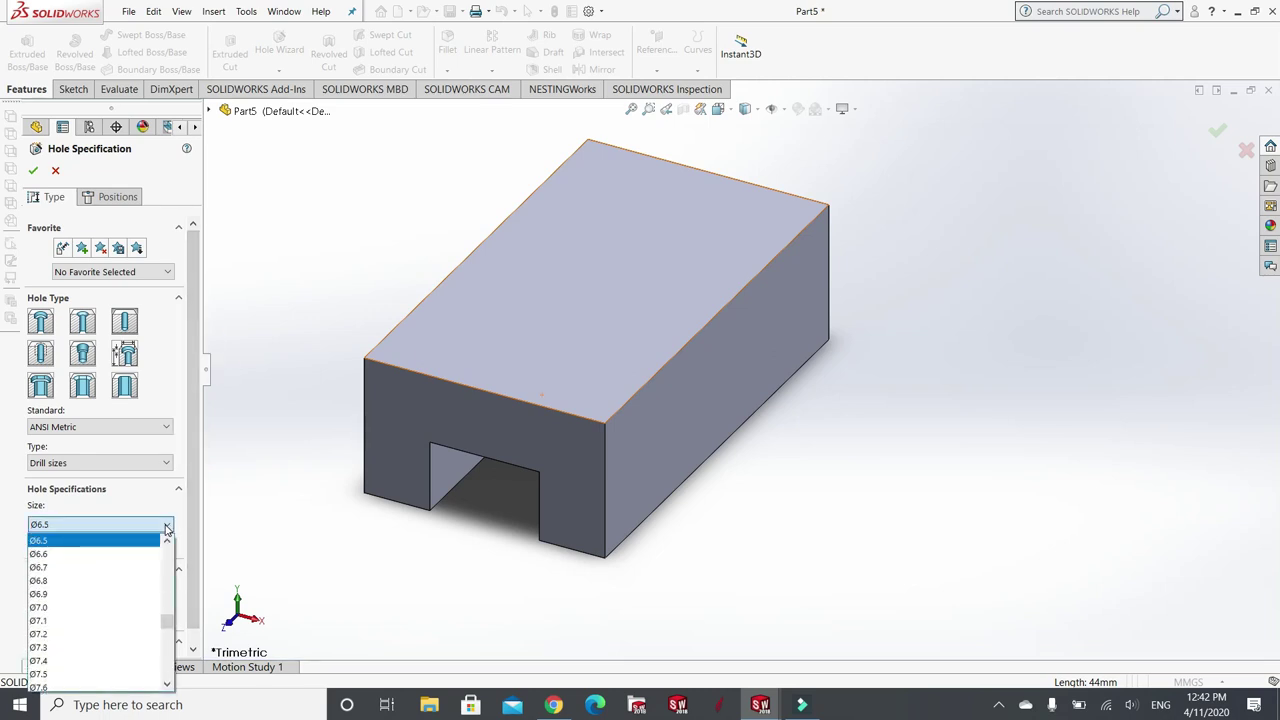
{"action": "left_click", "coordinate": [167, 542]}
{"action": "left_click", "coordinate": [167, 542]}
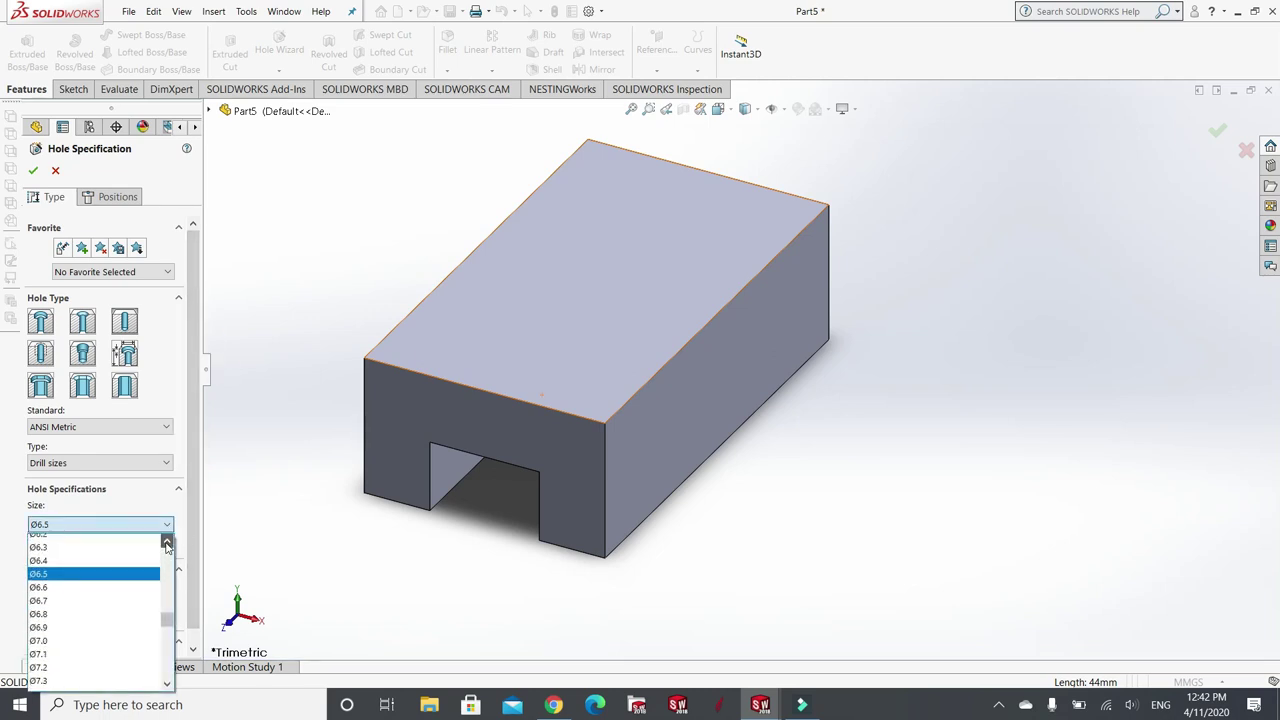
{"action": "left_click", "coordinate": [167, 542]}
{"action": "left_click", "coordinate": [167, 542]}
{"action": "left_click", "coordinate": [167, 542]}
{"action": "left_click", "coordinate": [150, 541]}
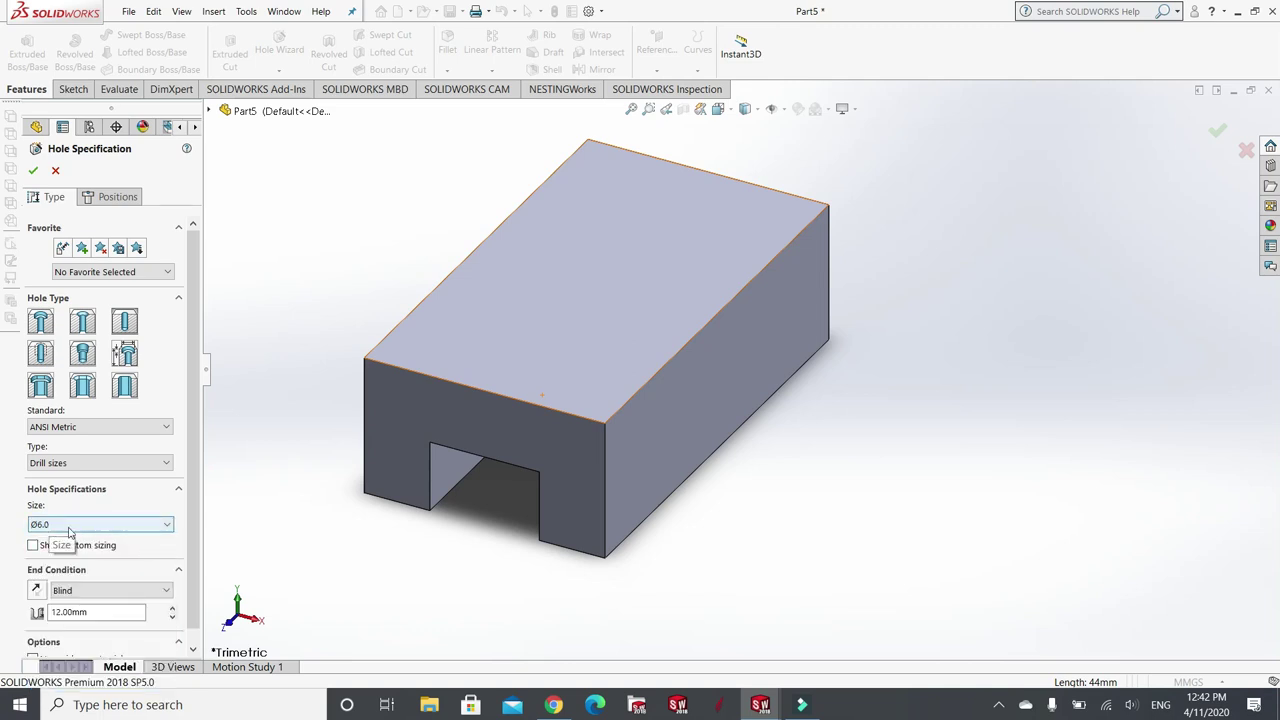
{"action": "scroll", "coordinate": [80, 570], "scroll_direction": "down", "scroll_amount": 1}
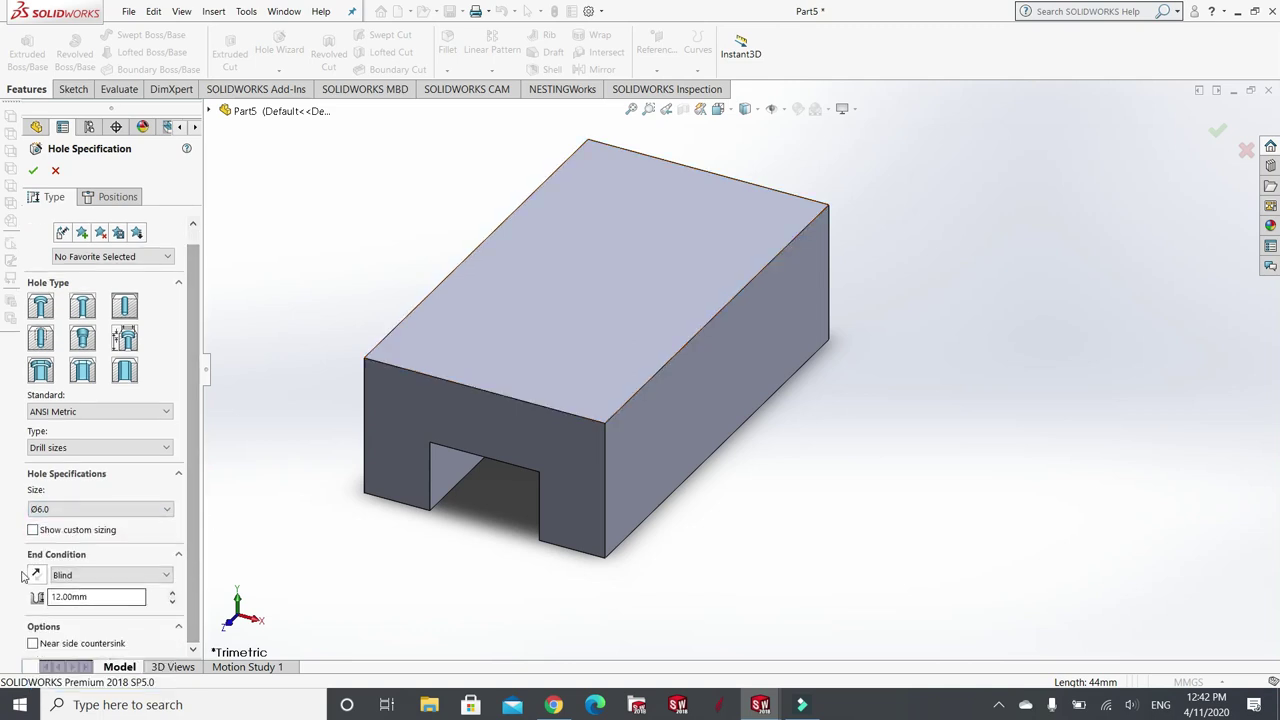
{"action": "left_click", "coordinate": [166, 577]}
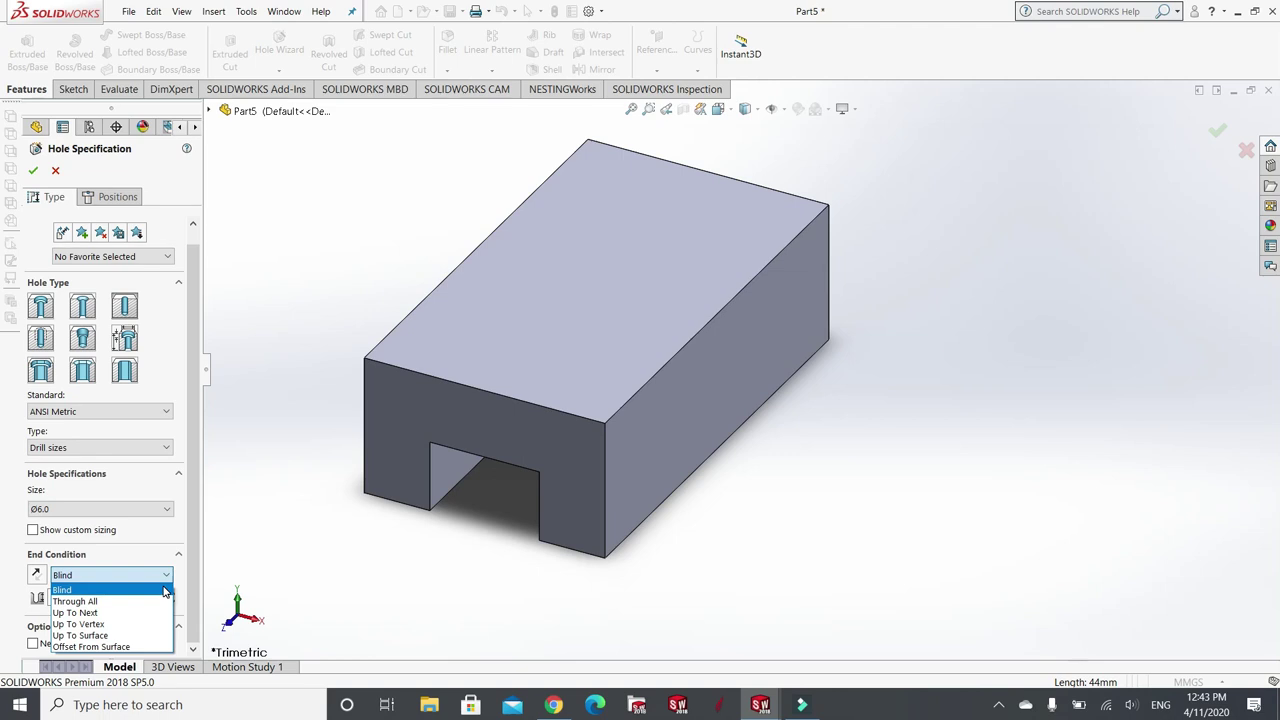
- Keep the hole Blind and set its depth to 6.0 mm after rechecking the datasheet
{"action": "left_click", "coordinate": [165, 591]}
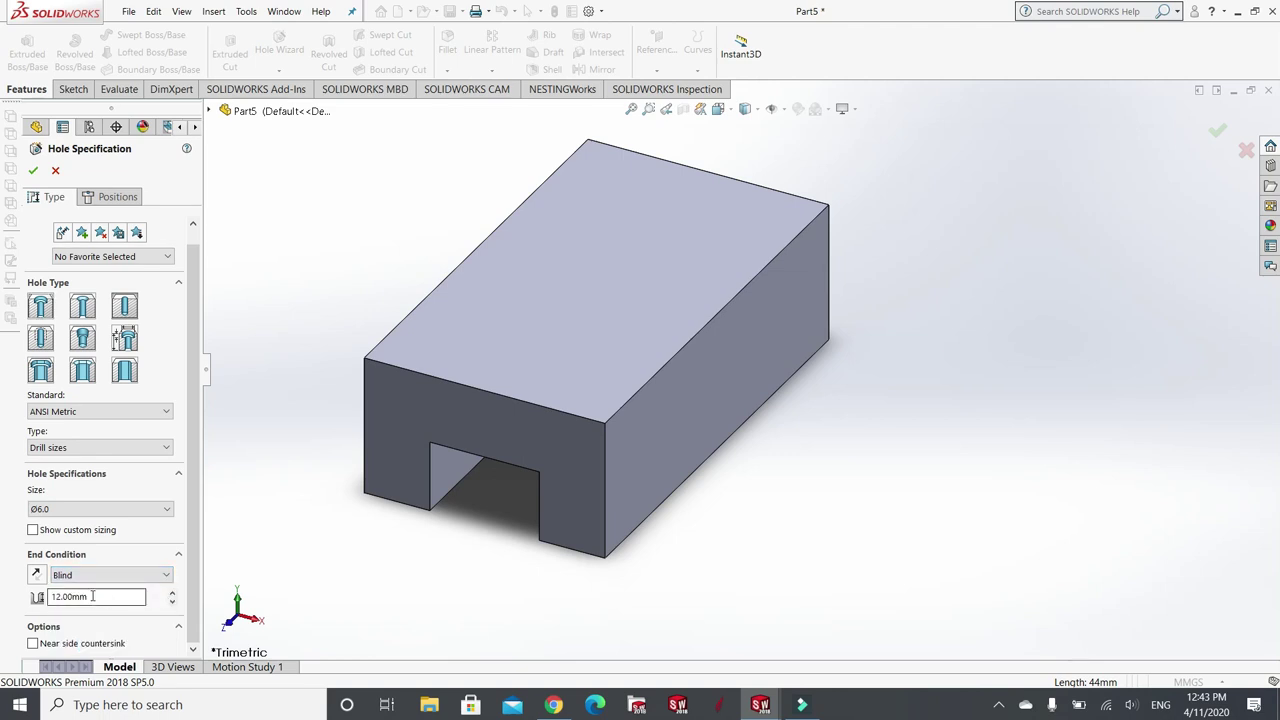
{"action": "left_click", "coordinate": [552, 706]}
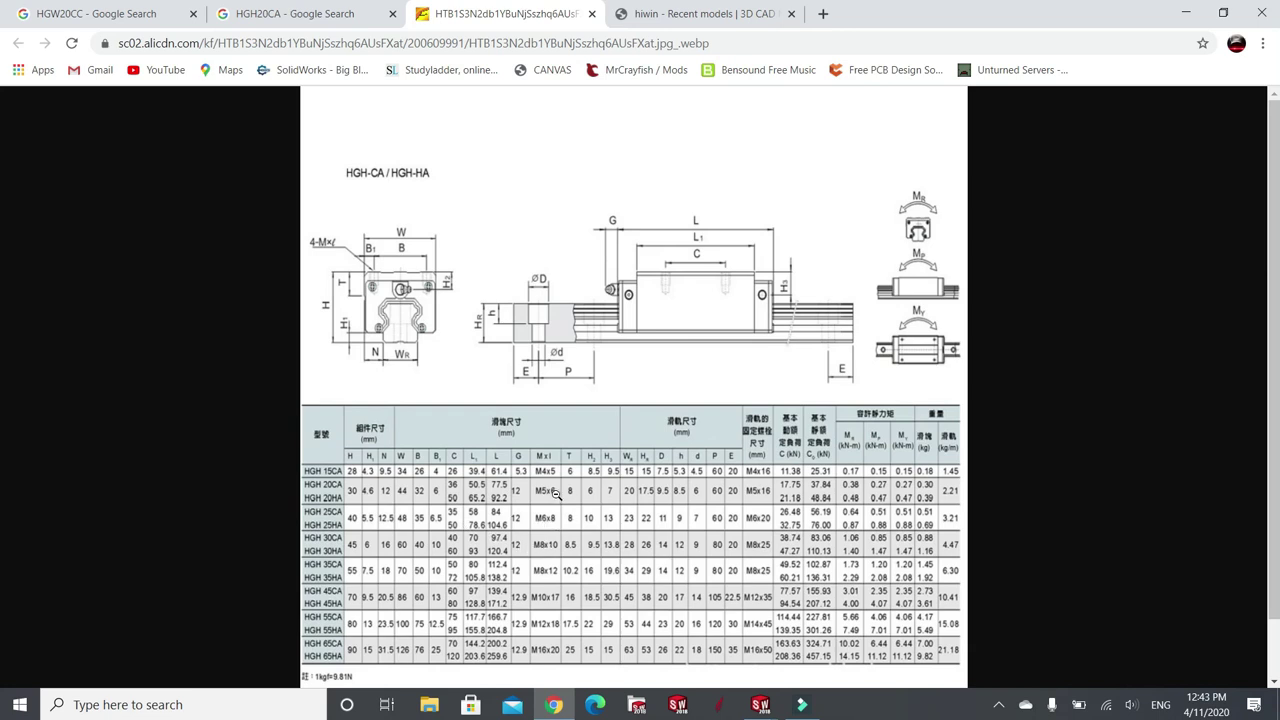
{"action": "mouse_move", "coordinate": [760, 704]}
{"action": "left_click", "coordinate": [830, 650]}
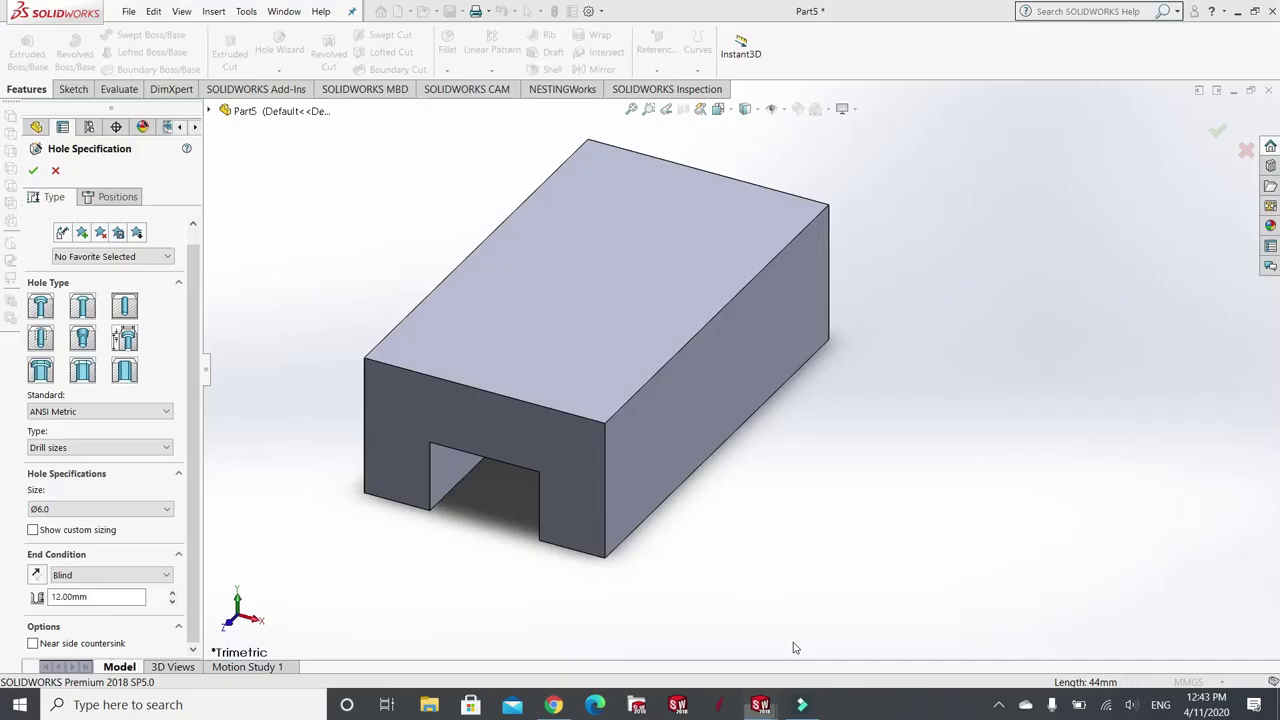
{"action": "double_click", "coordinate": [91, 597]}
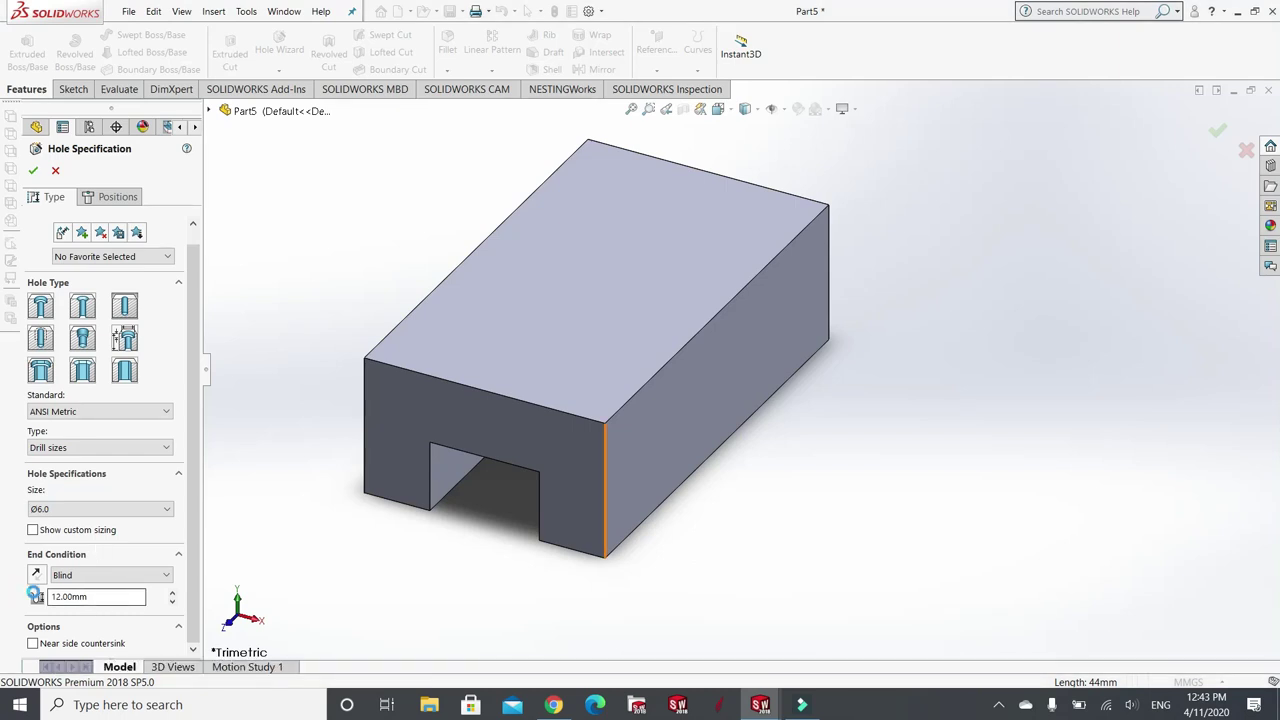
{"action": "type", "text": "6.0"}
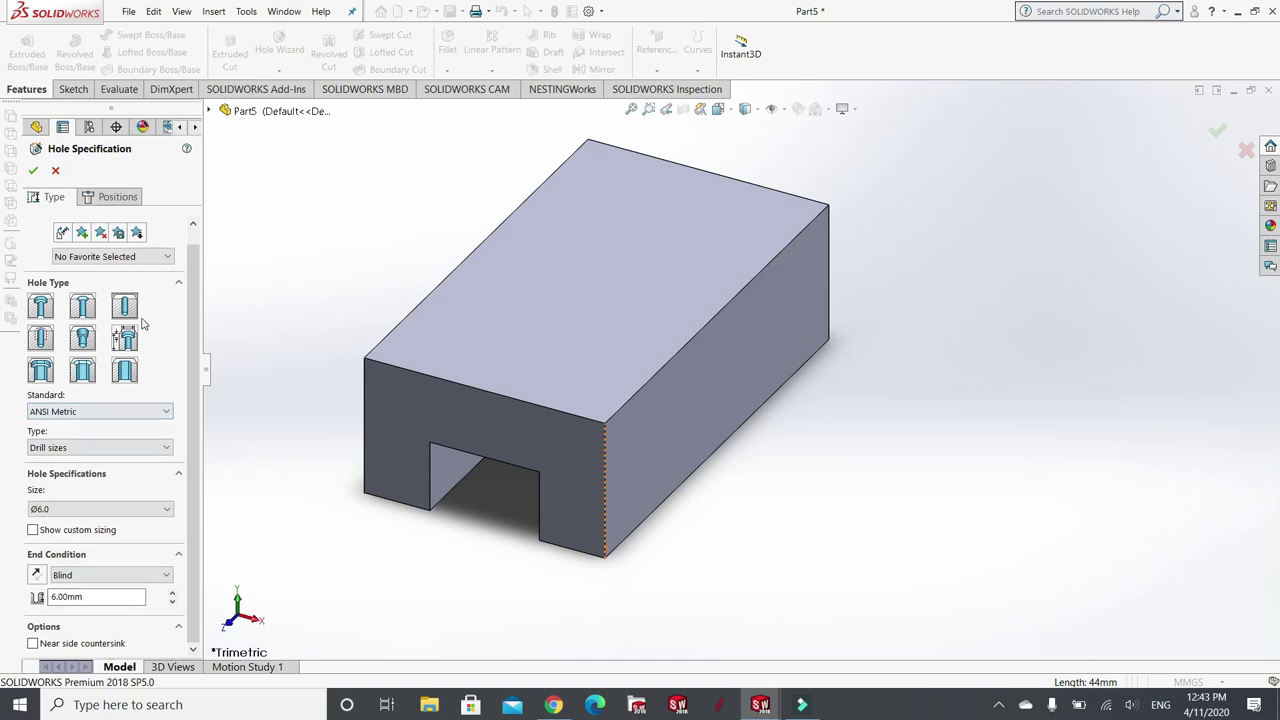
{"action": "left_click", "coordinate": [117, 199]}
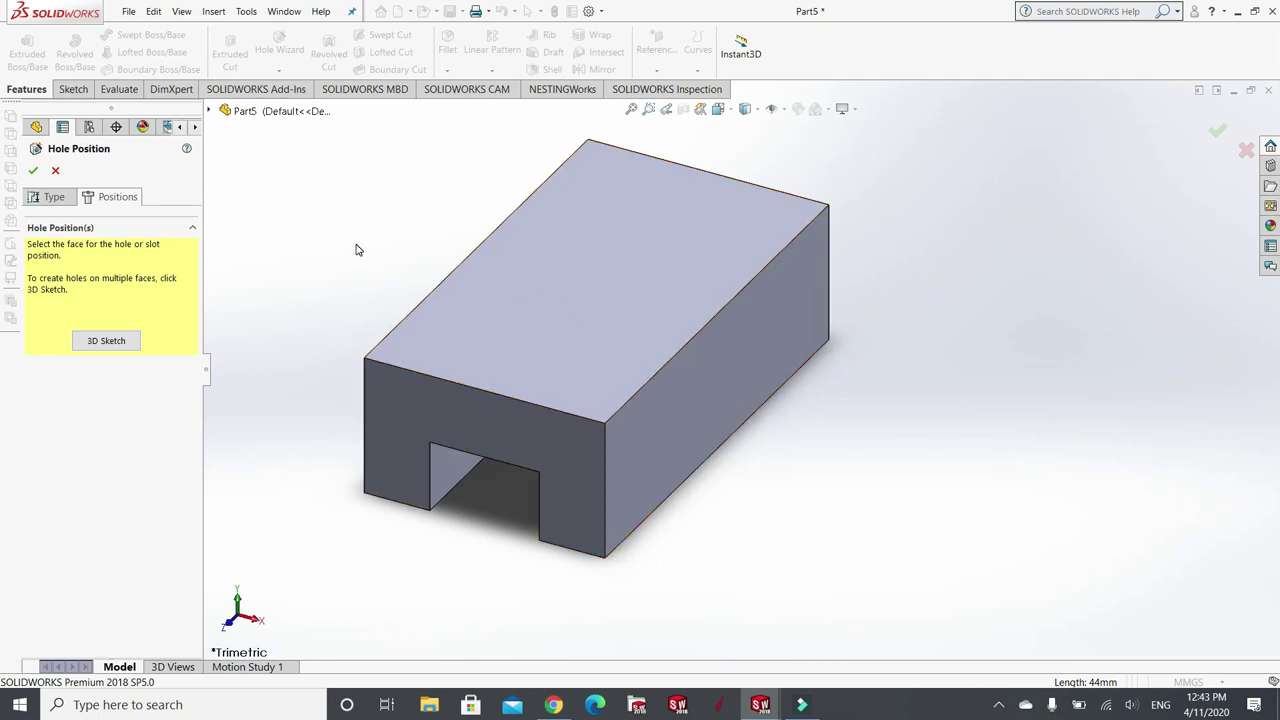
- Place one Ø6.0 hole near the left edge of the top face, undoing the extra point
{"action": "left_click", "coordinate": [492, 330]}
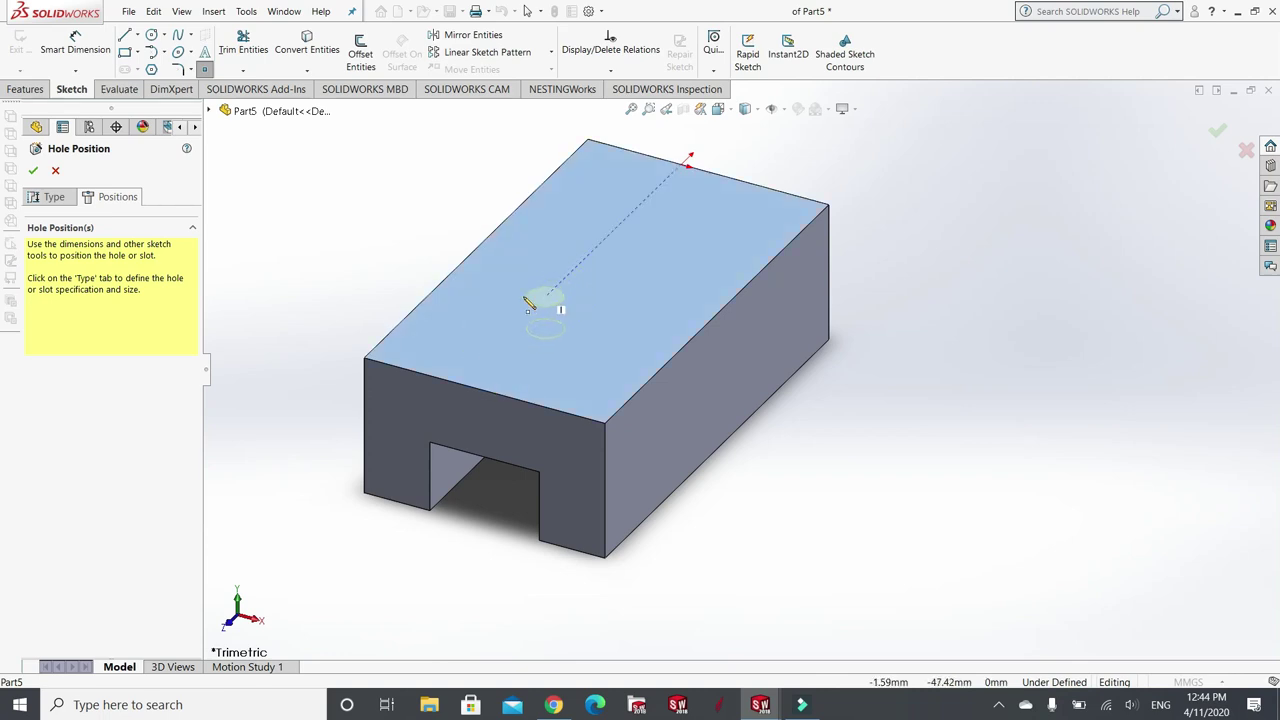
{"action": "left_click", "coordinate": [455, 320]}
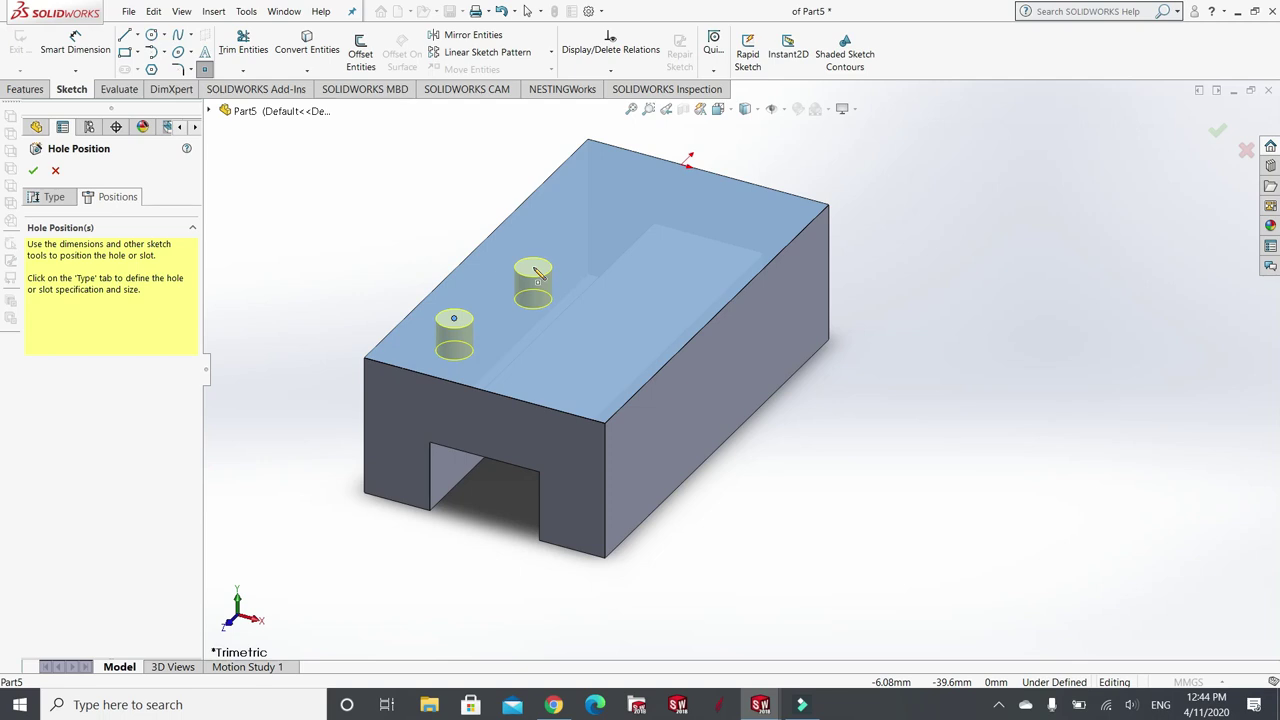
{"action": "key", "text": "ctrl+z"}
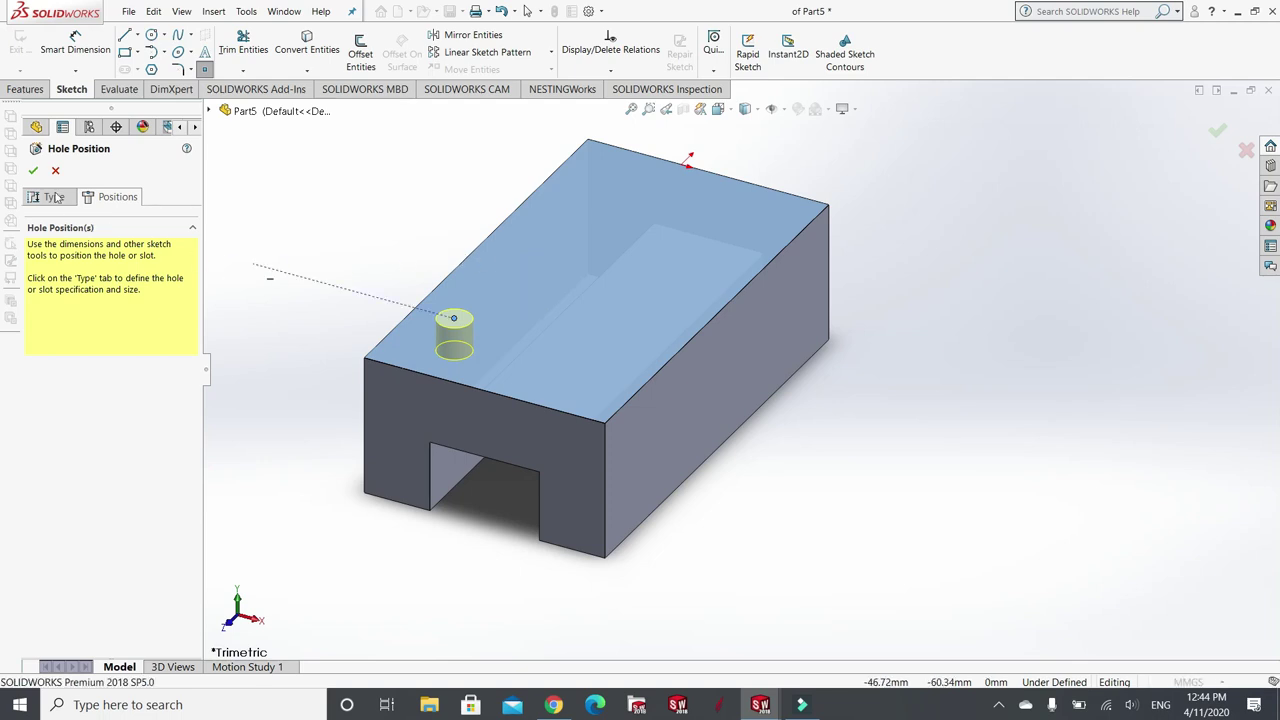
{"action": "key", "text": "Return"}
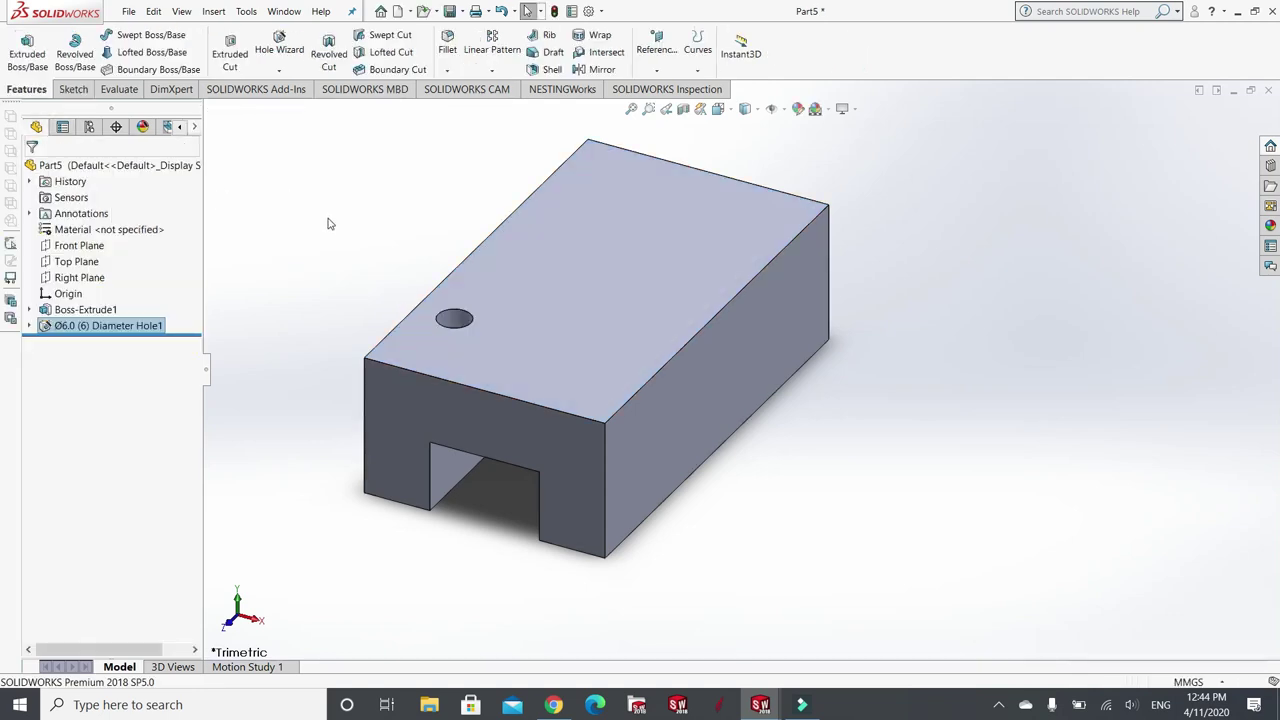
{"action": "left_click", "coordinate": [268, 52]}
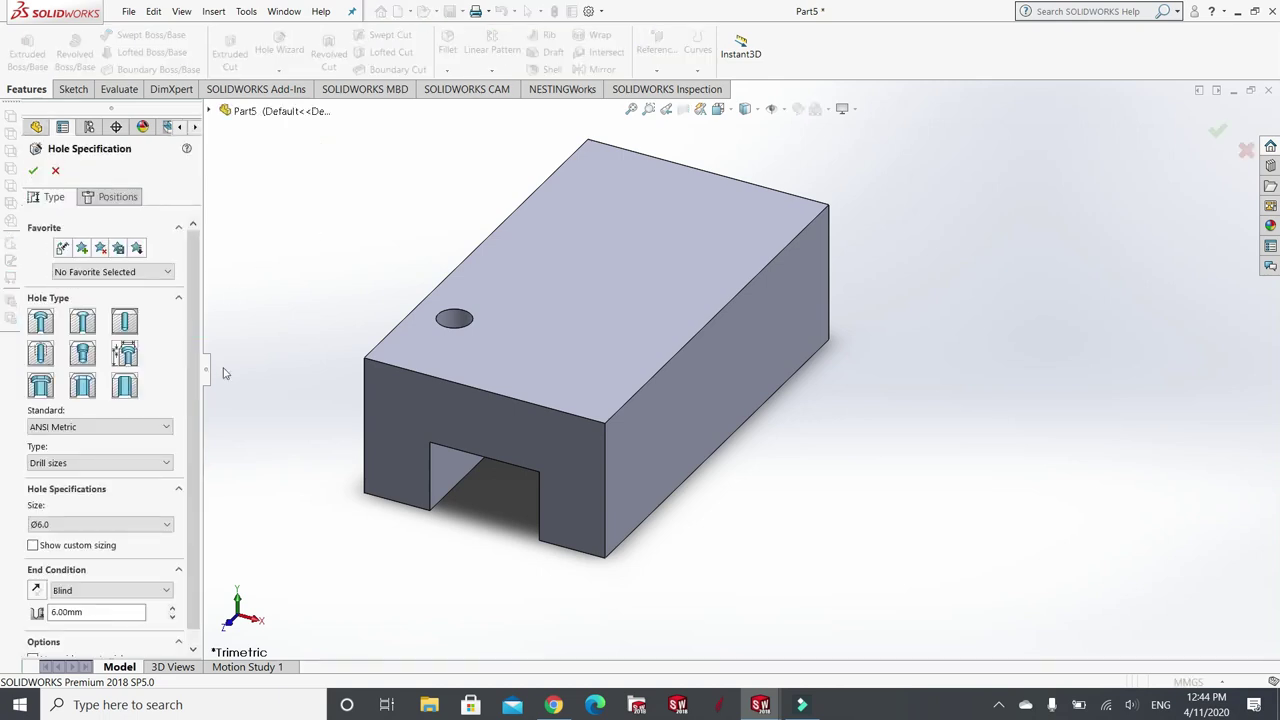
- Place a second Ø6.0 hole near the far end of the top face
{"action": "left_click", "coordinate": [117, 198]}
{"action": "left_click", "coordinate": [576, 206]}
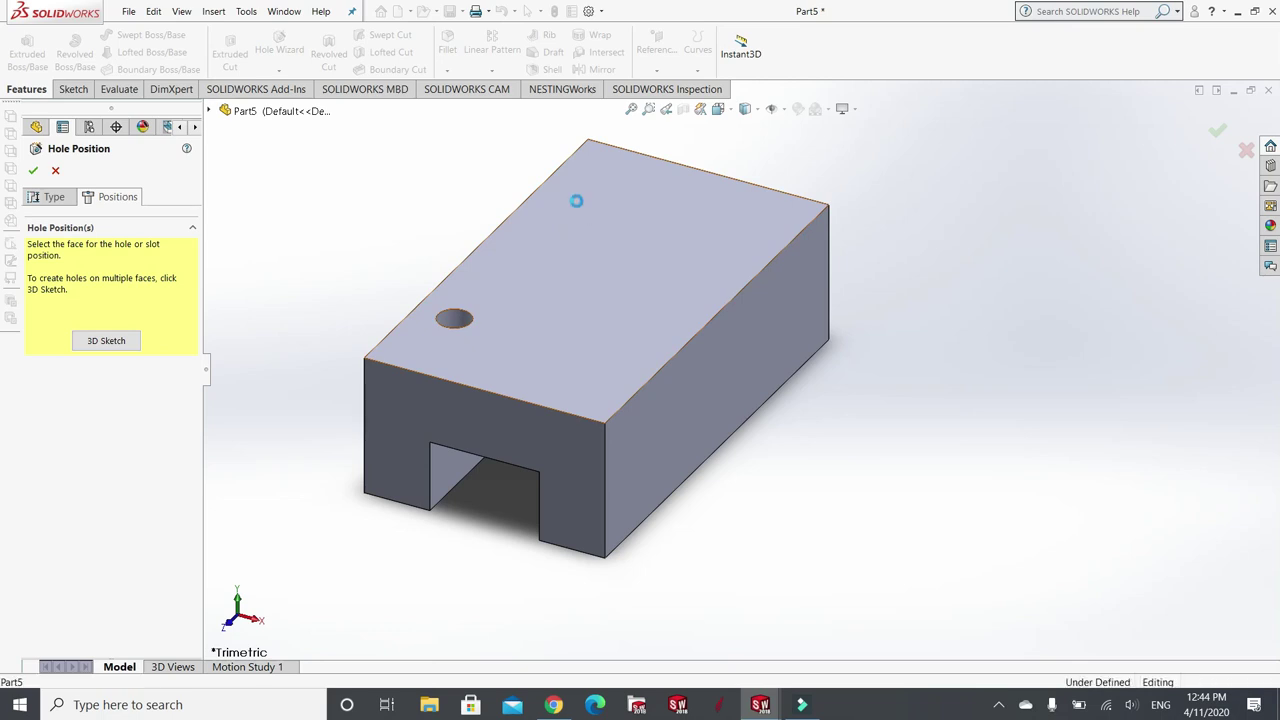
{"action": "left_click", "coordinate": [572, 202]}
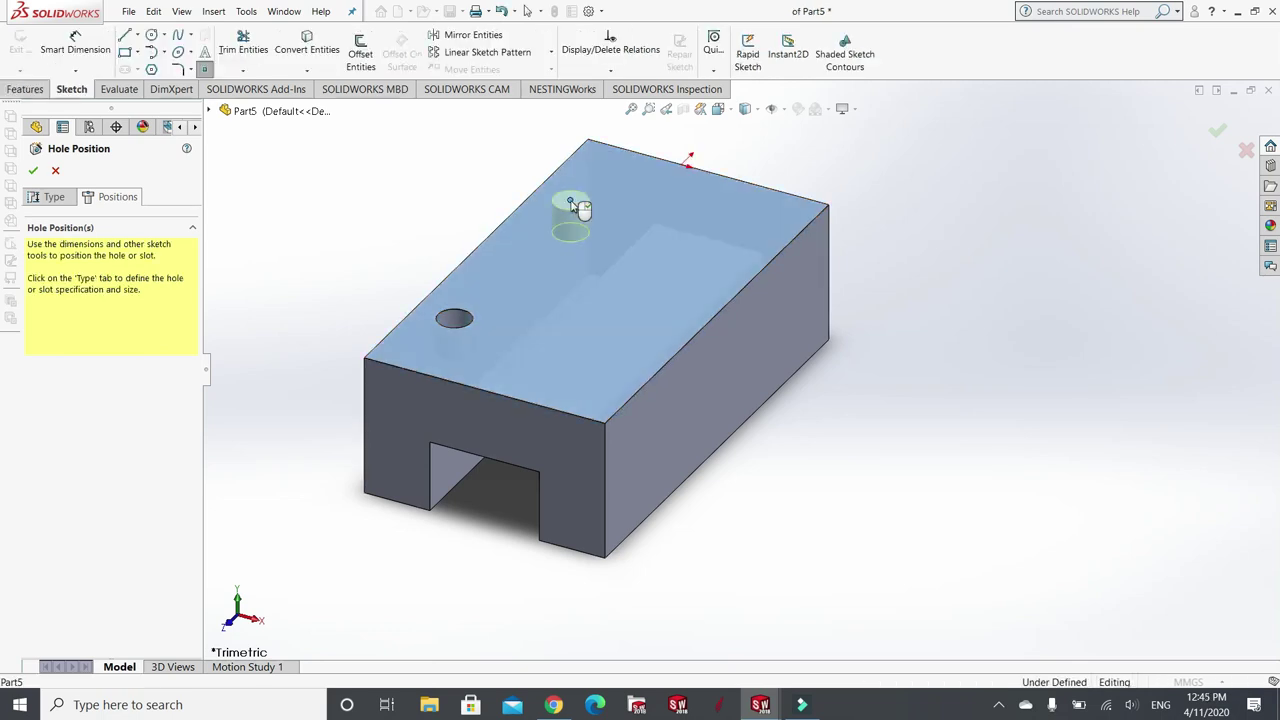
{"action": "left_click", "coordinate": [496, 248]}
{"action": "left_click", "coordinate": [30, 172]}
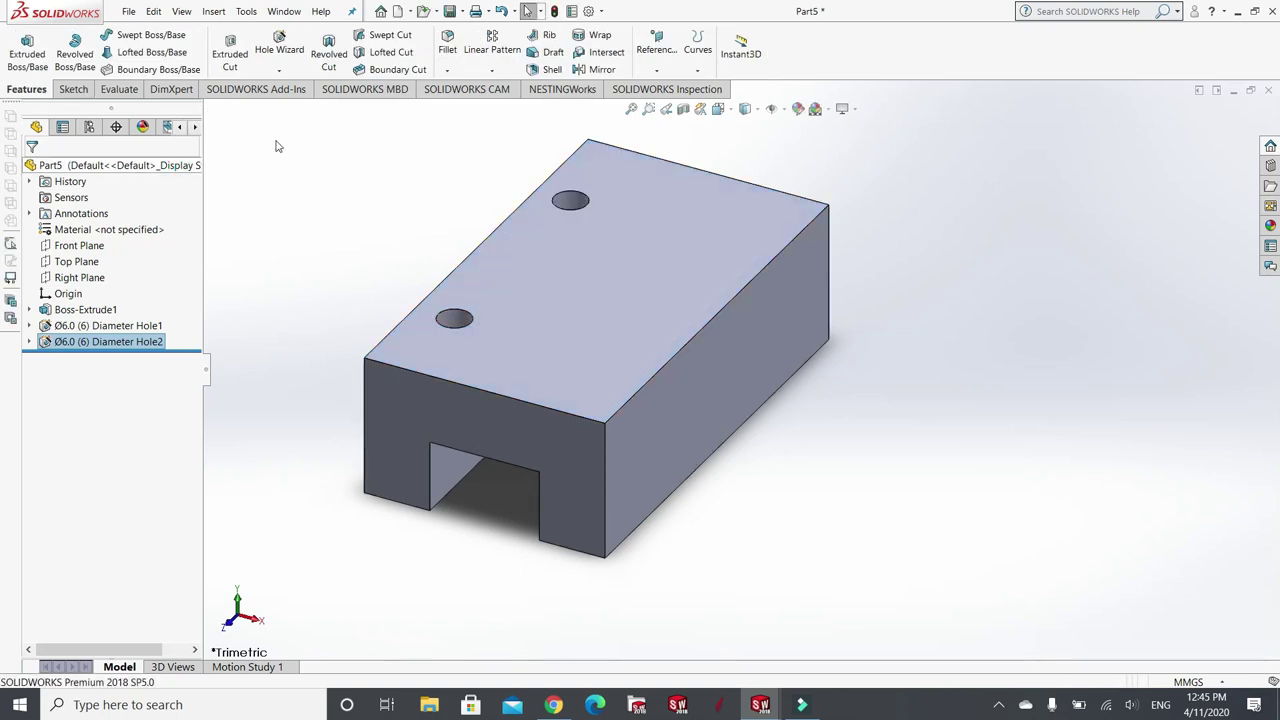
- Add a third Ø6.0 hole, Diameter Hole3, near the front of the top face
{"action": "left_click", "coordinate": [279, 40]}
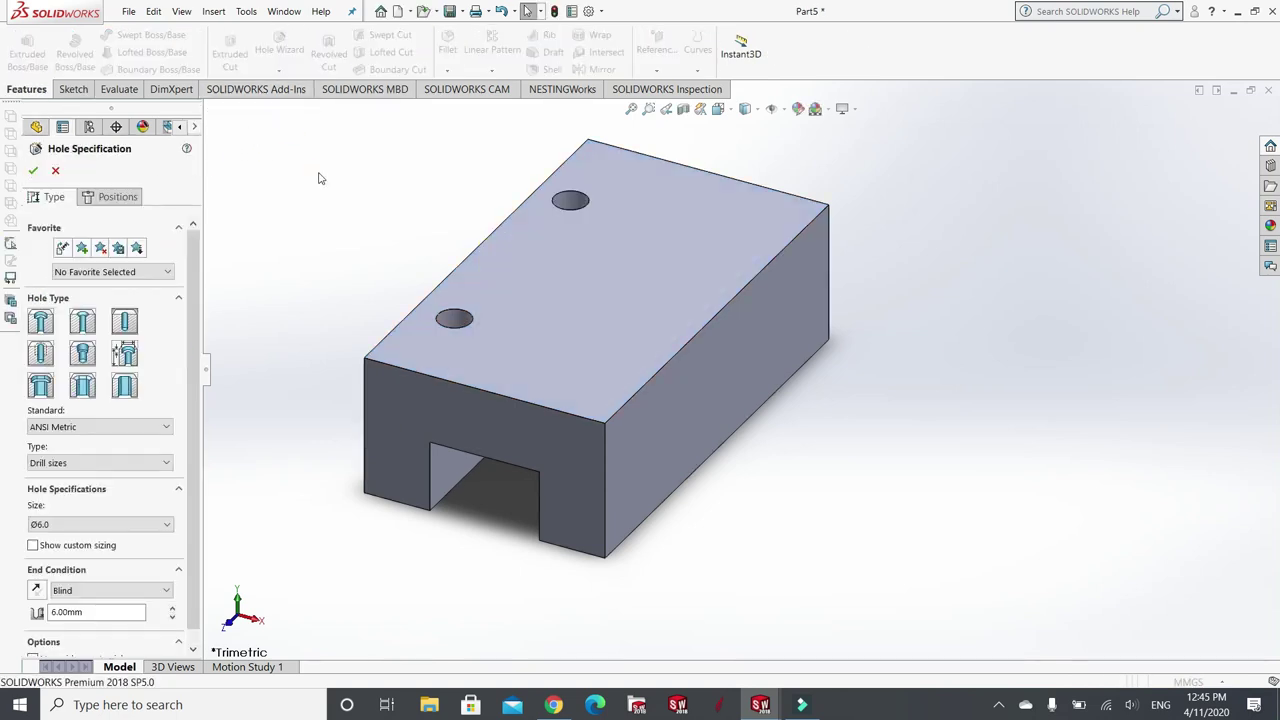
{"action": "left_click", "coordinate": [95, 199]}
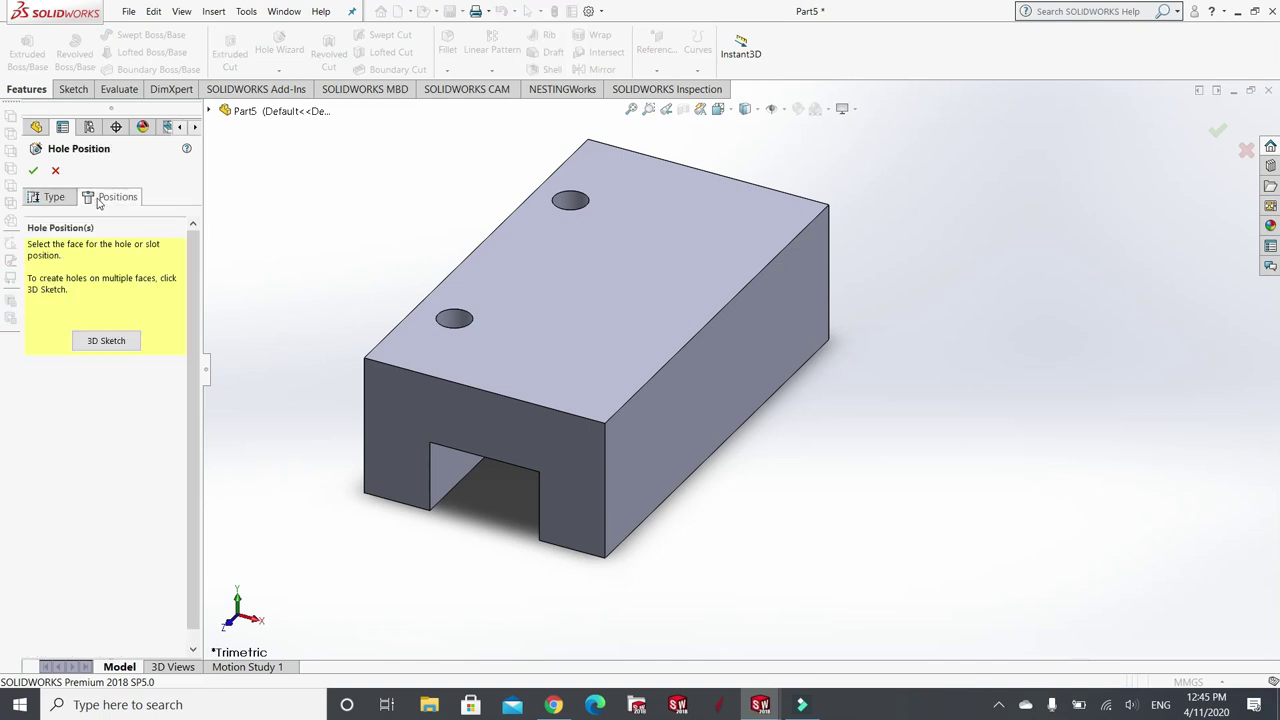
{"action": "left_click", "coordinate": [596, 371]}
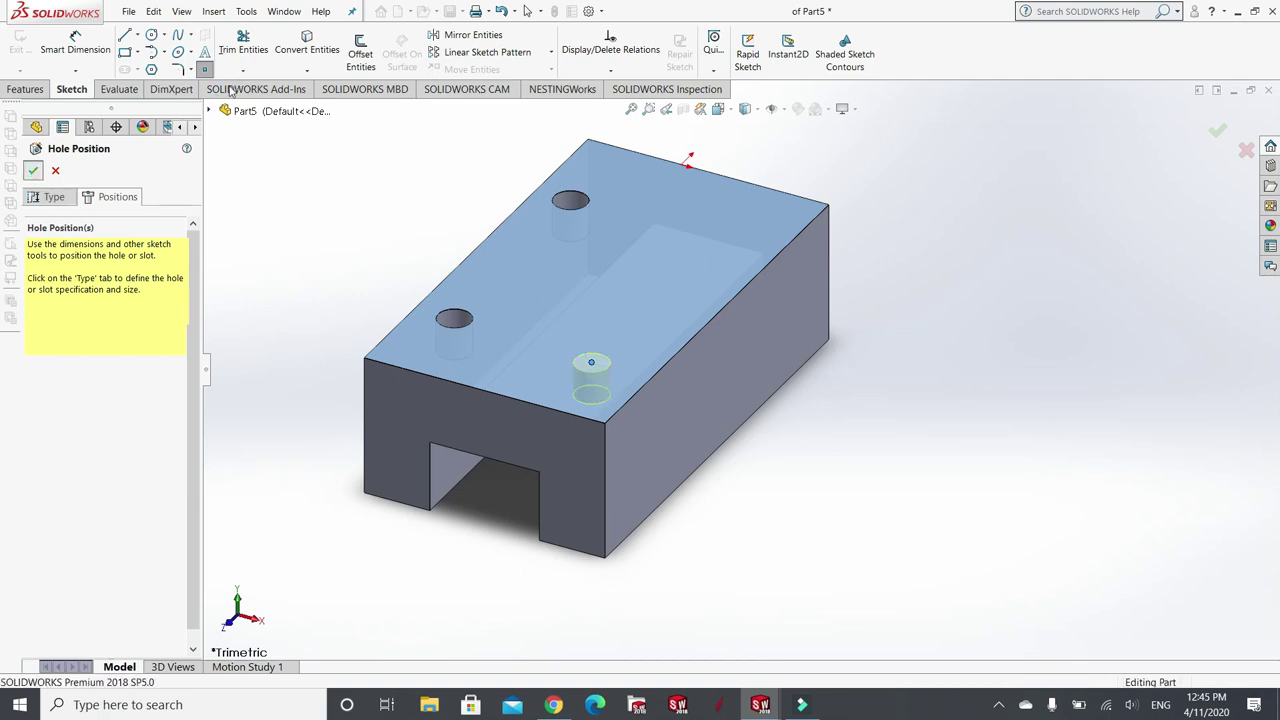
{"action": "key", "text": "Return"}
{"action": "left_click", "coordinate": [283, 50]}
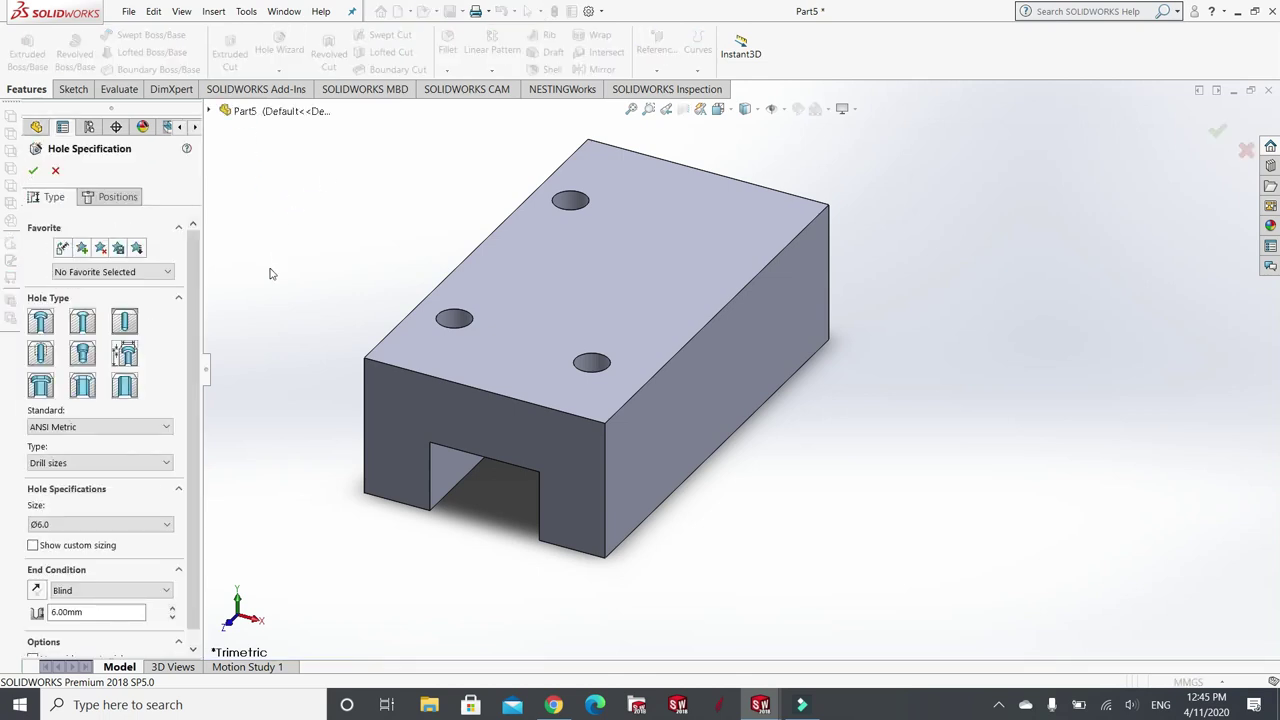
- Place the fourth Ø6.0 hole near the back-right corner of the block's top face
{"action": "left_click", "coordinate": [110, 199]}
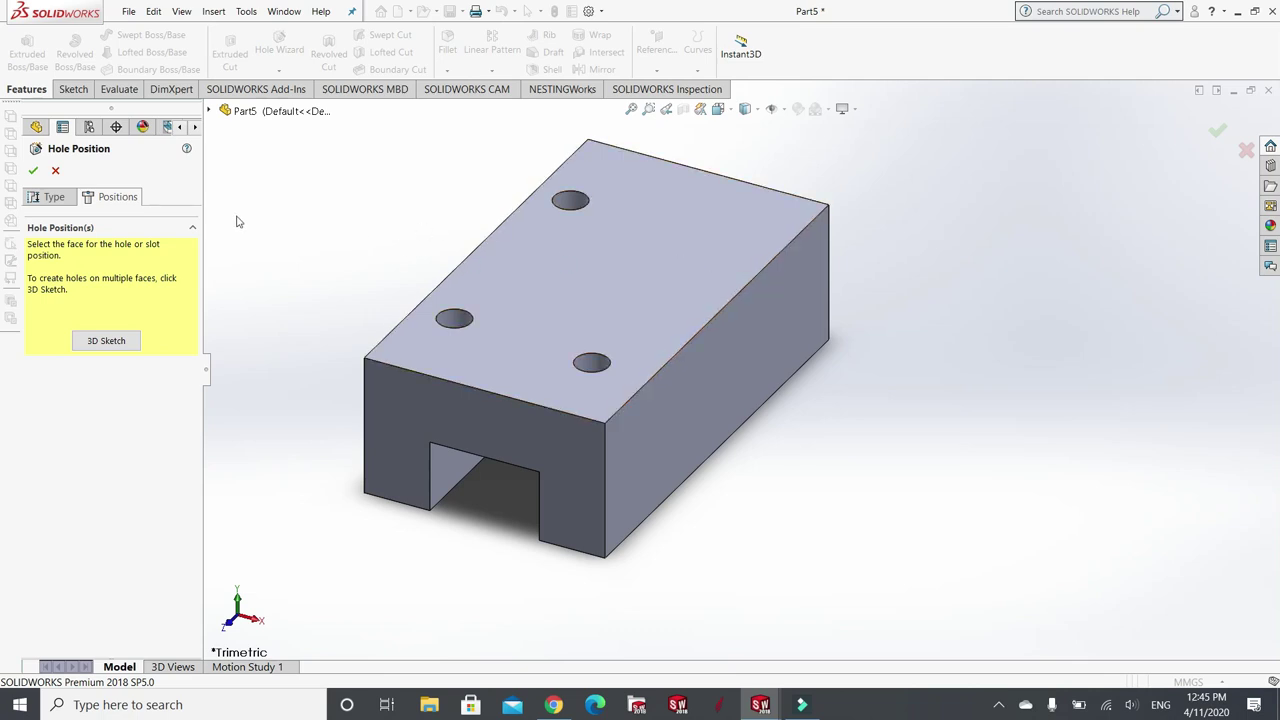
{"action": "left_click", "coordinate": [727, 249]}
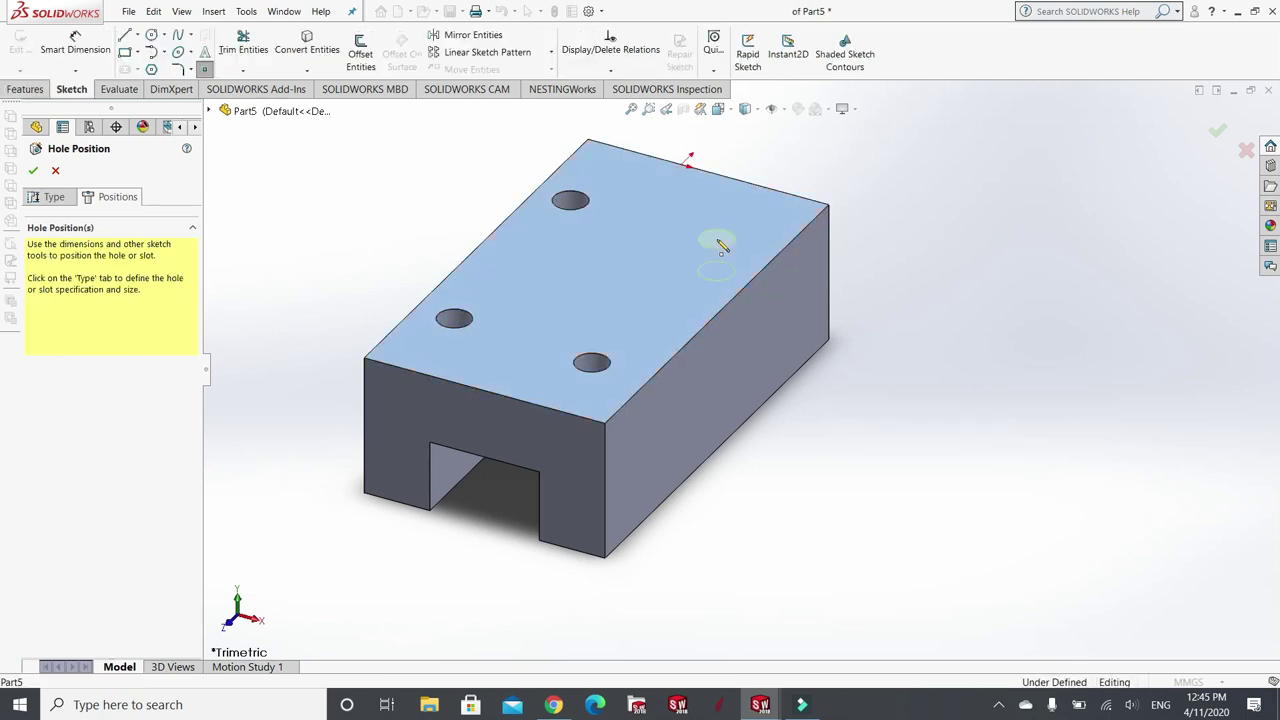
{"action": "left_click", "coordinate": [724, 243]}
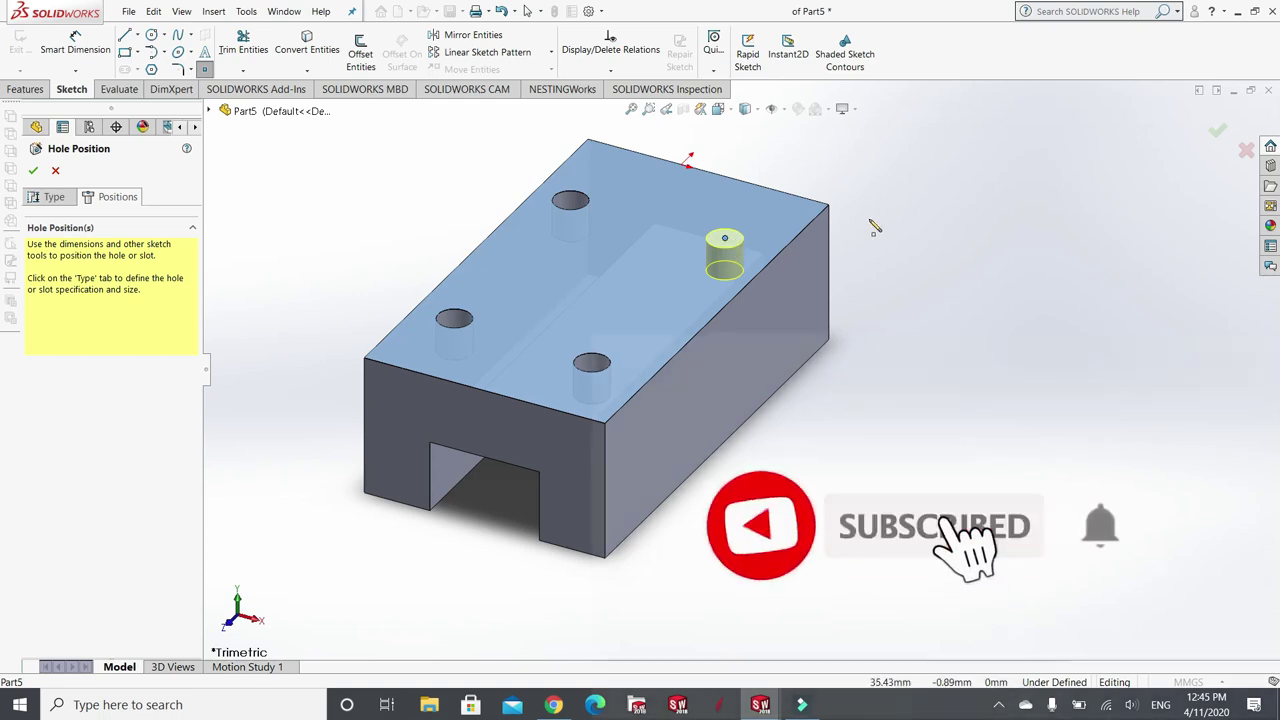
{"action": "left_click", "coordinate": [35, 172]}
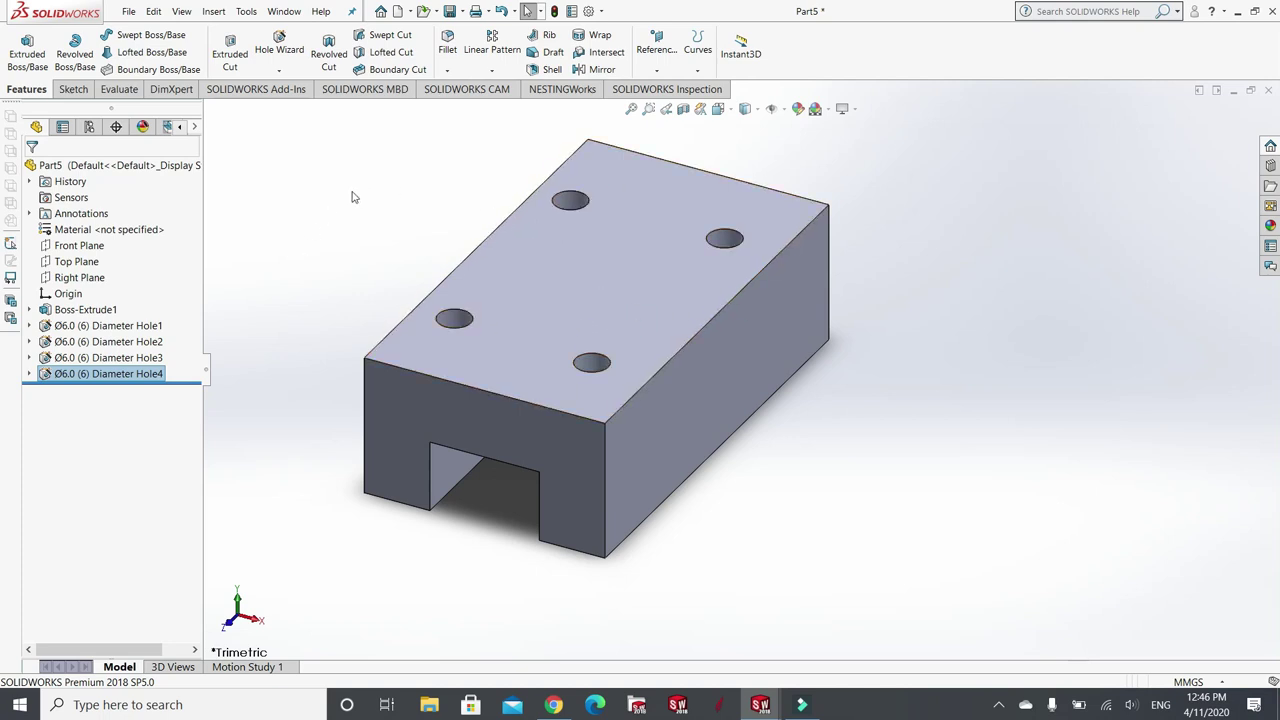
- Deselect the new hole and expand Diameter Hole1 to show Sketch2 and Sketch3
{"action": "left_click", "coordinate": [241, 260]}
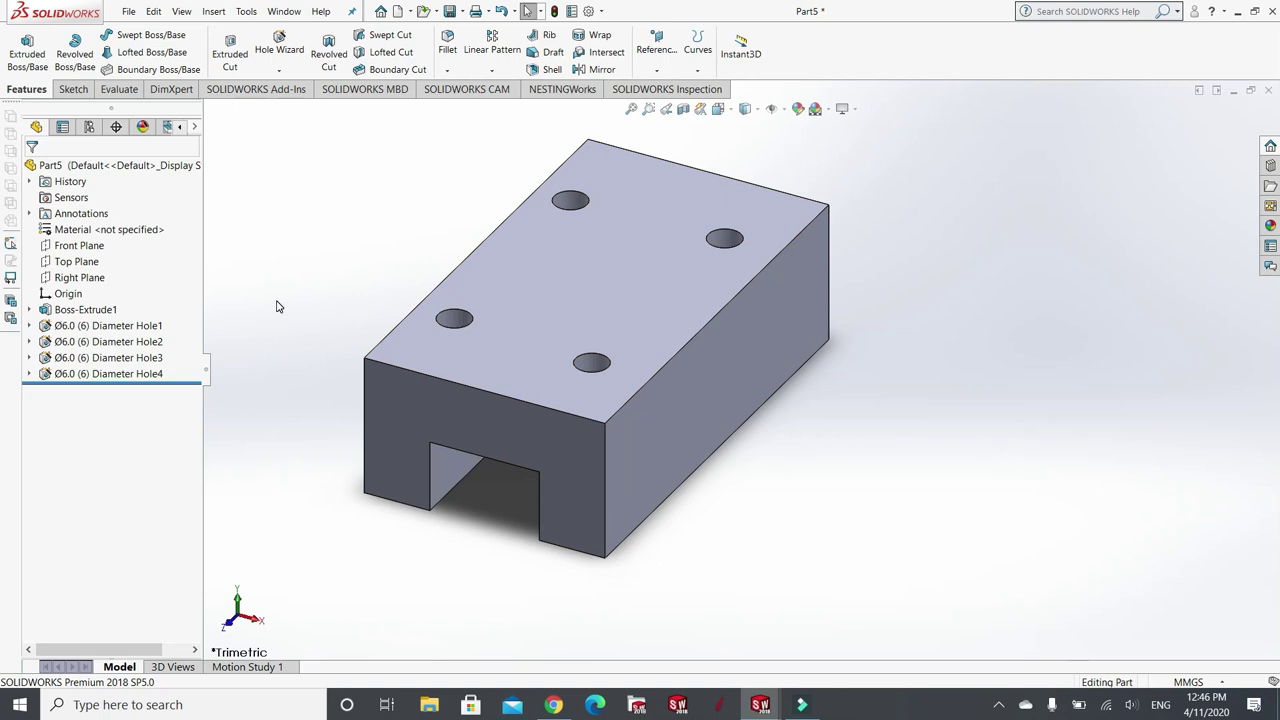
{"action": "left_click", "coordinate": [30, 327]}
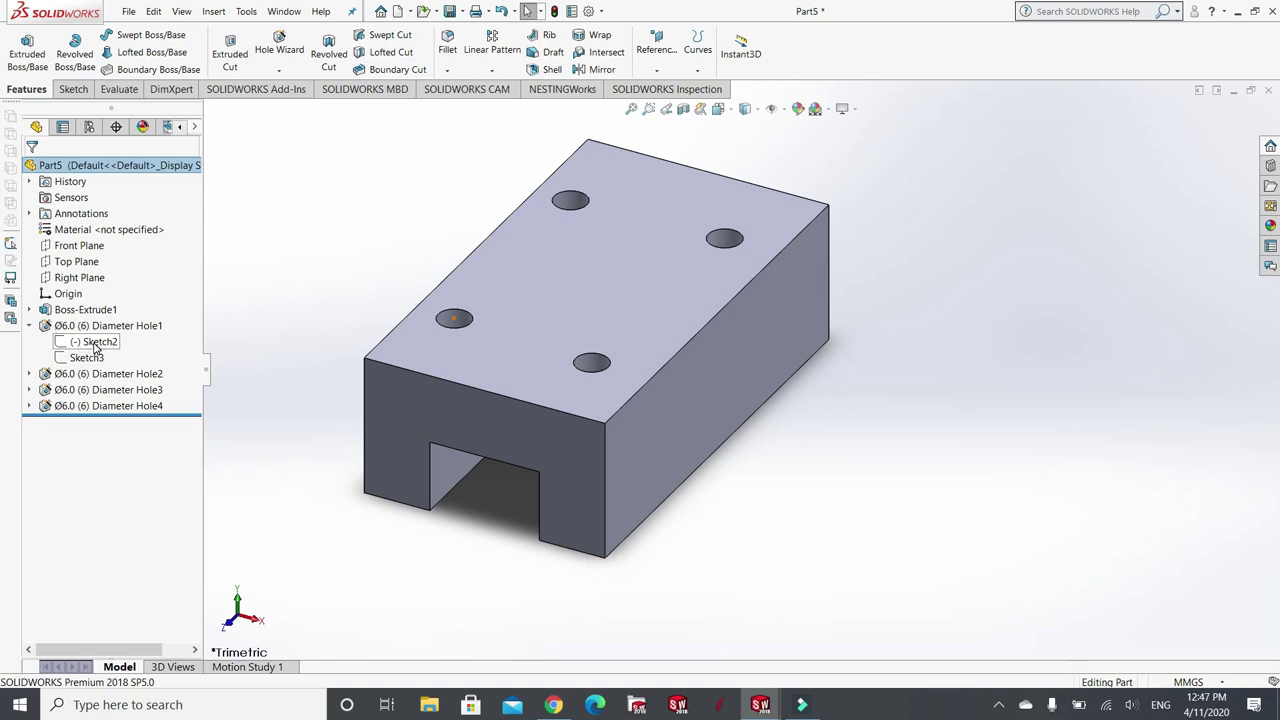
- Edit Sketch2 under Diameter Hole1, which holds the first hole's centre point
{"action": "left_click", "coordinate": [100, 343]}
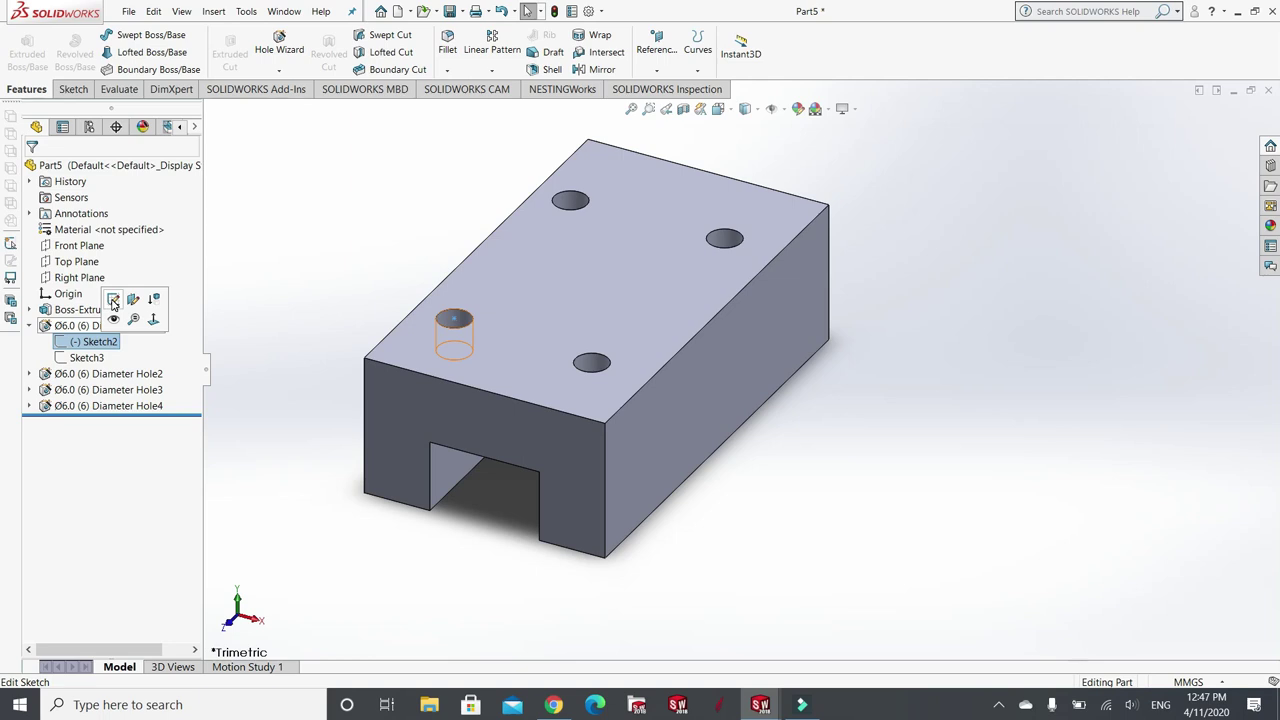
{"action": "left_click", "coordinate": [113, 301]}
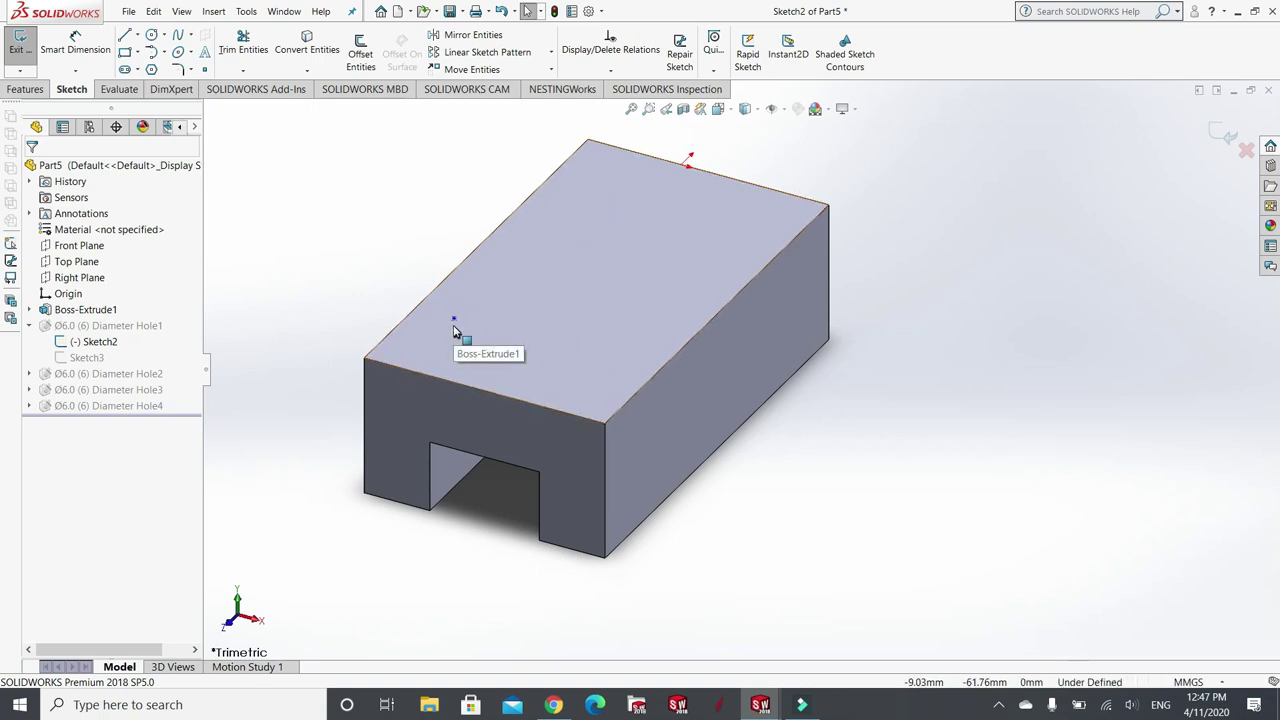
- Start Smart Dimension in Sketch2, then check the HGH 20CA spacing of 36 in the datasheet
{"action": "left_click", "coordinate": [79, 49]}
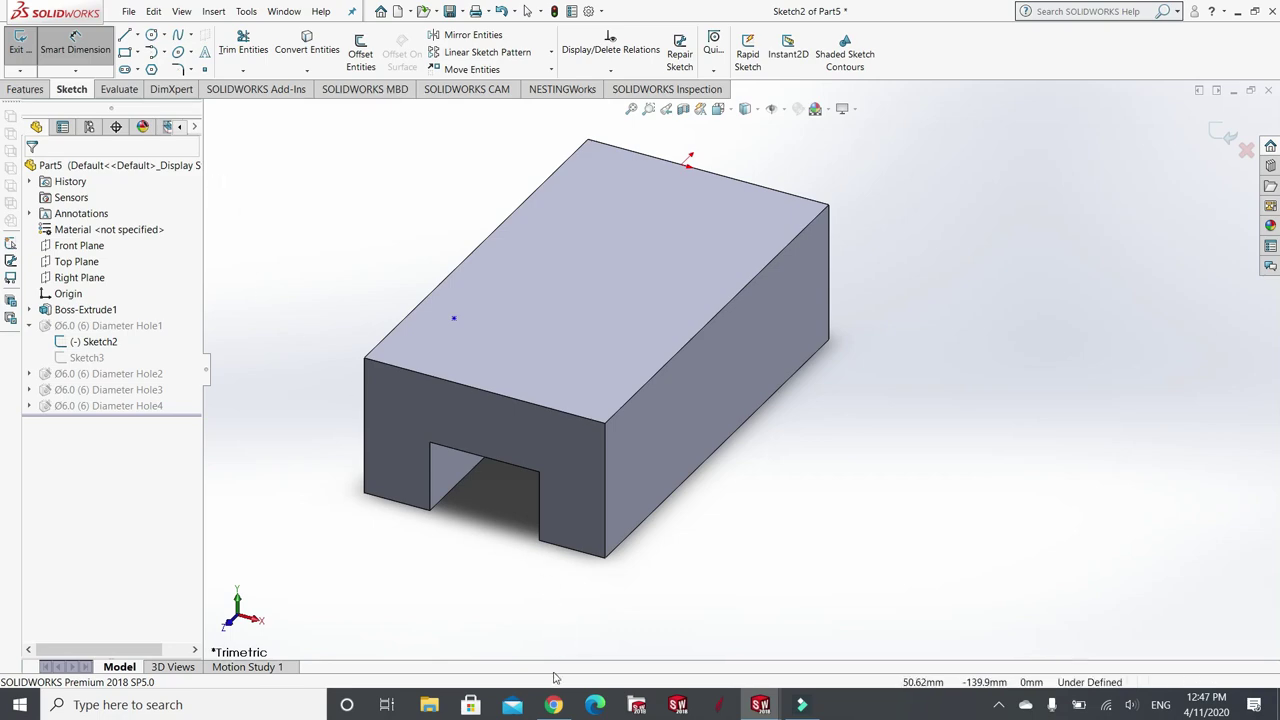
{"action": "left_click", "coordinate": [550, 707]}
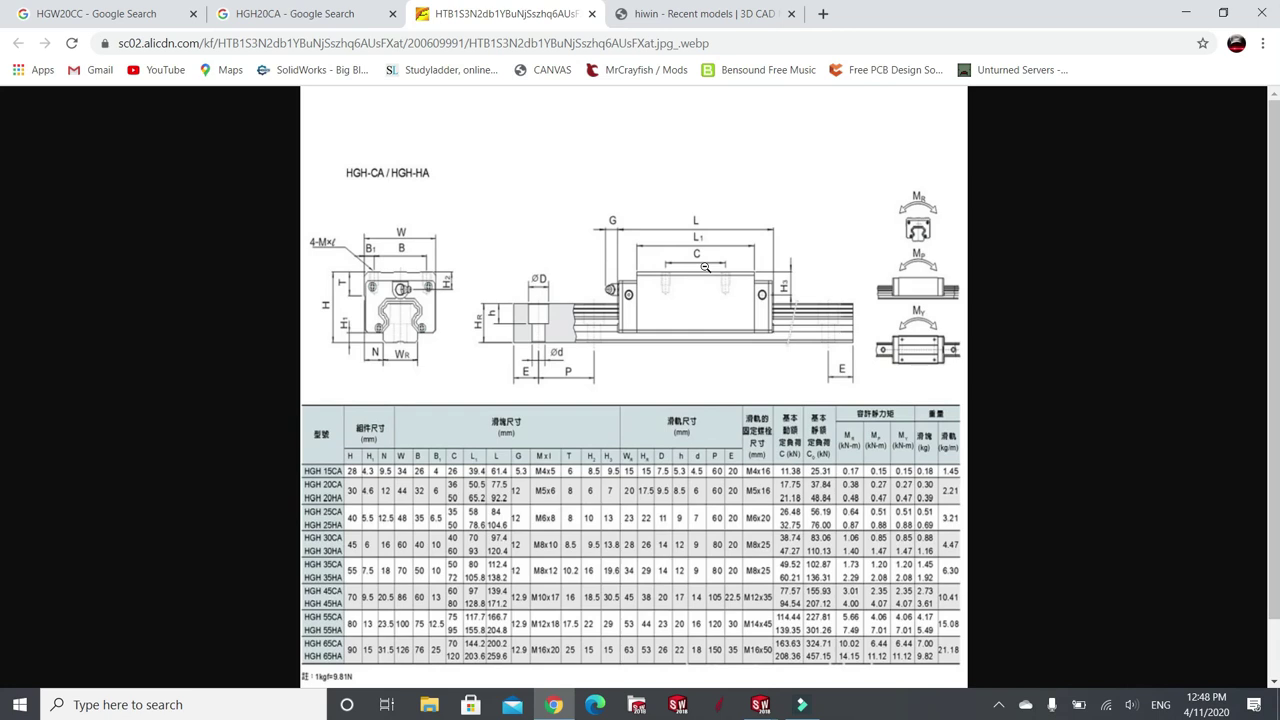
- Review the HGH 20CA datasheet dimensions (W 44, B 32, C 36, M5x6) and bring up SOLIDWORKS
{"action": "left_click", "coordinate": [768, 703]}
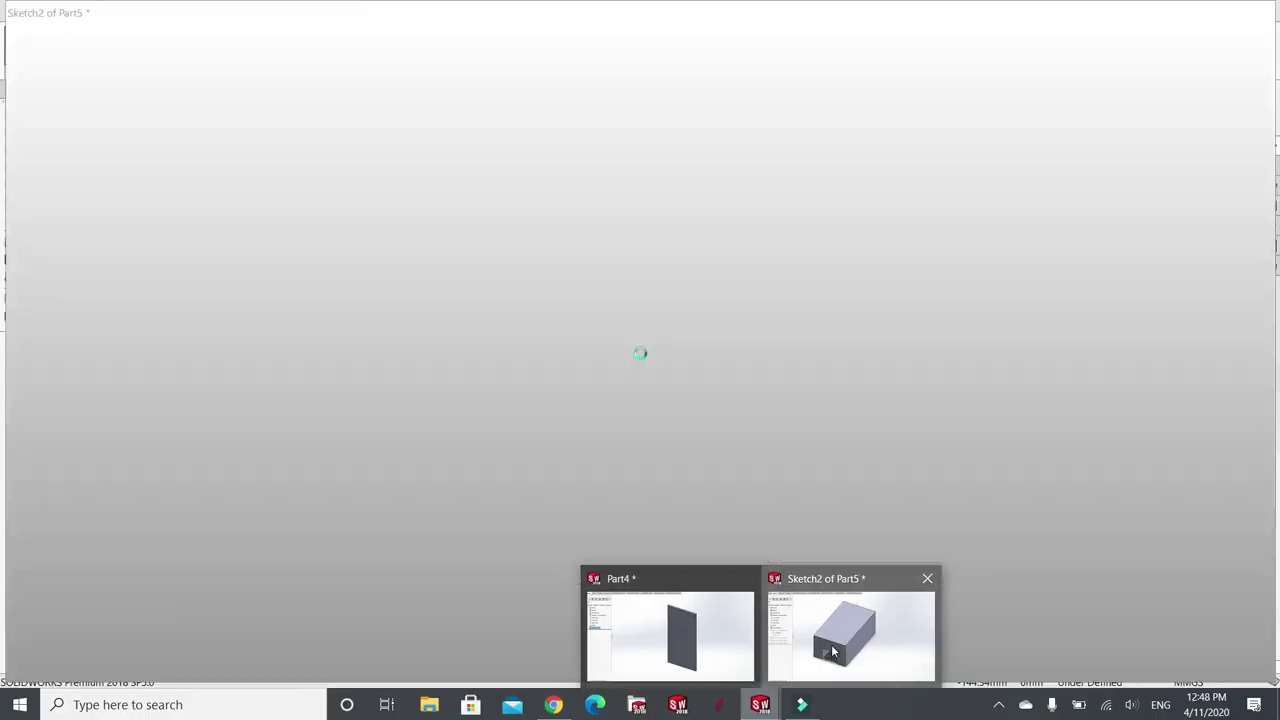
- In Sketch2, dimension the hole point 18 mm from the top face's long edge
{"action": "left_click", "coordinate": [850, 630]}
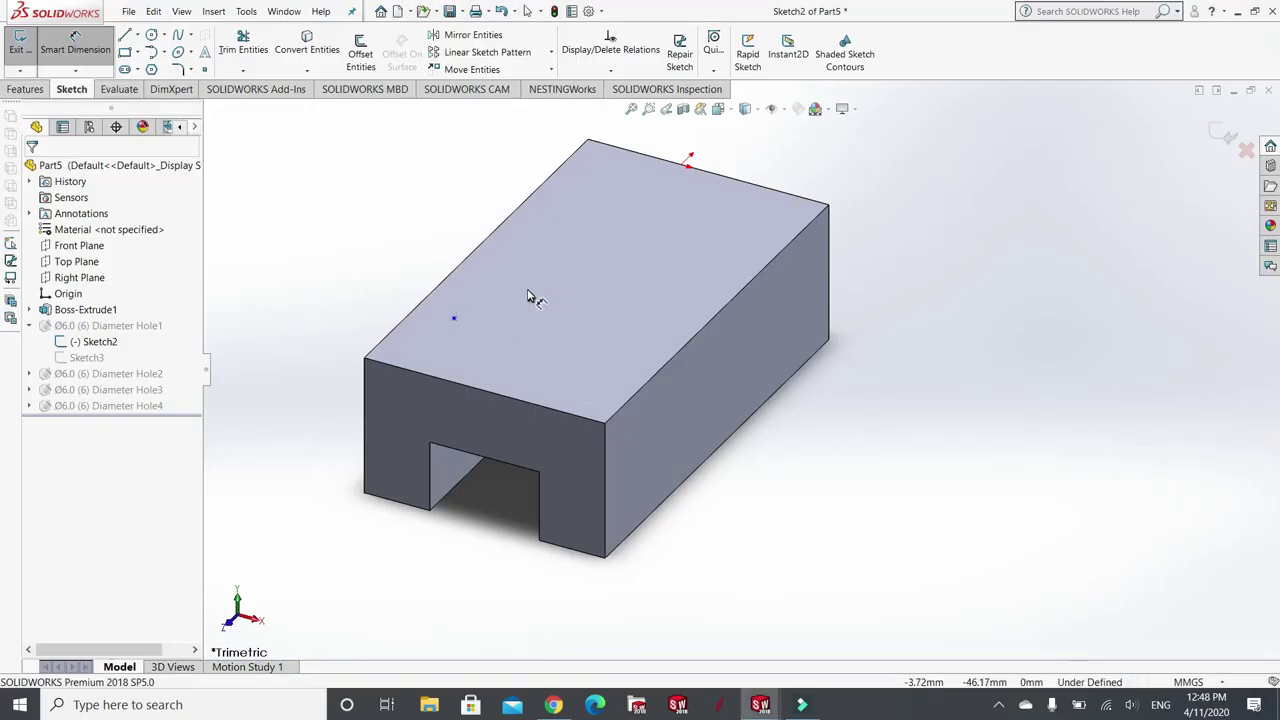
{"action": "left_click", "coordinate": [454, 320]}
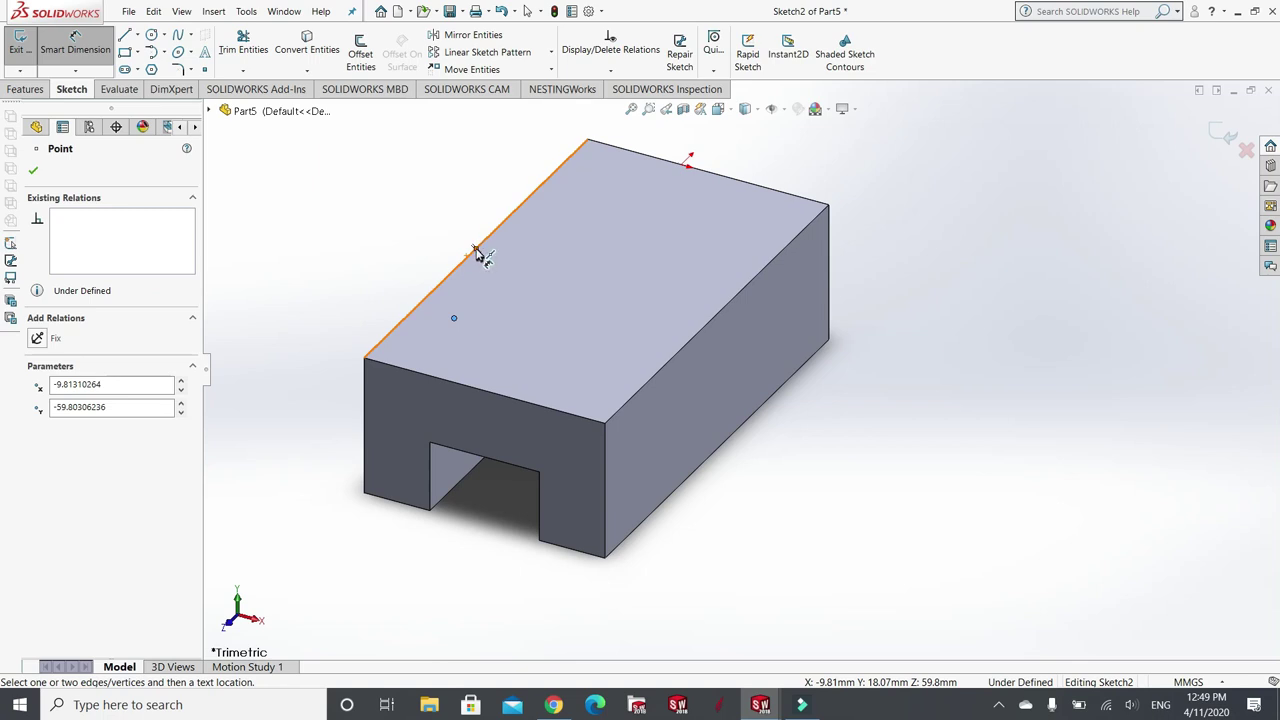
{"action": "left_click", "coordinate": [477, 251]}
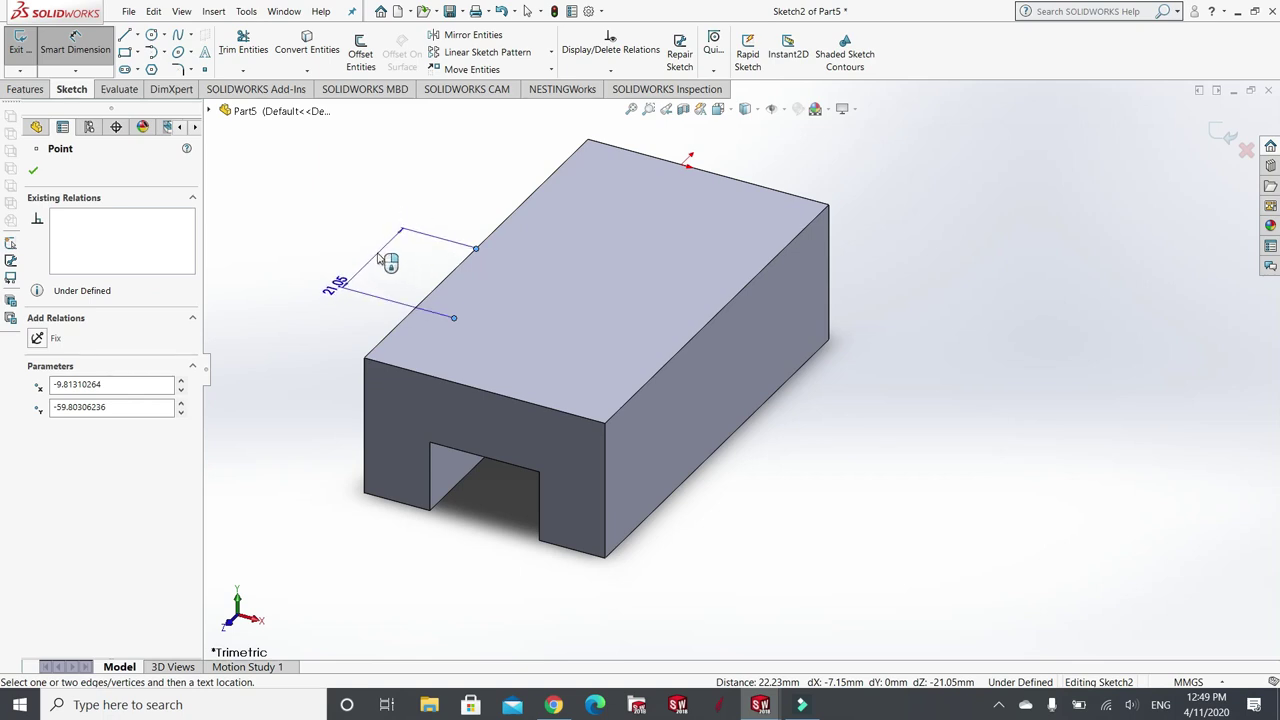
{"action": "left_click", "coordinate": [376, 251]}
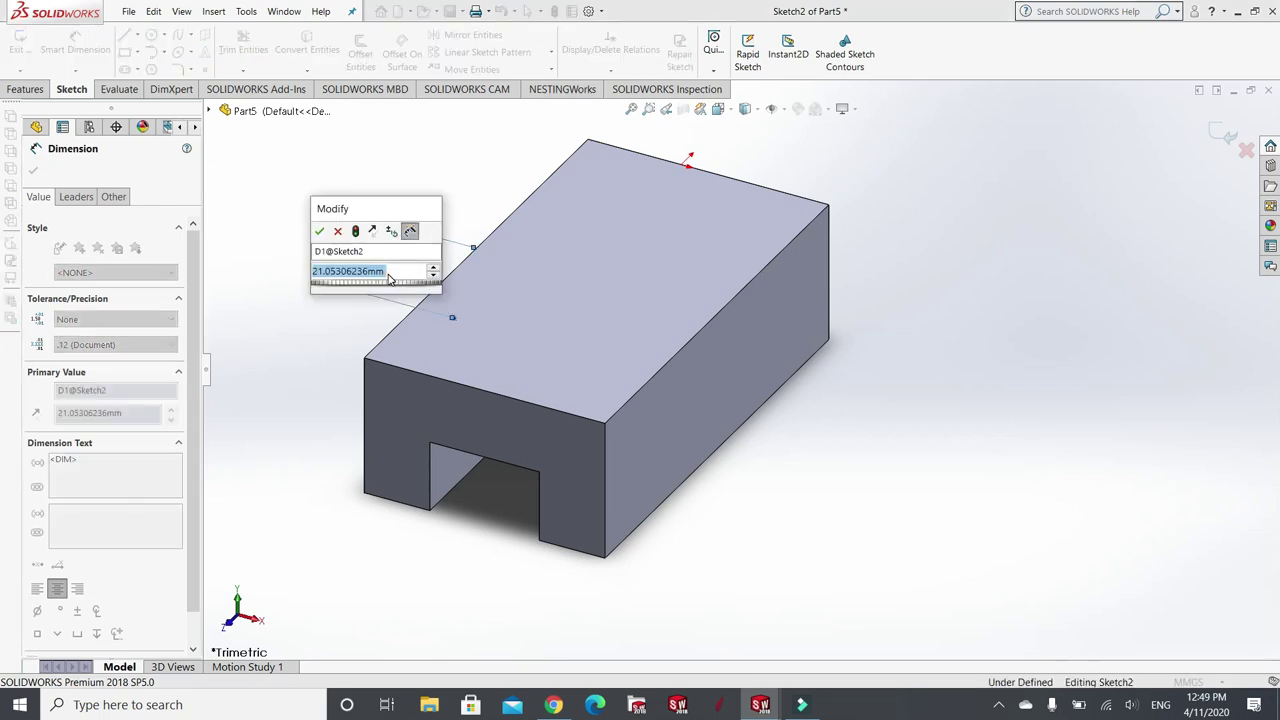
{"action": "type", "text": "18.0"}
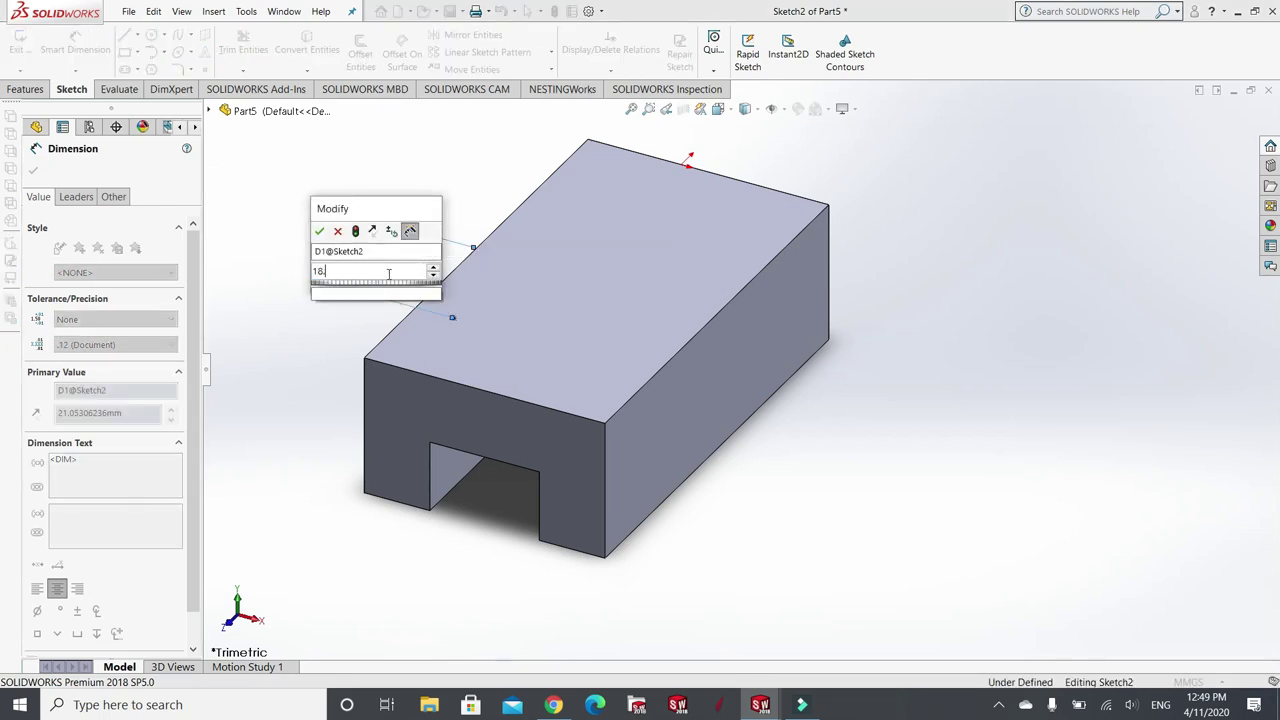
{"action": "mouse_move", "coordinate": [403, 297]}
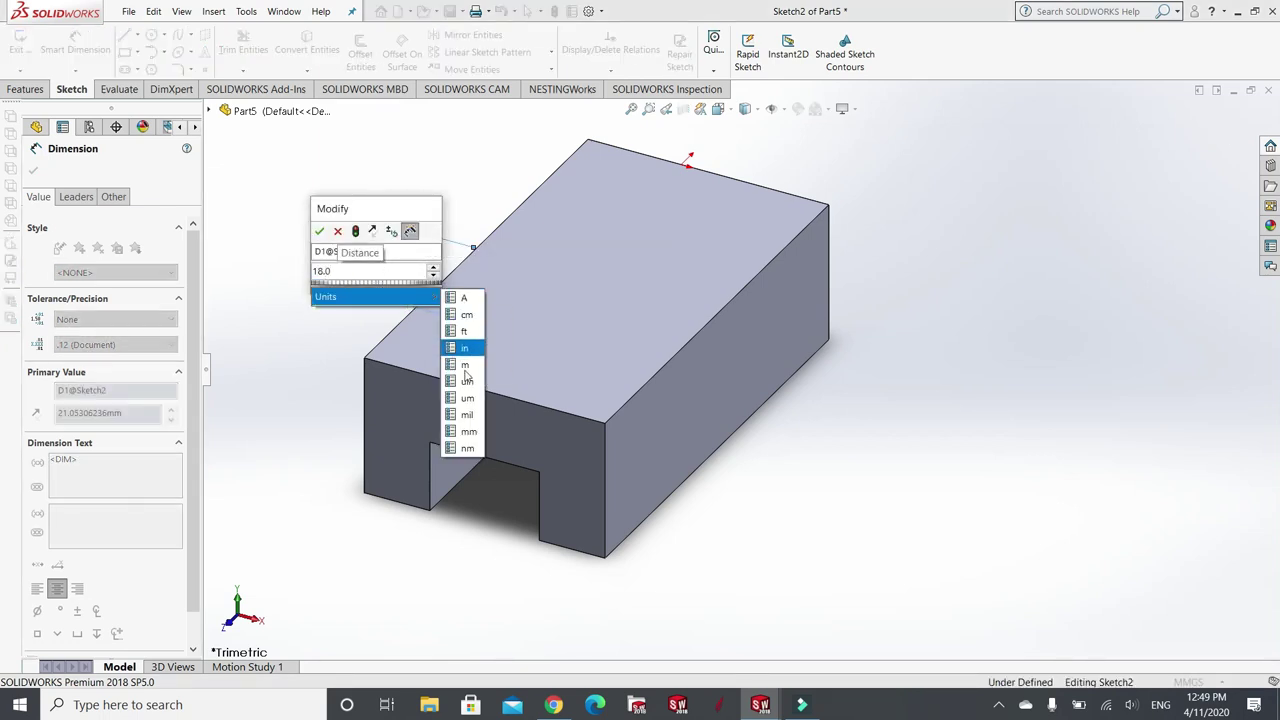
{"action": "left_click", "coordinate": [467, 431]}
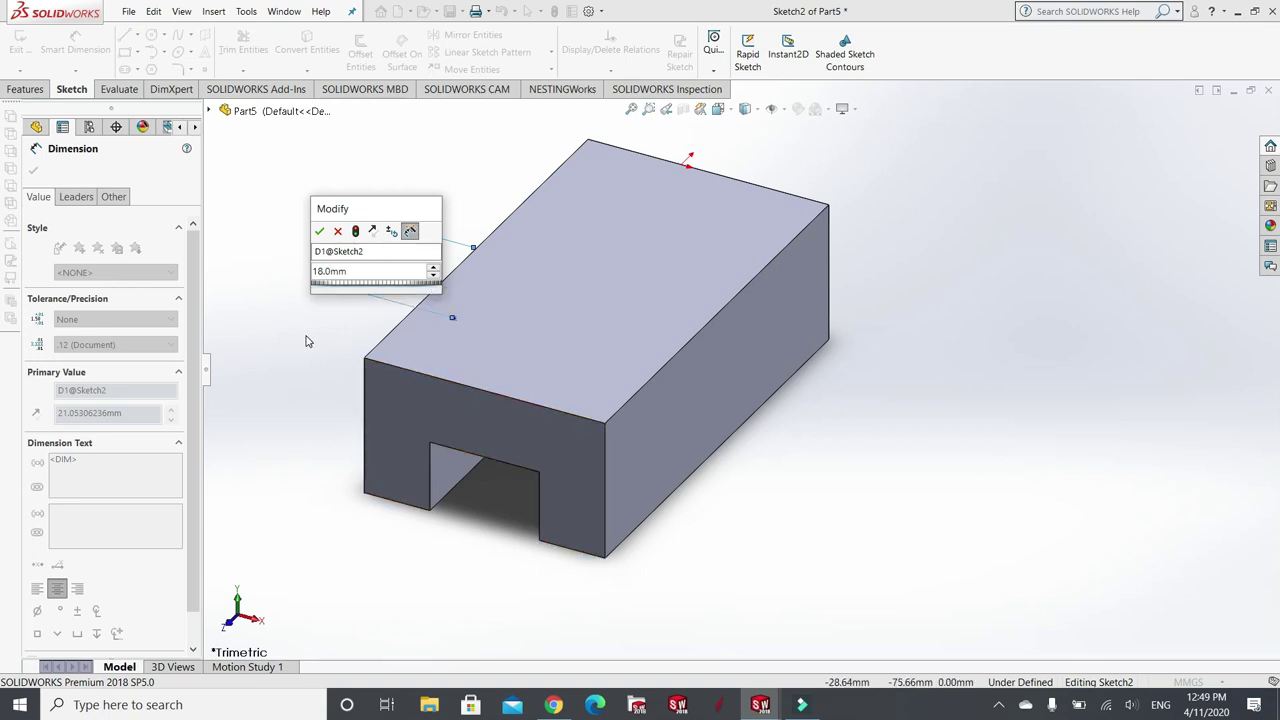
{"action": "left_click", "coordinate": [319, 231]}
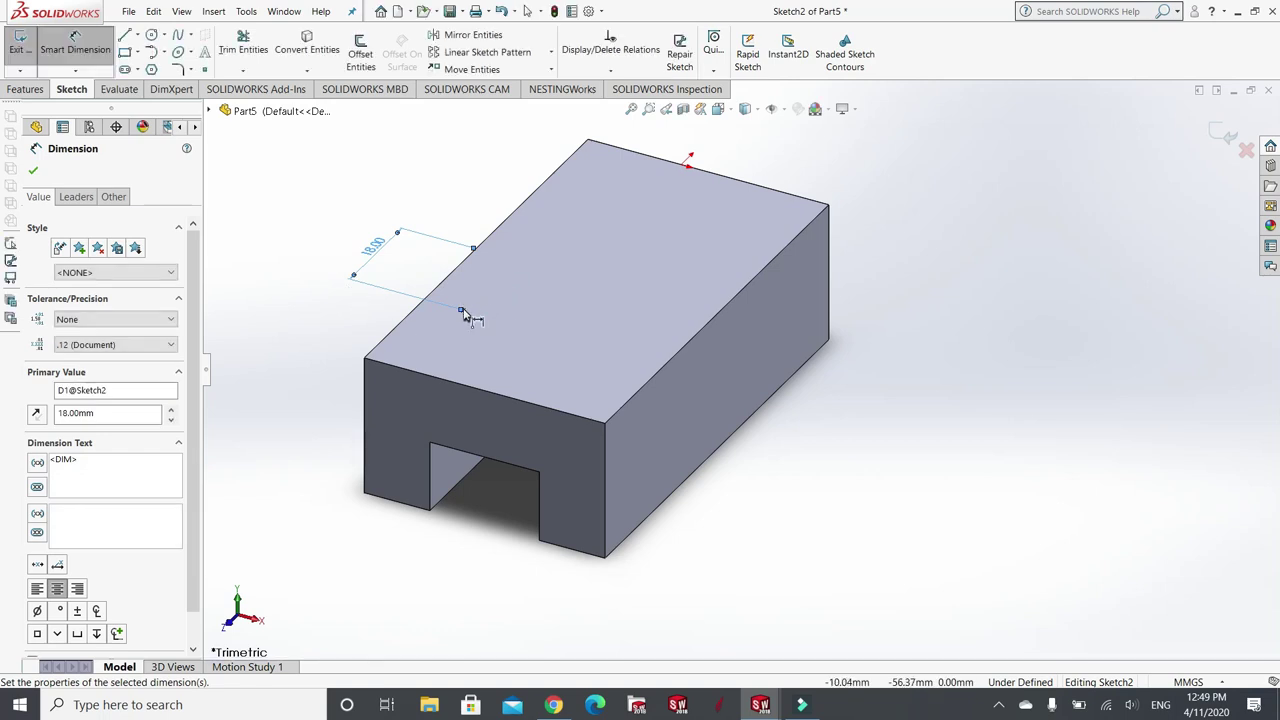
{"action": "left_click", "coordinate": [33, 170]}
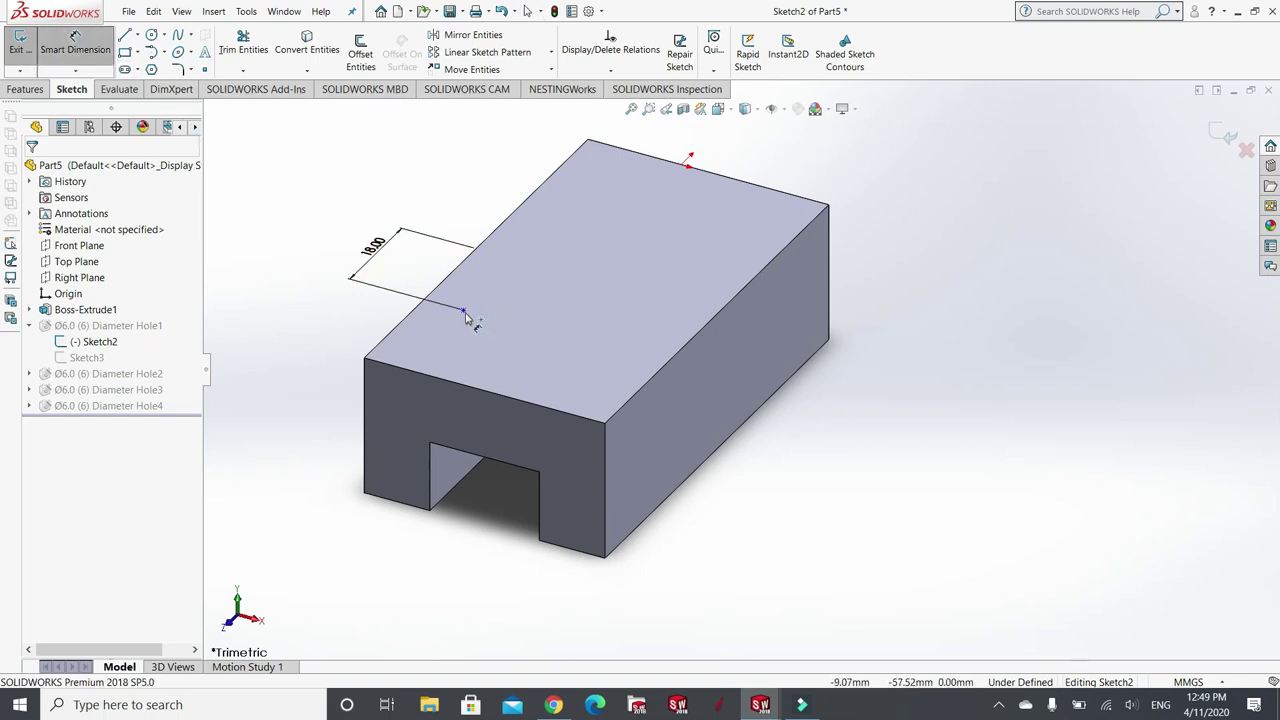
- Add a second dimension from the hole point to the front edge, then check the datasheet in Chrome
{"action": "left_click", "coordinate": [464, 312]}
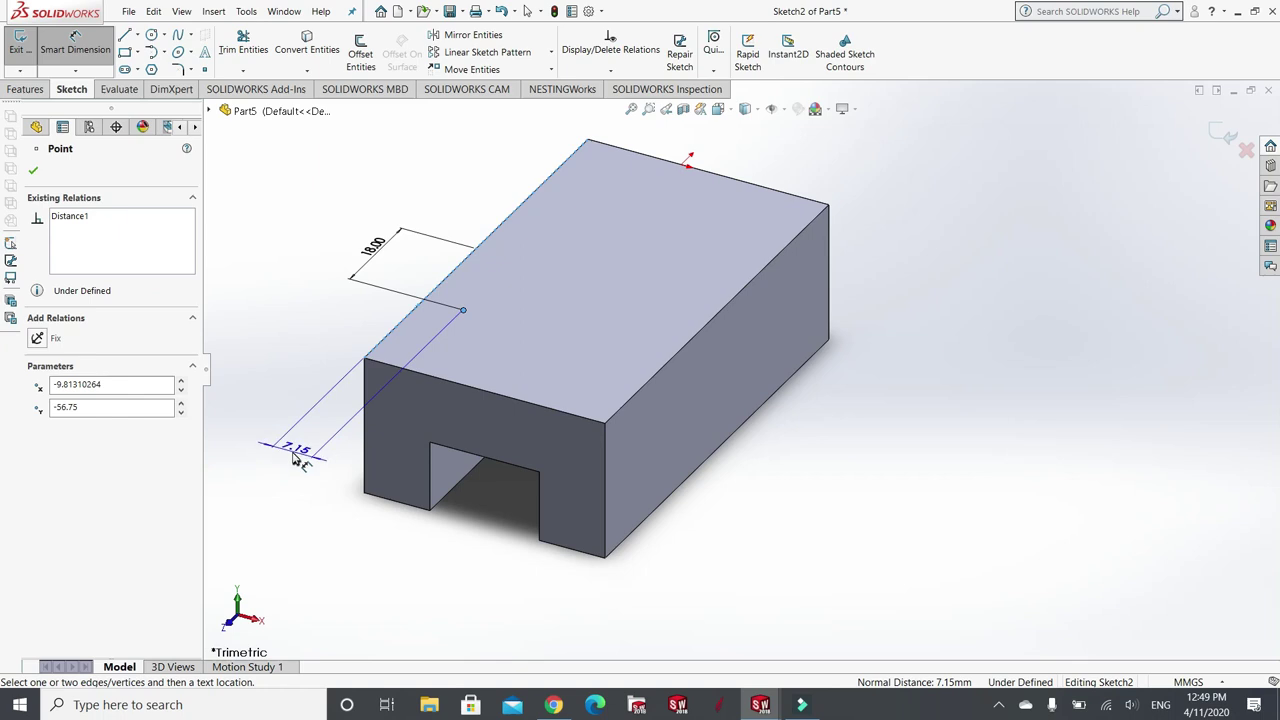
{"action": "left_click", "coordinate": [293, 453]}
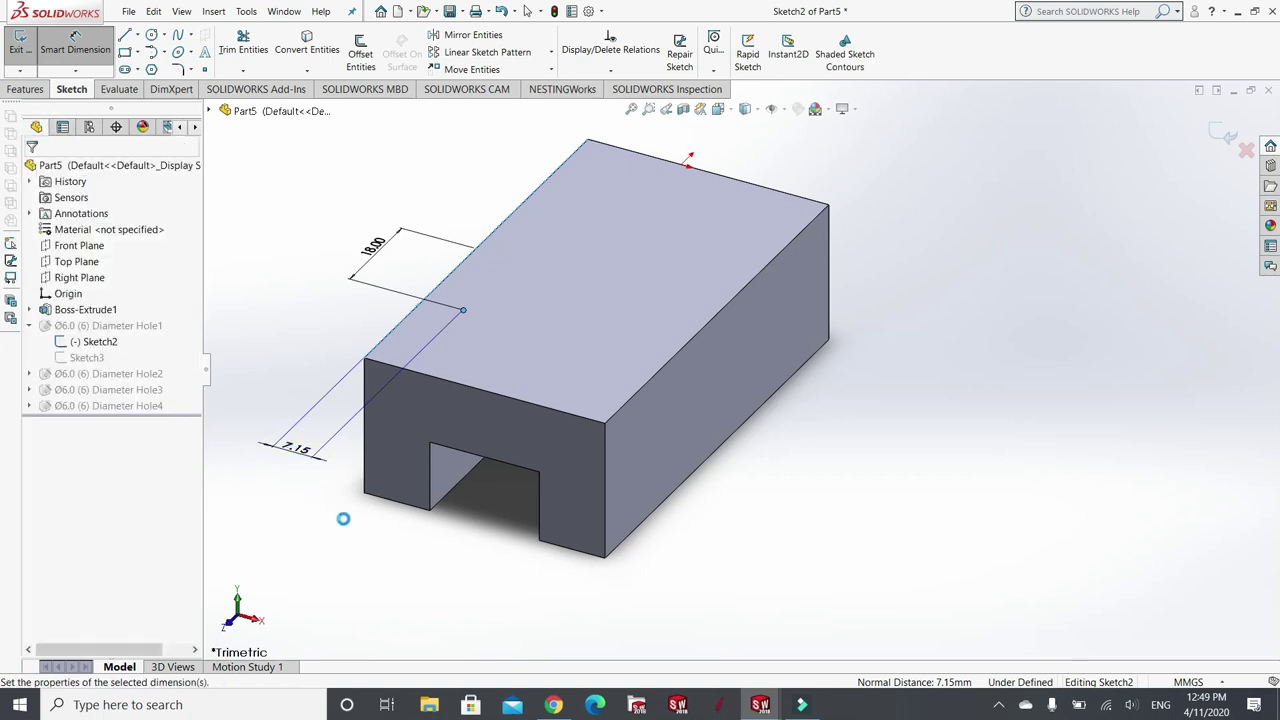
{"action": "left_click", "coordinate": [560, 708]}
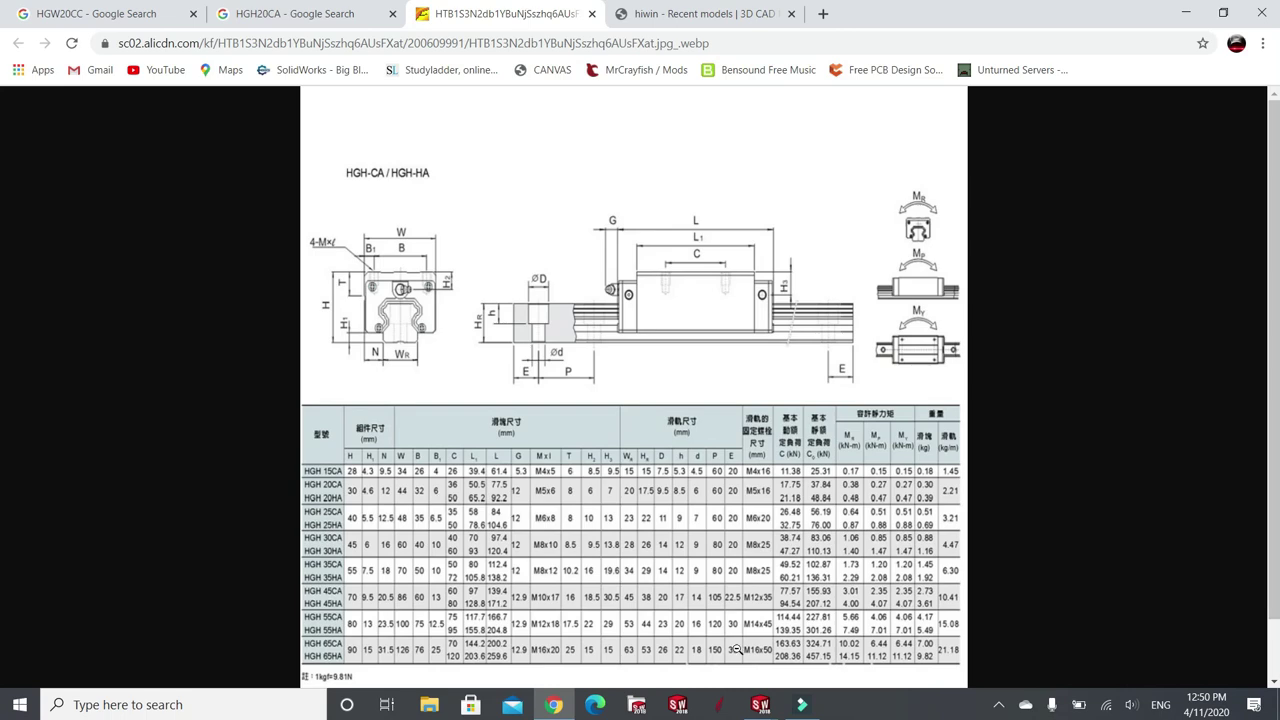
- Recheck the datasheet and return to the Sketch2 of Part5 window
{"action": "mouse_move", "coordinate": [760, 705]}
{"action": "left_click", "coordinate": [835, 630]}
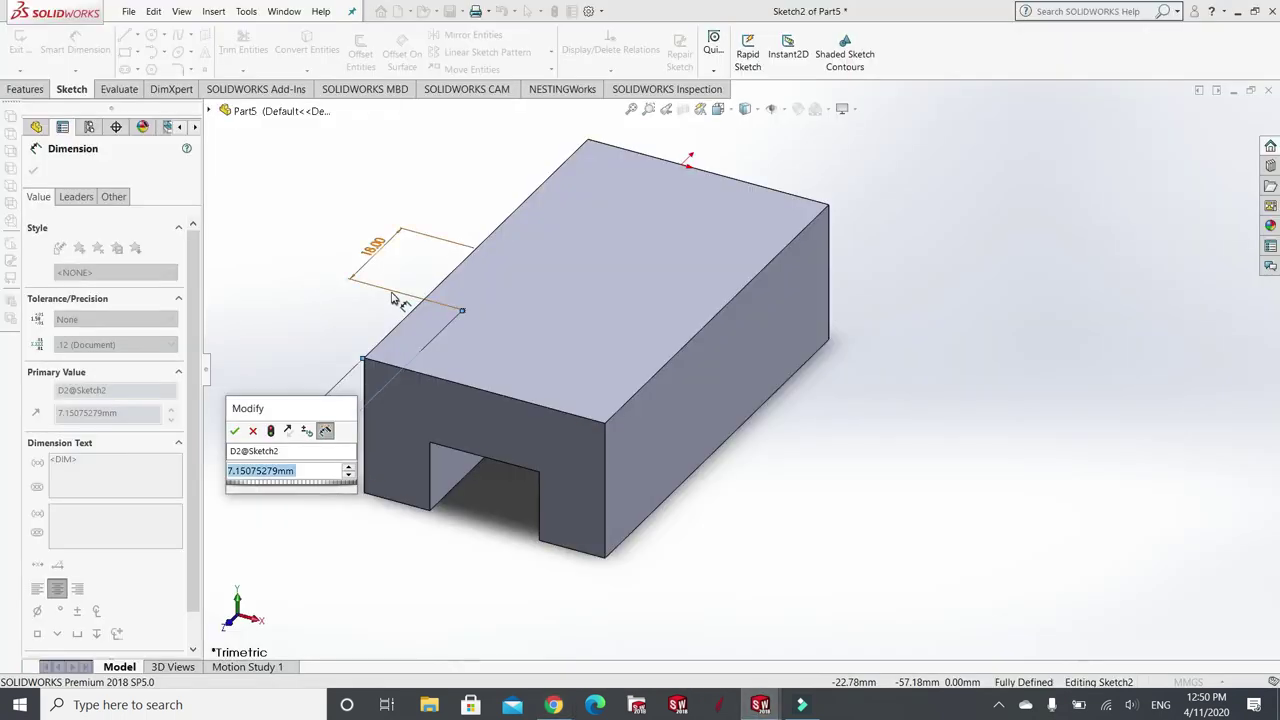
- Set the hole point's front-edge distance to 6 mm and exit Sketch2
{"action": "type", "text": "6."}
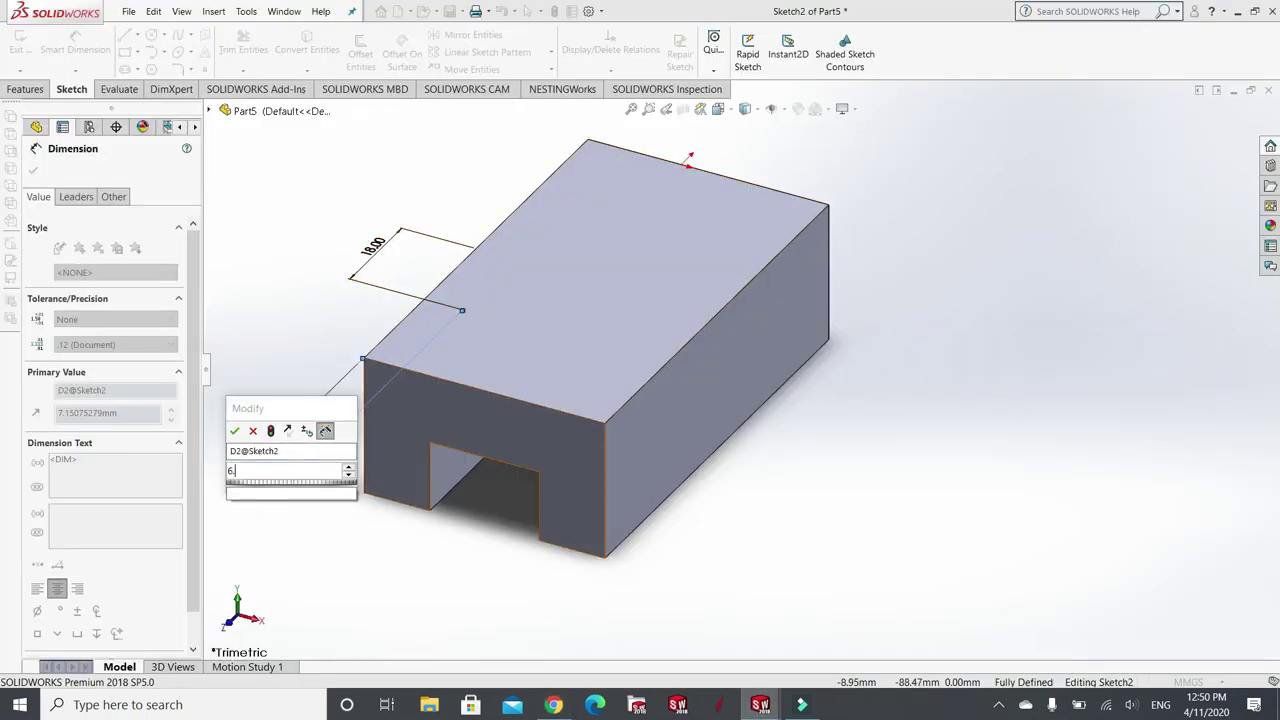
{"action": "type", "text": "0"}
{"action": "mouse_move", "coordinate": [300, 496]}
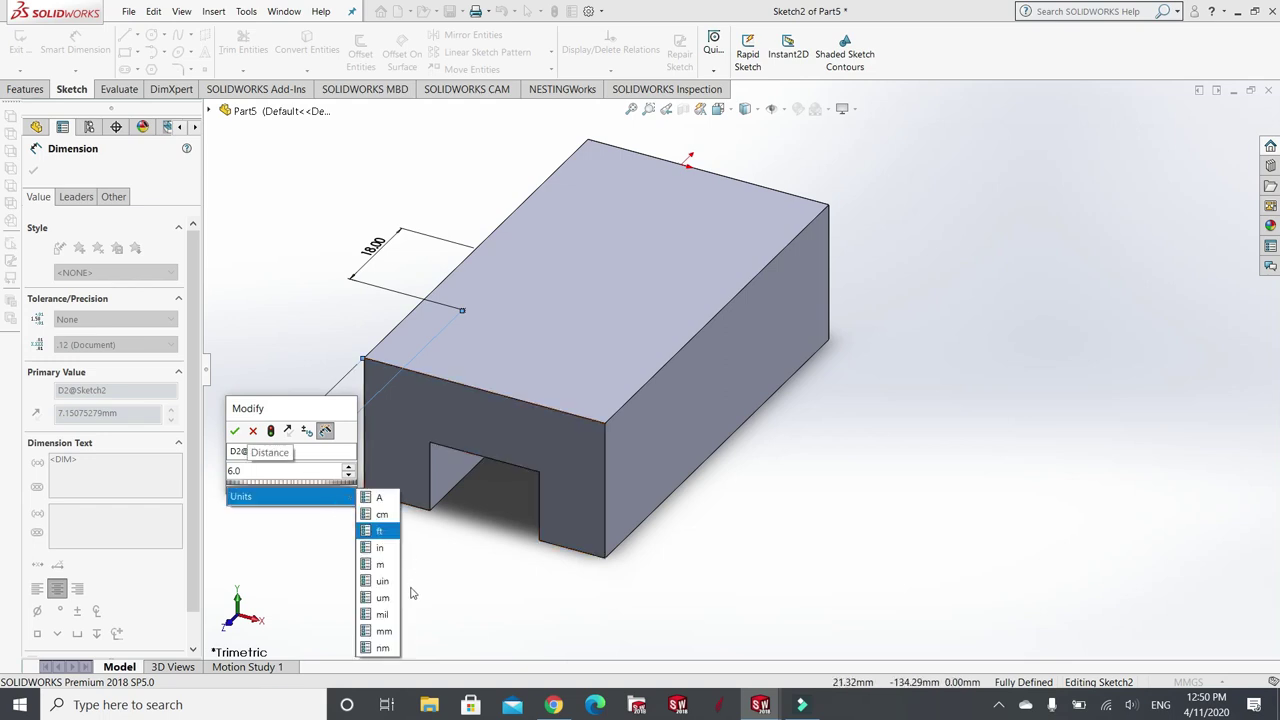
{"action": "left_click", "coordinate": [389, 630]}
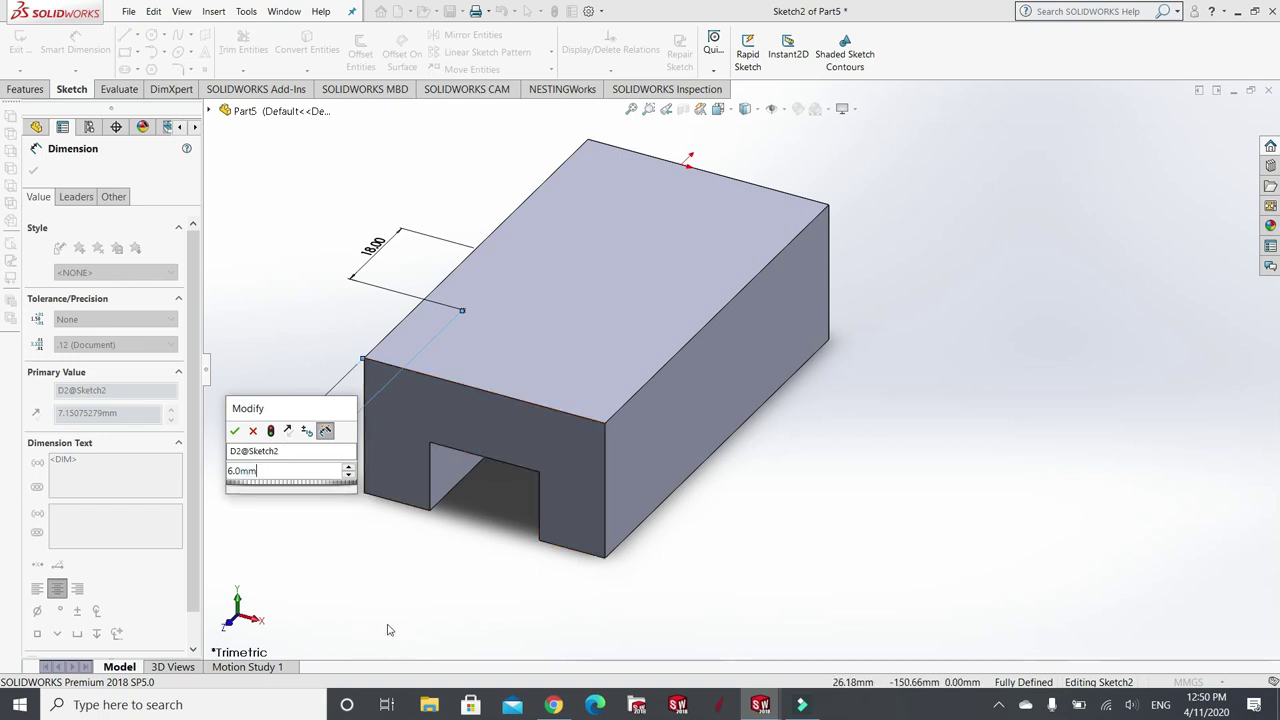
{"action": "left_click", "coordinate": [253, 430]}
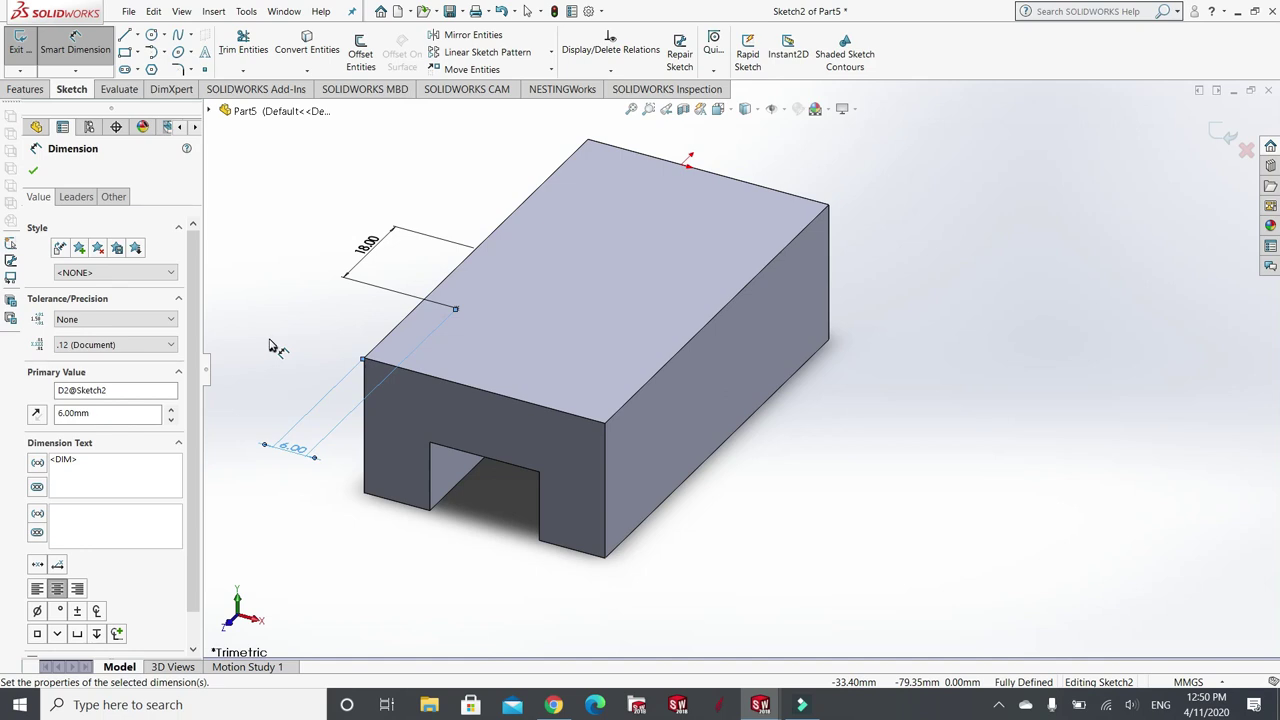
{"action": "left_click", "coordinate": [31, 173]}
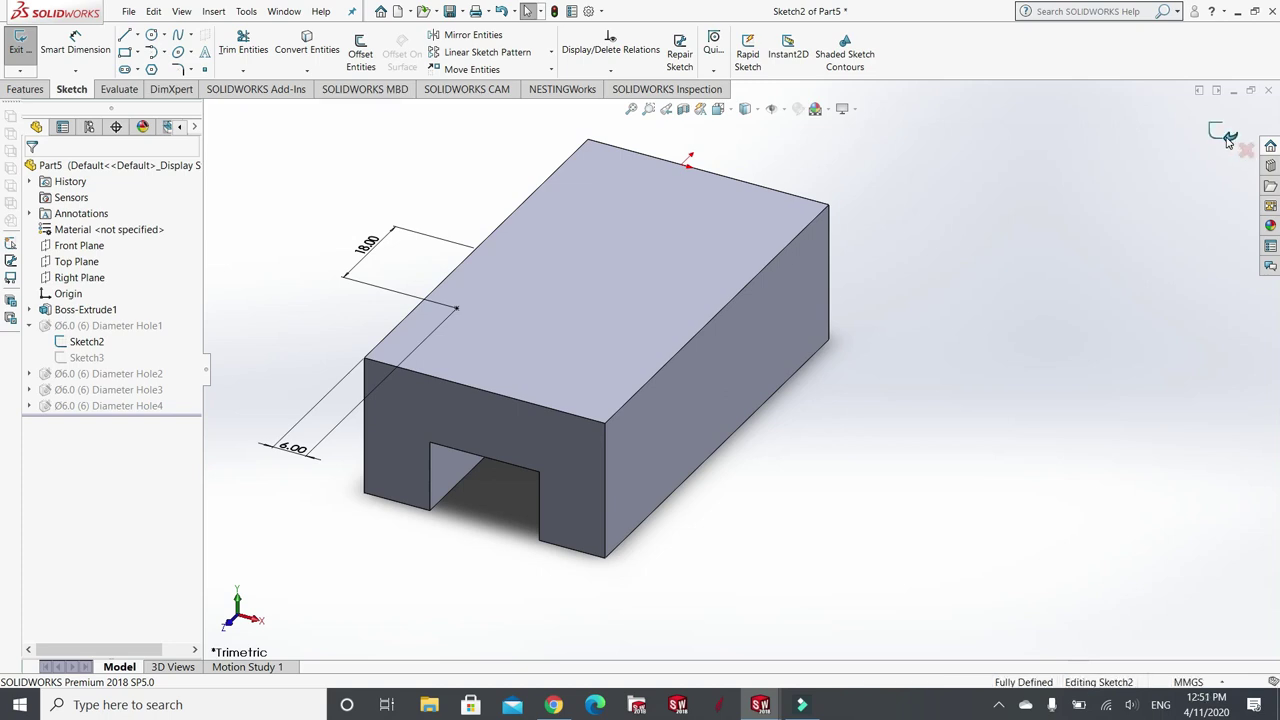
{"action": "left_click", "coordinate": [1222, 137]}
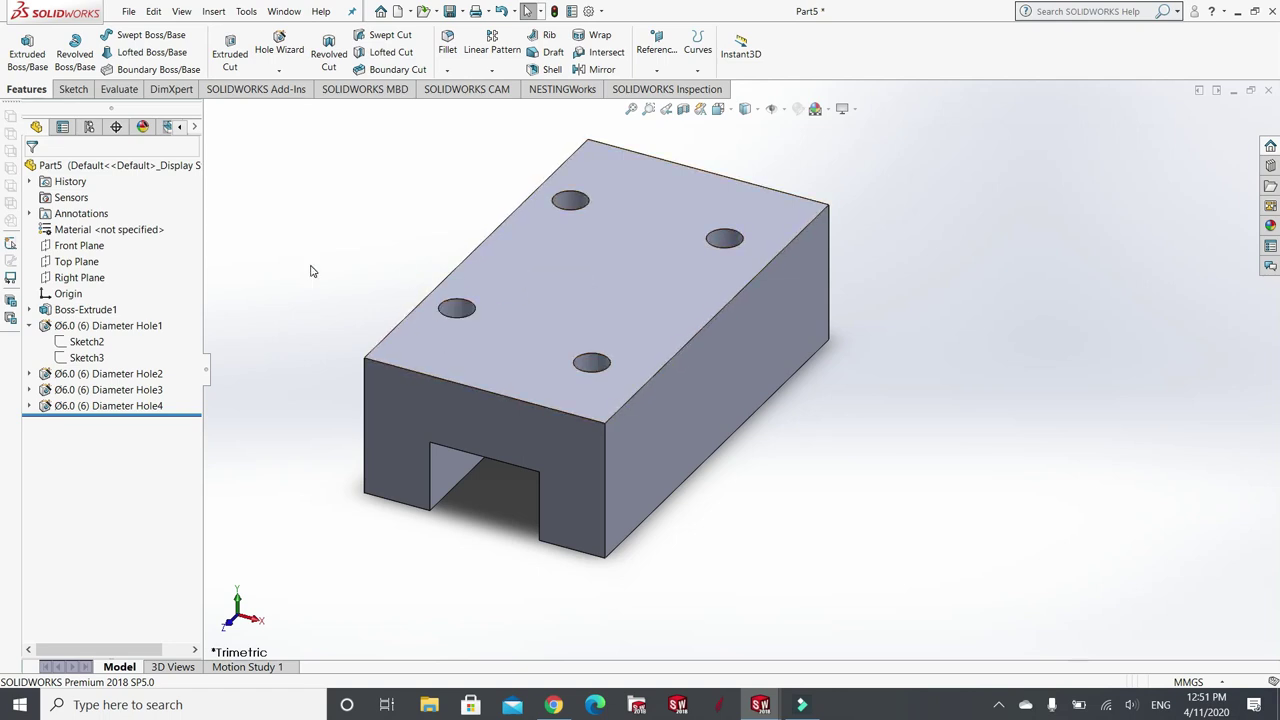
- Open Sketch4 under Diameter Hole2 for editing
{"action": "left_click", "coordinate": [29, 328]}
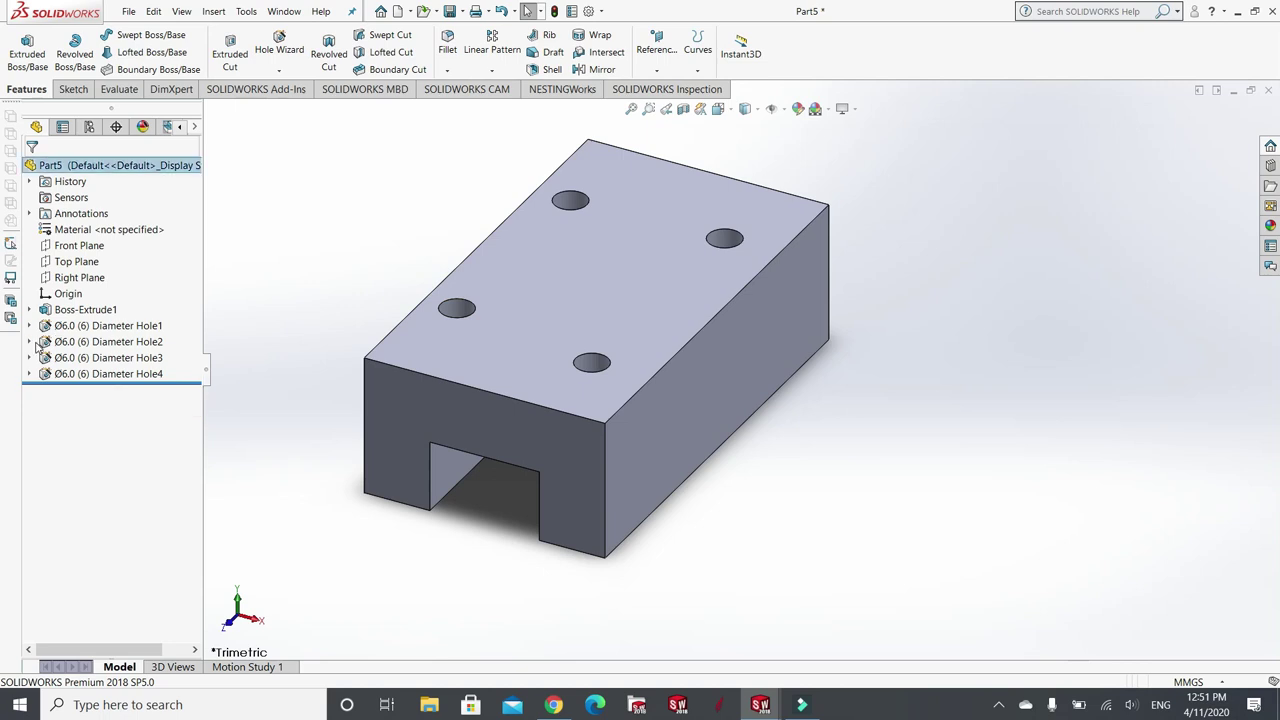
{"action": "left_click", "coordinate": [29, 342]}
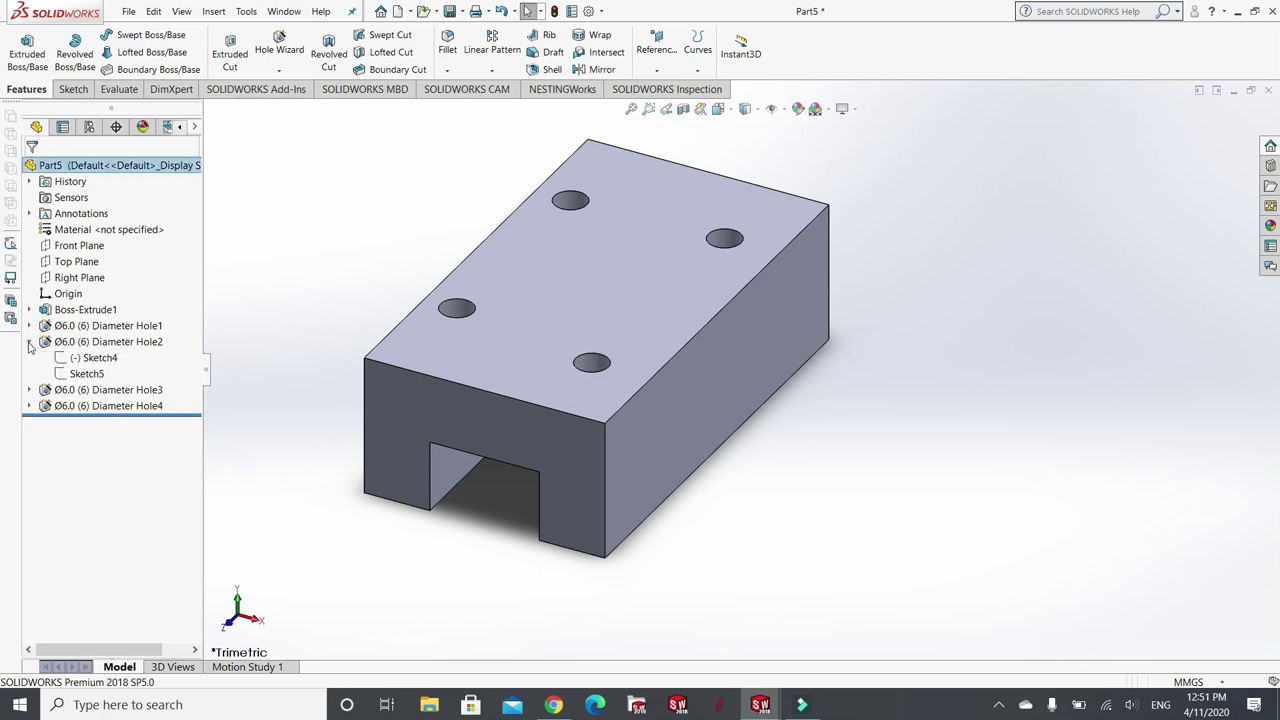
{"action": "left_click", "coordinate": [90, 358]}
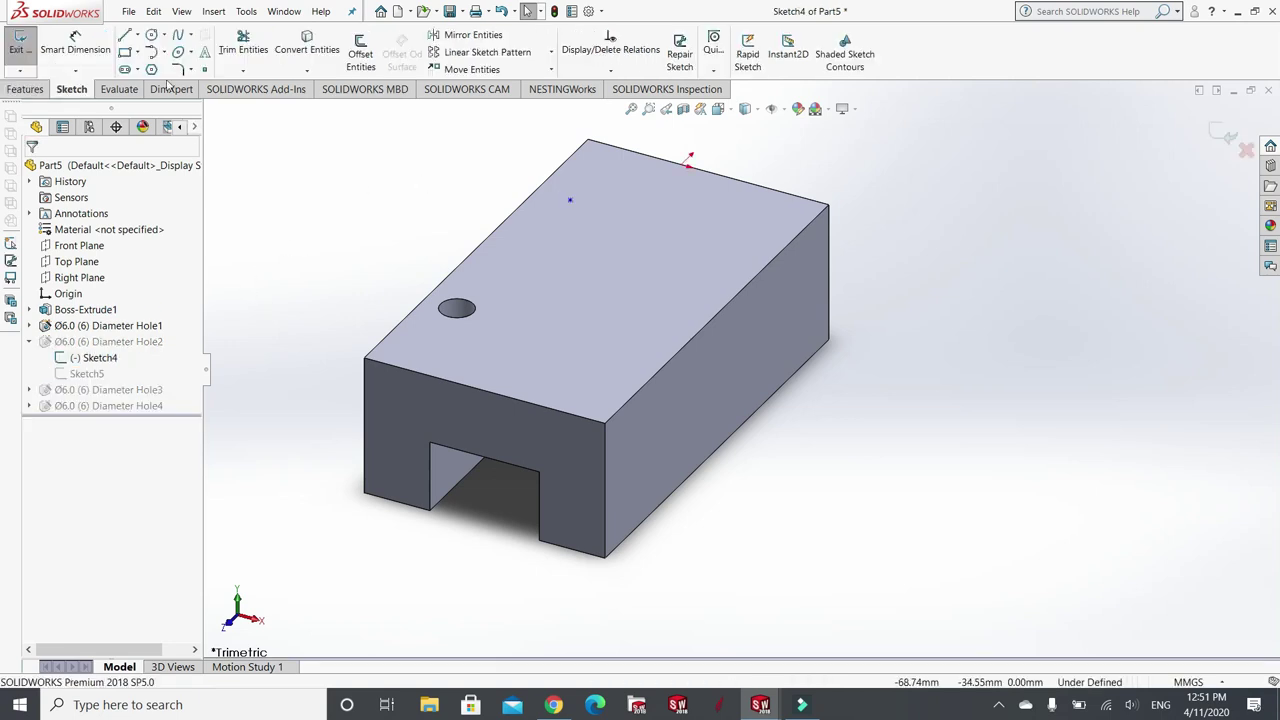
{"action": "left_click", "coordinate": [75, 45]}
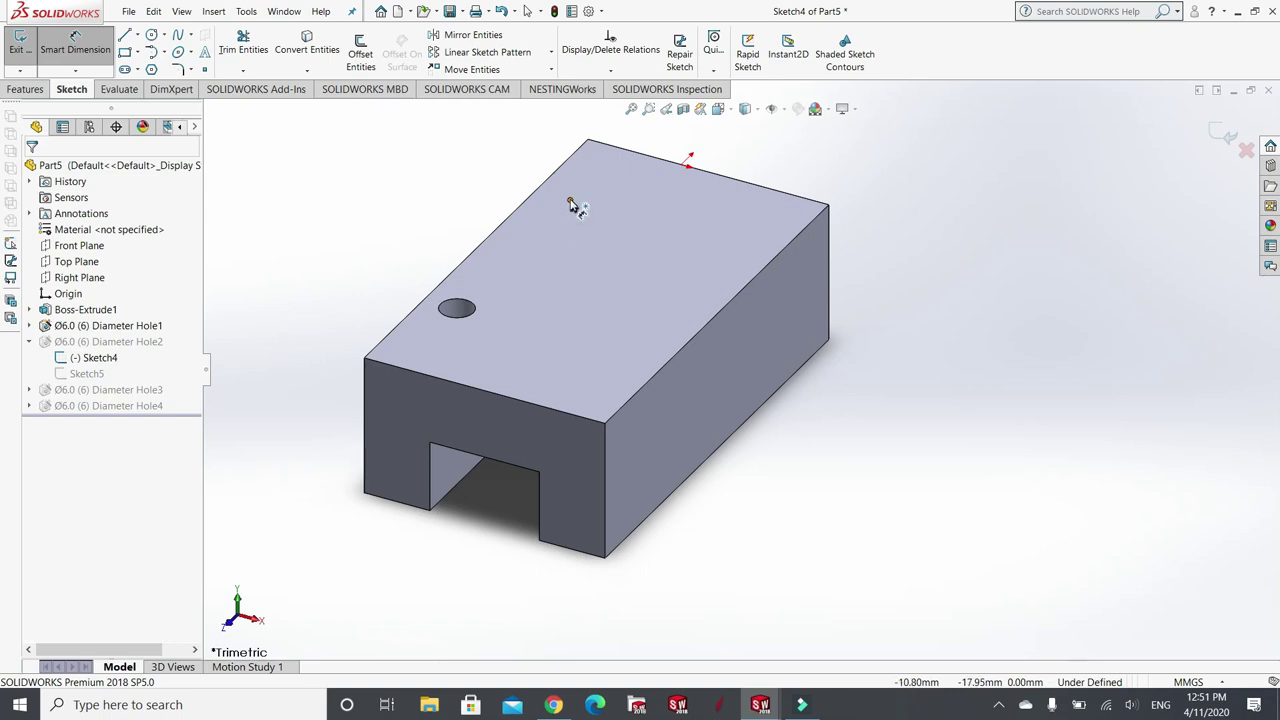
- Dimension the second hole's point 18 mm from the top-left edge
{"action": "left_click", "coordinate": [571, 202]}
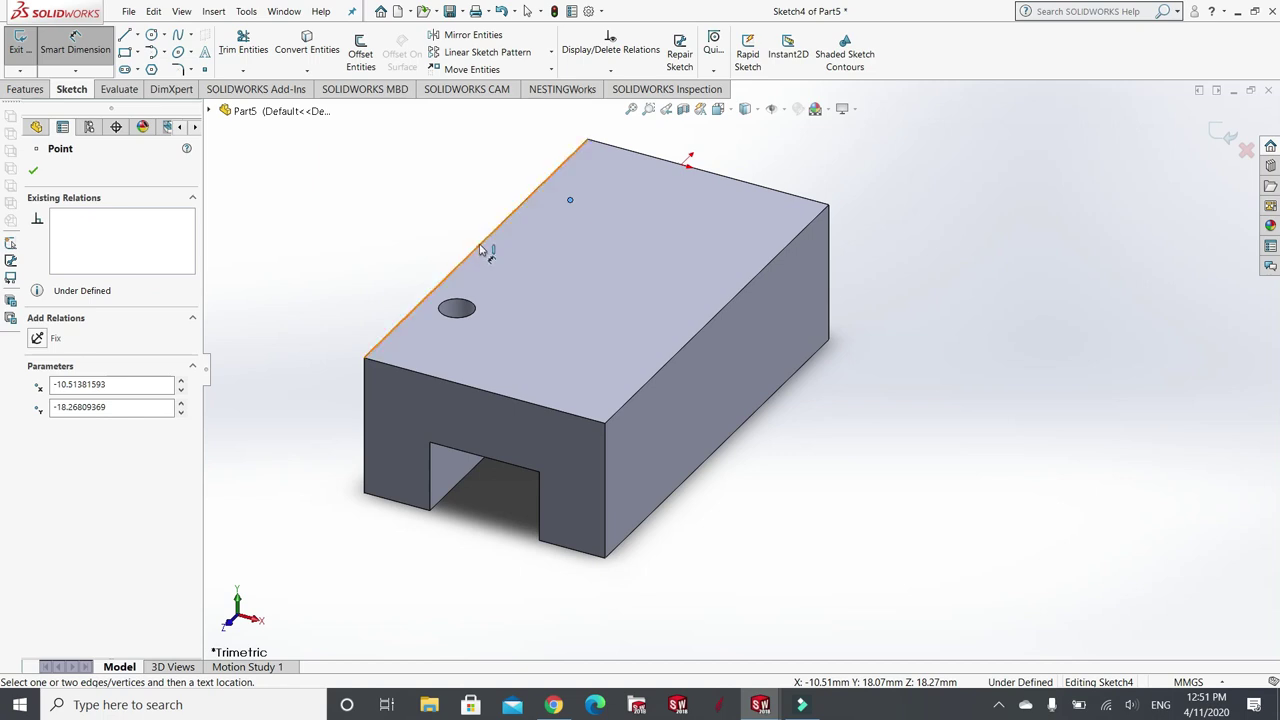
{"action": "left_click", "coordinate": [478, 252]}
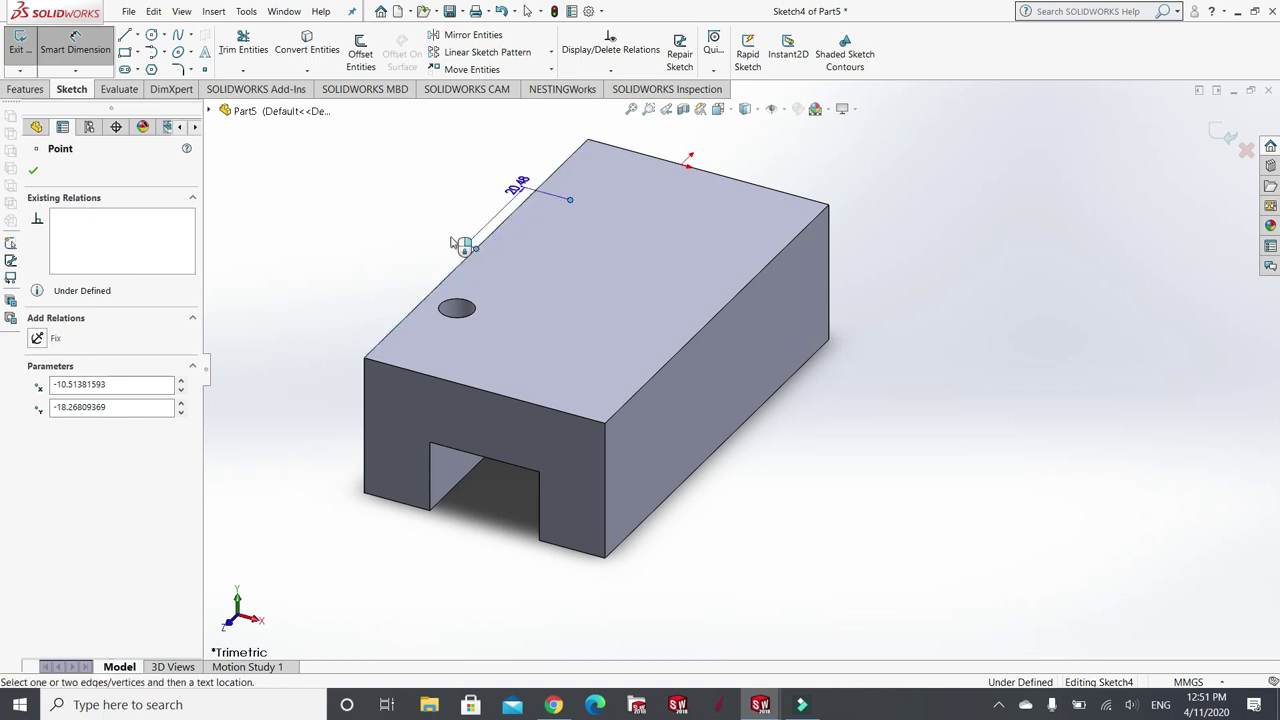
{"action": "left_click", "coordinate": [415, 217]}
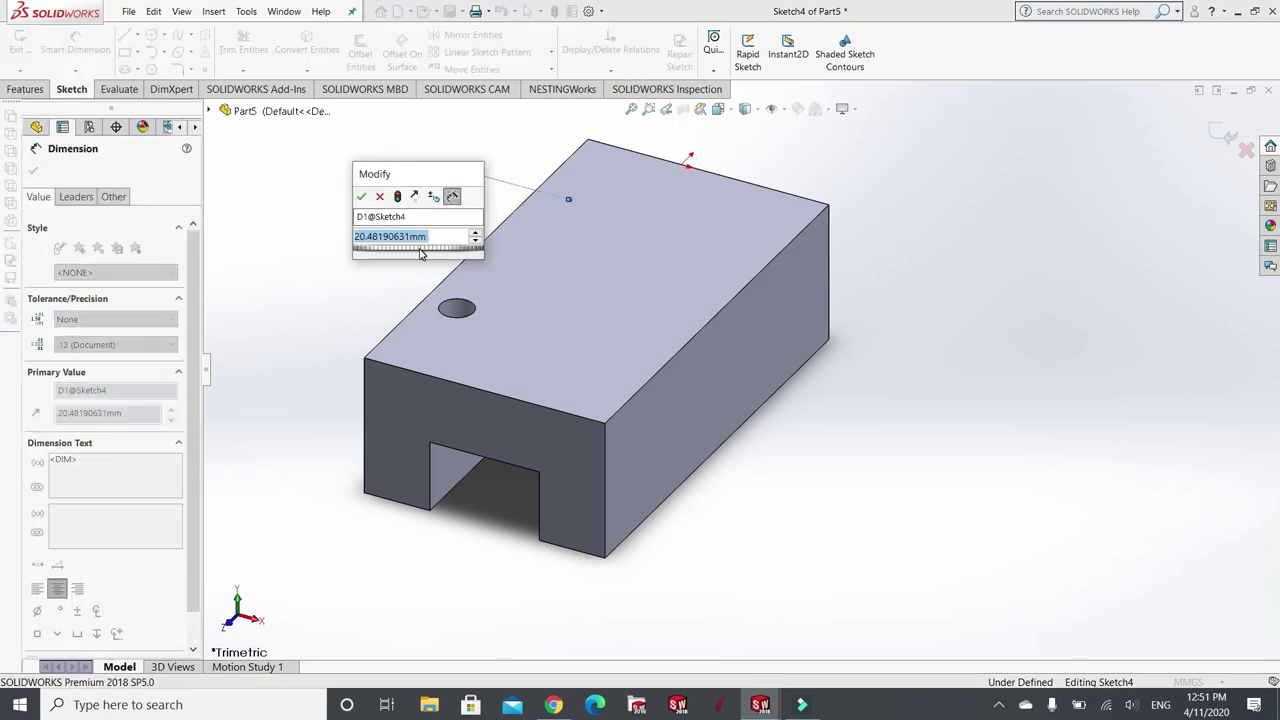
{"action": "type", "text": "18.0"}
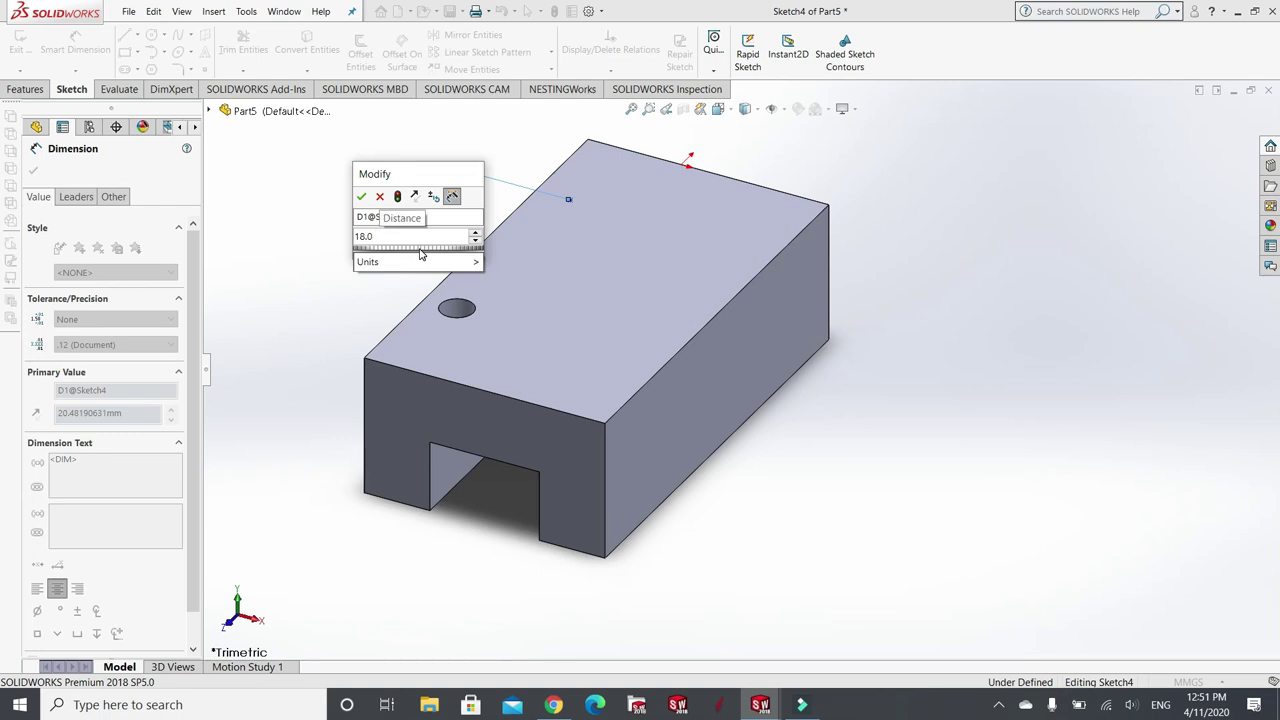
{"action": "mouse_move", "coordinate": [445, 267]}
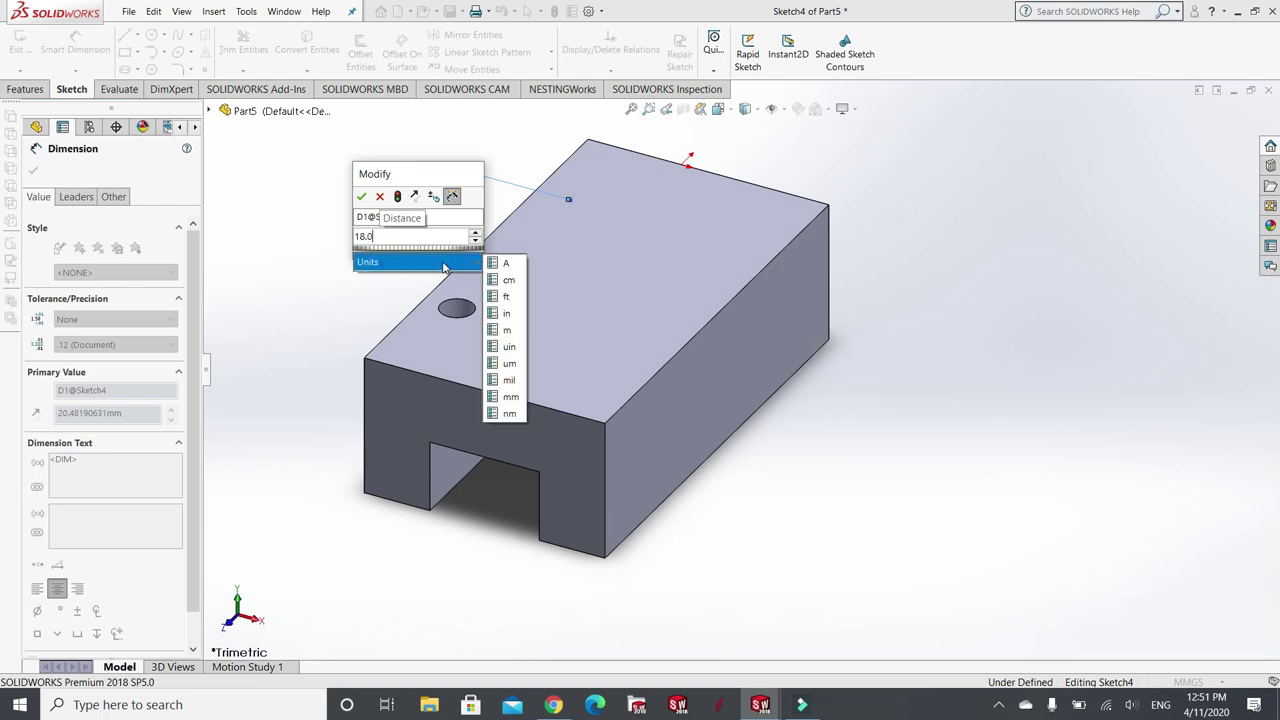
{"action": "left_click", "coordinate": [508, 397]}
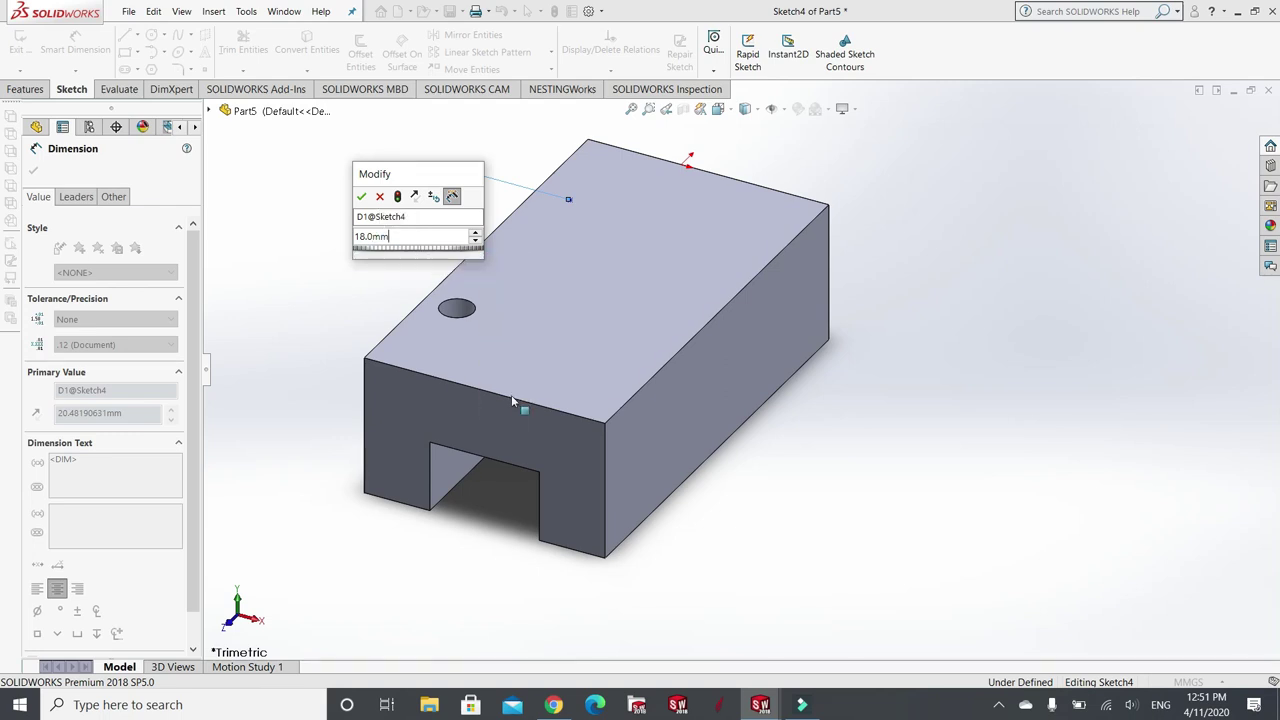
{"action": "left_click", "coordinate": [379, 197]}
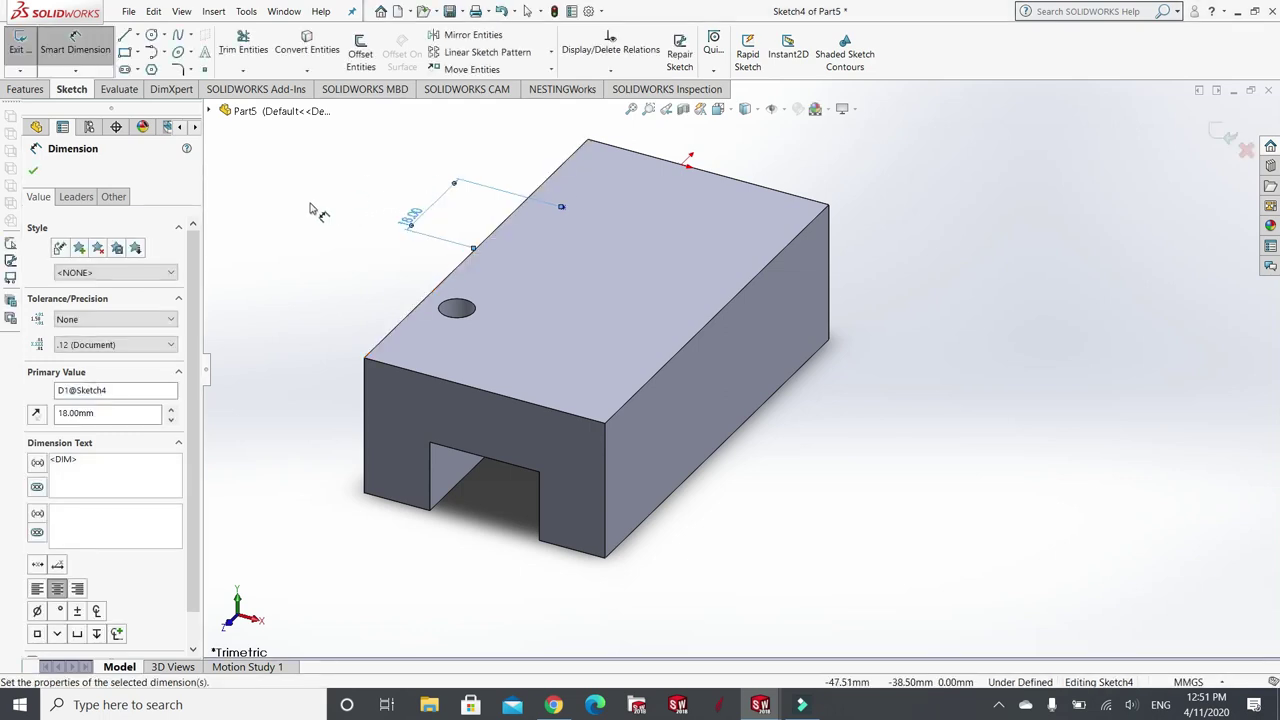
{"action": "left_click", "coordinate": [33, 172]}
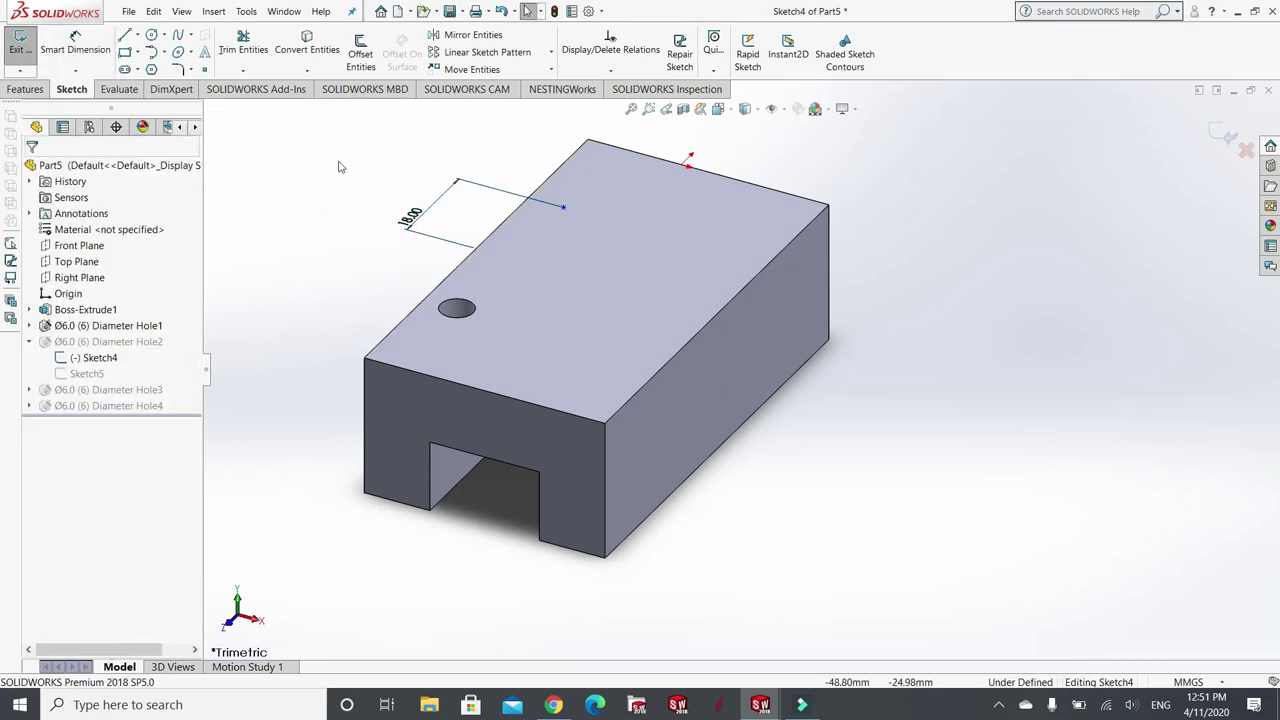
- Dimension the point 6 mm from the back top edge and exit Sketch4
{"action": "left_click", "coordinate": [83, 45]}
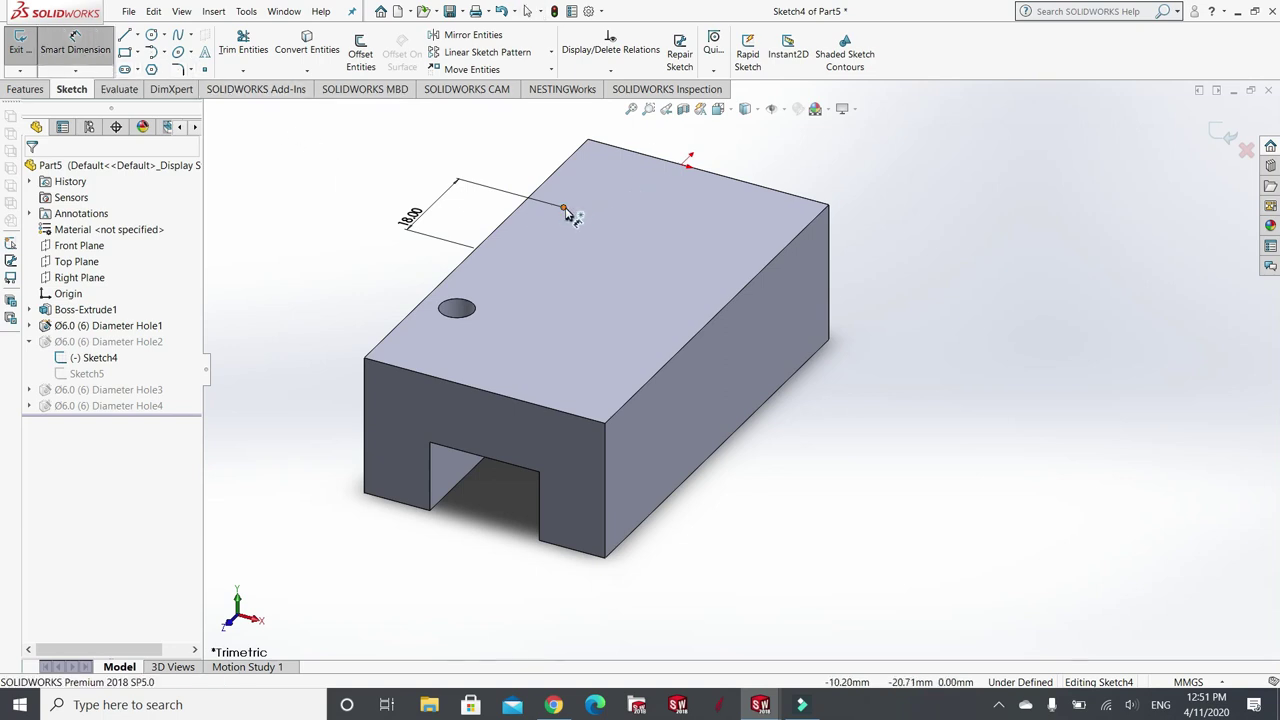
{"action": "left_click", "coordinate": [564, 209]}
{"action": "left_click", "coordinate": [550, 178]}
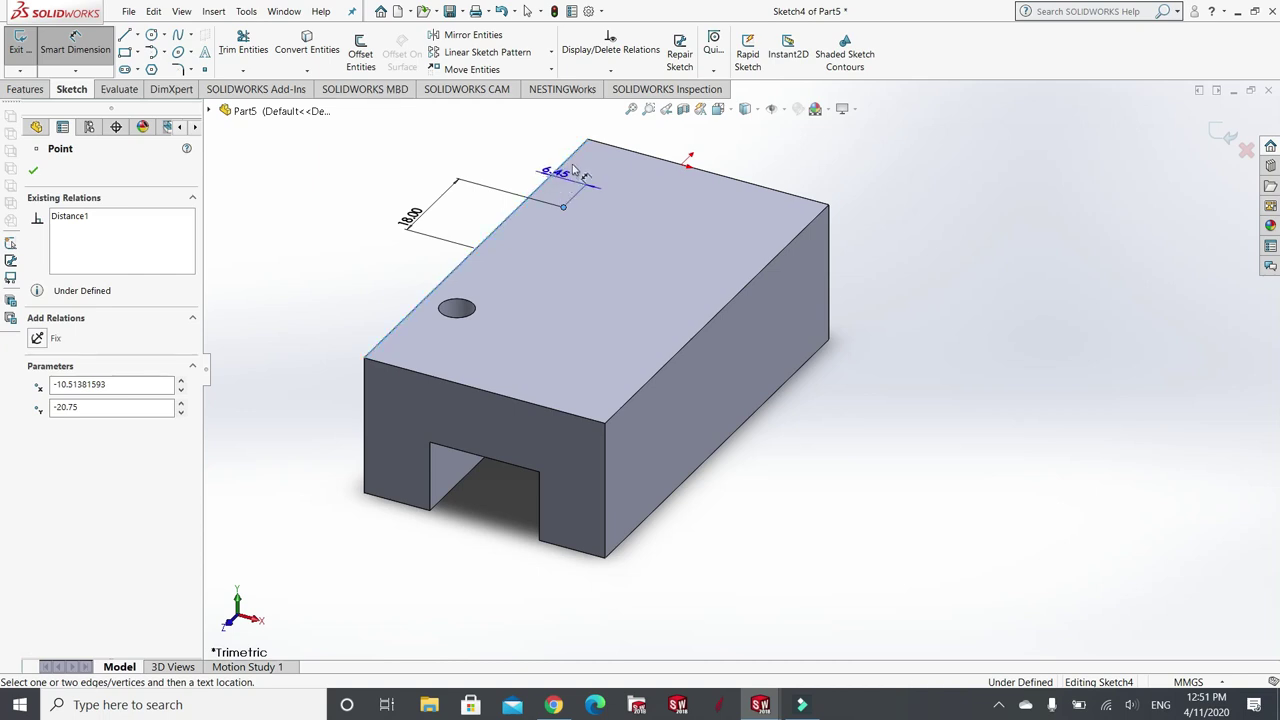
{"action": "left_click", "coordinate": [627, 128]}
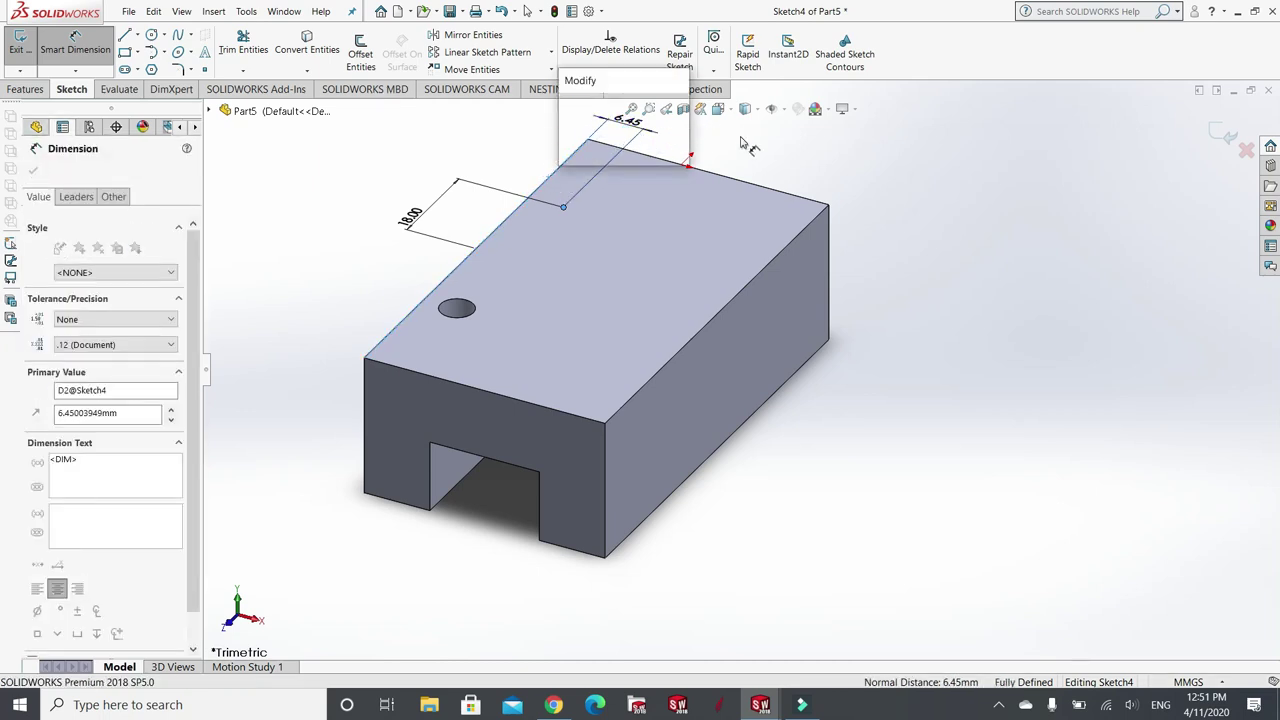
{"action": "type", "text": "6.0"}
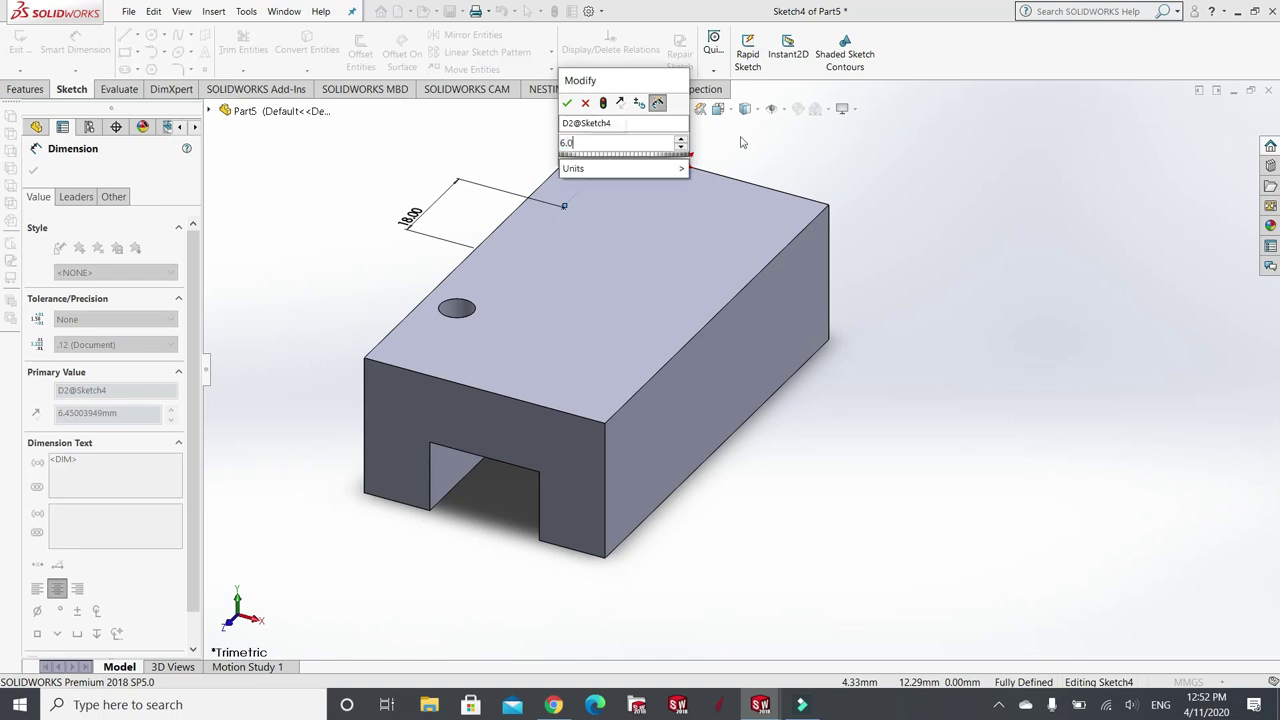
{"action": "mouse_move", "coordinate": [680, 168]}
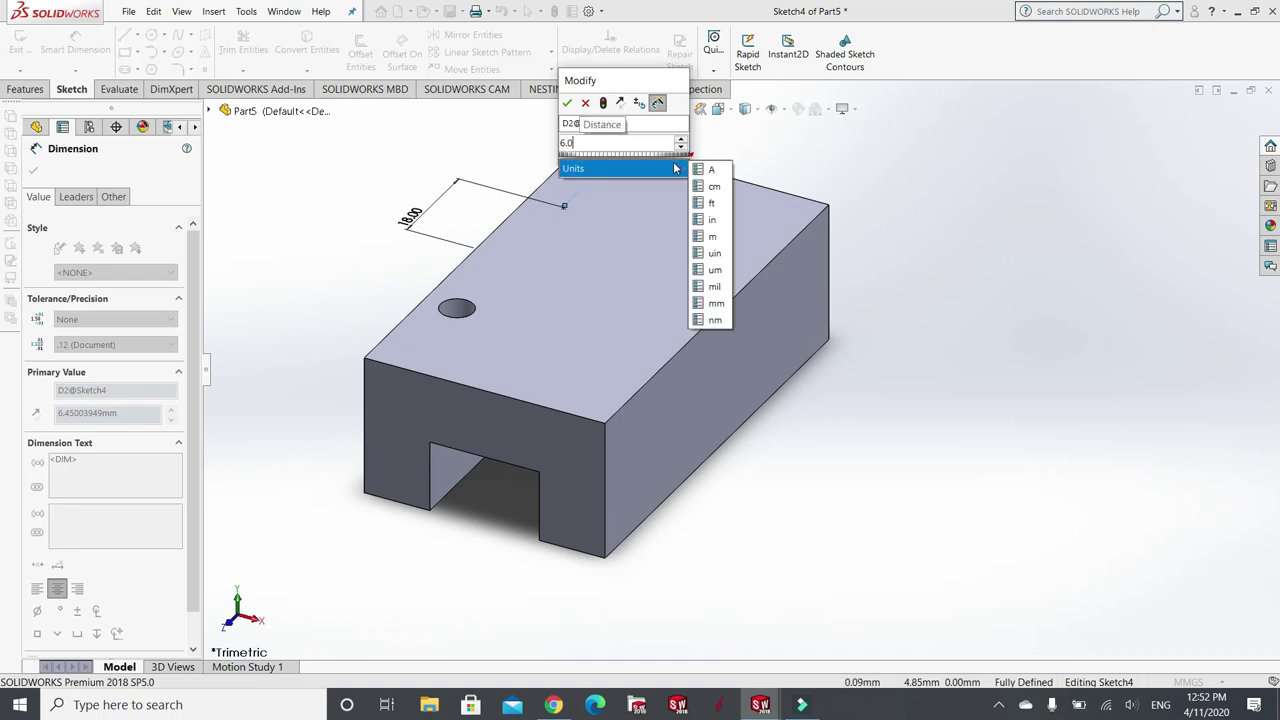
{"action": "left_click", "coordinate": [722, 303]}
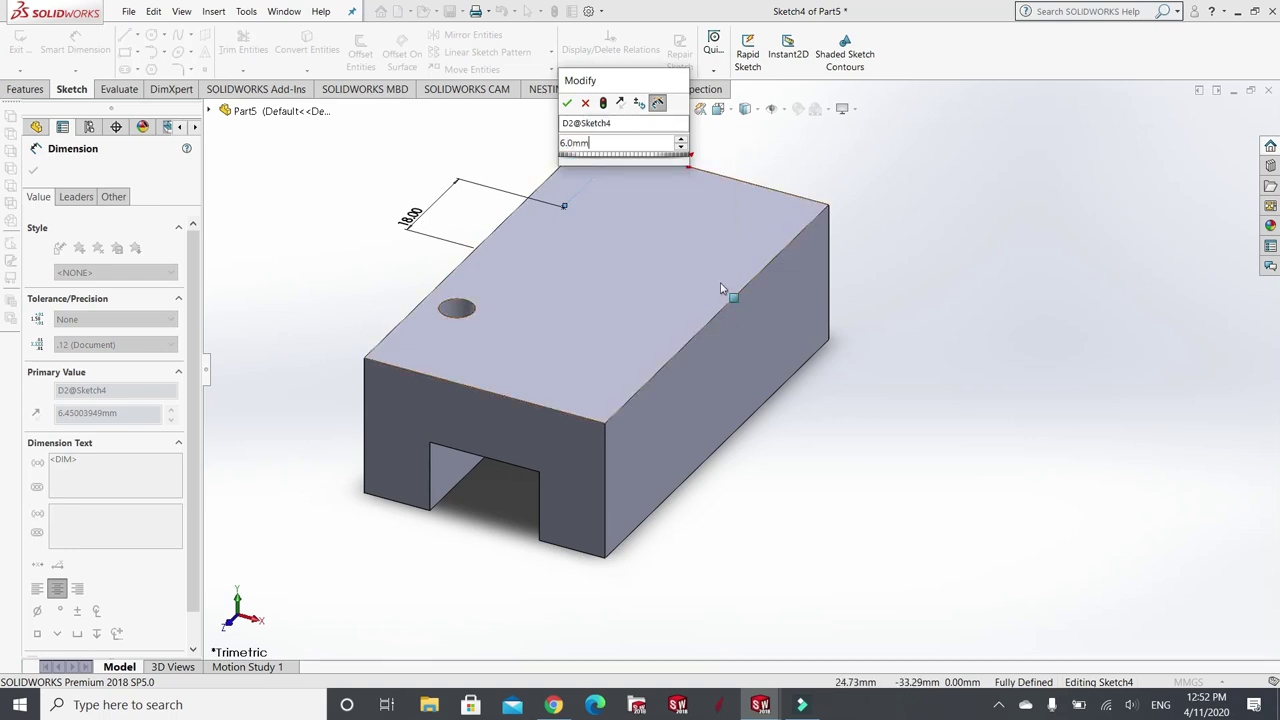
{"action": "left_click", "coordinate": [567, 103]}
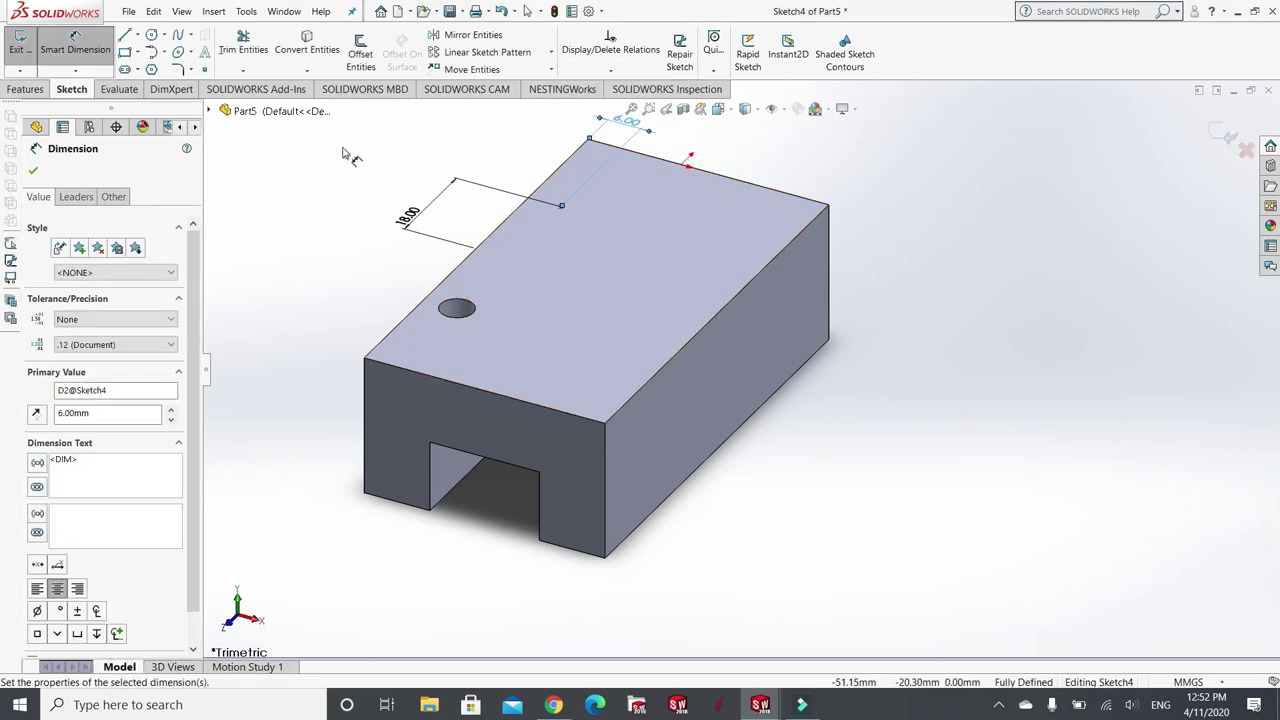
{"action": "left_click", "coordinate": [34, 172]}
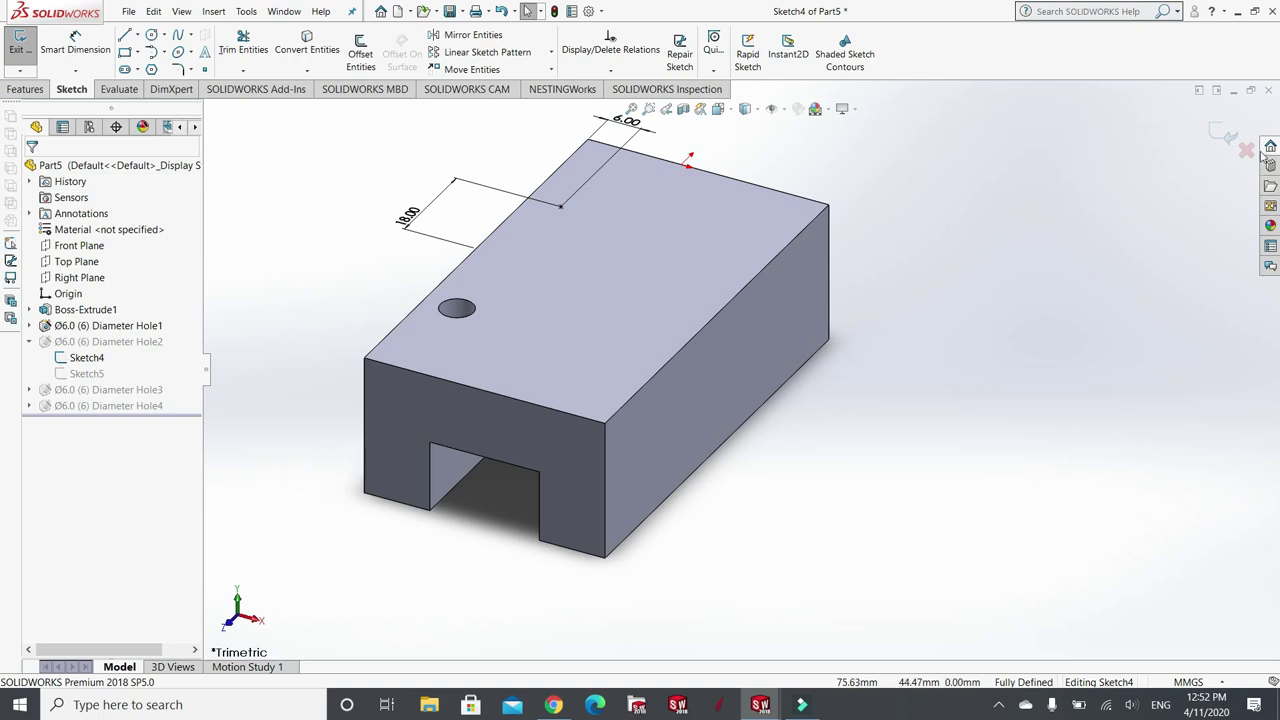
{"action": "left_click", "coordinate": [1224, 136]}
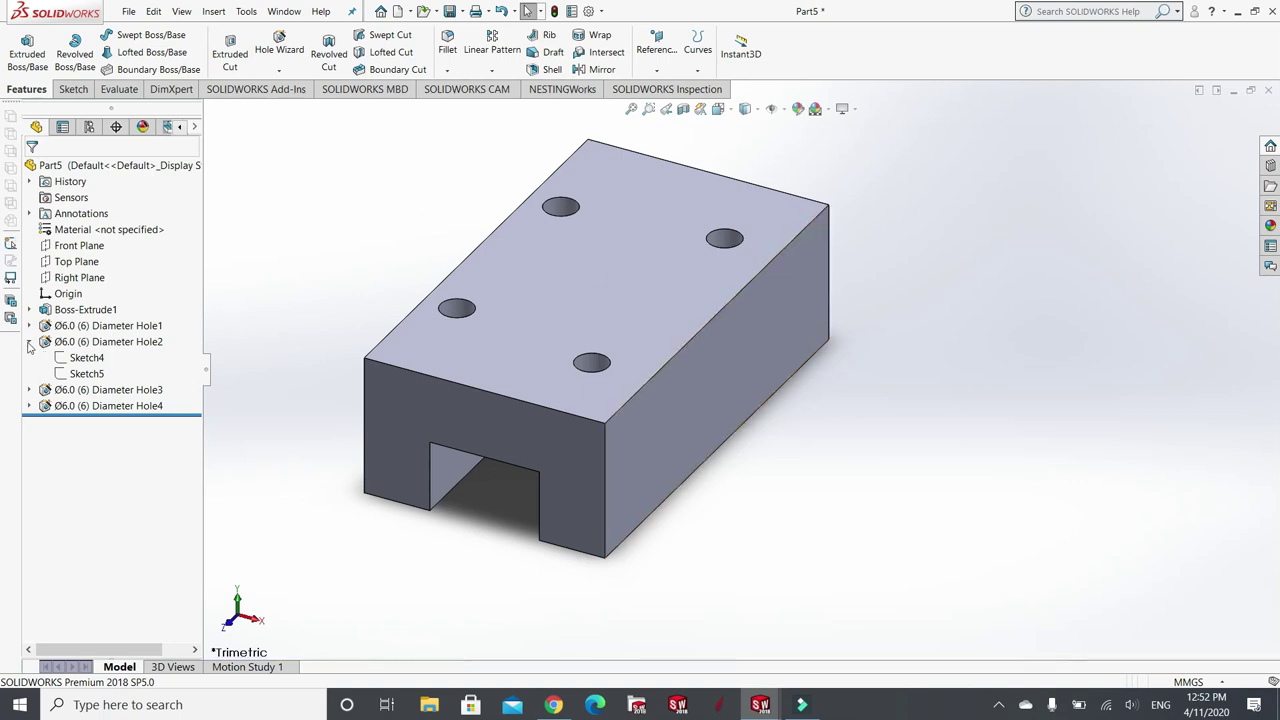
- Open Sketch6 under Diameter Hole3 for editing
{"action": "left_click", "coordinate": [29, 343]}
{"action": "left_click", "coordinate": [29, 358]}
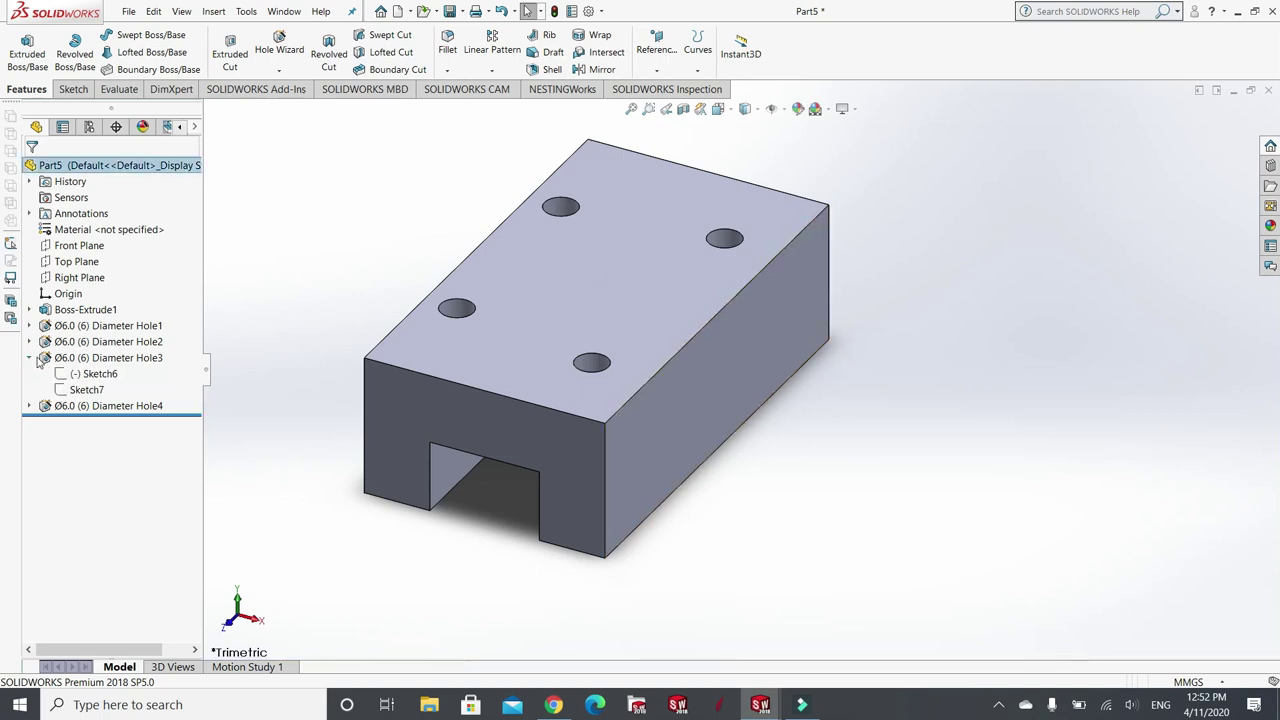
{"action": "left_click", "coordinate": [95, 373]}
{"action": "left_click", "coordinate": [121, 340]}
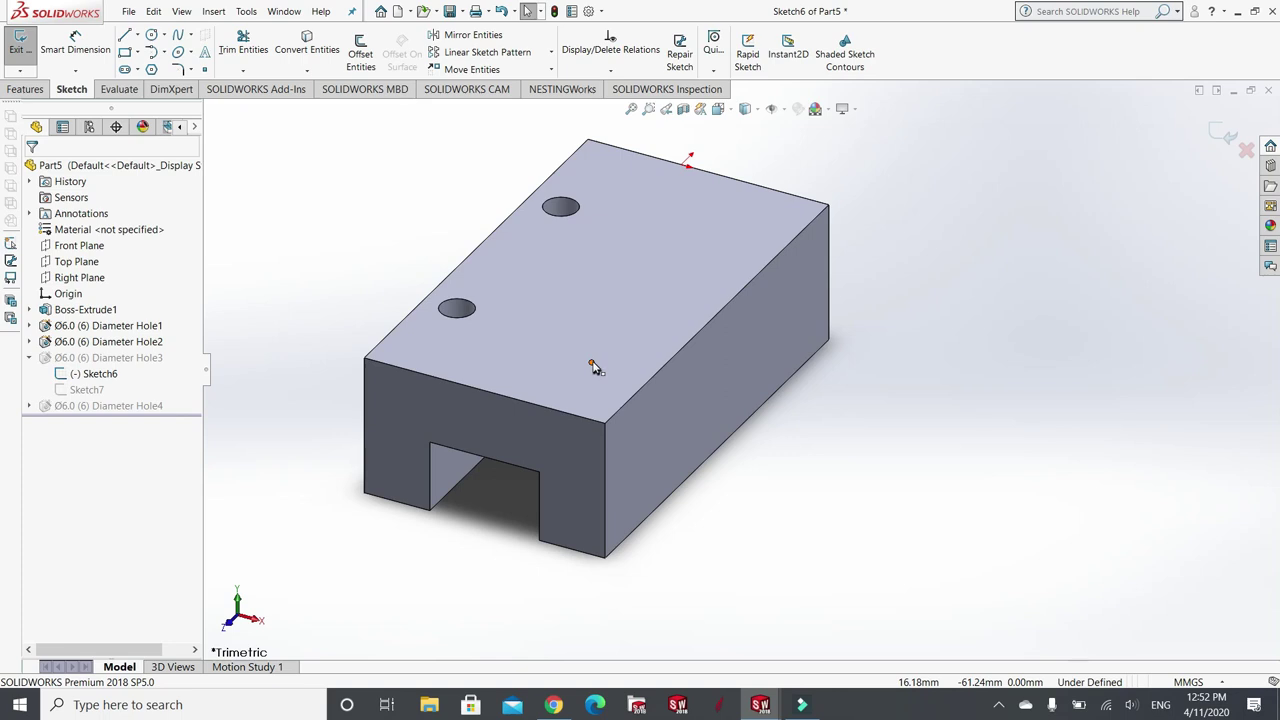
{"action": "left_click", "coordinate": [716, 314]}
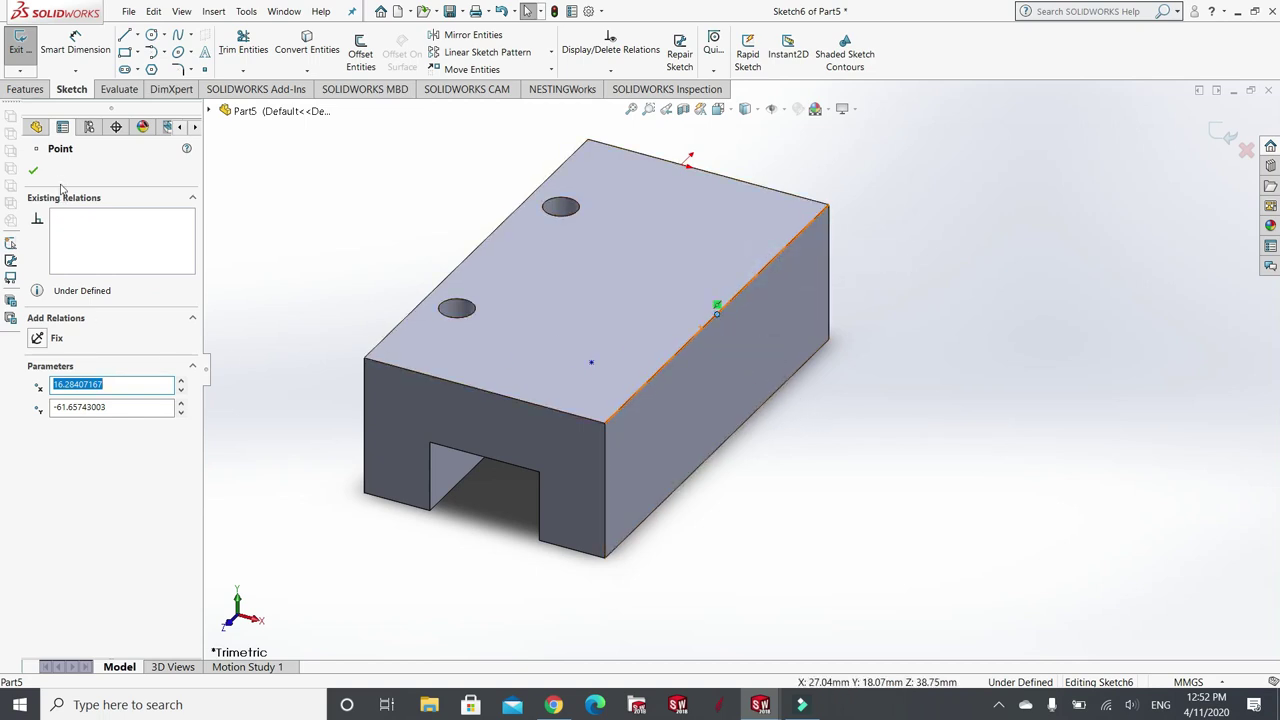
{"action": "left_click", "coordinate": [589, 362]}
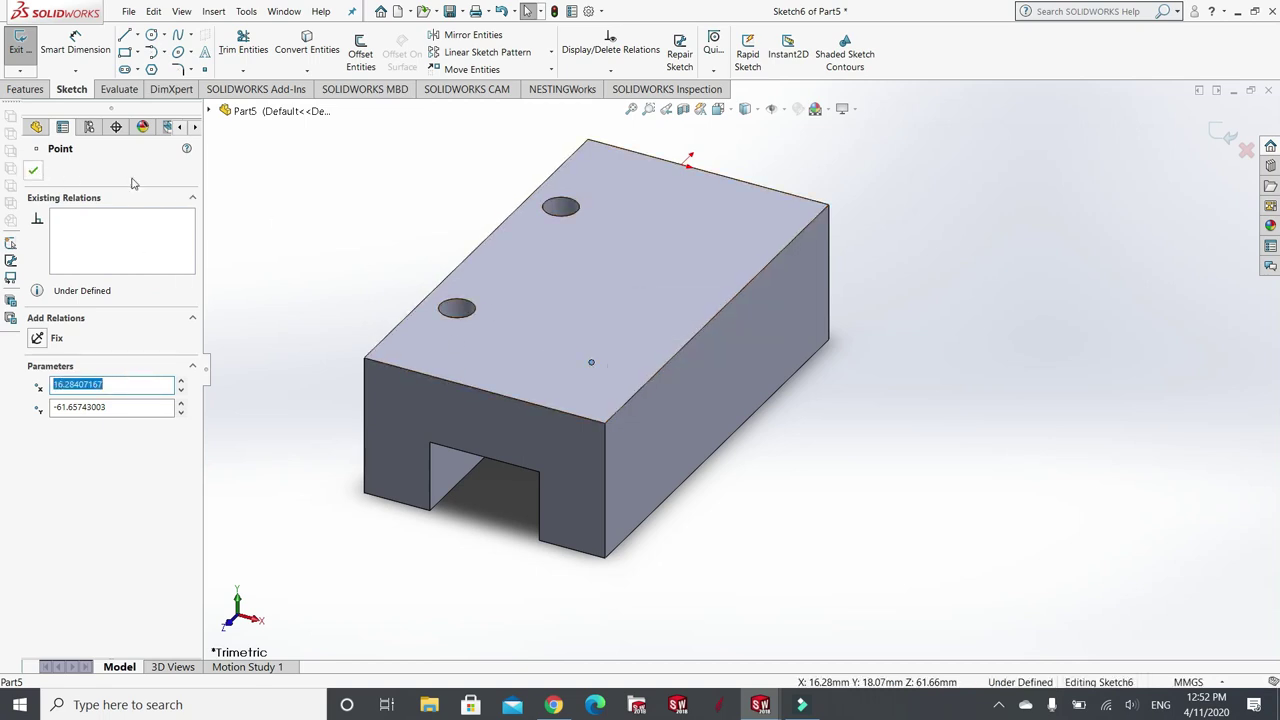
{"action": "key", "text": "Escape"}
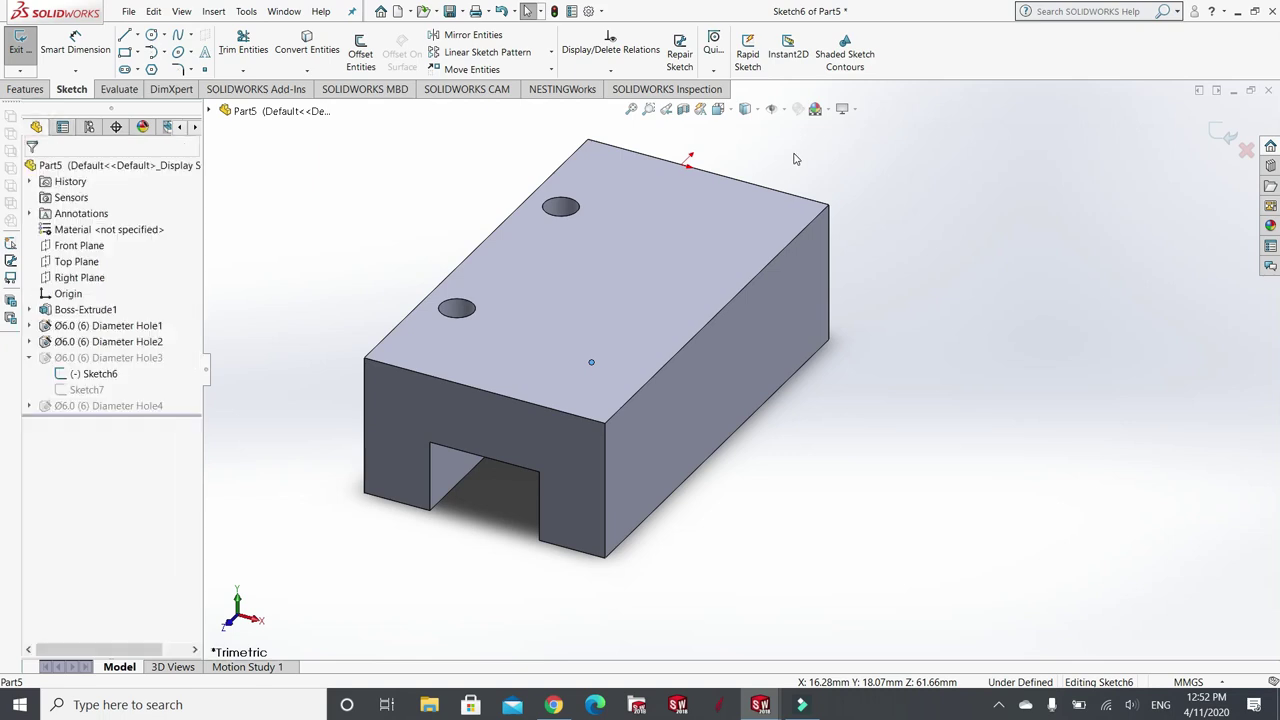
- Dimension the third hole's point 18 mm from the right top edge
{"action": "left_click", "coordinate": [75, 42]}
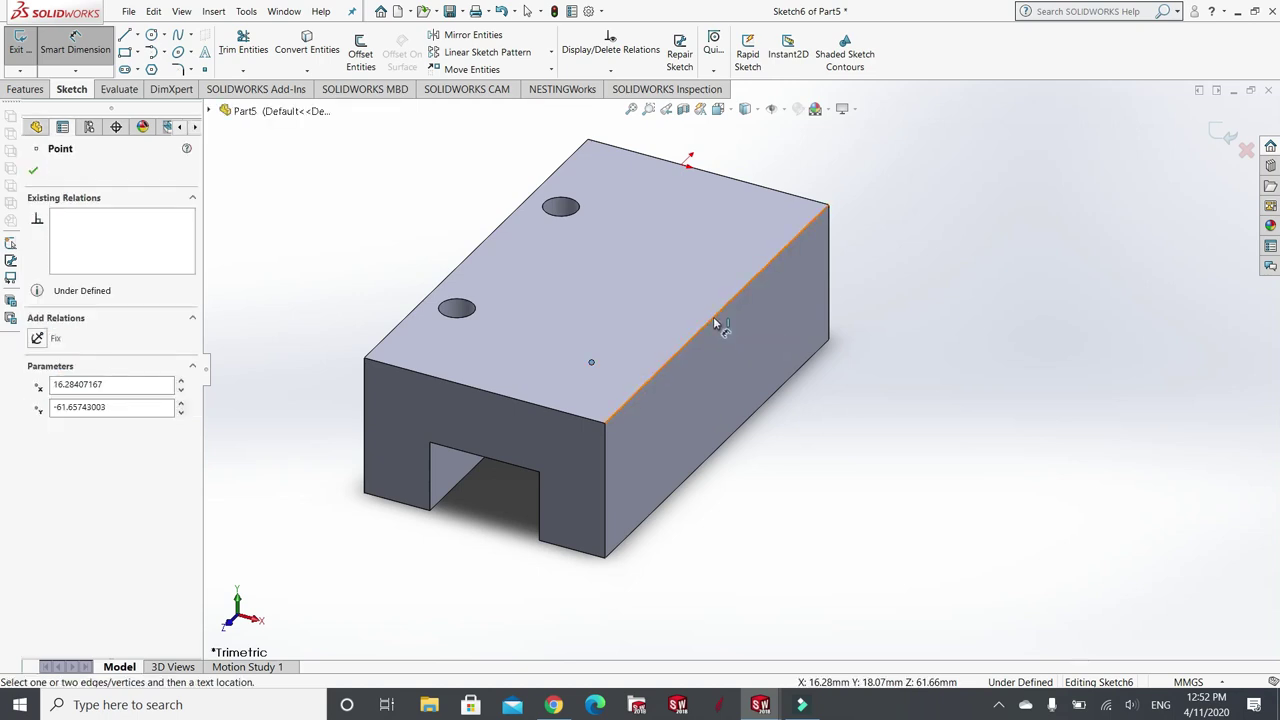
{"action": "left_click", "coordinate": [716, 316]}
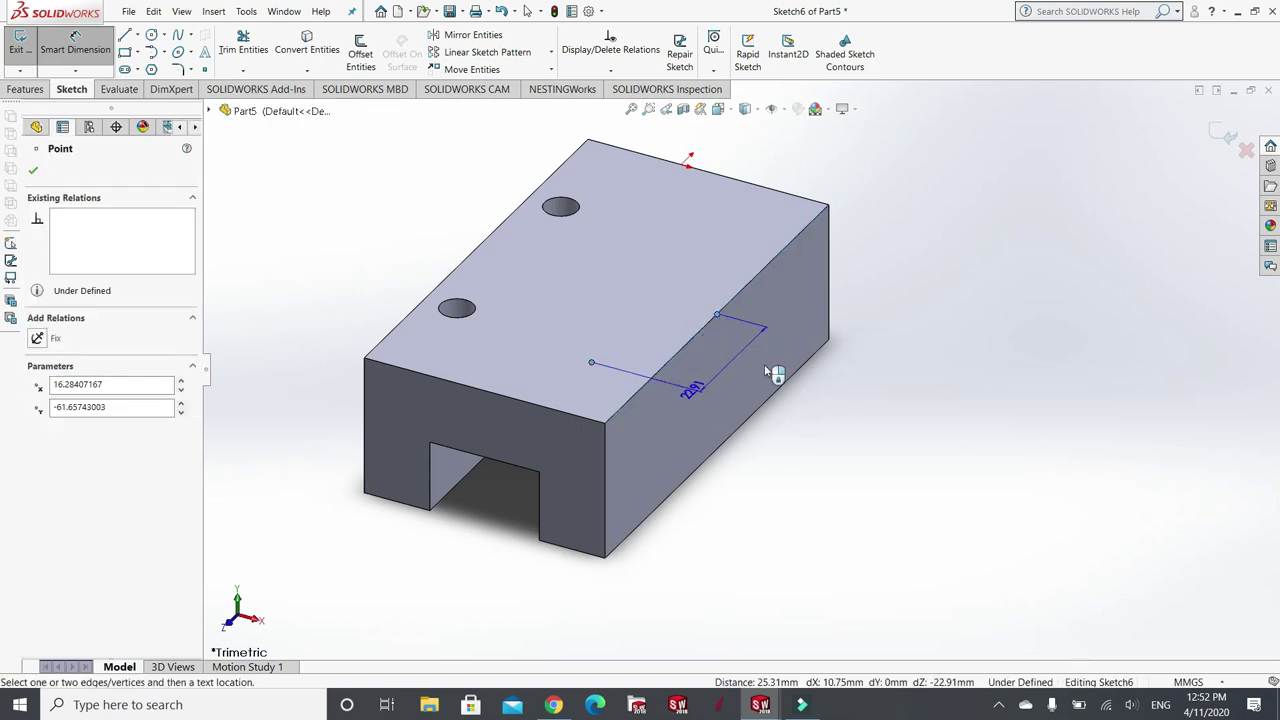
{"action": "left_click", "coordinate": [816, 398]}
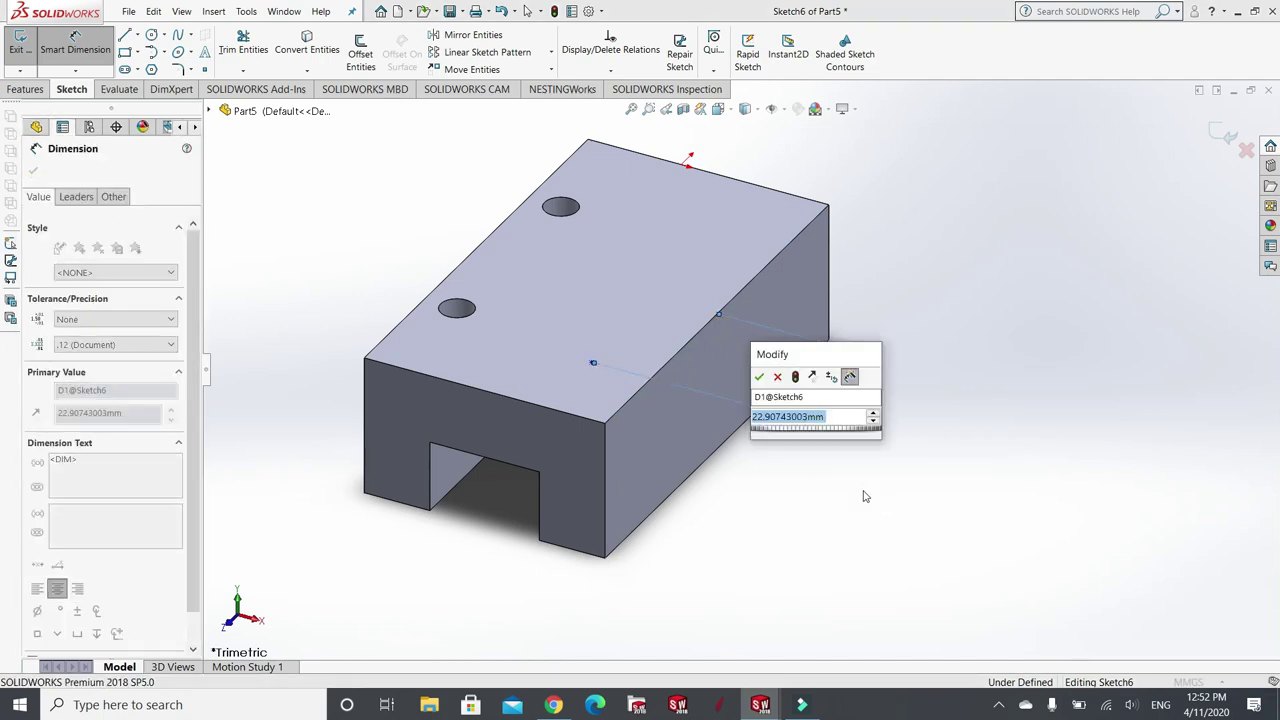
{"action": "type", "text": "18.0"}
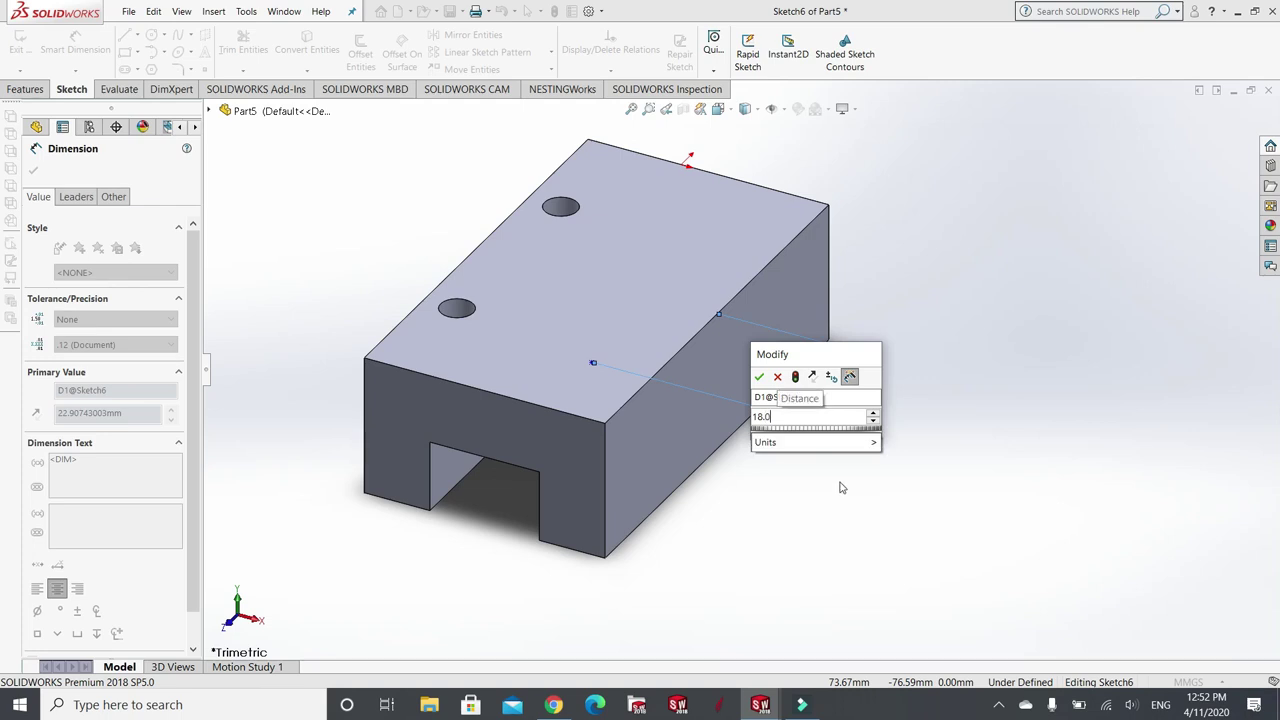
{"action": "mouse_move", "coordinate": [862, 442]}
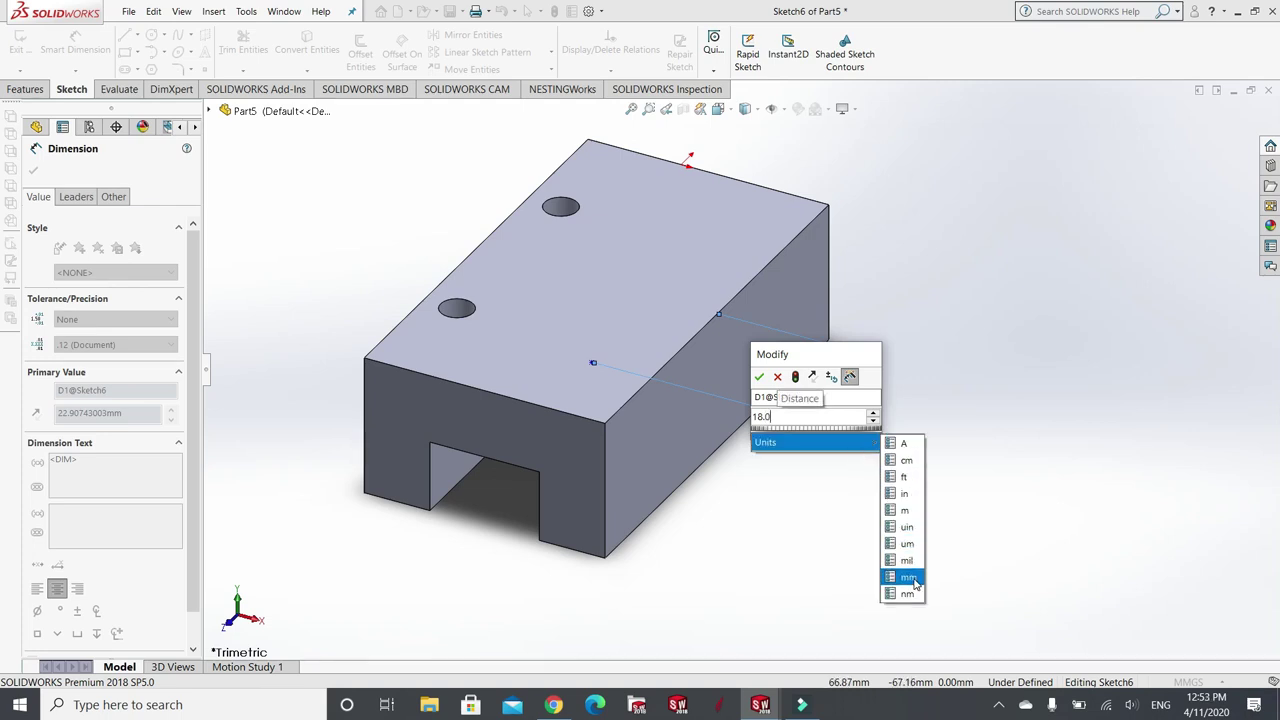
{"action": "left_click", "coordinate": [906, 575]}
{"action": "left_click", "coordinate": [759, 376]}
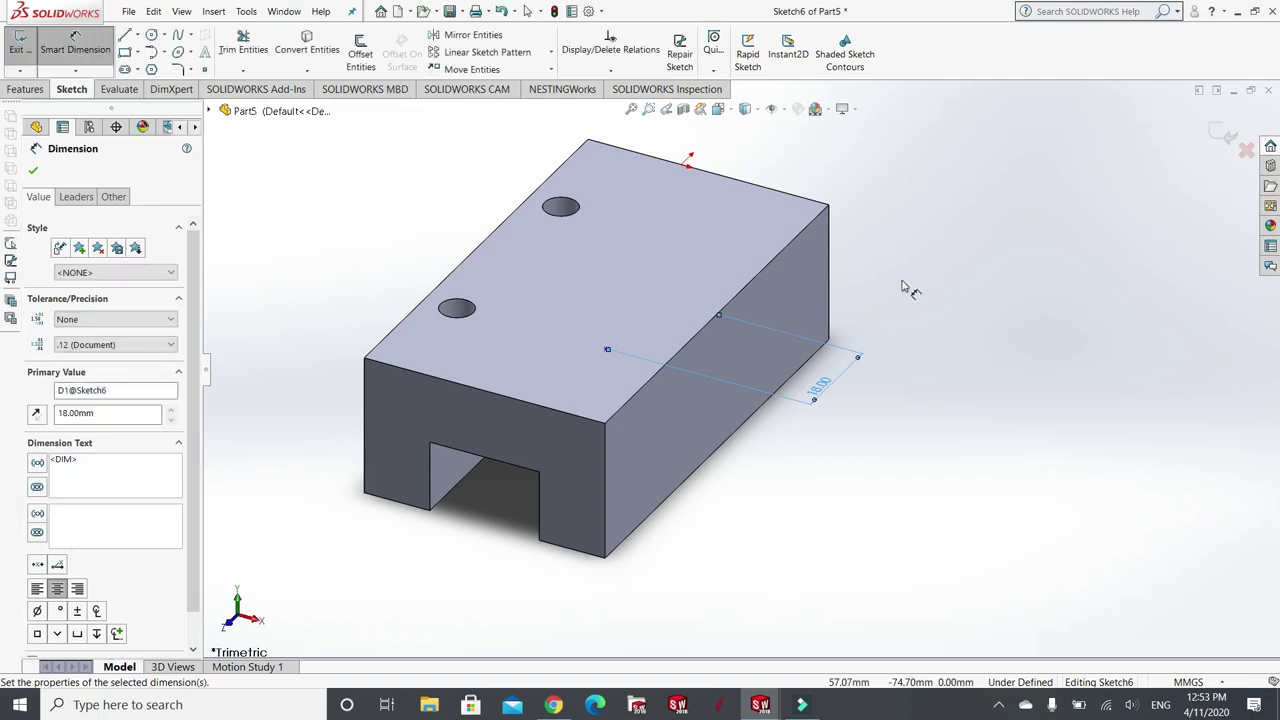
{"action": "left_click", "coordinate": [33, 170]}
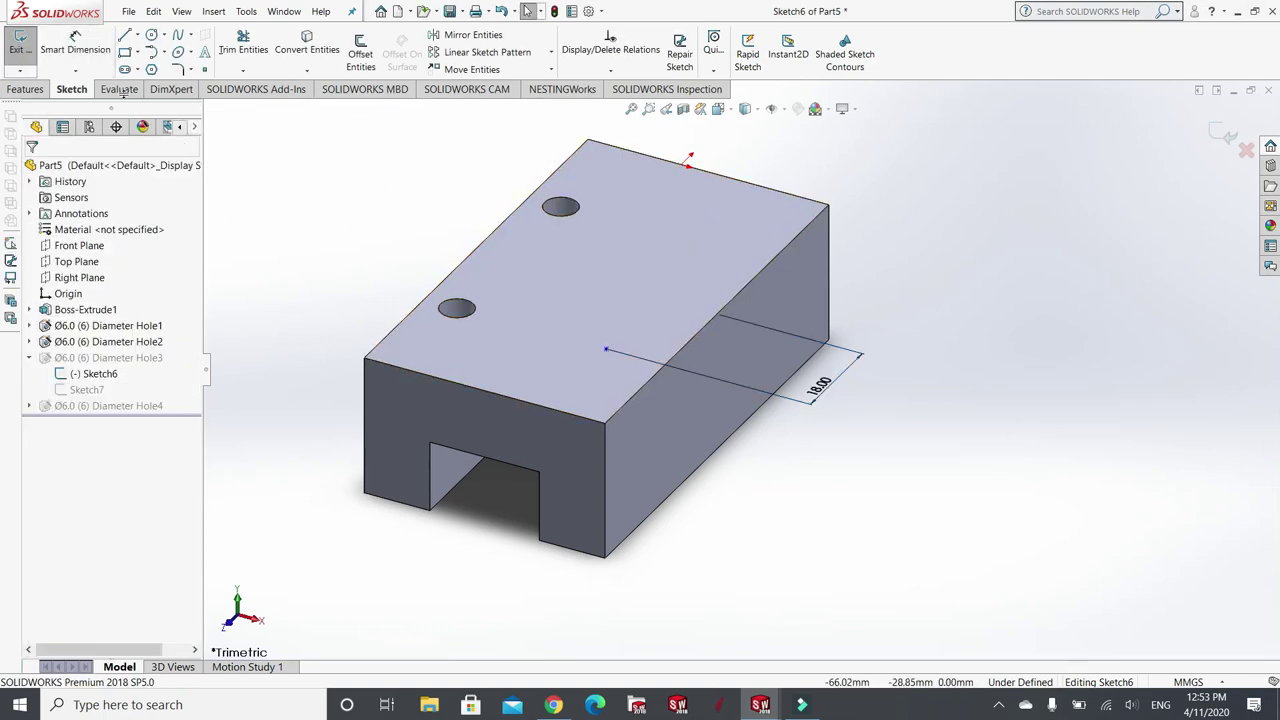
- Dimension the point 6 mm from the front edge and exit Sketch6
{"action": "left_click", "coordinate": [92, 48]}
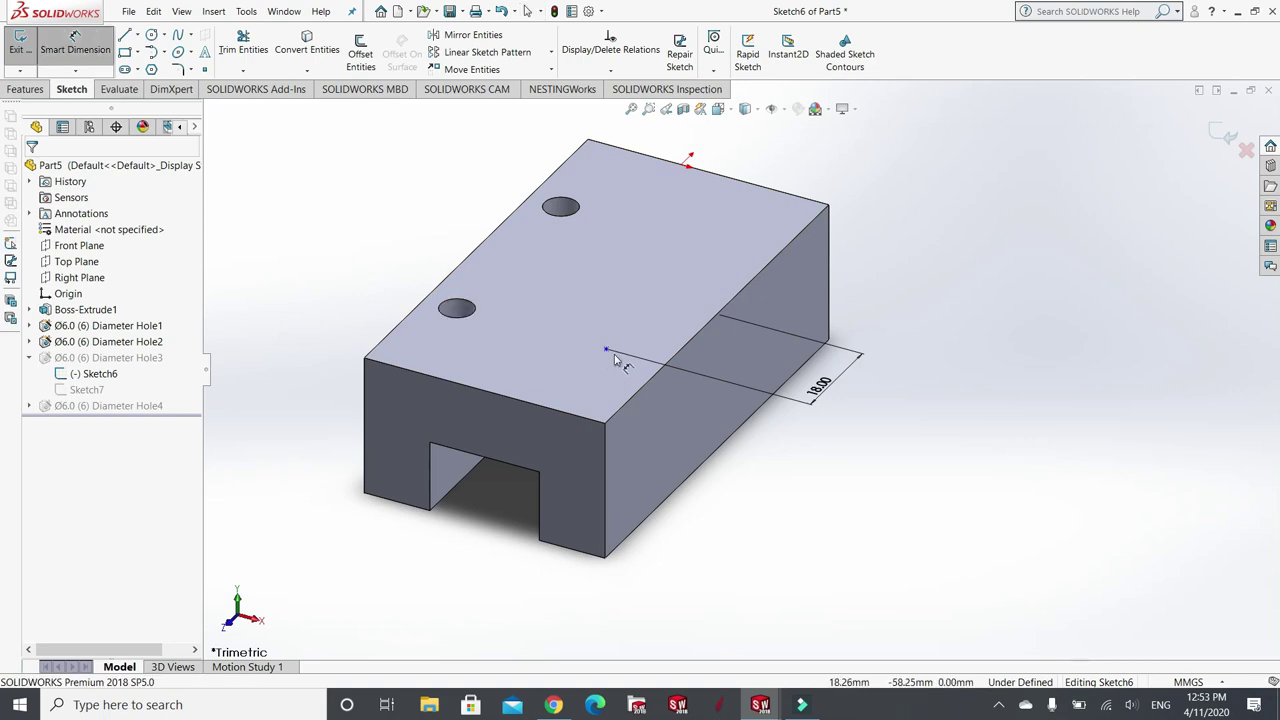
{"action": "left_click", "coordinate": [607, 351]}
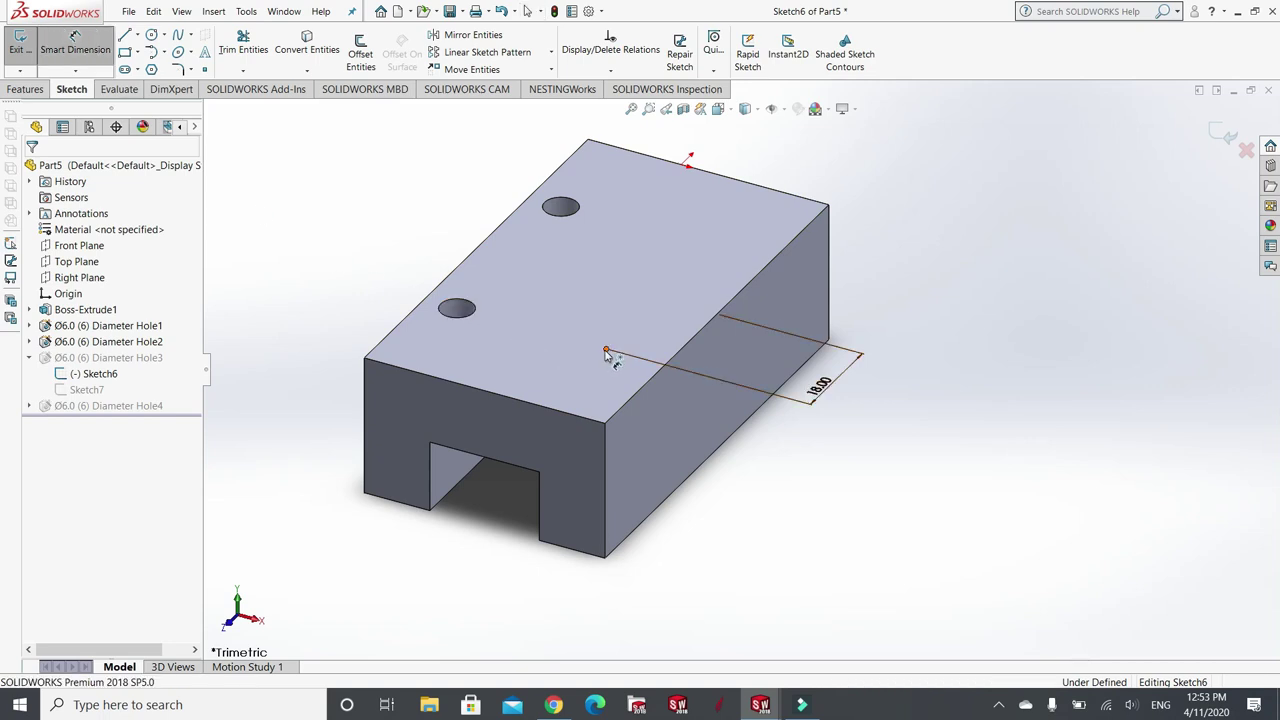
{"action": "left_click", "coordinate": [652, 386]}
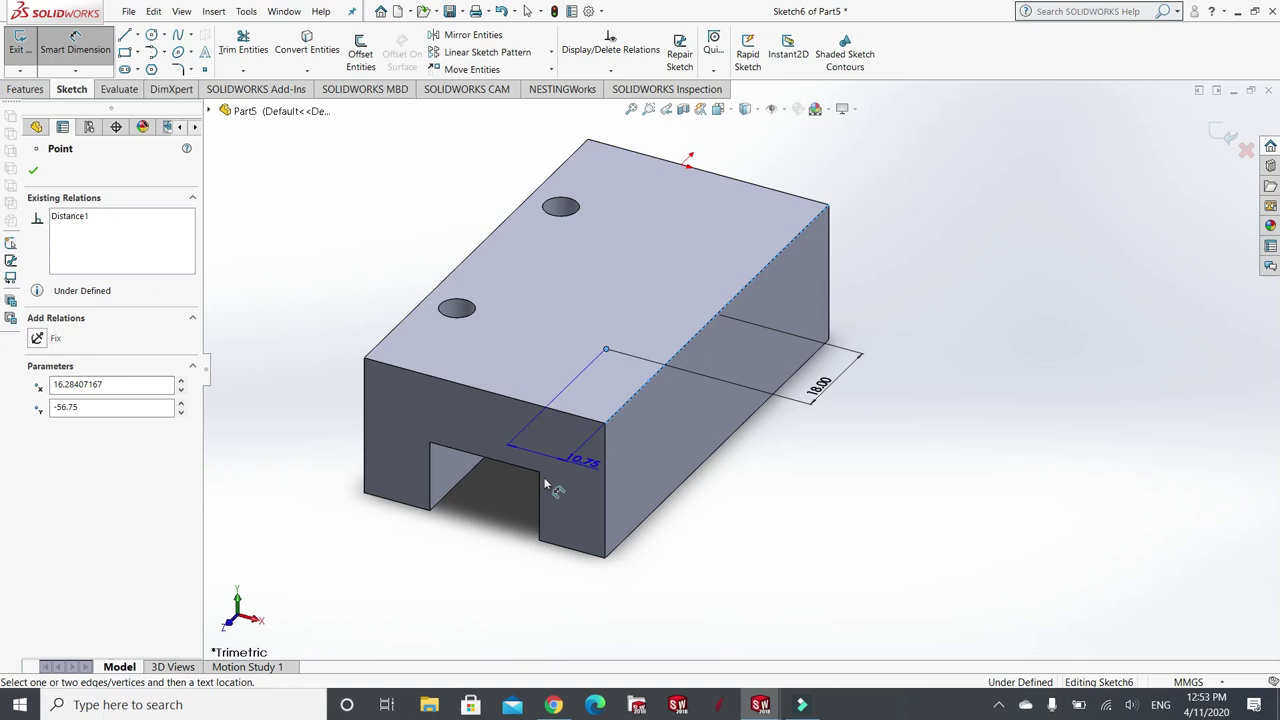
{"action": "left_click", "coordinate": [483, 516]}
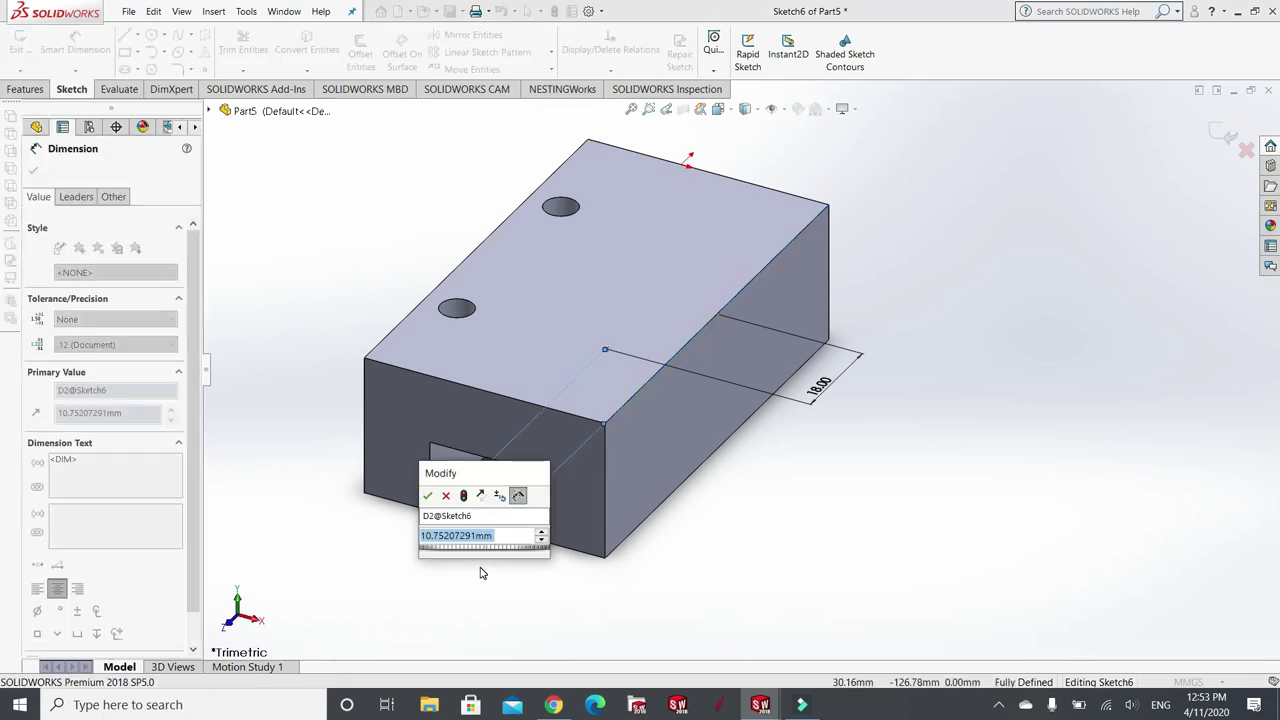
{"action": "type", "text": "6.0"}
{"action": "mouse_move", "coordinate": [485, 563]}
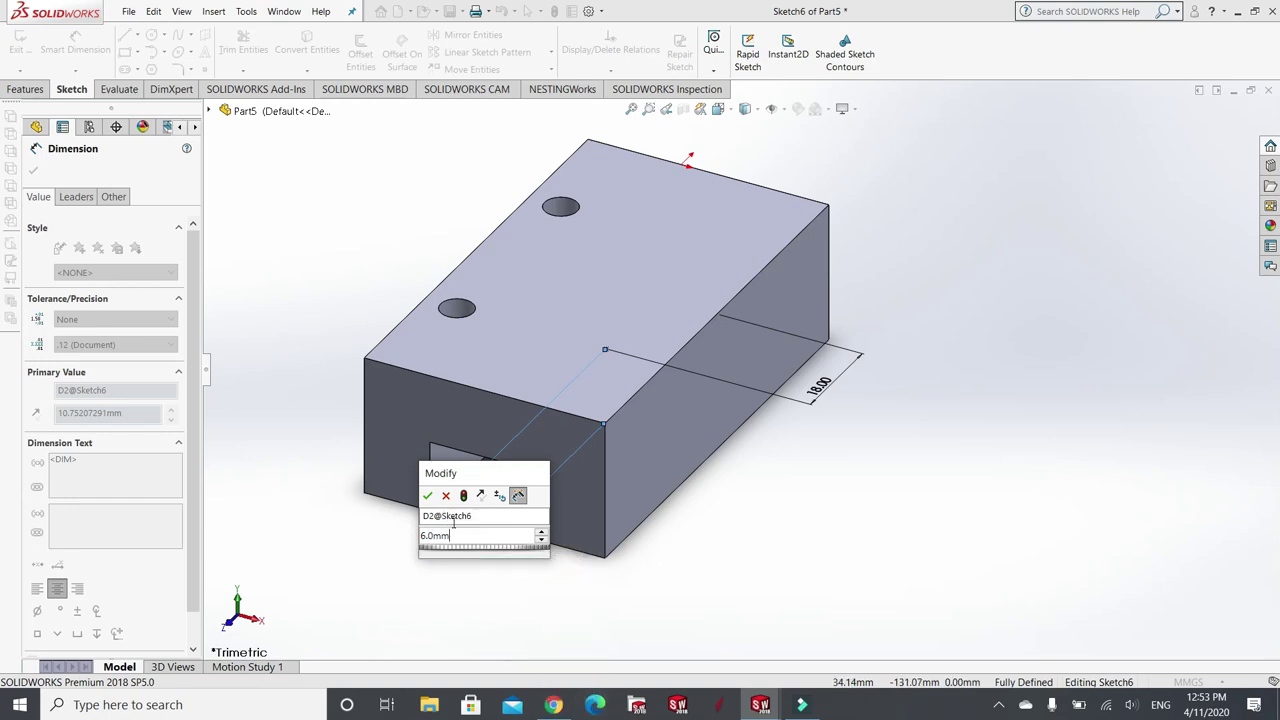
{"action": "left_click", "coordinate": [427, 495]}
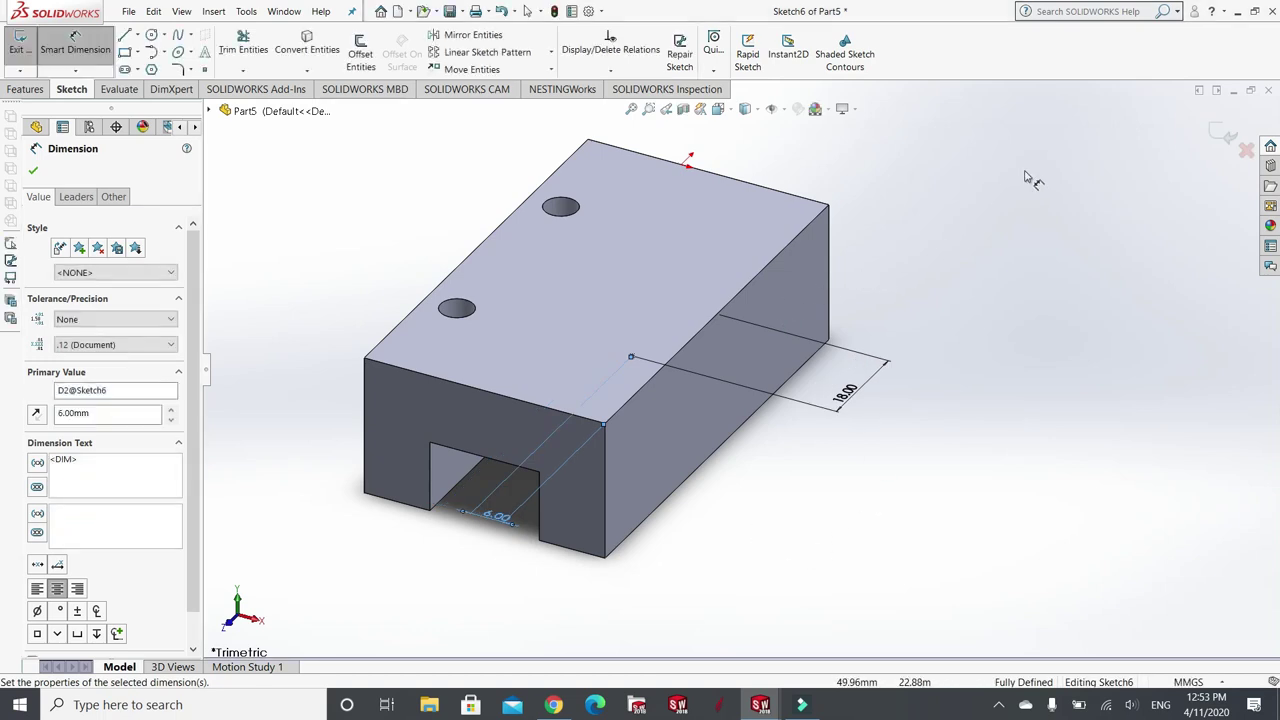
{"action": "left_click", "coordinate": [1226, 146]}
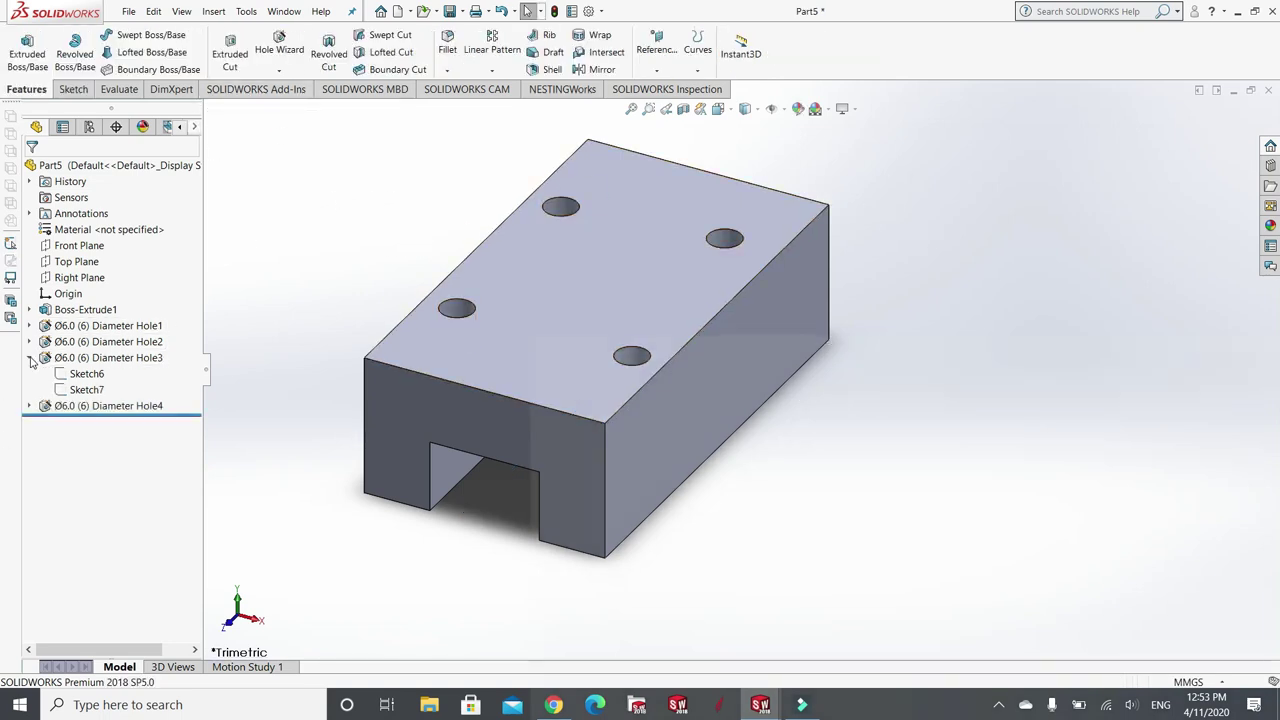
- Open Sketch8 under Diameter Hole4 for editing
{"action": "left_click", "coordinate": [29, 357]}
{"action": "left_click", "coordinate": [29, 373]}
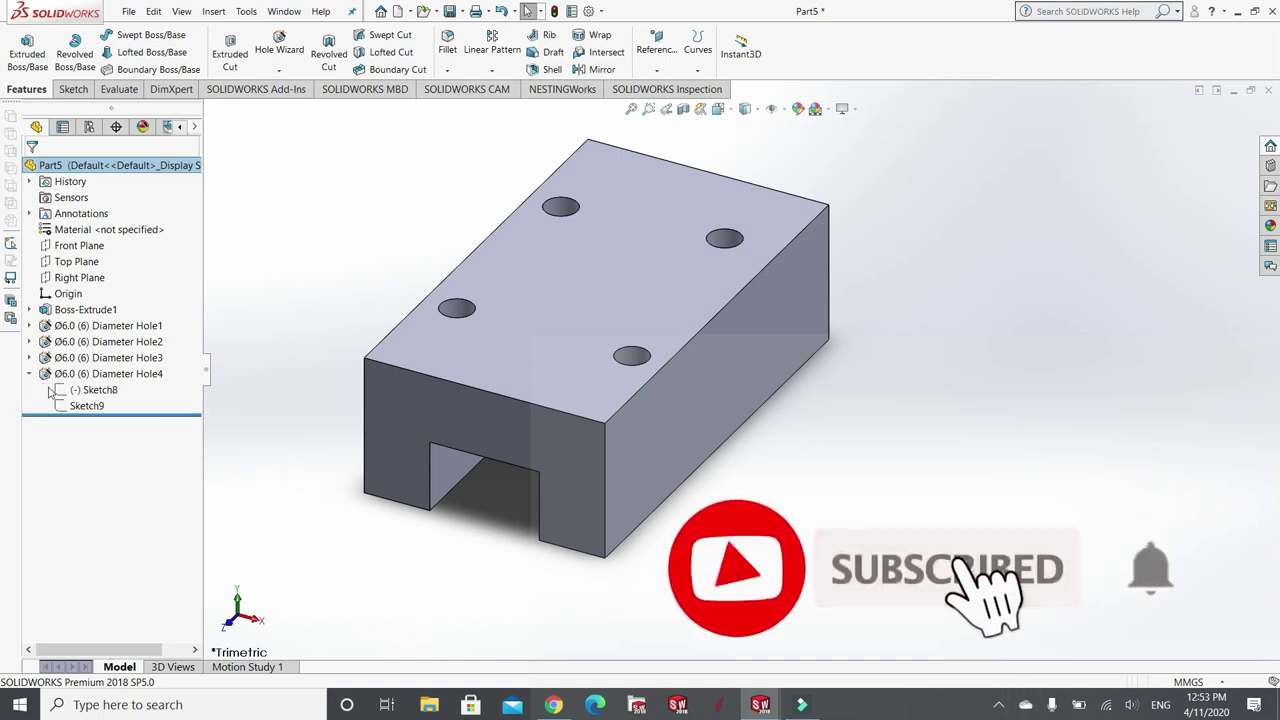
{"action": "left_click", "coordinate": [100, 390]}
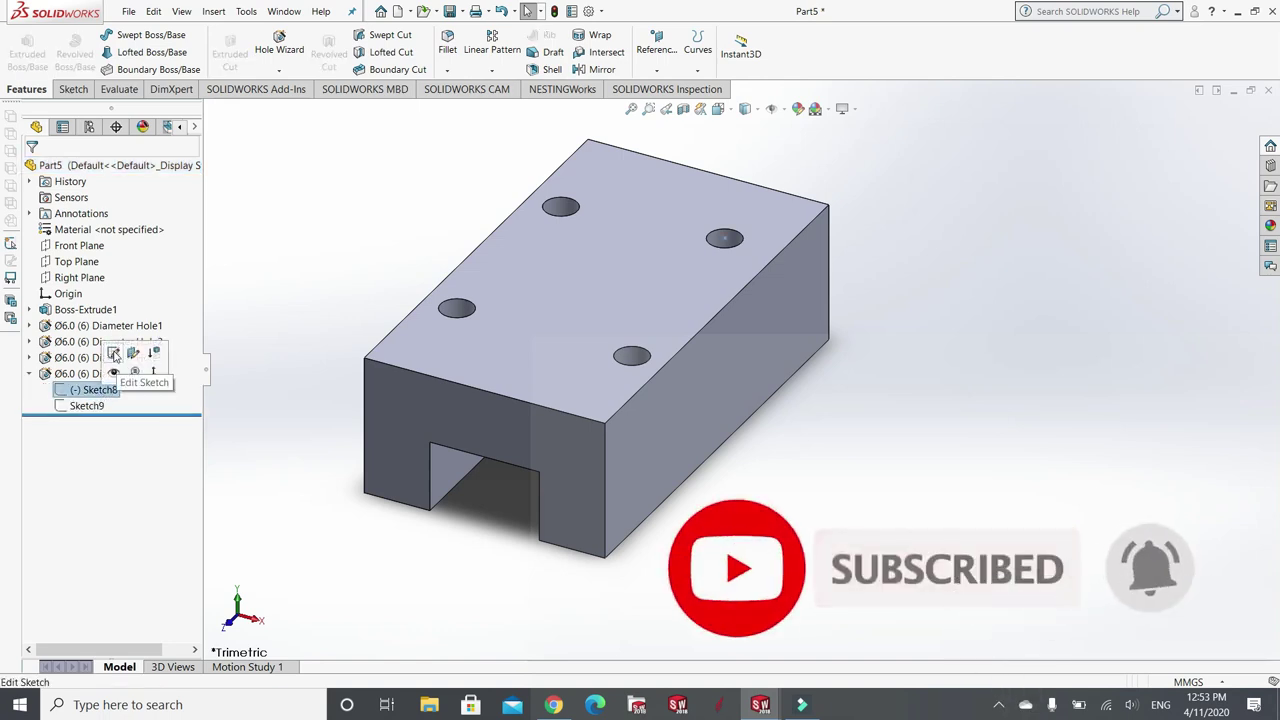
{"action": "left_click", "coordinate": [113, 353]}
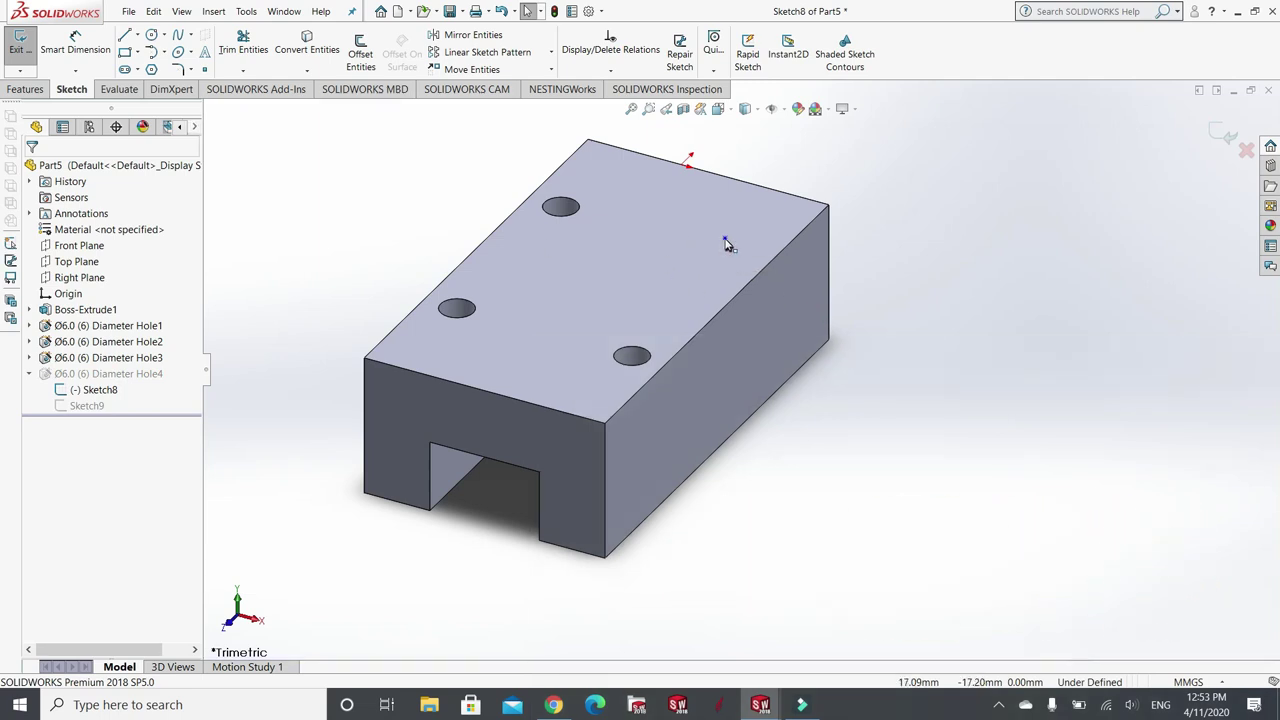
- Dimension the fourth hole's point 18 mm from the block's side edge
{"action": "key", "text": "d"}
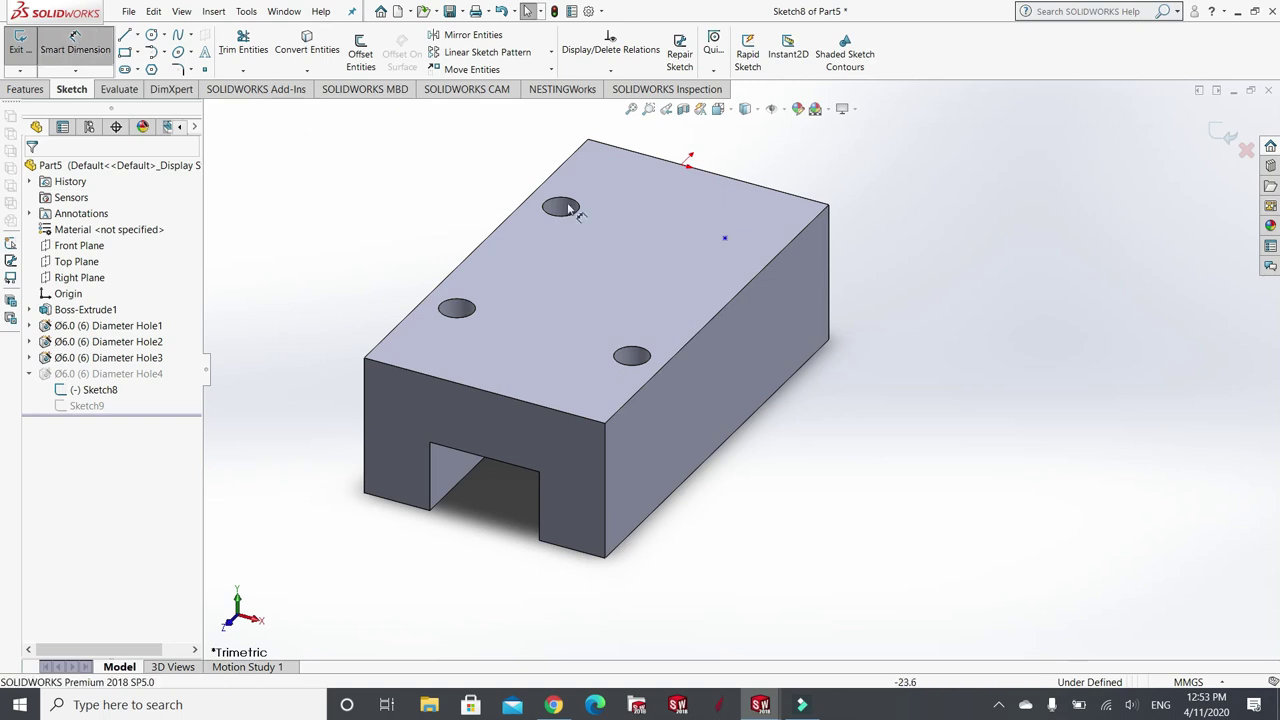
{"action": "left_click", "coordinate": [726, 239]}
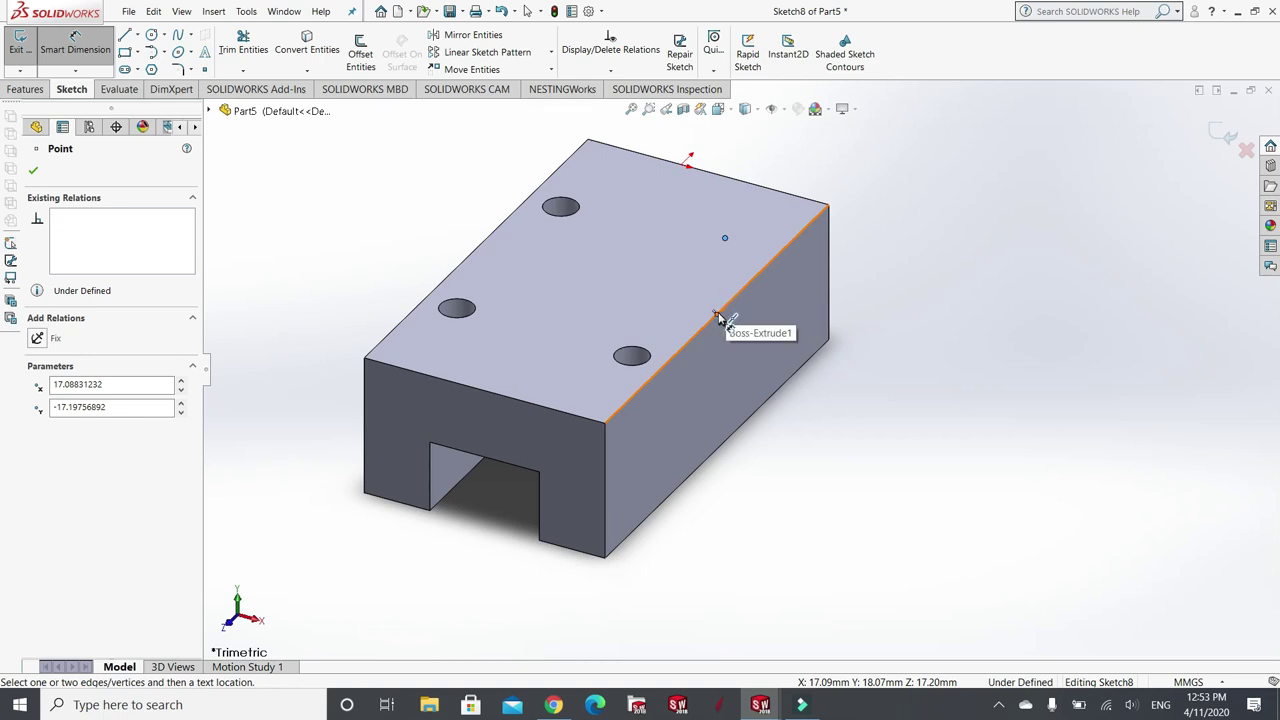
{"action": "scroll", "coordinate": [718, 330], "scroll_direction": "down", "scroll_amount": 8}
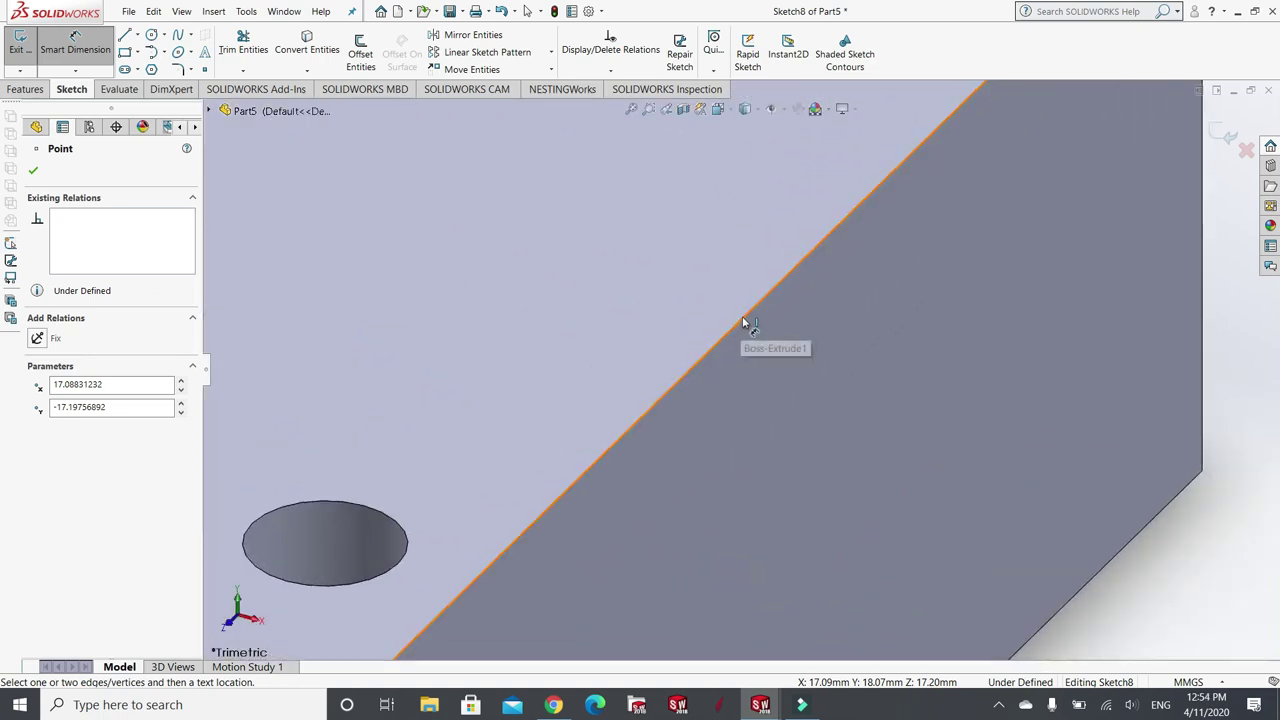
{"action": "left_click", "coordinate": [704, 358]}
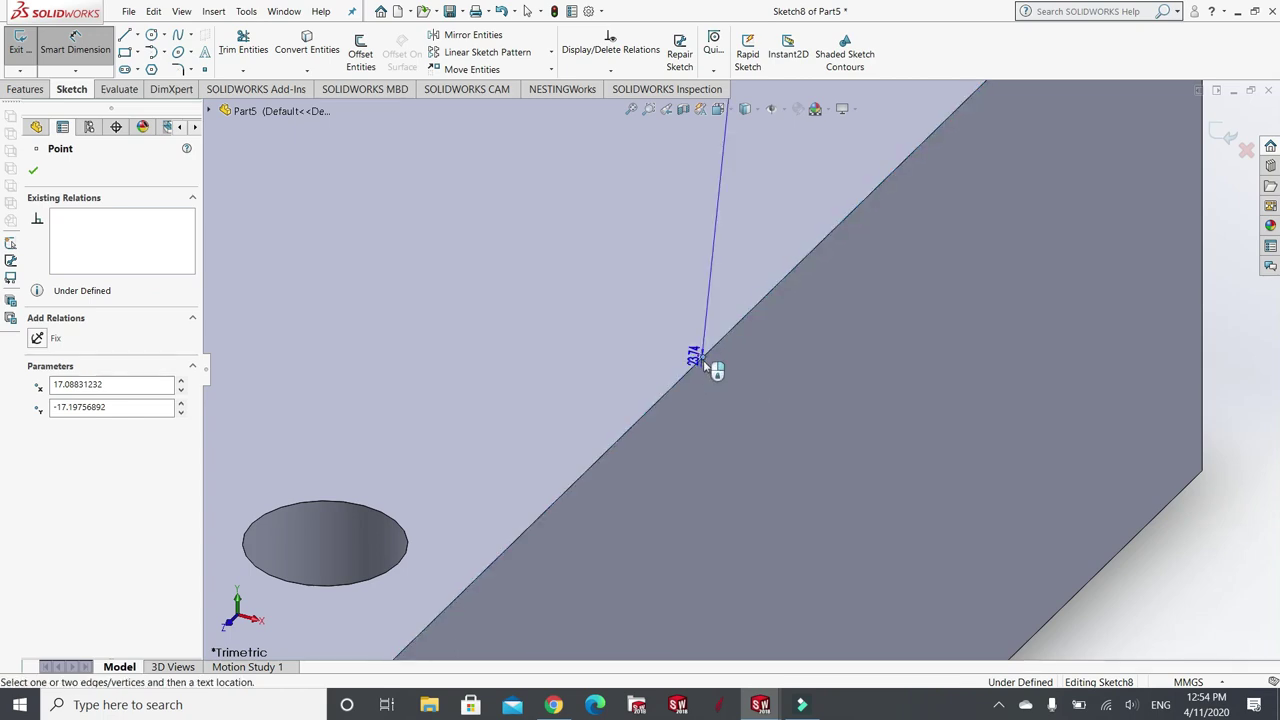
{"action": "scroll", "coordinate": [1066, 491], "scroll_direction": "up", "scroll_amount": 3}
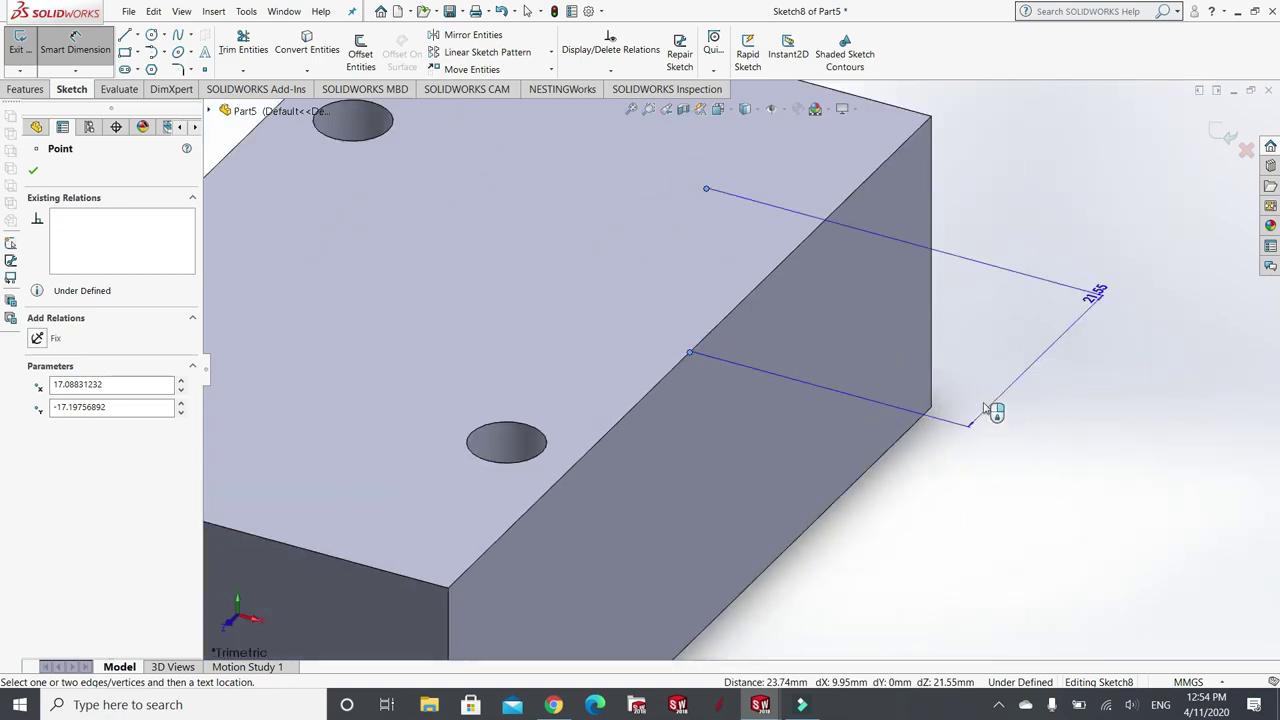
{"action": "key", "text": "Escape"}
{"action": "left_click", "coordinate": [1008, 409]}
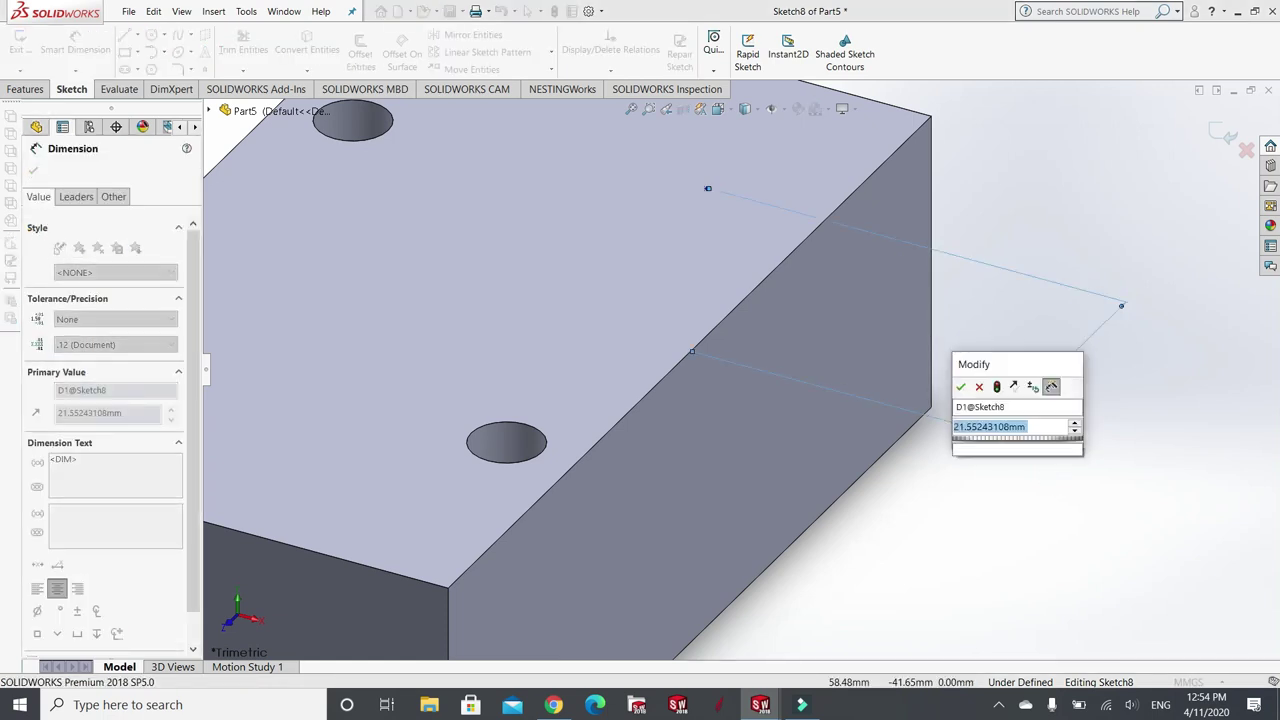
{"action": "type", "text": "18.0"}
{"action": "key", "text": "Return"}
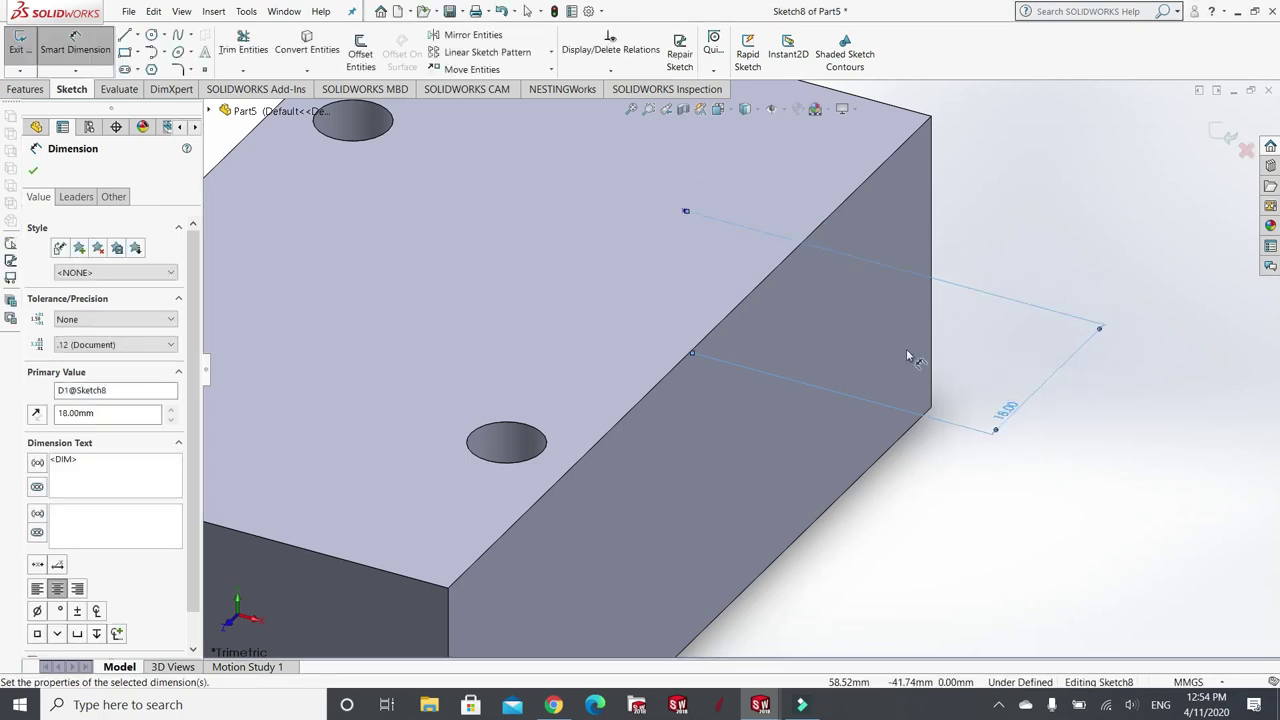
{"action": "left_click", "coordinate": [33, 172]}
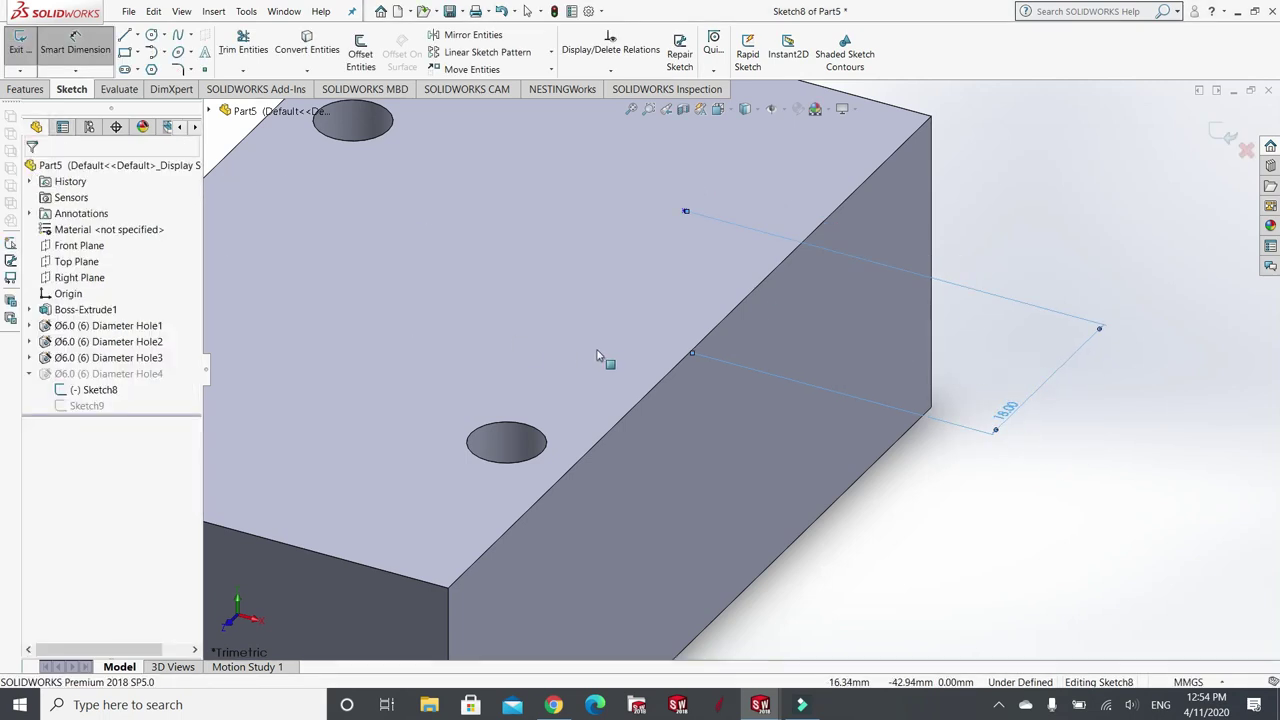
{"action": "key", "text": "Escape"}
- Dimension the point 6 mm from the block's far edge, fully defining Sketch8
{"action": "left_click", "coordinate": [89, 39]}
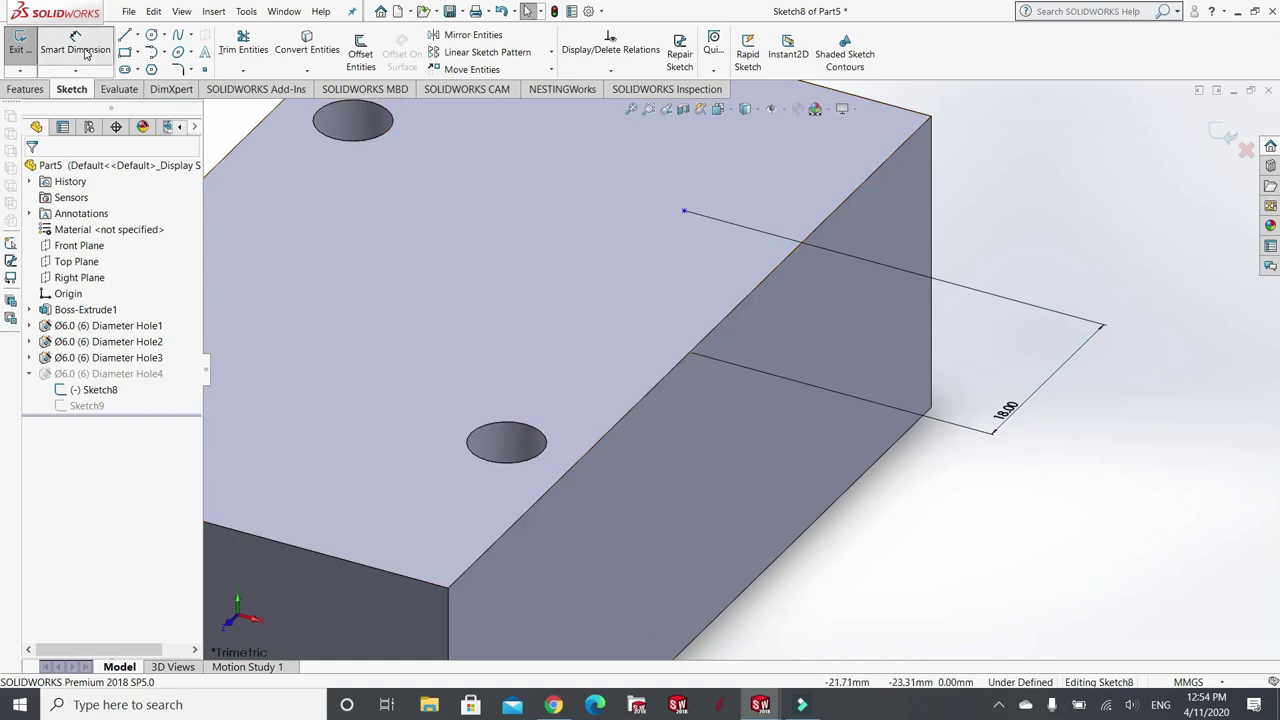
{"action": "left_click", "coordinate": [685, 212]}
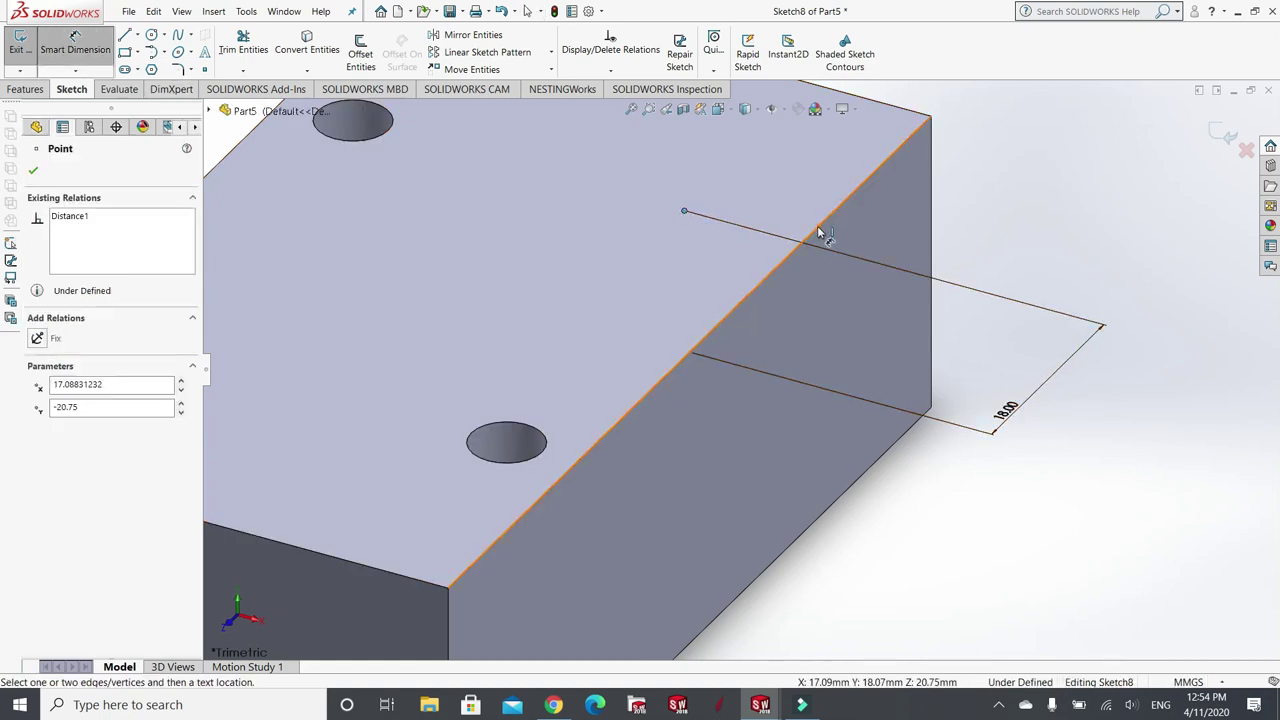
{"action": "left_click", "coordinate": [817, 227]}
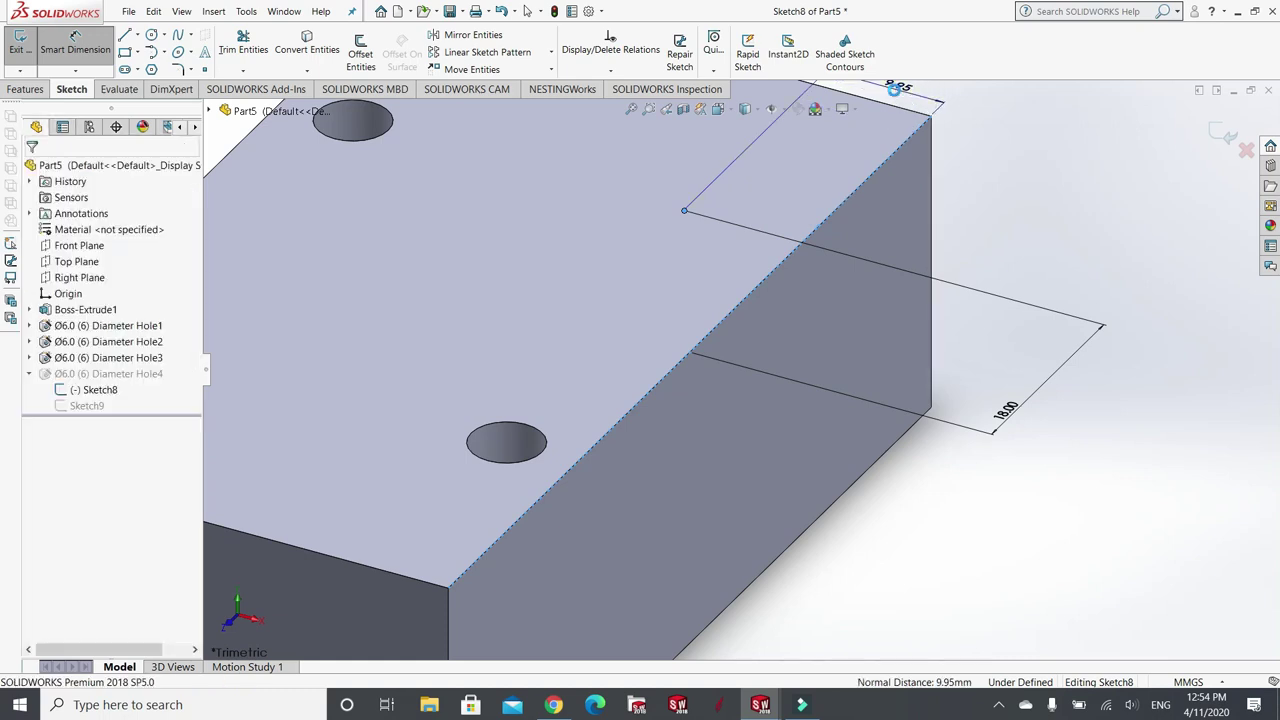
{"action": "left_click", "coordinate": [893, 89]}
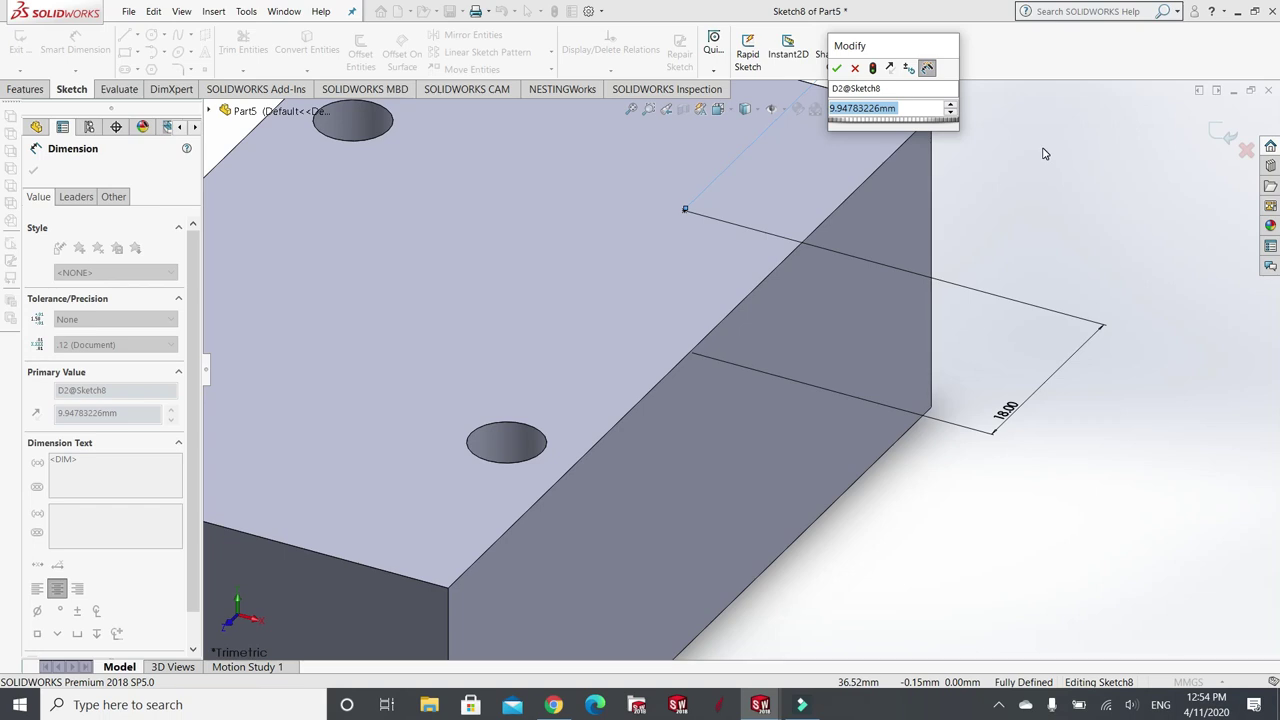
{"action": "type", "text": "6.0"}
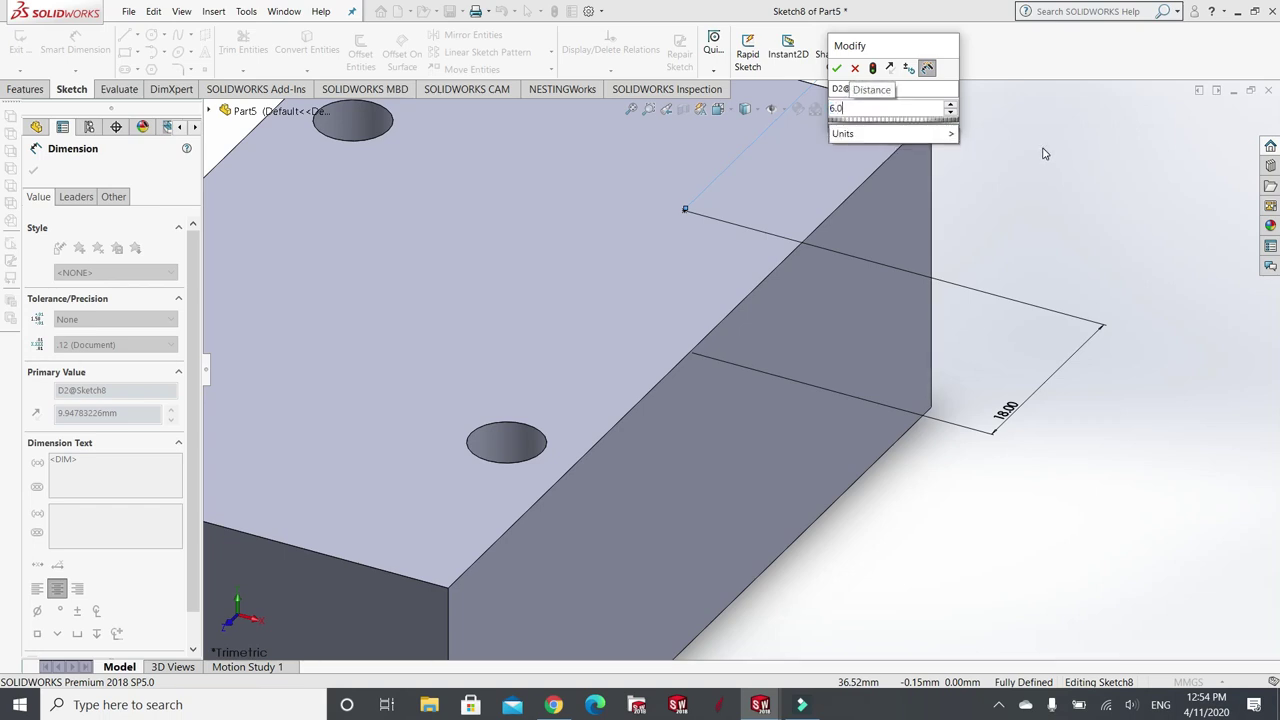
{"action": "mouse_move", "coordinate": [956, 142]}
{"action": "left_click", "coordinate": [984, 268]}
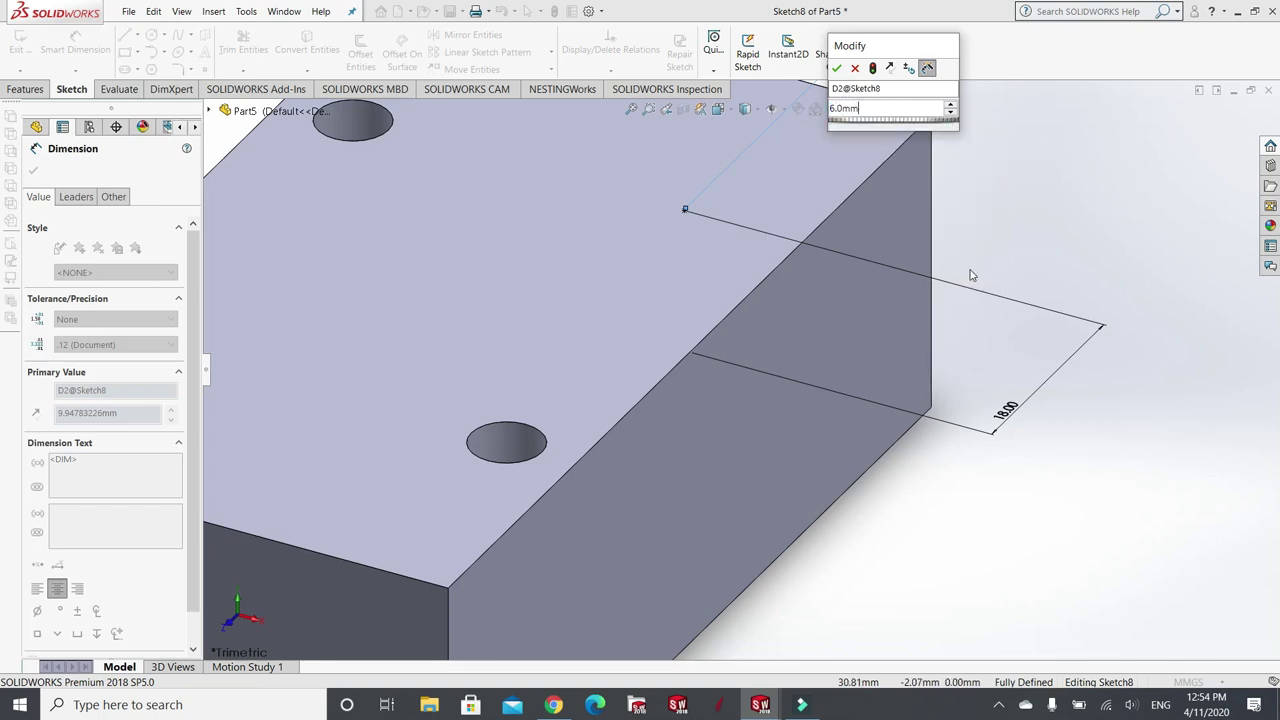
{"action": "left_click", "coordinate": [836, 70]}
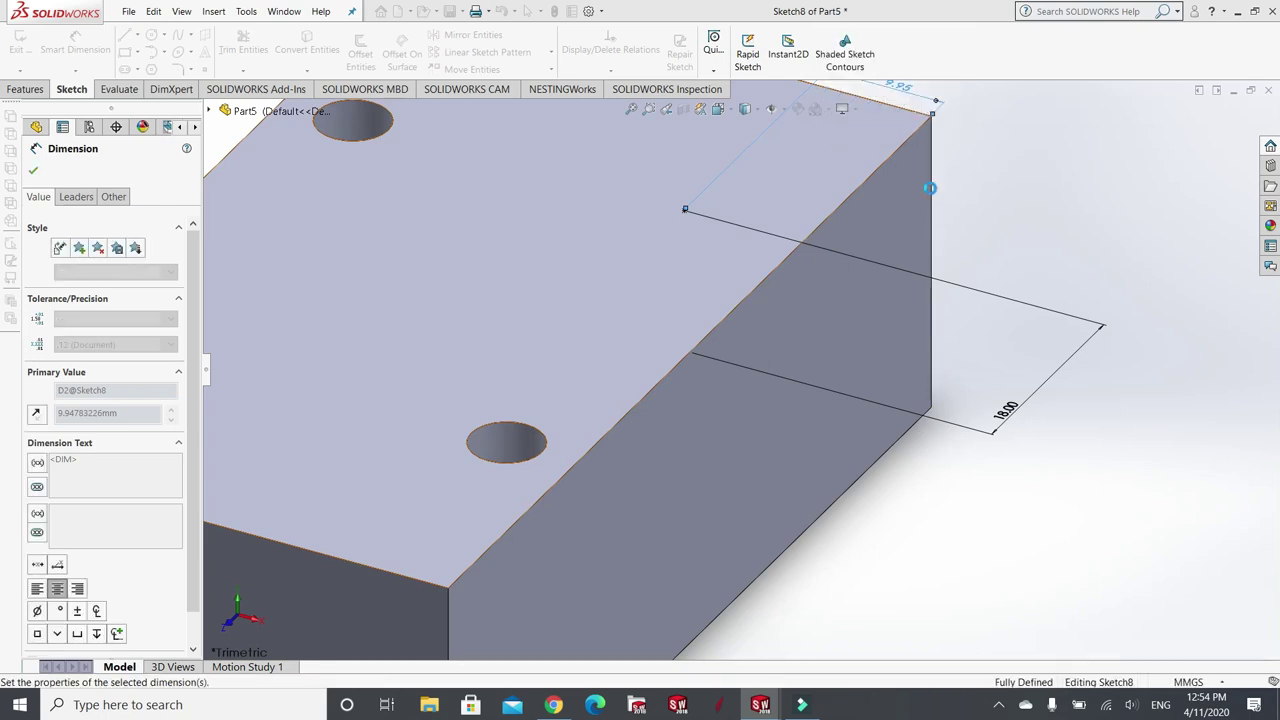
{"action": "key", "text": "Escape"}
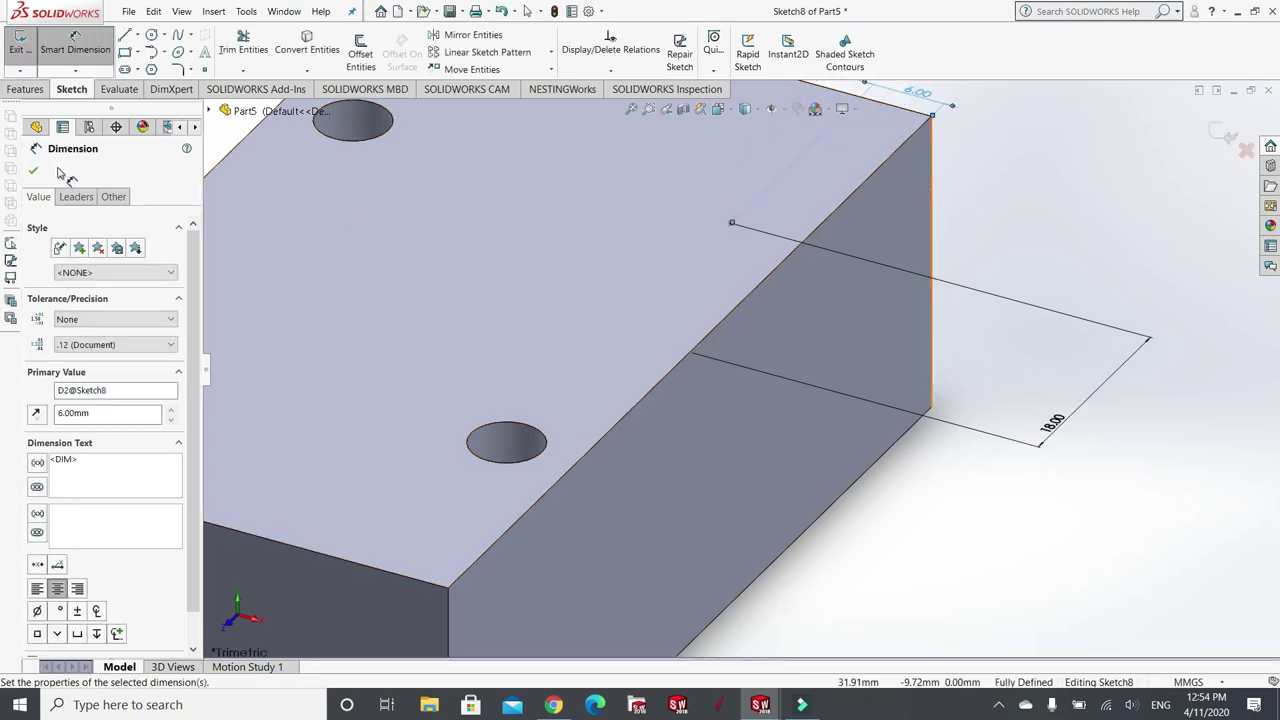
{"action": "scroll", "coordinate": [880, 266], "scroll_direction": "up", "scroll_amount": 2}
{"action": "scroll", "coordinate": [880, 266], "scroll_direction": "down", "scroll_amount": 5}
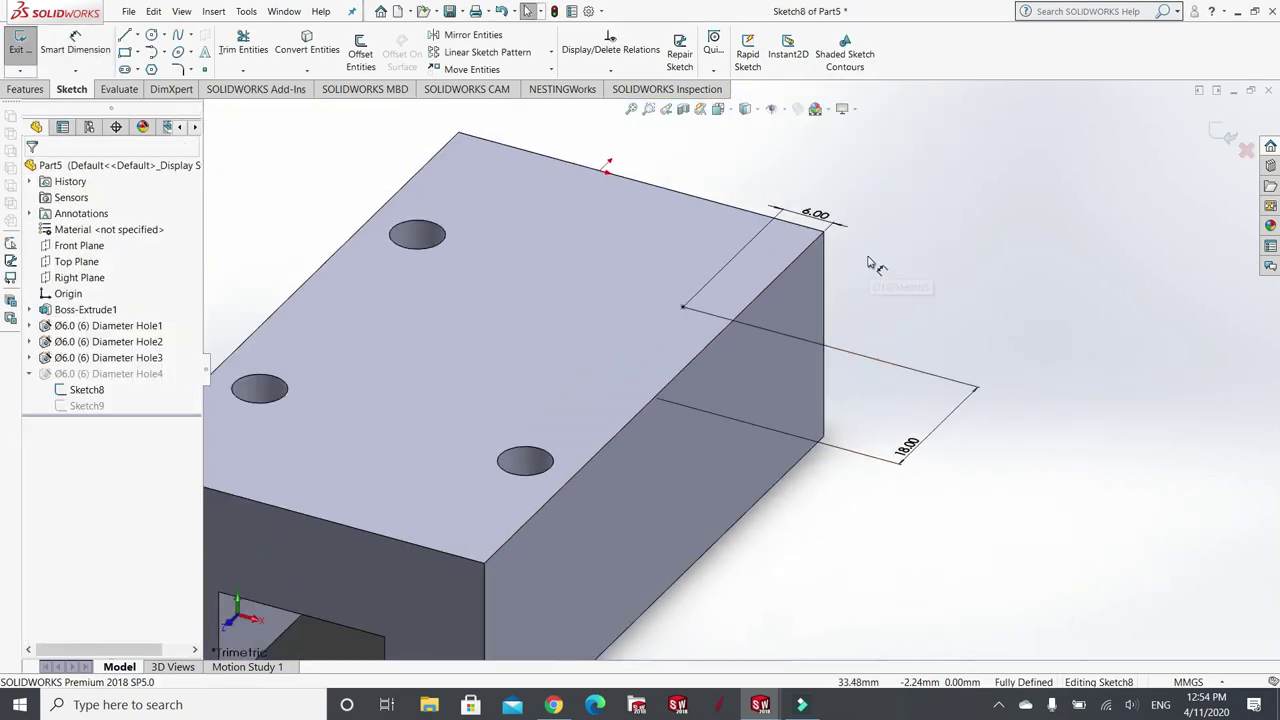
- Exit Sketch8 and zoom around the block to inspect its four Ø6.0 holes
{"action": "left_click", "coordinate": [1222, 134]}
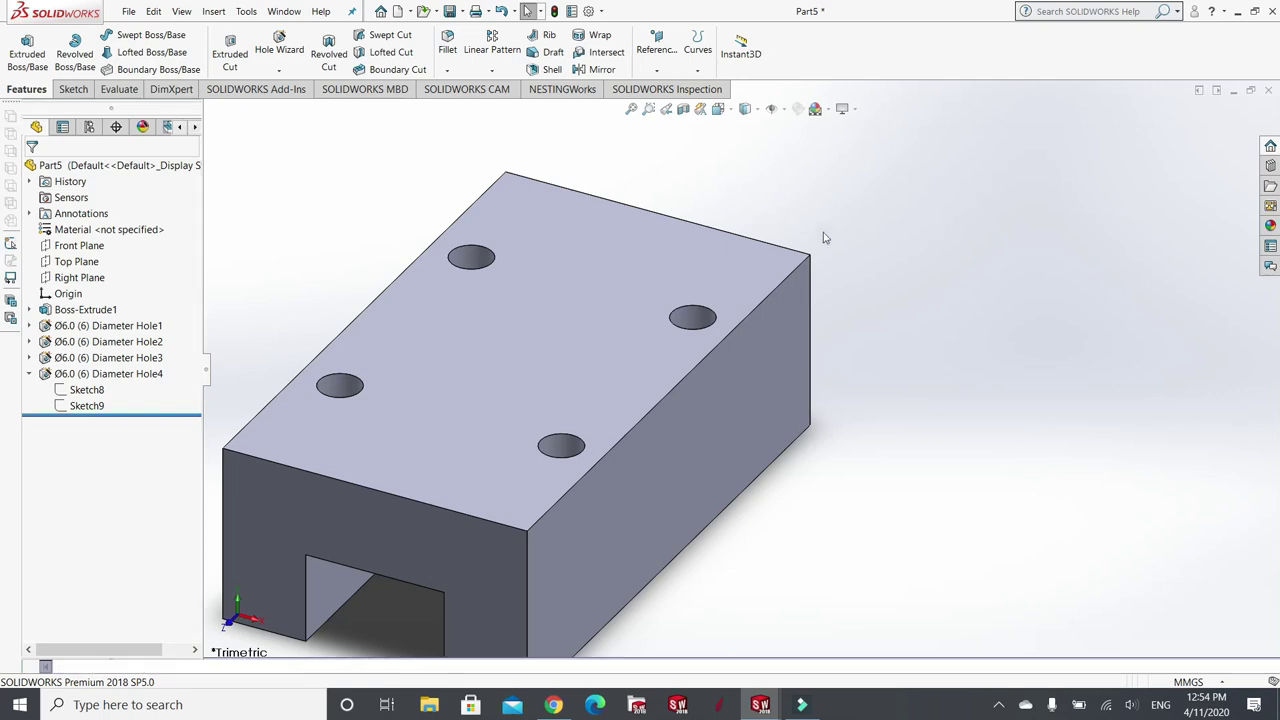
{"action": "scroll", "coordinate": [623, 334], "scroll_direction": "down", "scroll_amount": 3}
{"action": "scroll", "coordinate": [520, 355], "scroll_direction": "up", "scroll_amount": 4}
{"action": "scroll", "coordinate": [535, 453], "scroll_direction": "down", "scroll_amount": 2}
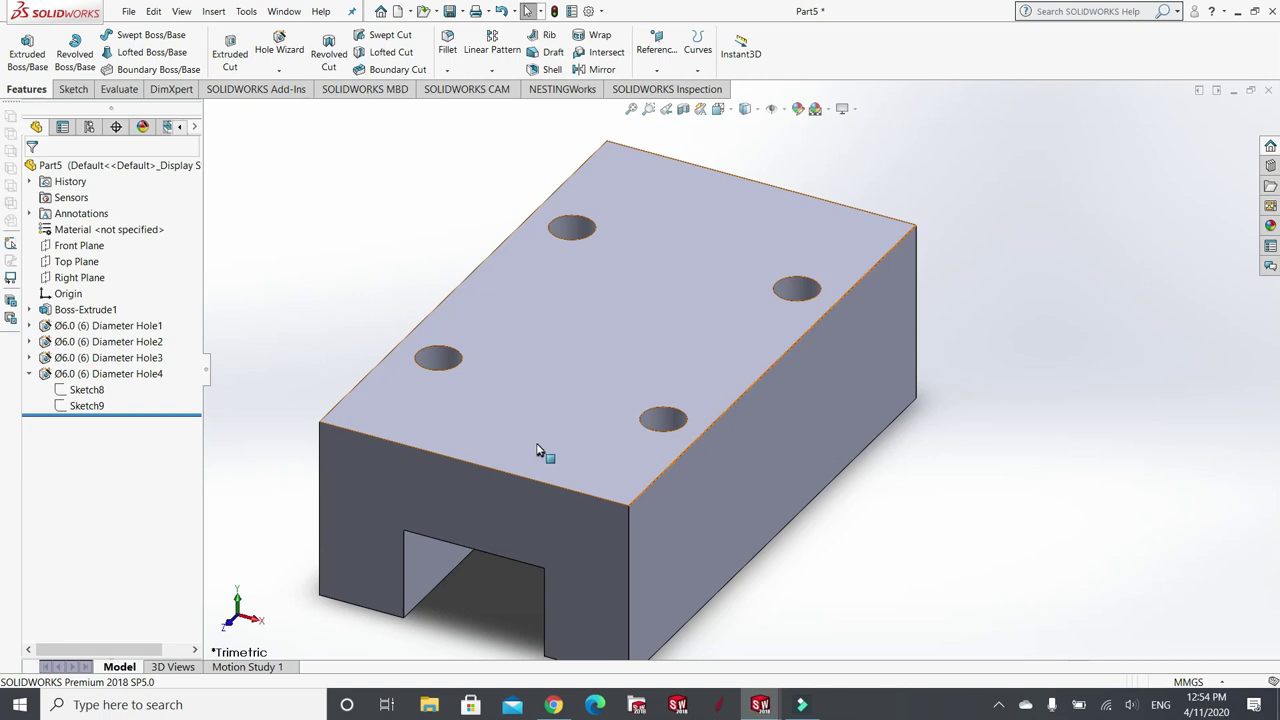
{"action": "scroll", "coordinate": [541, 390], "scroll_direction": "down", "scroll_amount": 2}
{"action": "scroll", "coordinate": [538, 342], "scroll_direction": "up", "scroll_amount": 3}
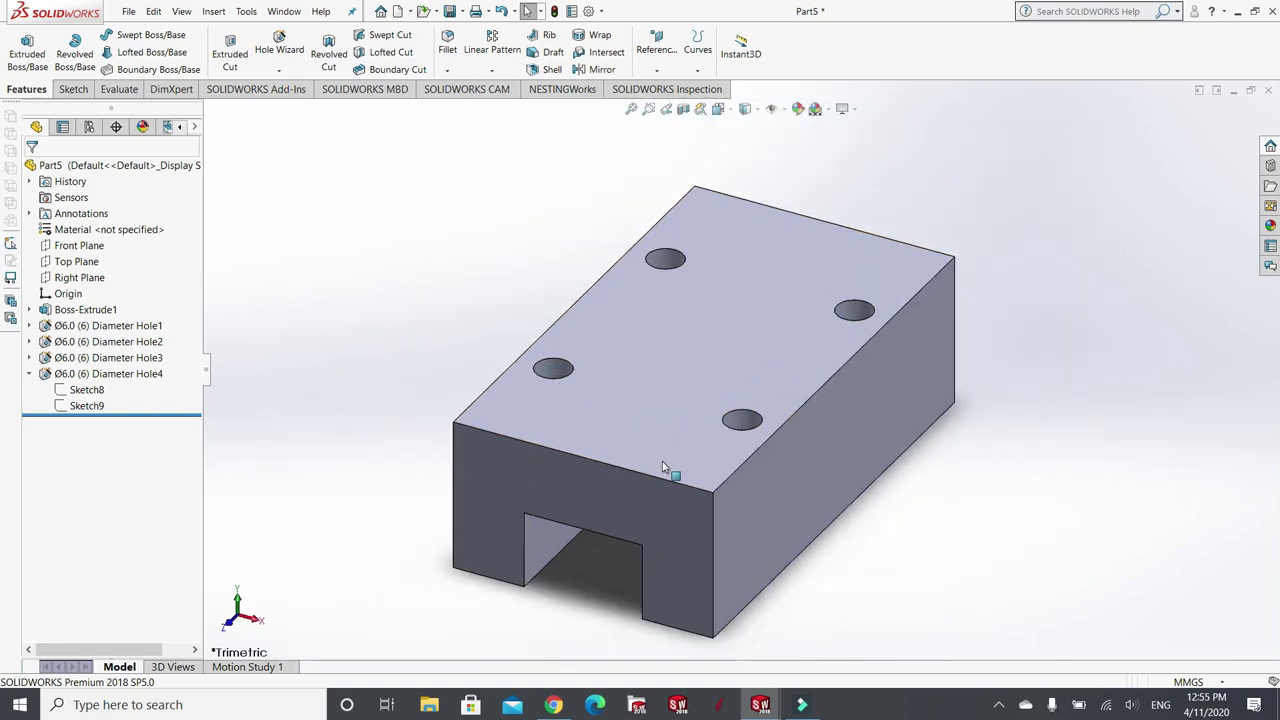
{"action": "scroll", "coordinate": [668, 472], "scroll_direction": "down", "scroll_amount": 2}
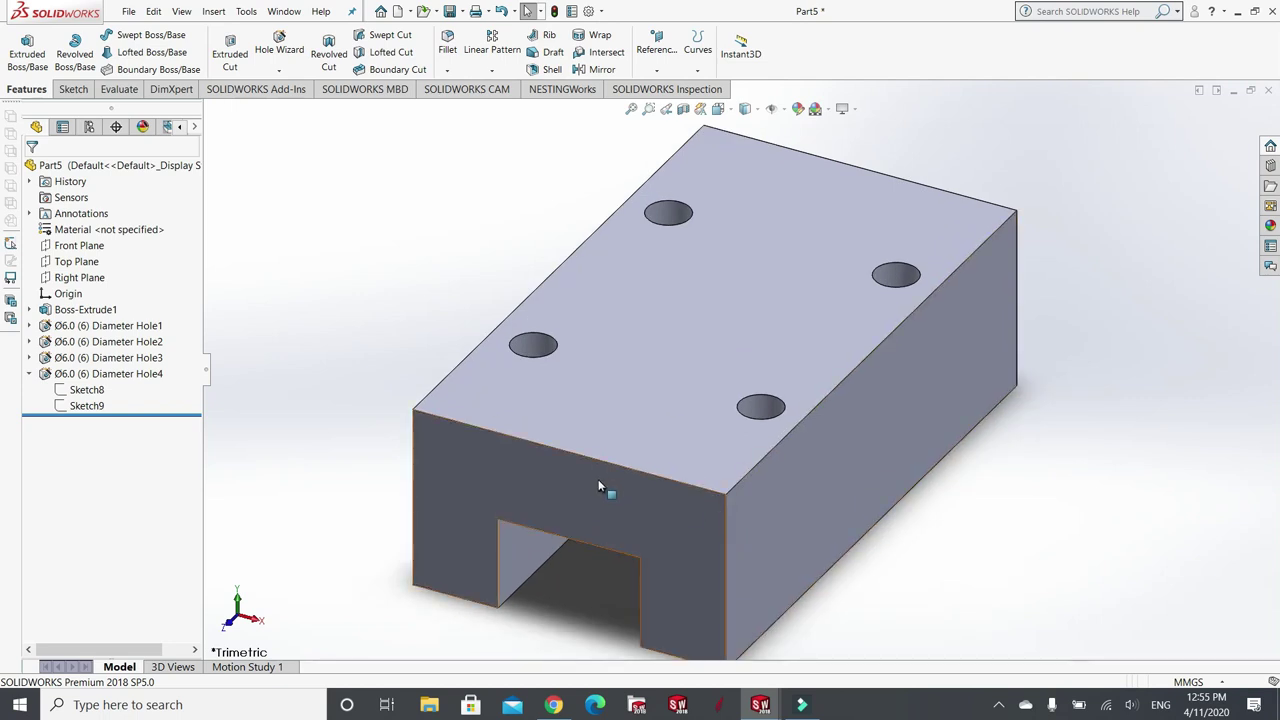
{"action": "scroll", "coordinate": [650, 382], "scroll_direction": "up", "scroll_amount": 2}
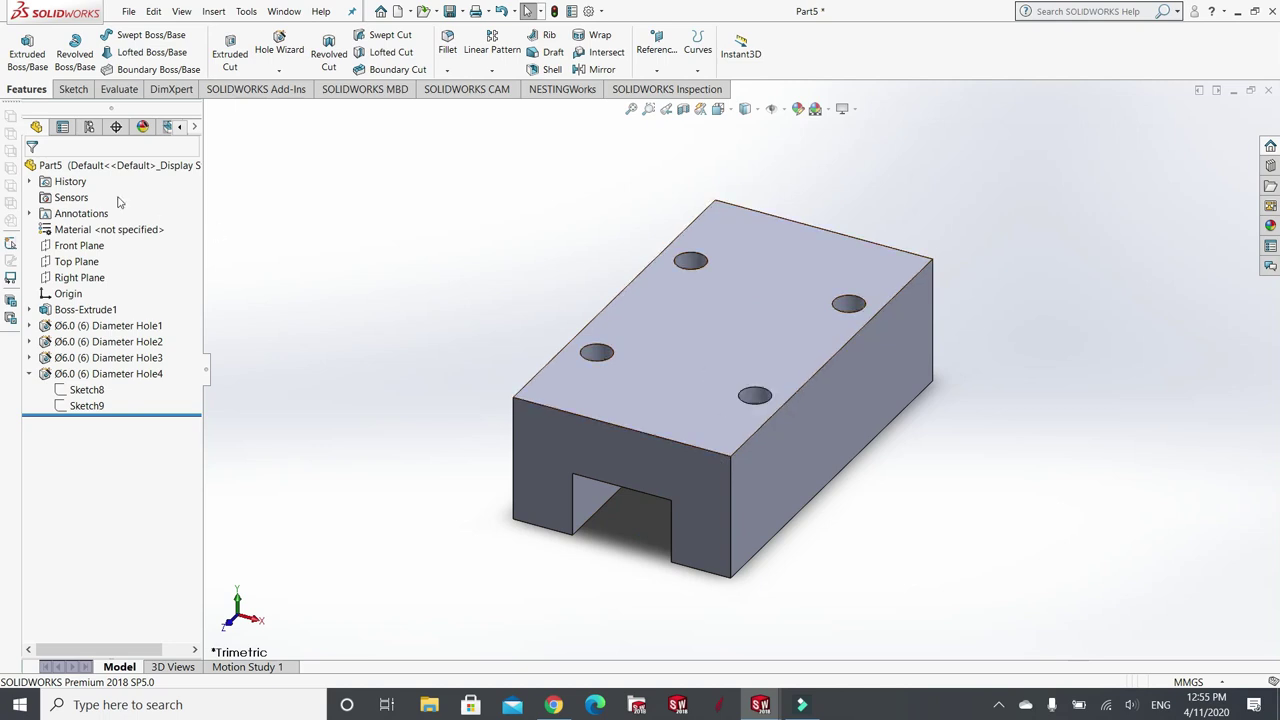
- Create a new blank part document, Part6, via File > New
{"action": "left_click", "coordinate": [129, 11]}
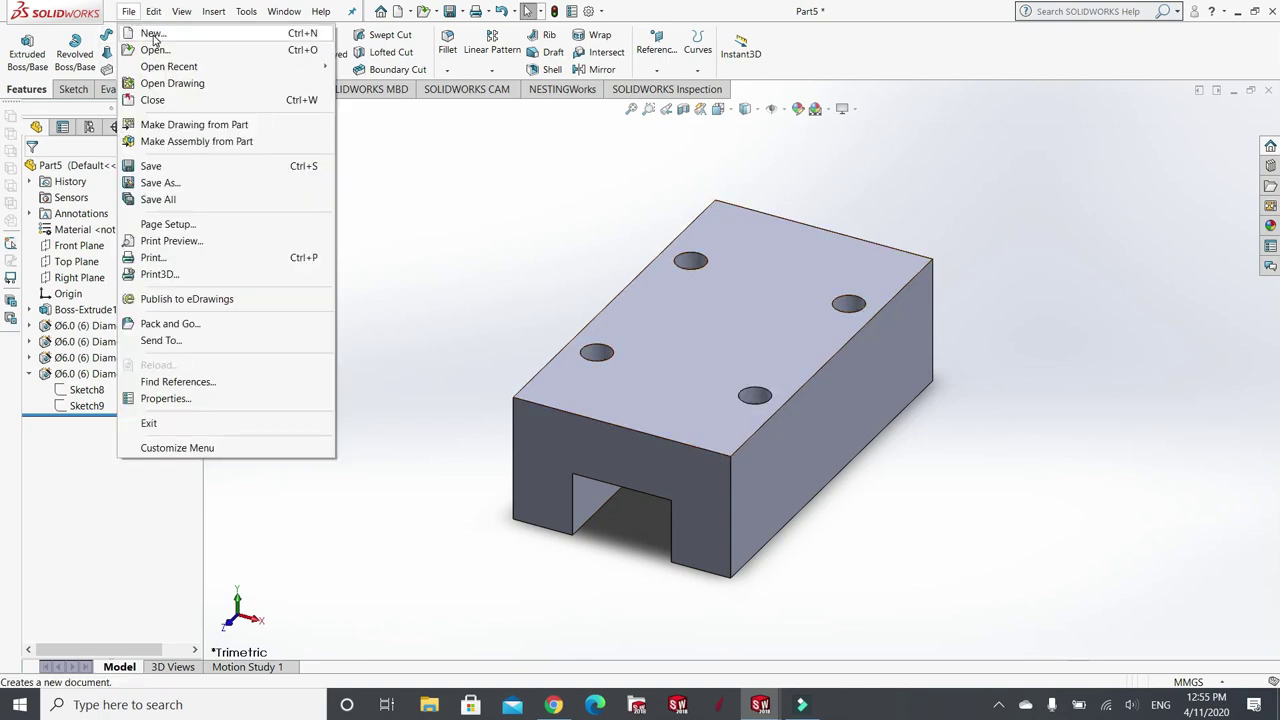
{"action": "left_click", "coordinate": [148, 34]}
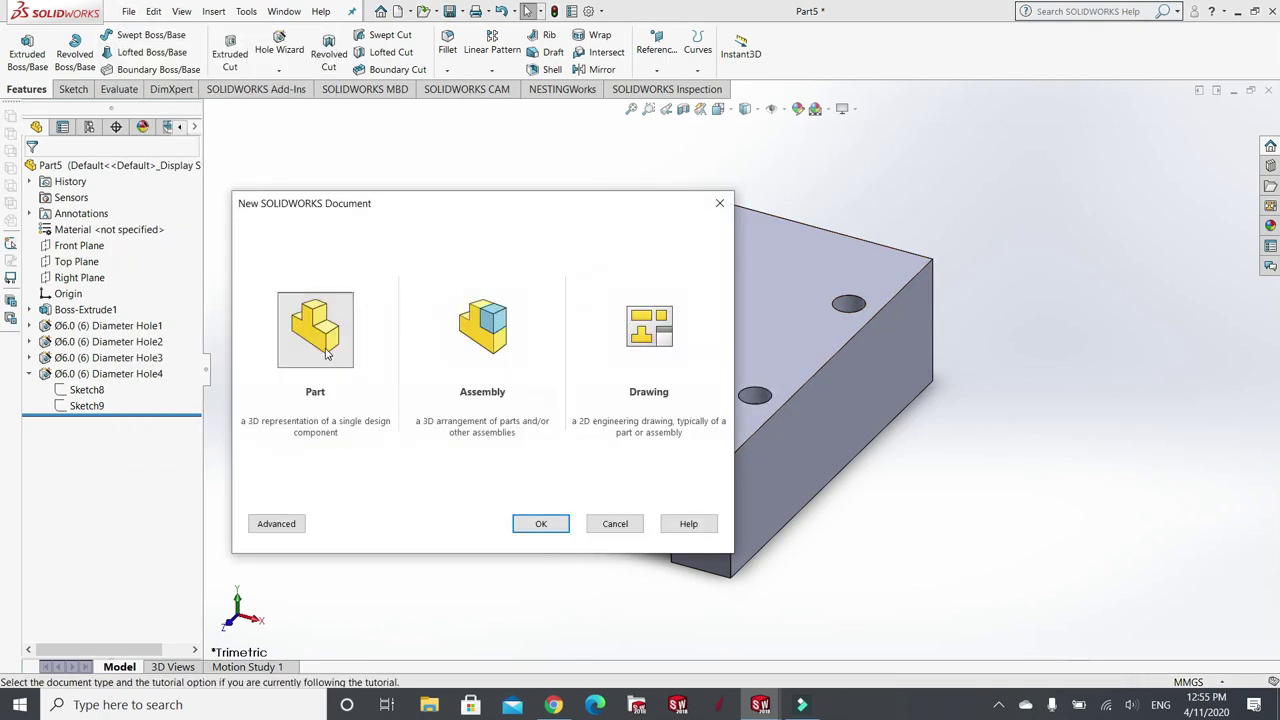
{"action": "left_click", "coordinate": [333, 352]}
{"action": "left_click", "coordinate": [556, 521]}
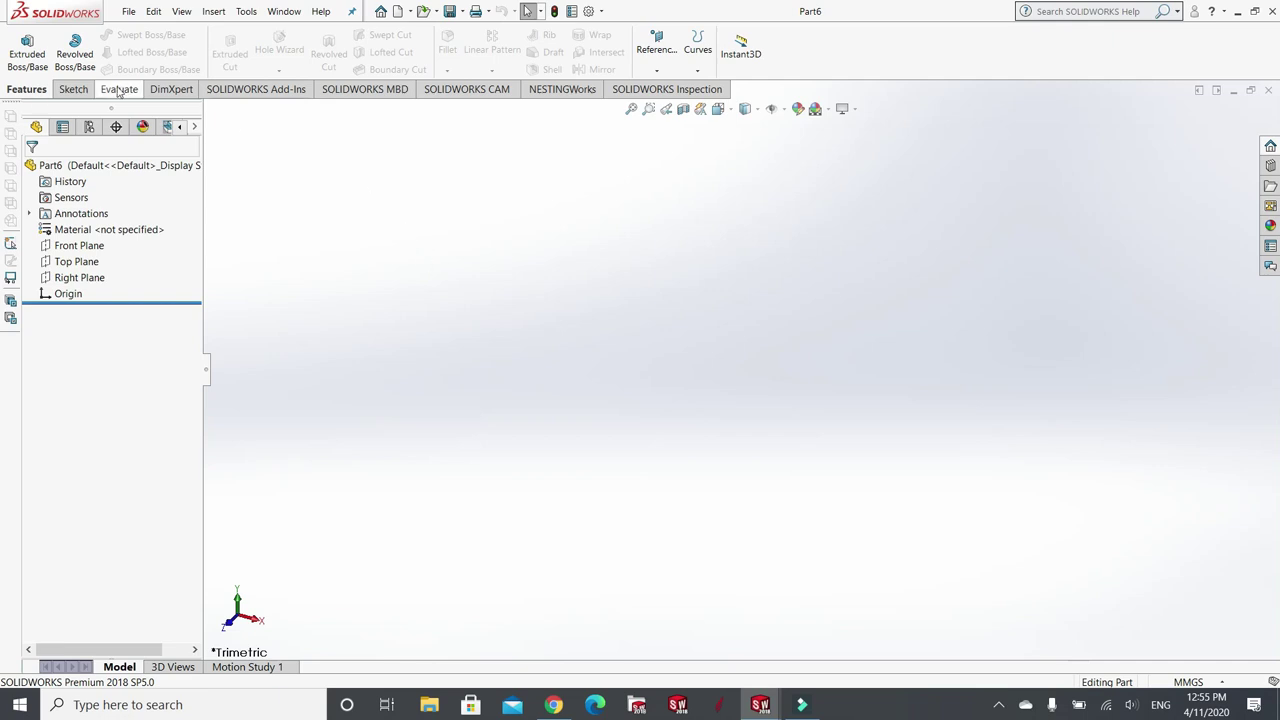
- Select Part6's Front Plane in the FeatureManager tree, keeping its name unchanged
{"action": "left_click", "coordinate": [85, 248]}
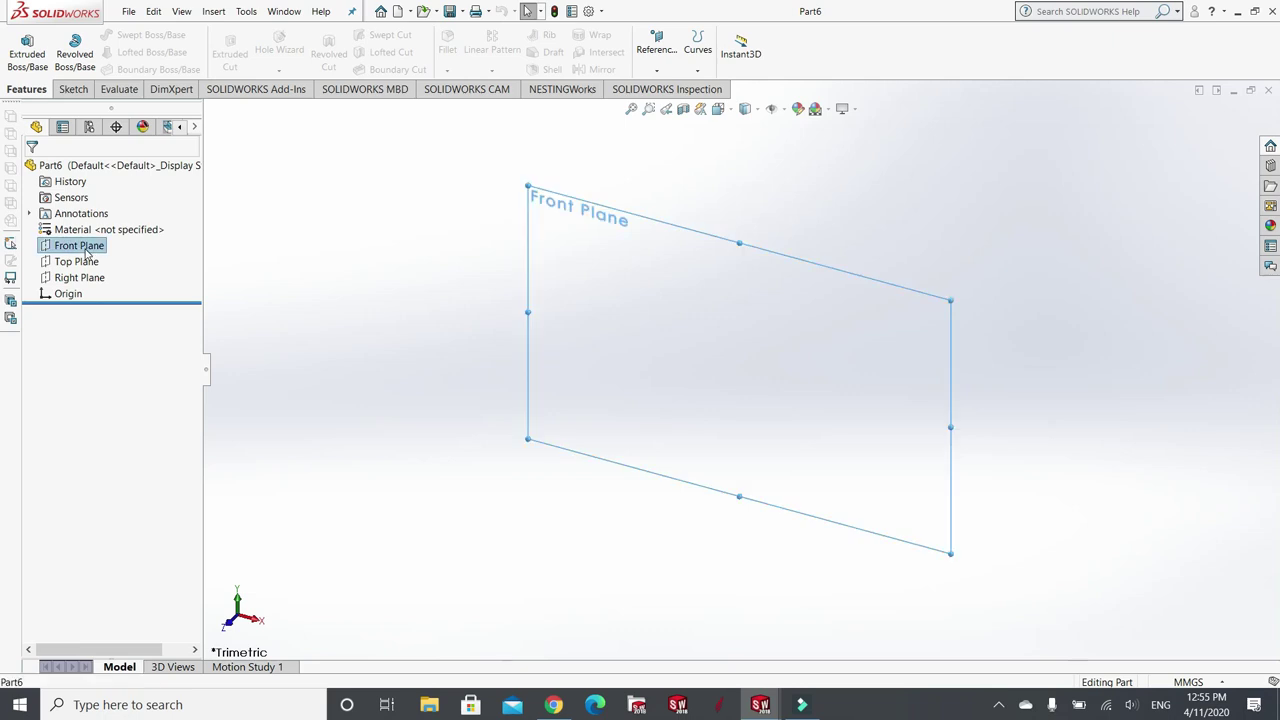
{"action": "left_click", "coordinate": [104, 248]}
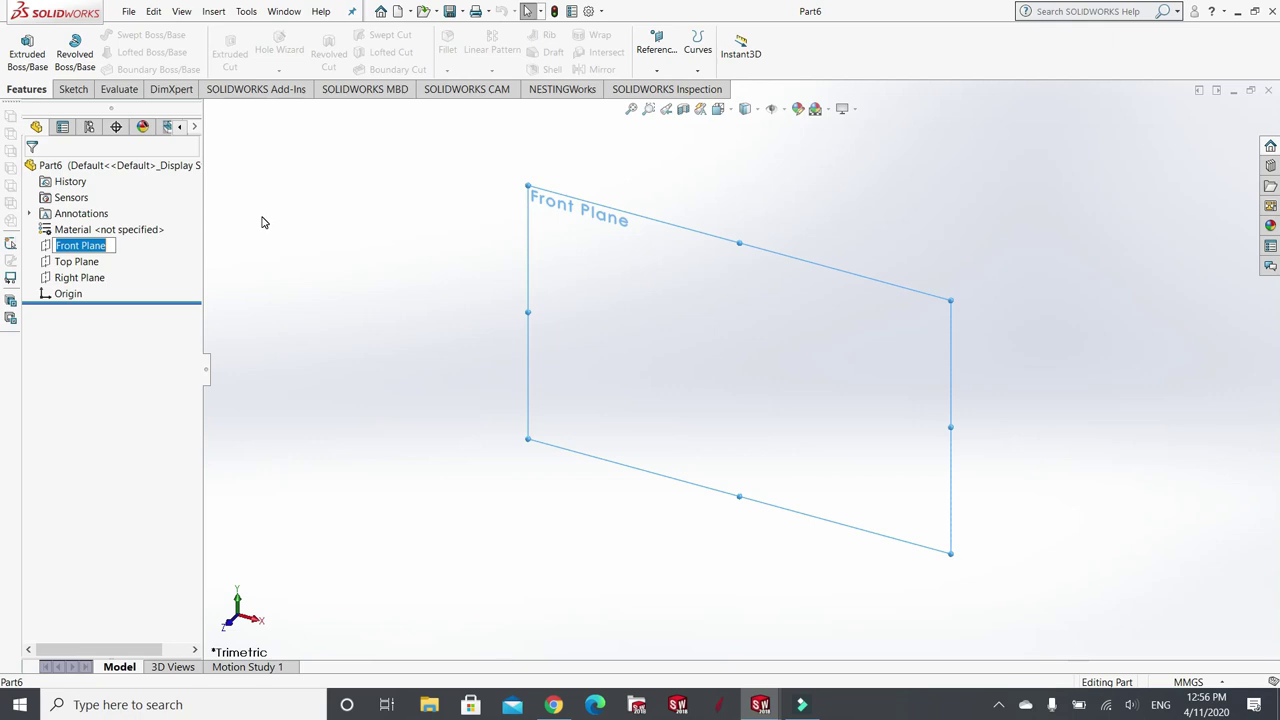
{"action": "left_click", "coordinate": [266, 322]}
{"action": "left_click", "coordinate": [58, 246]}
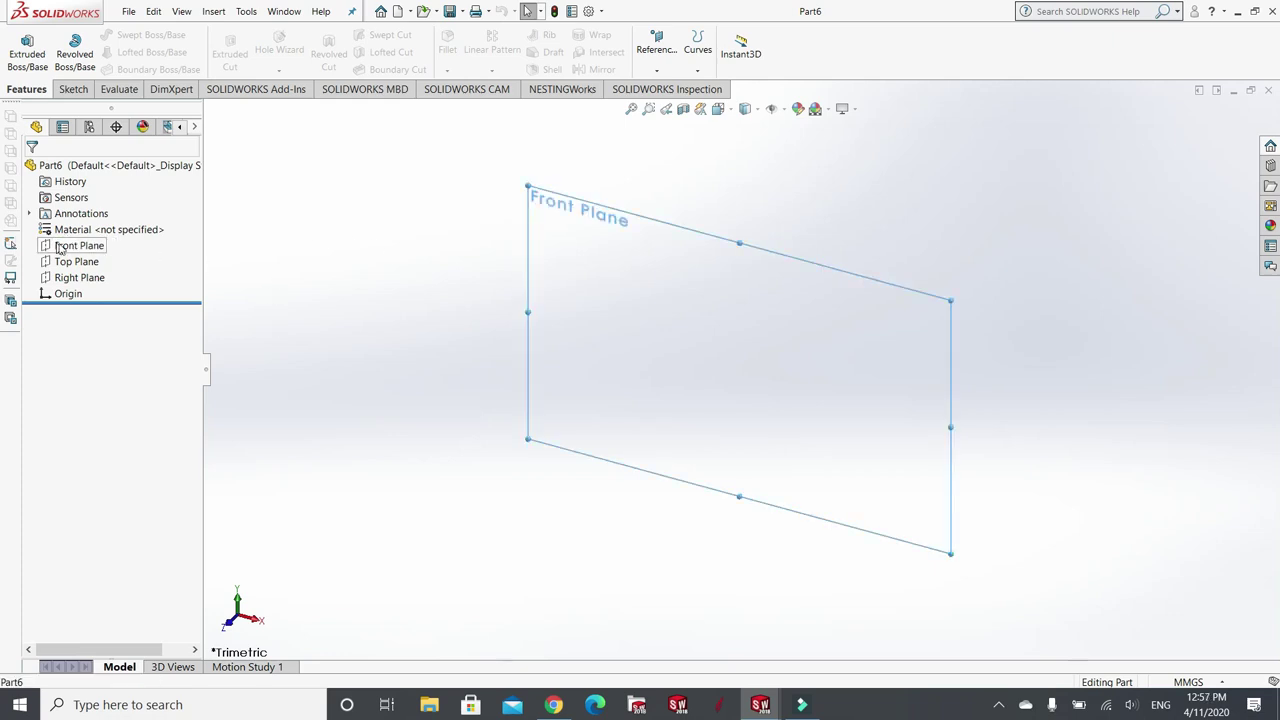
- Draw a tall corner rectangle on the Front Plane with its right edge beside the origin
{"action": "left_click", "coordinate": [72, 92]}
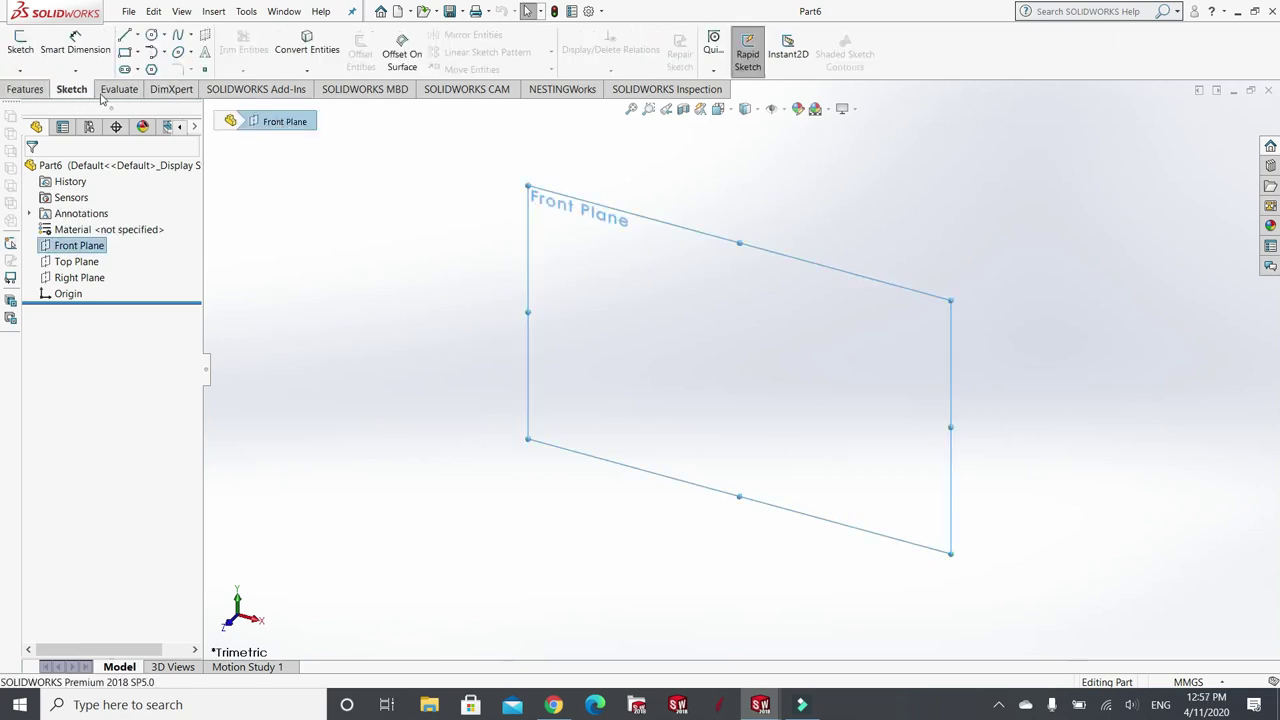
{"action": "left_click", "coordinate": [125, 52]}
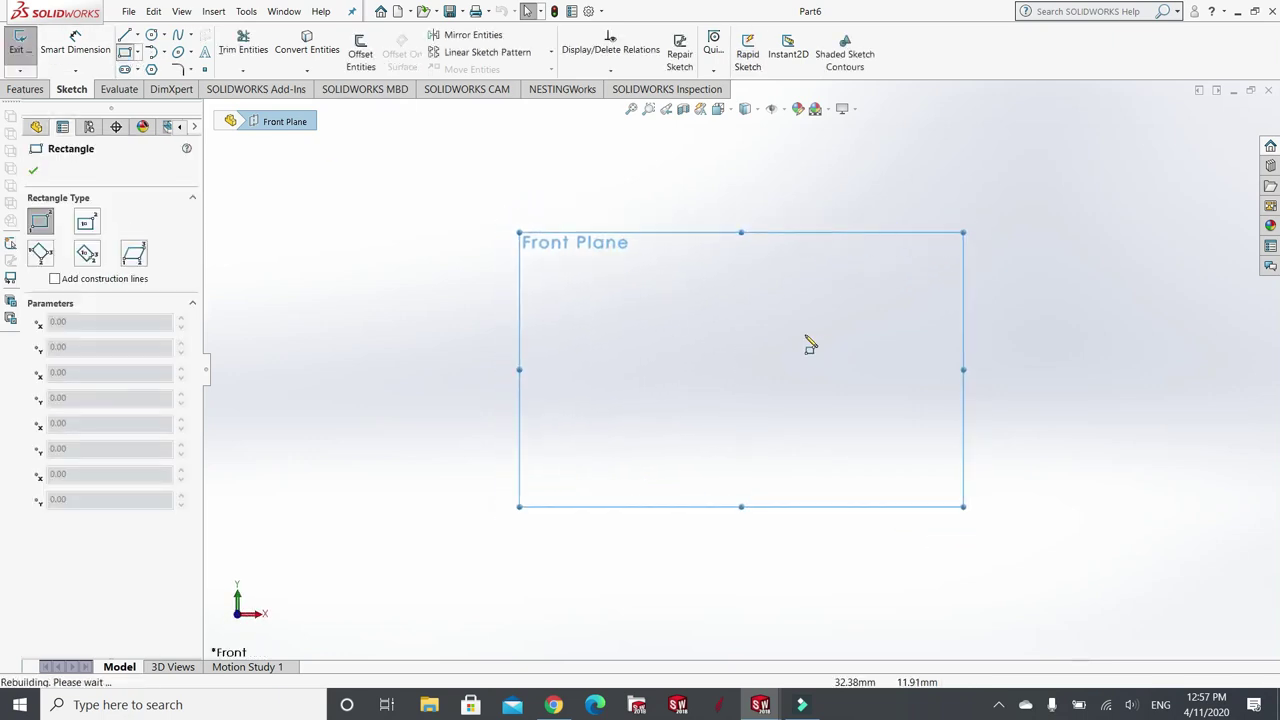
{"action": "left_click", "coordinate": [674, 314]}
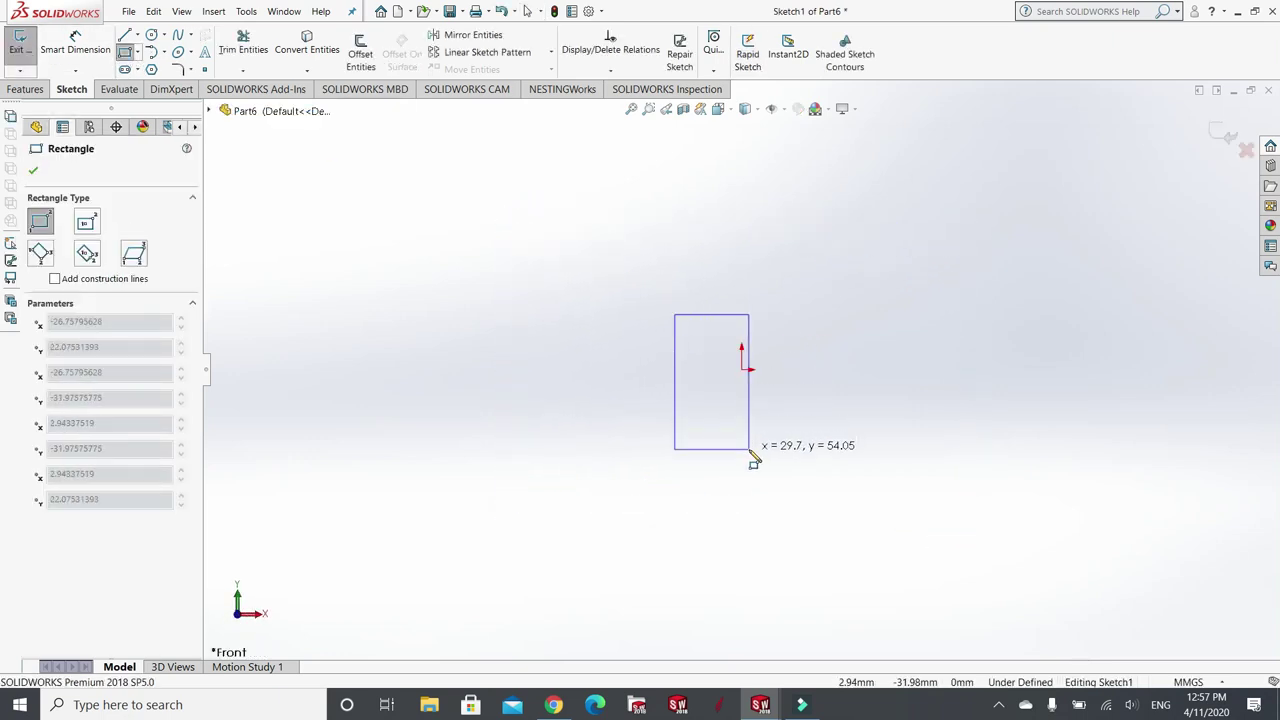
{"action": "left_click", "coordinate": [749, 449]}
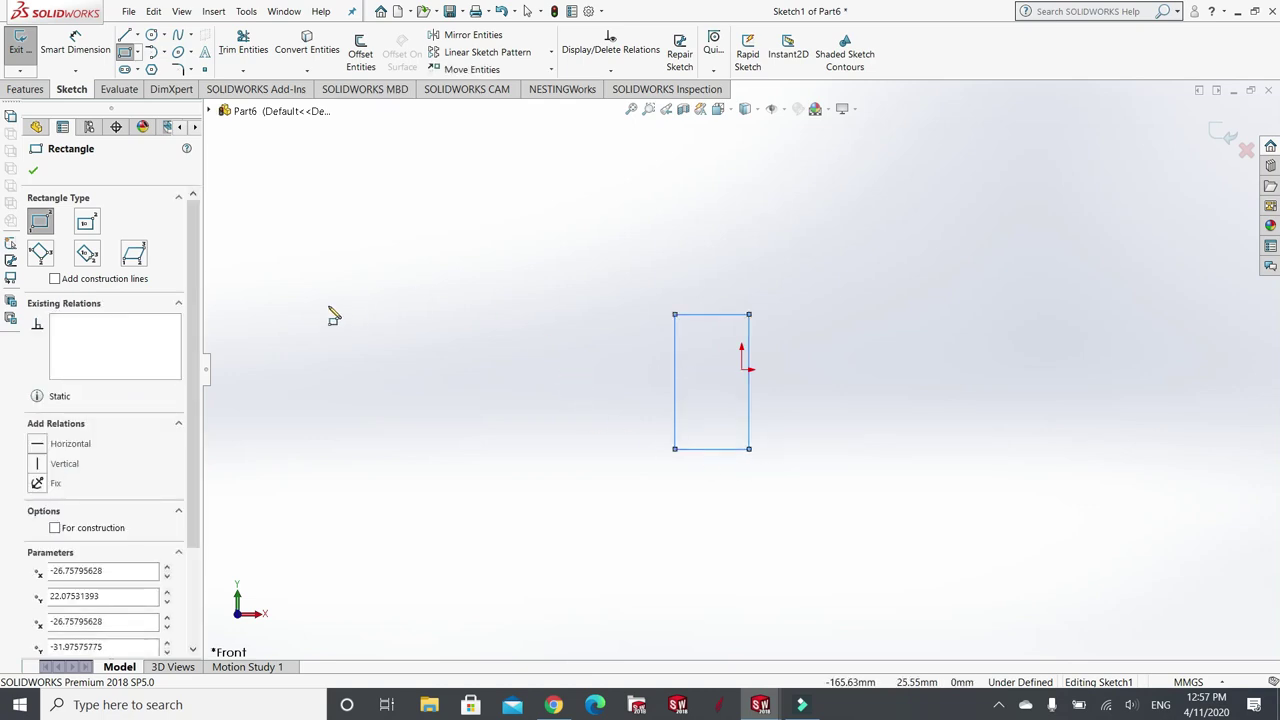
{"action": "left_click", "coordinate": [33, 170]}
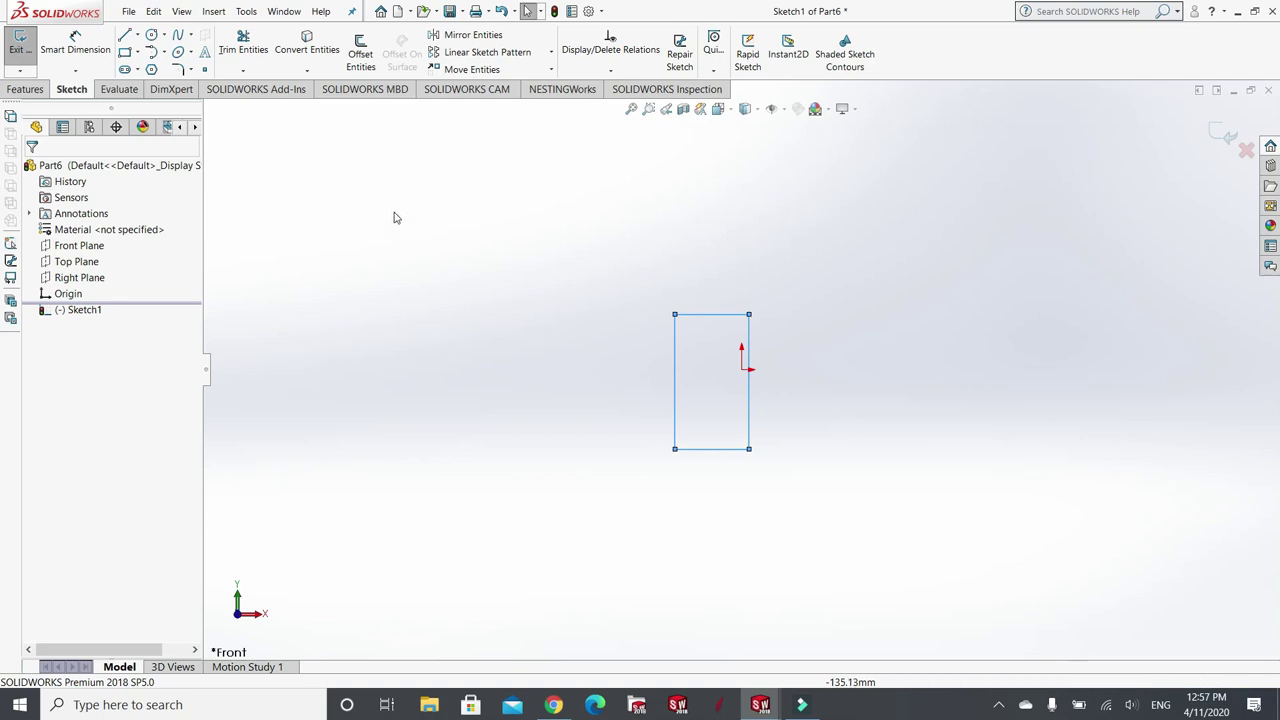
{"action": "left_click", "coordinate": [75, 45]}
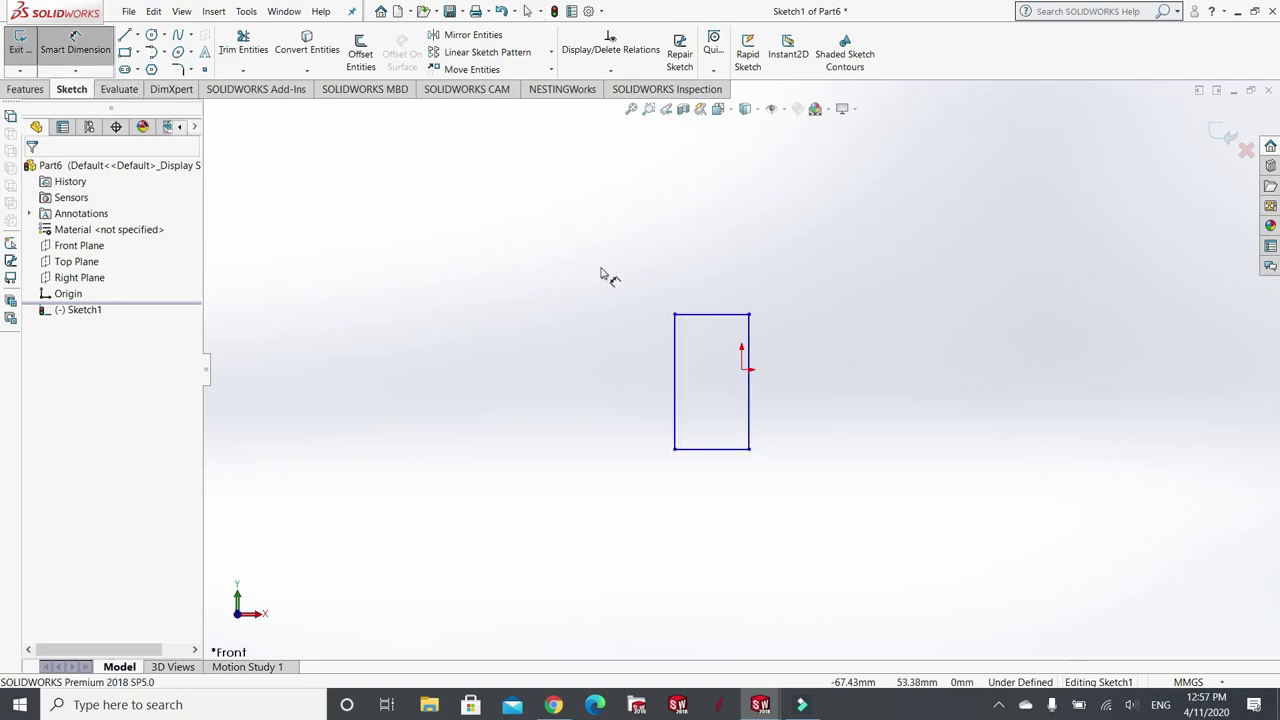
{"action": "left_click", "coordinate": [751, 396]}
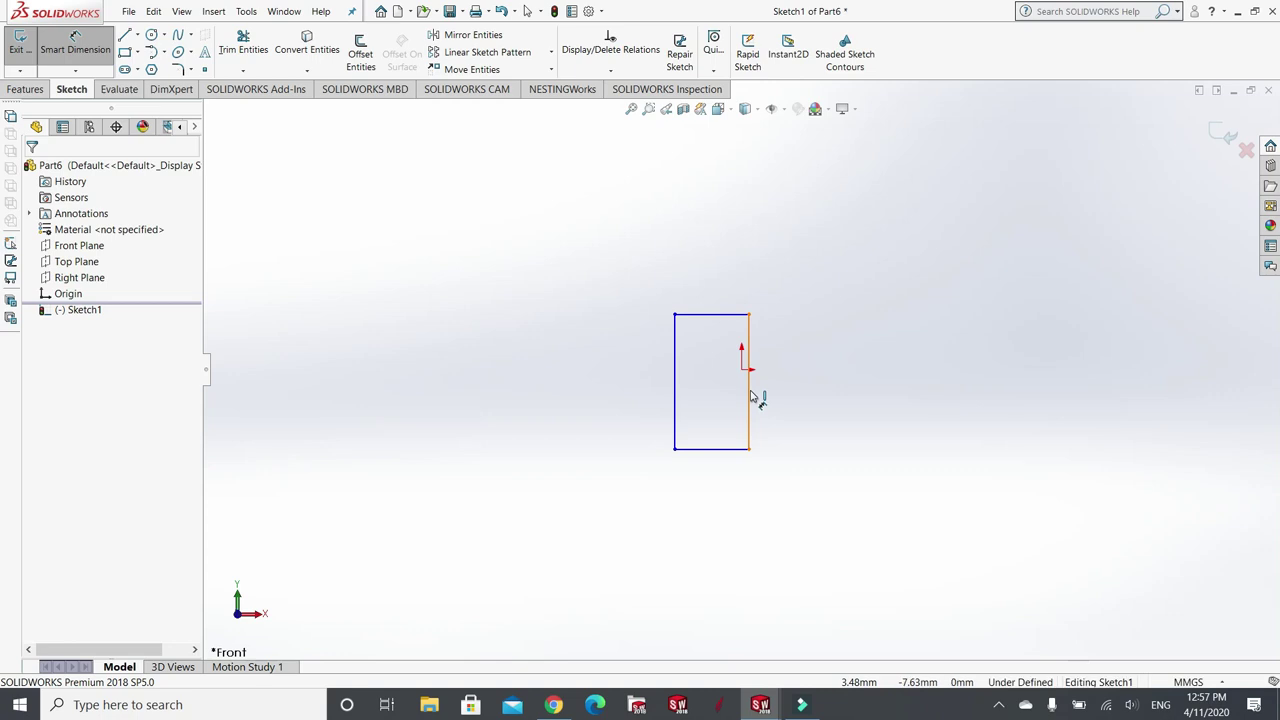
{"action": "left_click", "coordinate": [848, 384]}
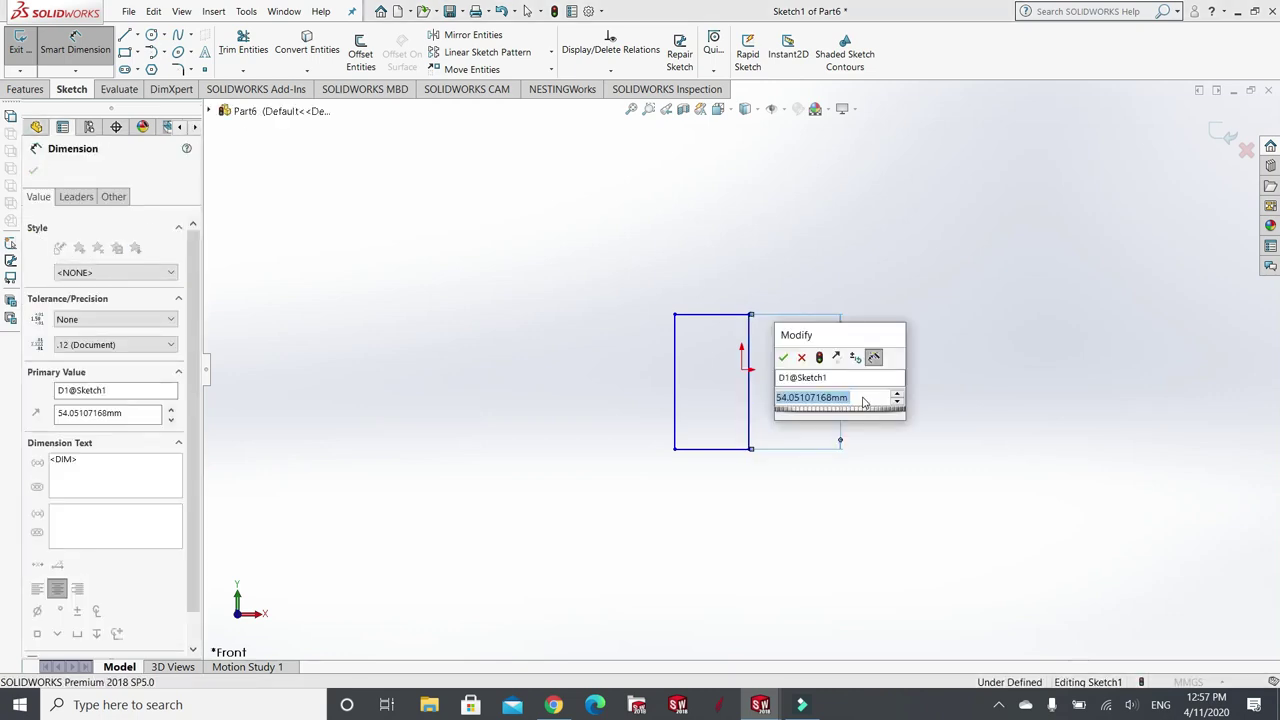
{"action": "type", "text": "65"}
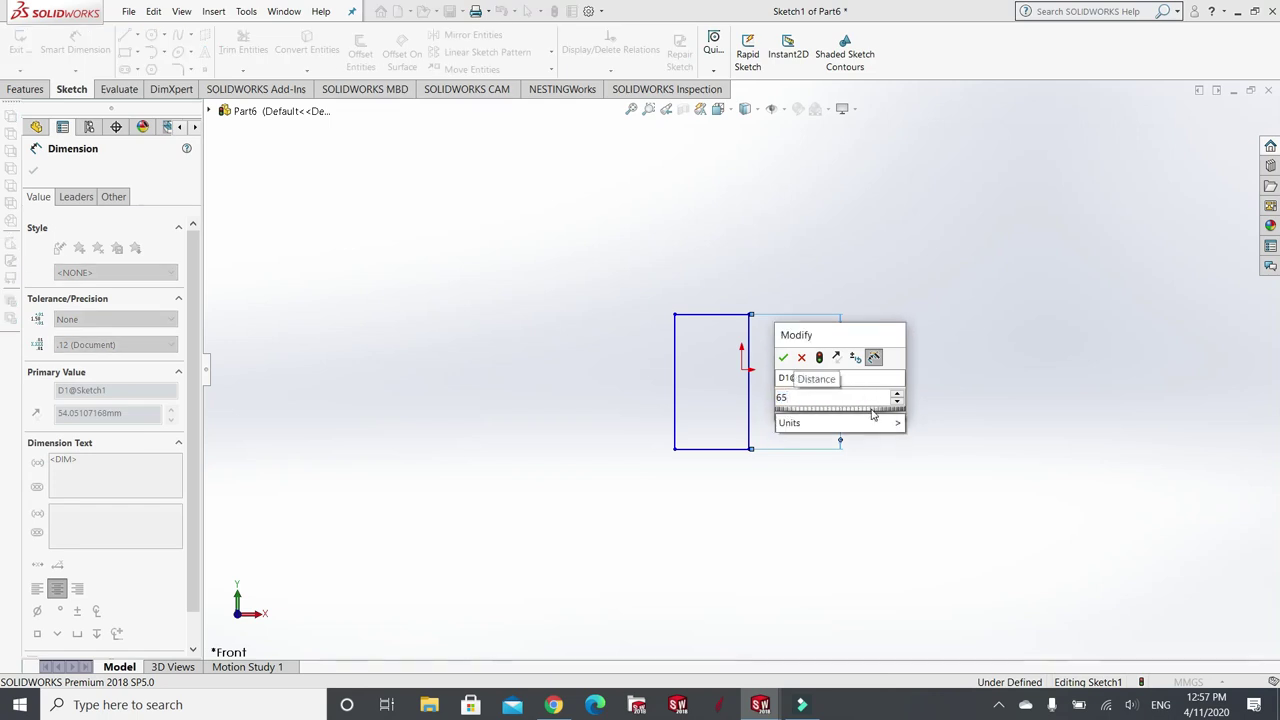
{"action": "mouse_move", "coordinate": [895, 422]}
{"action": "left_click", "coordinate": [935, 557]}
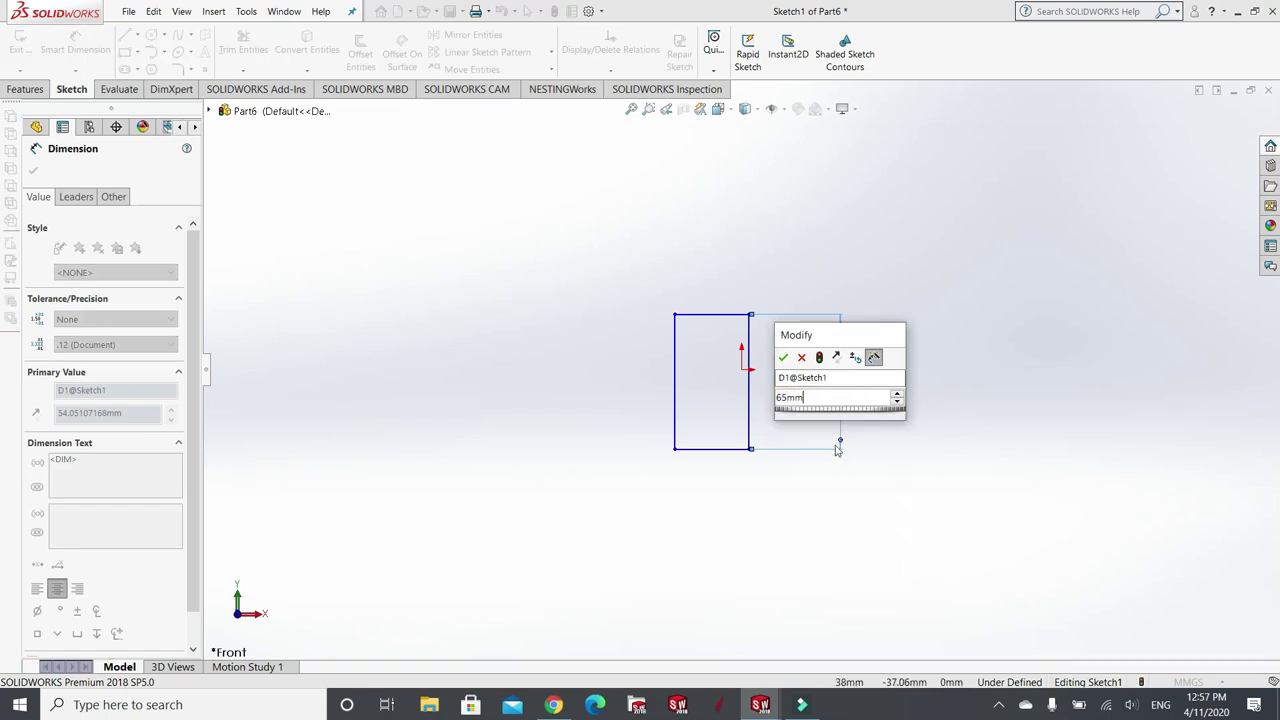
{"action": "left_click", "coordinate": [783, 357]}
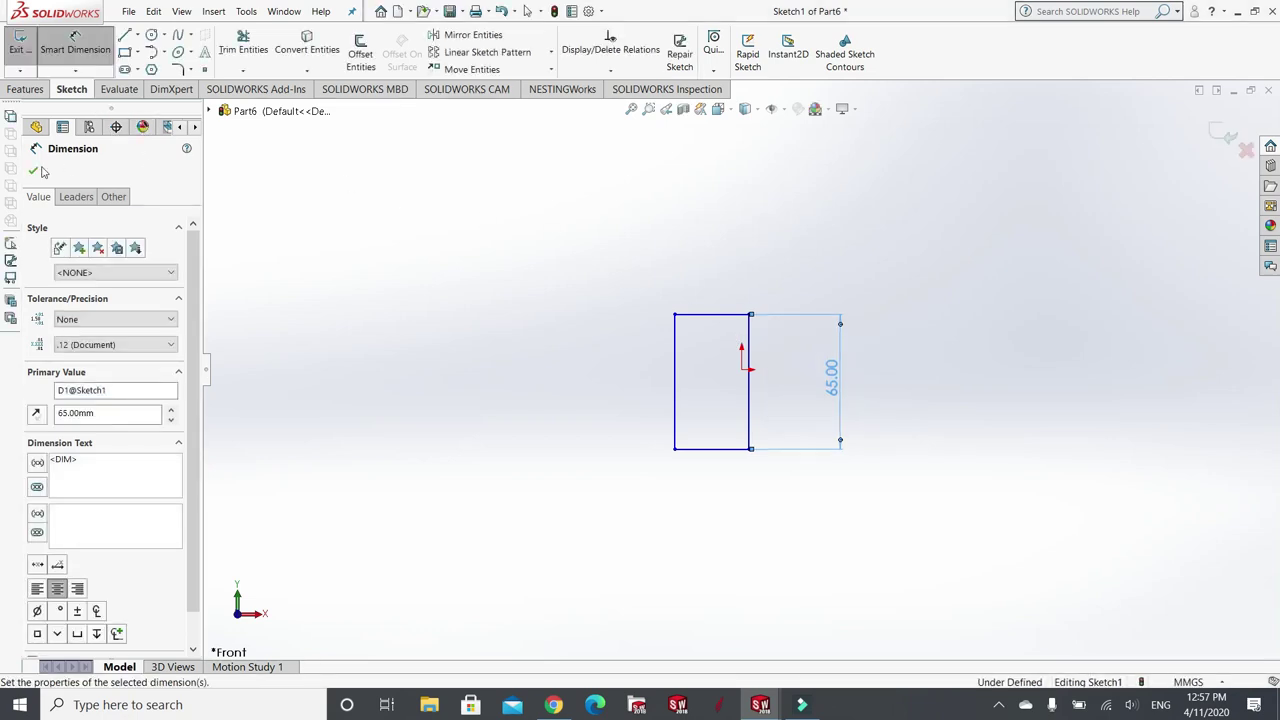
{"action": "left_click", "coordinate": [75, 45]}
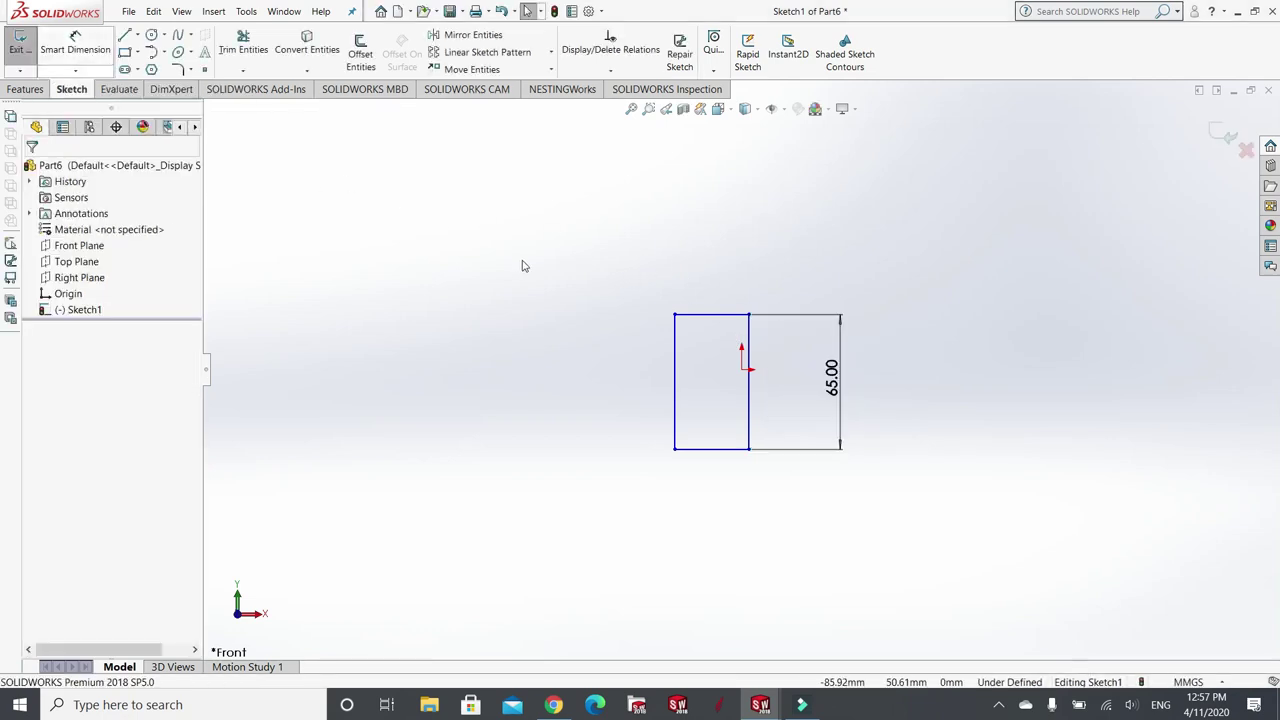
{"action": "left_click", "coordinate": [831, 378]}
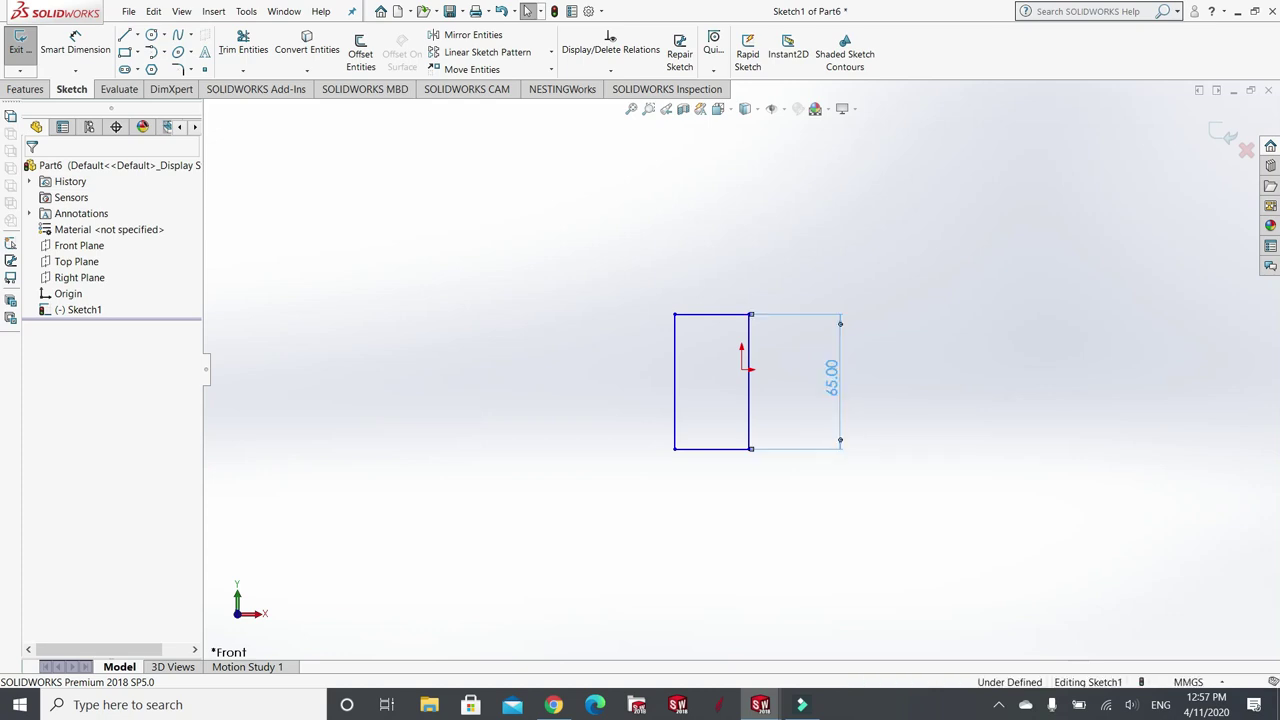
{"action": "key", "text": "Delete"}
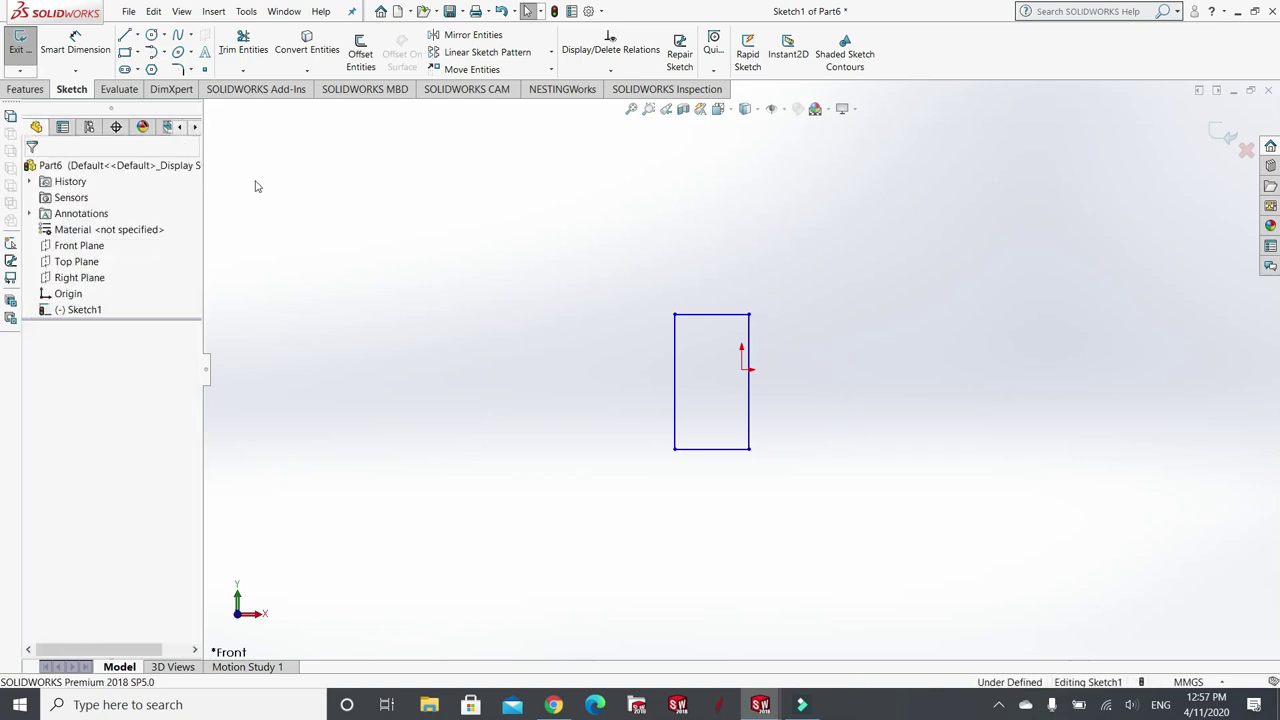
{"action": "left_click", "coordinate": [75, 45]}
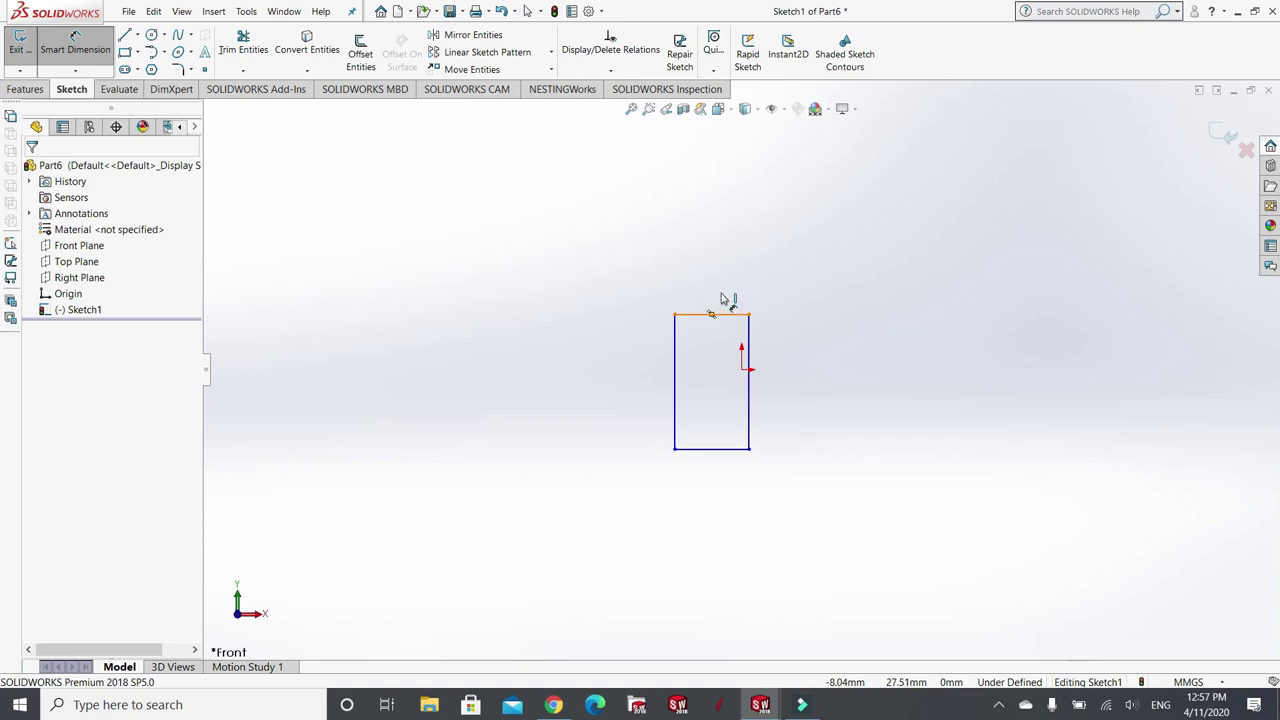
- Dimension the rectangle's top edge to a 35 mm width
{"action": "left_click", "coordinate": [720, 280]}
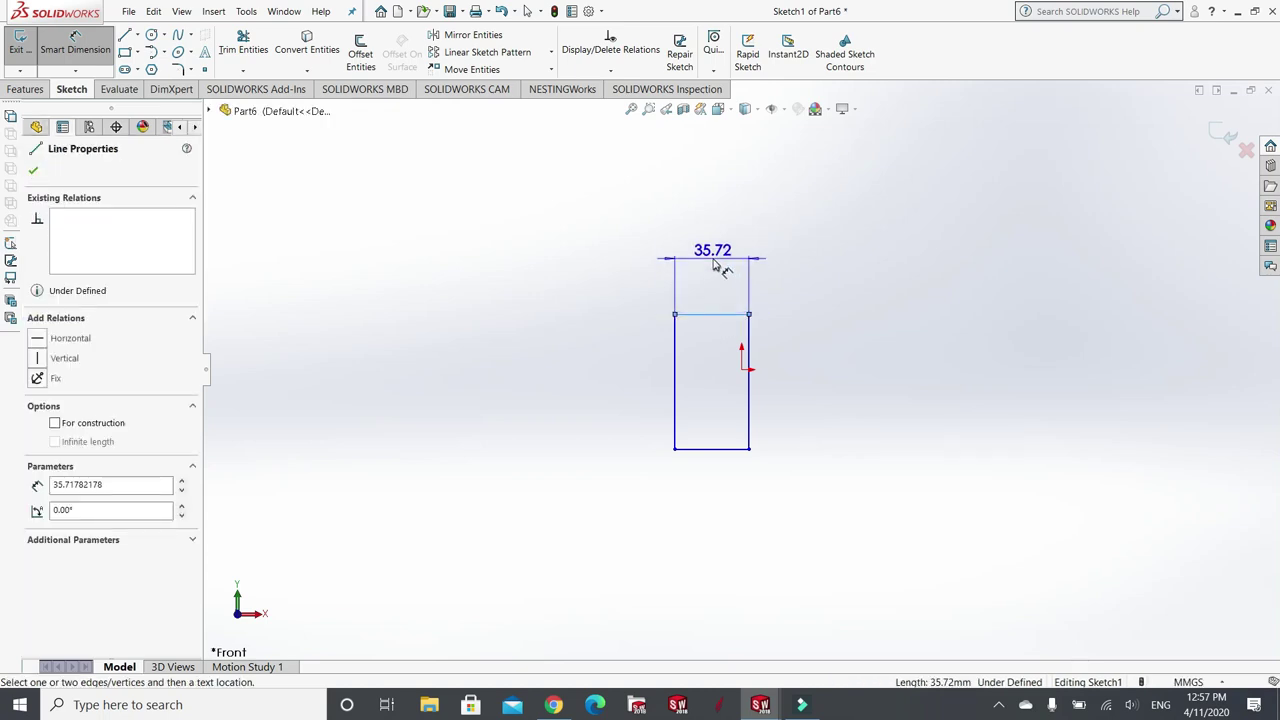
{"action": "left_click", "coordinate": [720, 286]}
{"action": "left_click", "coordinate": [720, 290]}
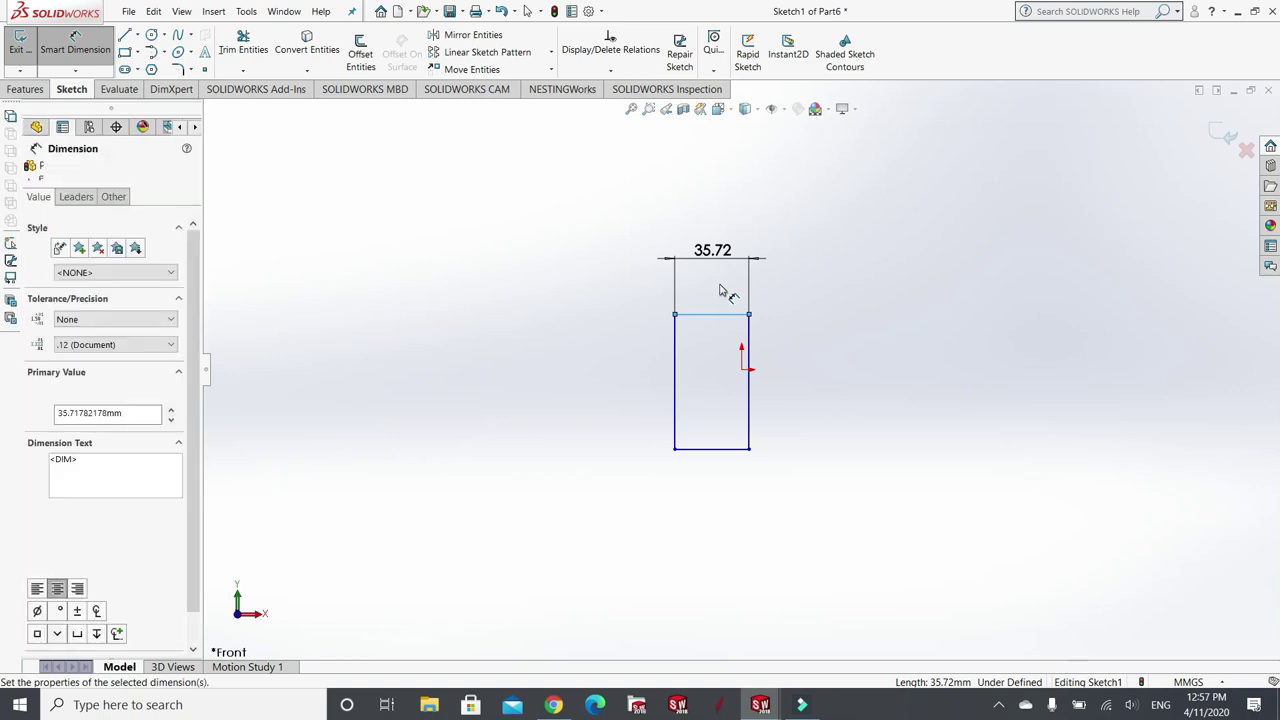
{"action": "type", "text": "35"}
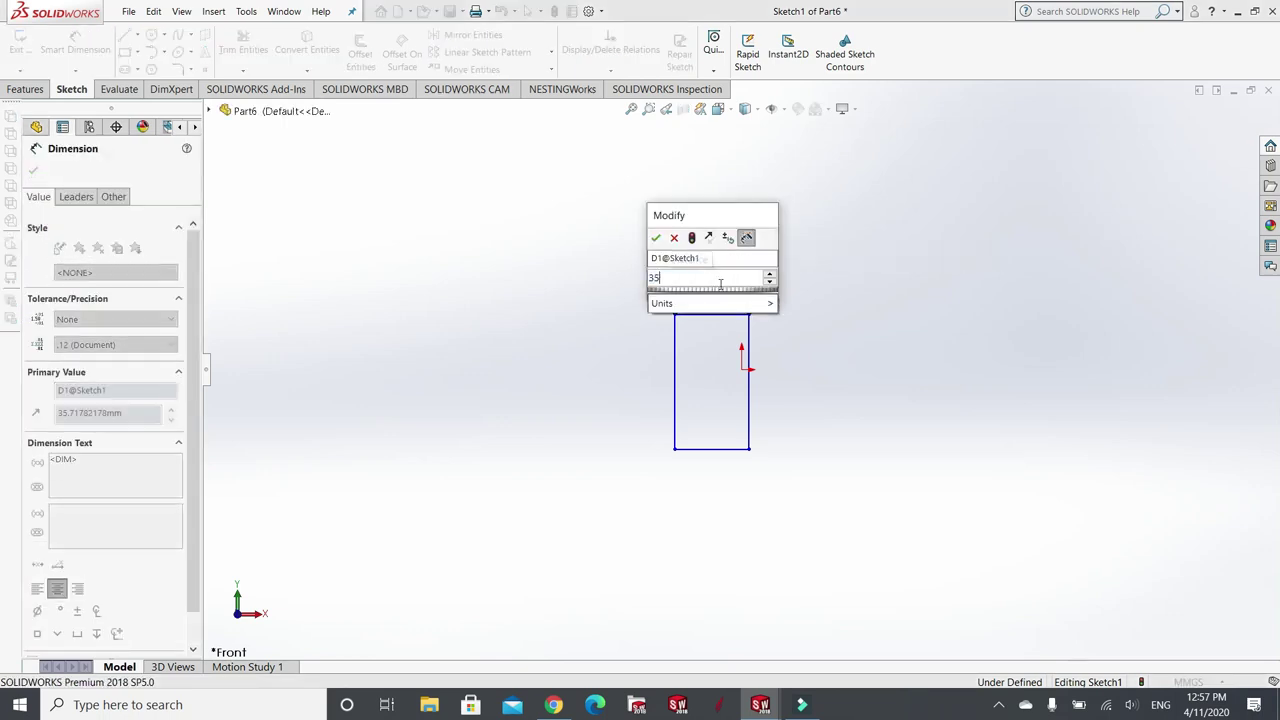
{"action": "mouse_move", "coordinate": [772, 303]}
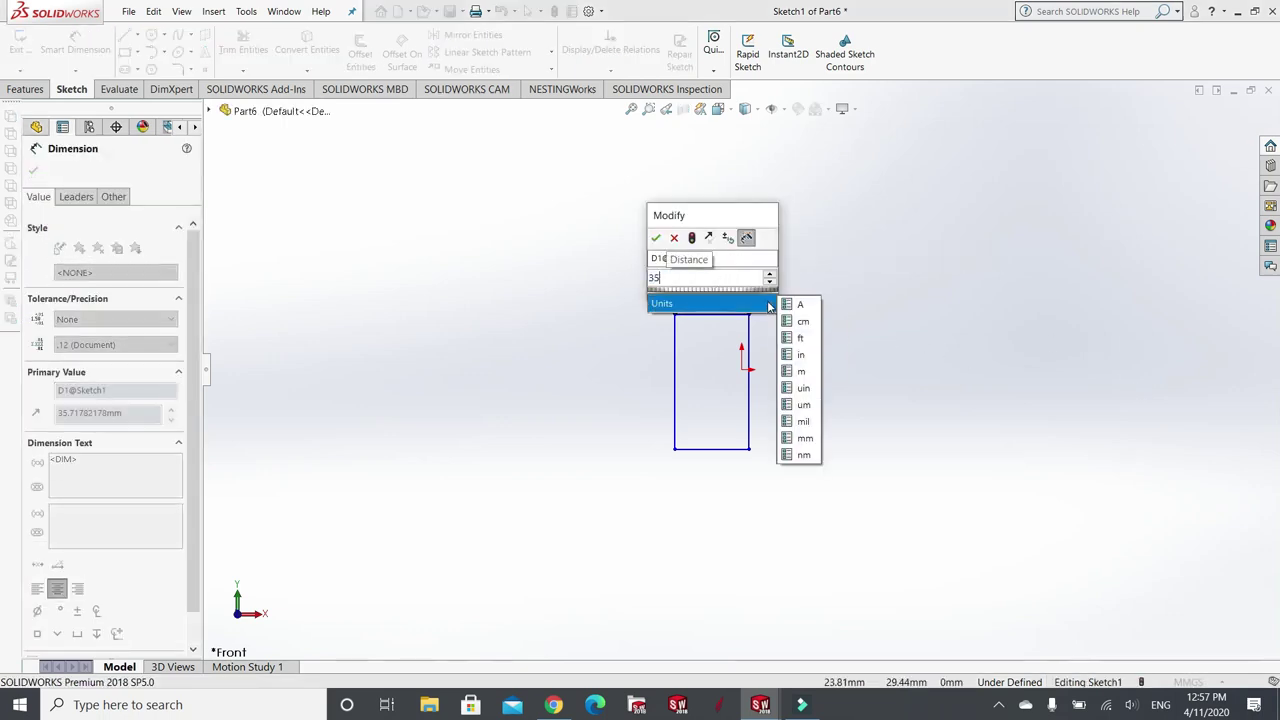
{"action": "left_click", "coordinate": [815, 442]}
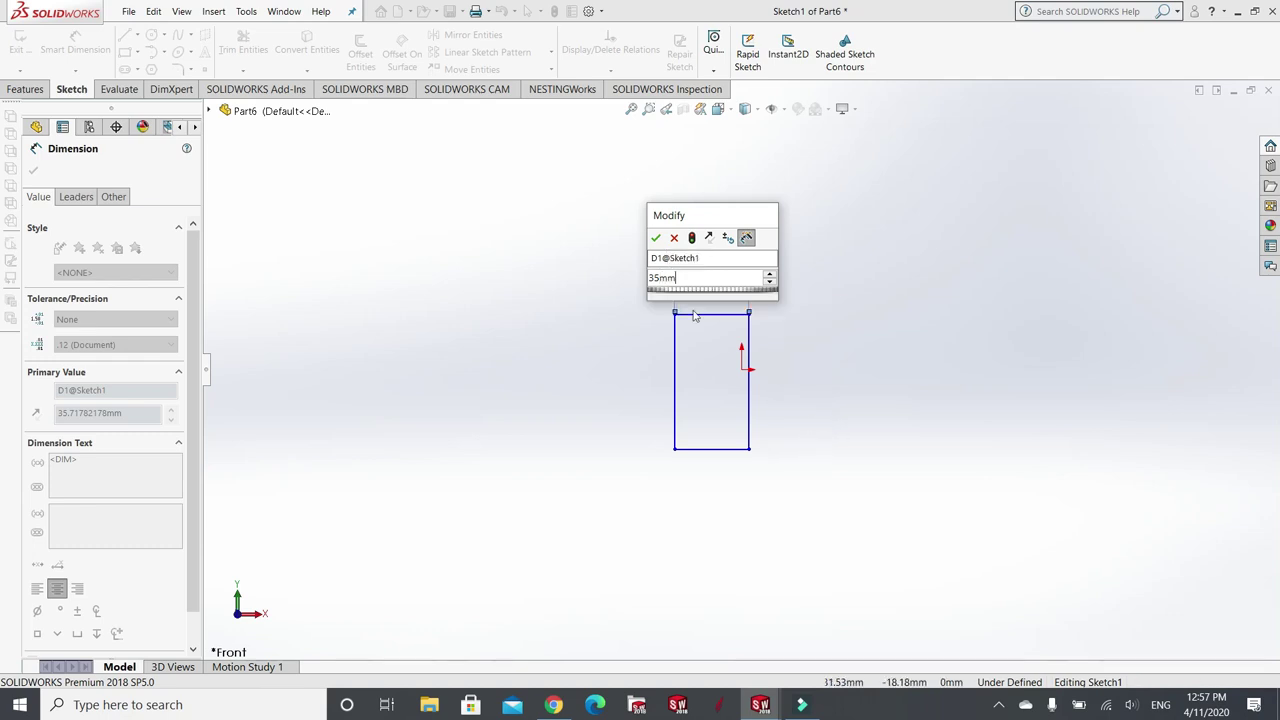
{"action": "left_click", "coordinate": [655, 238]}
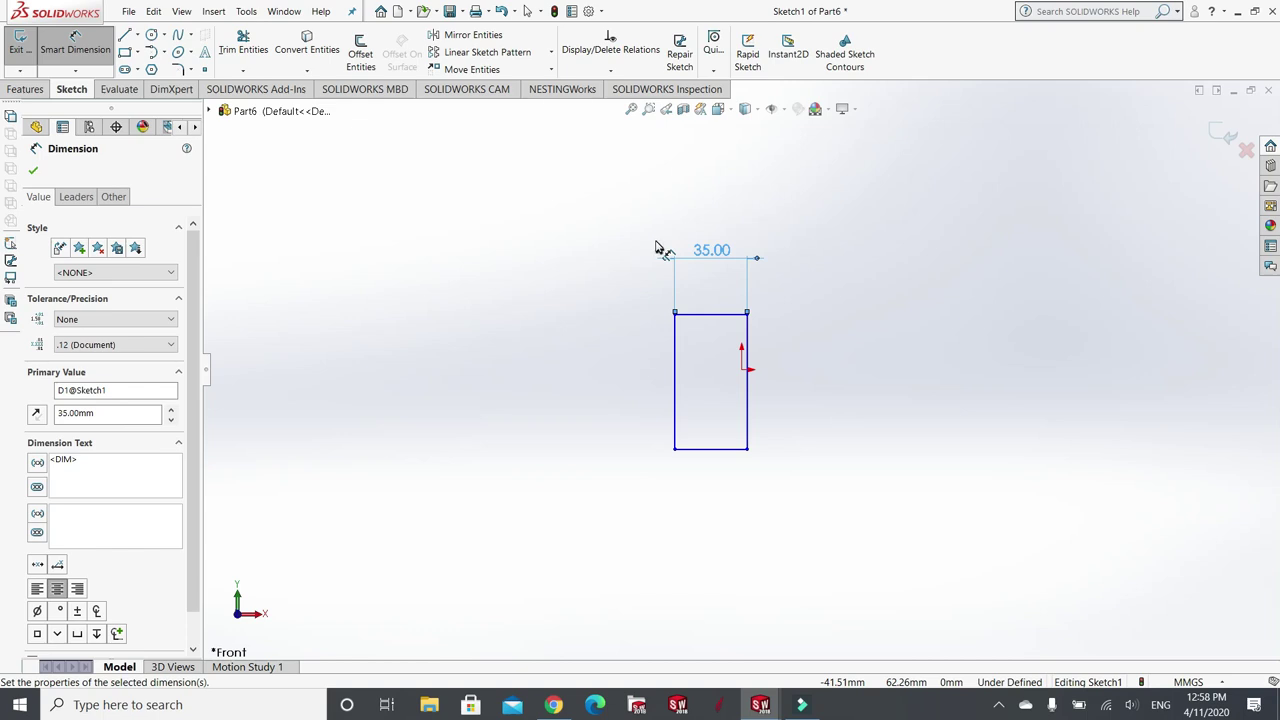
{"action": "left_click", "coordinate": [36, 171]}
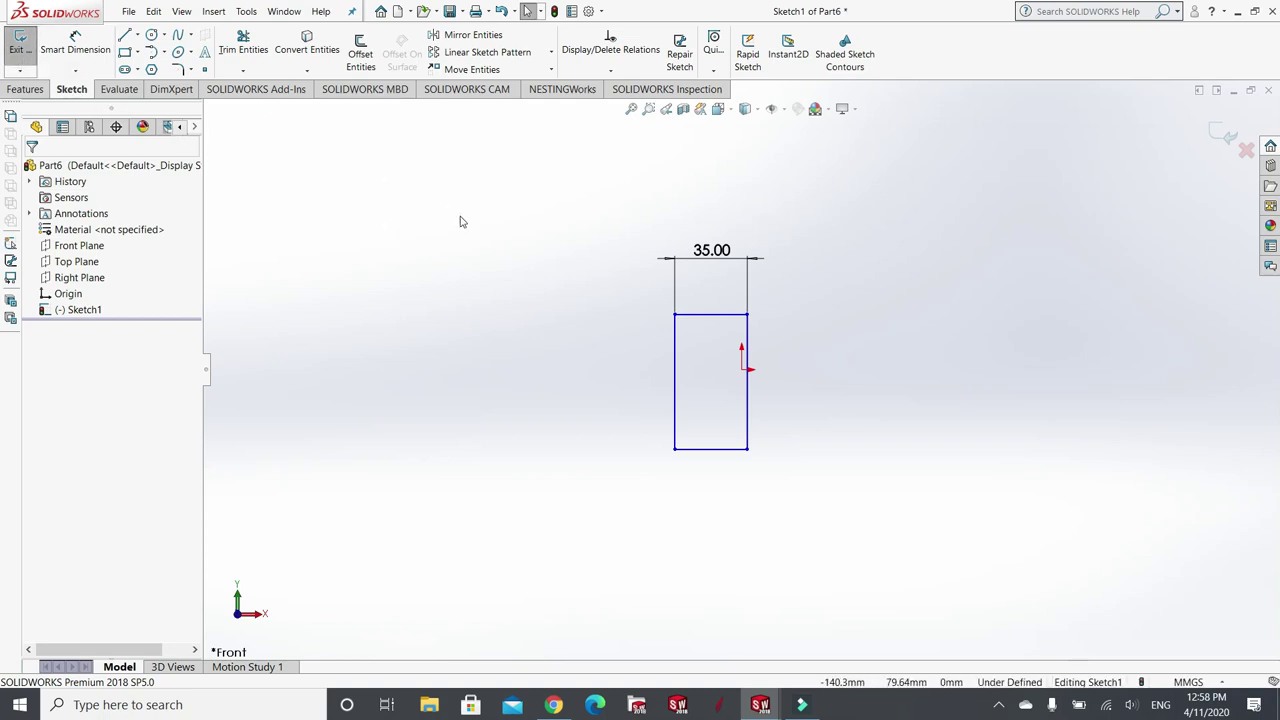
- Delete the 35.00 width dimension from the sketch
{"action": "left_click", "coordinate": [712, 250]}
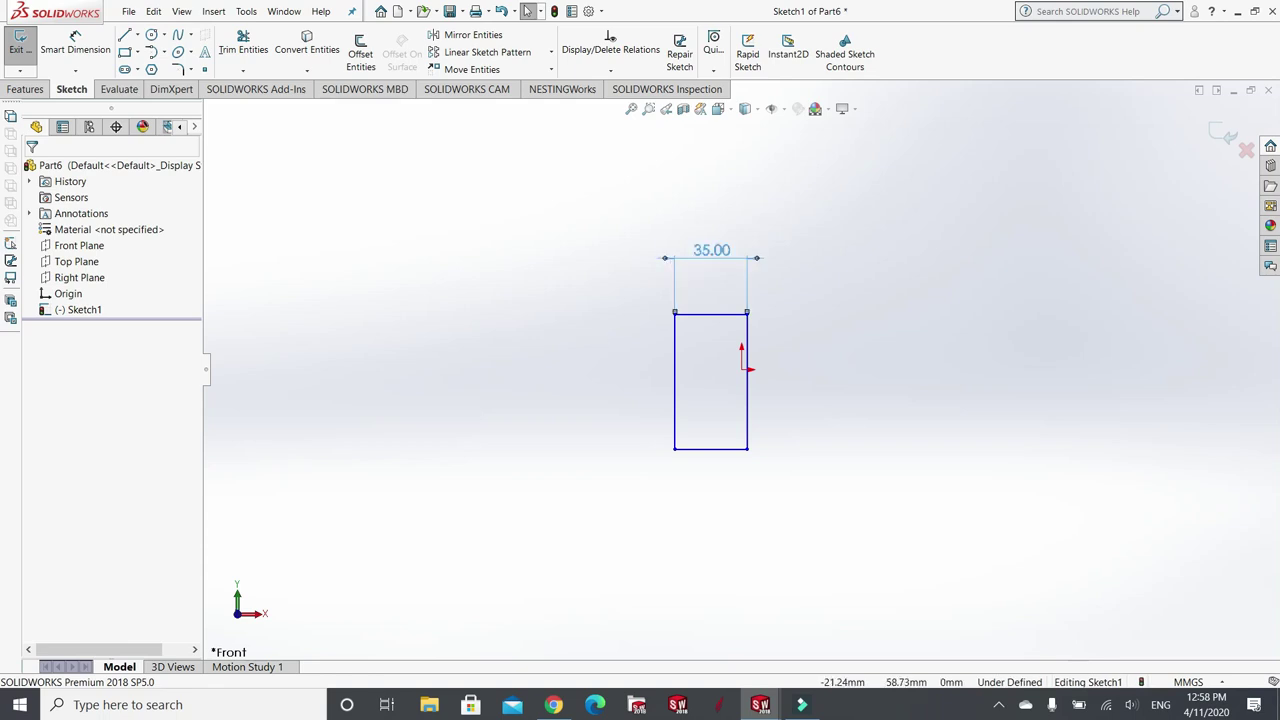
{"action": "key", "text": "Delete"}
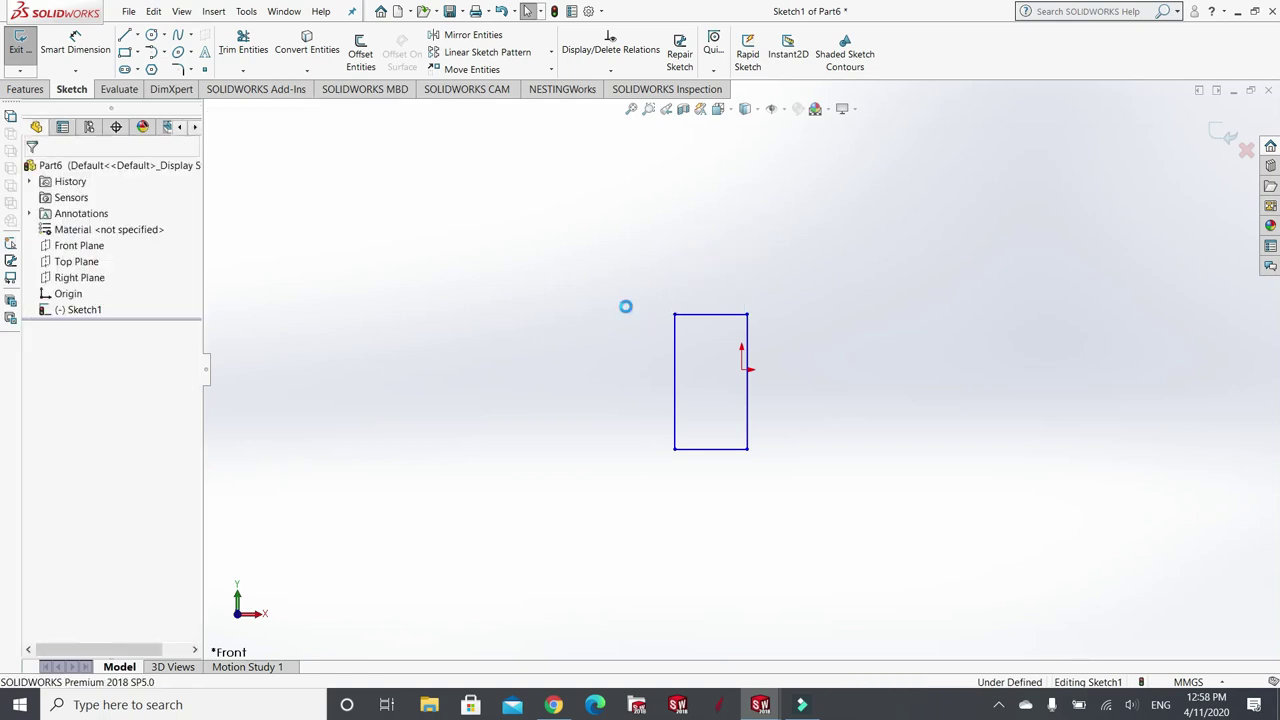
{"action": "scroll", "coordinate": [765, 368], "scroll_direction": "down", "scroll_amount": 3}
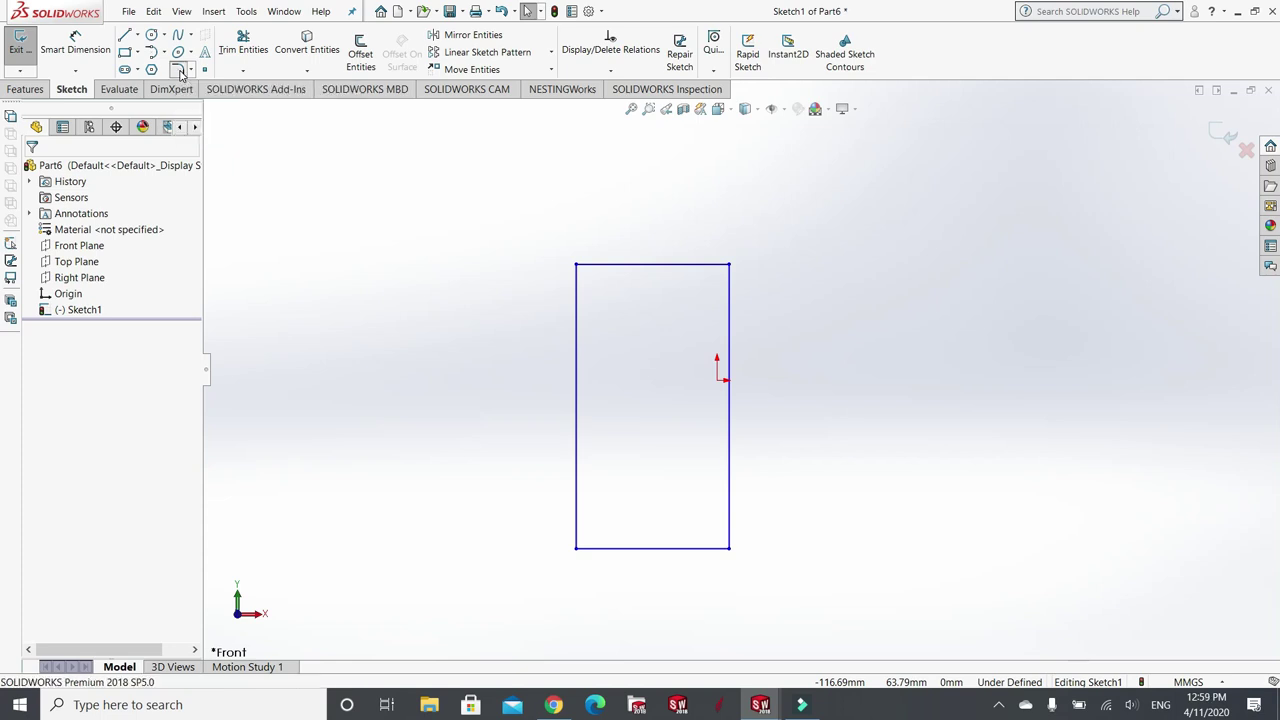
- Start the Sketch Fillet tool on Sketch1, showing its 10.00mm default radius
{"action": "left_click", "coordinate": [181, 74]}
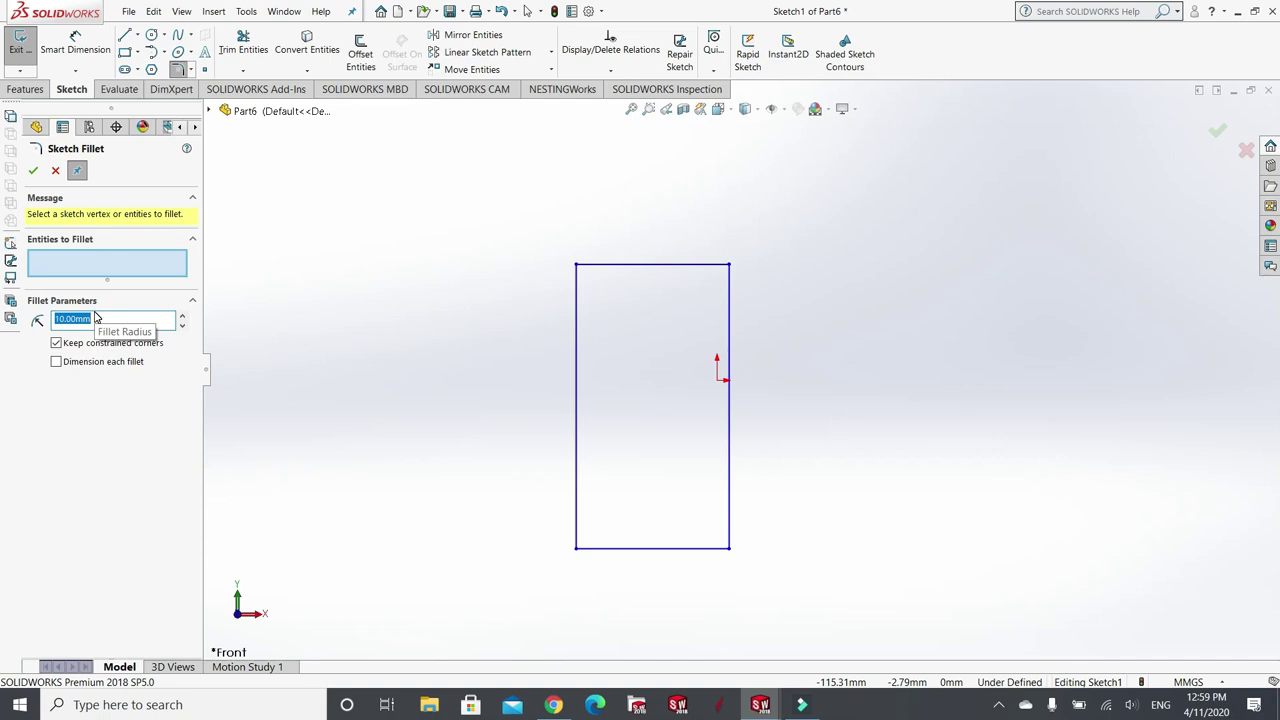
- Set the fillet radius to 2 mm and fillet the rectangle's corners
{"action": "type", "text": "2"}
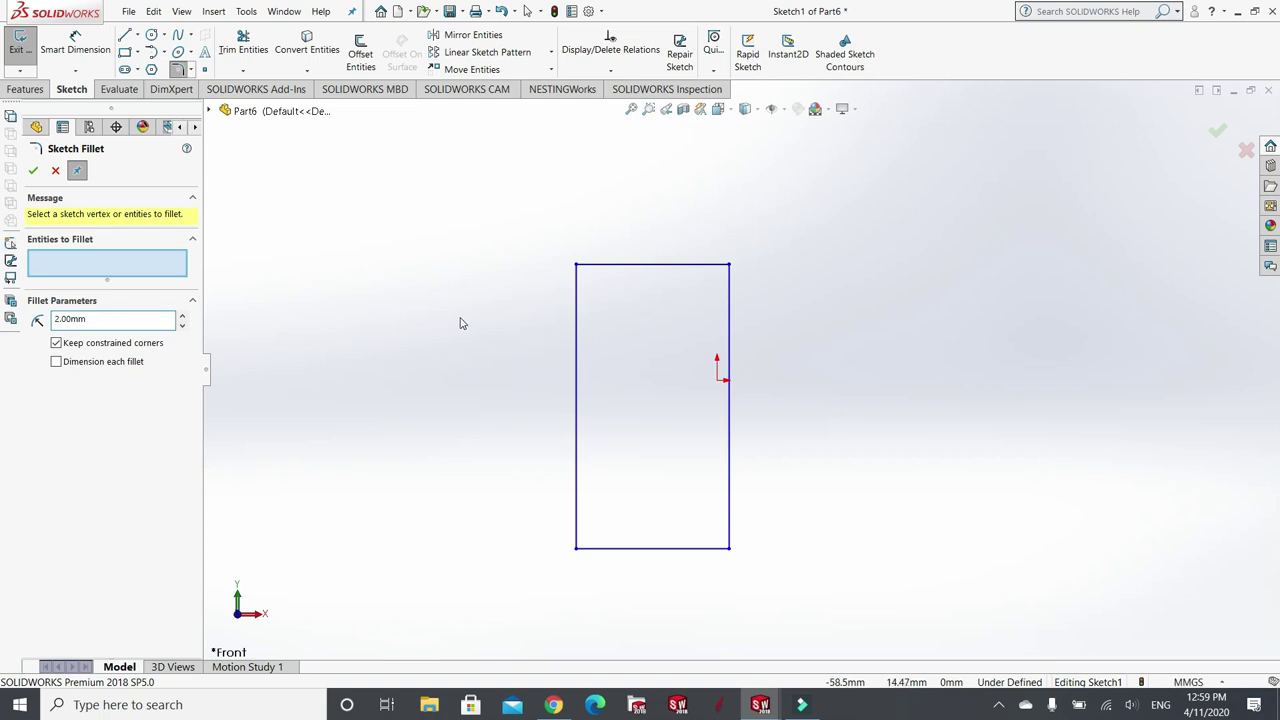
{"action": "left_click", "coordinate": [588, 266]}
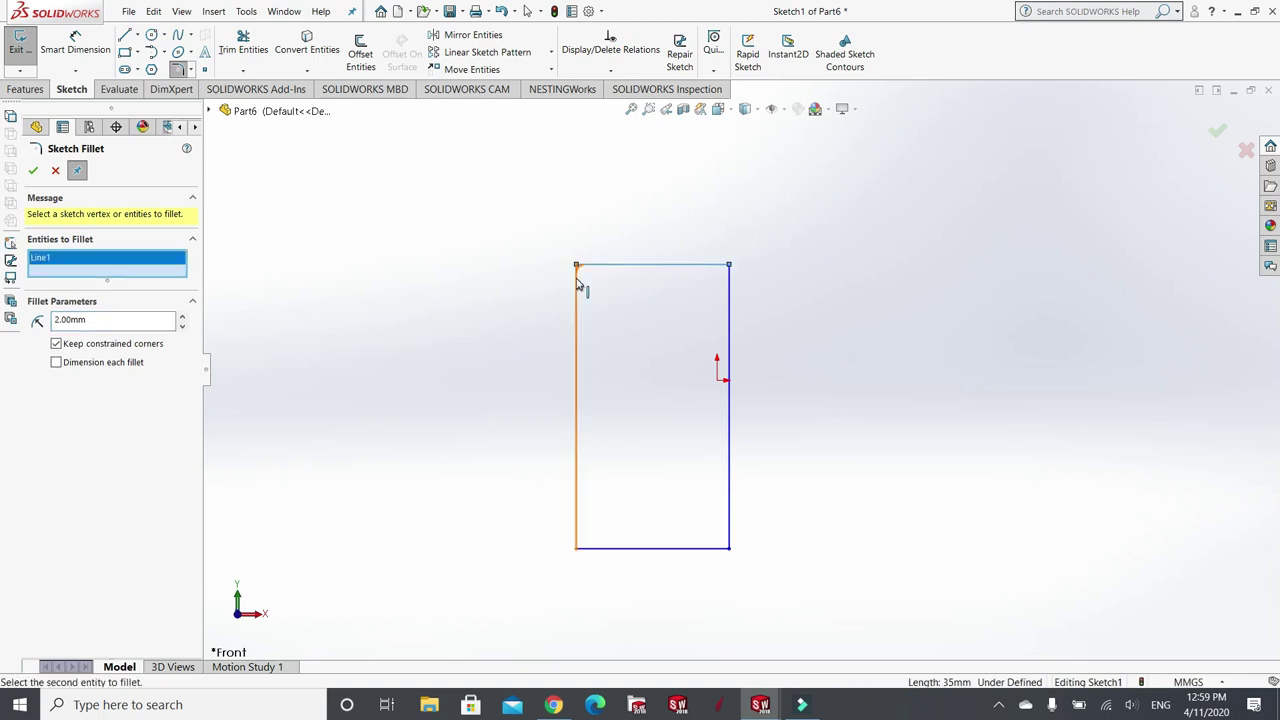
{"action": "left_click", "coordinate": [725, 270]}
{"action": "left_click", "coordinate": [729, 279]}
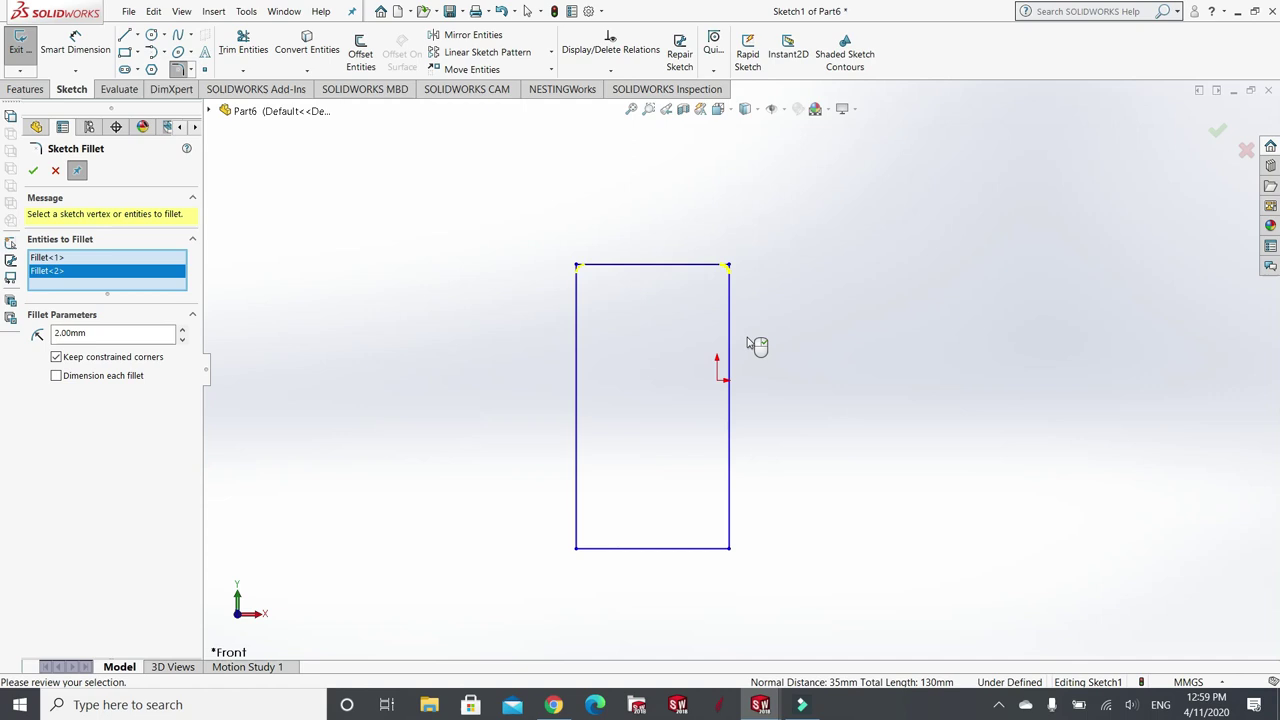
{"action": "left_click", "coordinate": [729, 541]}
{"action": "left_click", "coordinate": [722, 549]}
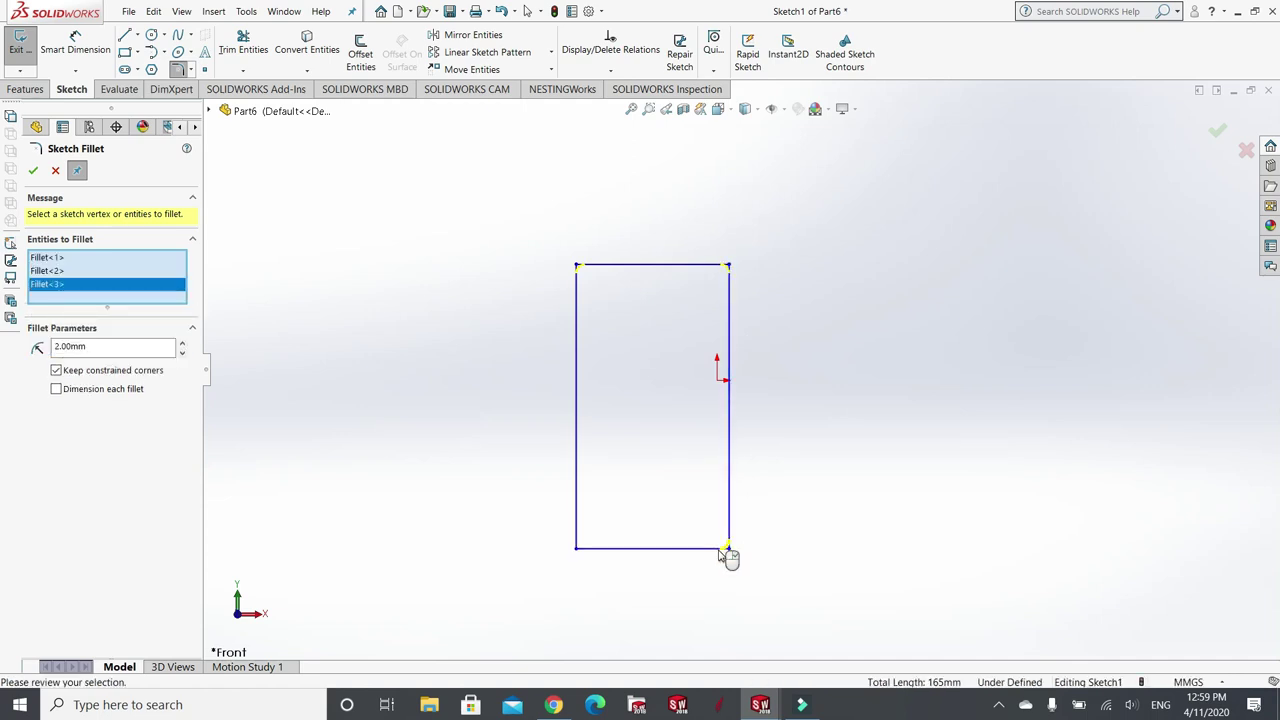
{"action": "left_click", "coordinate": [580, 543]}
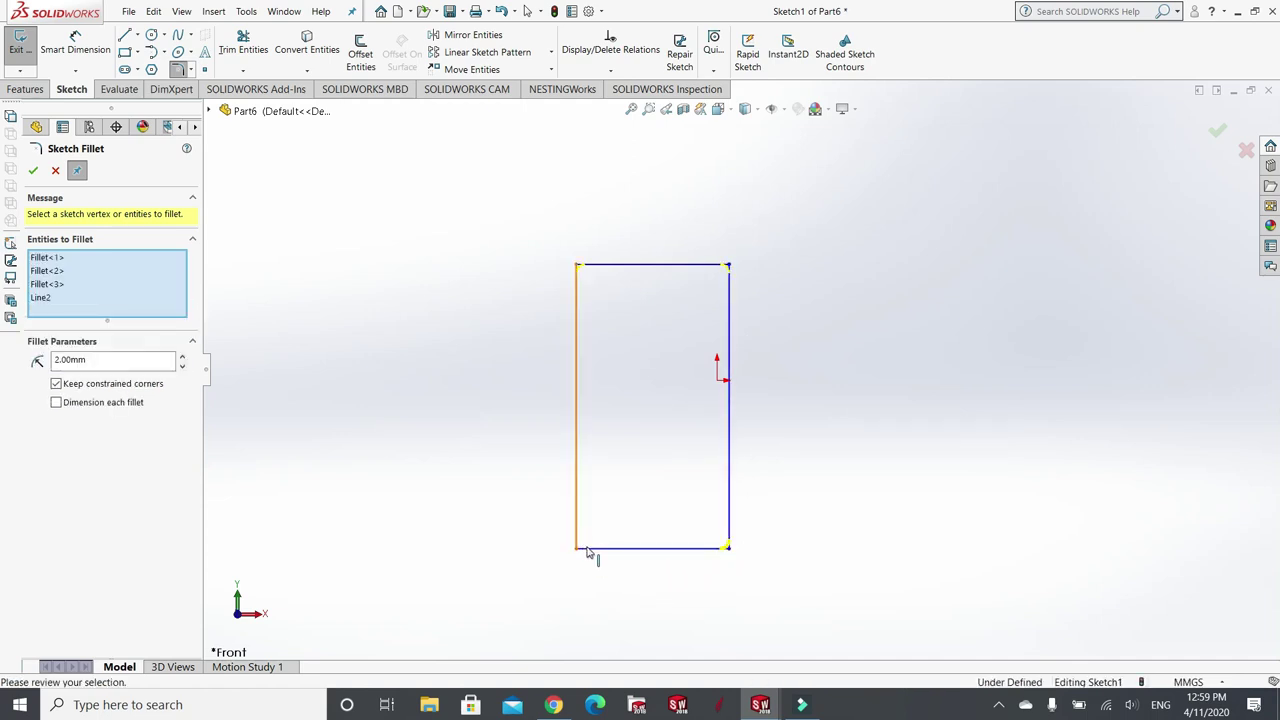
{"action": "left_click", "coordinate": [588, 550]}
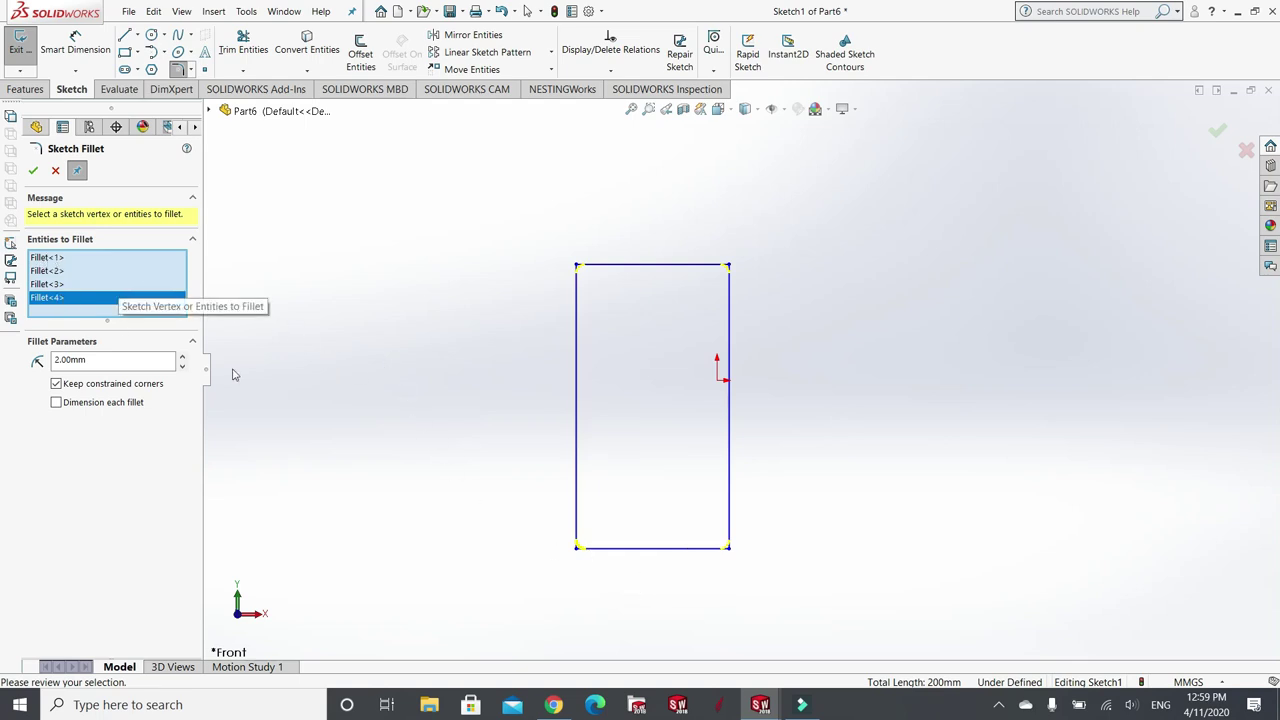
{"action": "left_click", "coordinate": [33, 170]}
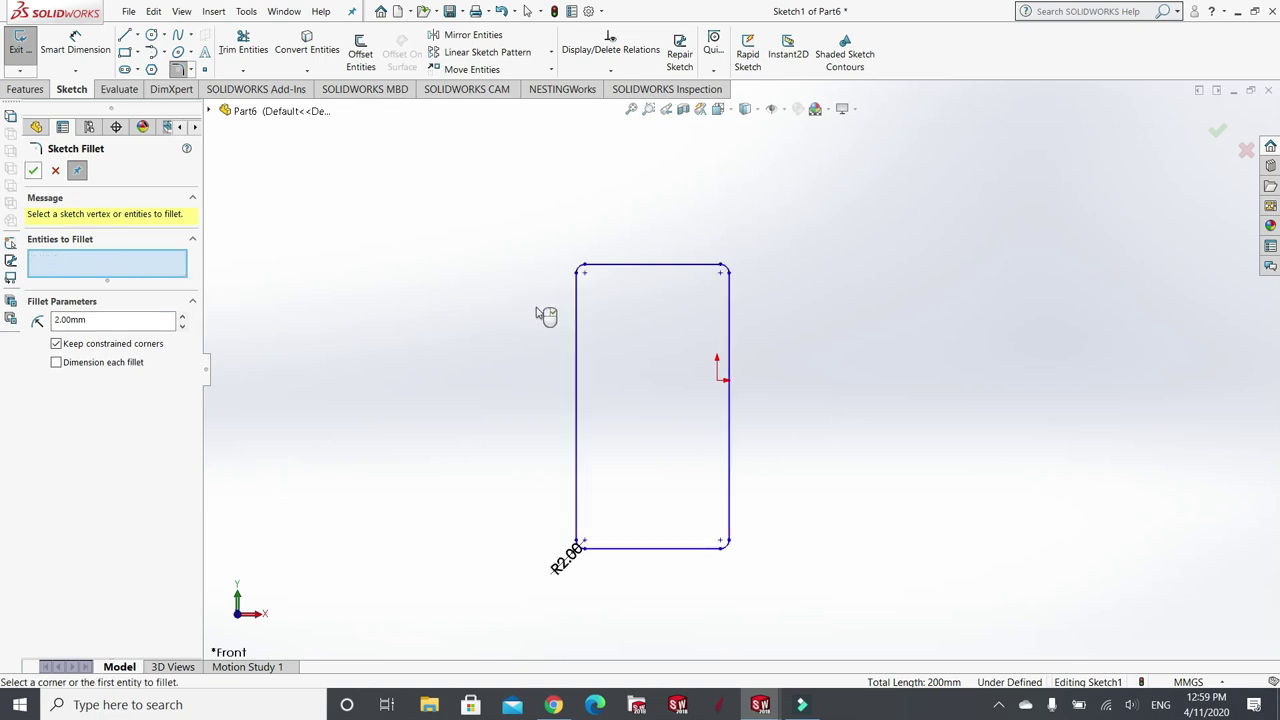
- Check the four 2.00mm rounded corners and close the fillet tool
{"action": "scroll", "coordinate": [584, 267], "scroll_direction": "down", "scroll_amount": 5}
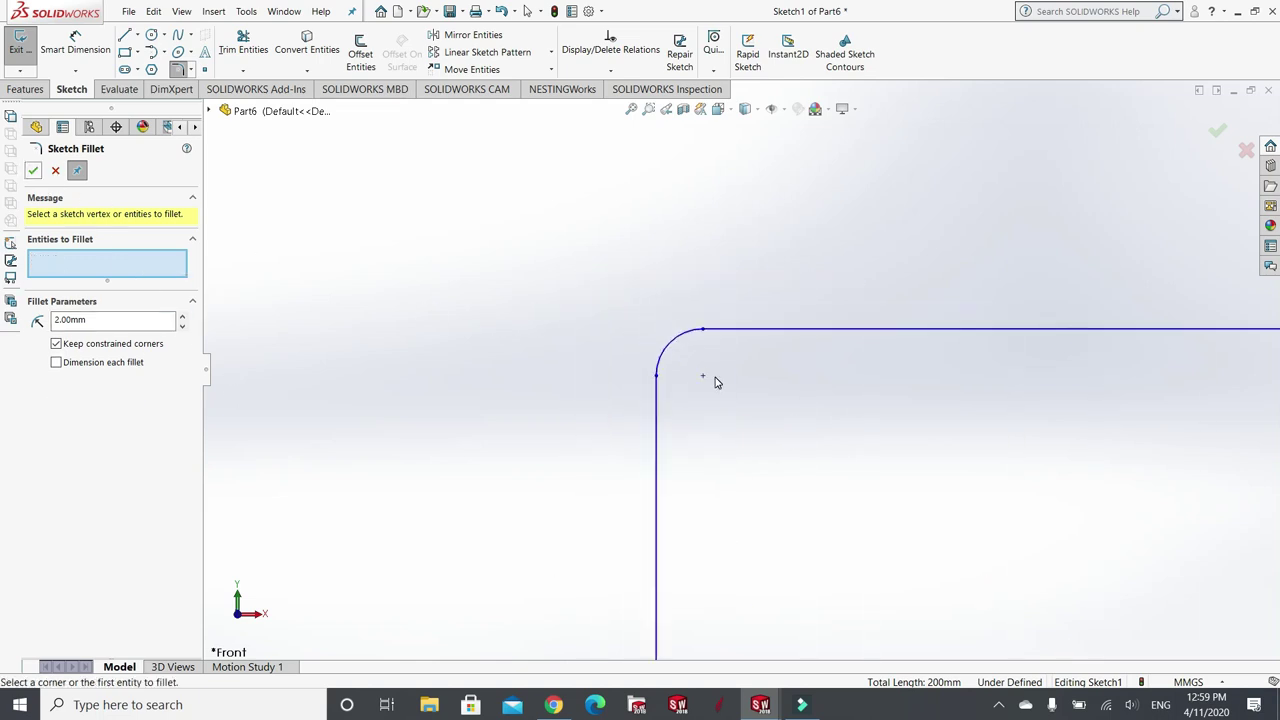
{"action": "scroll", "coordinate": [720, 378], "scroll_direction": "up", "scroll_amount": 10}
{"action": "scroll", "coordinate": [745, 557], "scroll_direction": "down", "scroll_amount": 4}
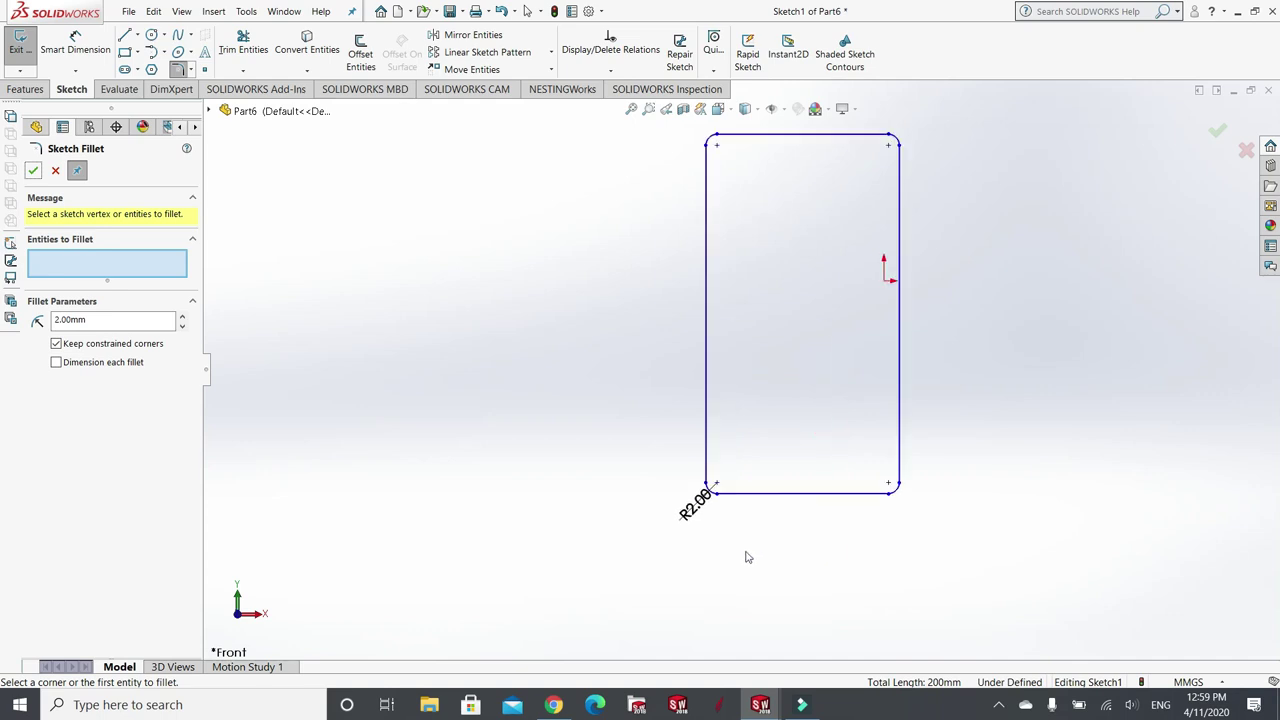
{"action": "scroll", "coordinate": [723, 511], "scroll_direction": "down", "scroll_amount": 4}
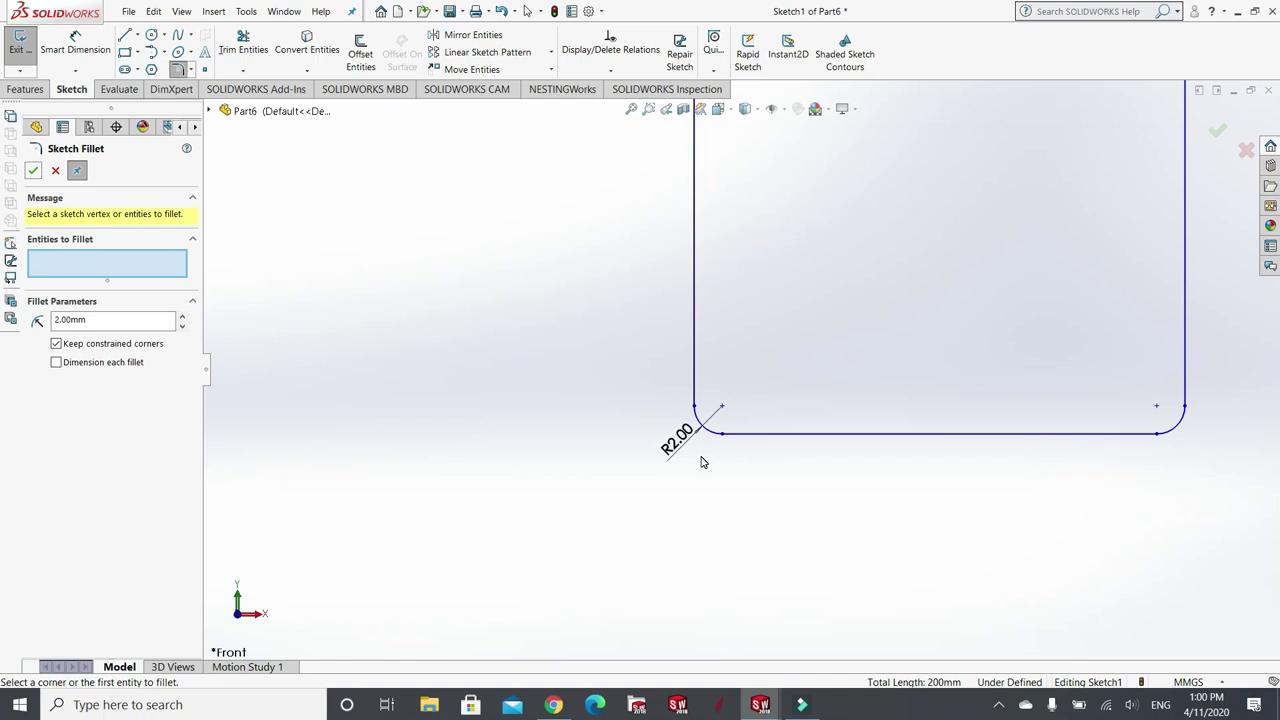
{"action": "scroll", "coordinate": [603, 417], "scroll_direction": "down", "scroll_amount": 1}
{"action": "scroll", "coordinate": [634, 429], "scroll_direction": "up", "scroll_amount": 3}
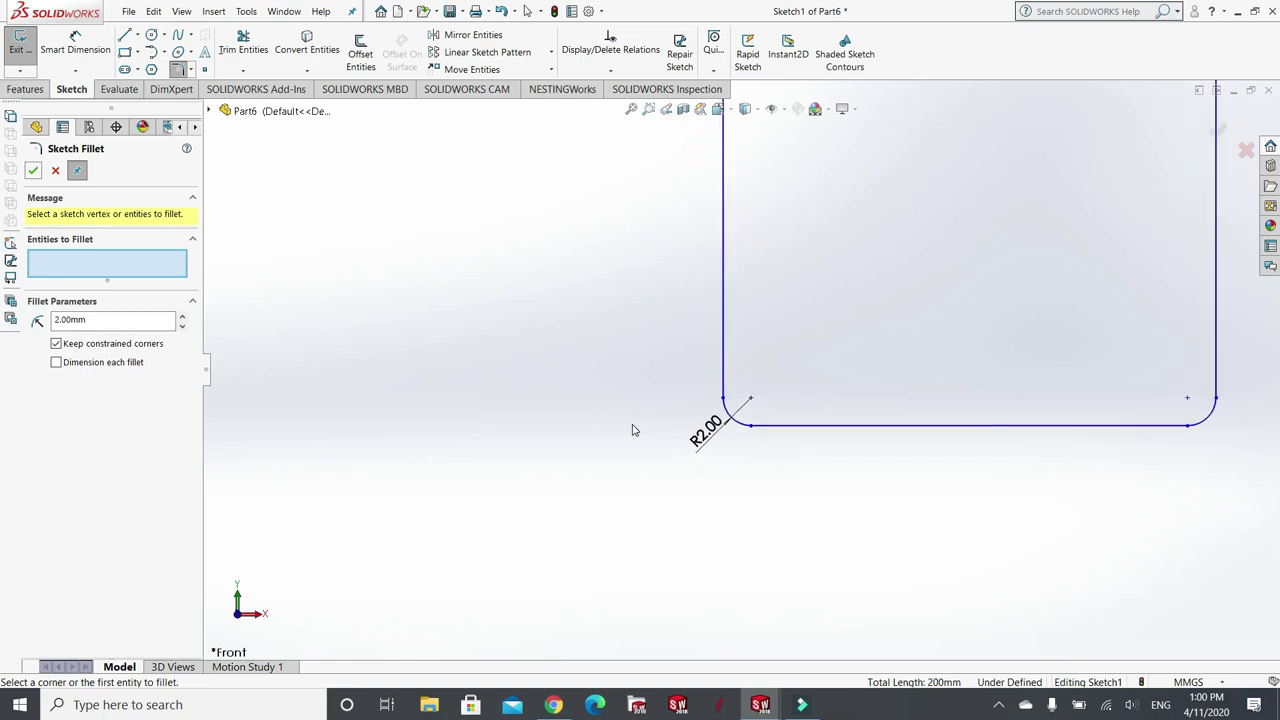
{"action": "scroll", "coordinate": [738, 421], "scroll_direction": "down", "scroll_amount": 4}
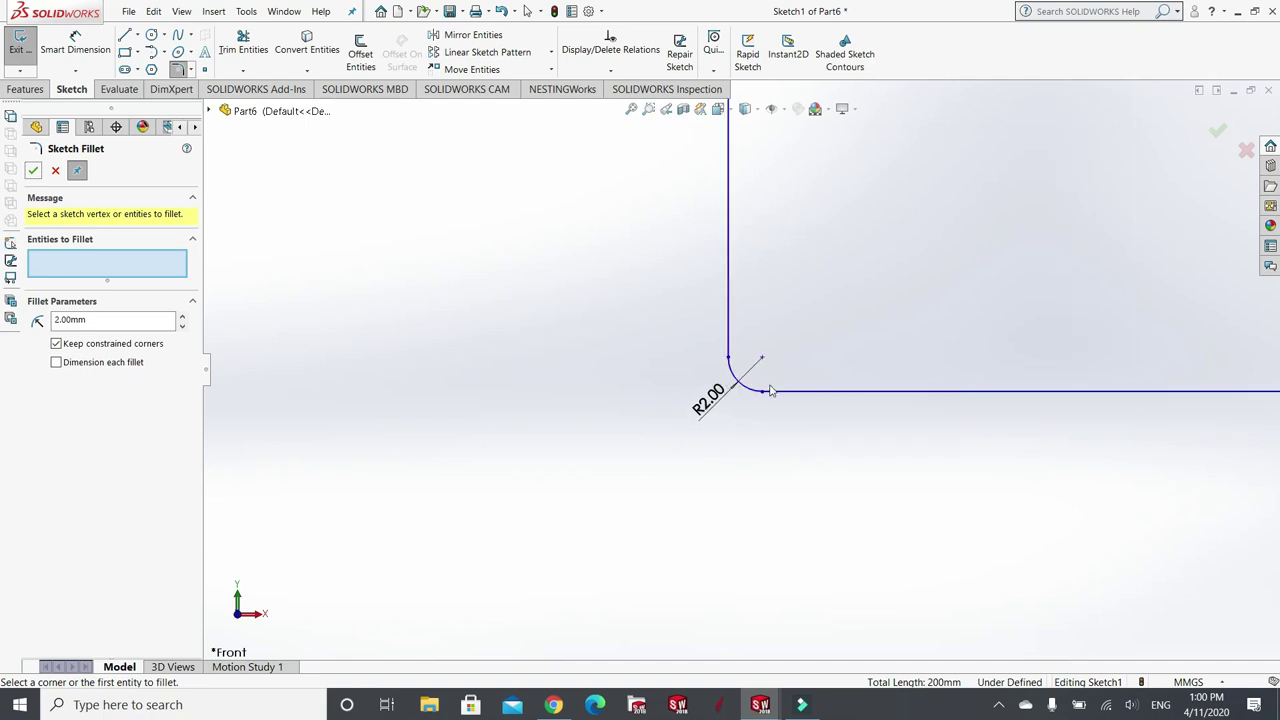
{"action": "scroll", "coordinate": [699, 376], "scroll_direction": "up", "scroll_amount": 8}
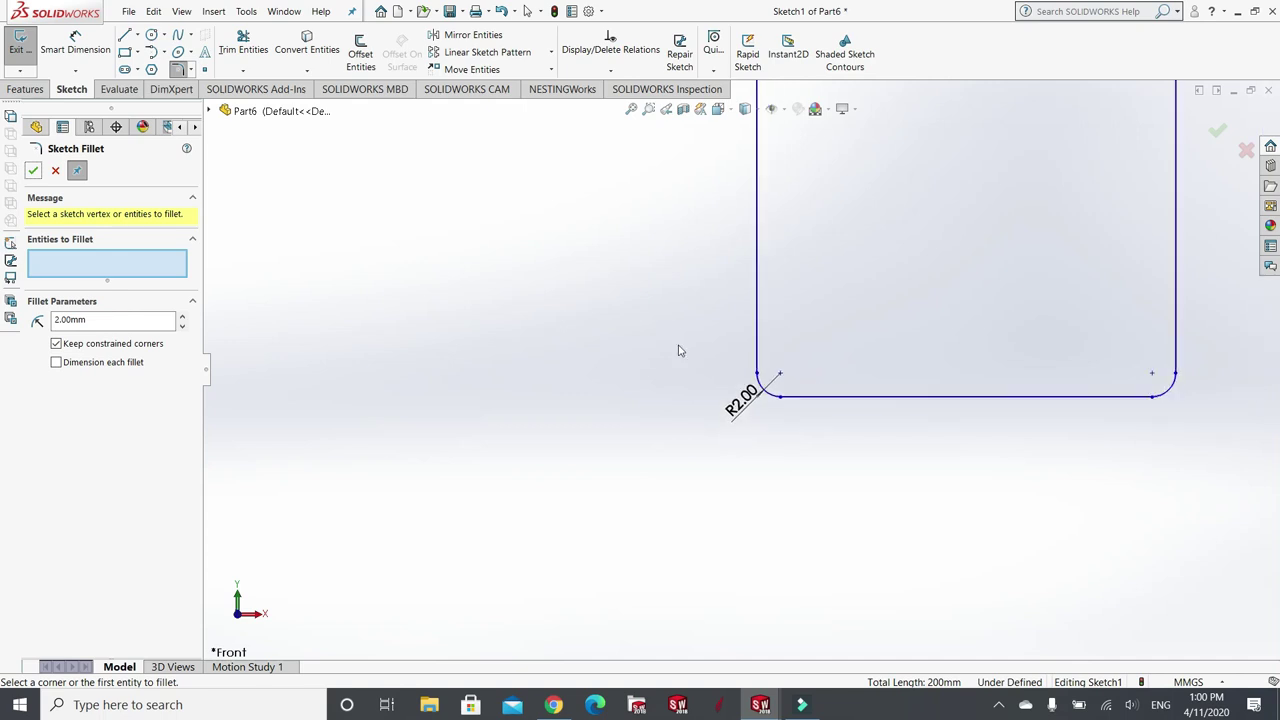
{"action": "scroll", "coordinate": [874, 207], "scroll_direction": "down", "scroll_amount": 3}
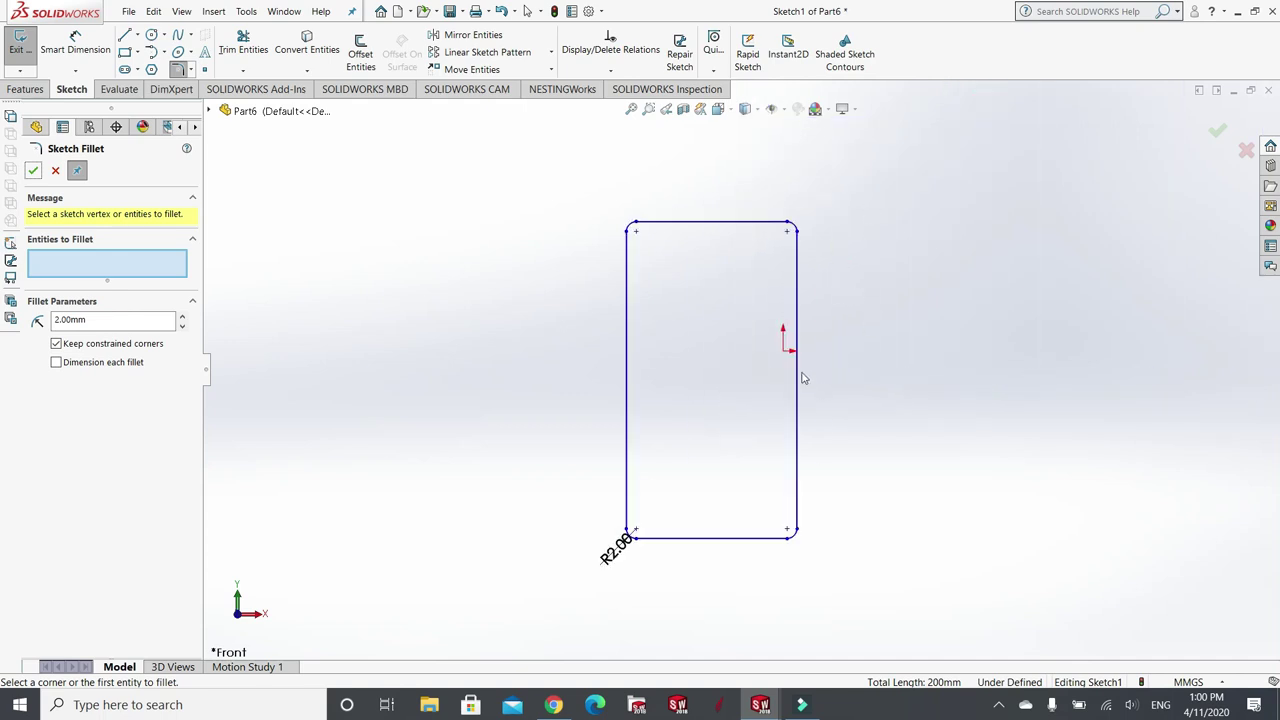
{"action": "left_click", "coordinate": [33, 170]}
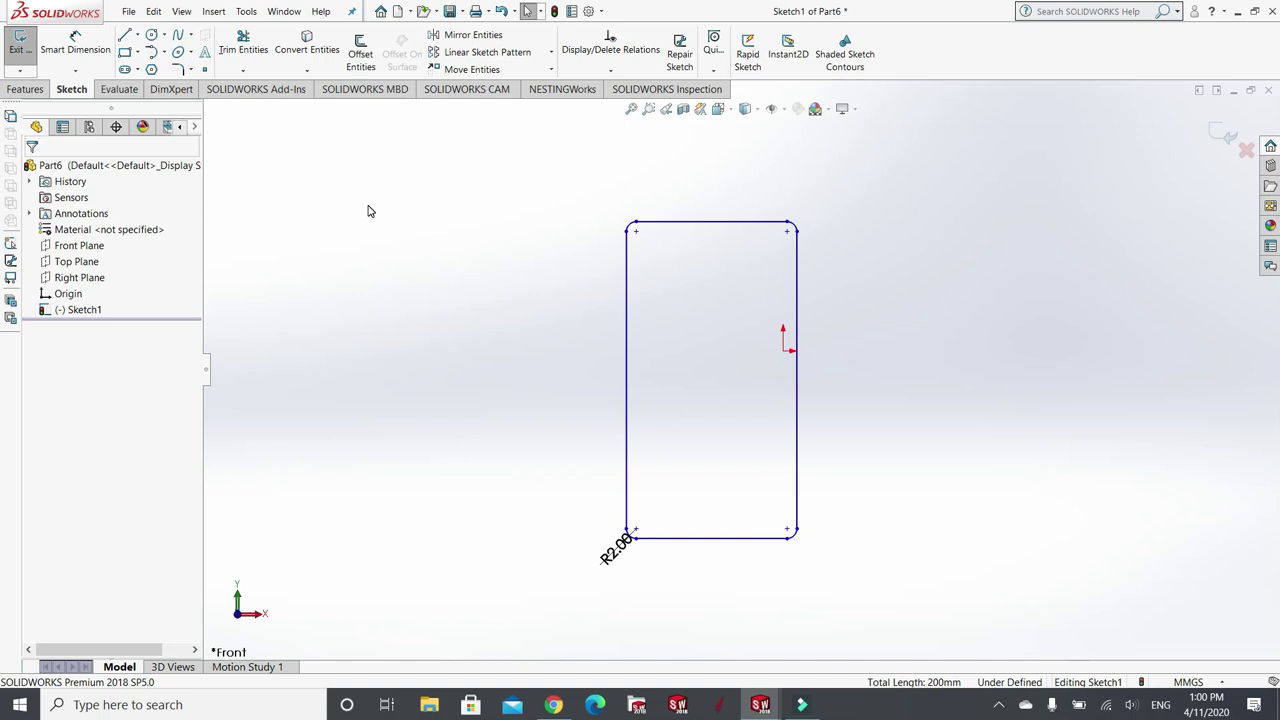
- Offset the rounded rectangle outline 3 mm to the inside
{"action": "left_click", "coordinate": [362, 58]}
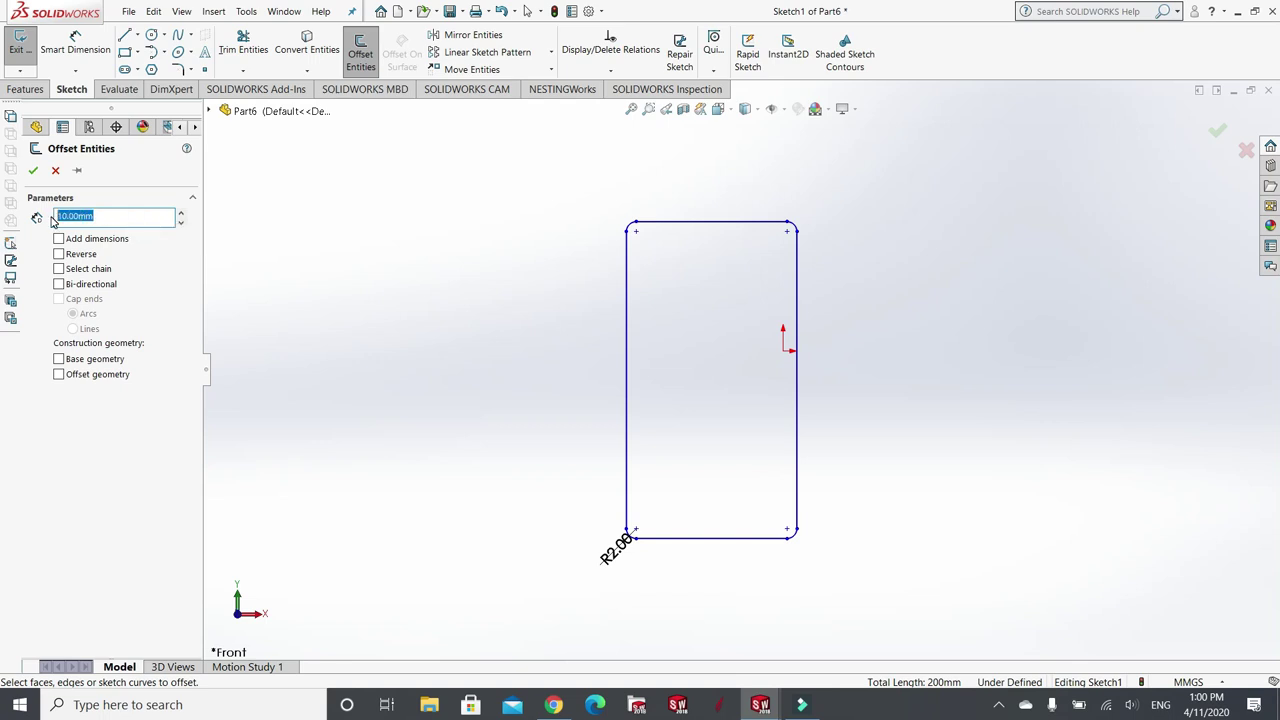
{"action": "type", "text": "3"}
{"action": "key", "text": "Return"}
{"action": "left_click", "coordinate": [629, 366]}
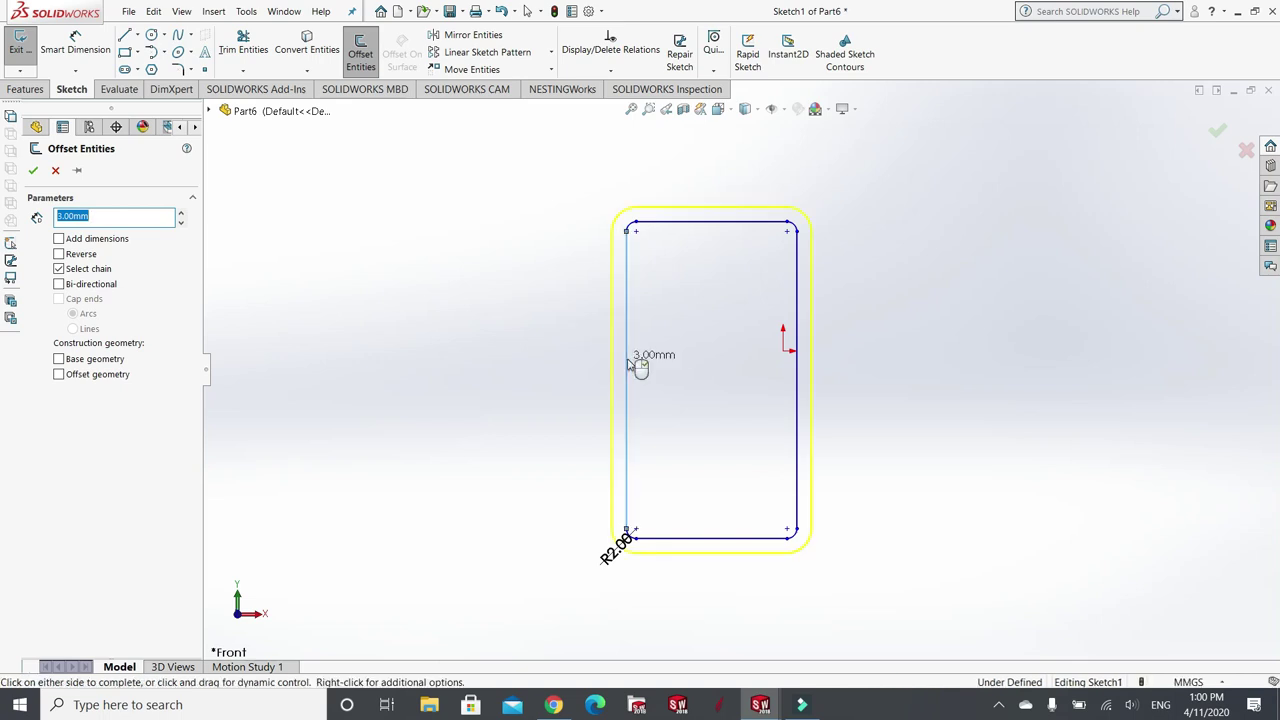
{"action": "left_click", "coordinate": [713, 372]}
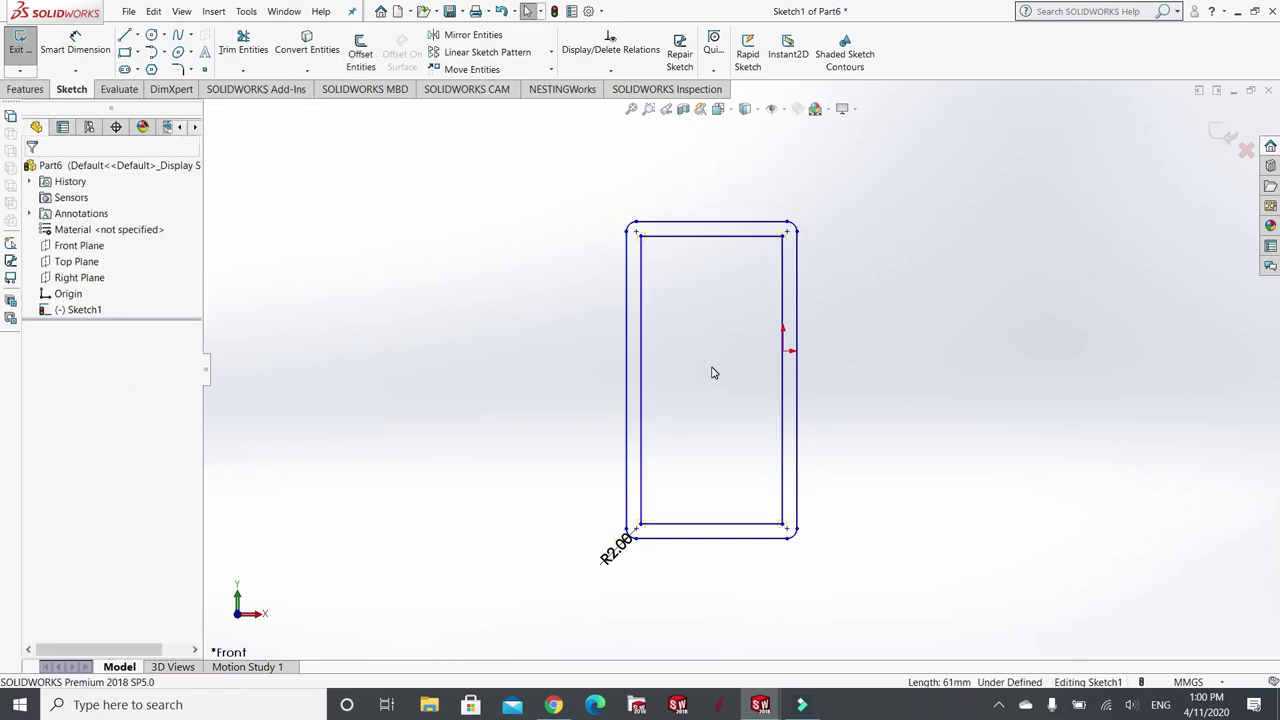
{"action": "scroll", "coordinate": [659, 282], "scroll_direction": "down", "scroll_amount": 5}
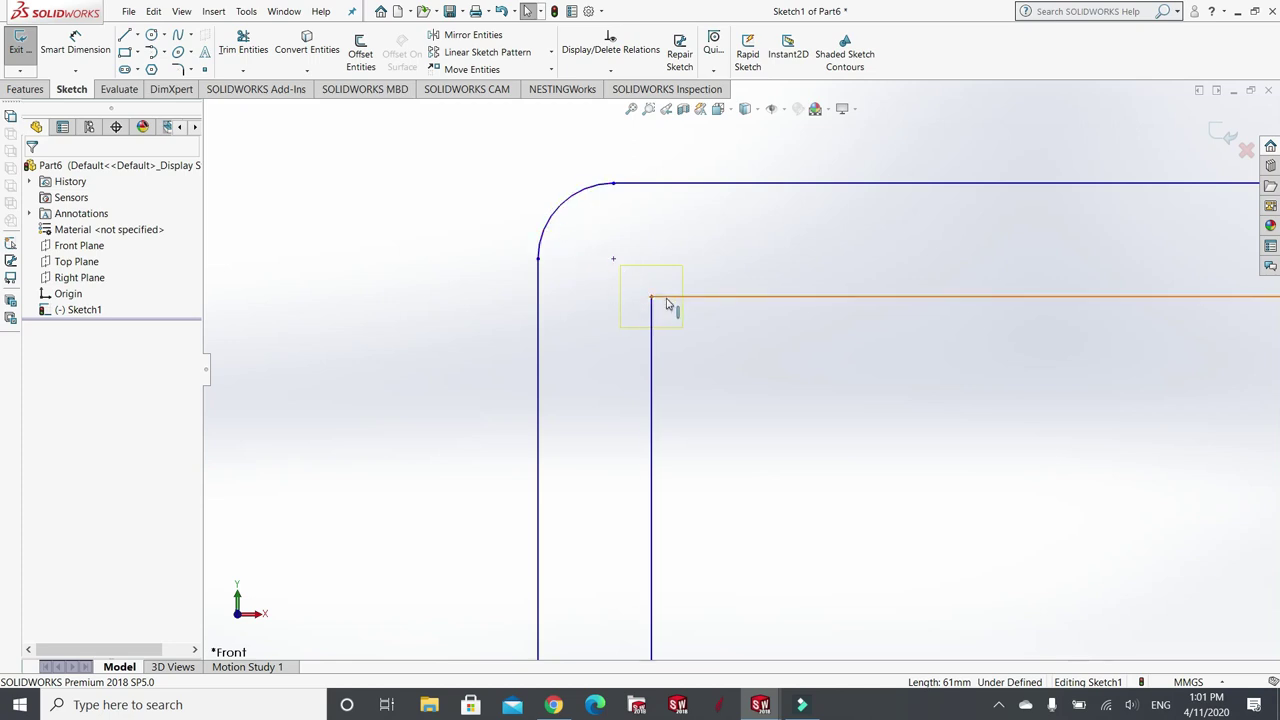
- Fillet the four inner outline corners with a 2.00mm radius
{"action": "left_click", "coordinate": [178, 69]}
{"action": "scroll", "coordinate": [351, 263], "scroll_direction": "down", "scroll_amount": 2}
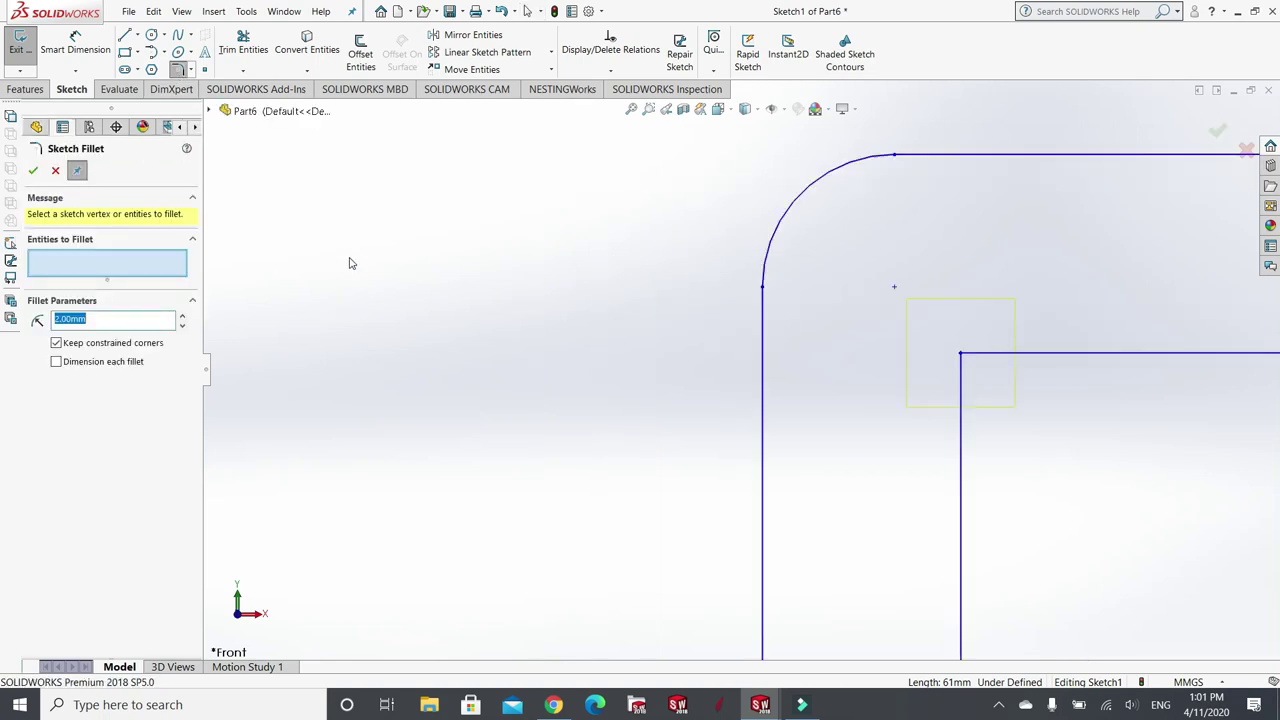
{"action": "scroll", "coordinate": [509, 329], "scroll_direction": "up", "scroll_amount": 3}
{"action": "left_click", "coordinate": [893, 369]}
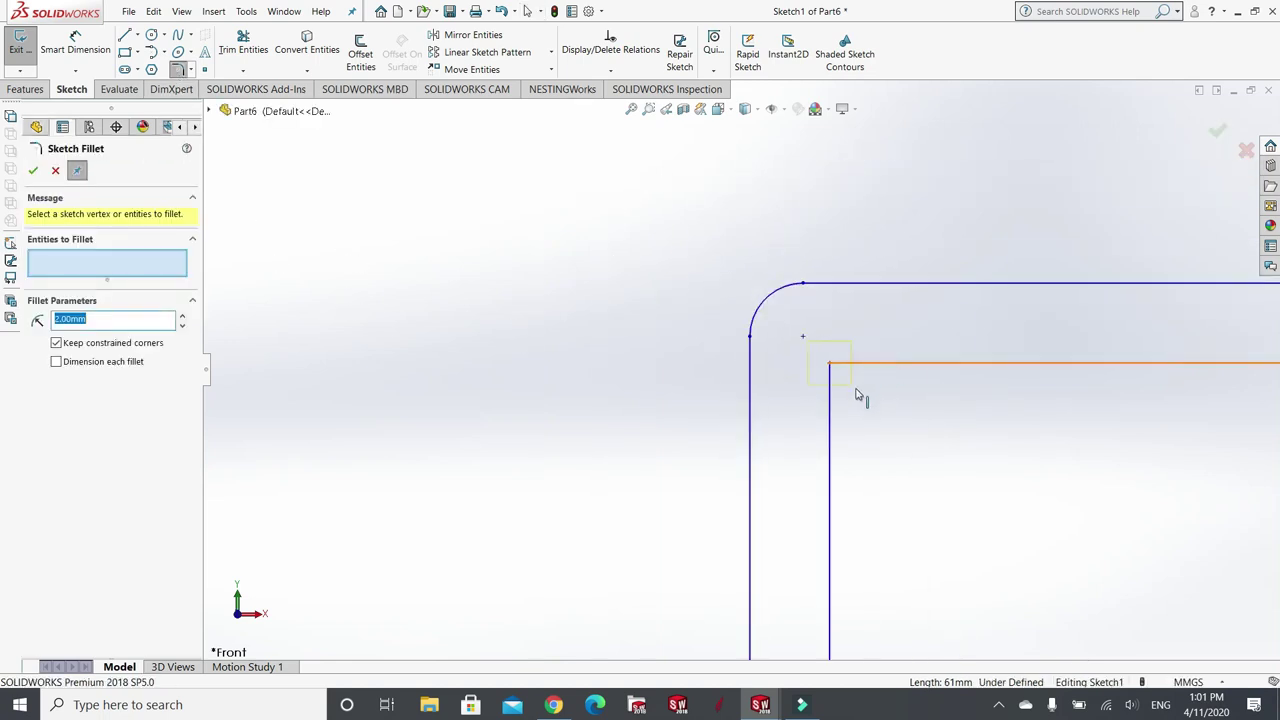
{"action": "left_click", "coordinate": [834, 417]}
{"action": "scroll", "coordinate": [750, 370], "scroll_direction": "down", "scroll_amount": 2}
{"action": "scroll", "coordinate": [729, 366], "scroll_direction": "up", "scroll_amount": 4}
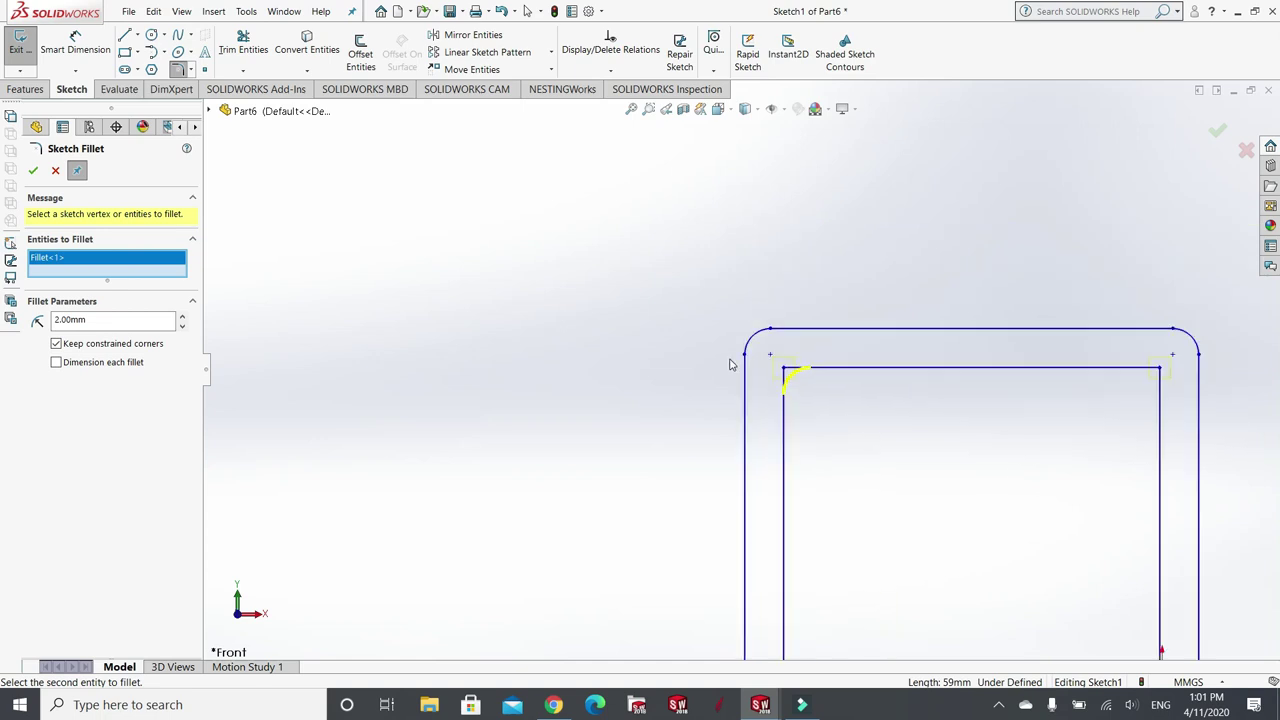
{"action": "scroll", "coordinate": [966, 409], "scroll_direction": "down", "scroll_amount": 2}
{"action": "left_click", "coordinate": [815, 349]}
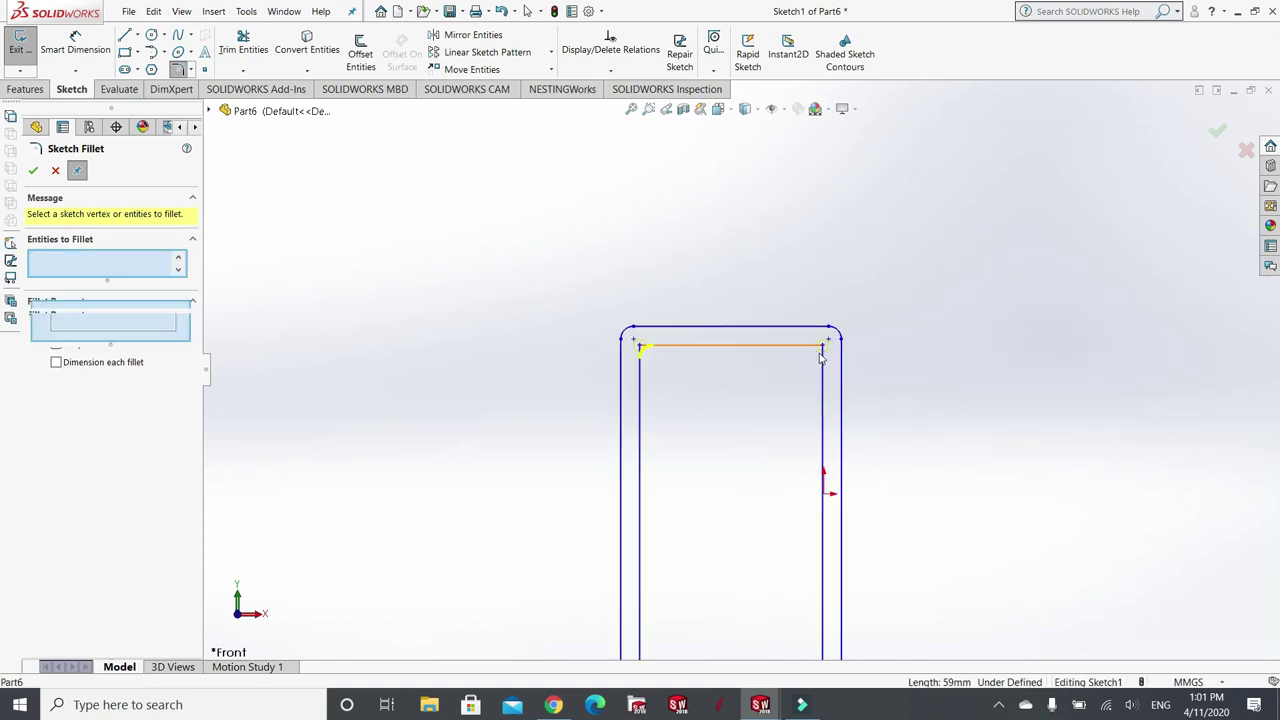
{"action": "left_click", "coordinate": [823, 356]}
{"action": "scroll", "coordinate": [780, 382], "scroll_direction": "down", "scroll_amount": 2}
{"action": "scroll", "coordinate": [774, 383], "scroll_direction": "up", "scroll_amount": 3}
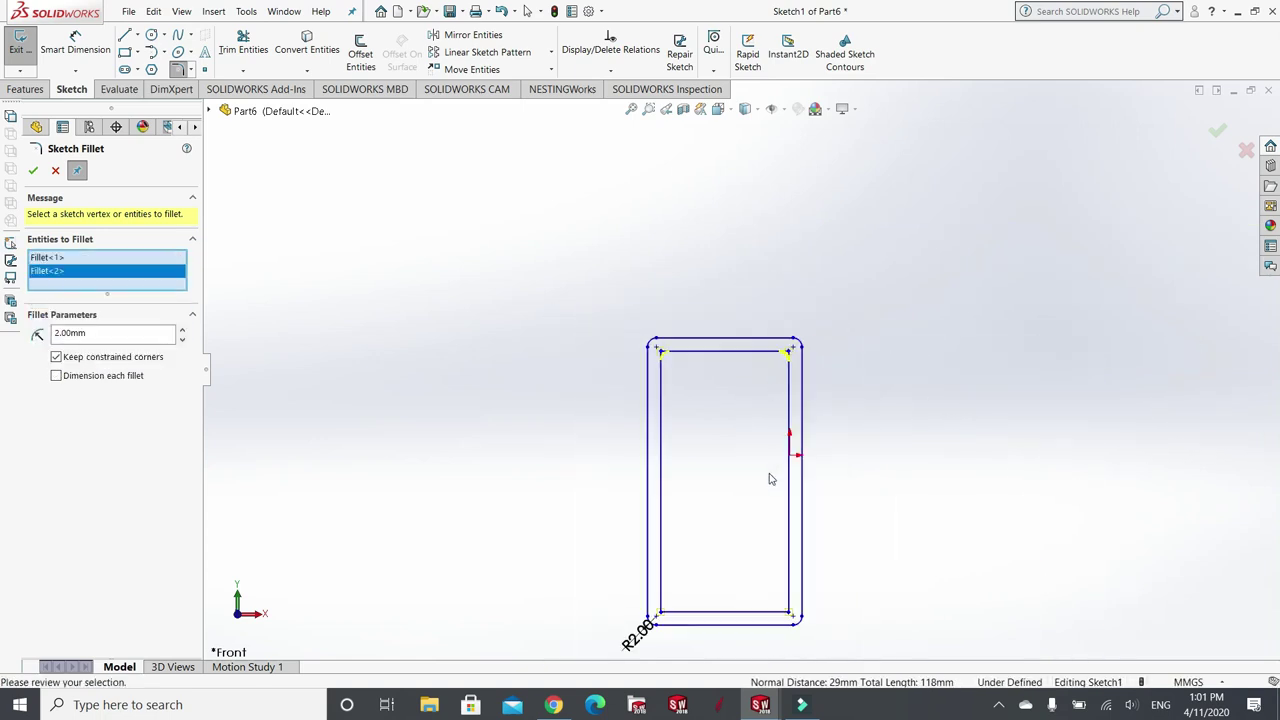
{"action": "scroll", "coordinate": [770, 500], "scroll_direction": "down", "scroll_amount": 4}
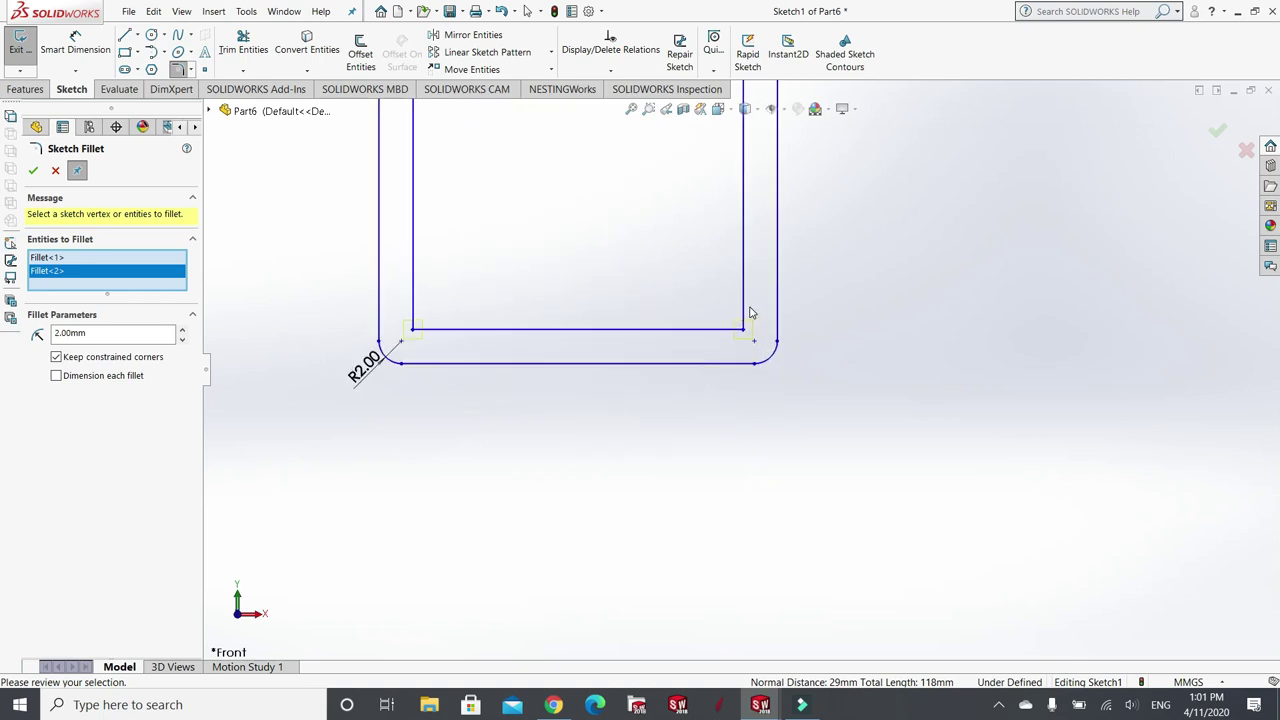
{"action": "left_click", "coordinate": [746, 322]}
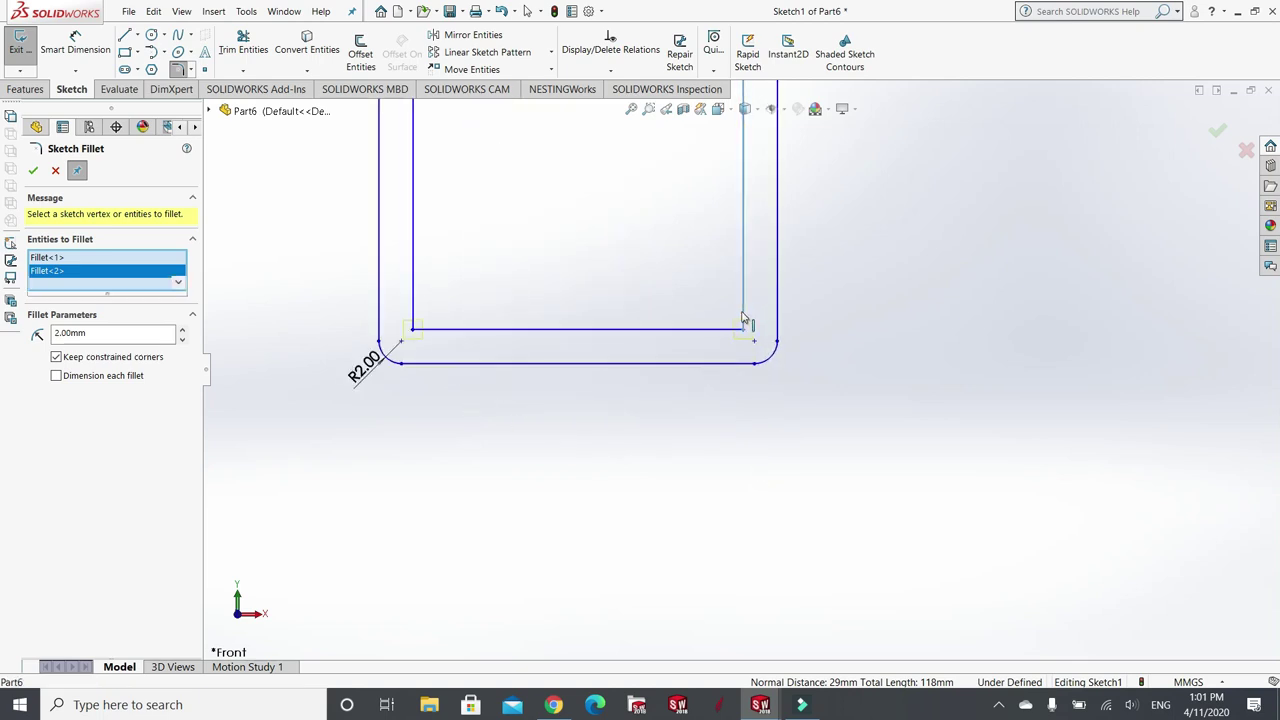
{"action": "left_click", "coordinate": [432, 330]}
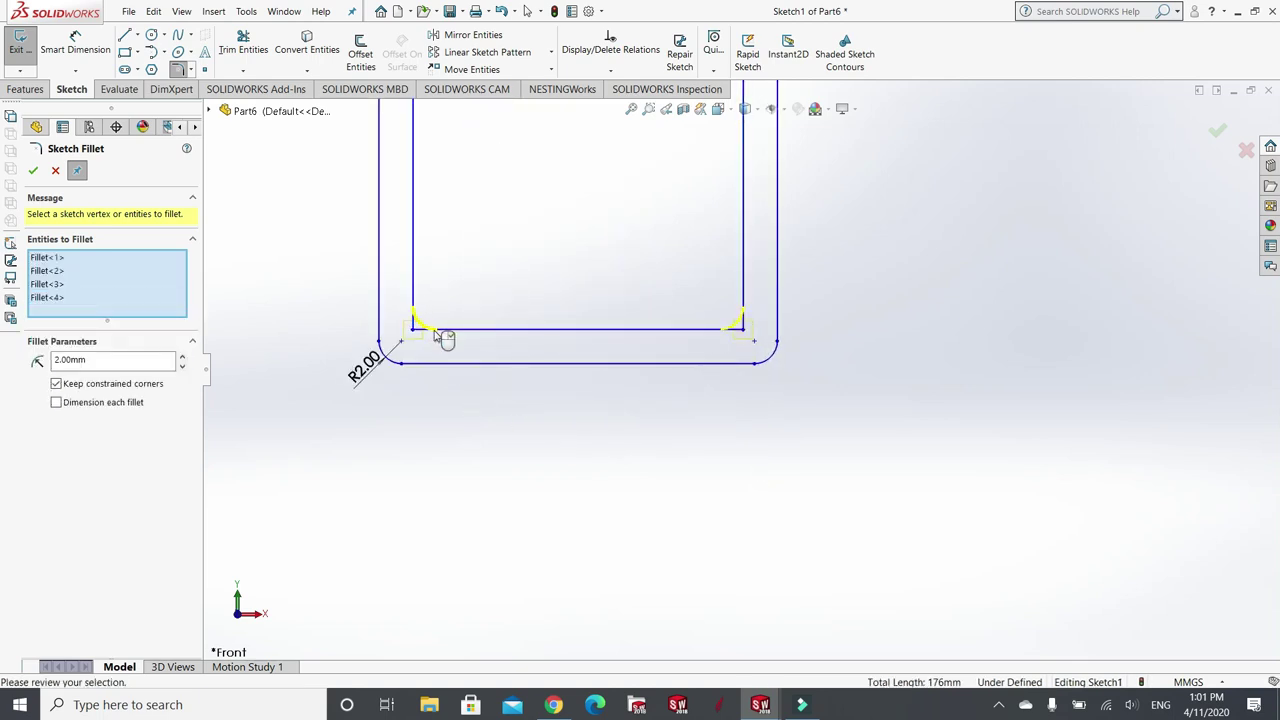
{"action": "left_click", "coordinate": [33, 170]}
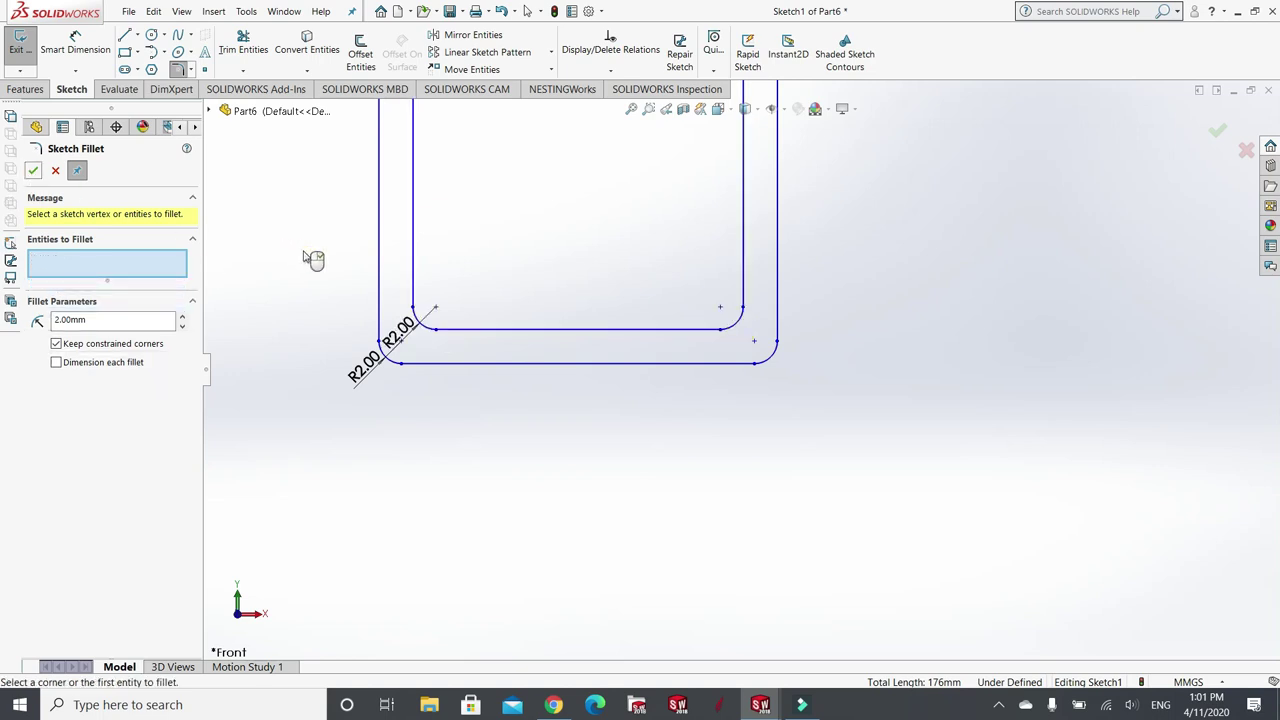
- Close the fillet tool and exit Sketch1
{"action": "scroll", "coordinate": [432, 300], "scroll_direction": "down", "scroll_amount": 3}
{"action": "scroll", "coordinate": [425, 307], "scroll_direction": "up", "scroll_amount": 6}
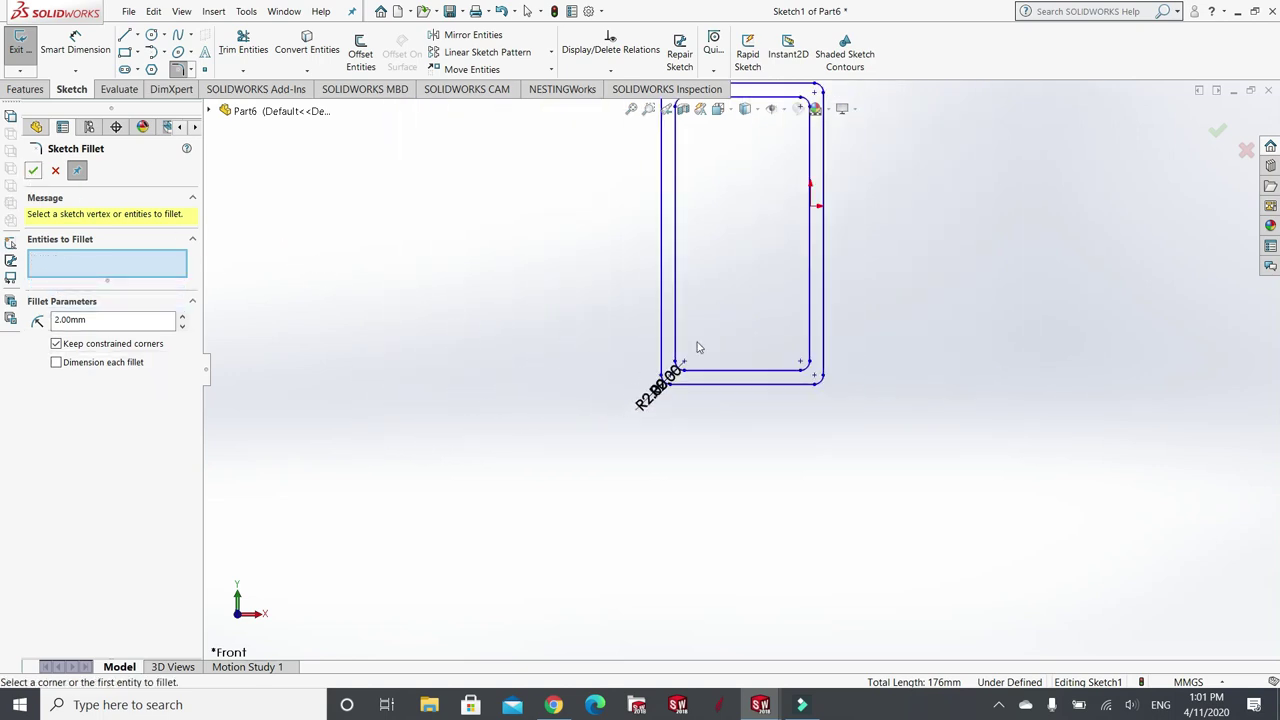
{"action": "scroll", "coordinate": [829, 243], "scroll_direction": "down", "scroll_amount": 4}
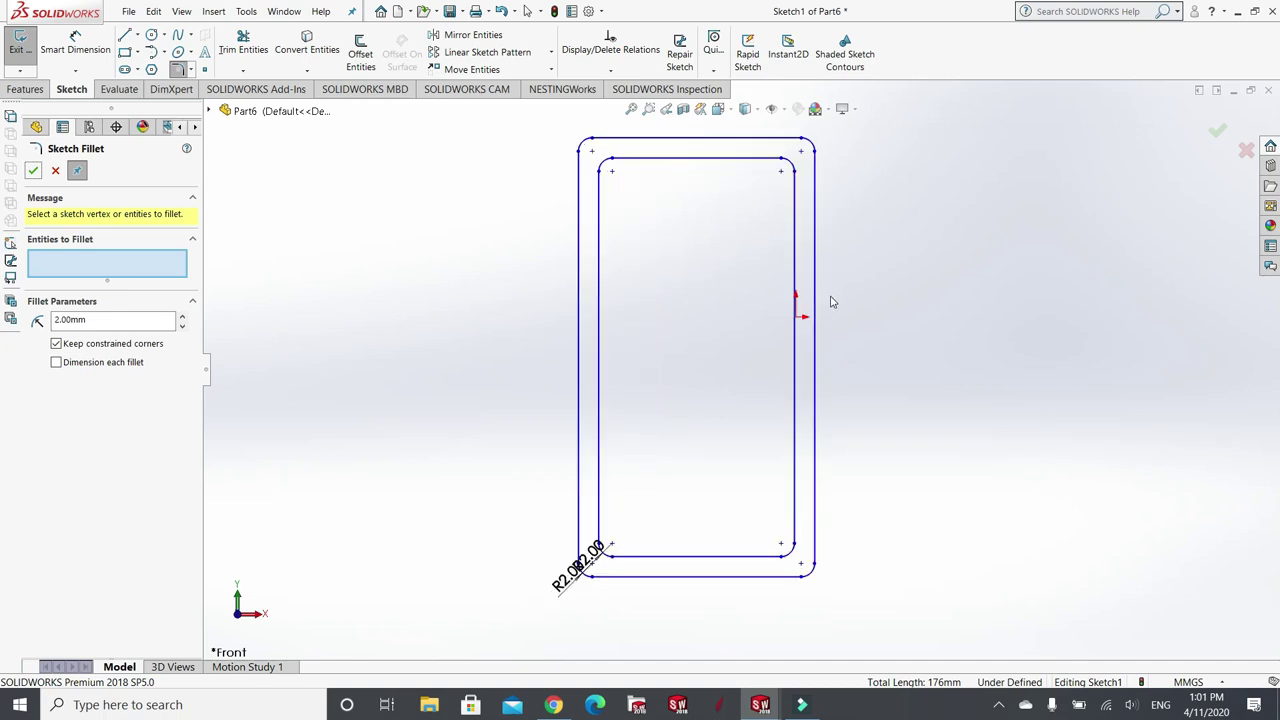
{"action": "scroll", "coordinate": [779, 285], "scroll_direction": "up", "scroll_amount": 2}
{"action": "scroll", "coordinate": [799, 266], "scroll_direction": "down", "scroll_amount": 2}
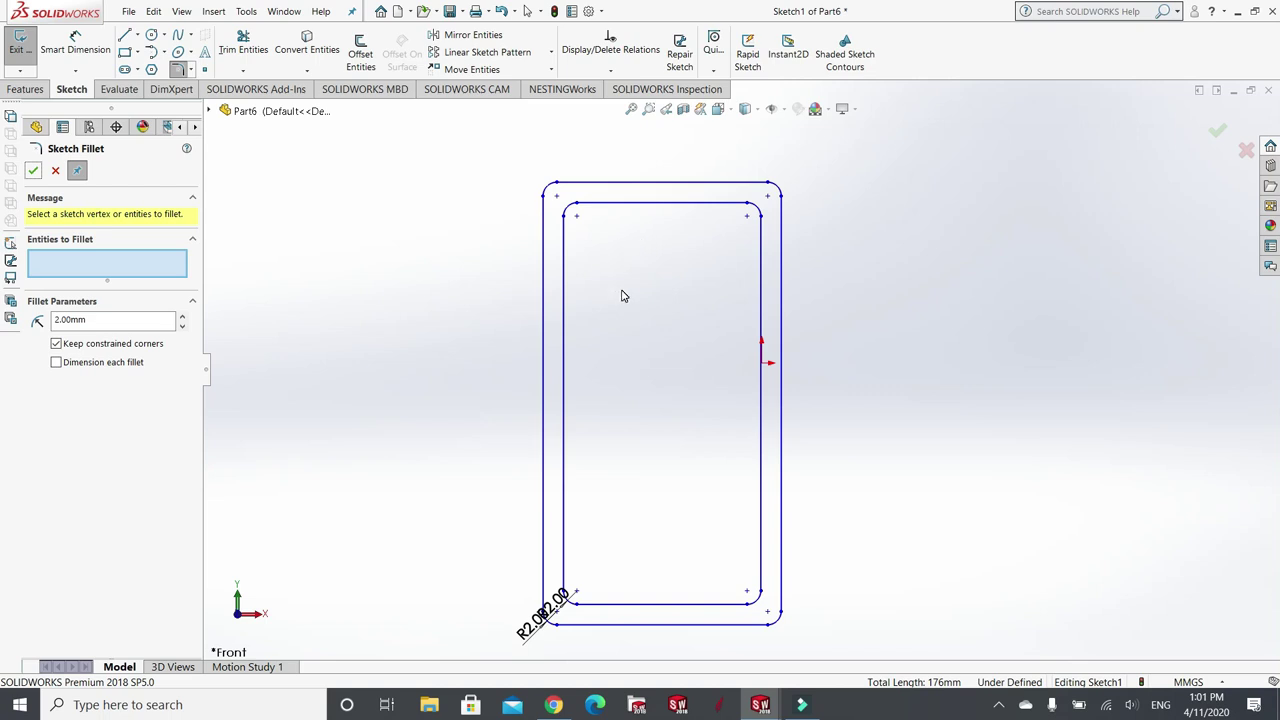
{"action": "left_click", "coordinate": [33, 170]}
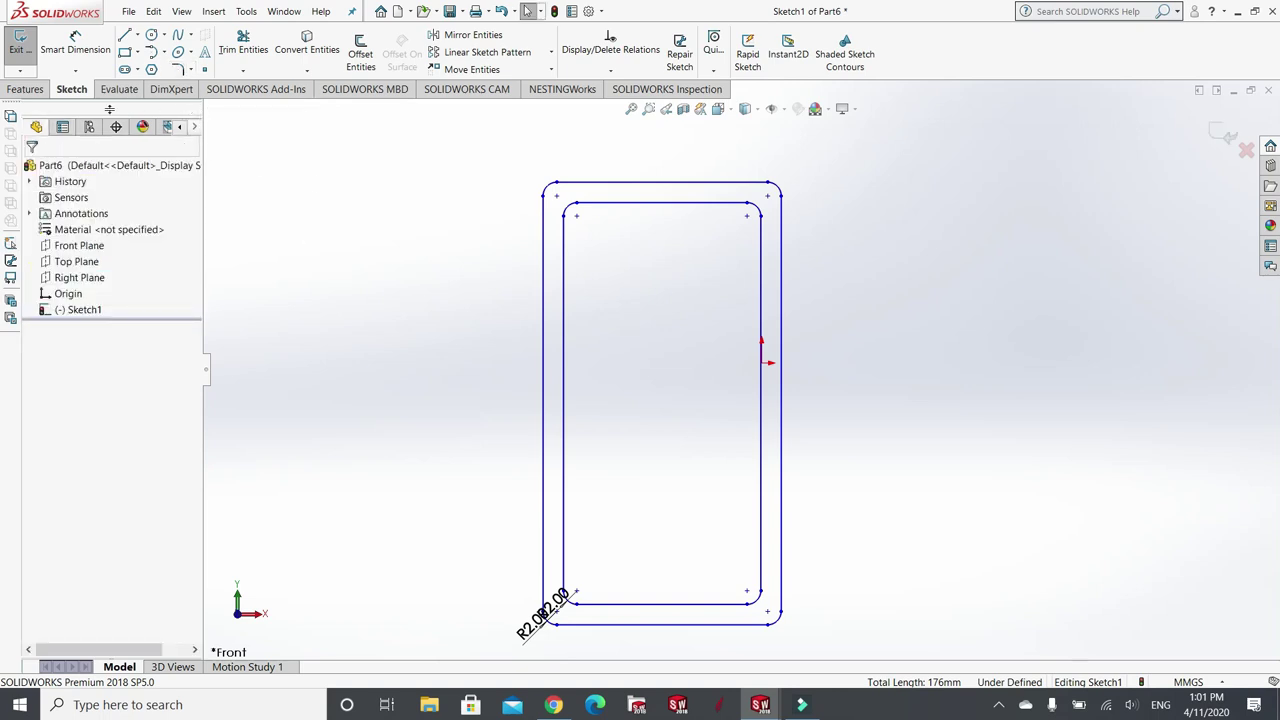
{"action": "left_click", "coordinate": [20, 42]}
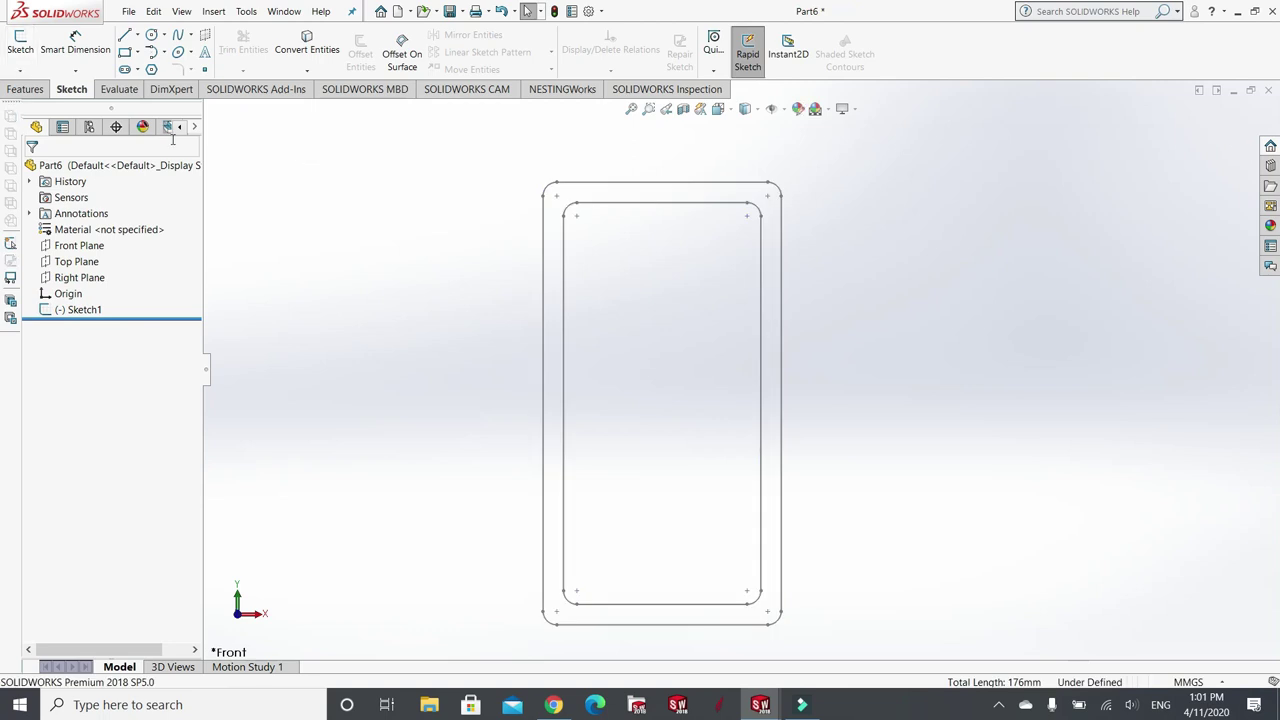
- Start an Extruded Boss/Base using Sketch1 as the profile
{"action": "left_click", "coordinate": [22, 89]}
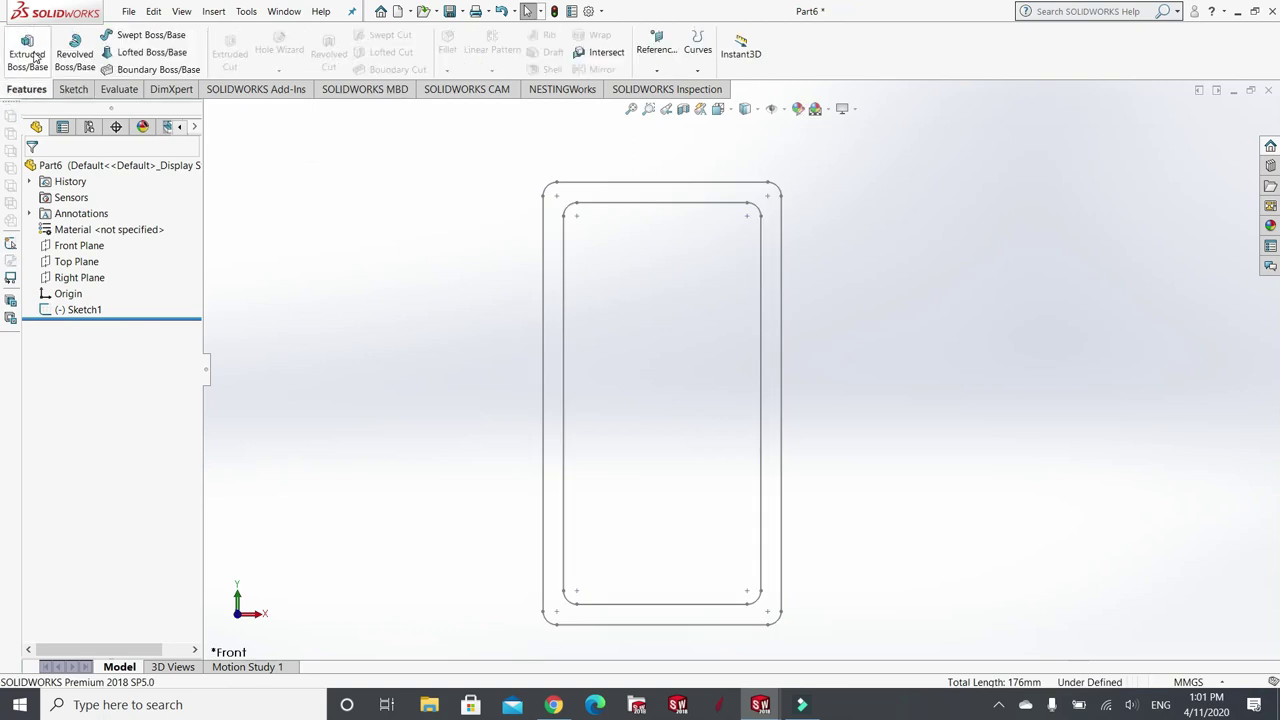
{"action": "left_click", "coordinate": [28, 54]}
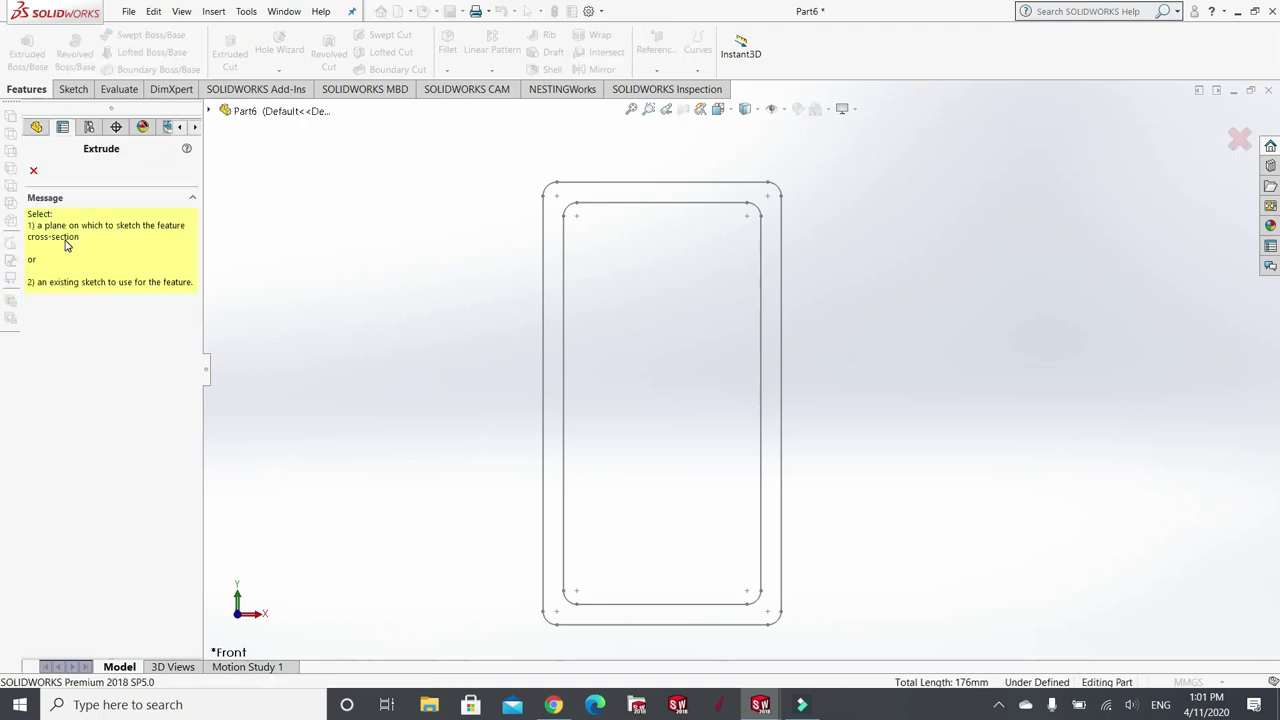
{"action": "left_click", "coordinate": [640, 186]}
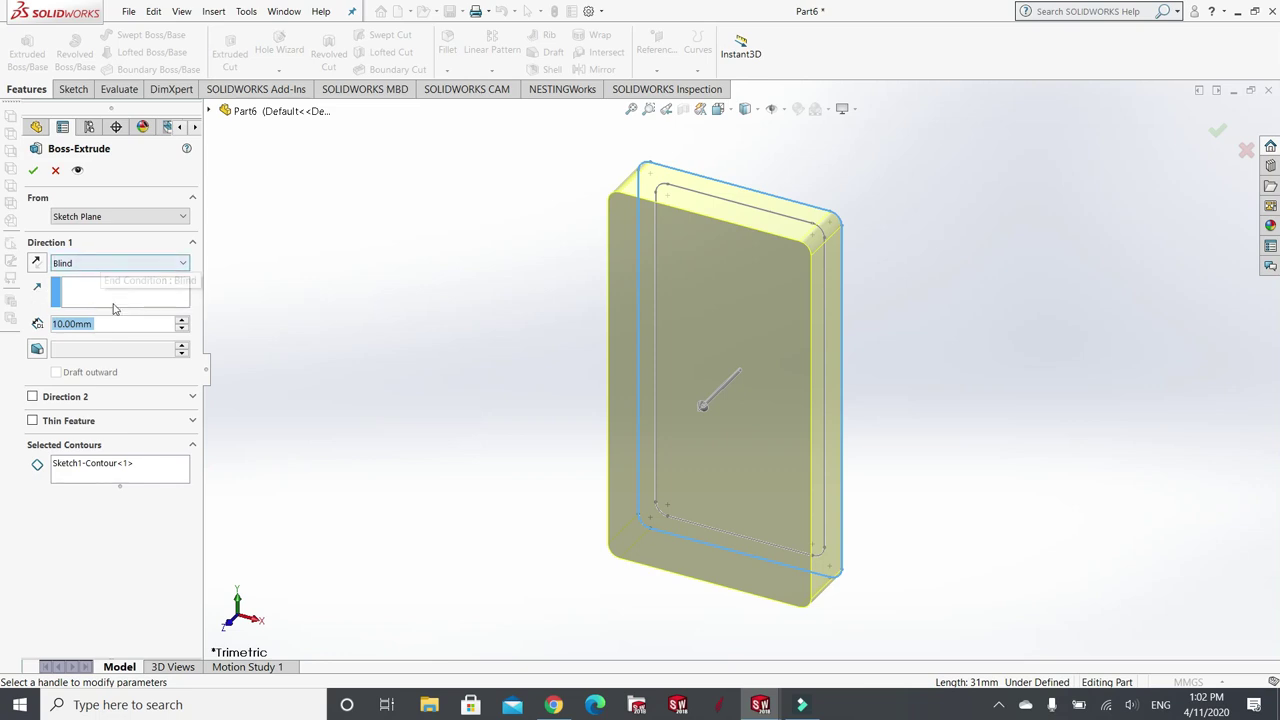
- Set the Blind extrusion depth to 500 mm
{"action": "left_click_drag", "start_coordinate": [112, 328], "coordinate": [47, 325]}
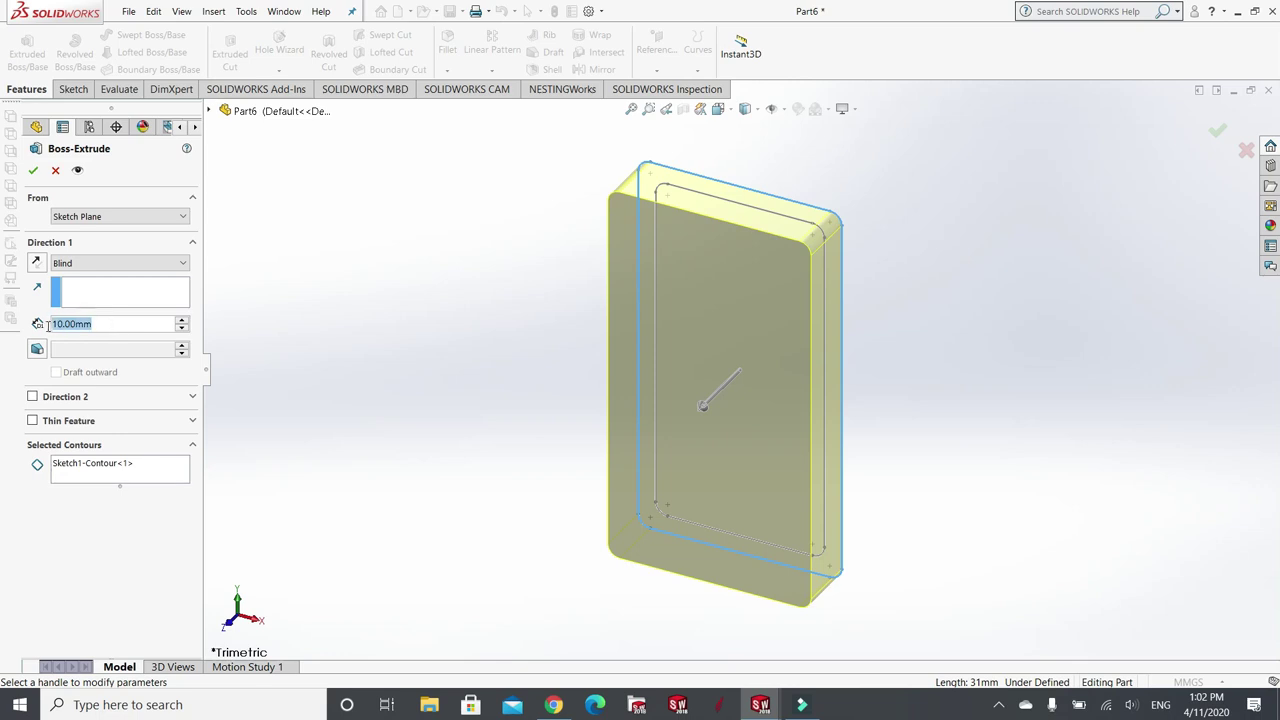
{"action": "type", "text": "1500"}
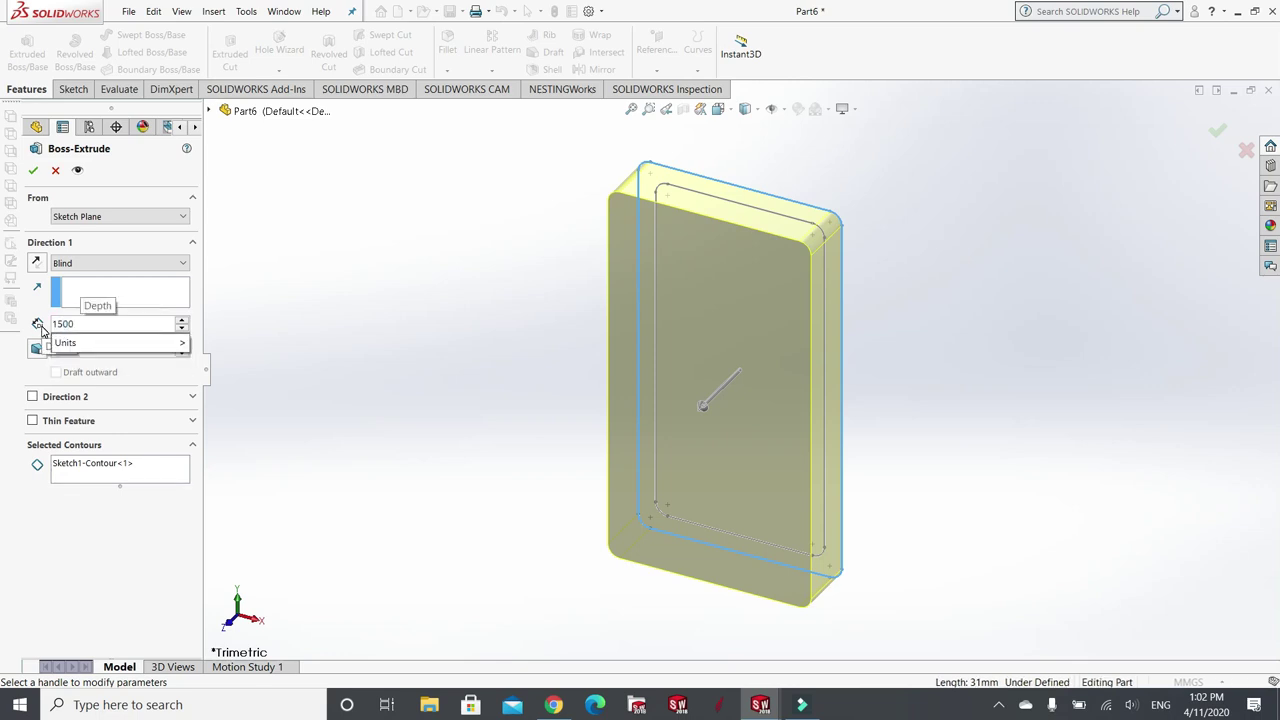
{"action": "mouse_move", "coordinate": [65, 343]}
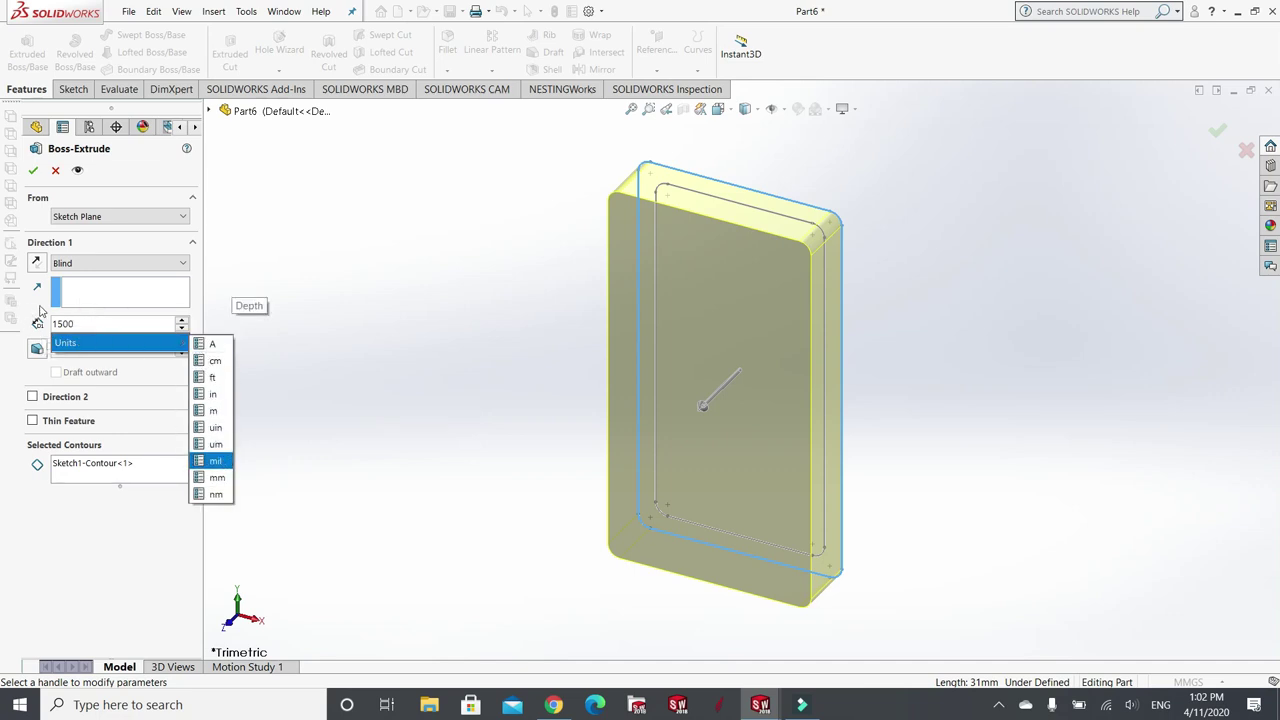
{"action": "key", "text": "BackSpace"}
{"action": "key", "text": "BackSpace"}
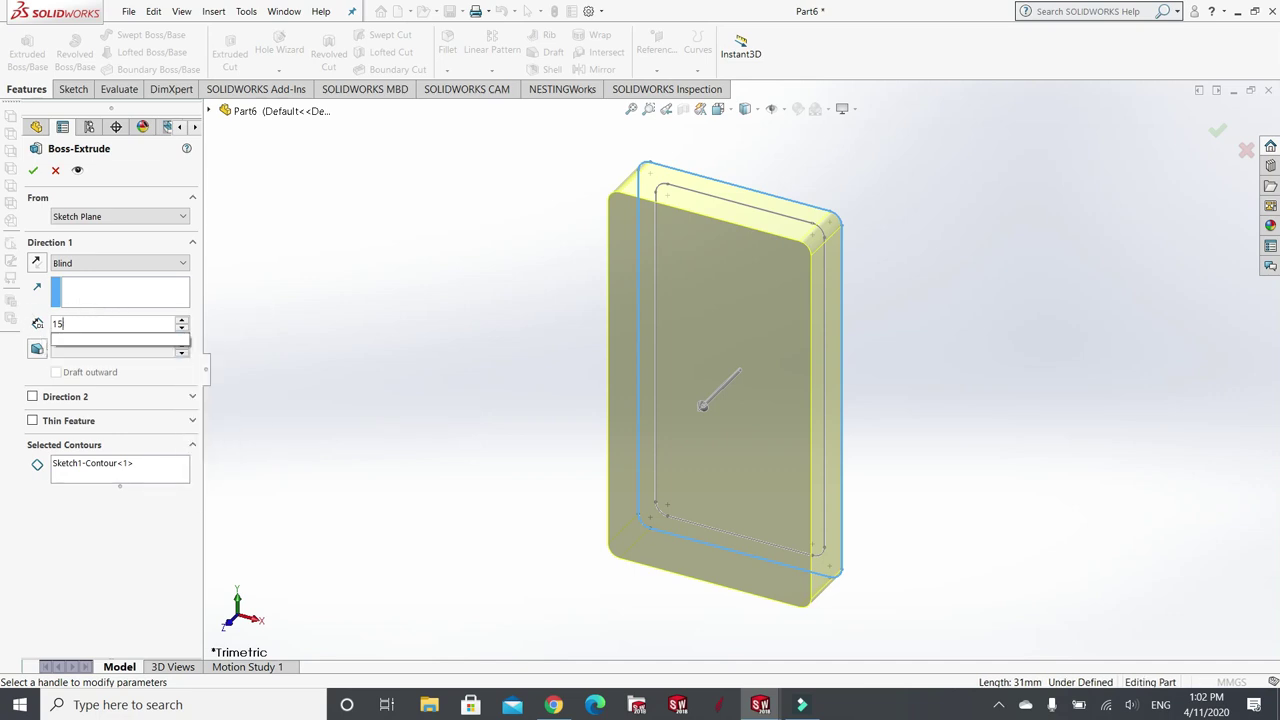
{"action": "key", "text": "BackSpace"}
{"action": "type", "text": "500"}
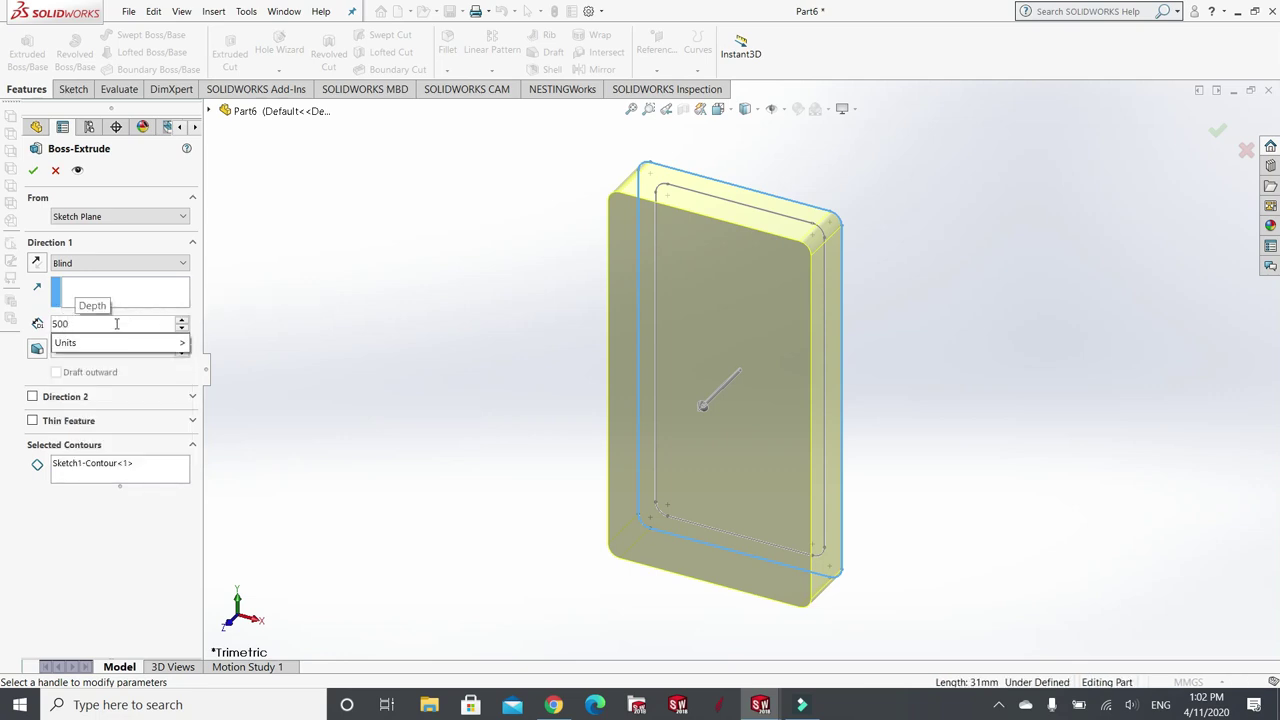
{"action": "mouse_move", "coordinate": [170, 343]}
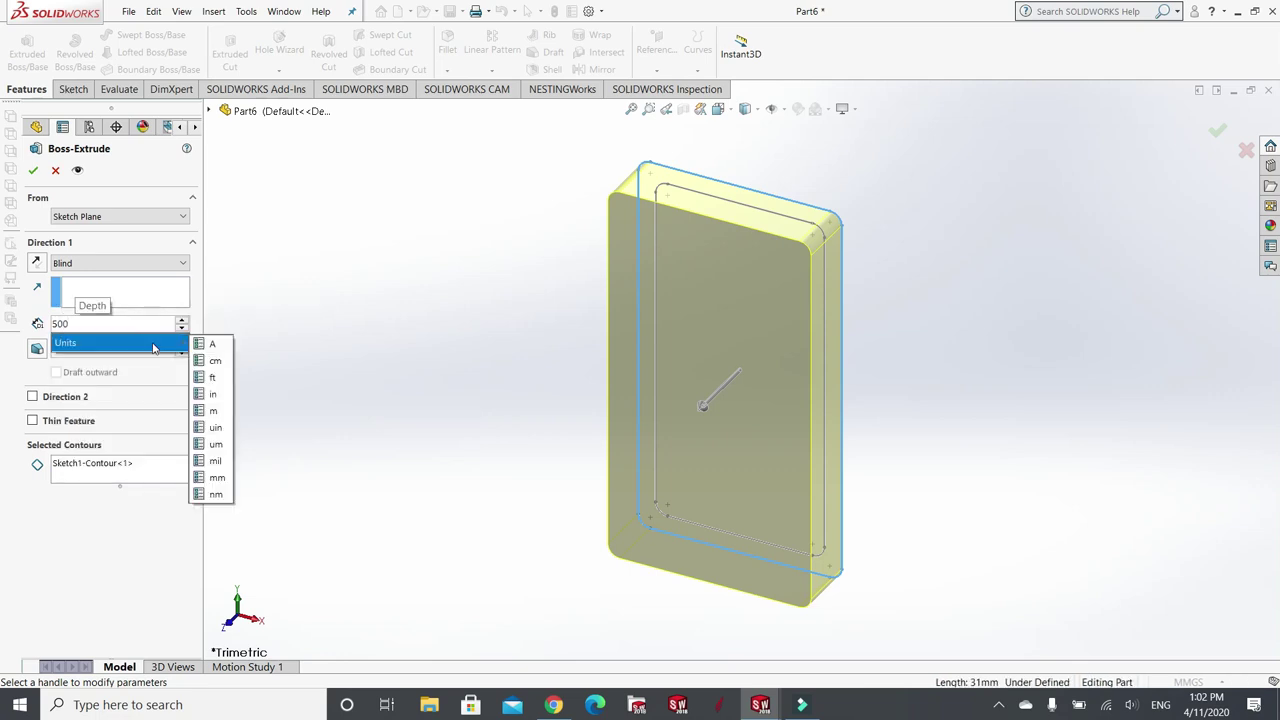
{"action": "left_click", "coordinate": [222, 480]}
{"action": "key", "text": "Return"}
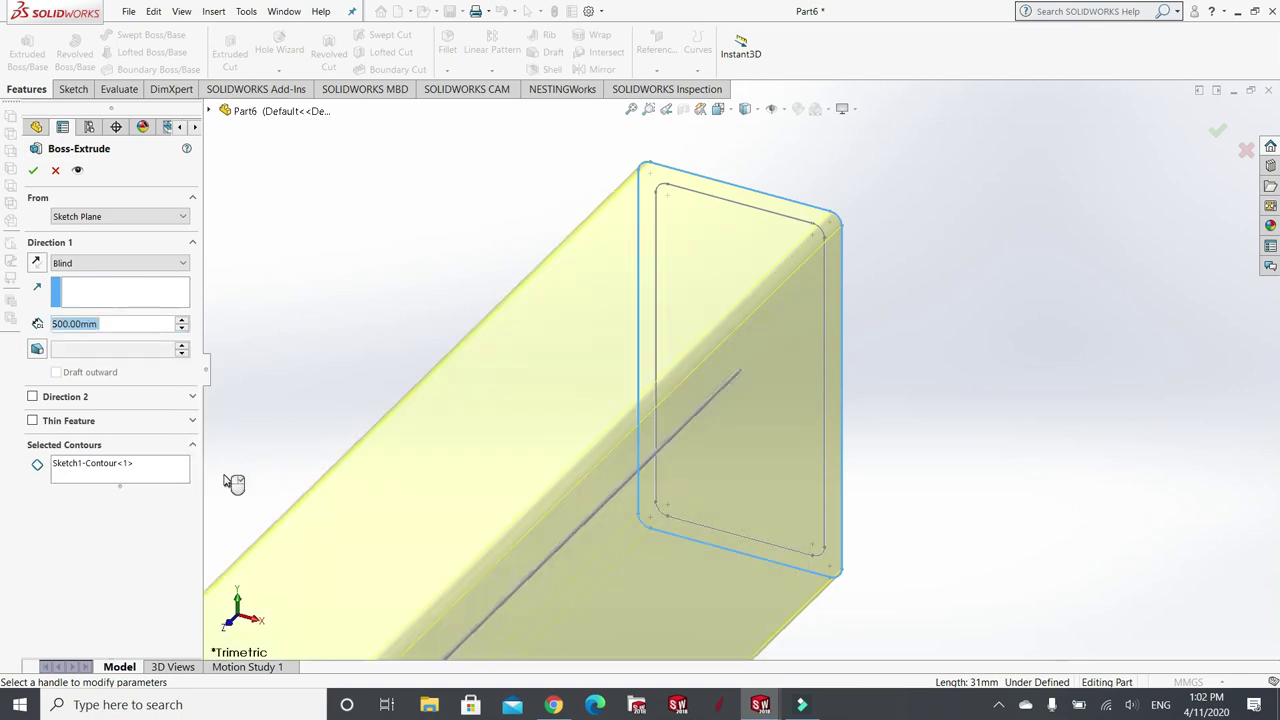
{"action": "scroll", "coordinate": [340, 383], "scroll_direction": "down", "scroll_amount": 2}
{"action": "scroll", "coordinate": [411, 420], "scroll_direction": "up", "scroll_amount": 4}
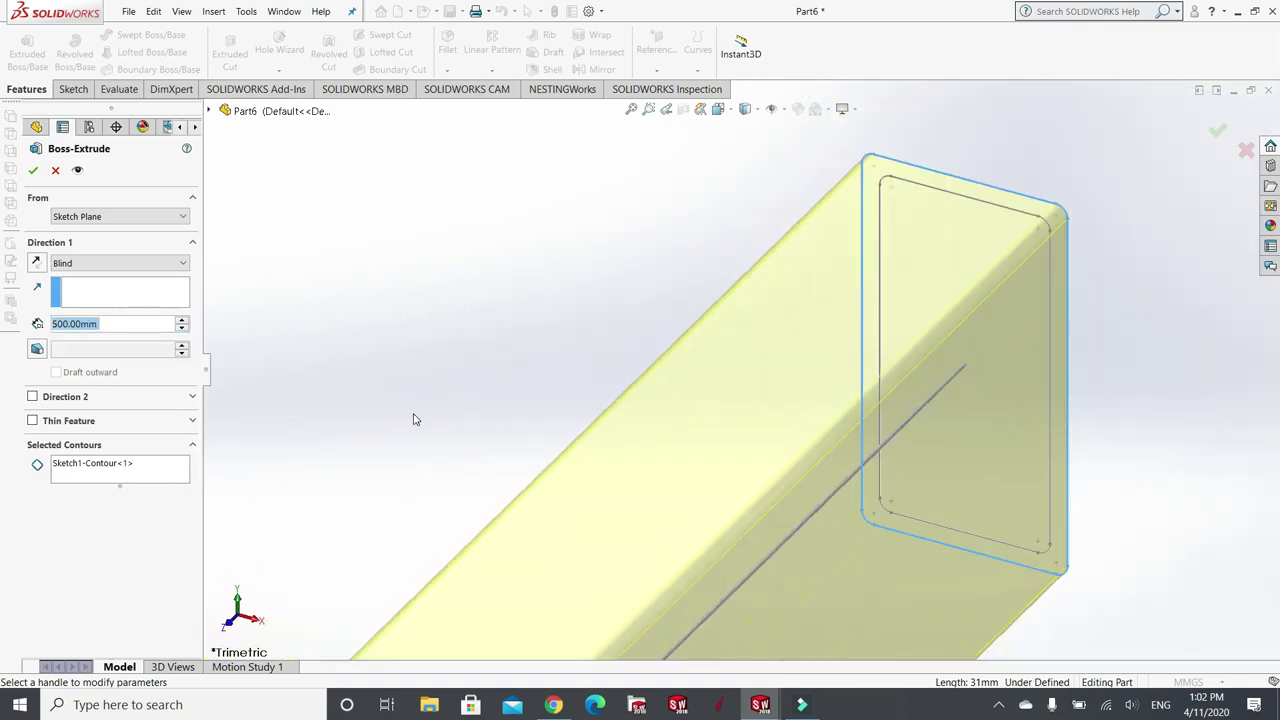
{"action": "scroll", "coordinate": [435, 455], "scroll_direction": "up", "scroll_amount": 2}
{"action": "scroll", "coordinate": [530, 598], "scroll_direction": "down", "scroll_amount": 2}
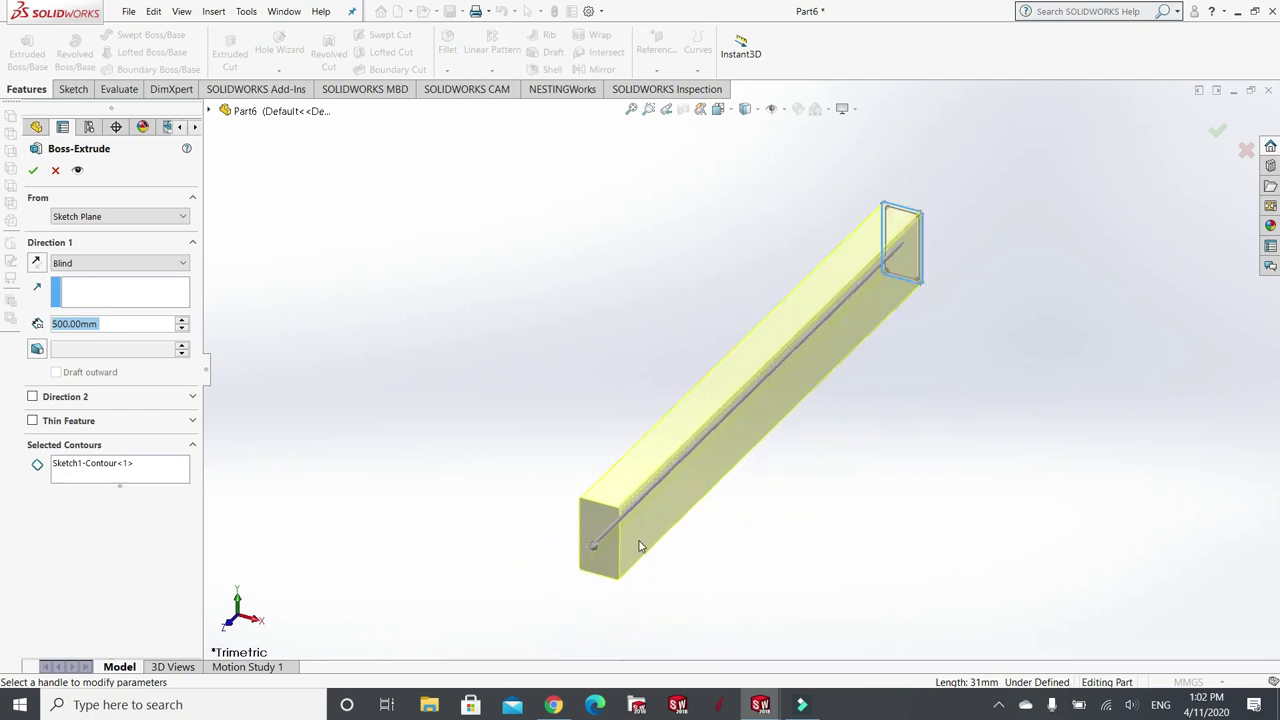
{"action": "scroll", "coordinate": [610, 540], "scroll_direction": "down", "scroll_amount": 3}
{"action": "scroll", "coordinate": [581, 531], "scroll_direction": "down", "scroll_amount": 2}
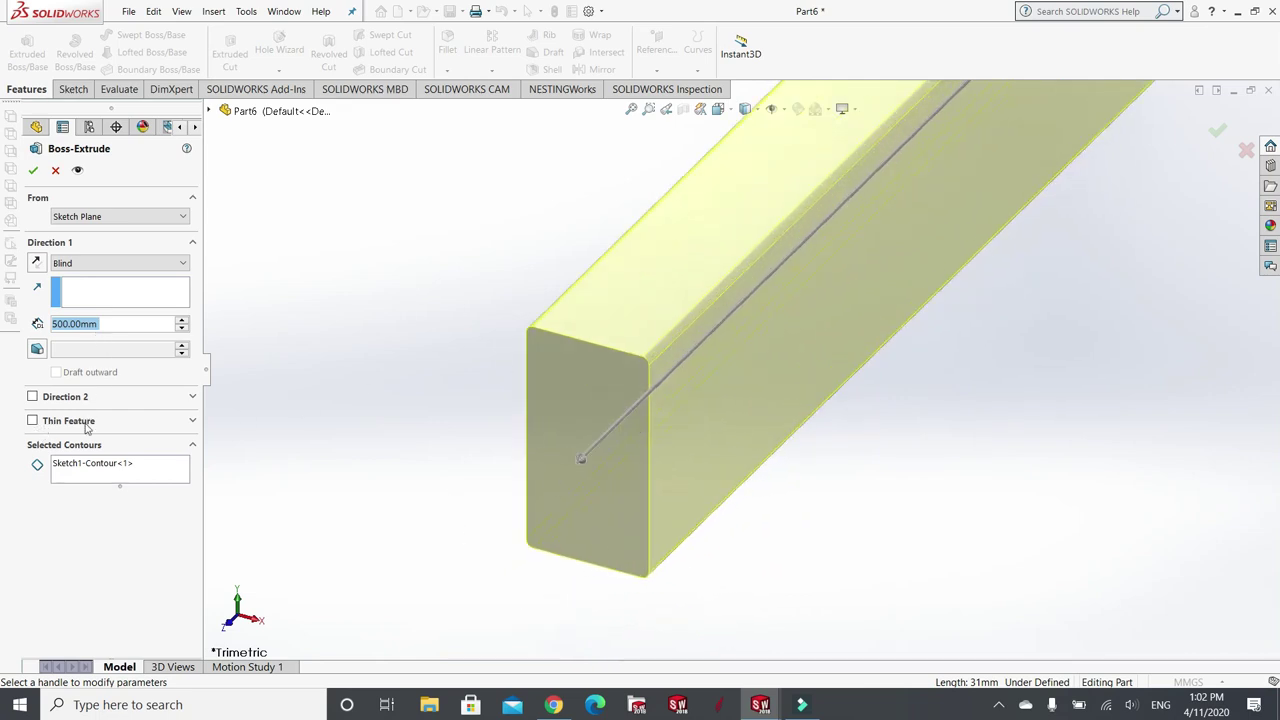
- Make the extrusion a Thin Feature with 3 mm wall thickness
{"action": "left_click", "coordinate": [193, 421]}
{"action": "left_click", "coordinate": [32, 421]}
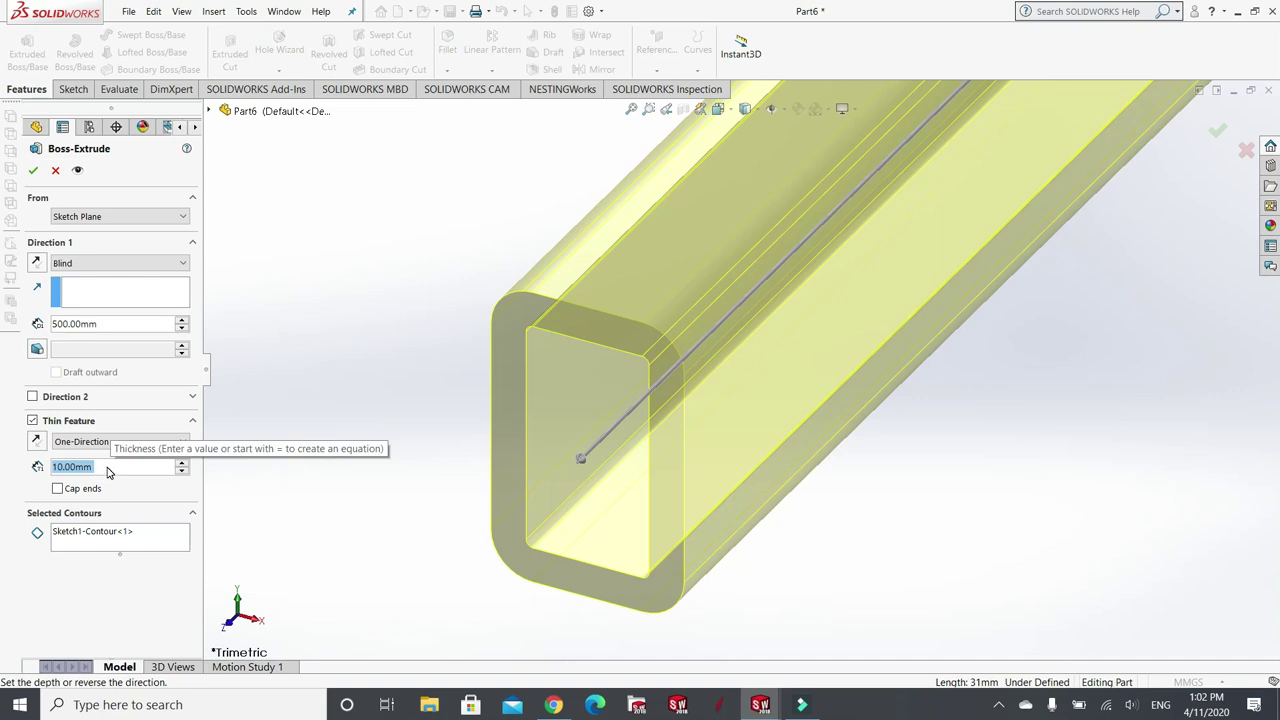
{"action": "left_click", "coordinate": [72, 467]}
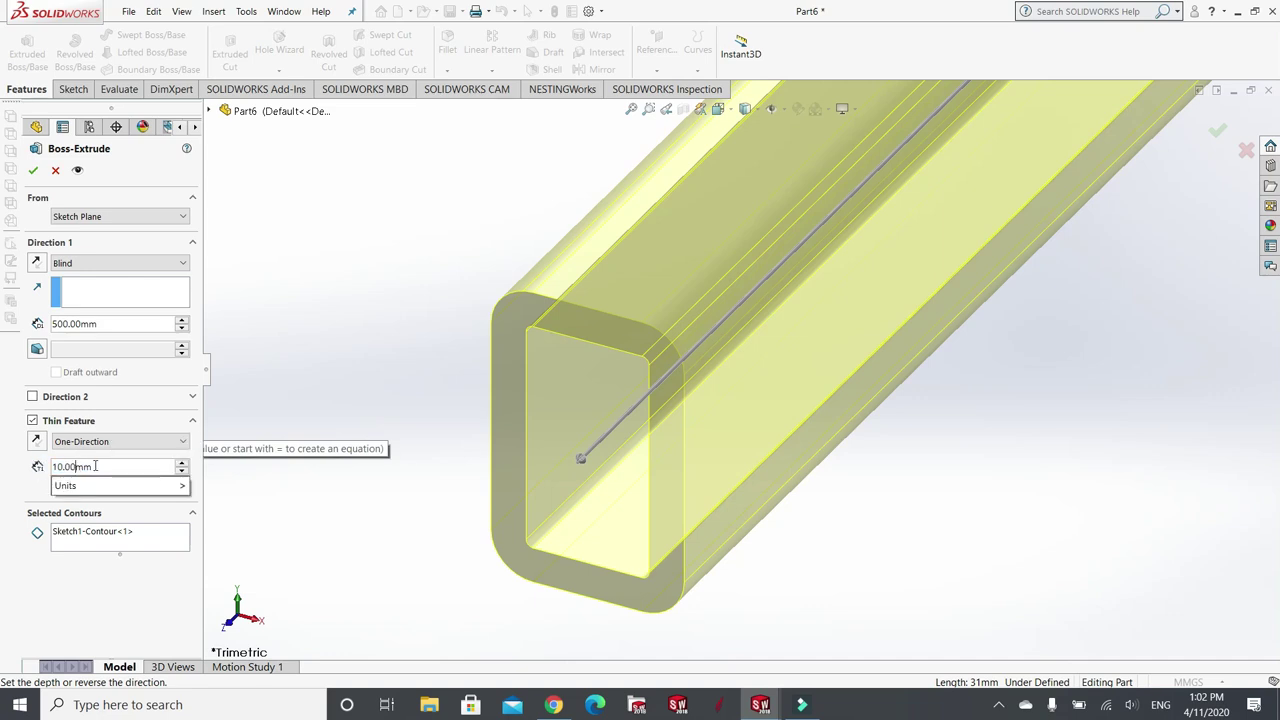
{"action": "key", "text": "BackSpace"}
{"action": "key", "text": "BackSpace"}
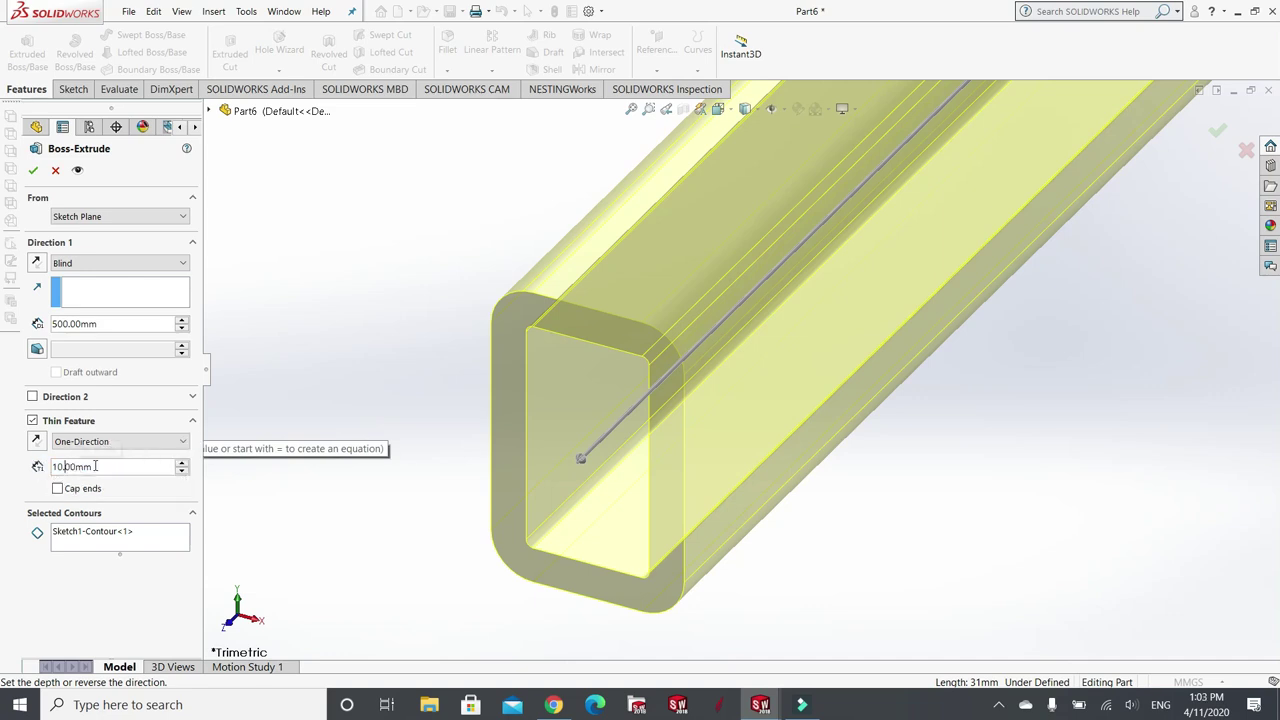
{"action": "key", "text": "BackSpace"}
{"action": "type", "text": "3."}
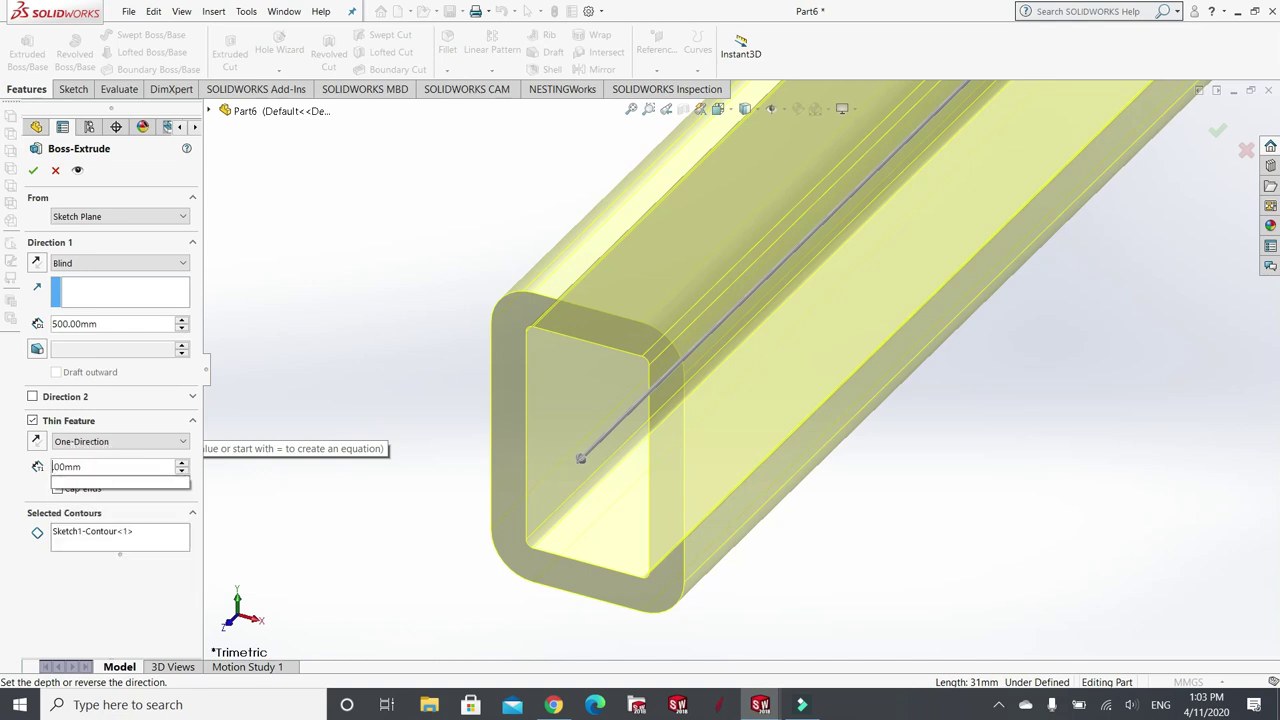
{"action": "key", "text": "Return"}
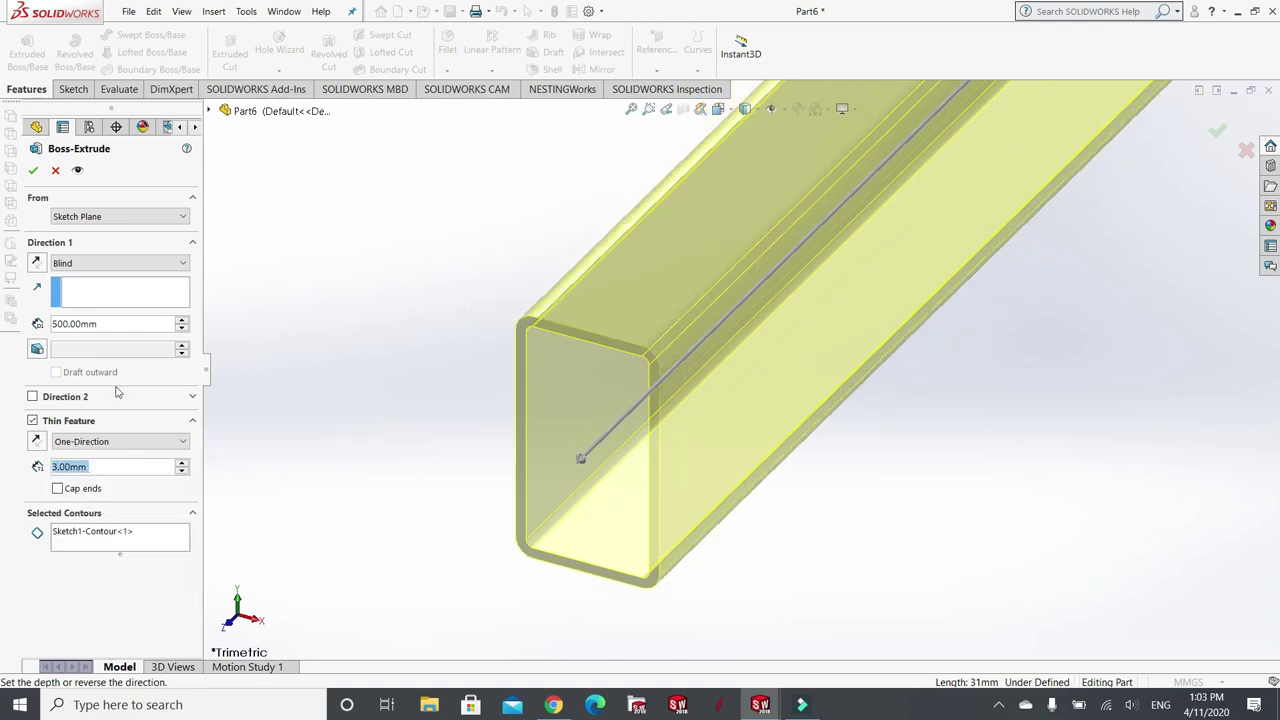
- Reverse the wall thickness direction and build the 500 mm thin-walled tube
{"action": "scroll", "coordinate": [600, 306], "scroll_direction": "down", "scroll_amount": 1}
{"action": "scroll", "coordinate": [650, 320], "scroll_direction": "up", "scroll_amount": 3}
{"action": "scroll", "coordinate": [946, 177], "scroll_direction": "up", "scroll_amount": 3}
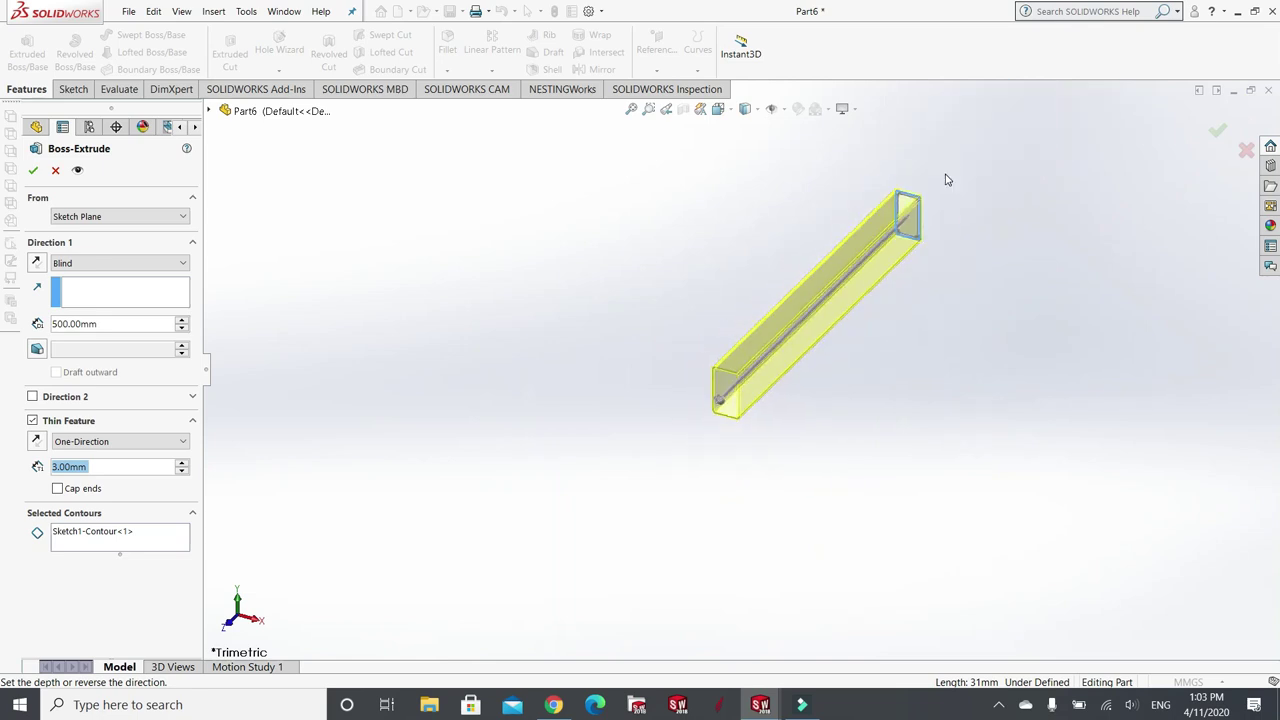
{"action": "scroll", "coordinate": [980, 163], "scroll_direction": "down", "scroll_amount": 5}
{"action": "scroll", "coordinate": [773, 270], "scroll_direction": "down", "scroll_amount": 3}
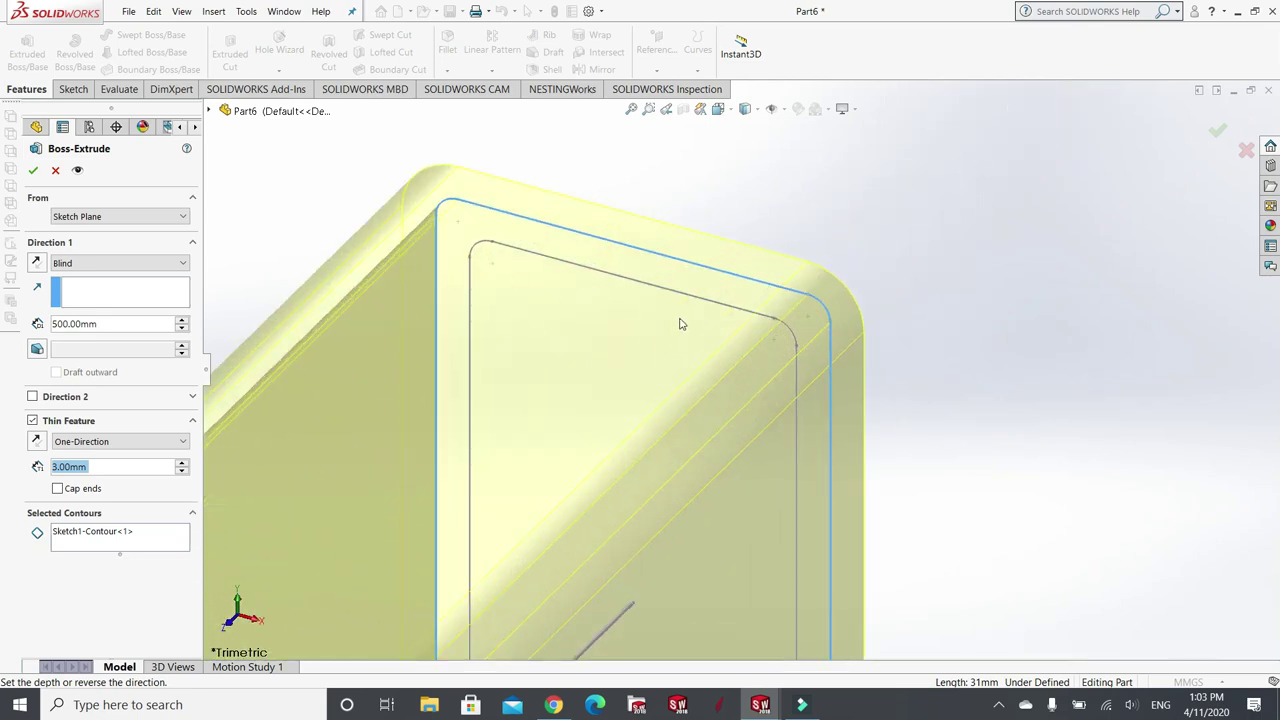
{"action": "scroll", "coordinate": [690, 318], "scroll_direction": "down", "scroll_amount": 1}
{"action": "scroll", "coordinate": [751, 320], "scroll_direction": "up", "scroll_amount": 4}
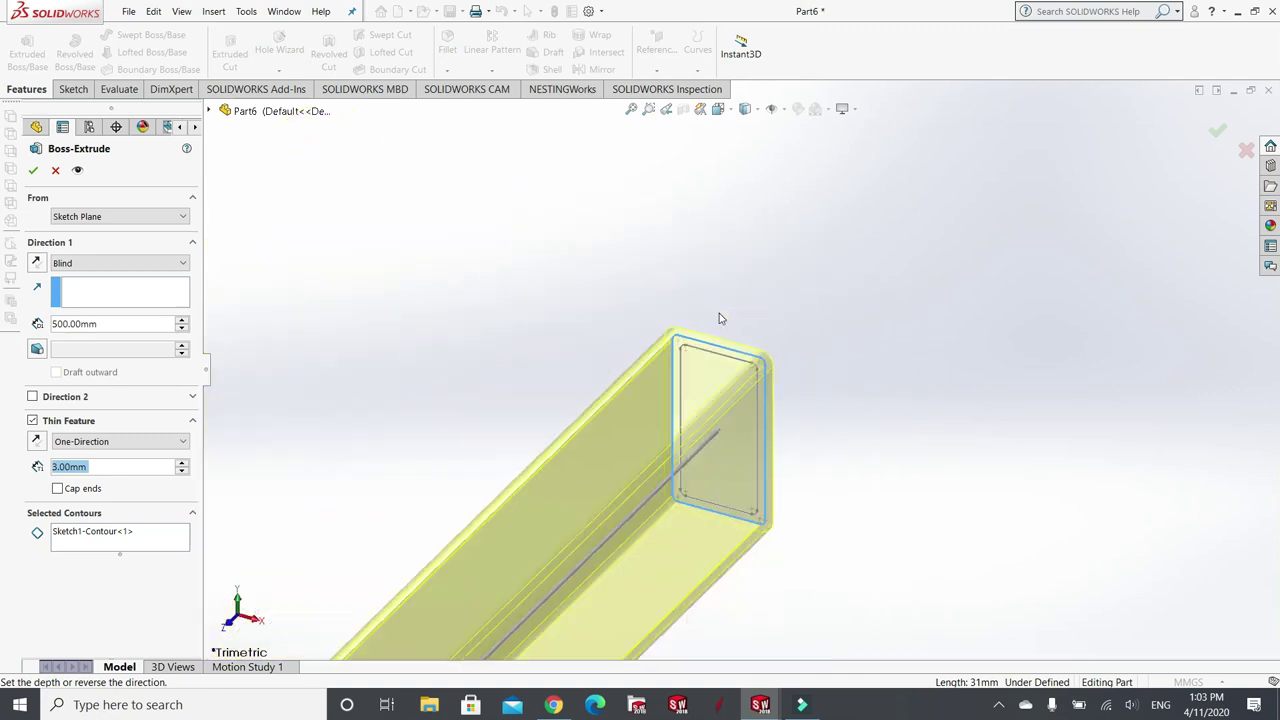
{"action": "scroll", "coordinate": [719, 318], "scroll_direction": "up", "scroll_amount": 5}
{"action": "scroll", "coordinate": [563, 583], "scroll_direction": "down", "scroll_amount": 3}
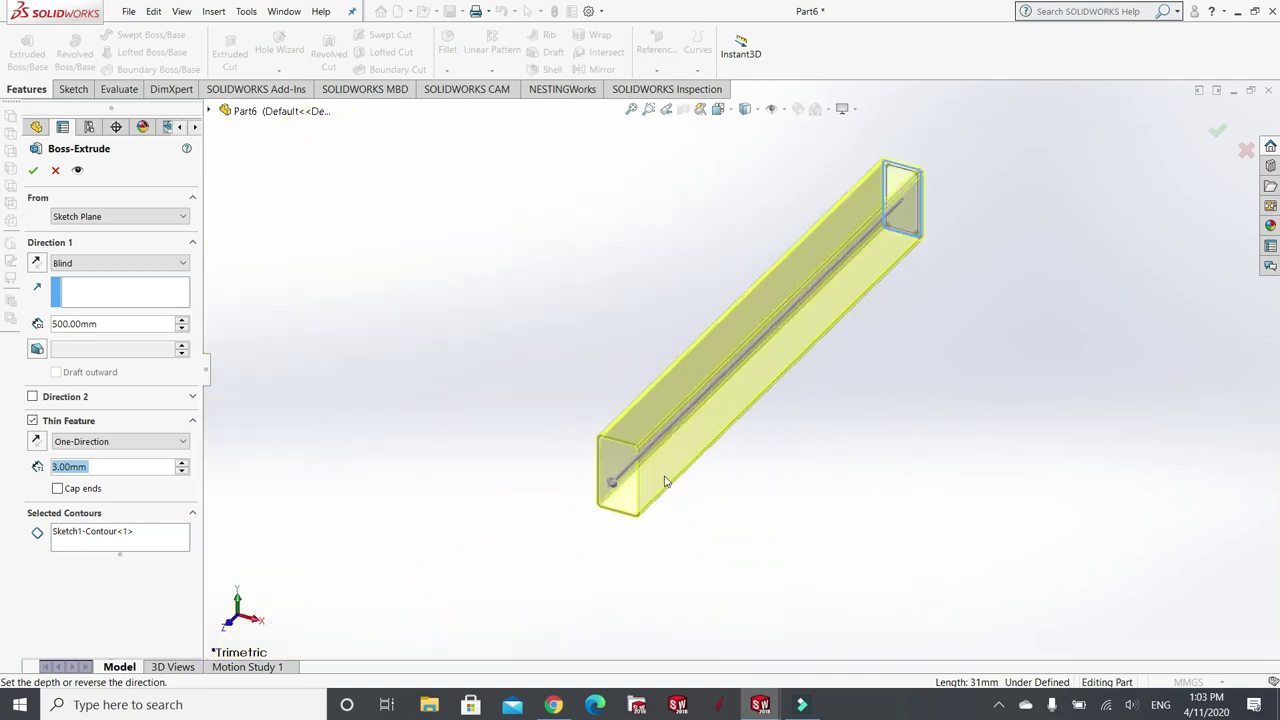
{"action": "scroll", "coordinate": [612, 487], "scroll_direction": "down", "scroll_amount": 4}
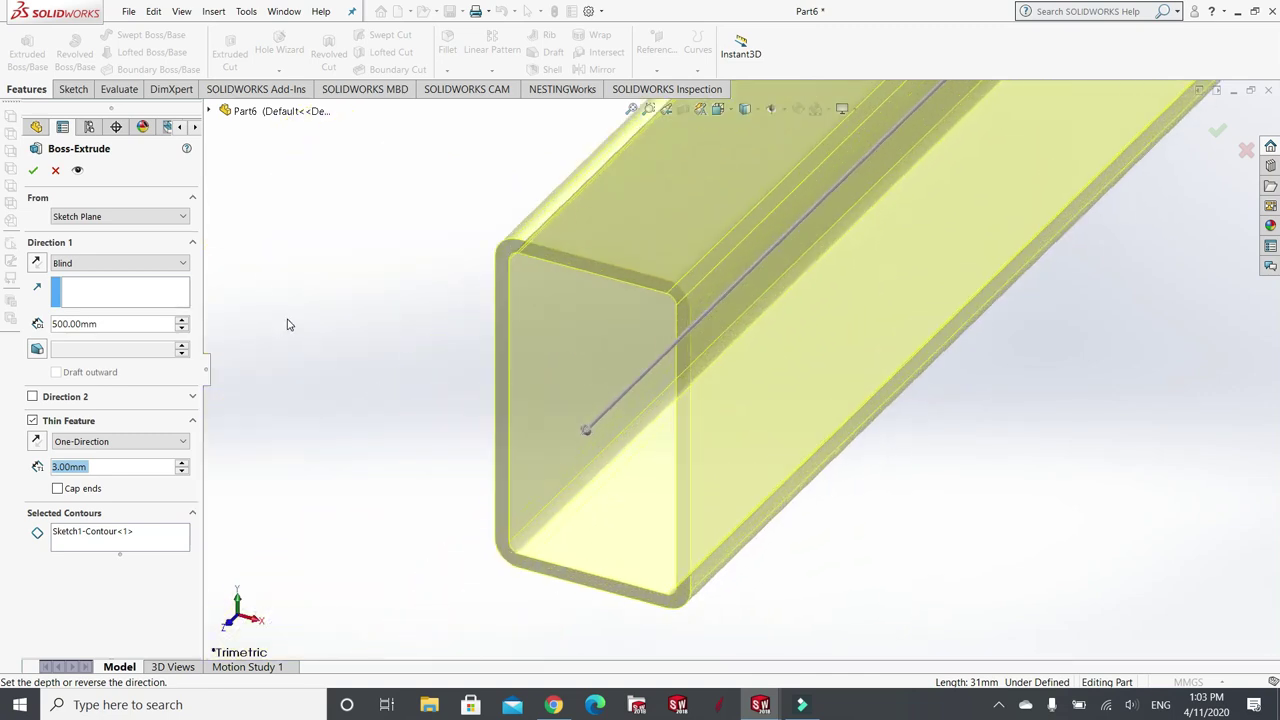
{"action": "left_click", "coordinate": [37, 441]}
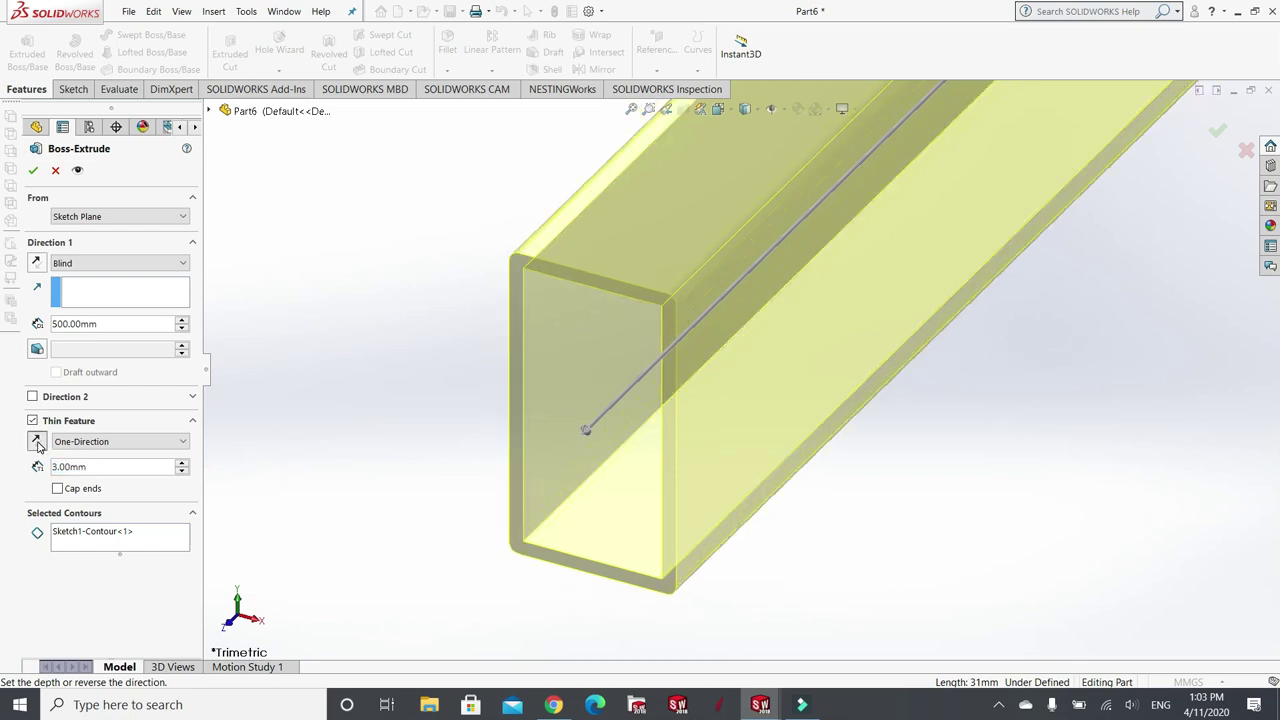
{"action": "scroll", "coordinate": [662, 440], "scroll_direction": "down", "scroll_amount": 2}
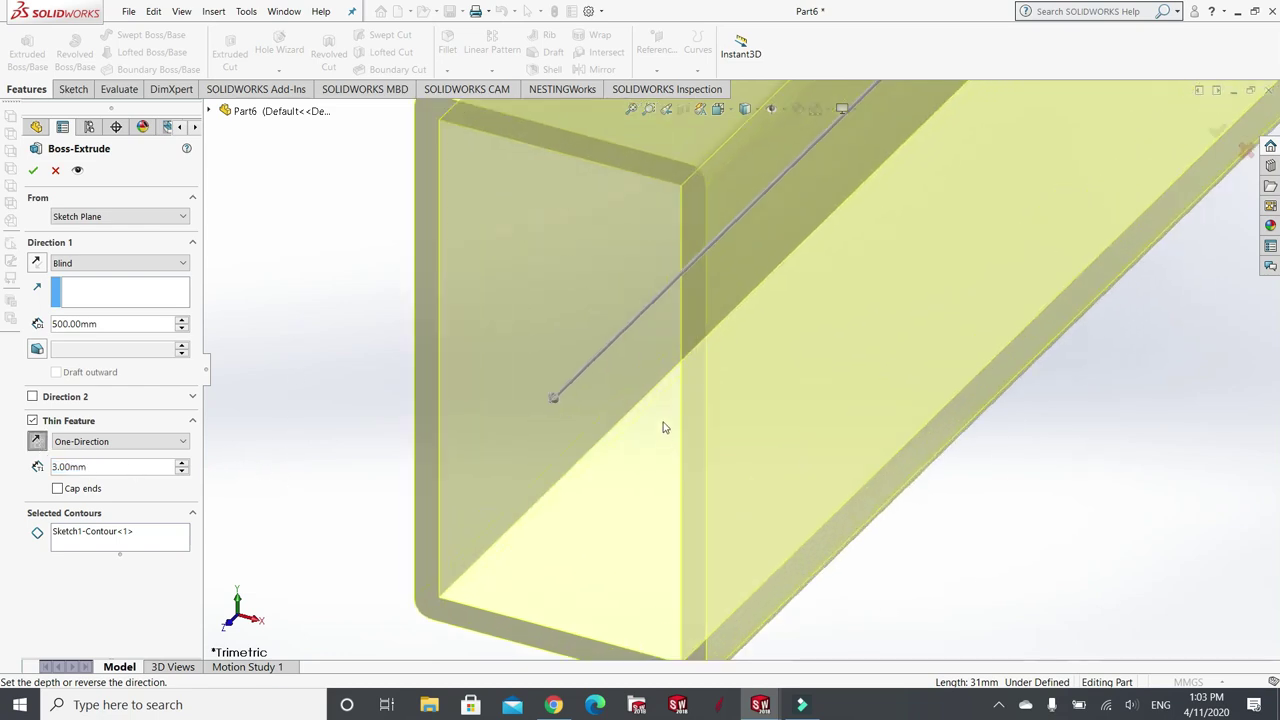
{"action": "scroll", "coordinate": [672, 425], "scroll_direction": "up", "scroll_amount": 5}
{"action": "scroll", "coordinate": [951, 146], "scroll_direction": "down", "scroll_amount": 5}
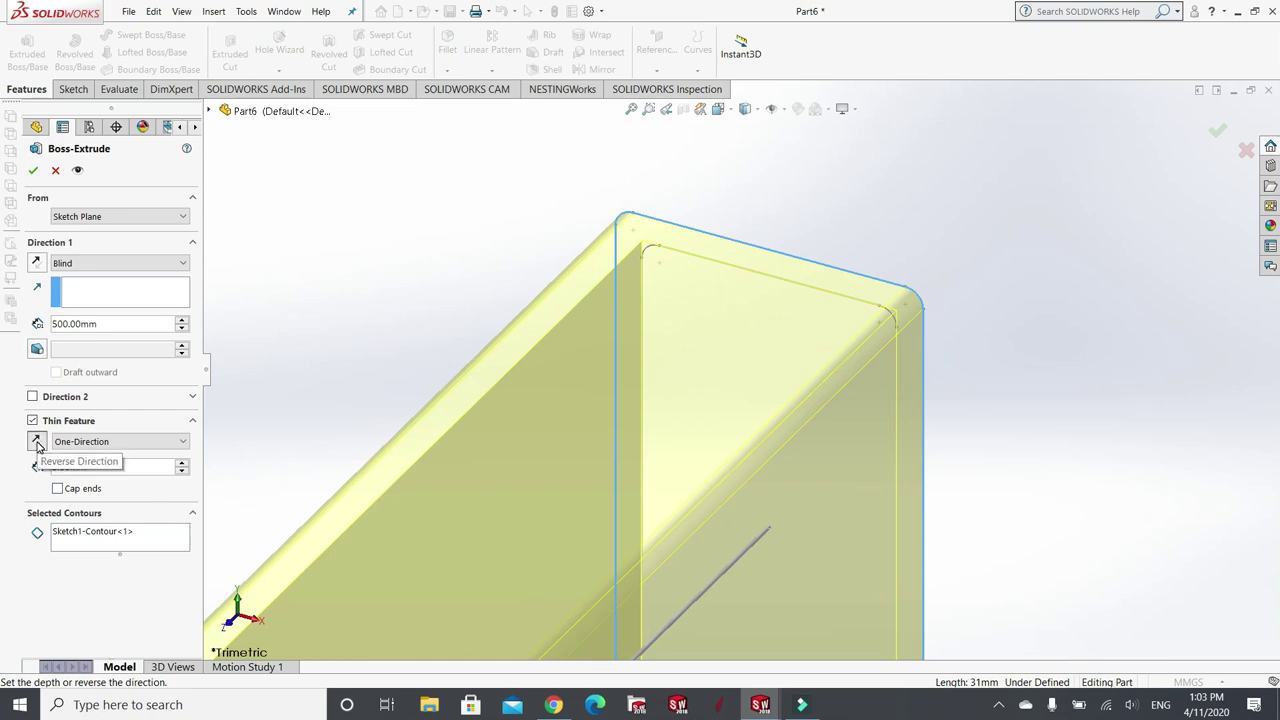
{"action": "left_click", "coordinate": [37, 445]}
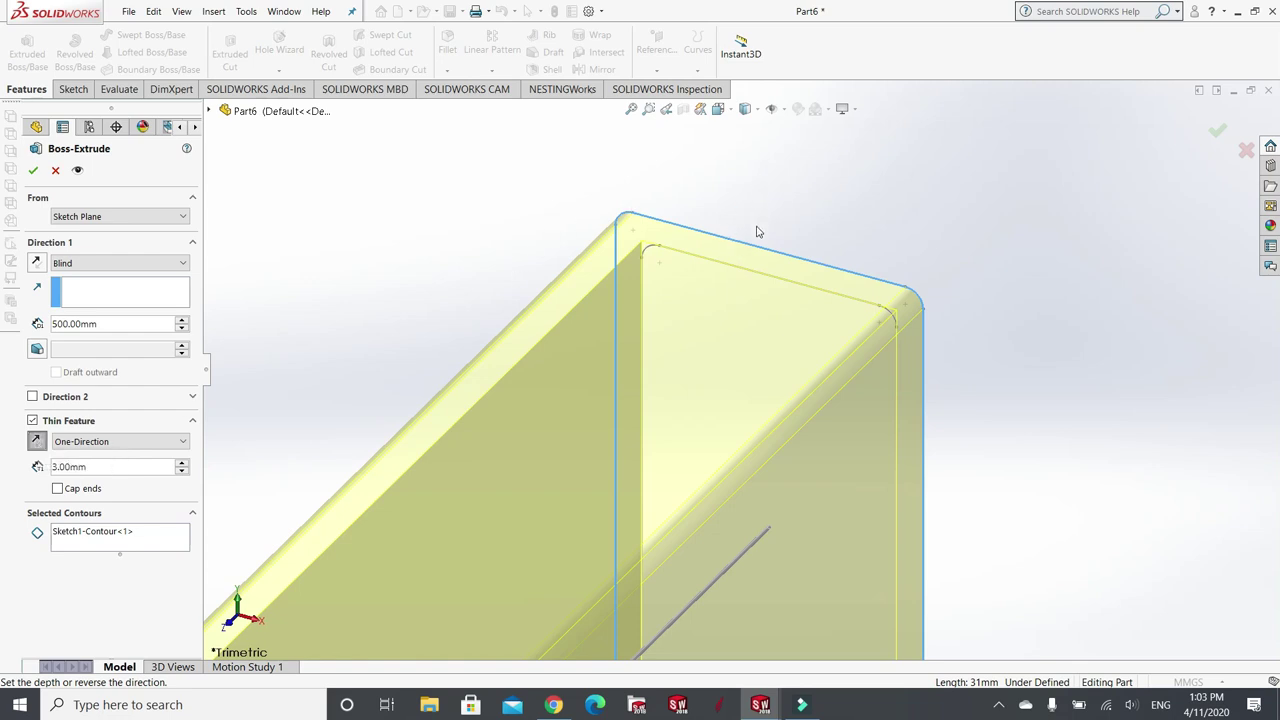
{"action": "scroll", "coordinate": [770, 267], "scroll_direction": "down", "scroll_amount": 3}
{"action": "scroll", "coordinate": [768, 280], "scroll_direction": "up", "scroll_amount": 10}
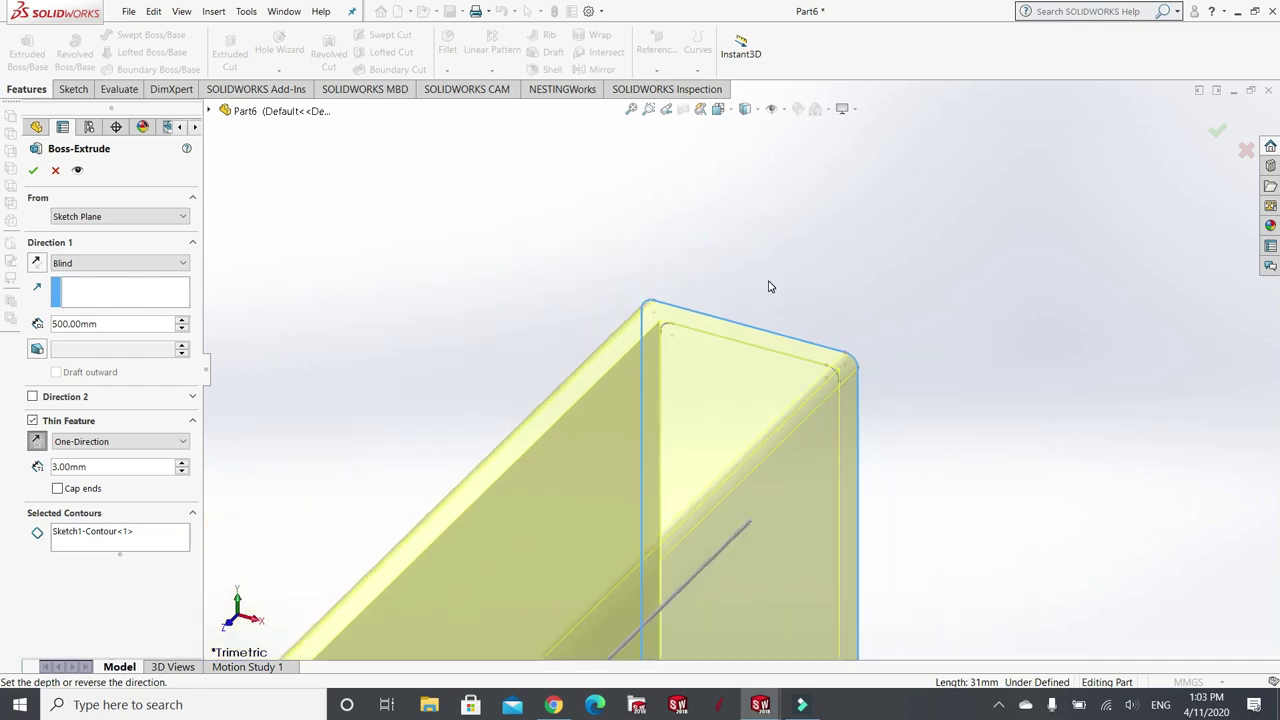
{"action": "scroll", "coordinate": [600, 500], "scroll_direction": "down", "scroll_amount": 8}
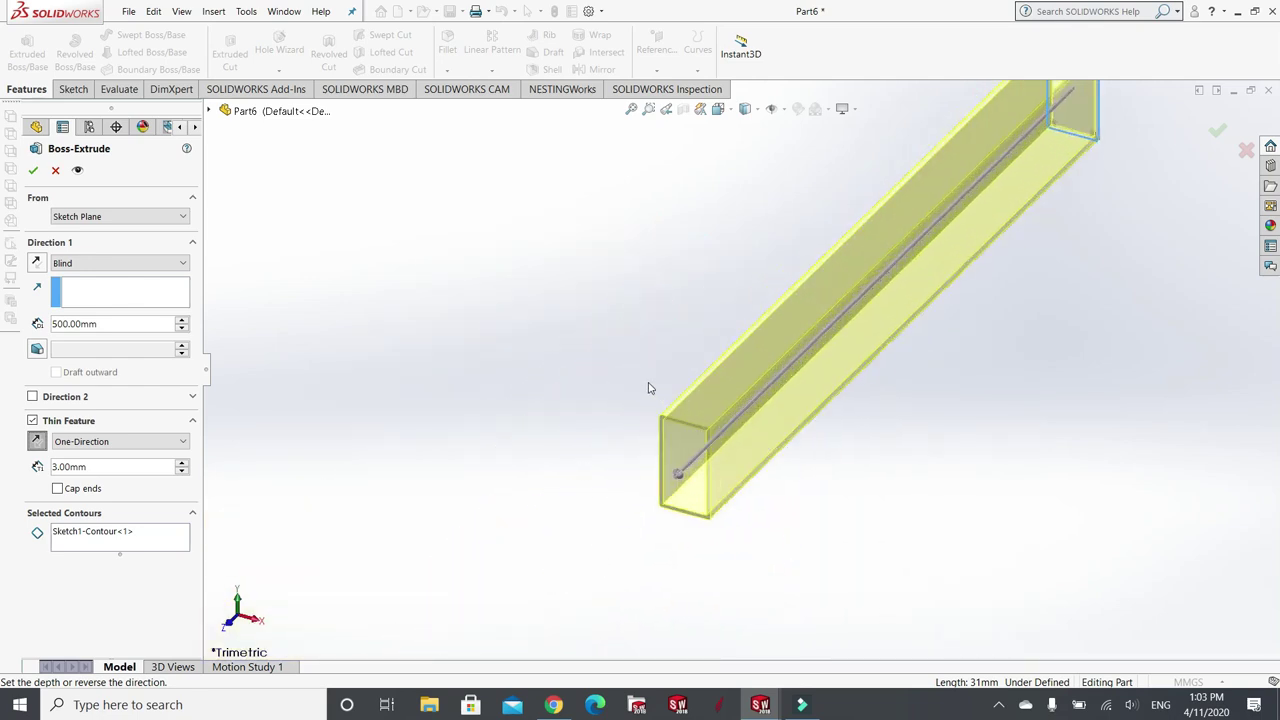
{"action": "left_click", "coordinate": [33, 170]}
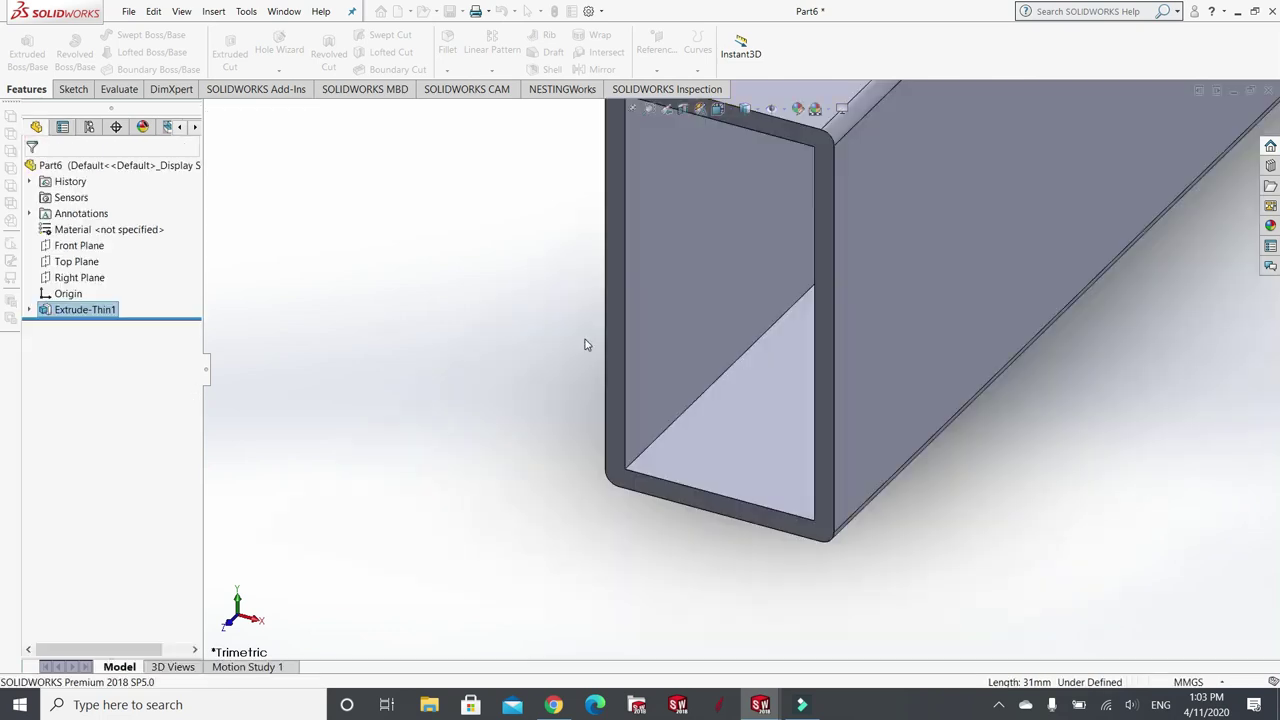
{"action": "scroll", "coordinate": [640, 345], "scroll_direction": "down", "scroll_amount": 4}
{"action": "scroll", "coordinate": [755, 343], "scroll_direction": "up", "scroll_amount": 4}
{"action": "scroll", "coordinate": [955, 325], "scroll_direction": "down", "scroll_amount": 1}
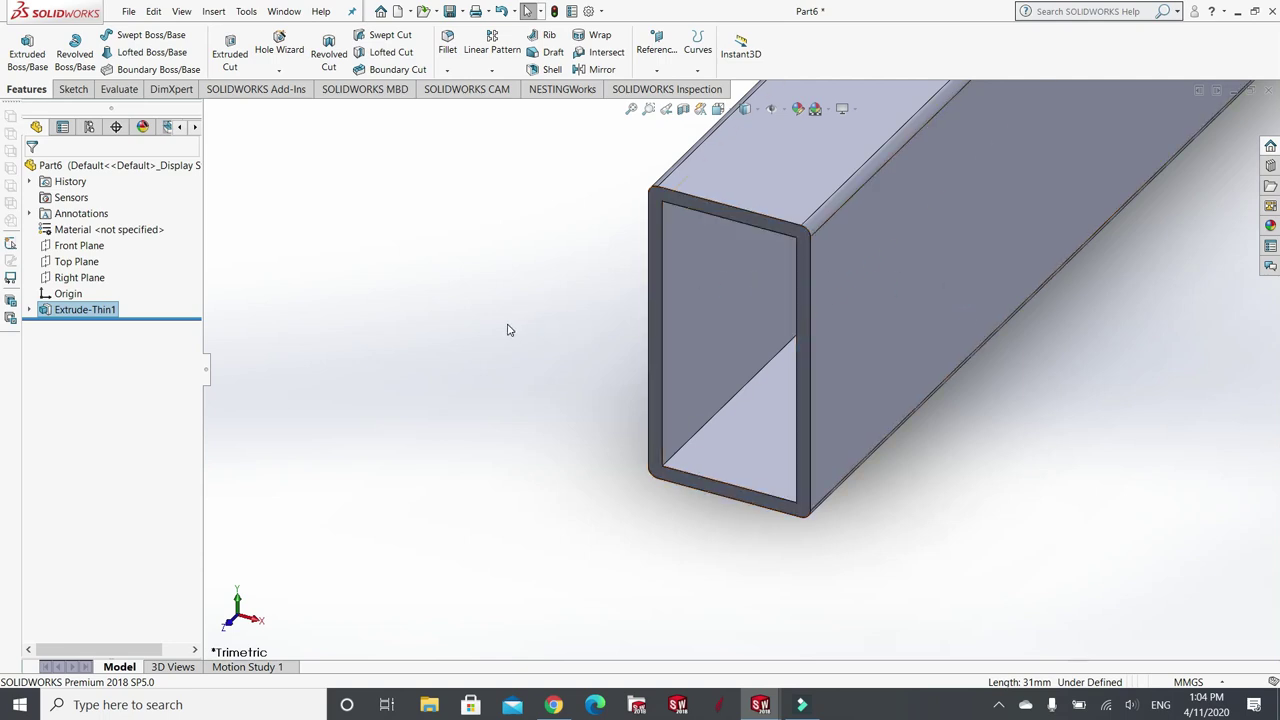
{"action": "scroll", "coordinate": [380, 266], "scroll_direction": "down", "scroll_amount": 2}
{"action": "scroll", "coordinate": [385, 268], "scroll_direction": "up", "scroll_amount": 6}
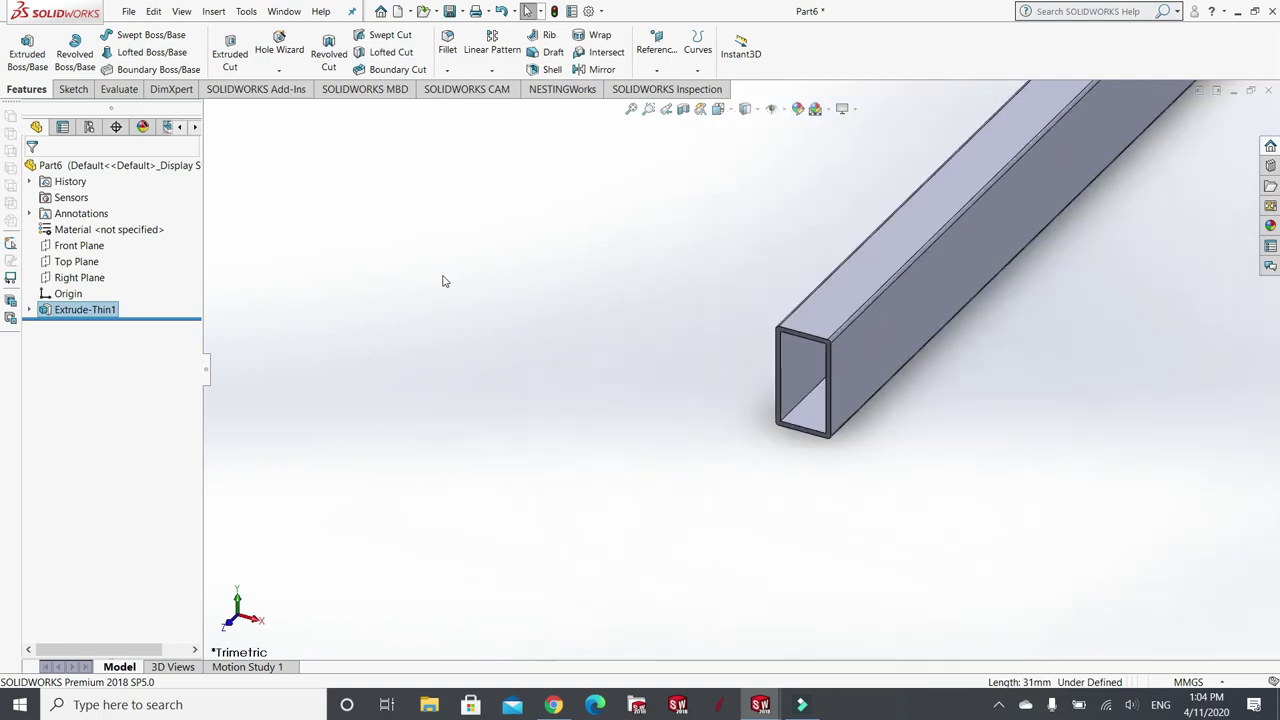
{"action": "scroll", "coordinate": [927, 261], "scroll_direction": "down", "scroll_amount": 3}
{"action": "scroll", "coordinate": [586, 514], "scroll_direction": "up", "scroll_amount": 3}
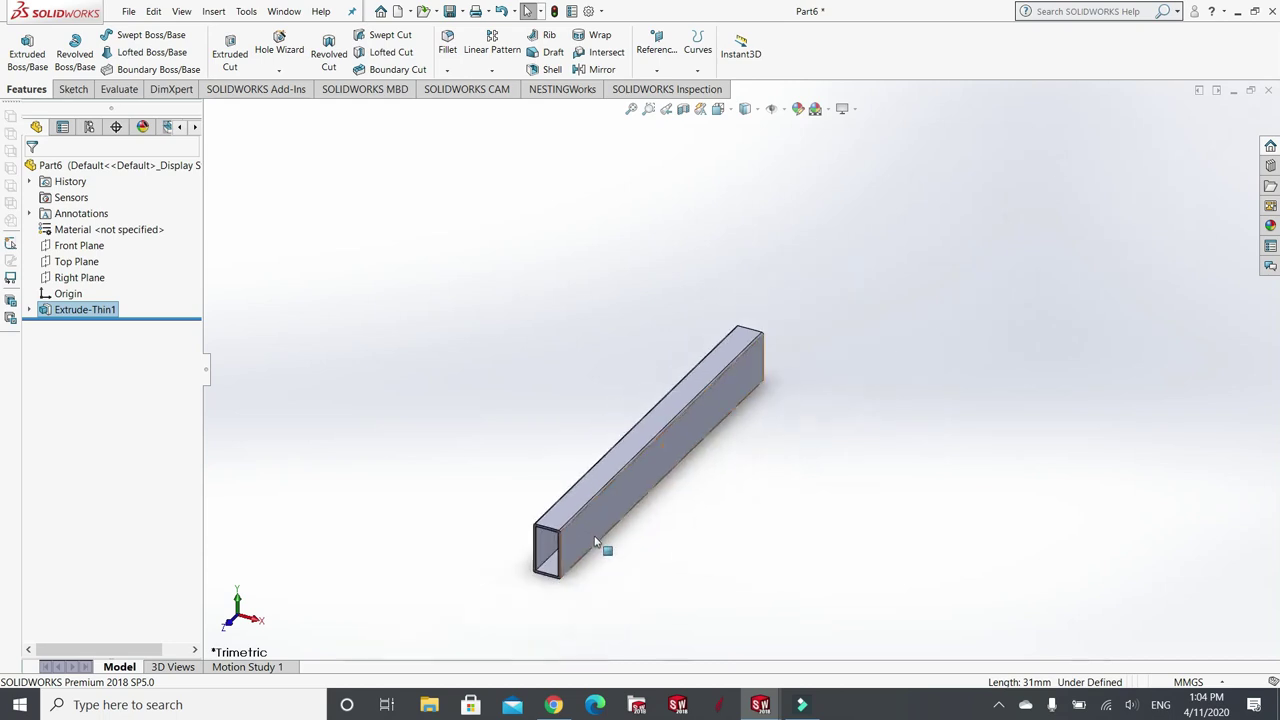
{"action": "scroll", "coordinate": [600, 543], "scroll_direction": "down", "scroll_amount": 2}
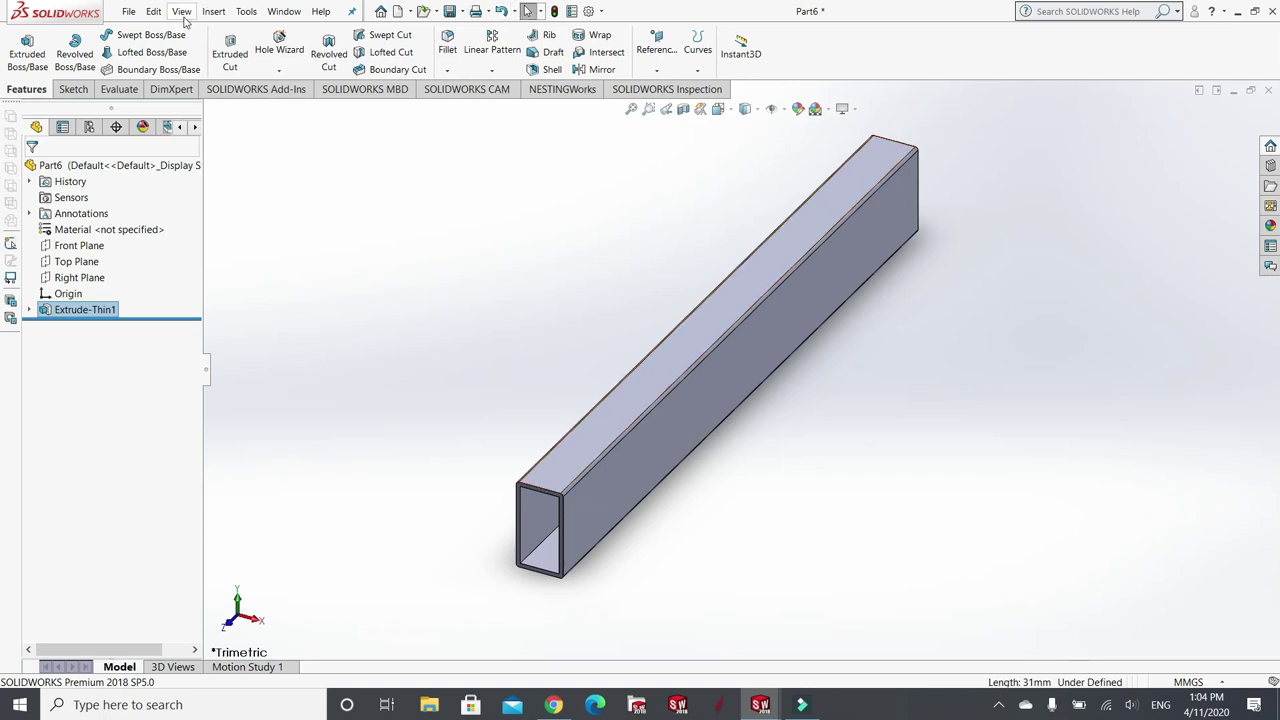
- Create a new Assembly document from File > New
{"action": "left_click", "coordinate": [128, 14]}
{"action": "left_click", "coordinate": [148, 33]}
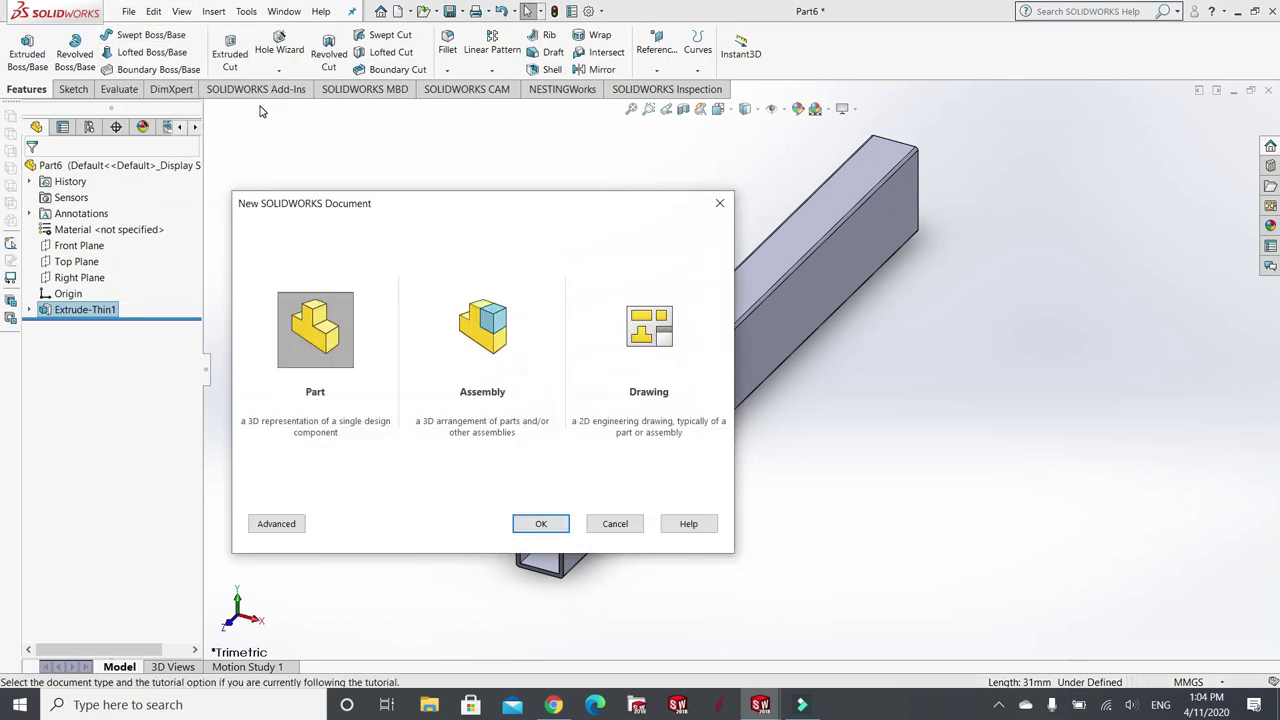
{"action": "left_click", "coordinate": [478, 350]}
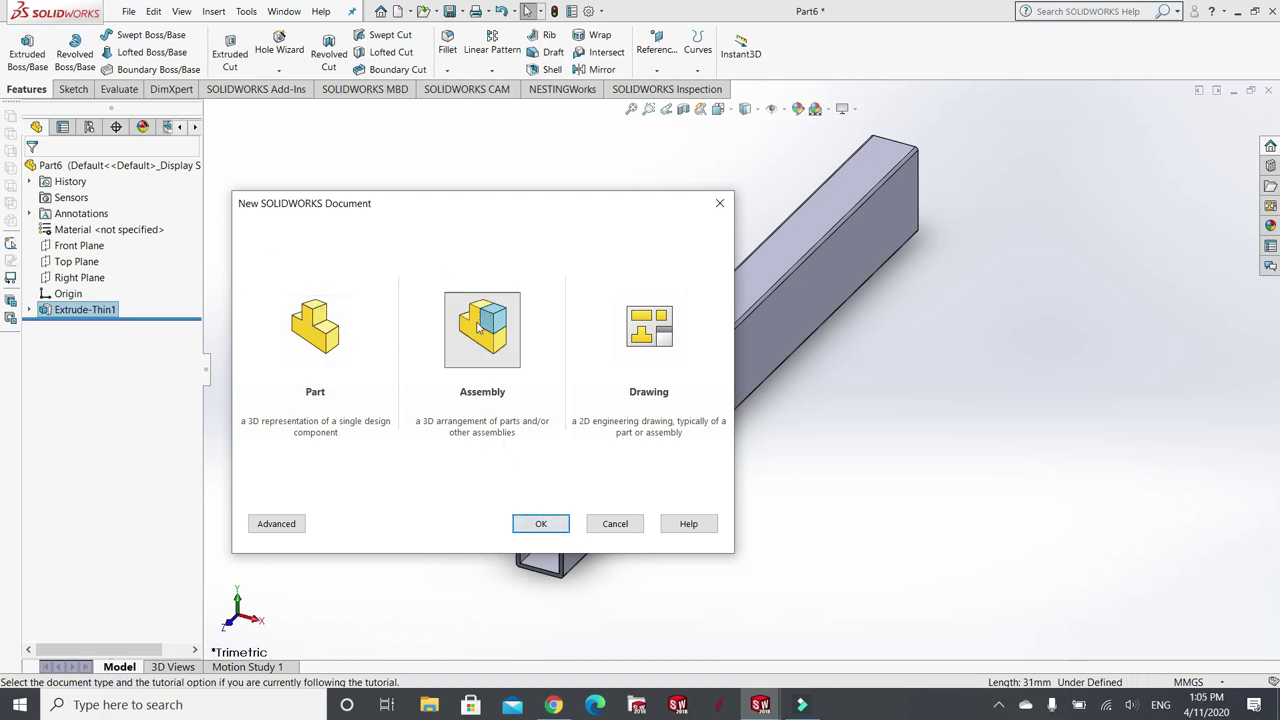
{"action": "left_click", "coordinate": [541, 525]}
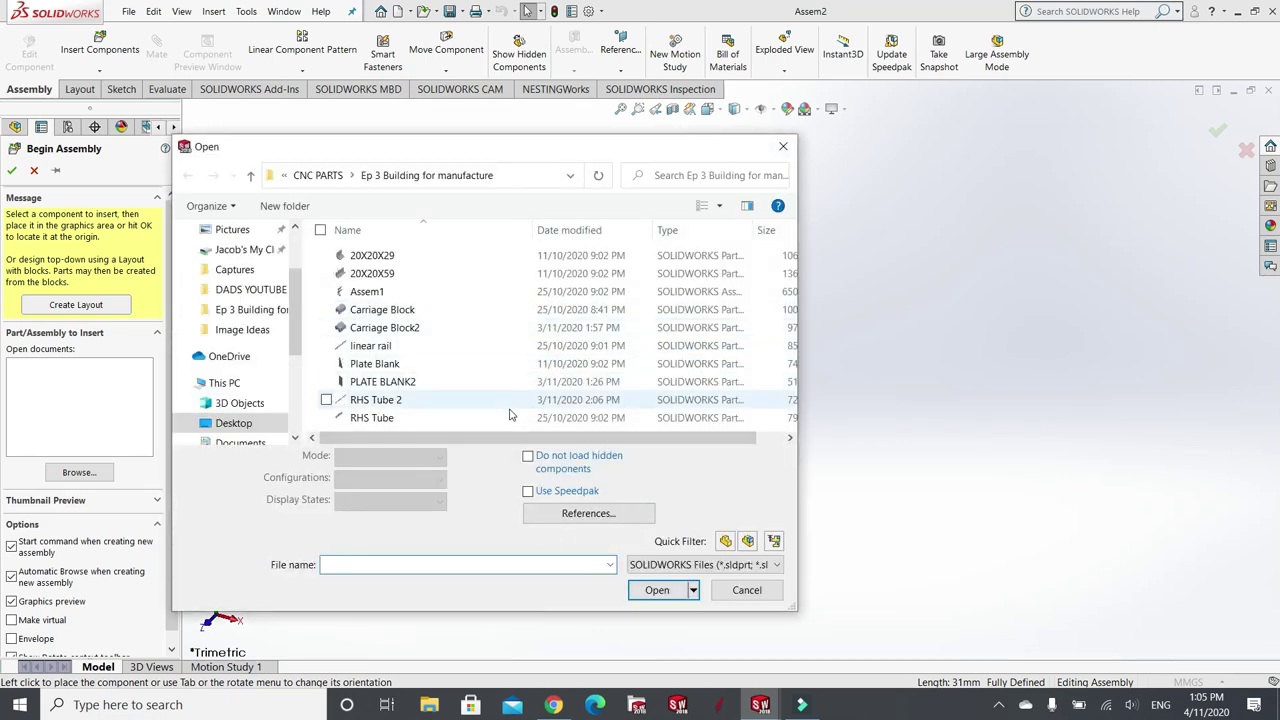
- Cancel part insertion and close the Begin Assembly panel, leaving Assem2 empty
{"action": "left_click", "coordinate": [746, 590]}
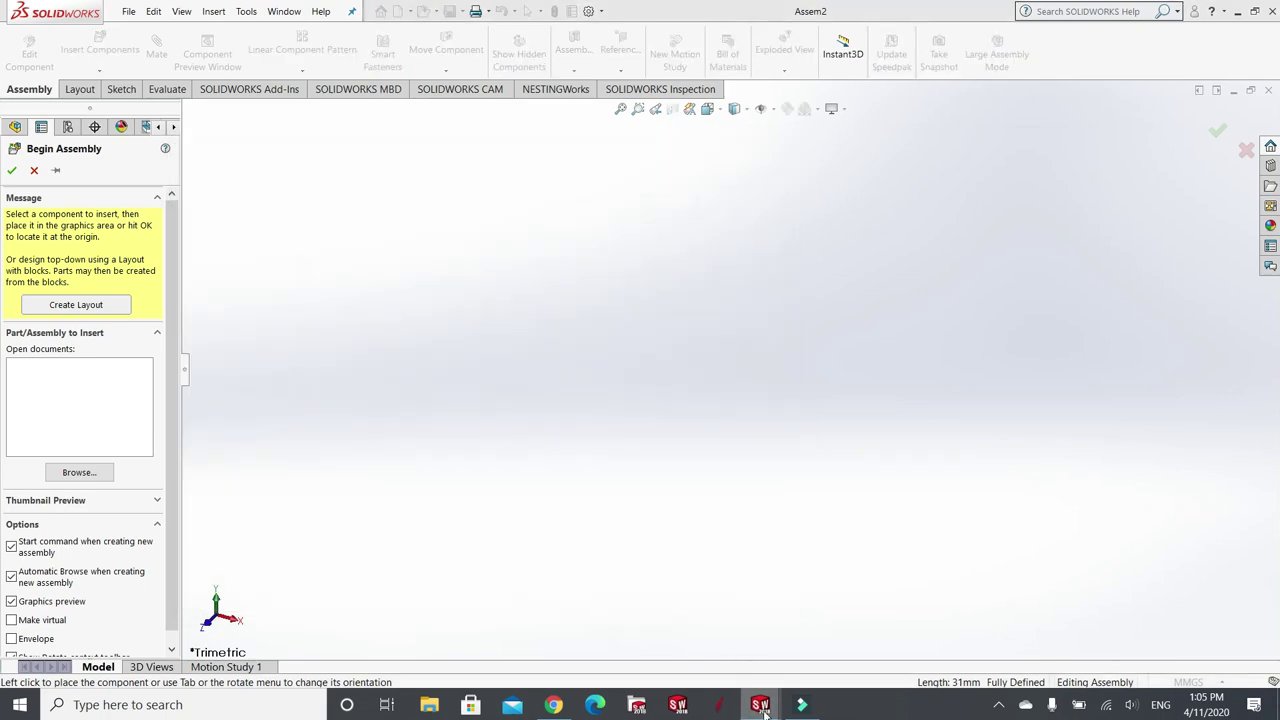
{"action": "mouse_move", "coordinate": [760, 704]}
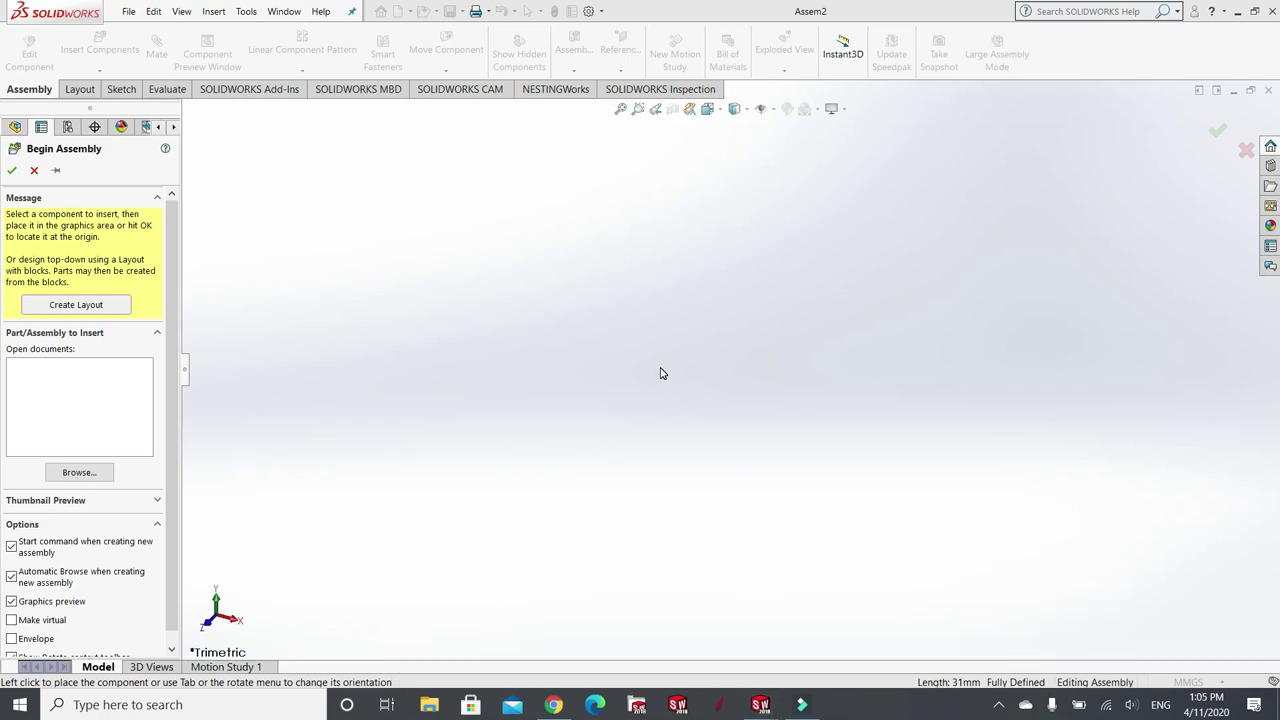
{"action": "left_click", "coordinate": [34, 170]}
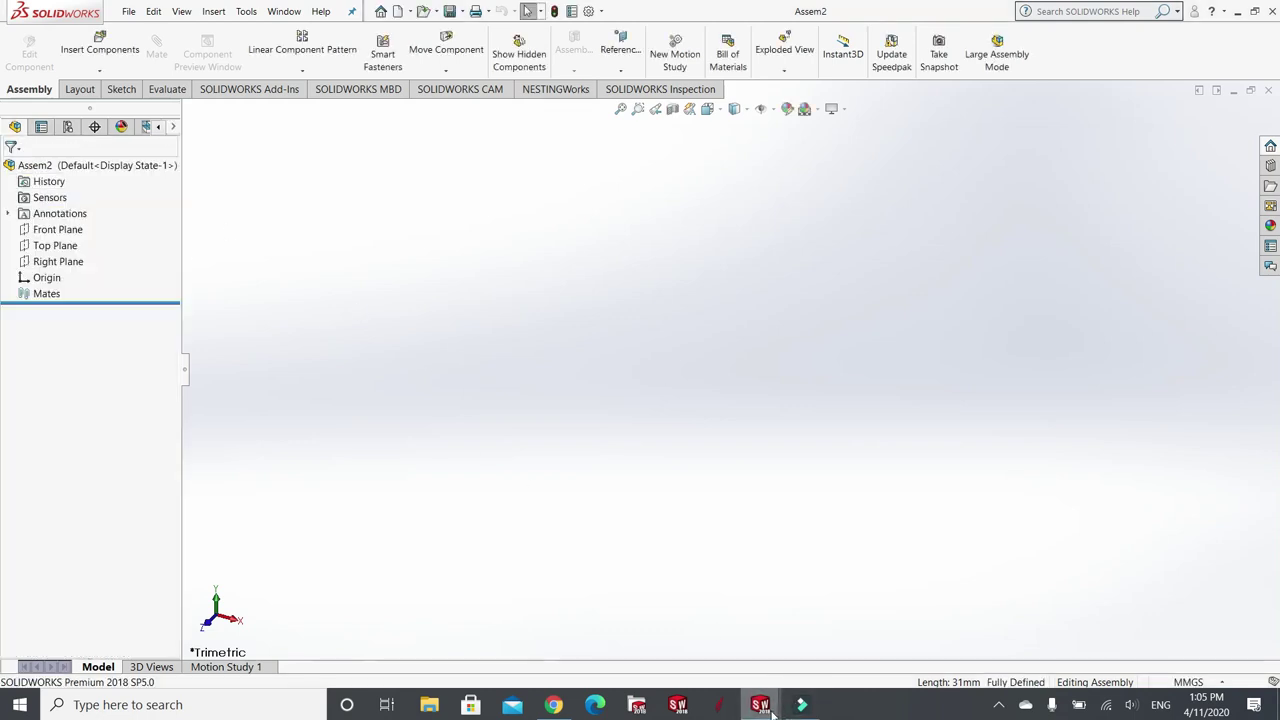
- Save the flat plate part Part4 under the new name p1
{"action": "left_click", "coordinate": [538, 648]}
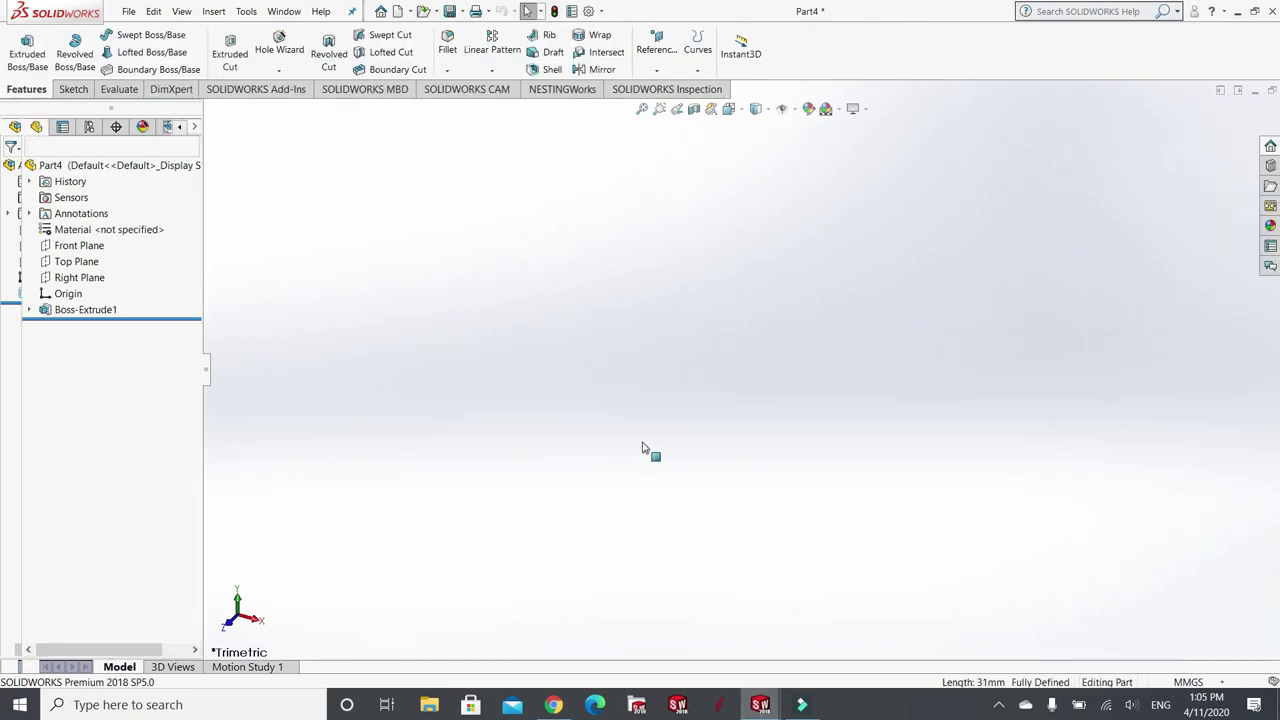
{"action": "left_click", "coordinate": [128, 11]}
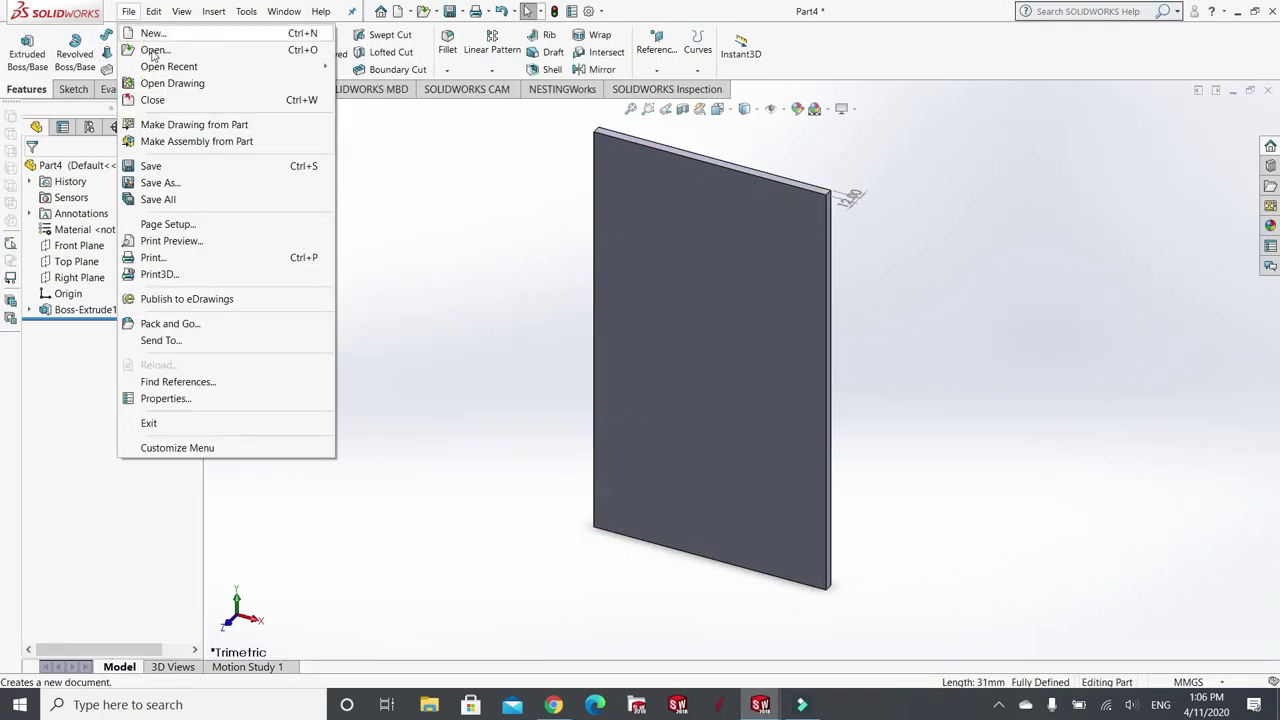
{"action": "left_click", "coordinate": [160, 183]}
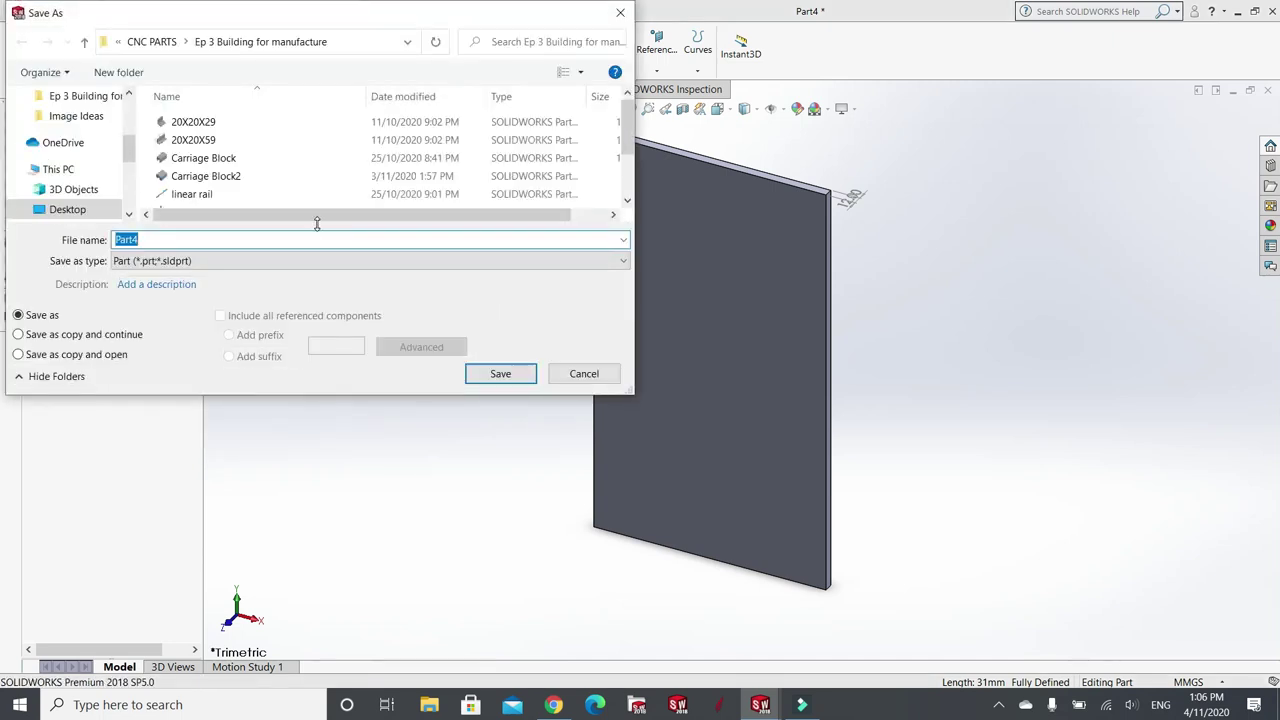
{"action": "type", "text": "p1"}
{"action": "left_click", "coordinate": [503, 374]}
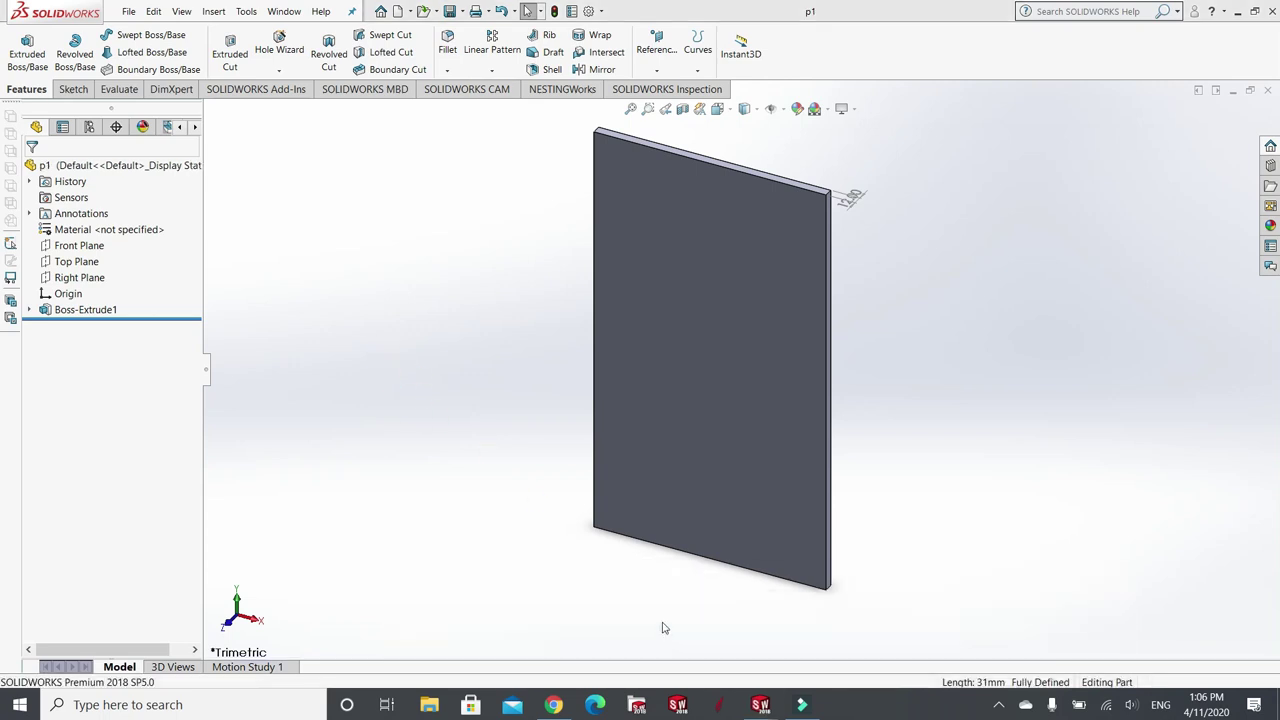
- Save the Part5 carriage block with four Ø6.0 holes as c1
{"action": "key", "text": "ctrl+Tab"}
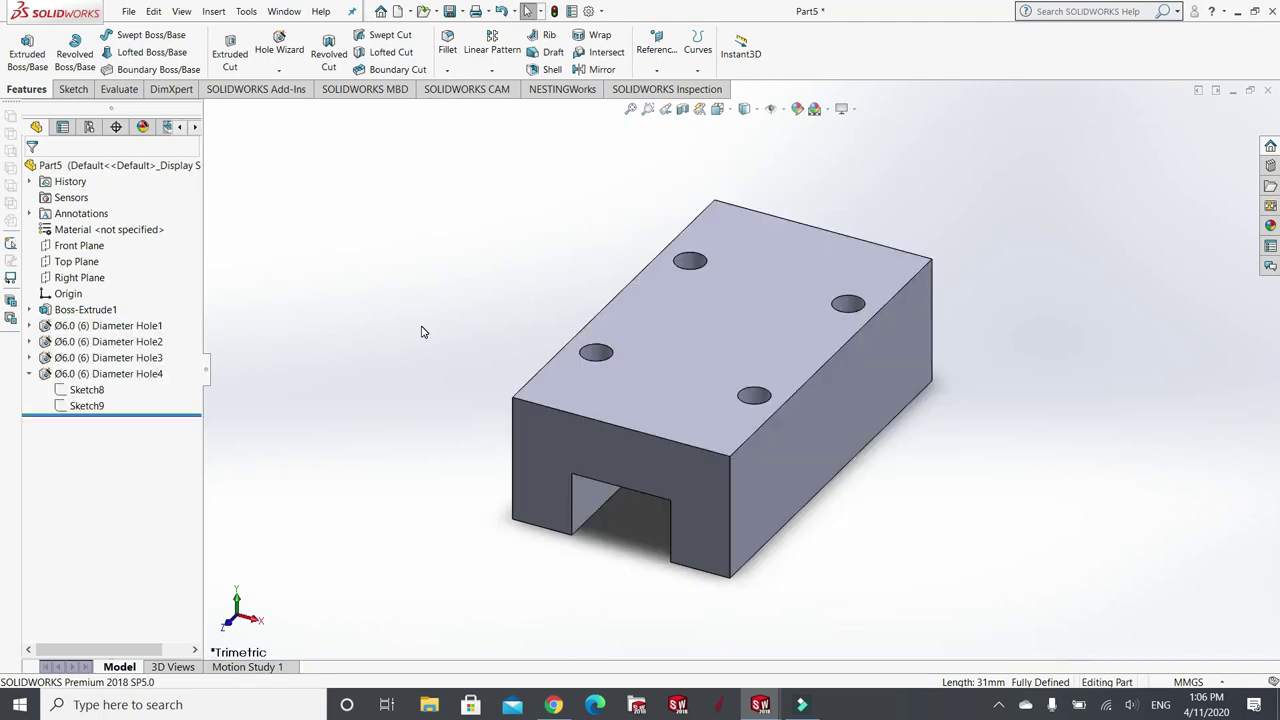
{"action": "left_click", "coordinate": [128, 11]}
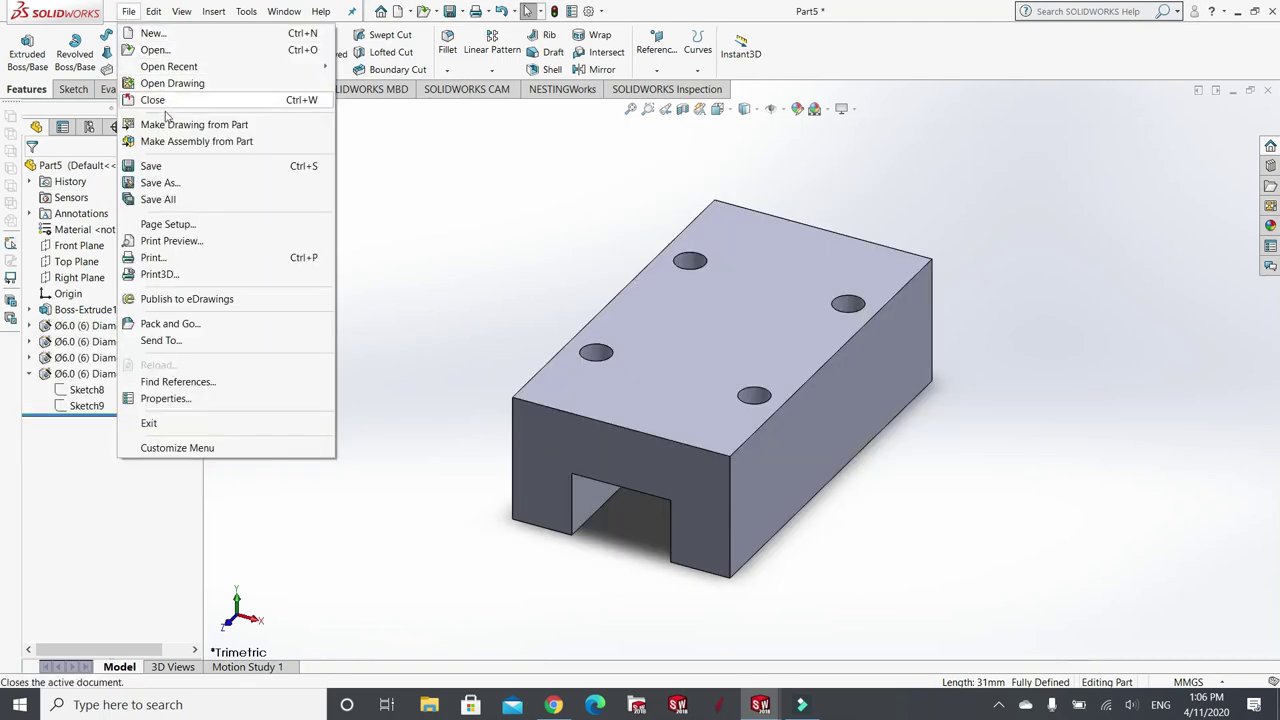
{"action": "left_click", "coordinate": [199, 196]}
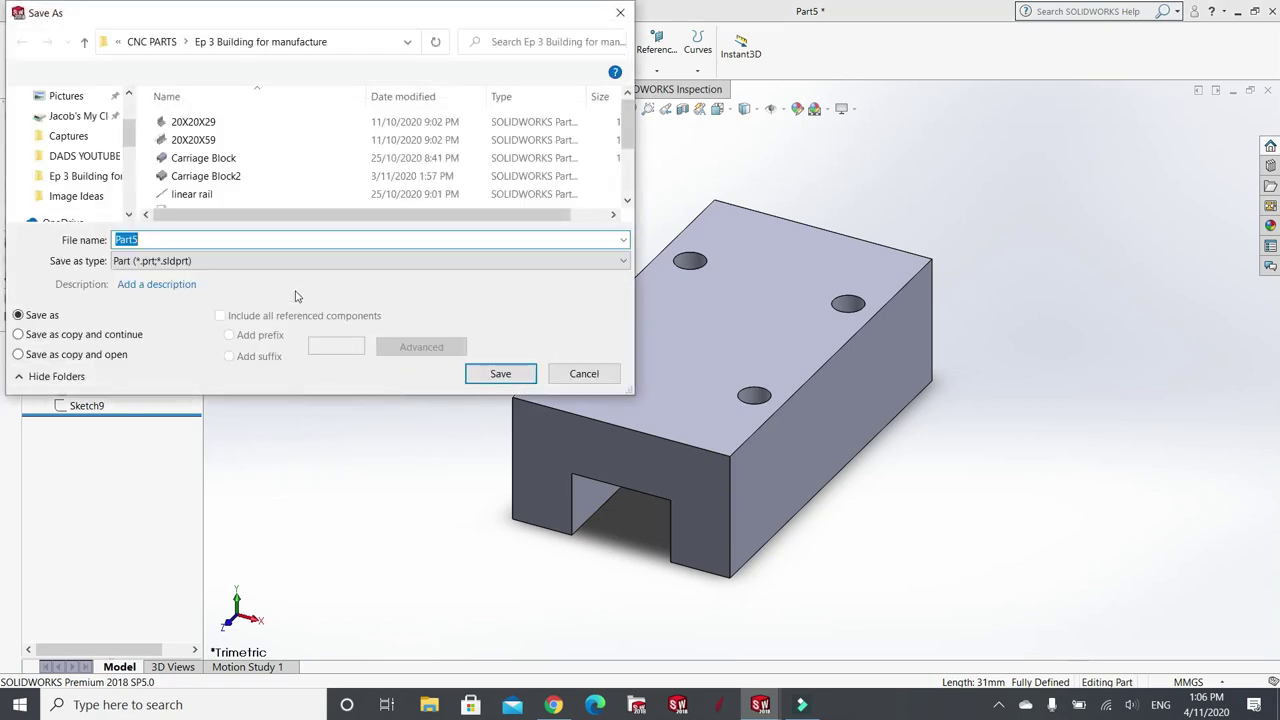
{"action": "type", "text": "c1"}
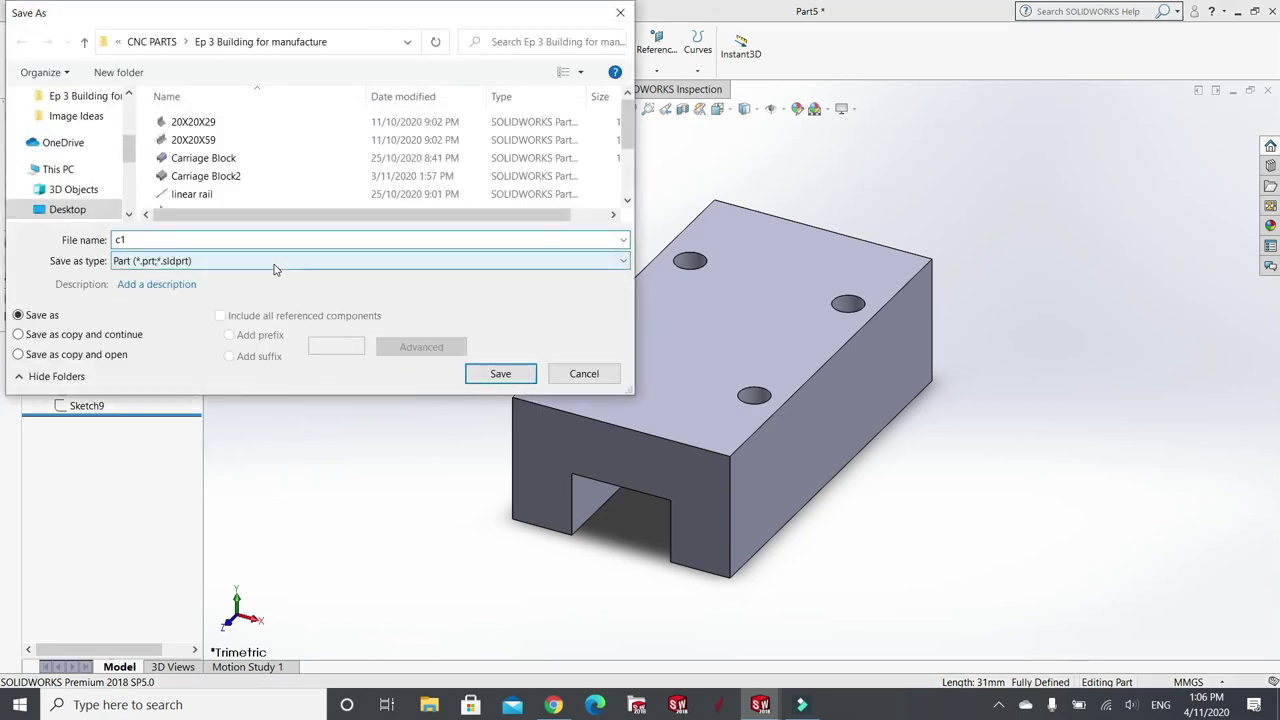
{"action": "key", "text": "Return"}
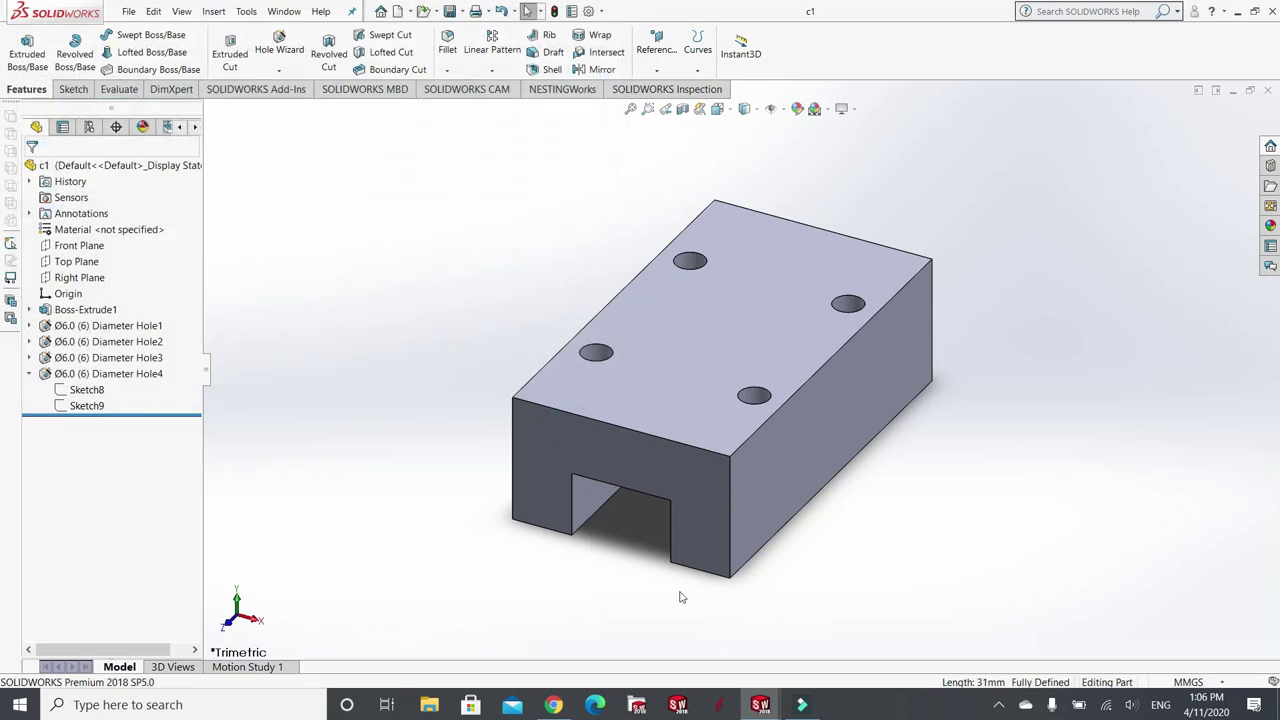
{"action": "mouse_move", "coordinate": [766, 708]}
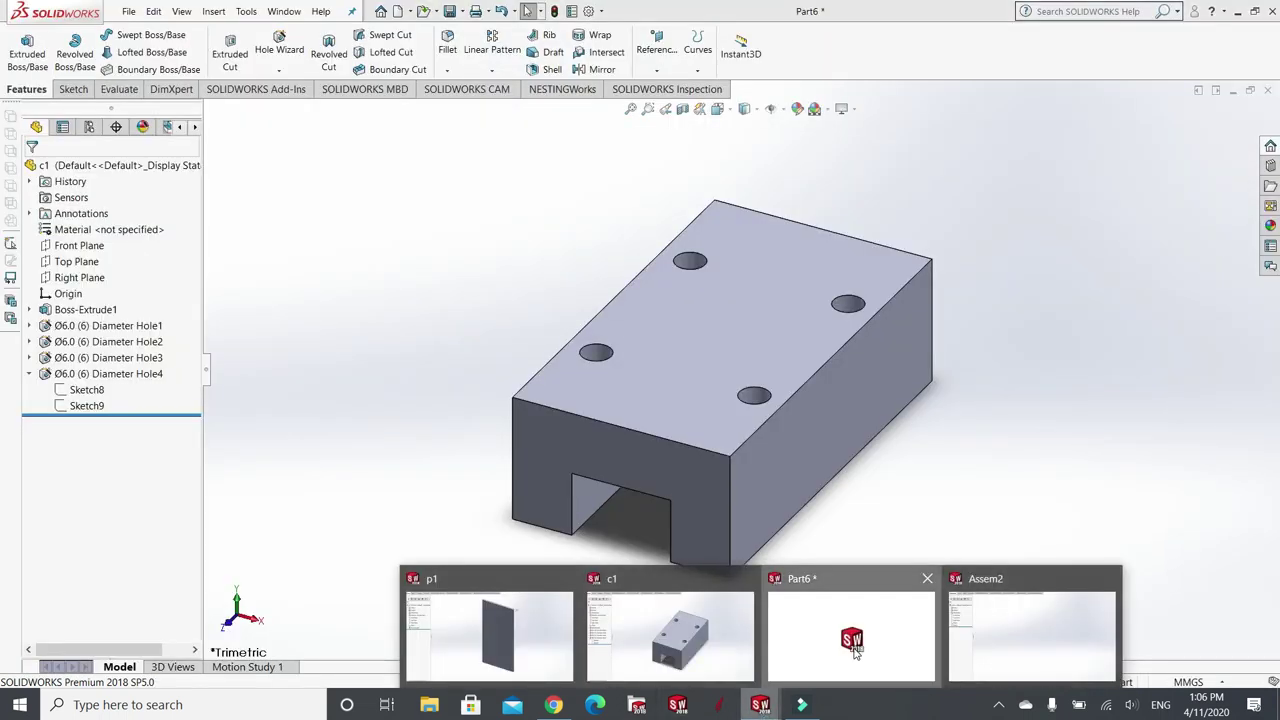
- Save the Part6 square tube part under the new name rhs
{"action": "left_click", "coordinate": [852, 650]}
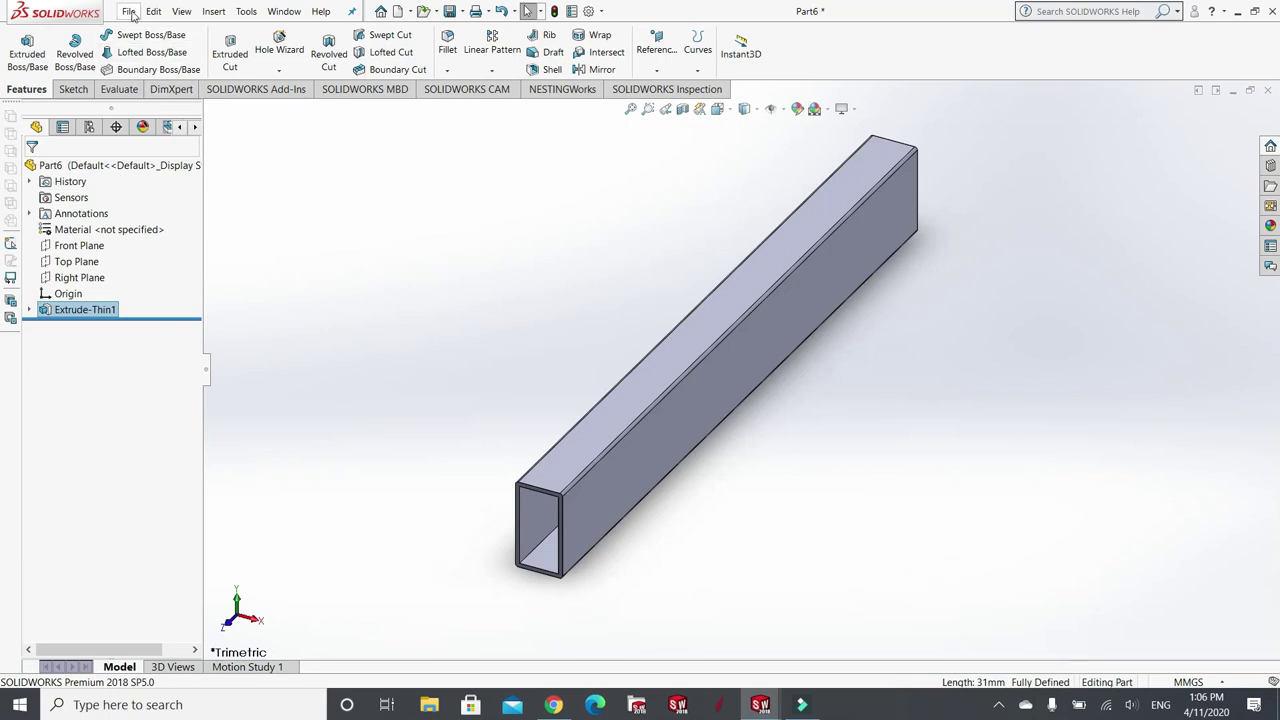
{"action": "left_click", "coordinate": [130, 12]}
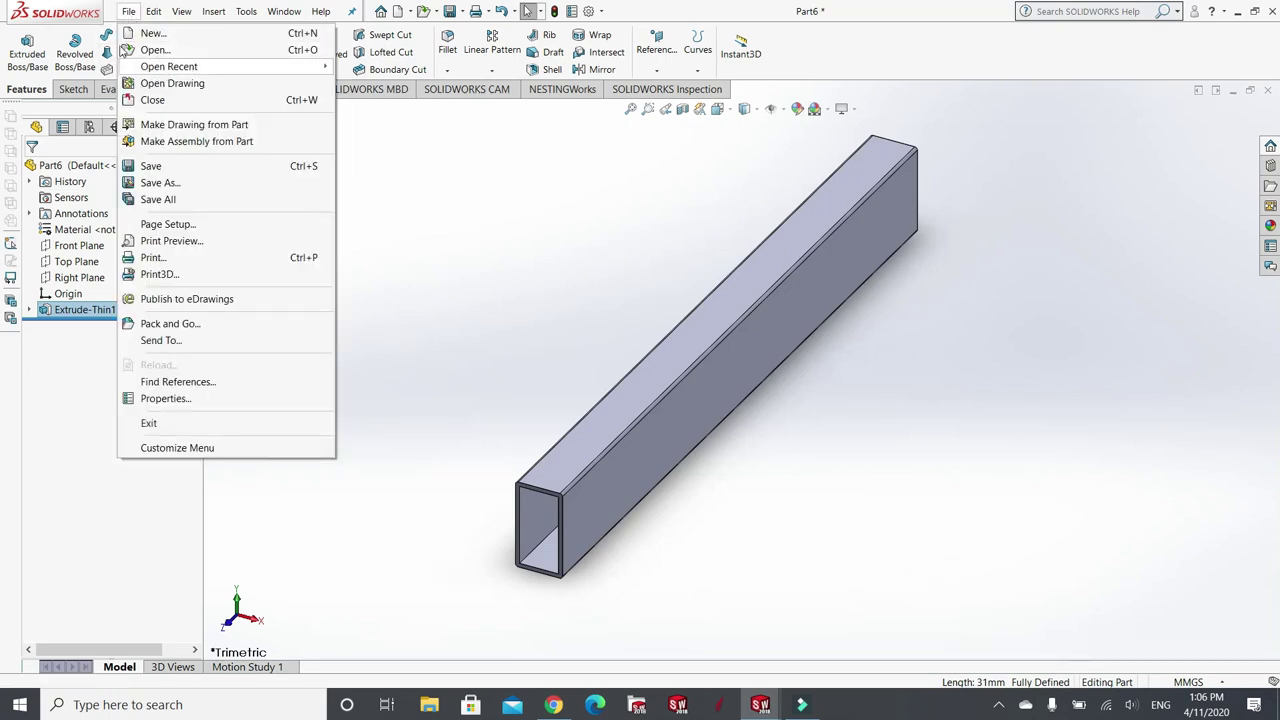
{"action": "left_click", "coordinate": [165, 182]}
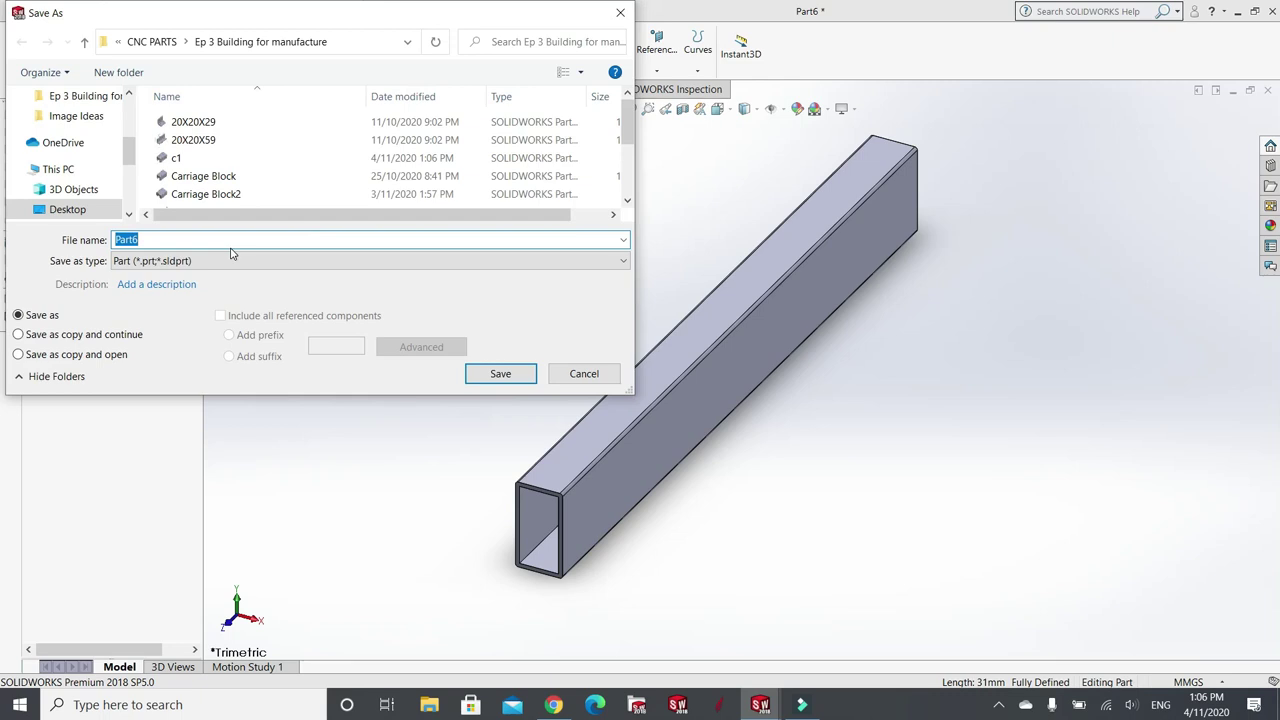
{"action": "type", "text": "rhs"}
{"action": "key", "text": "Return"}
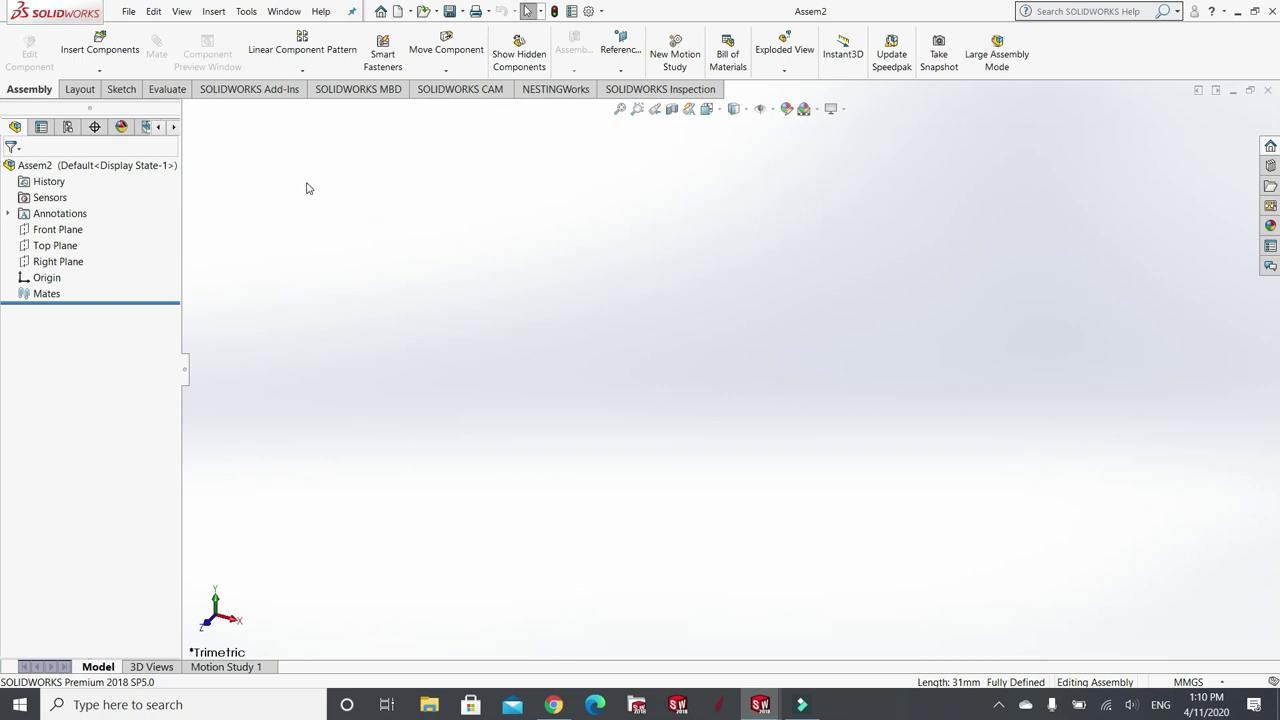
- Insert plate p1 from the open documents as Assem2's first, fixed component
{"action": "left_click", "coordinate": [112, 50]}
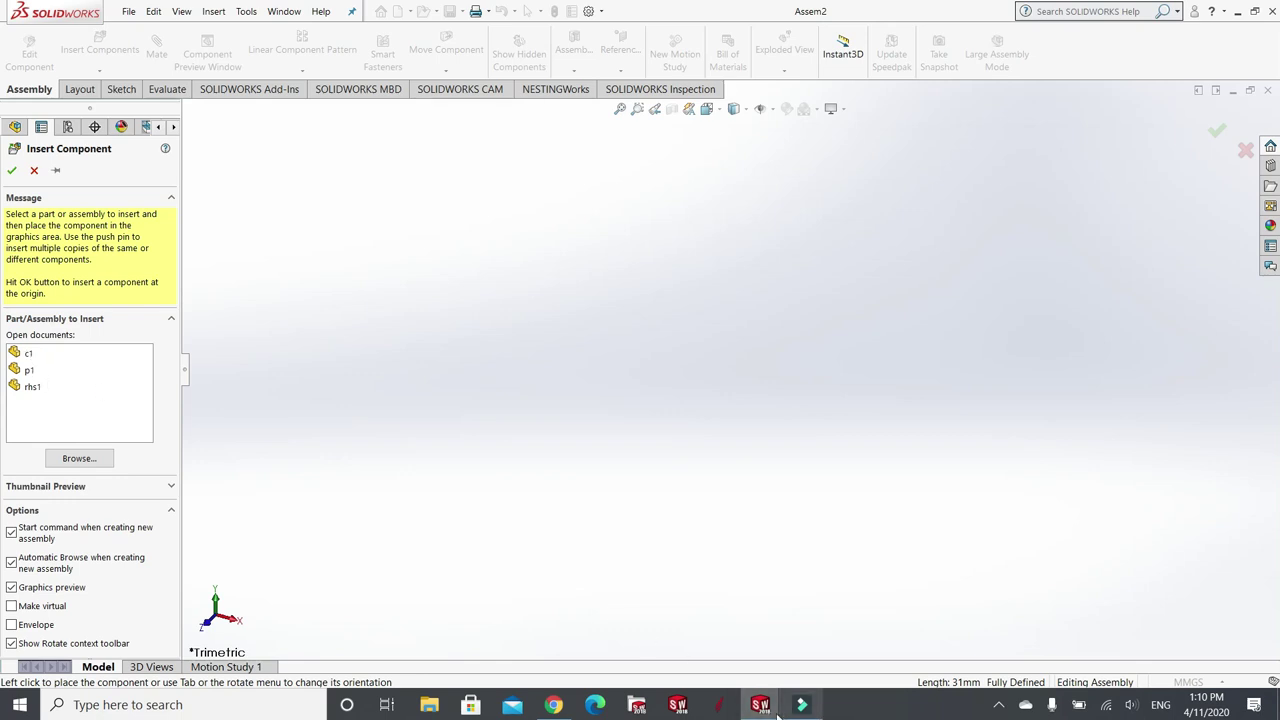
{"action": "mouse_move", "coordinate": [778, 712]}
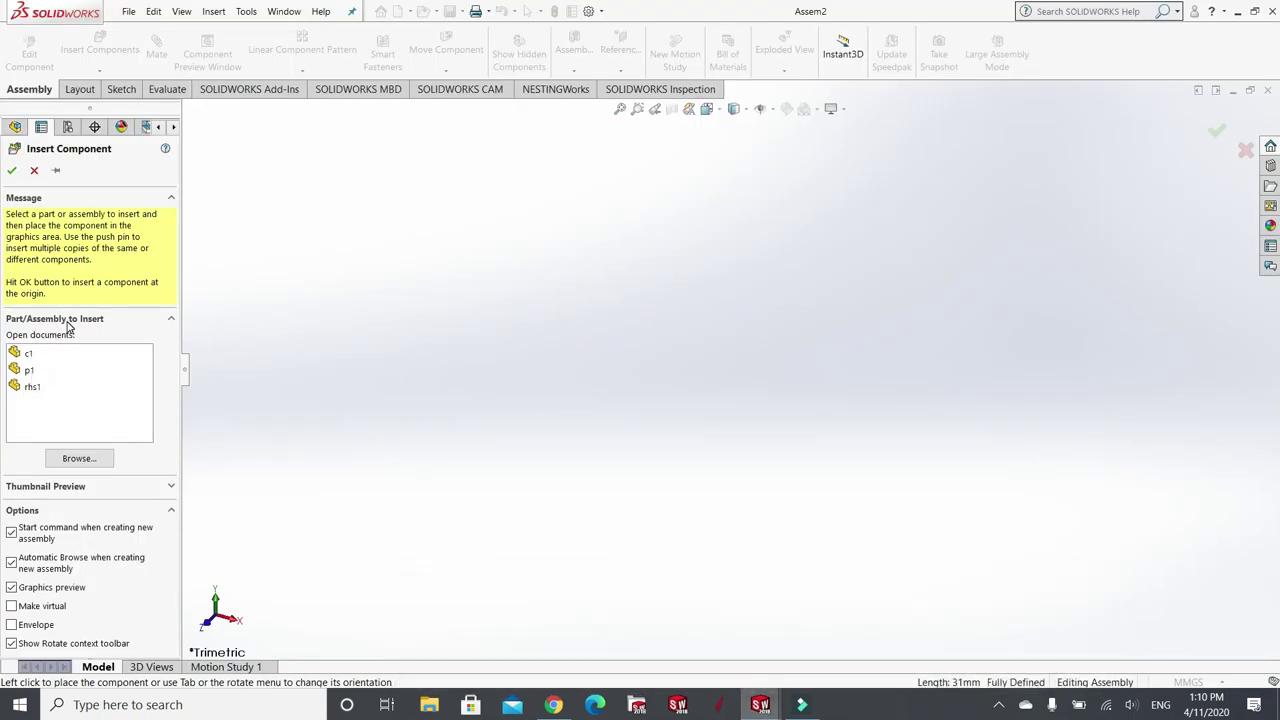
{"action": "left_click", "coordinate": [28, 372]}
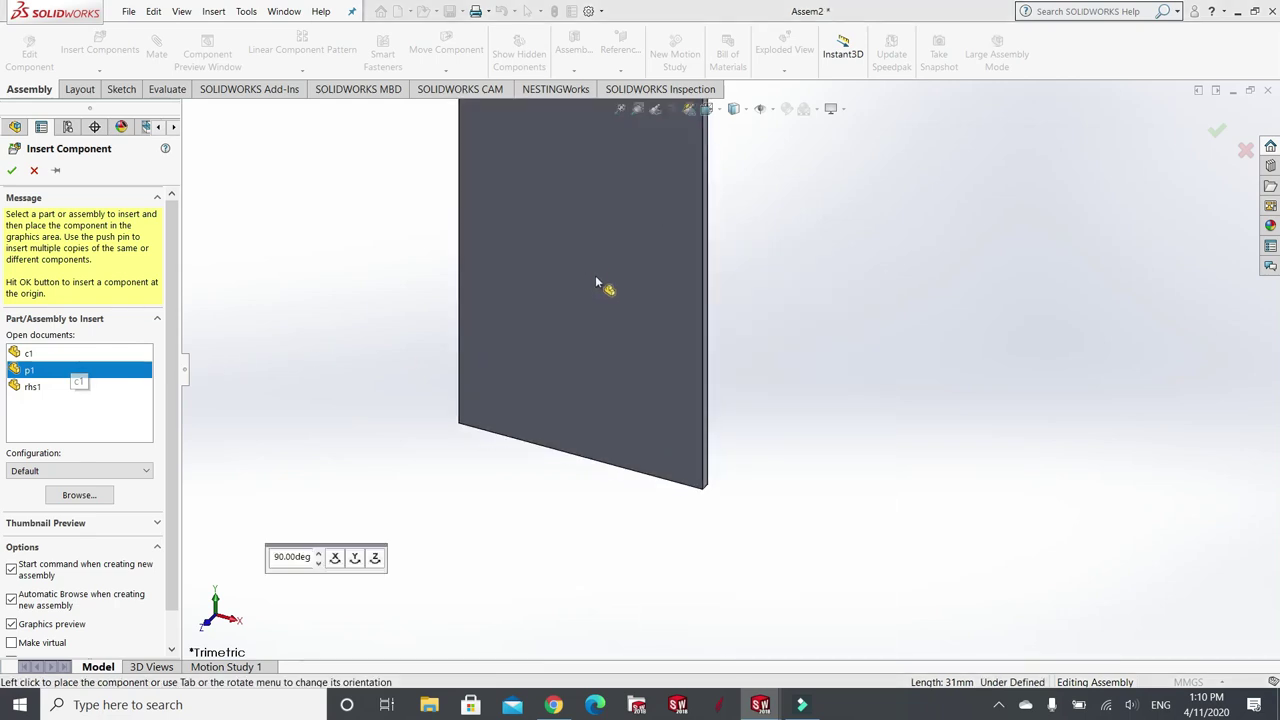
{"action": "left_click", "coordinate": [643, 379]}
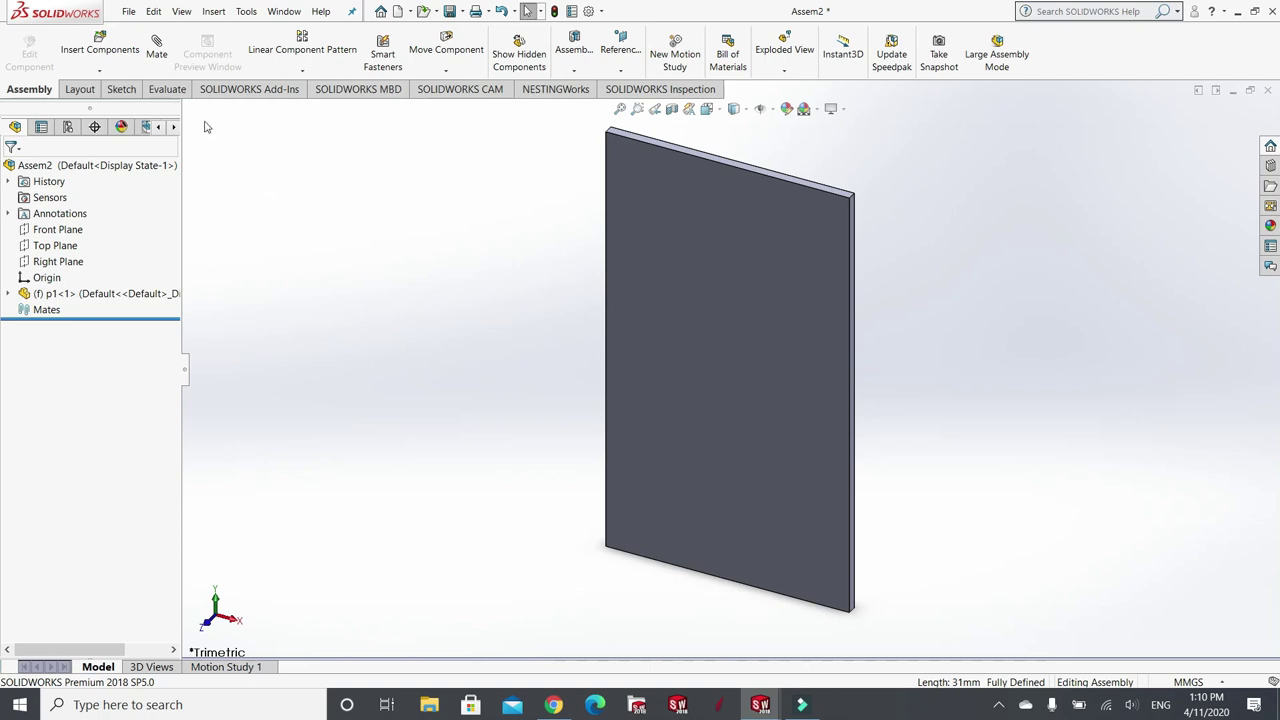
- Insert carriage block c1, rotating its preview about X and Y, and place it left of p1
{"action": "left_click", "coordinate": [99, 40]}
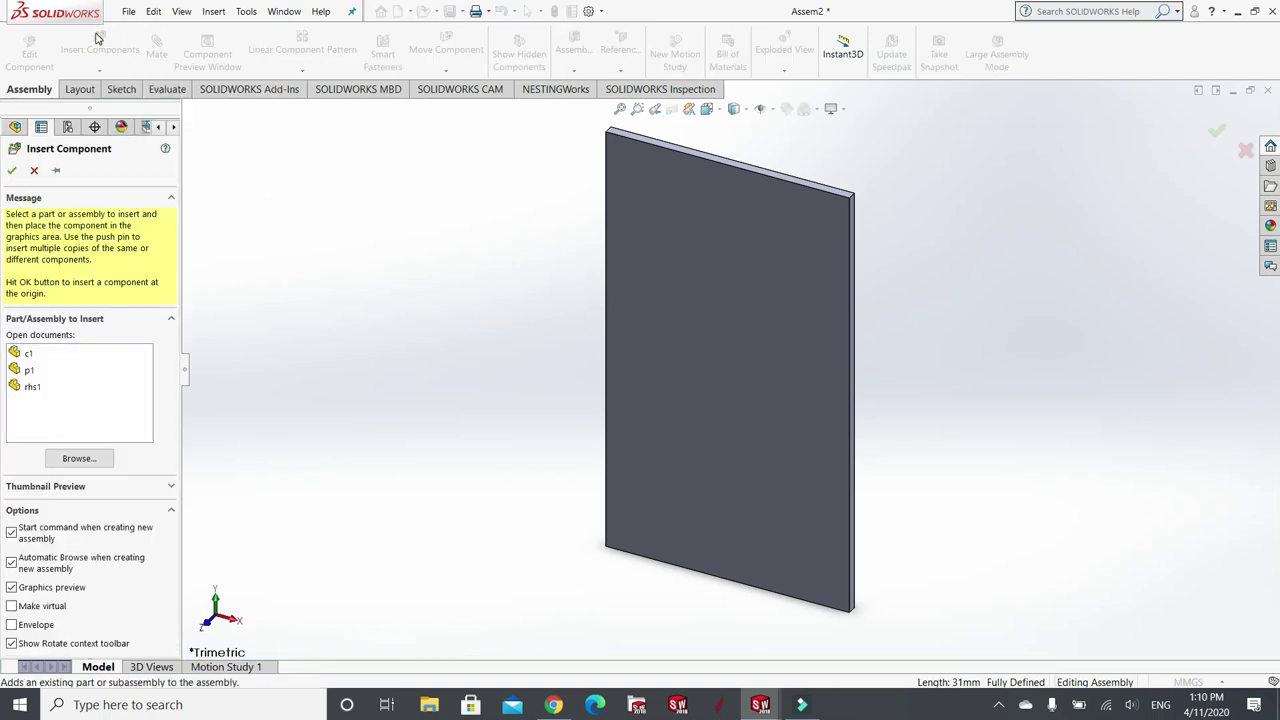
{"action": "left_click", "coordinate": [29, 356]}
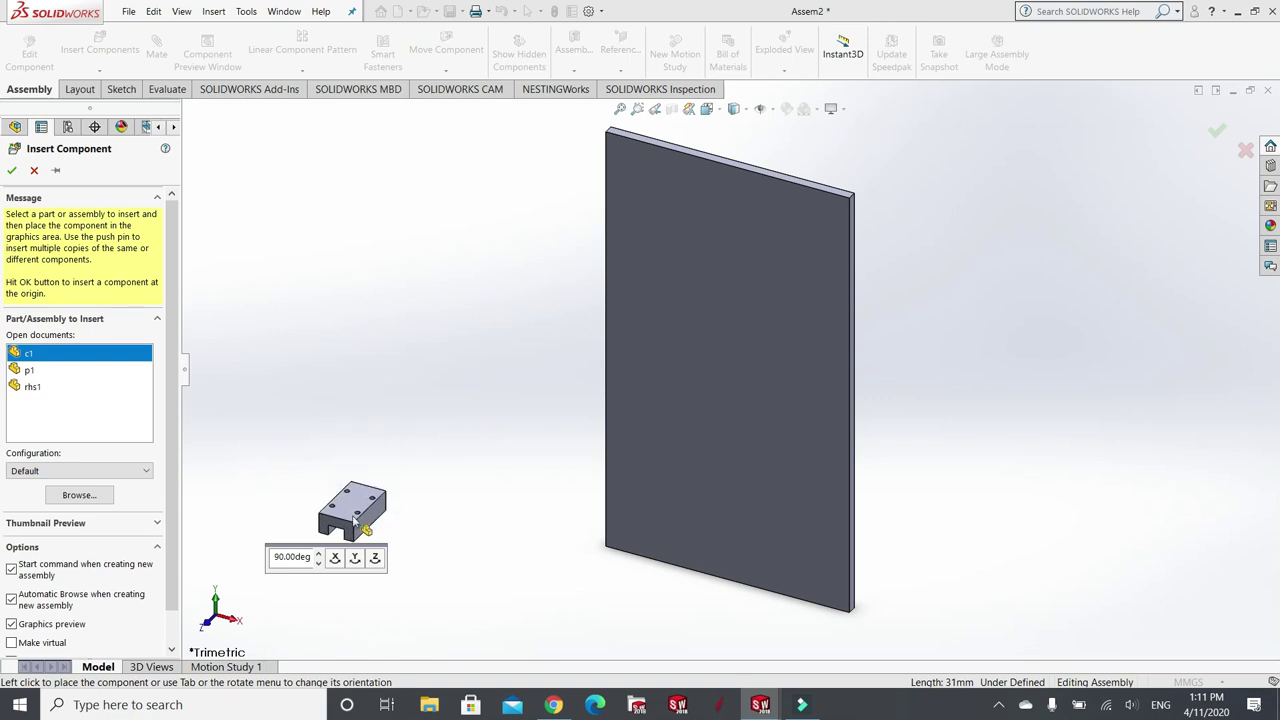
{"action": "left_click", "coordinate": [335, 558]}
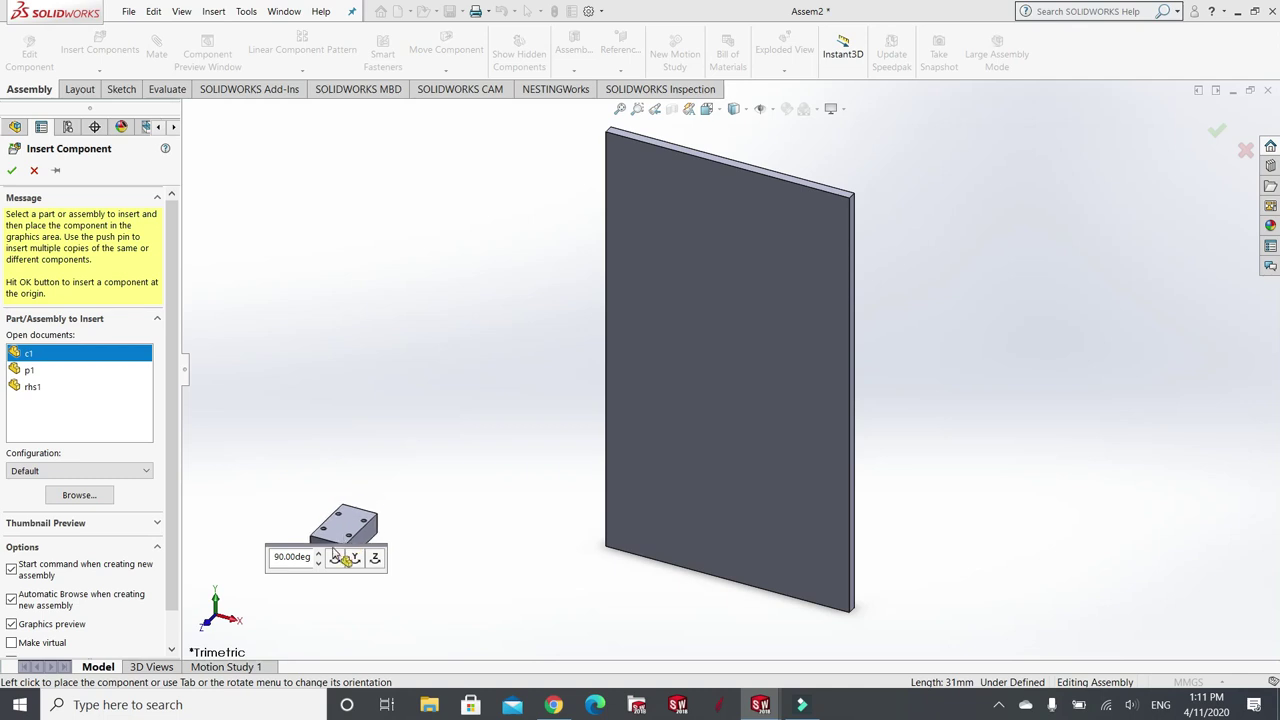
{"action": "left_click", "coordinate": [335, 558]}
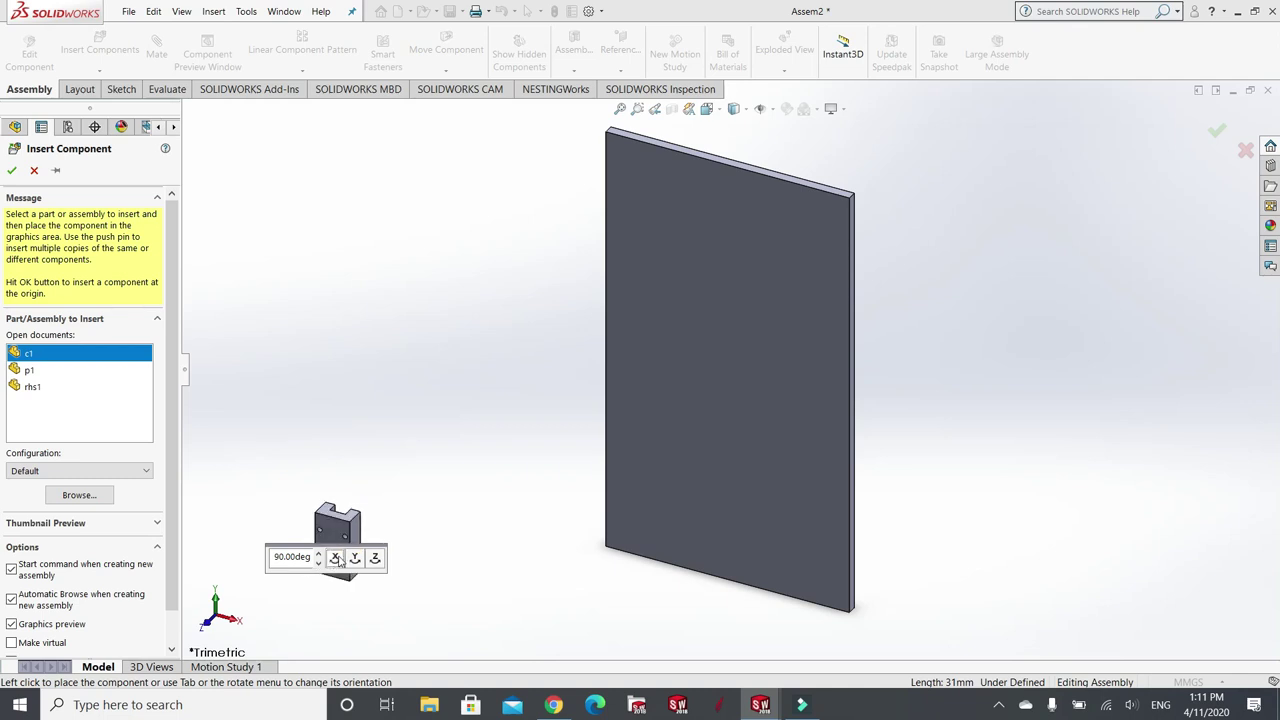
{"action": "left_click", "coordinate": [355, 558]}
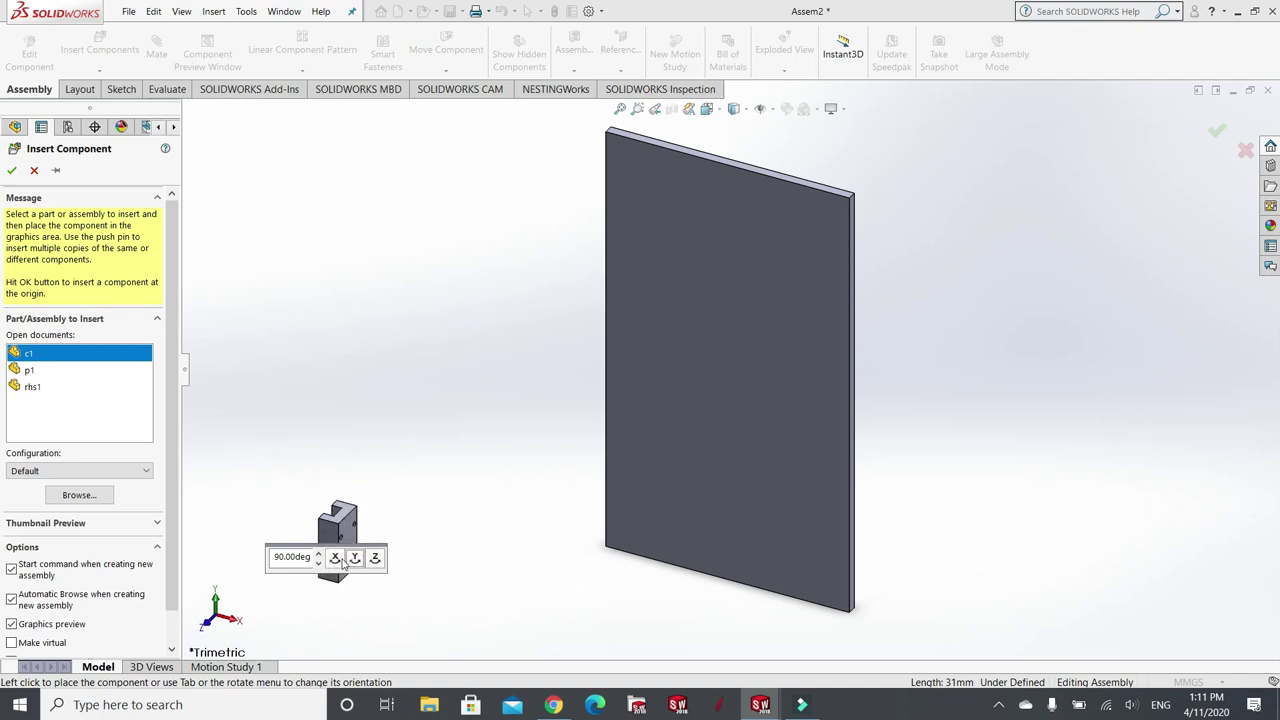
{"action": "left_click", "coordinate": [355, 558]}
{"action": "left_click", "coordinate": [354, 558]}
{"action": "left_click", "coordinate": [354, 558]}
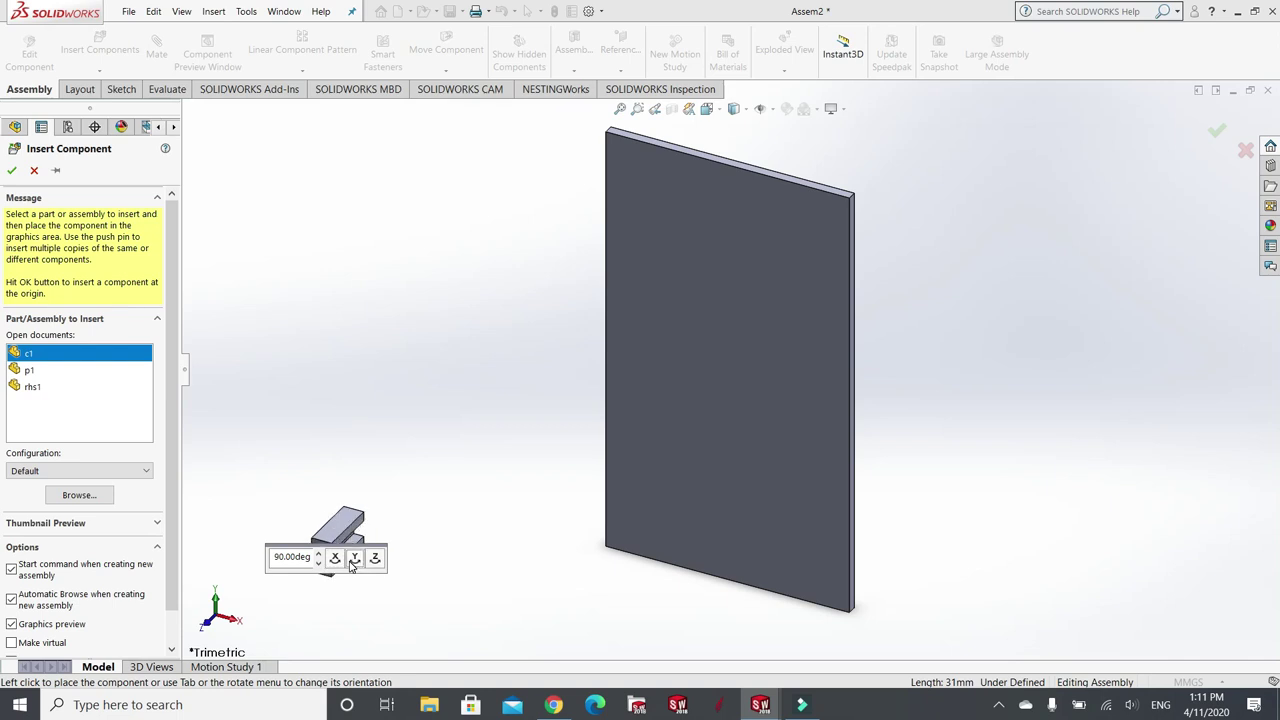
{"action": "left_click", "coordinate": [354, 558]}
{"action": "left_click", "coordinate": [354, 560]}
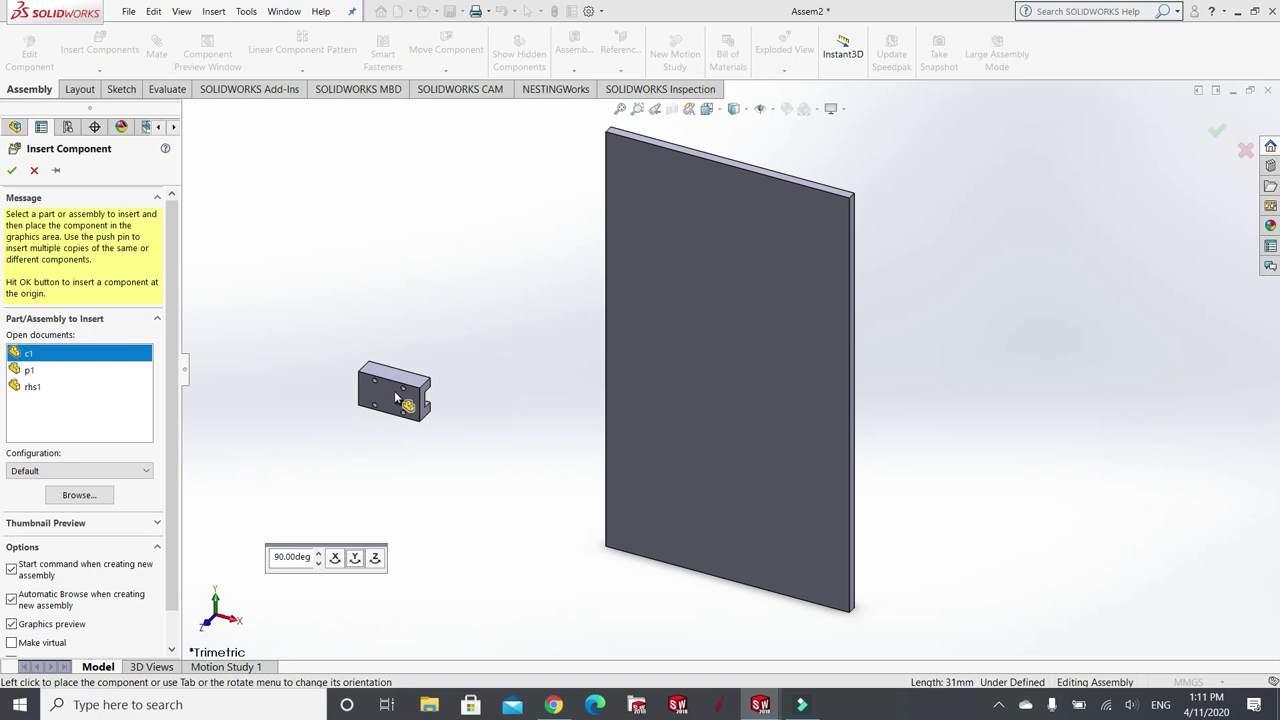
{"action": "left_click", "coordinate": [396, 398]}
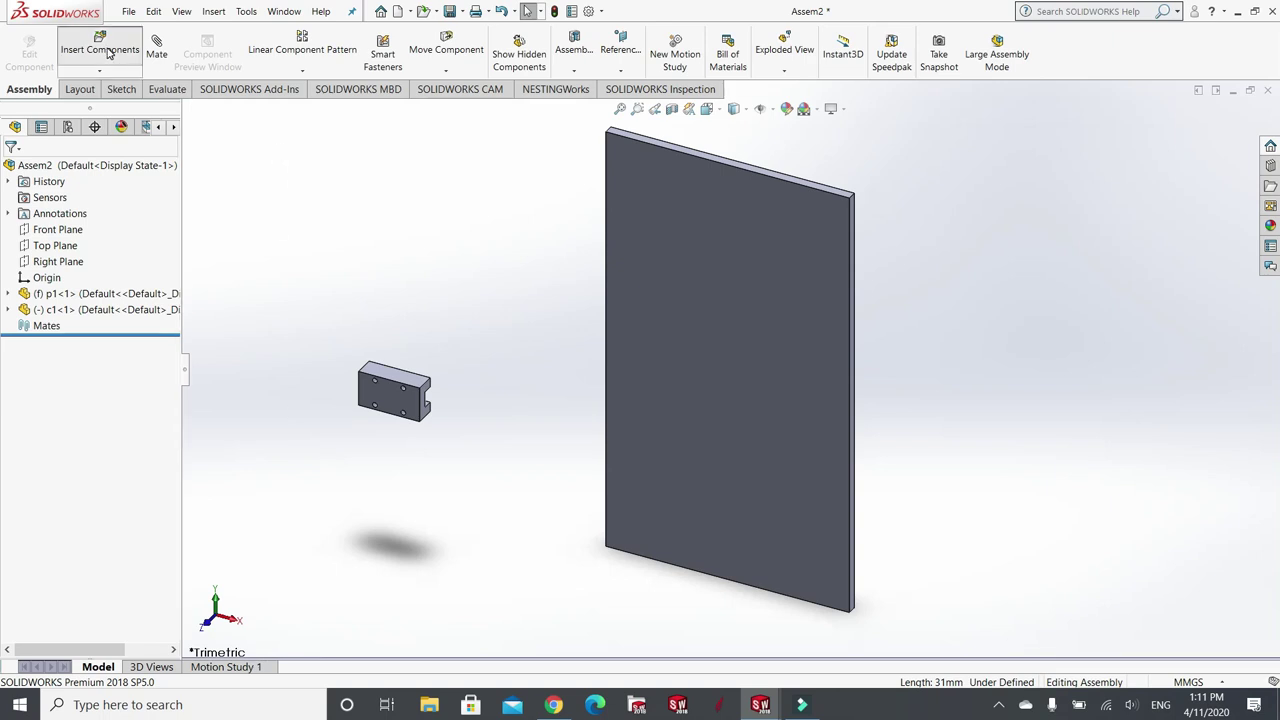
- Insert a second c1 block oriented like the first and place it below the first
{"action": "left_click", "coordinate": [104, 51]}
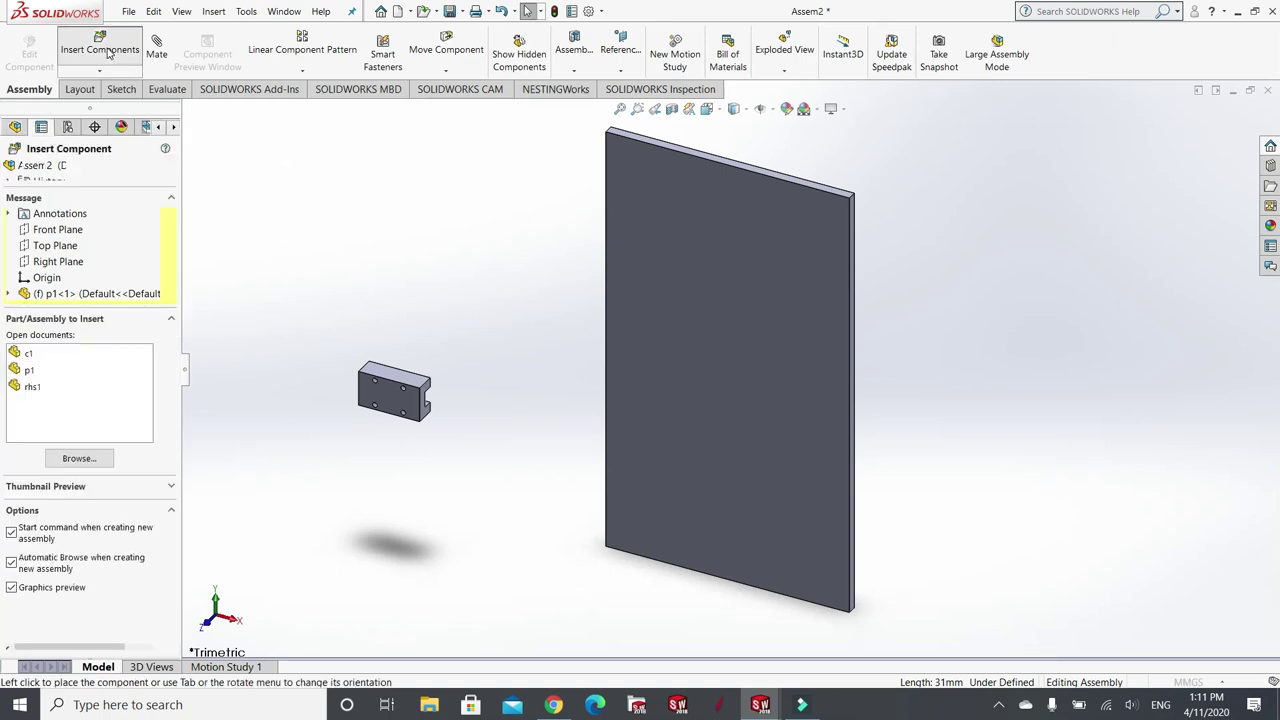
{"action": "left_click", "coordinate": [30, 354]}
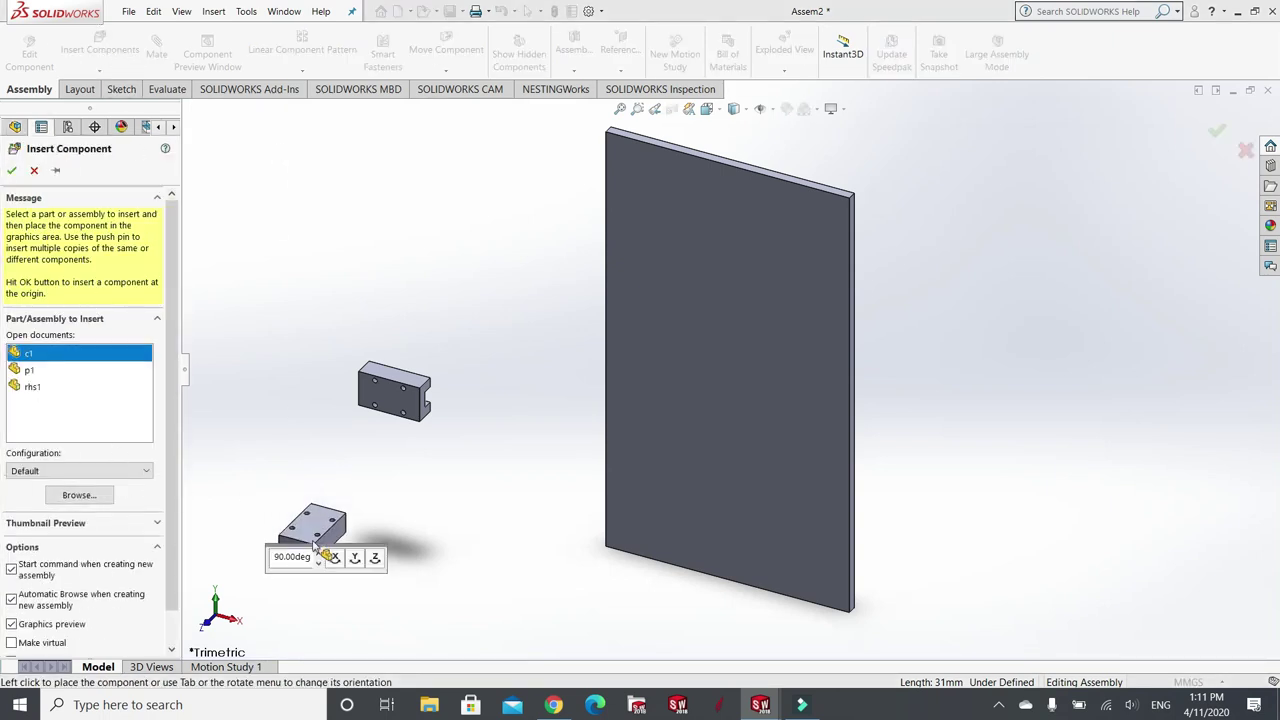
{"action": "left_click", "coordinate": [335, 558]}
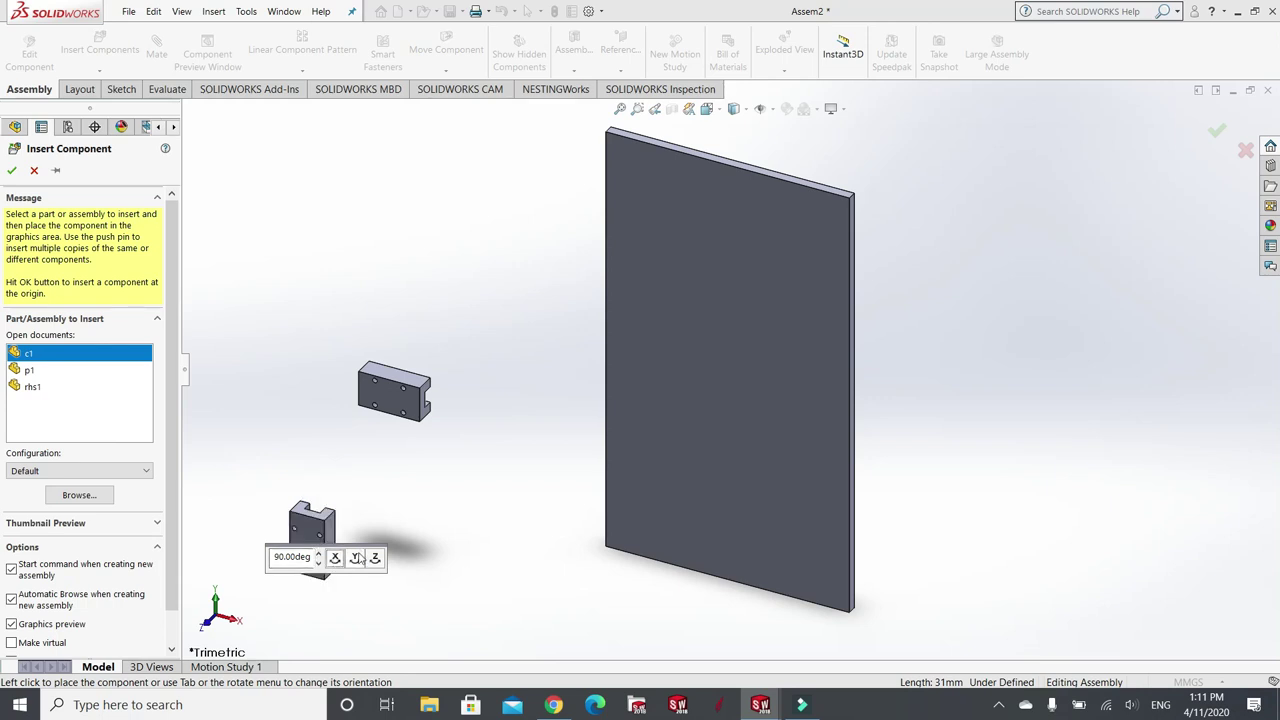
{"action": "left_click", "coordinate": [357, 558]}
{"action": "left_click", "coordinate": [357, 558]}
{"action": "left_click", "coordinate": [355, 560]}
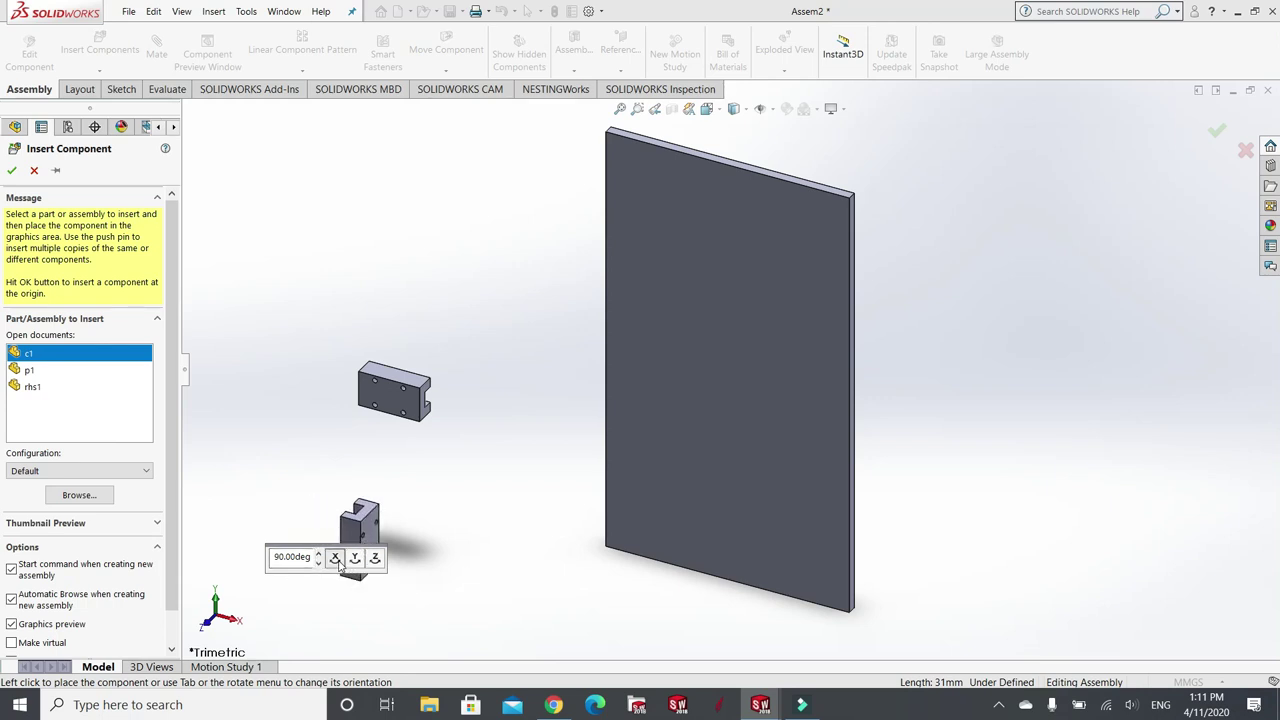
{"action": "left_click", "coordinate": [354, 562]}
{"action": "left_click", "coordinate": [353, 561]}
{"action": "left_click", "coordinate": [355, 560]}
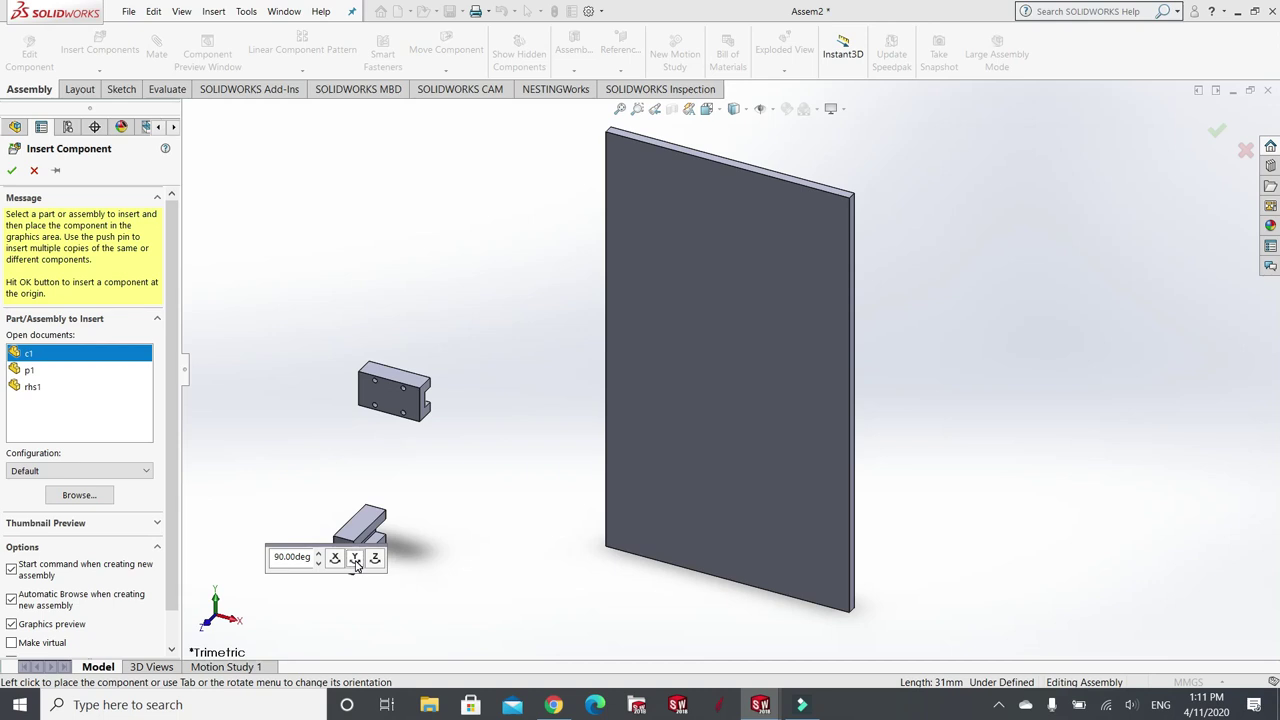
{"action": "left_click", "coordinate": [356, 562]}
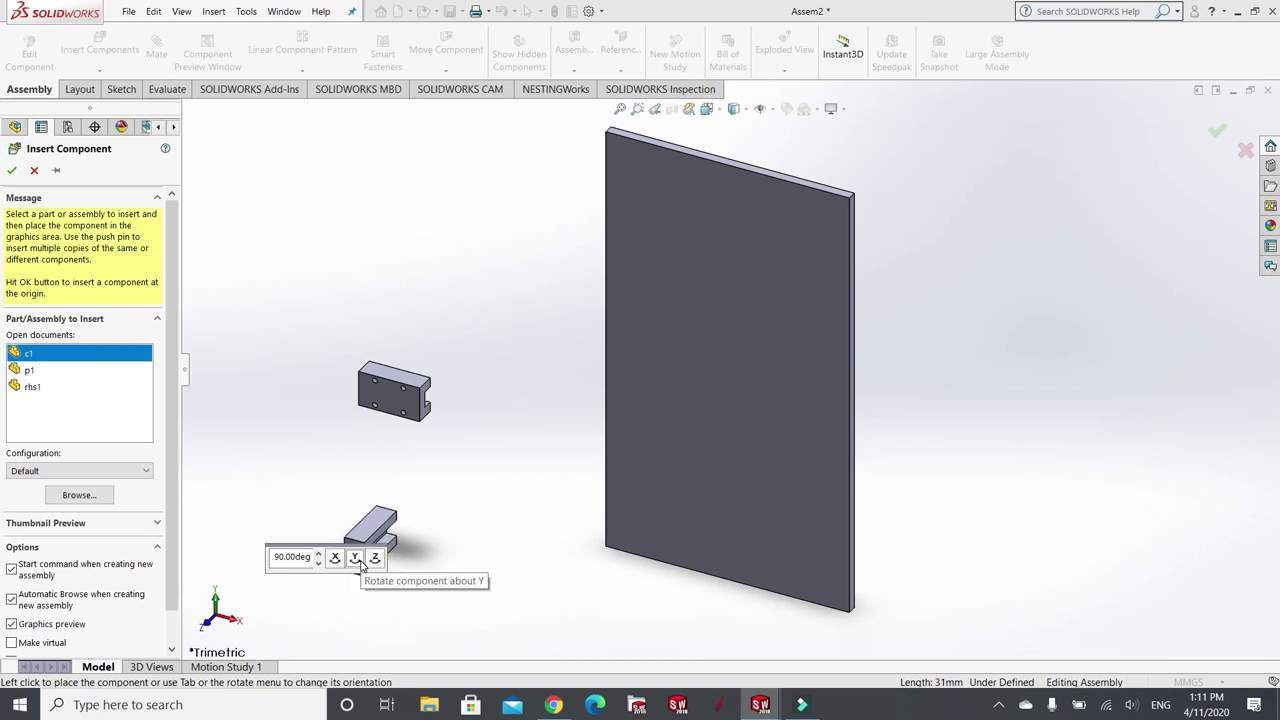
{"action": "left_click", "coordinate": [360, 562]}
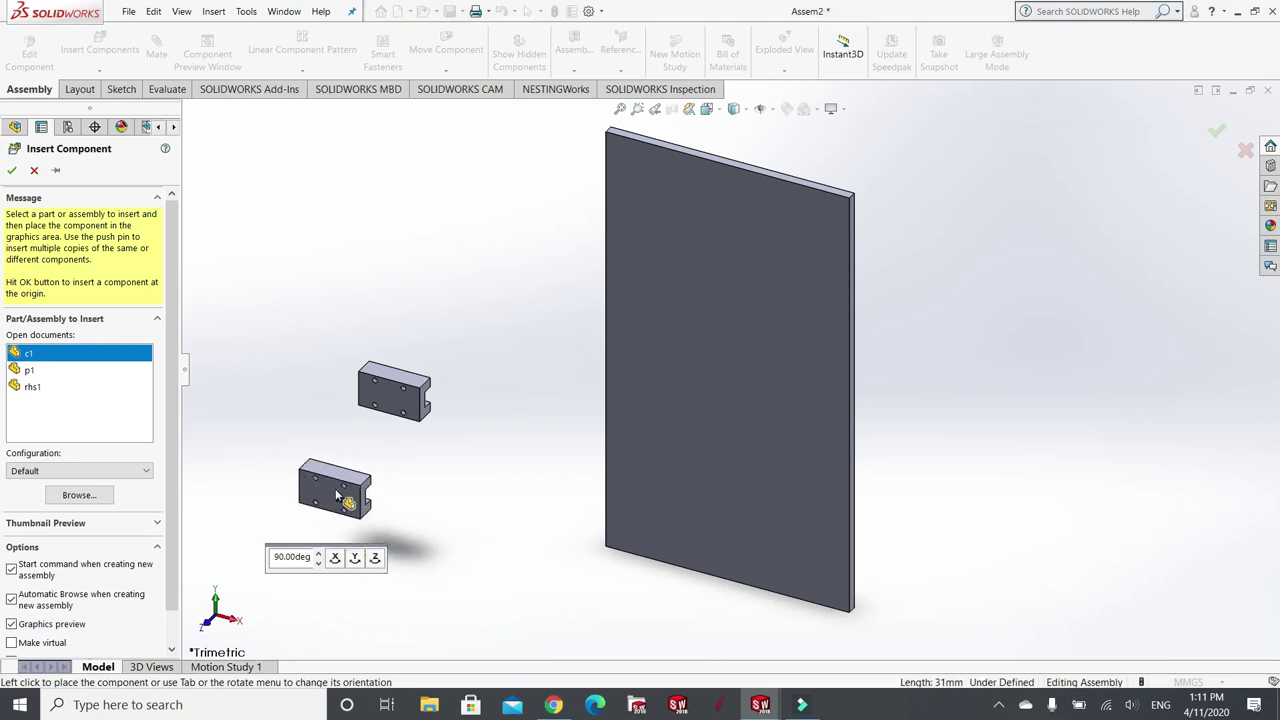
{"action": "left_click", "coordinate": [340, 497]}
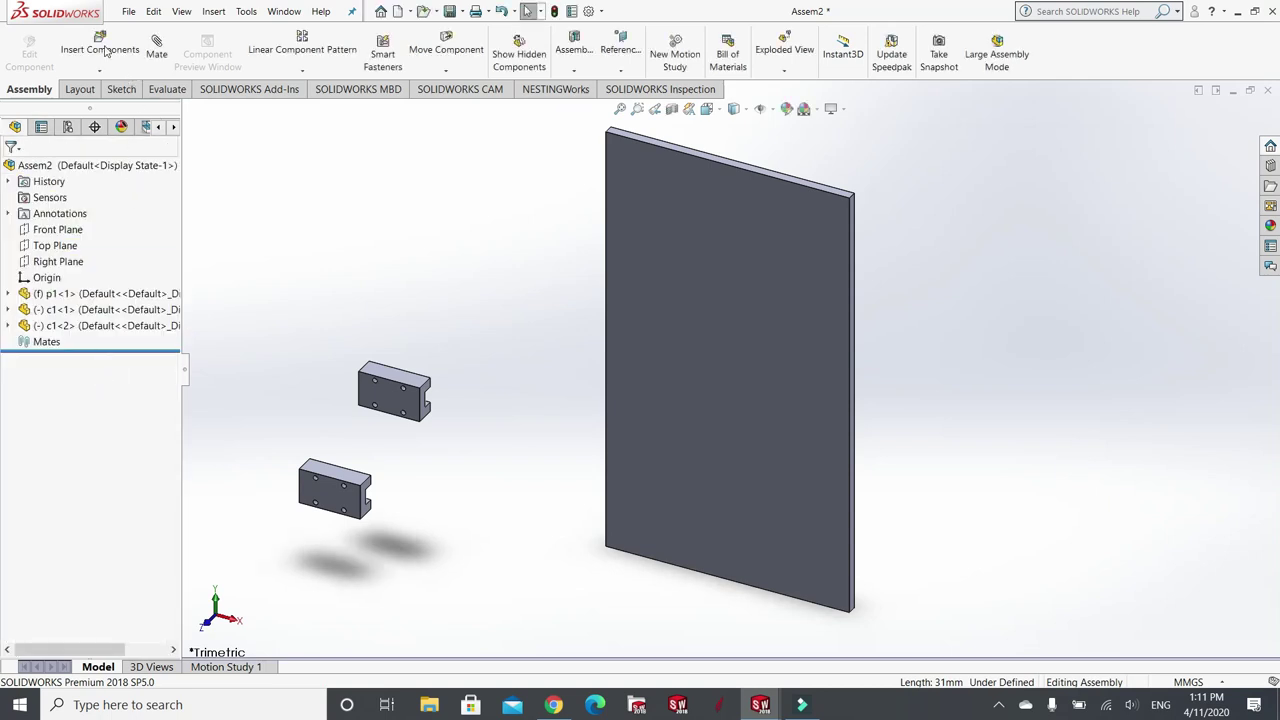
- Insert third and fourth c1 blocks, matching orientation, beside the second and first blocks
{"action": "left_click", "coordinate": [100, 47]}
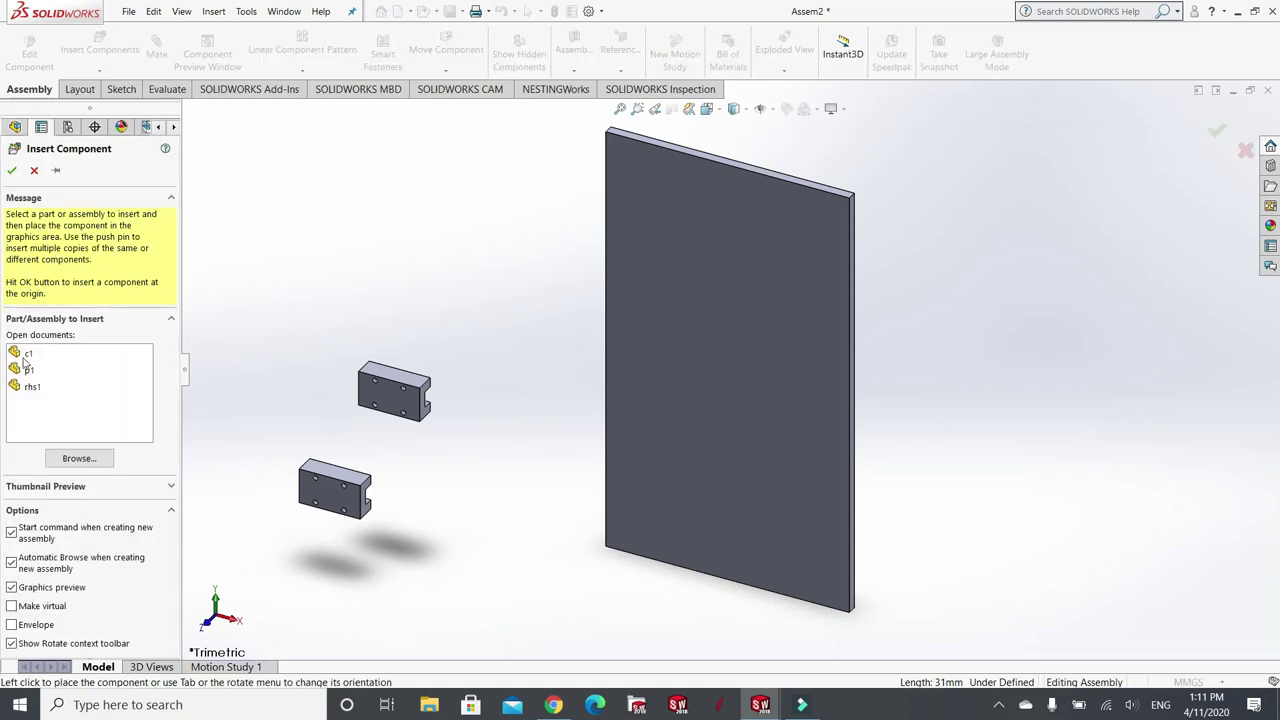
{"action": "left_click", "coordinate": [28, 354]}
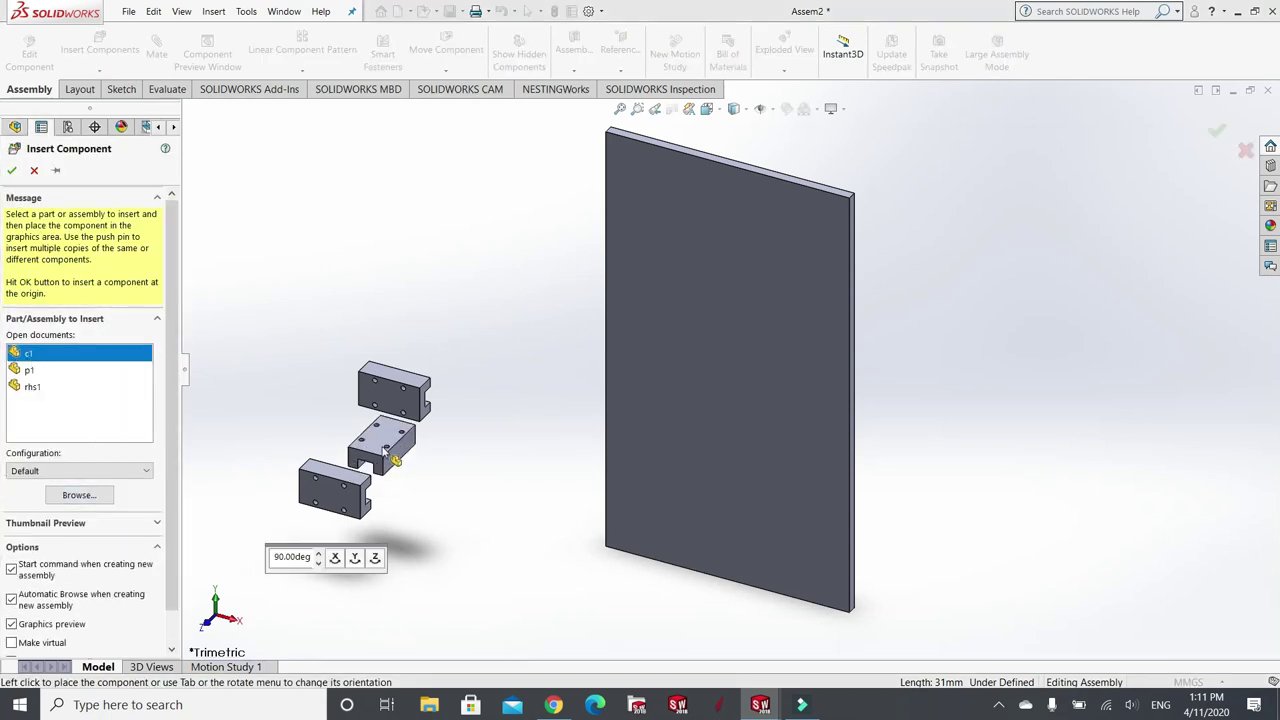
{"action": "left_click", "coordinate": [358, 557]}
{"action": "left_click", "coordinate": [337, 558]}
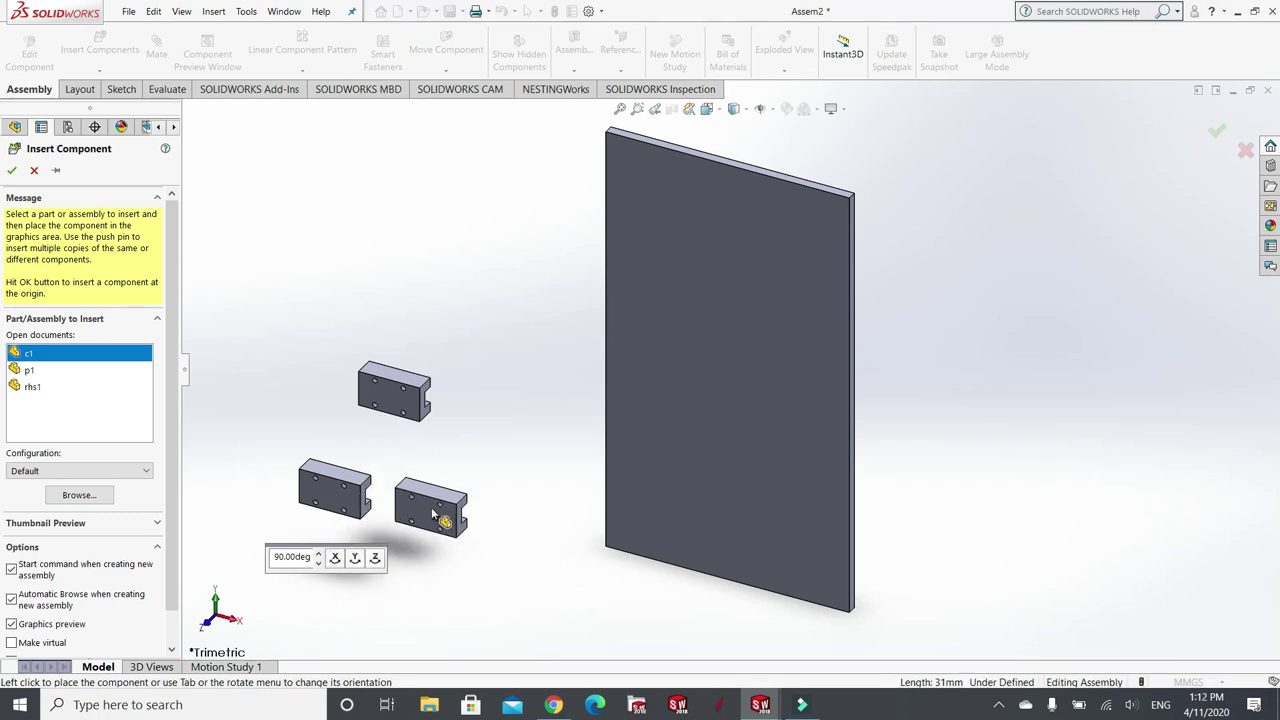
{"action": "left_click", "coordinate": [433, 514]}
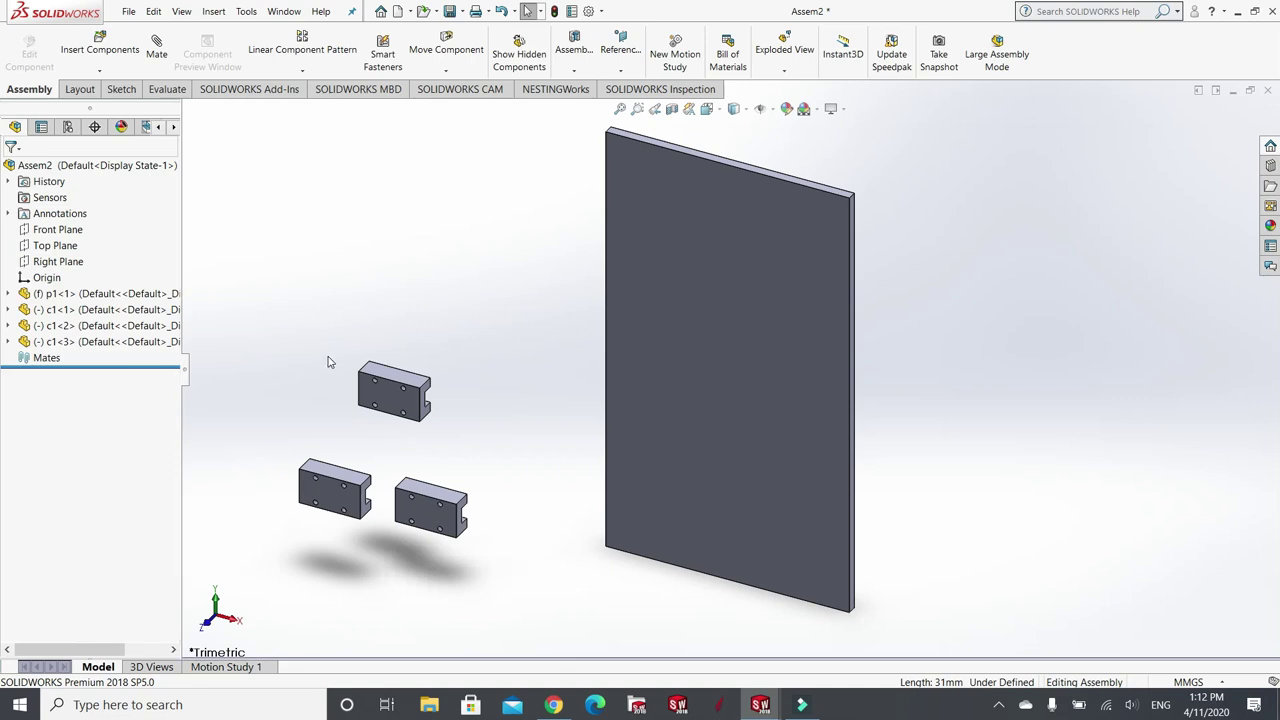
{"action": "left_click", "coordinate": [100, 45]}
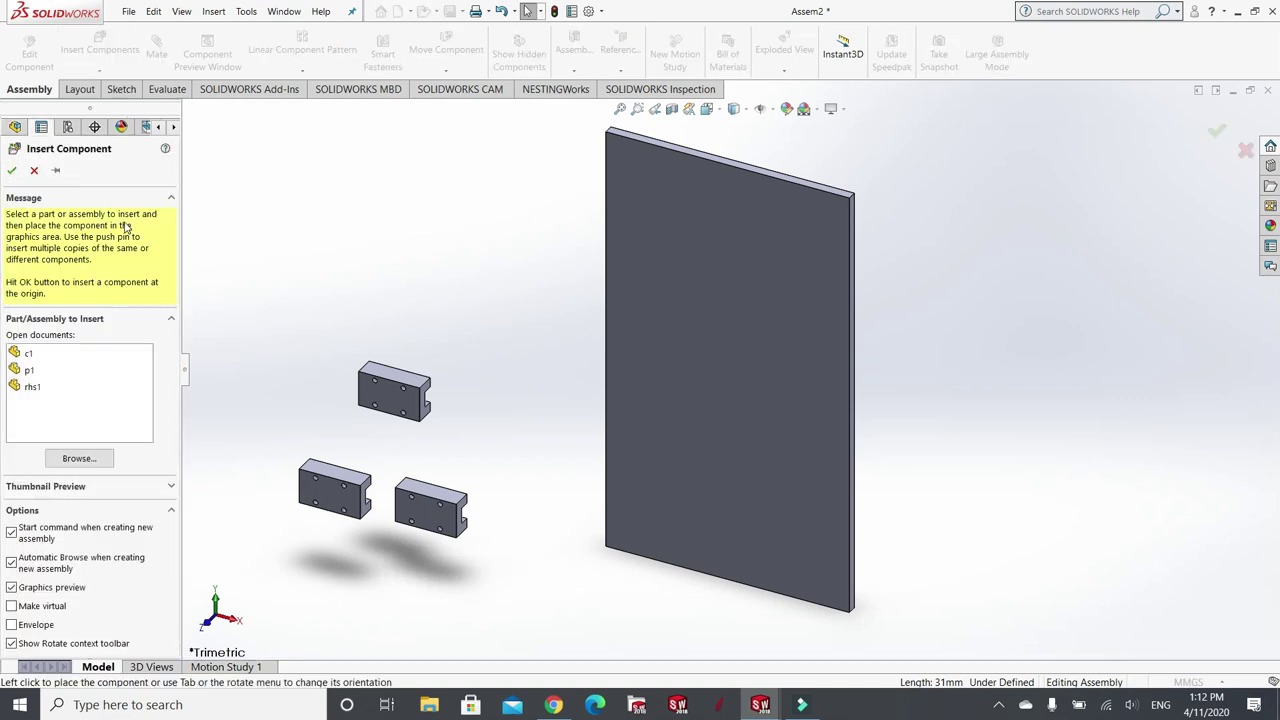
{"action": "left_click", "coordinate": [38, 354]}
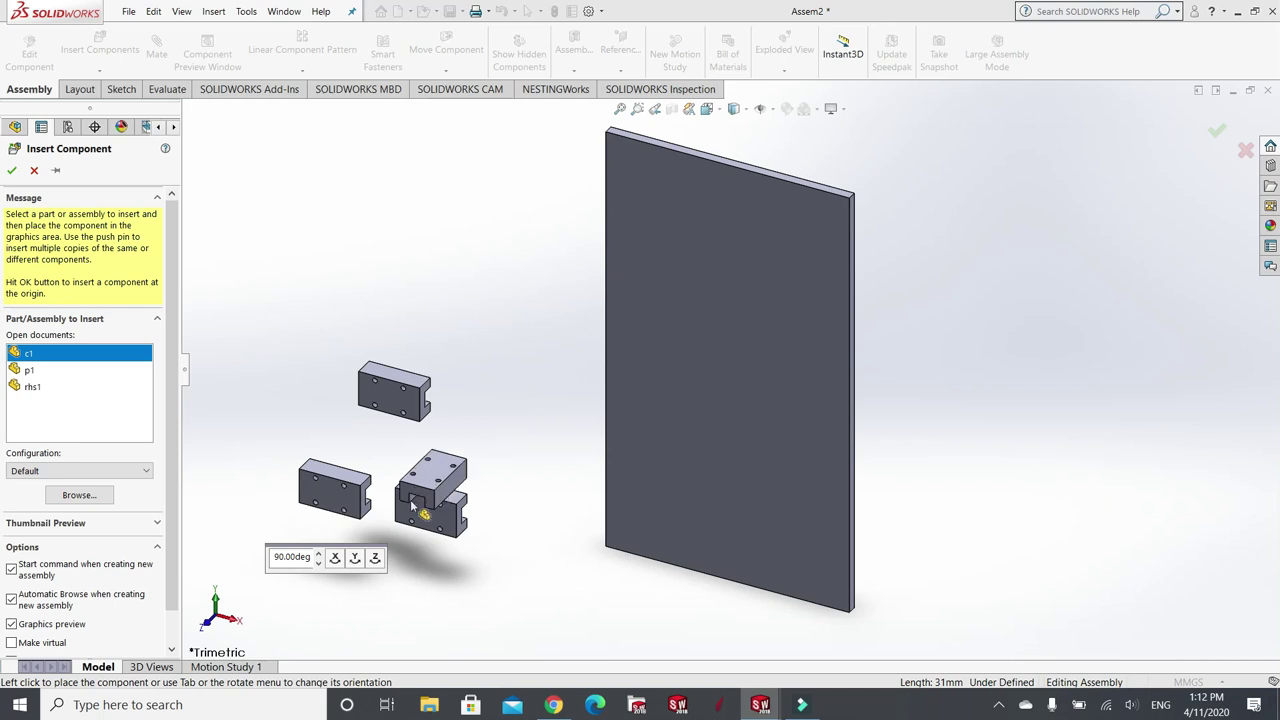
{"action": "left_click", "coordinate": [350, 558]}
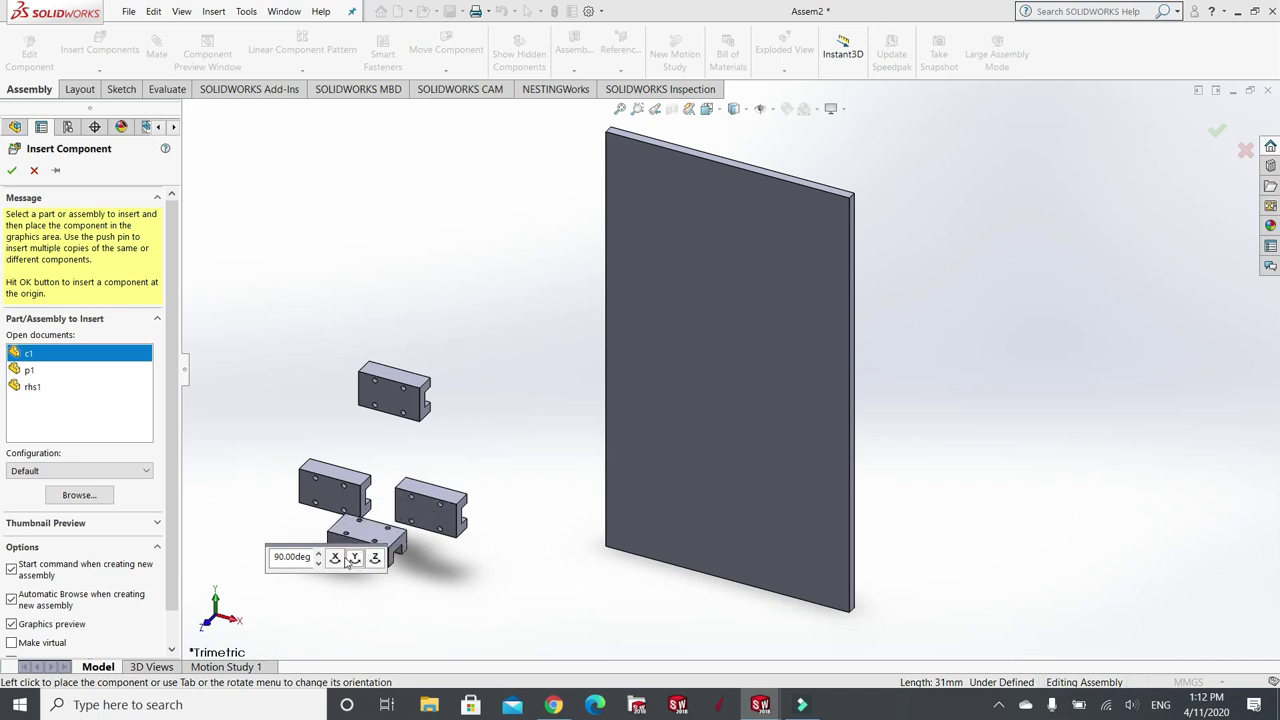
{"action": "left_click", "coordinate": [349, 560]}
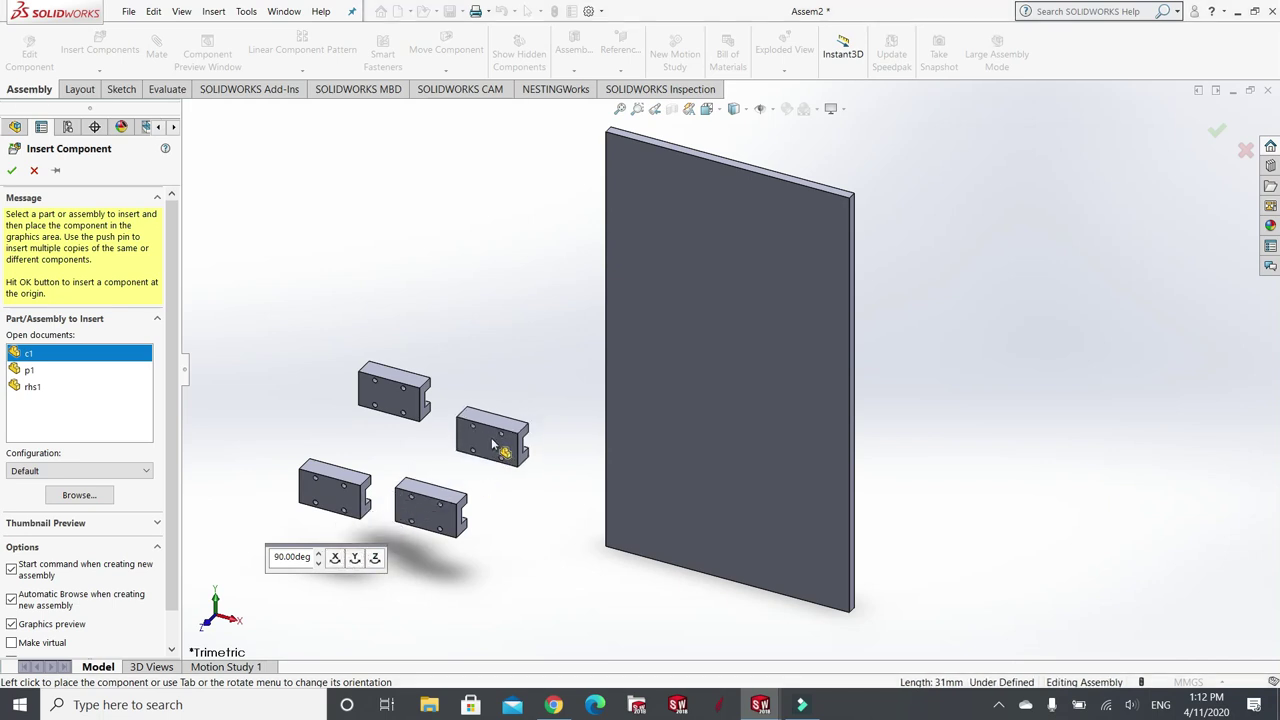
{"action": "left_click", "coordinate": [492, 444]}
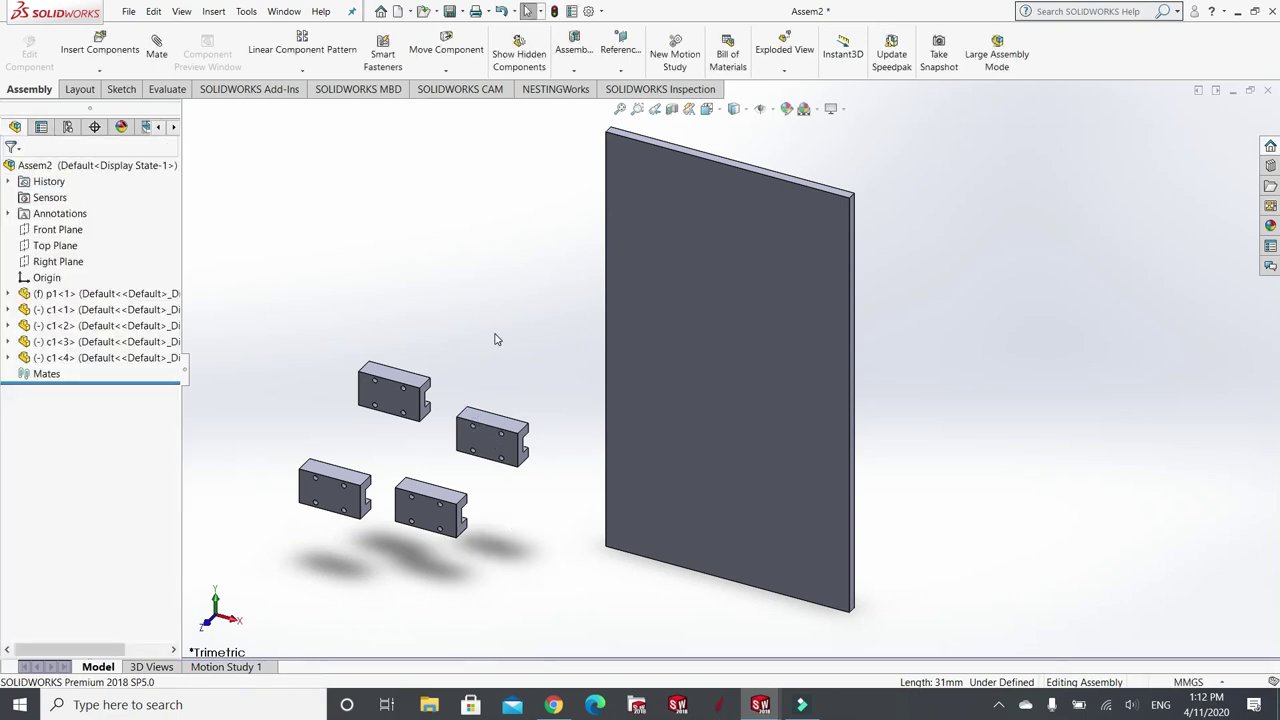
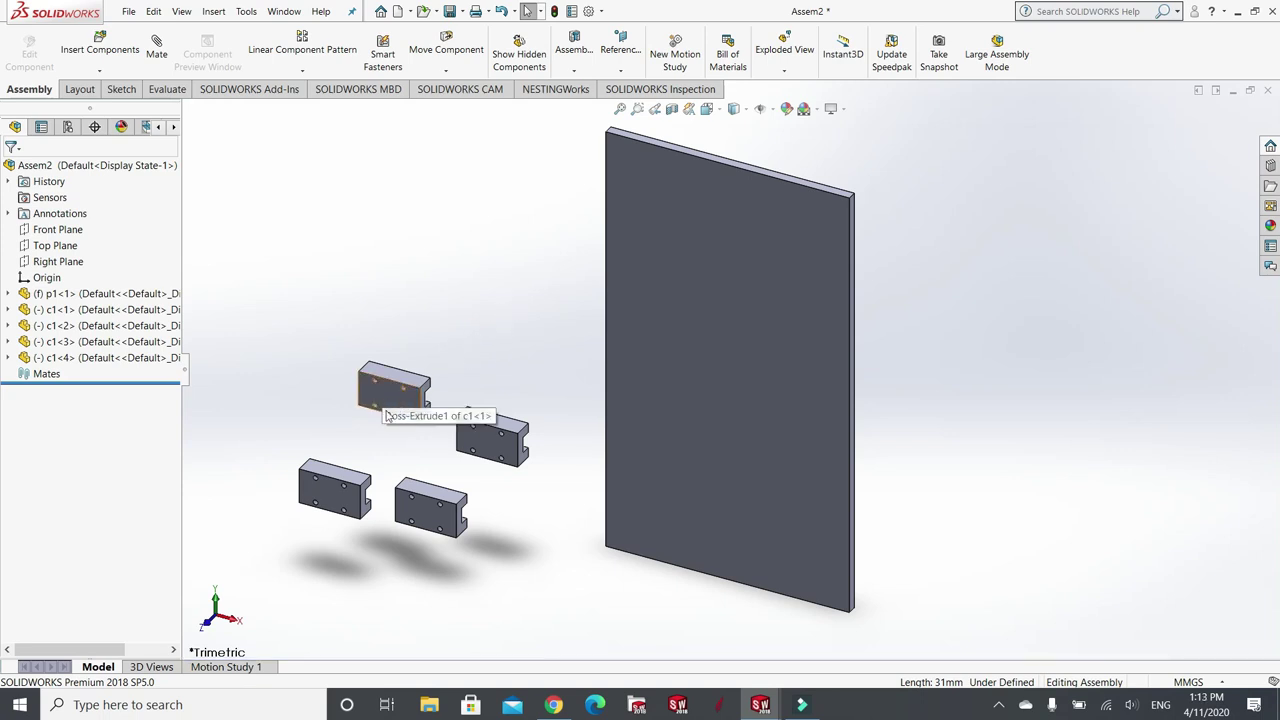
- Zoom in on the clips and select the holed front face of clip c1<1>
{"action": "scroll", "coordinate": [430, 440], "scroll_direction": "down", "scroll_amount": 3}
{"action": "scroll", "coordinate": [432, 446], "scroll_direction": "down", "scroll_amount": 4}
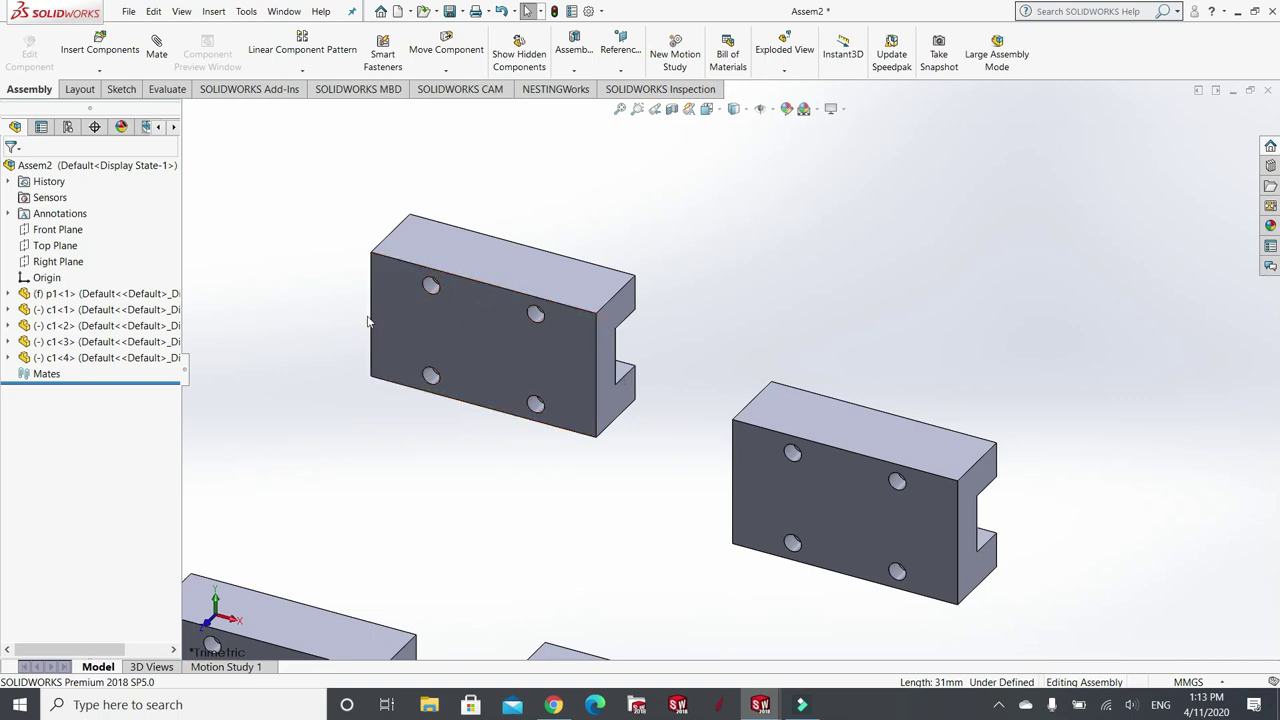
{"action": "left_click", "coordinate": [487, 375]}
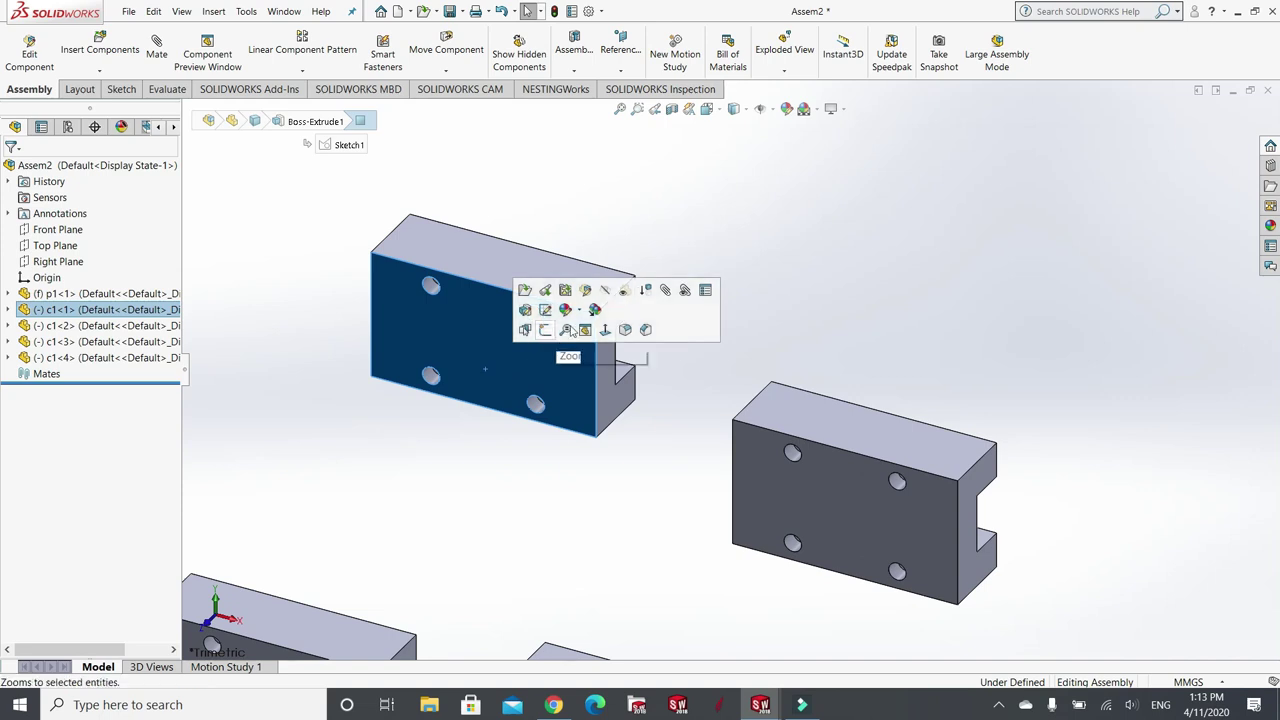
- From the Back view, mate c1<1>'s holed face coincident with the plate's large face
{"action": "left_click", "coordinate": [666, 291]}
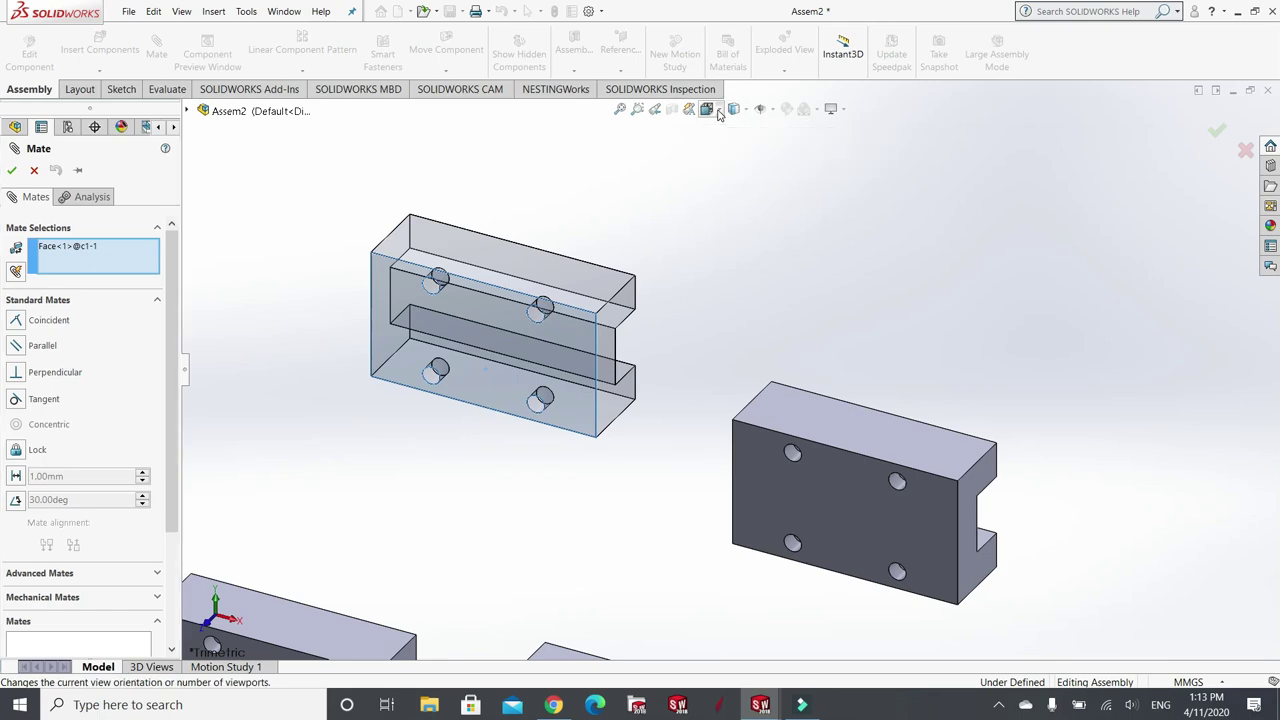
{"action": "left_click", "coordinate": [717, 113]}
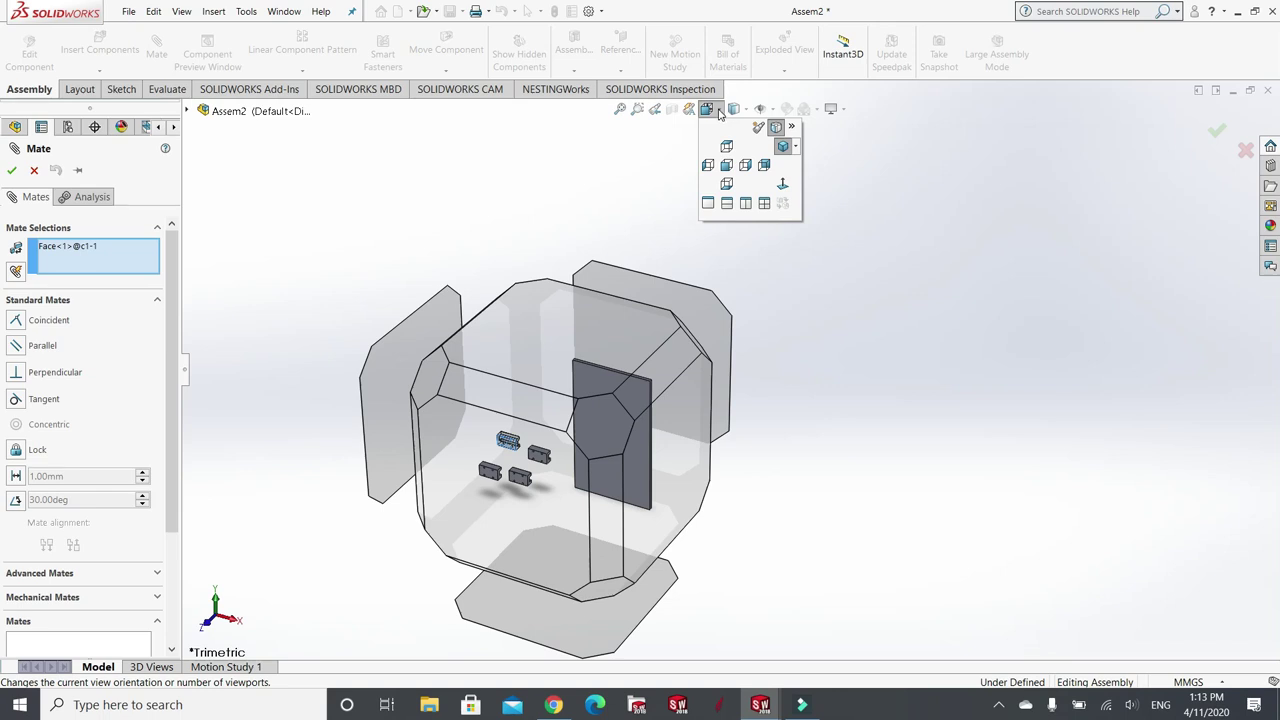
{"action": "left_click", "coordinate": [765, 167]}
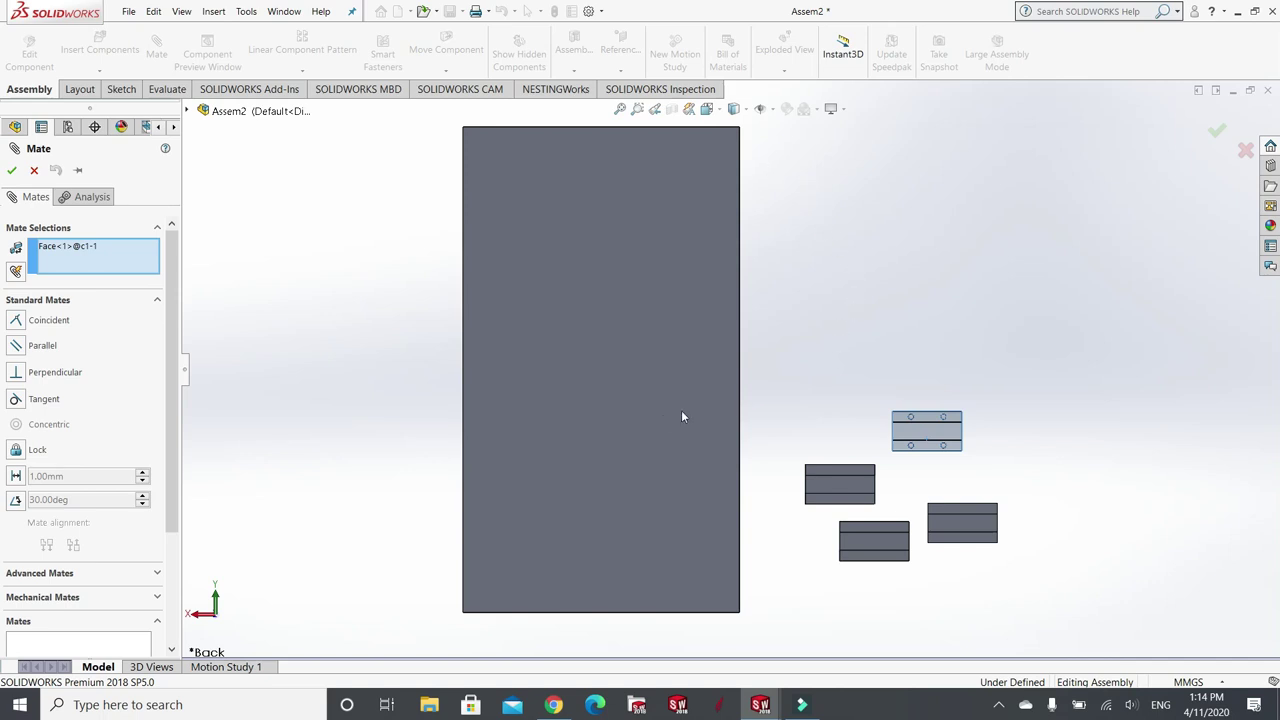
{"action": "left_click", "coordinate": [584, 390]}
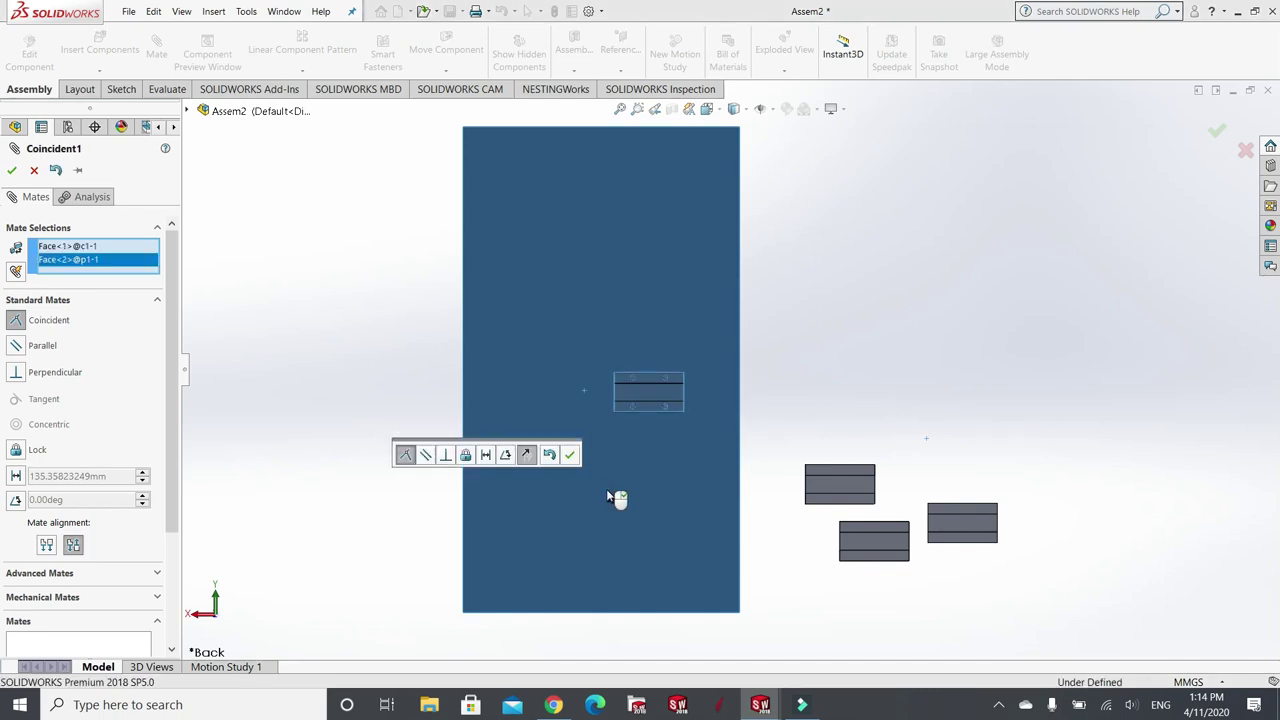
{"action": "left_click", "coordinate": [571, 458]}
{"action": "key", "text": "Escape"}
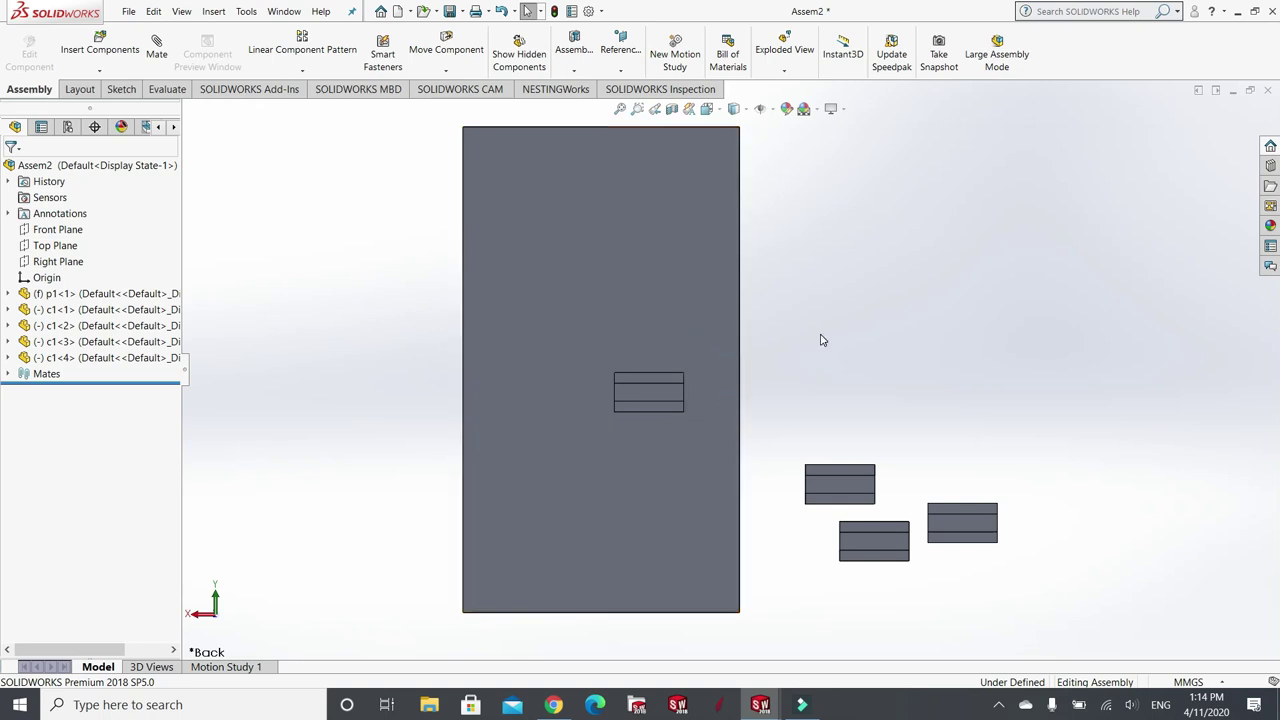
- Switch to isometric view and select the upper clip's vertical side edge
{"action": "left_click", "coordinate": [706, 108]}
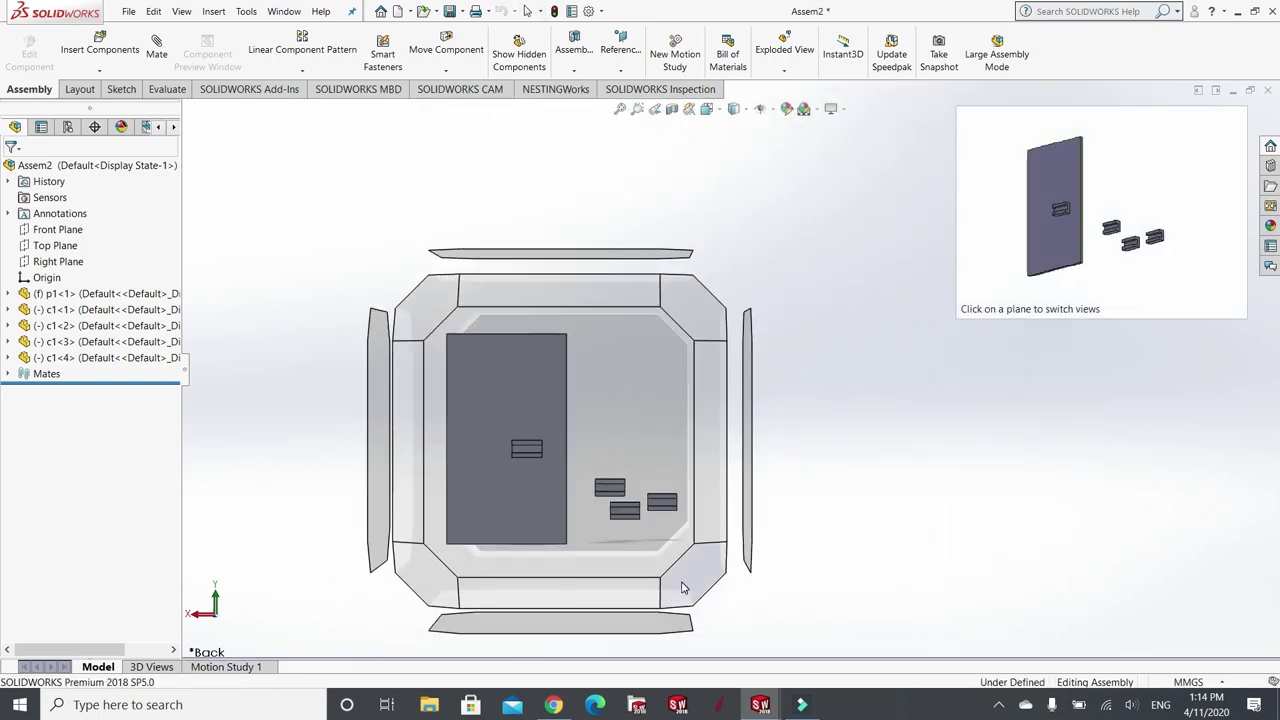
{"action": "key", "text": "Tab"}
{"action": "key", "text": "ctrl+7"}
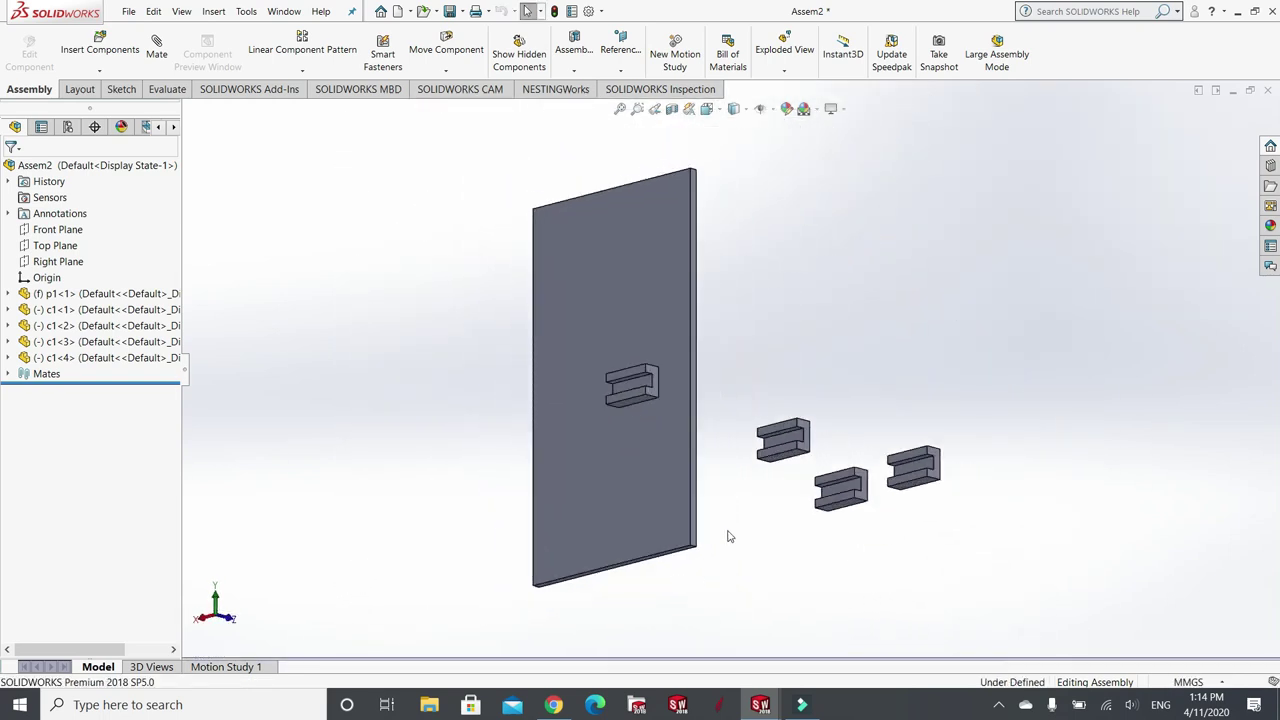
{"action": "middle_click_drag", "start_coordinate": [686, 437], "coordinate": [682, 447]}
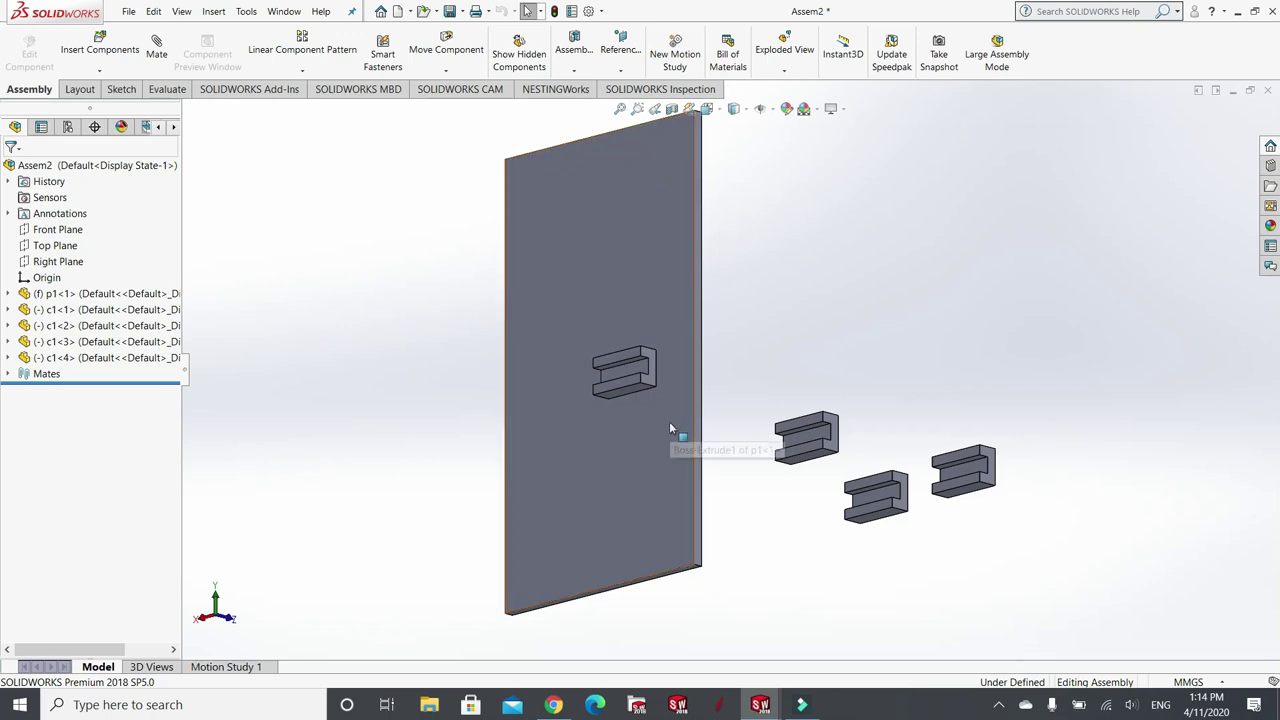
{"action": "scroll", "coordinate": [674, 416], "scroll_direction": "down", "scroll_amount": 3}
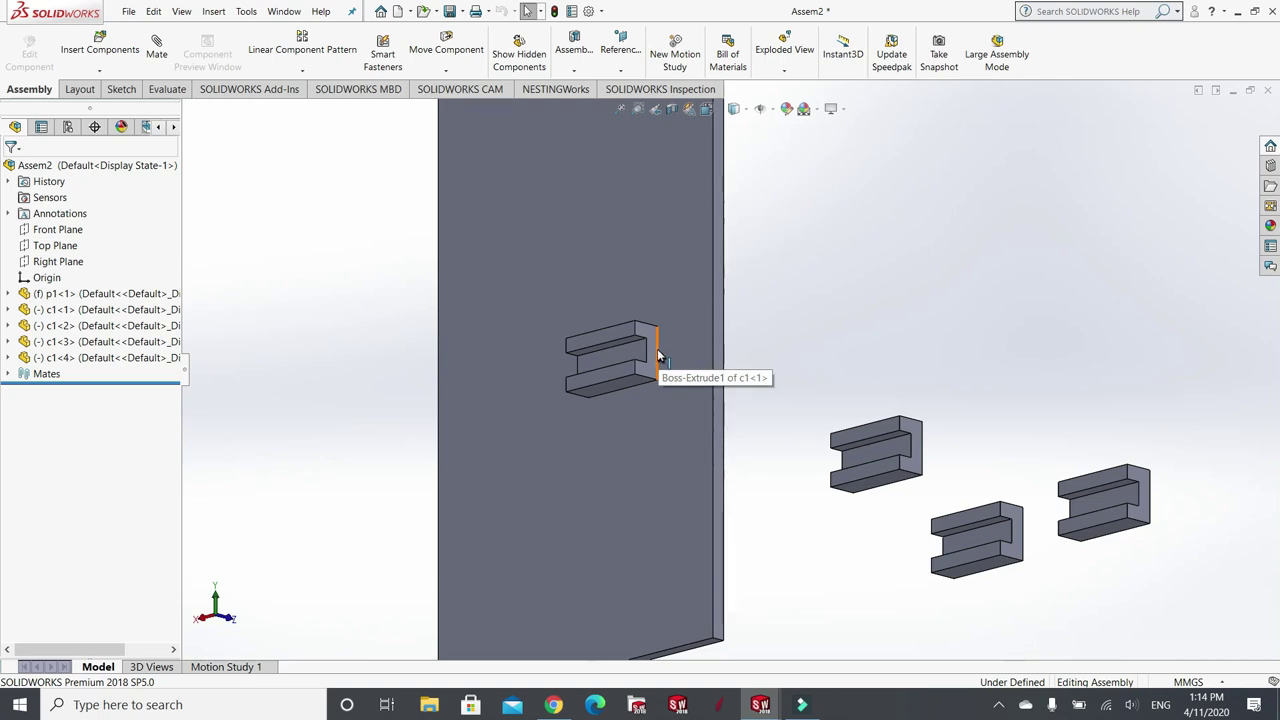
{"action": "left_click", "coordinate": [658, 355]}
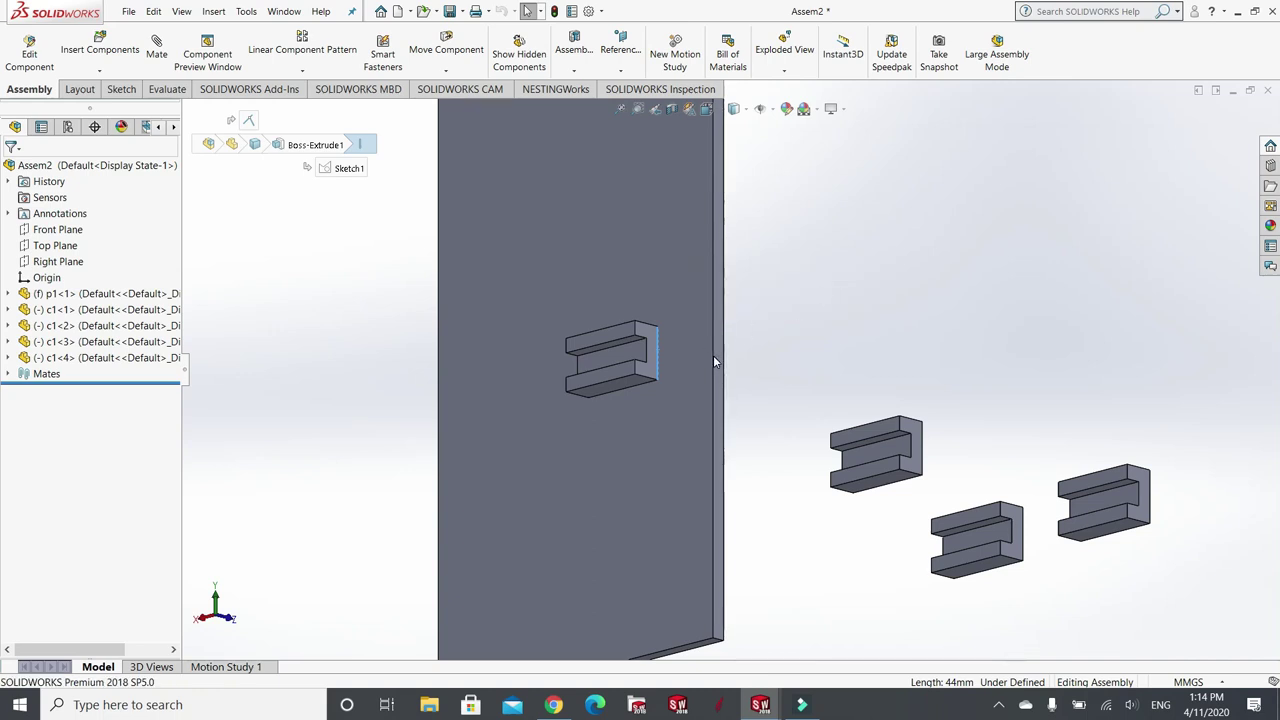
- Add a 5 mm distance mate from that edge to the plate's vertical side edge
{"action": "key", "text": "m"}
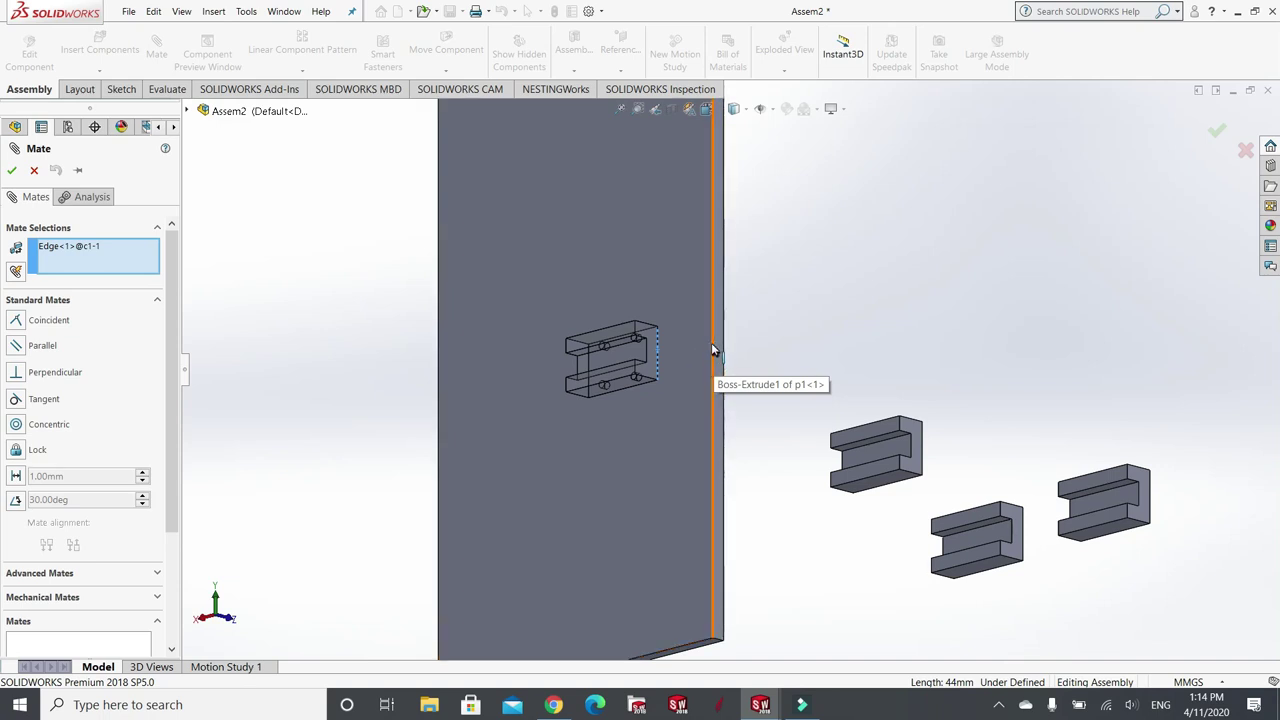
{"action": "left_click", "coordinate": [711, 342]}
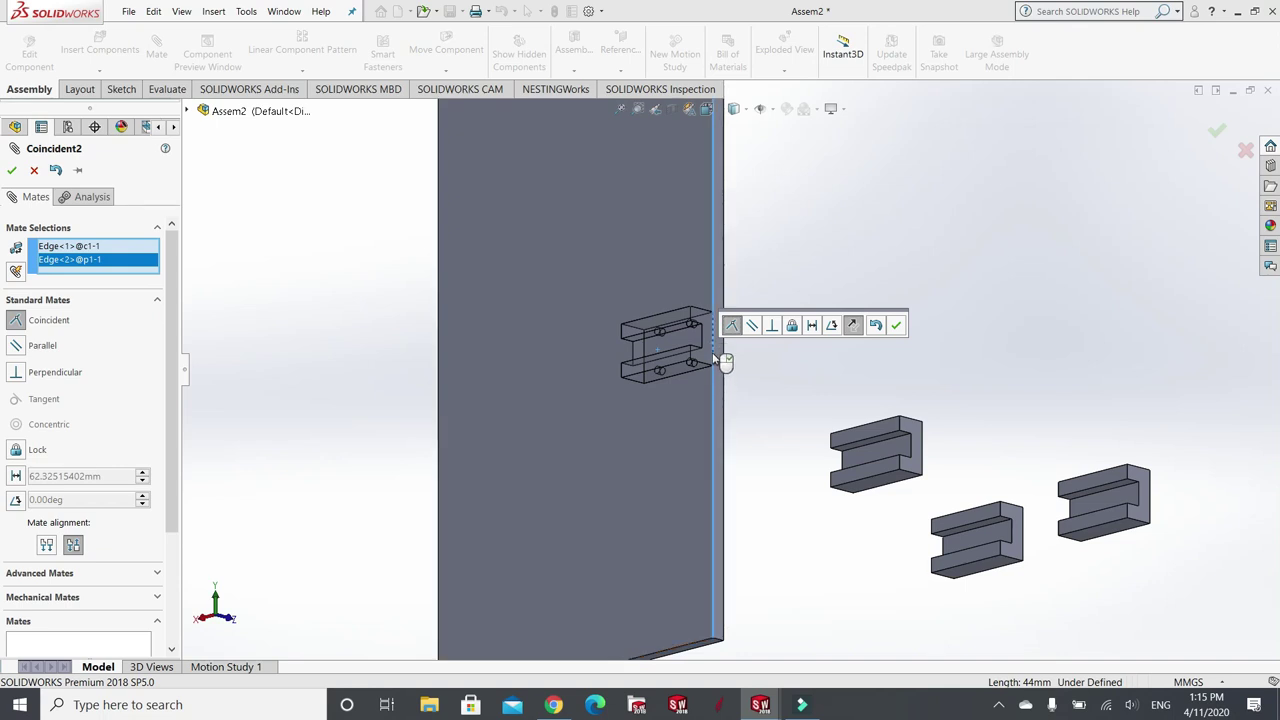
{"action": "left_click", "coordinate": [813, 326]}
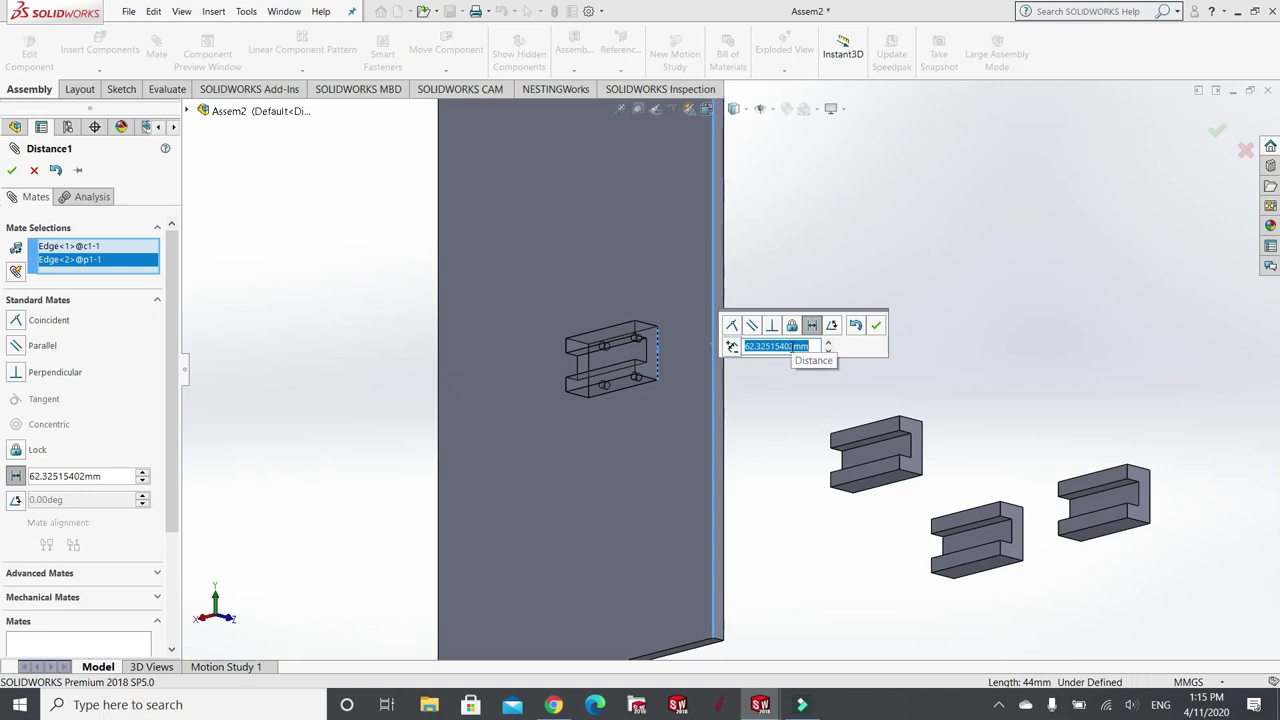
{"action": "type", "text": "5.0"}
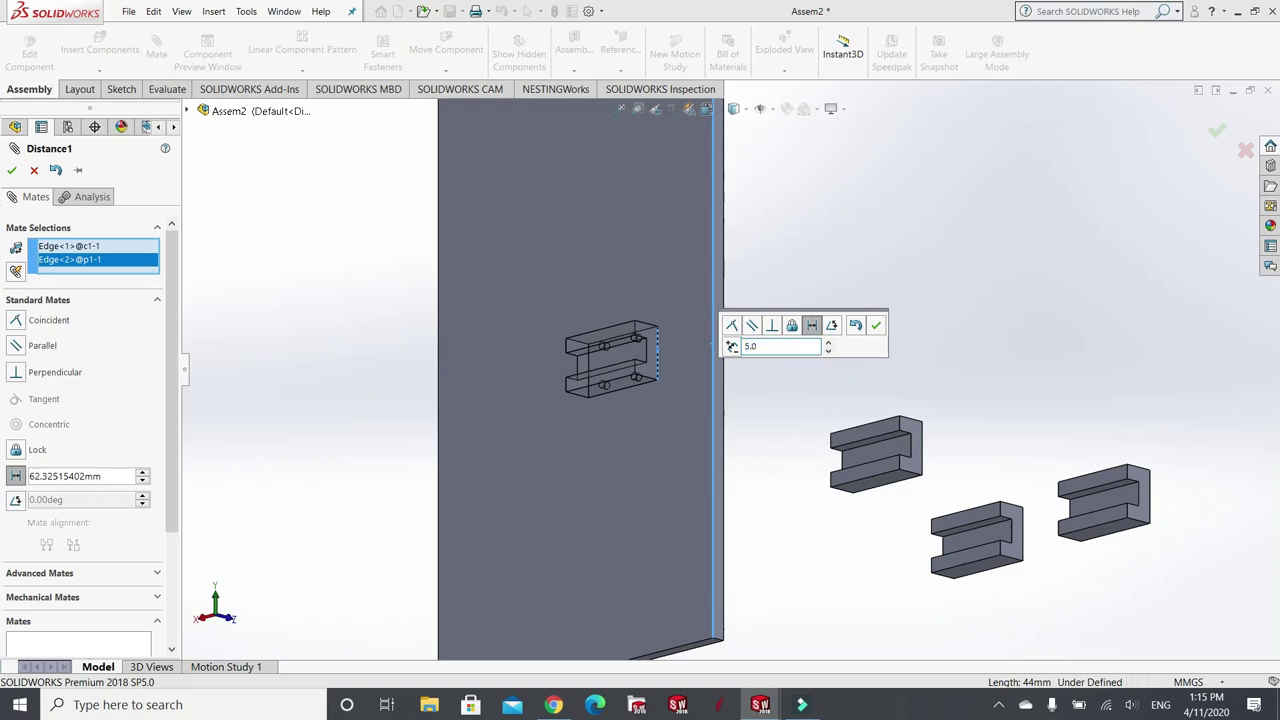
{"action": "key", "text": "Return"}
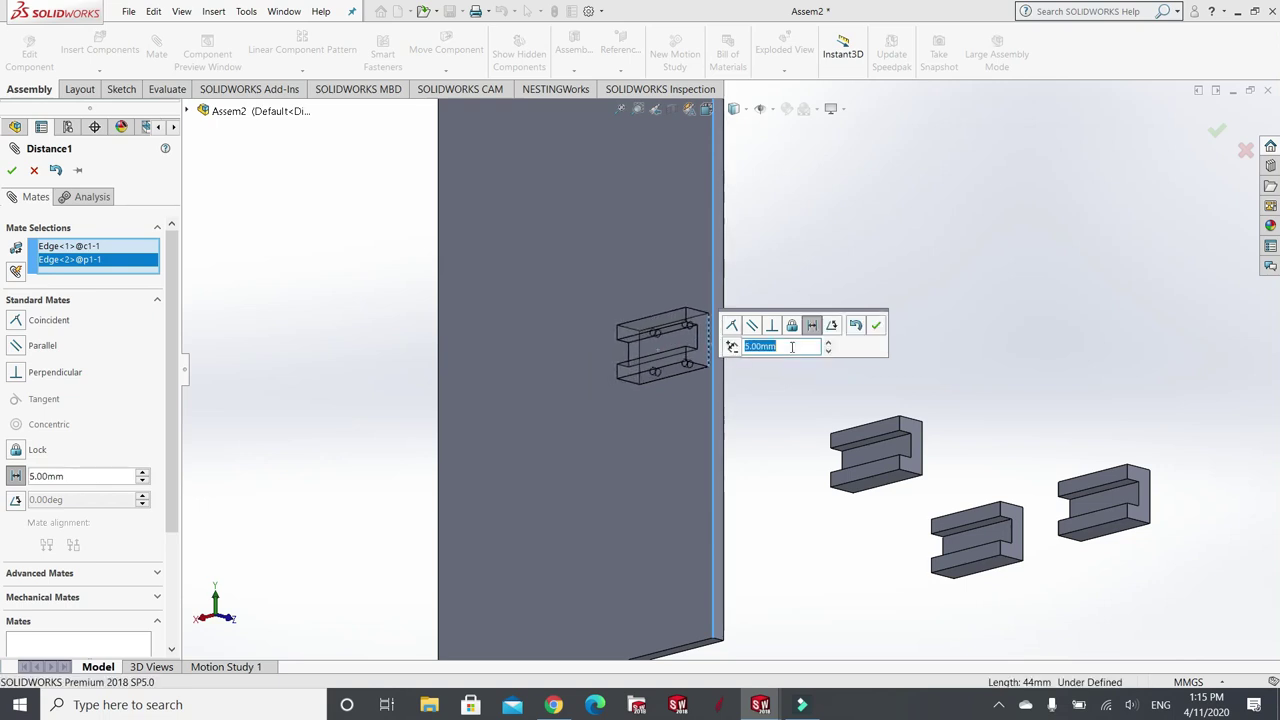
{"action": "left_click", "coordinate": [876, 325]}
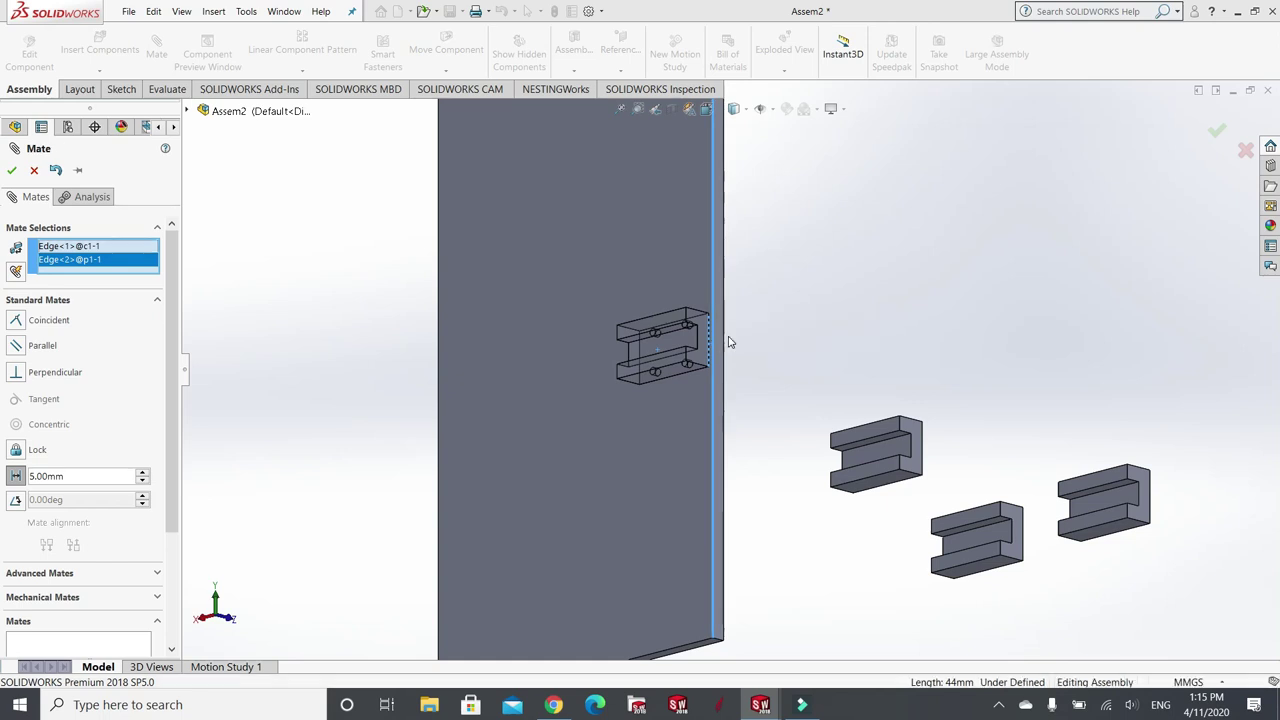
{"action": "key", "text": "Escape"}
{"action": "scroll", "coordinate": [712, 341], "scroll_direction": "down", "scroll_amount": 3}
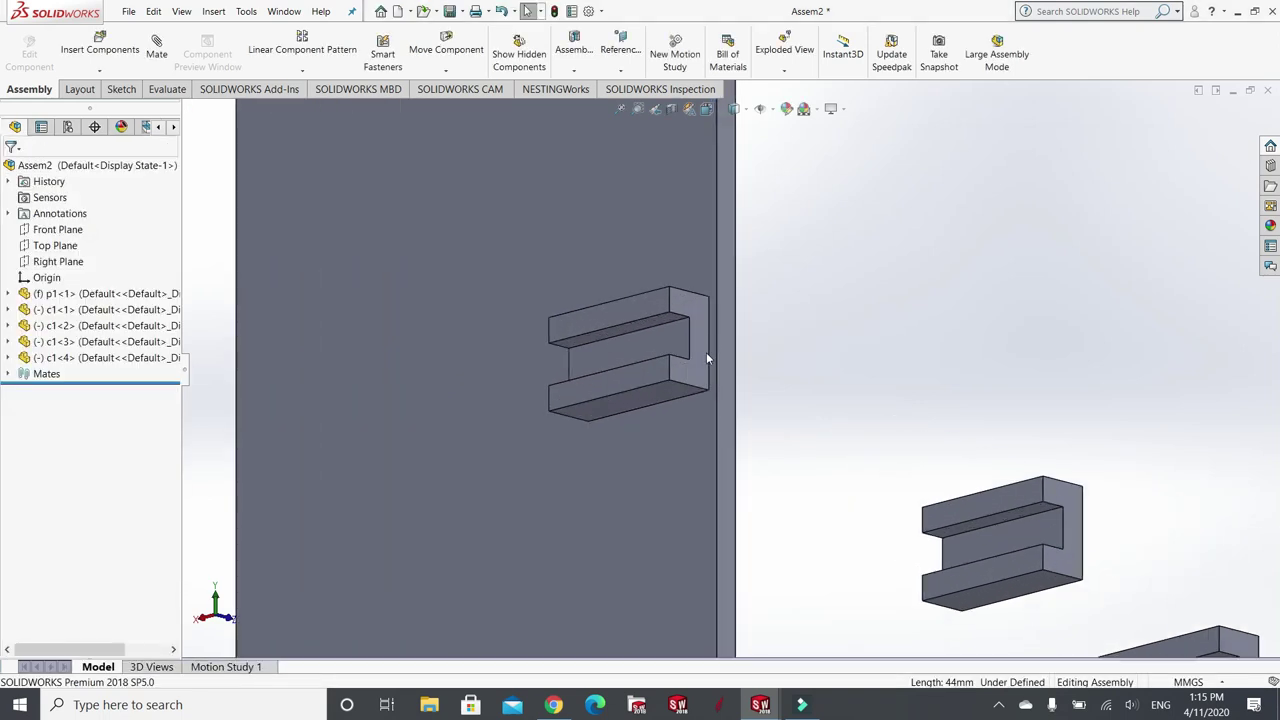
- Add a 5 mm distance mate between the clip's bottom edge and the plate's bottom edge
{"action": "scroll", "coordinate": [708, 360], "scroll_direction": "down", "scroll_amount": 1}
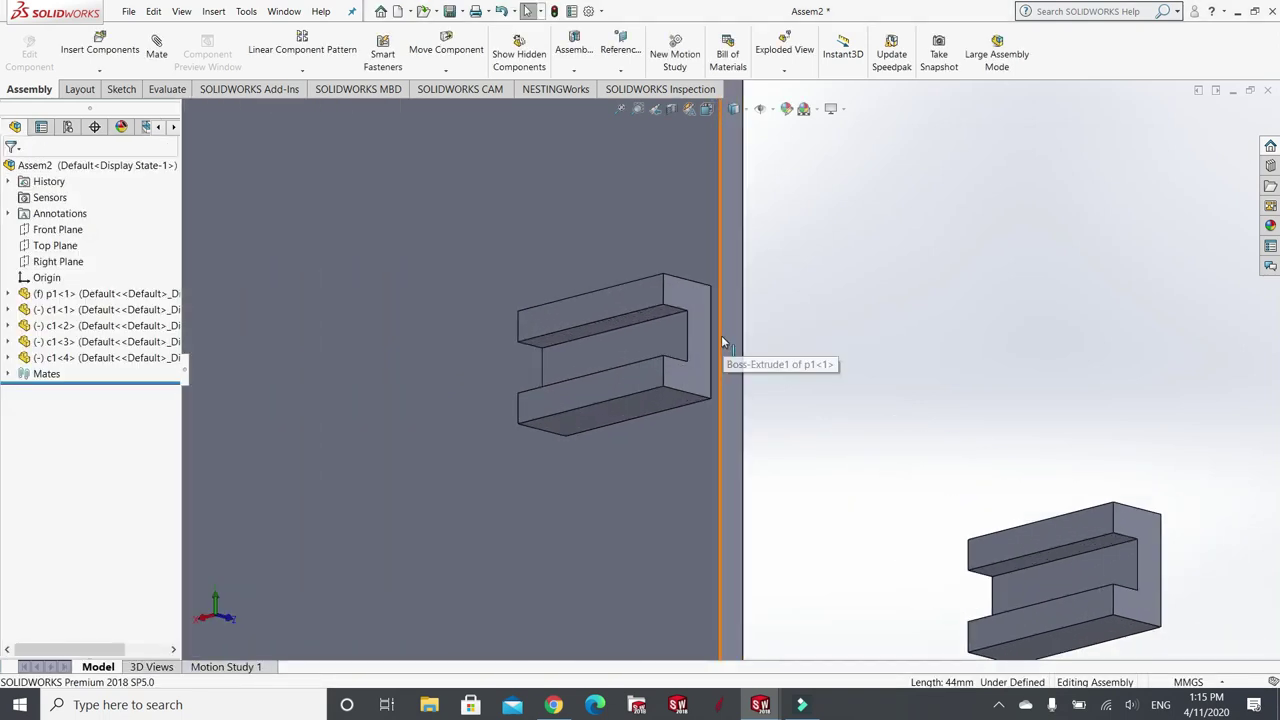
{"action": "scroll", "coordinate": [723, 360], "scroll_direction": "up", "scroll_amount": 2}
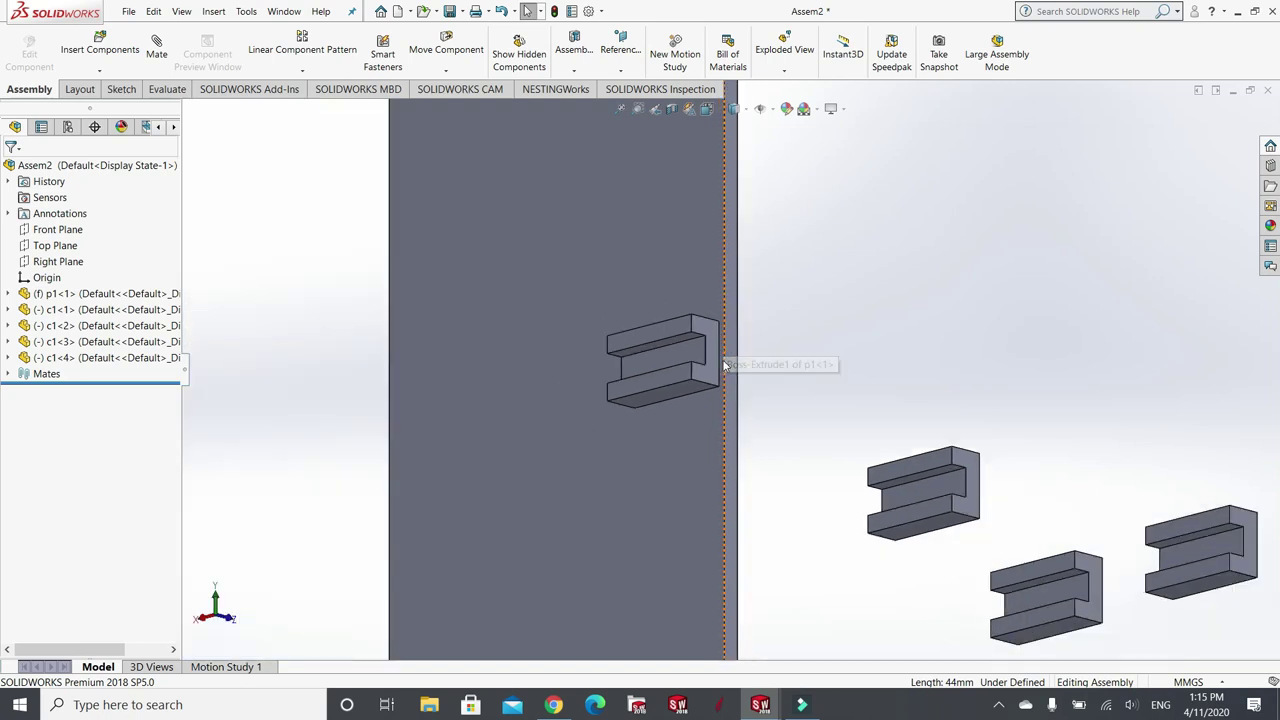
{"action": "middle_click_drag", "start_coordinate": [723, 364], "coordinate": [710, 478]}
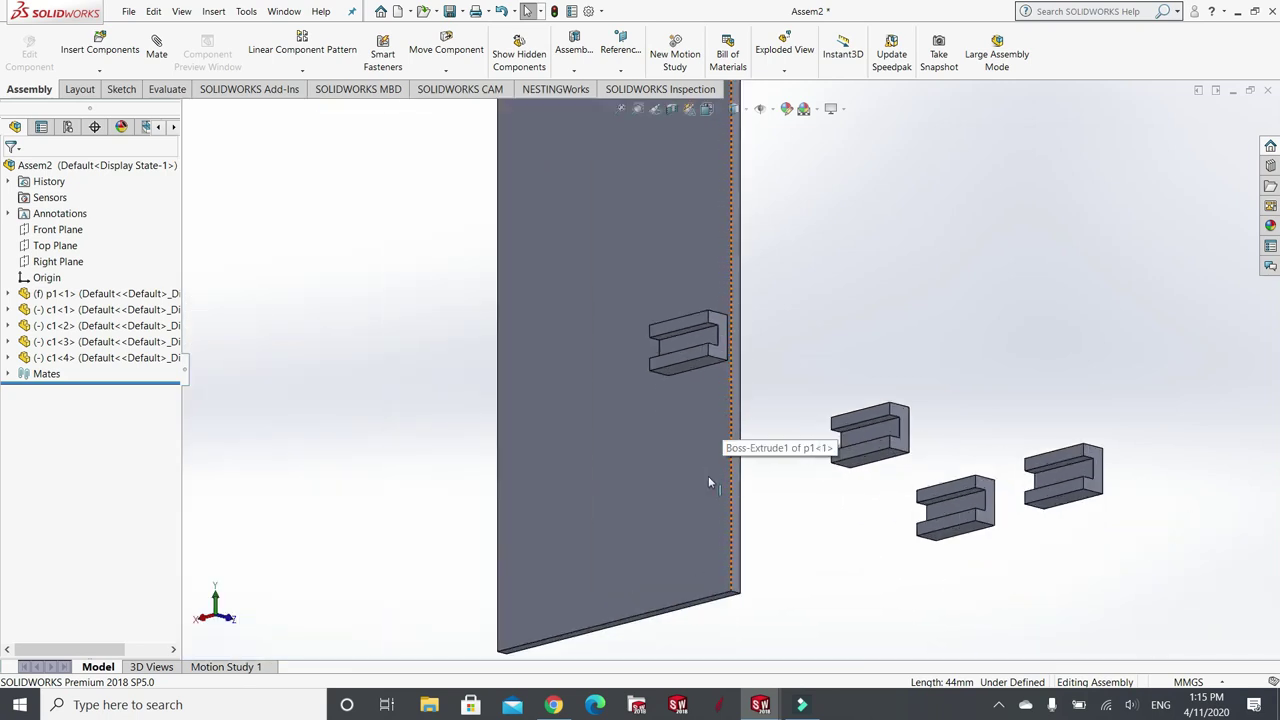
{"action": "left_click", "coordinate": [700, 368]}
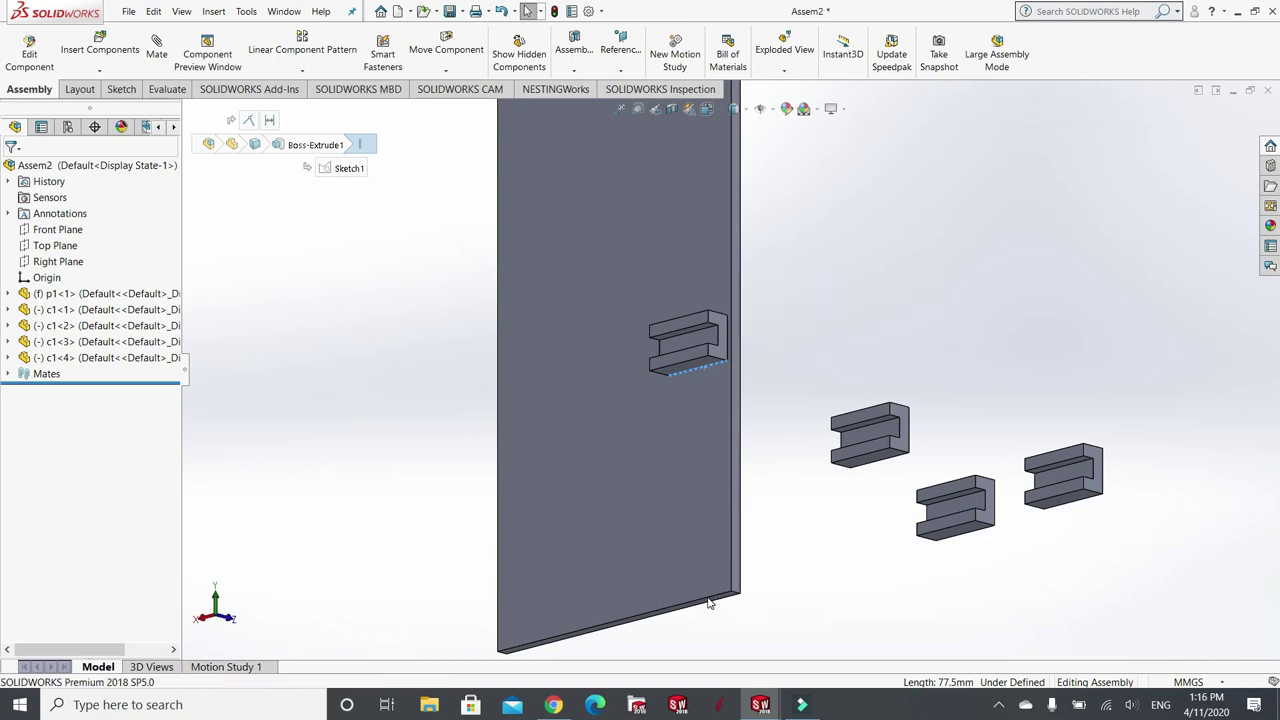
{"action": "left_click", "coordinate": [707, 600], "text": "ctrl"}
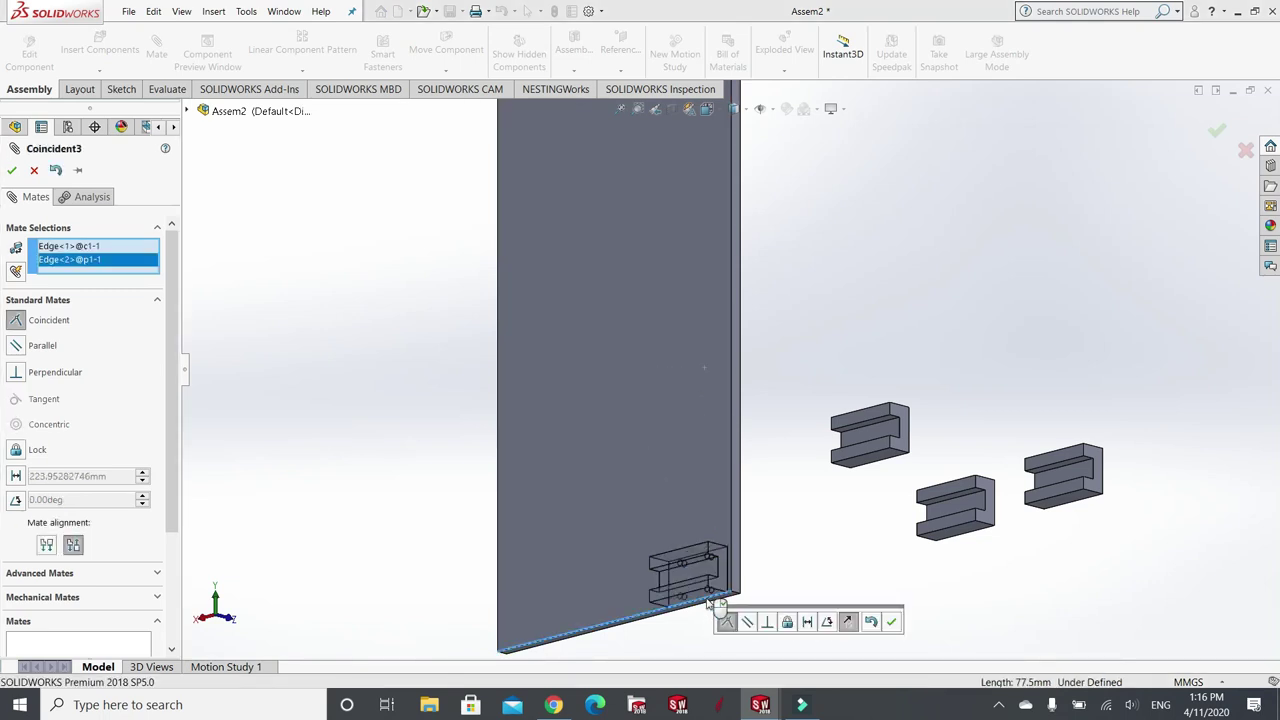
{"action": "left_click", "coordinate": [807, 622]}
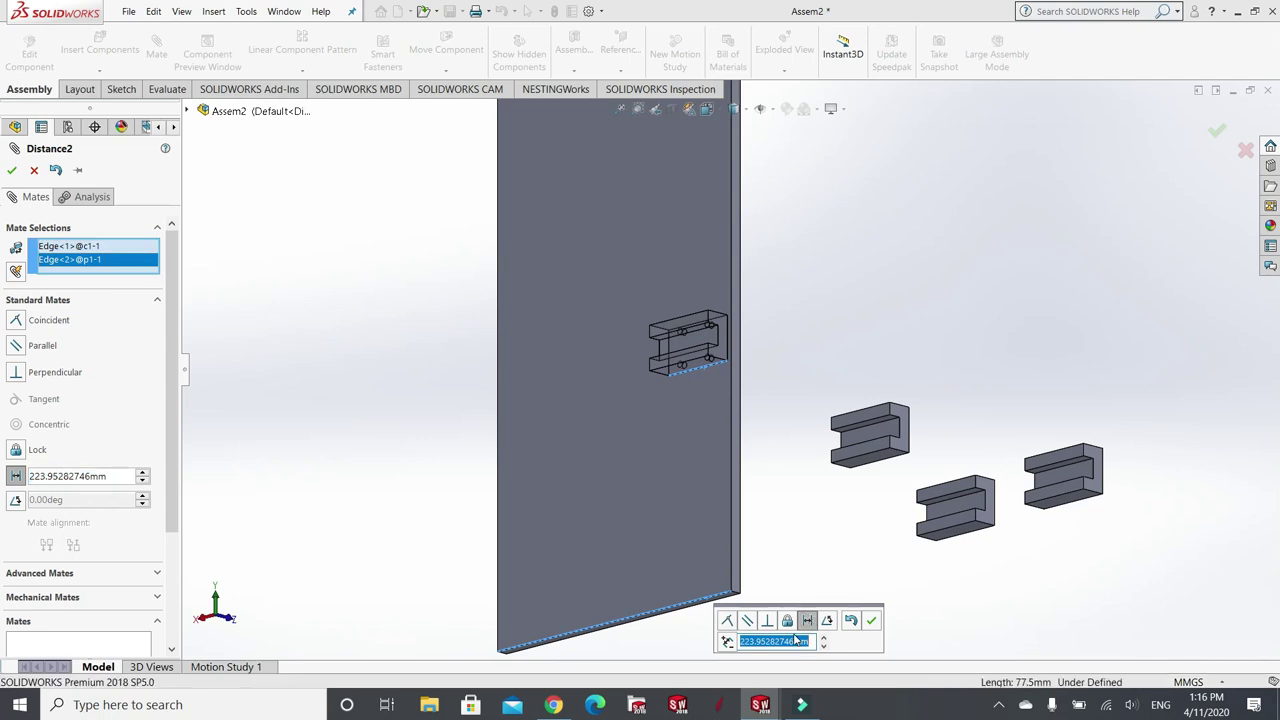
{"action": "type", "text": "5"}
{"action": "key", "text": "Return"}
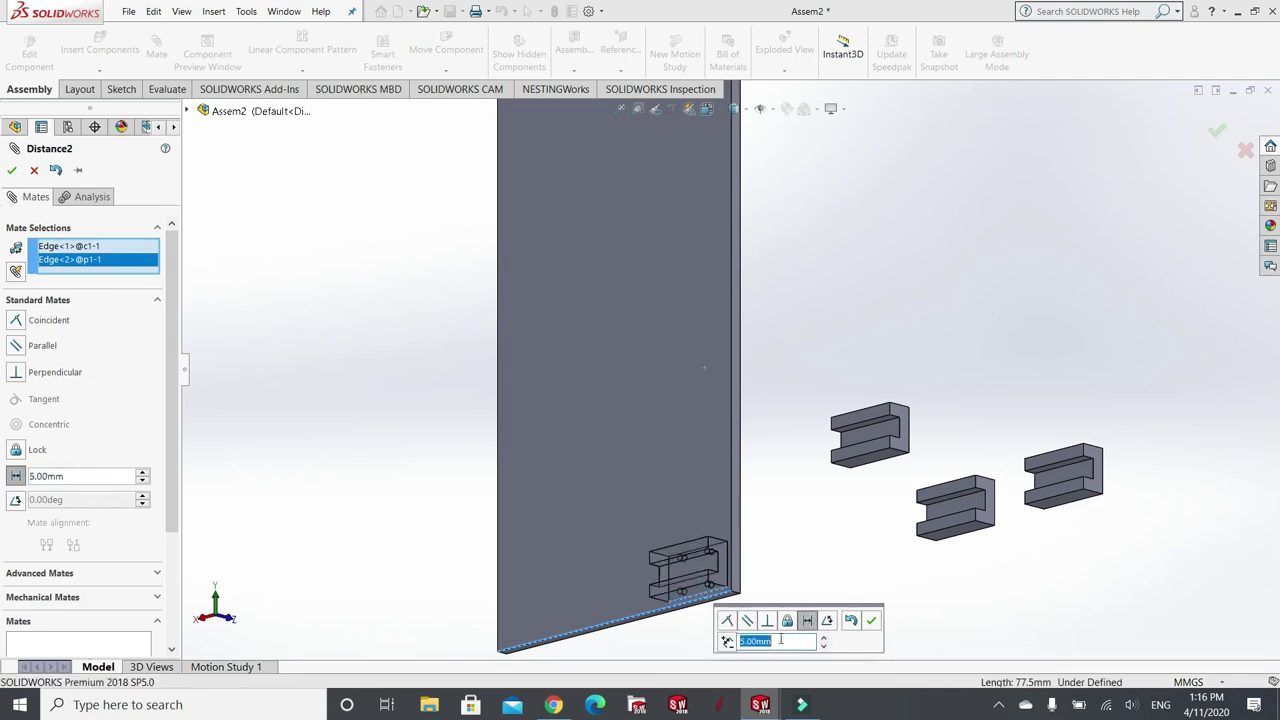
{"action": "left_click", "coordinate": [873, 622]}
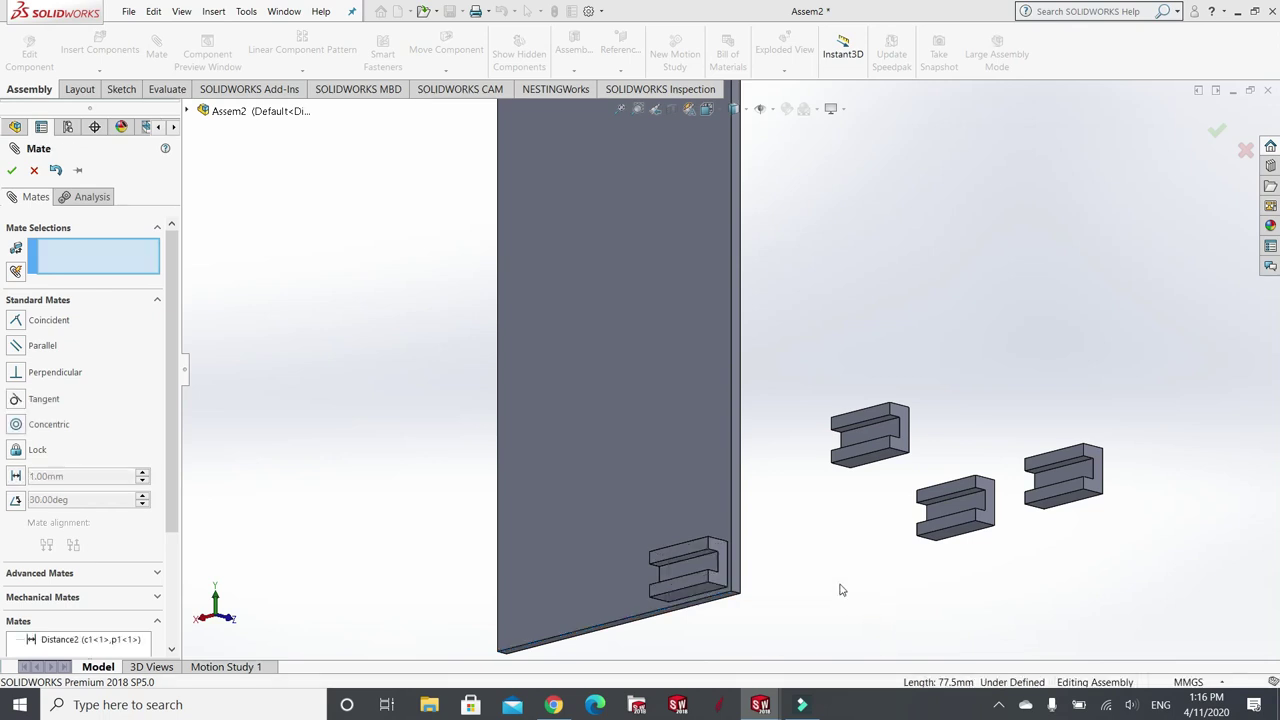
{"action": "key", "text": "Escape"}
{"action": "scroll", "coordinate": [706, 570], "scroll_direction": "down", "scroll_amount": 1}
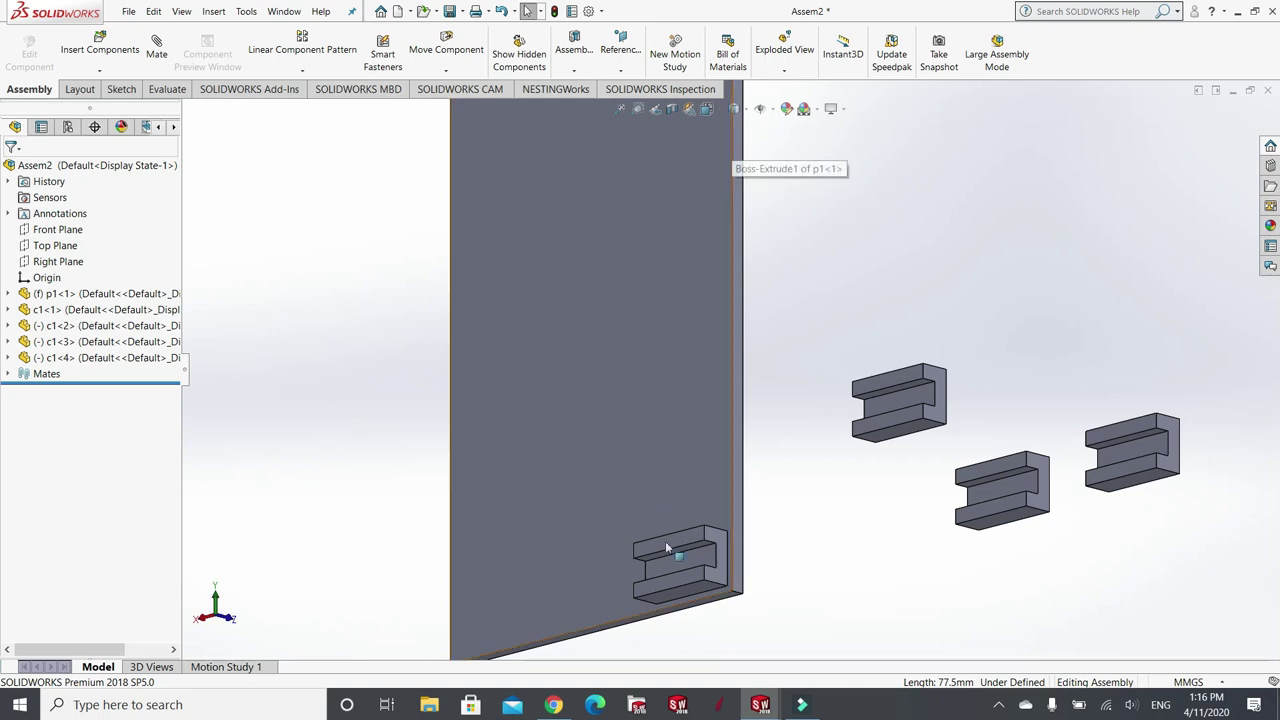
{"action": "left_click", "coordinate": [9, 376]}
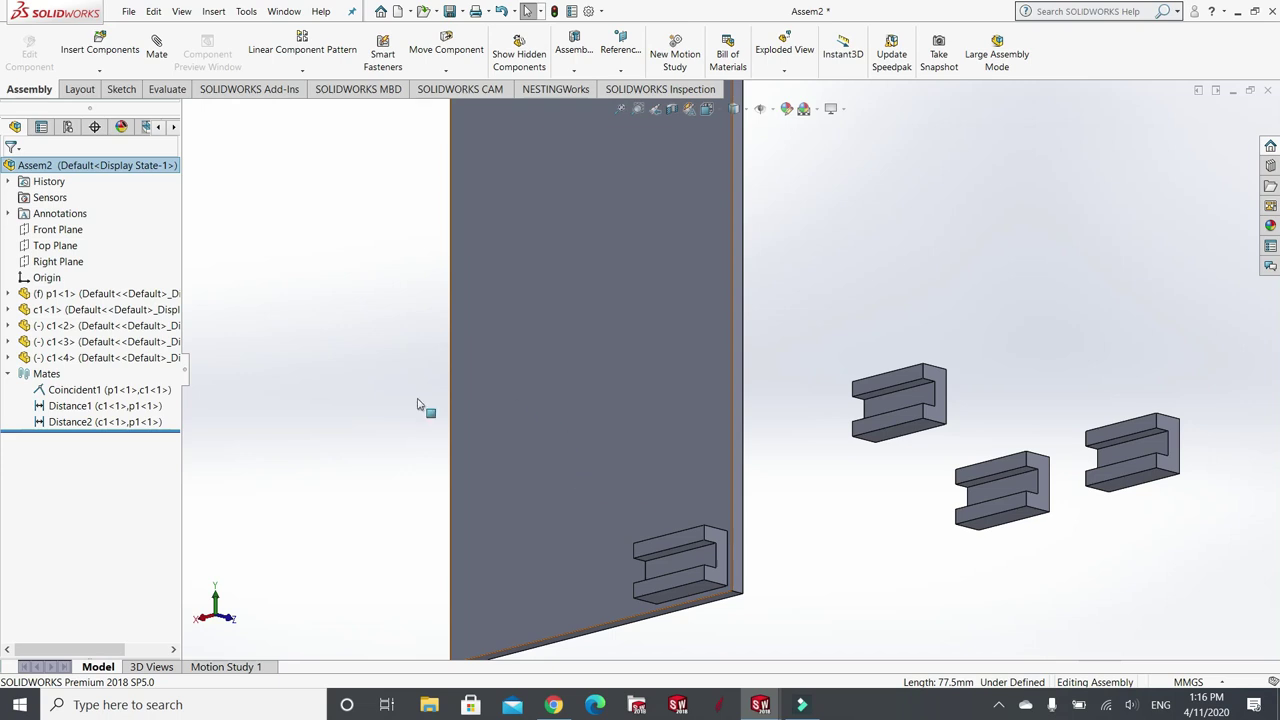
{"action": "left_click", "coordinate": [8, 374]}
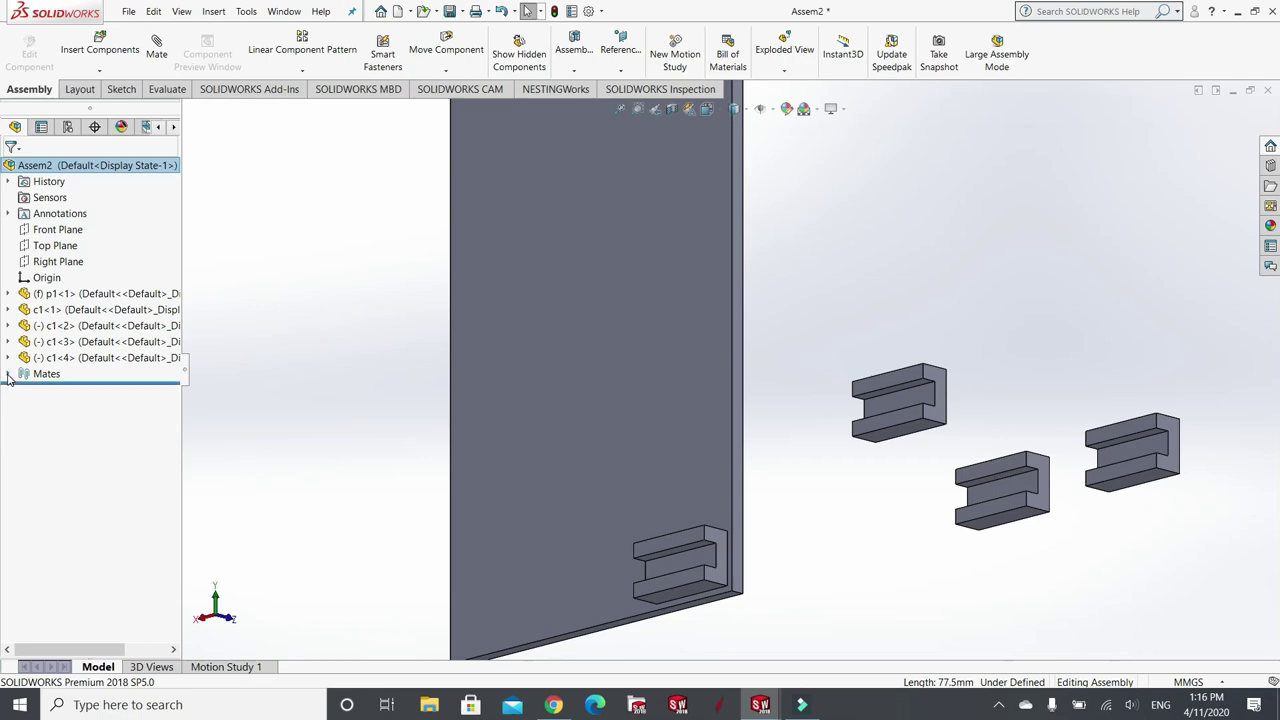
- Mate the fourth clip's face coincident with the plate's back face
{"action": "left_click", "coordinate": [710, 110]}
{"action": "left_click", "coordinate": [718, 110]}
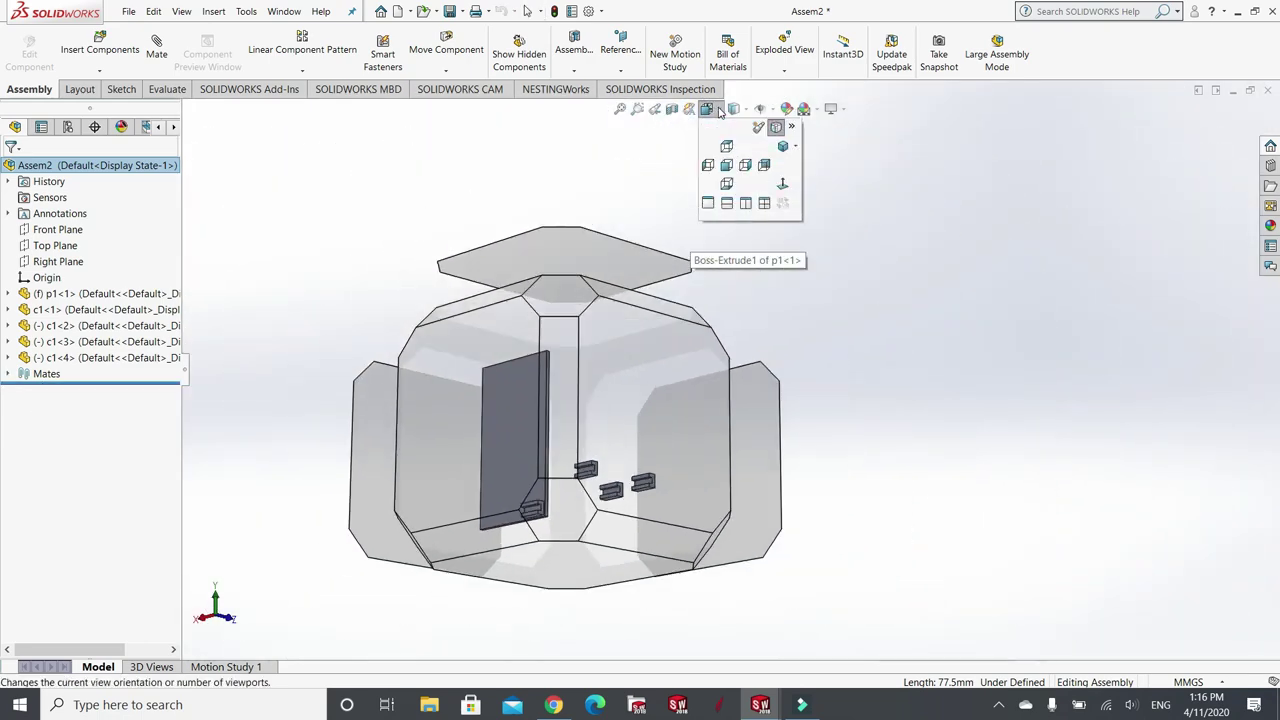
{"action": "left_click", "coordinate": [730, 170]}
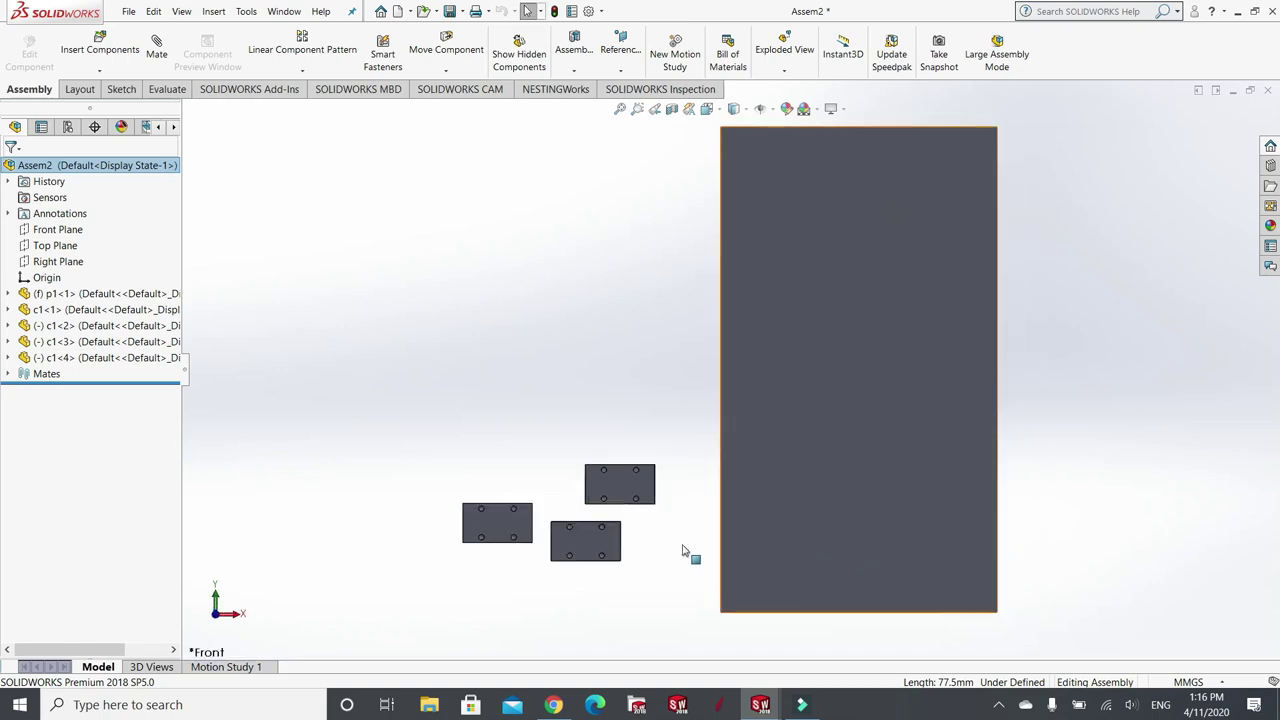
{"action": "left_click", "coordinate": [620, 488]}
{"action": "left_click", "coordinate": [662, 403]}
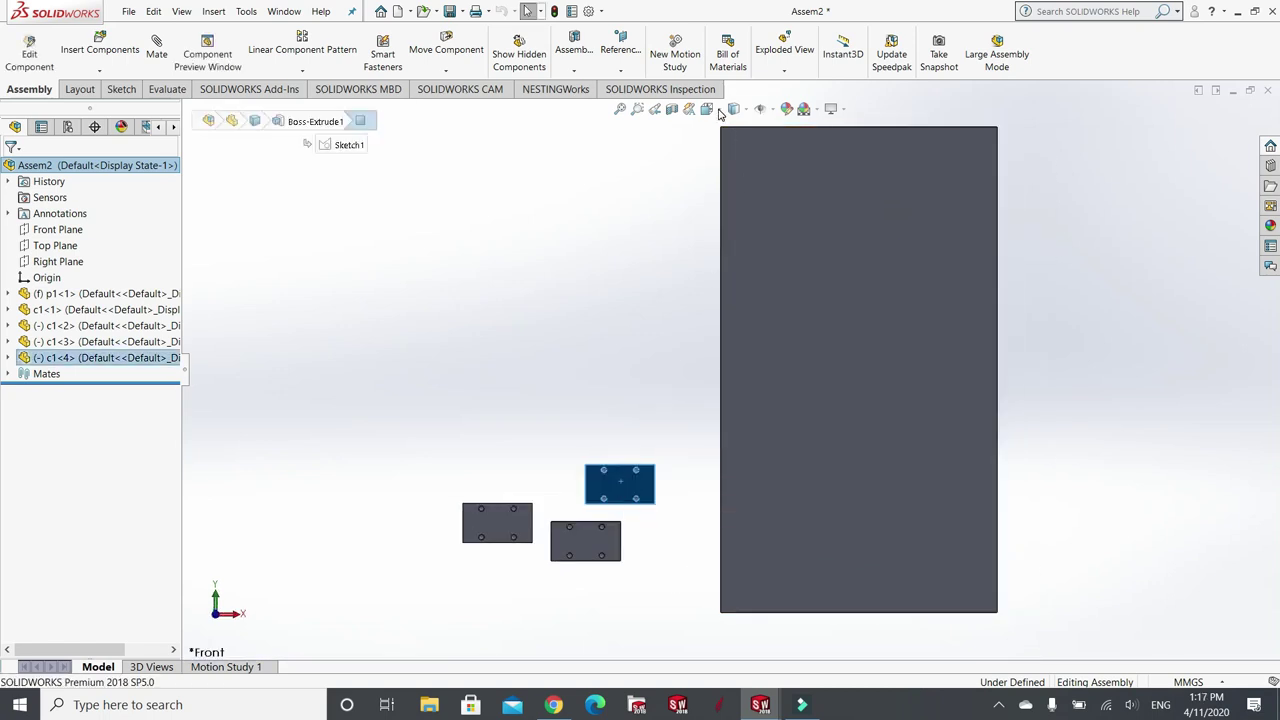
{"action": "left_click", "coordinate": [718, 112]}
{"action": "left_click", "coordinate": [752, 170]}
{"action": "left_click", "coordinate": [583, 431]}
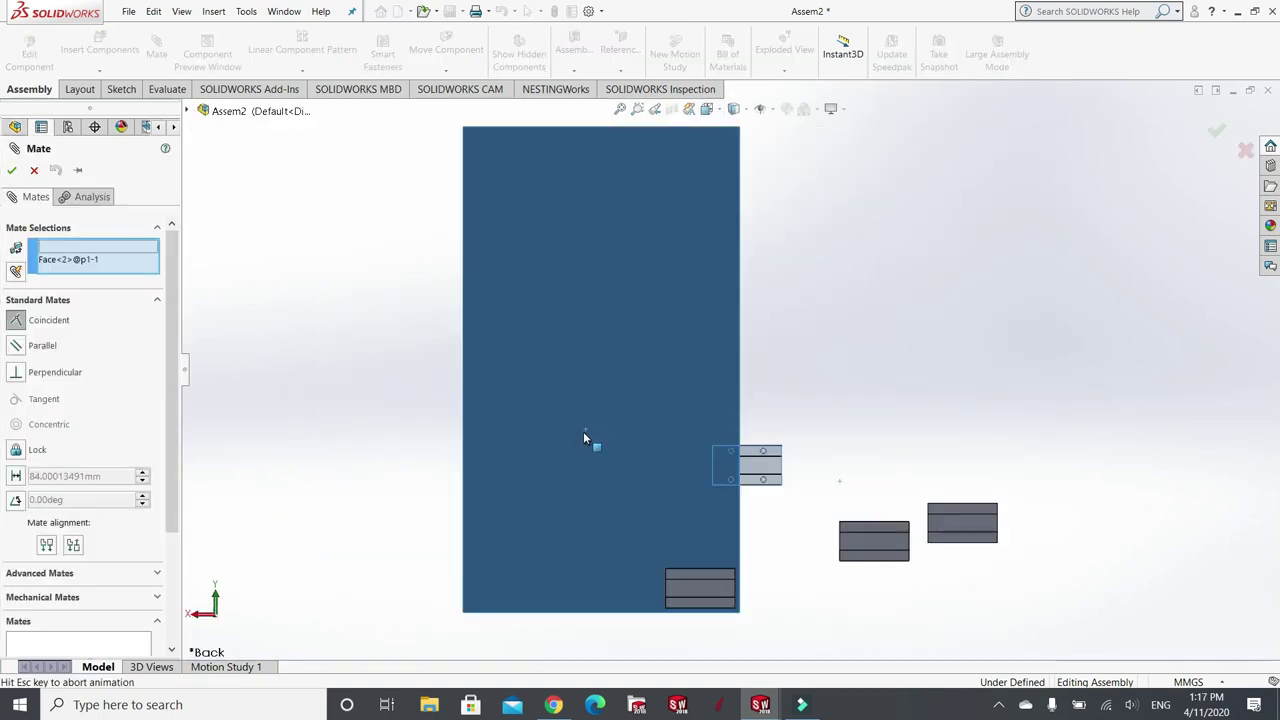
{"action": "left_click", "coordinate": [585, 473]}
{"action": "key", "text": "Return"}
- In isometric view, set the clip's vertical edge 5 mm from the plate's side edge
{"action": "key", "text": "space"}
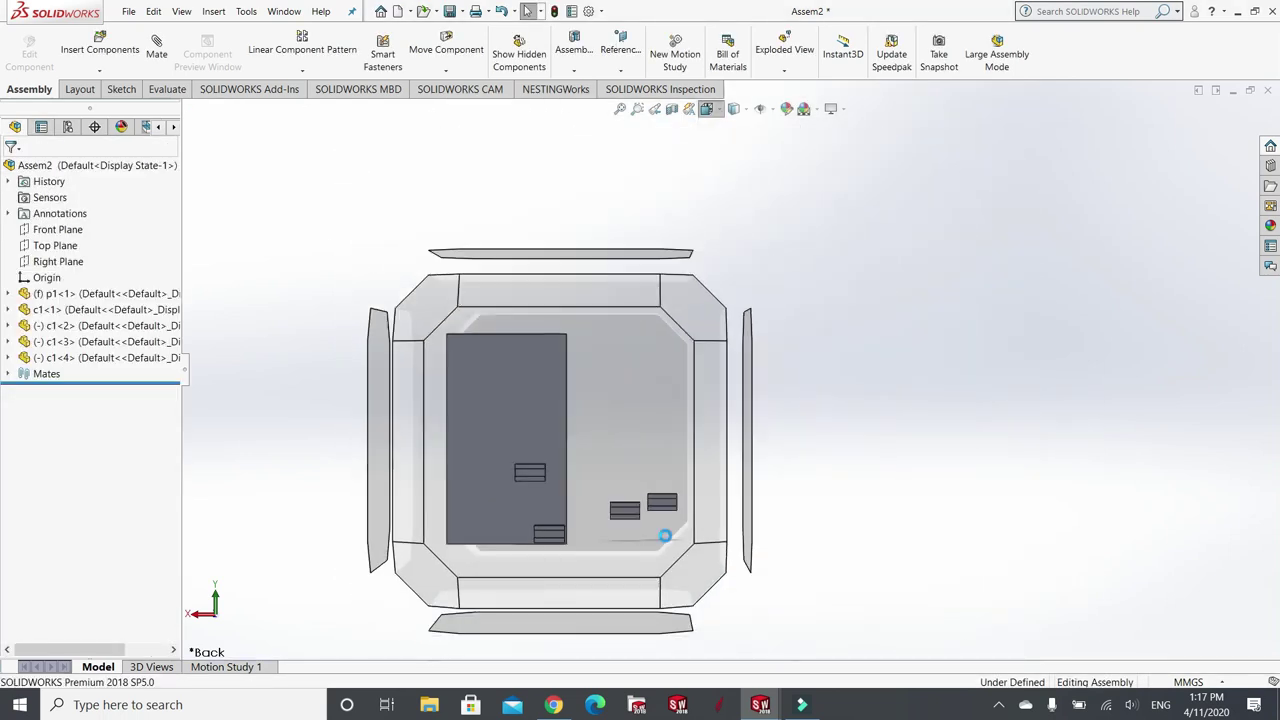
{"action": "left_click", "coordinate": [663, 531]}
{"action": "scroll", "coordinate": [688, 556], "scroll_direction": "down", "scroll_amount": 5}
{"action": "left_click", "coordinate": [669, 410]}
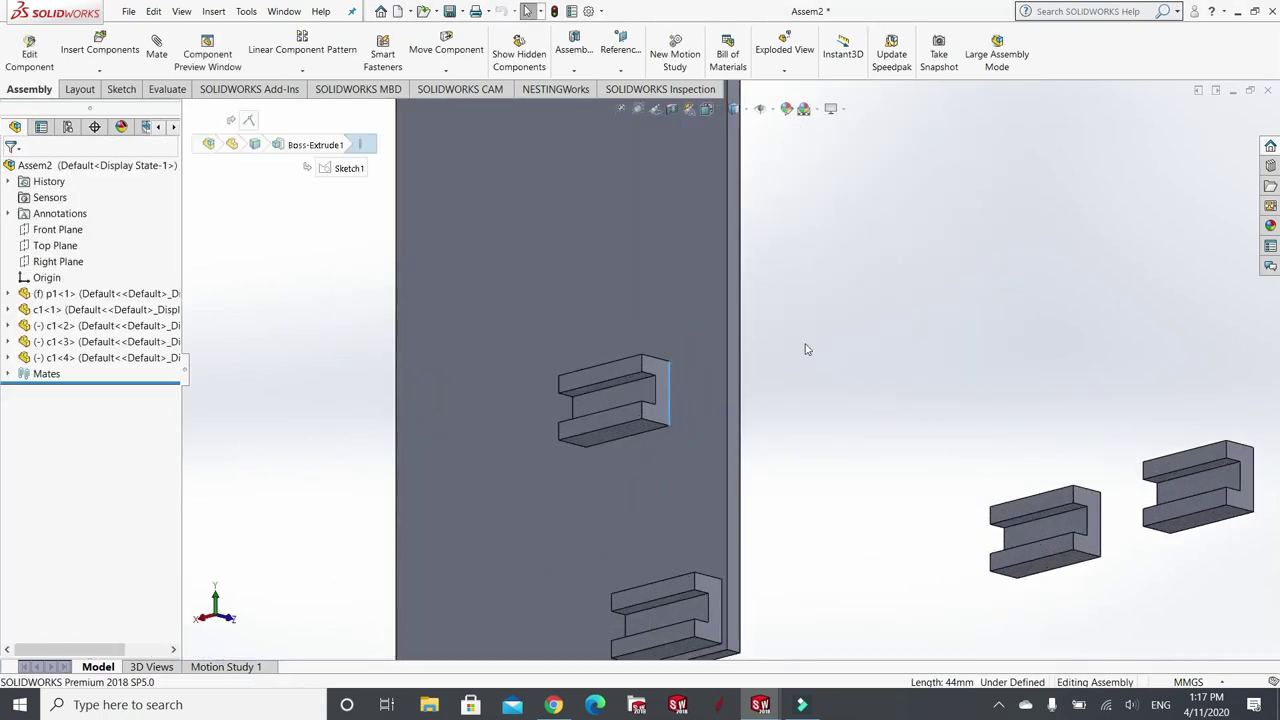
{"action": "key", "text": "m"}
{"action": "left_click", "coordinate": [726, 389]}
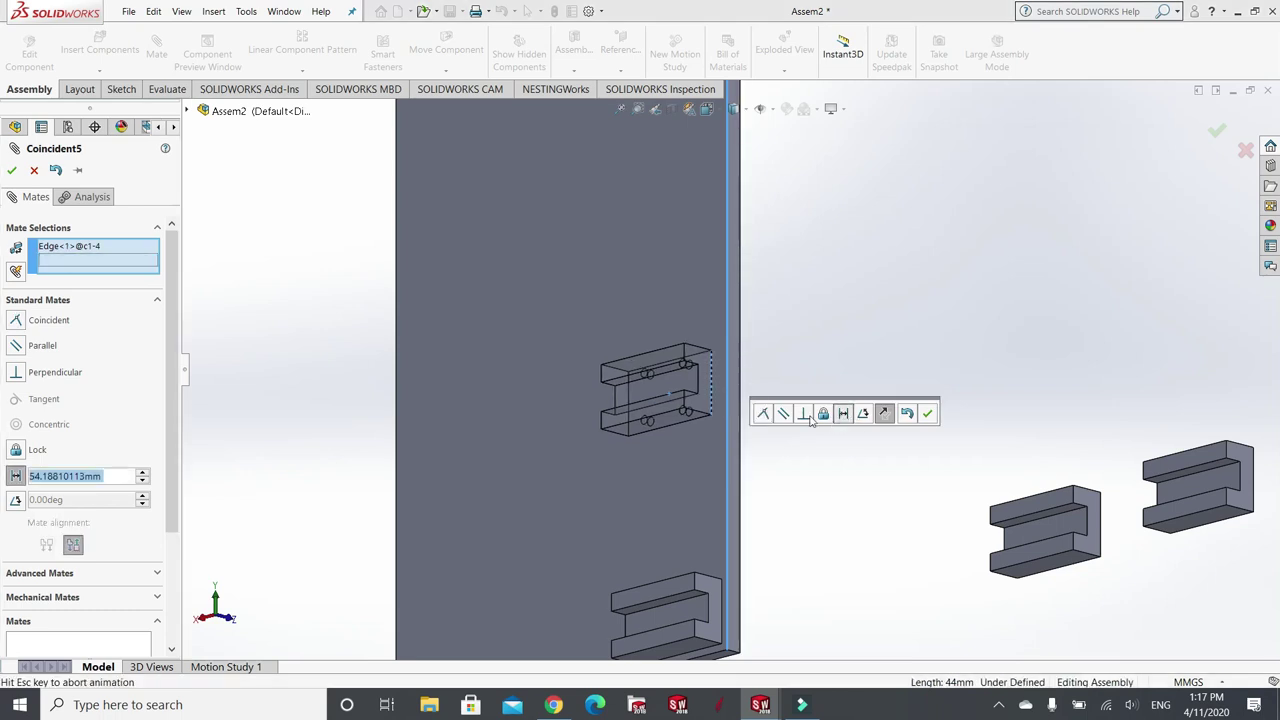
{"action": "type", "text": "500mm"}
{"action": "key", "text": "Return"}
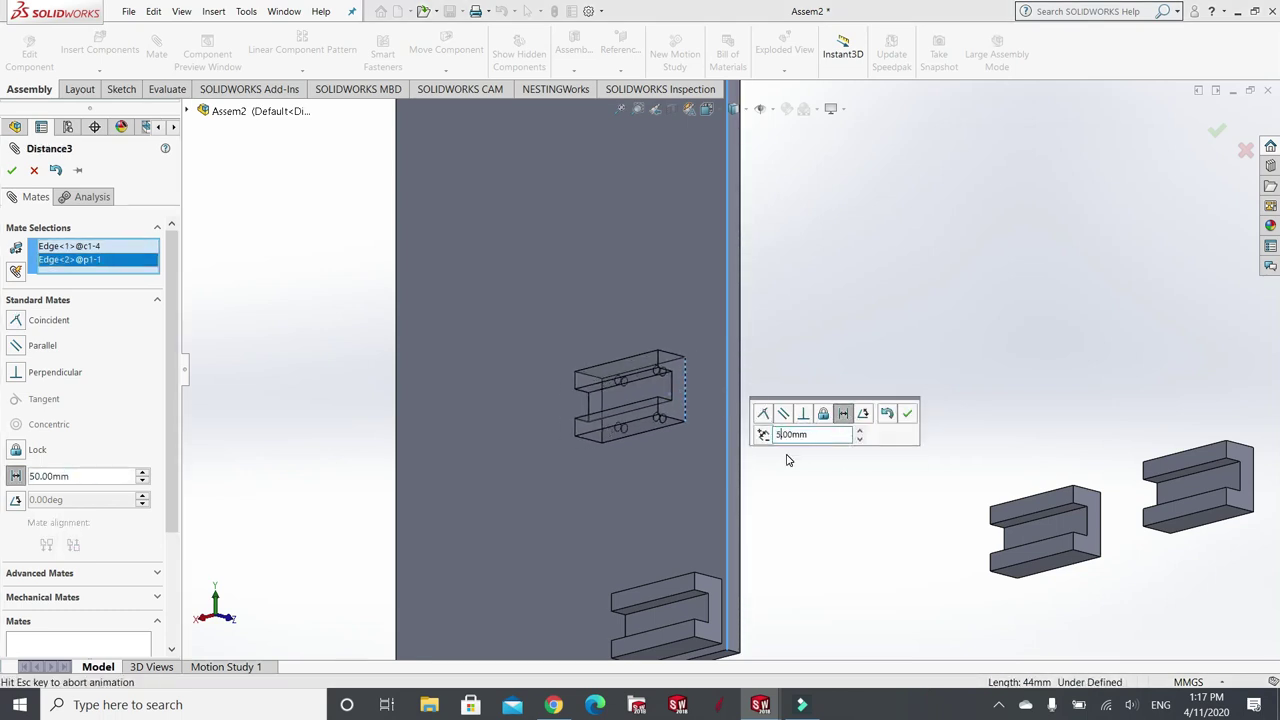
{"action": "left_click", "coordinate": [906, 413]}
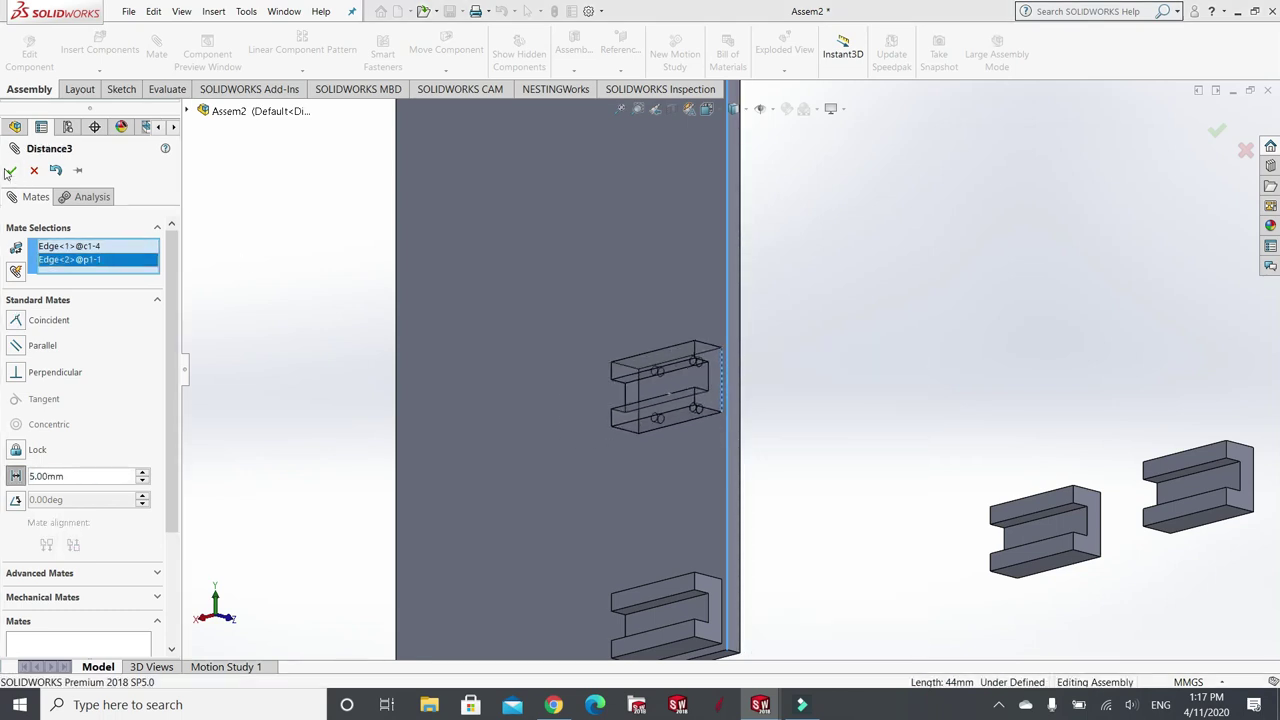
{"action": "scroll", "coordinate": [695, 448], "scroll_direction": "down", "scroll_amount": 1}
{"action": "key", "text": "Escape"}
{"action": "left_click", "coordinate": [668, 420]}
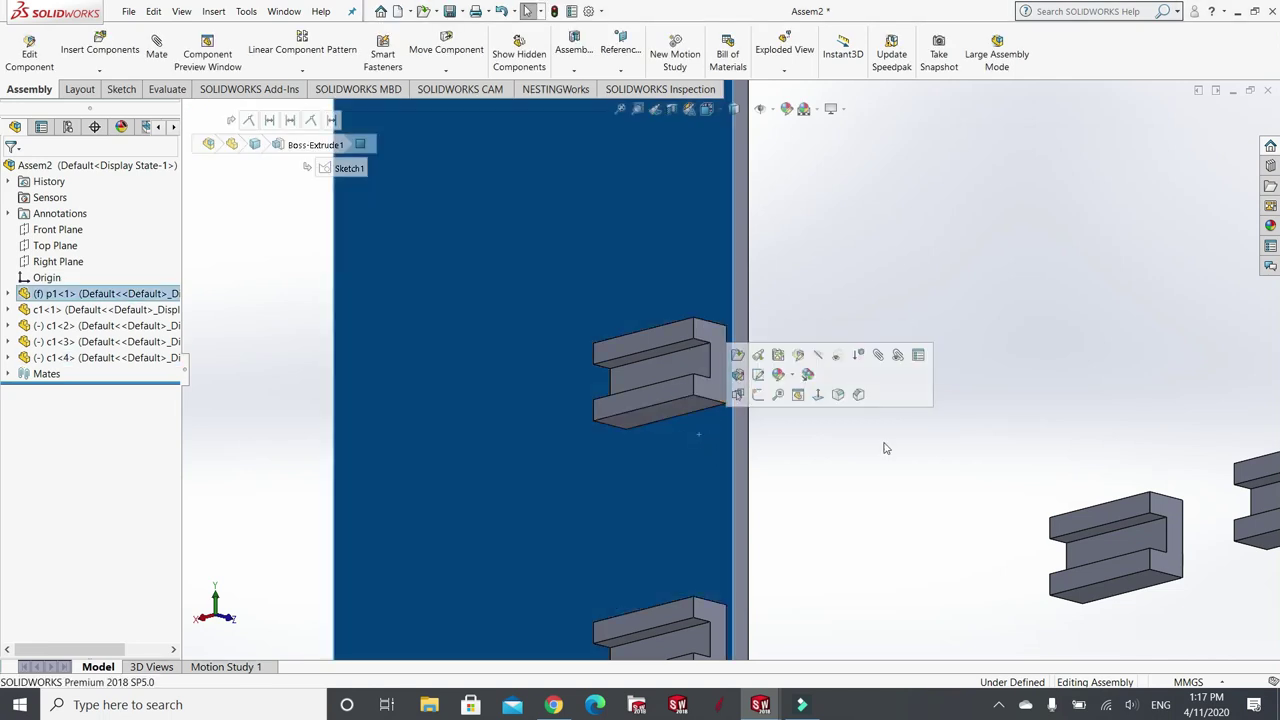
- Set the clip's bottom edge 100 mm from the plate's bottom edge with a distance mate
{"action": "key", "text": "Escape"}
{"action": "left_click", "coordinate": [695, 418]}
{"action": "left_click", "coordinate": [866, 334]}
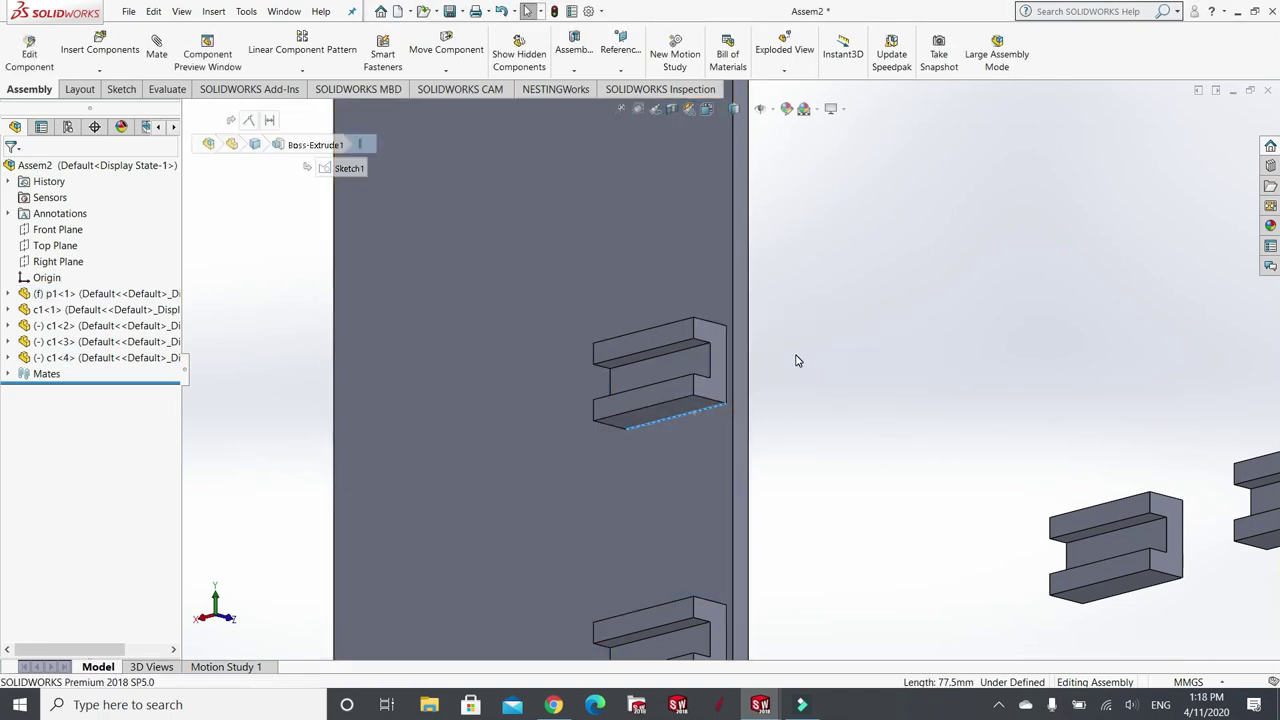
{"action": "scroll", "coordinate": [787, 369], "scroll_direction": "up", "scroll_amount": 2}
{"action": "left_click", "coordinate": [718, 600]}
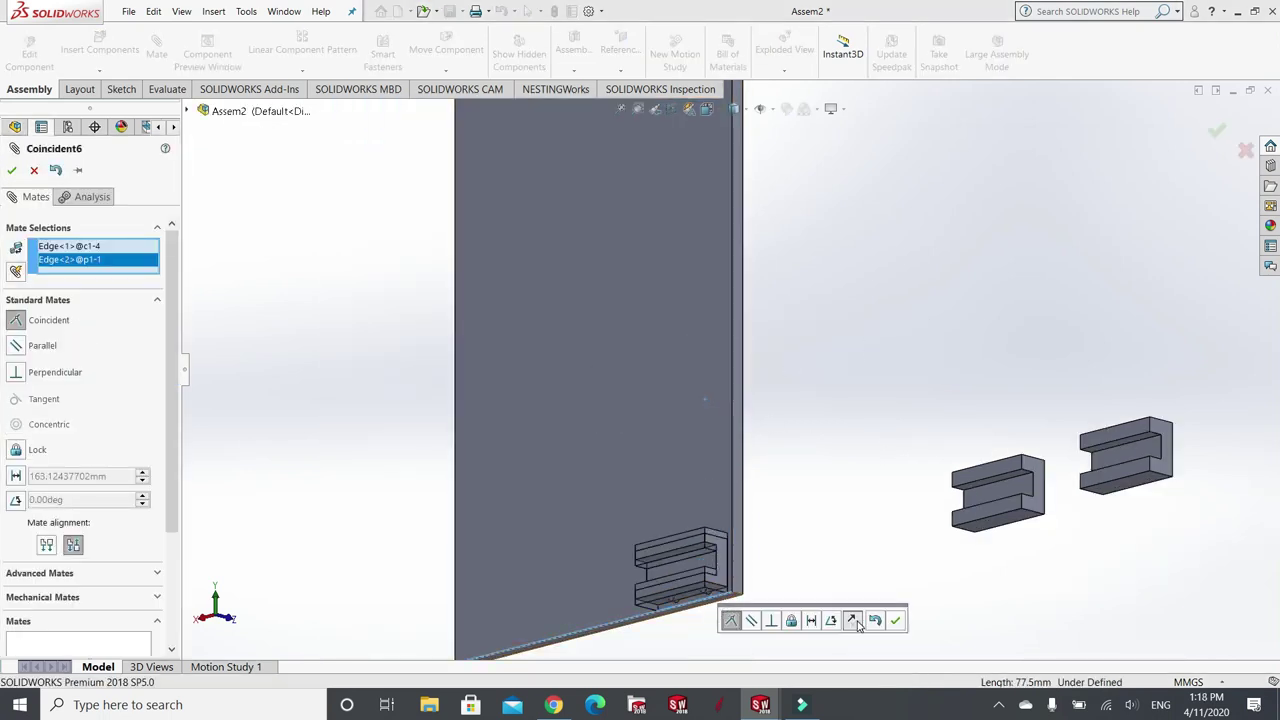
{"action": "left_click", "coordinate": [813, 621]}
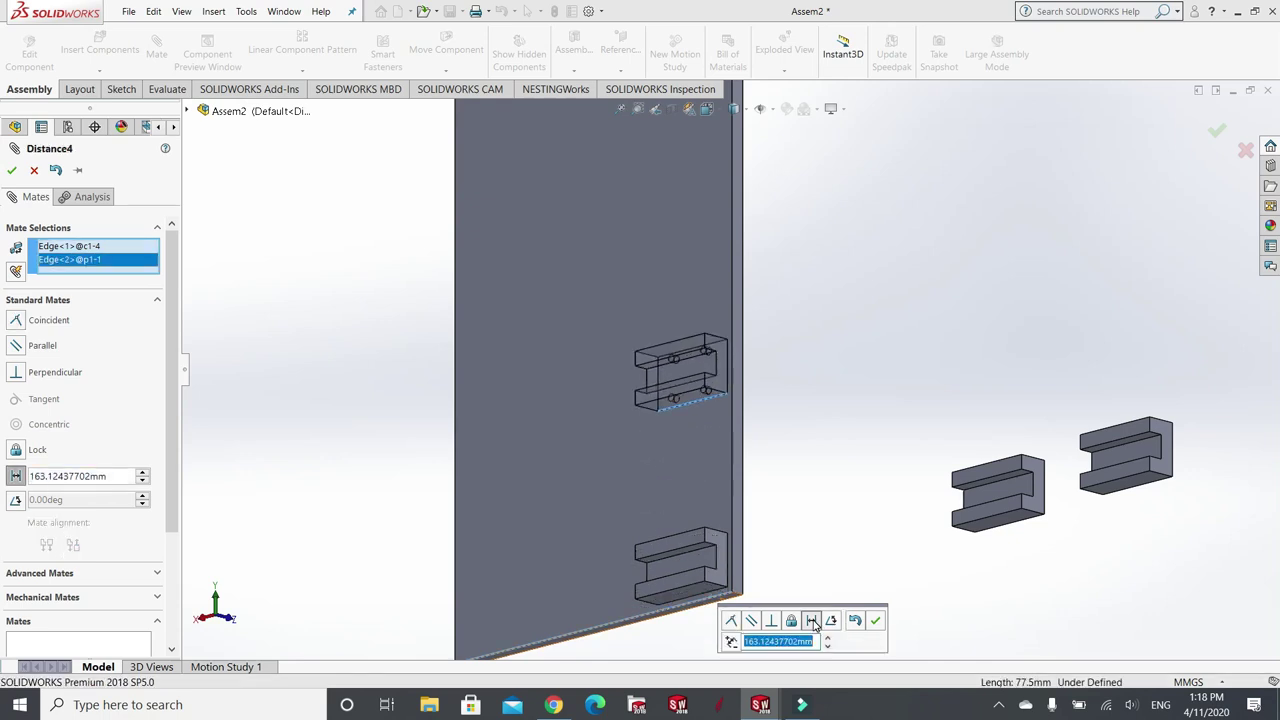
{"action": "type", "text": "100"}
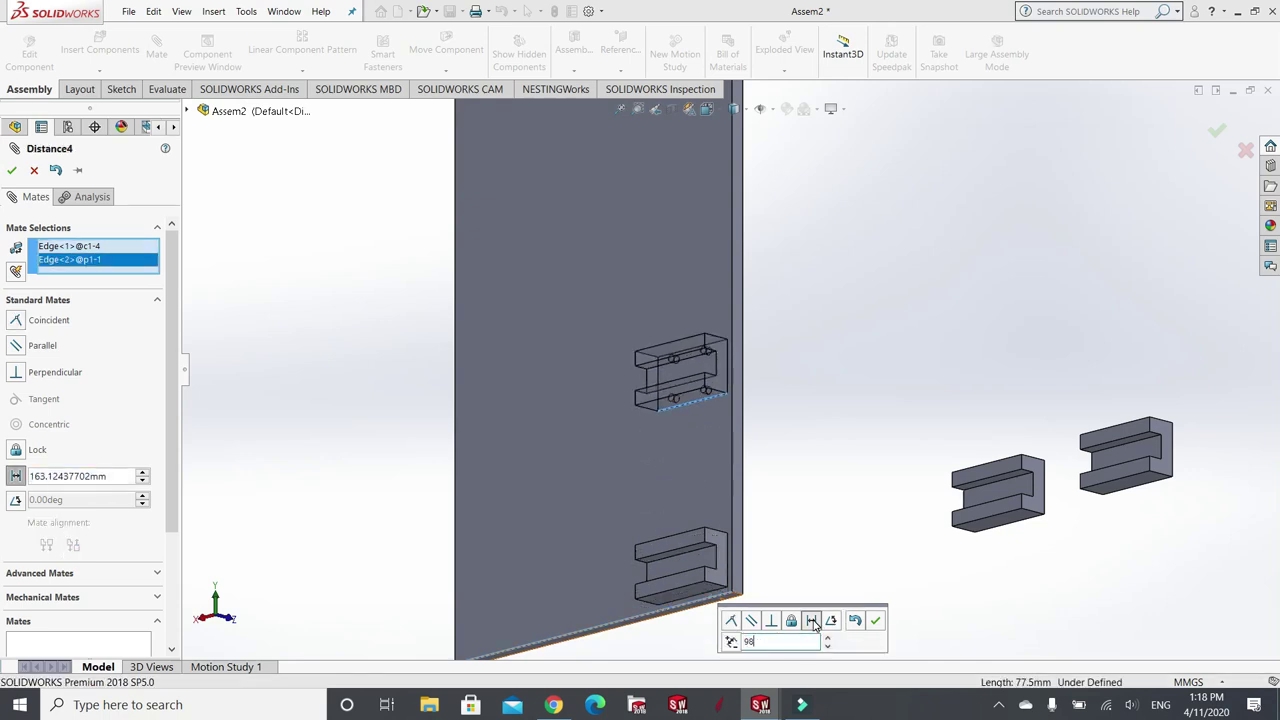
{"action": "key", "text": "Return"}
{"action": "left_click", "coordinate": [875, 621]}
{"action": "key", "text": "Escape"}
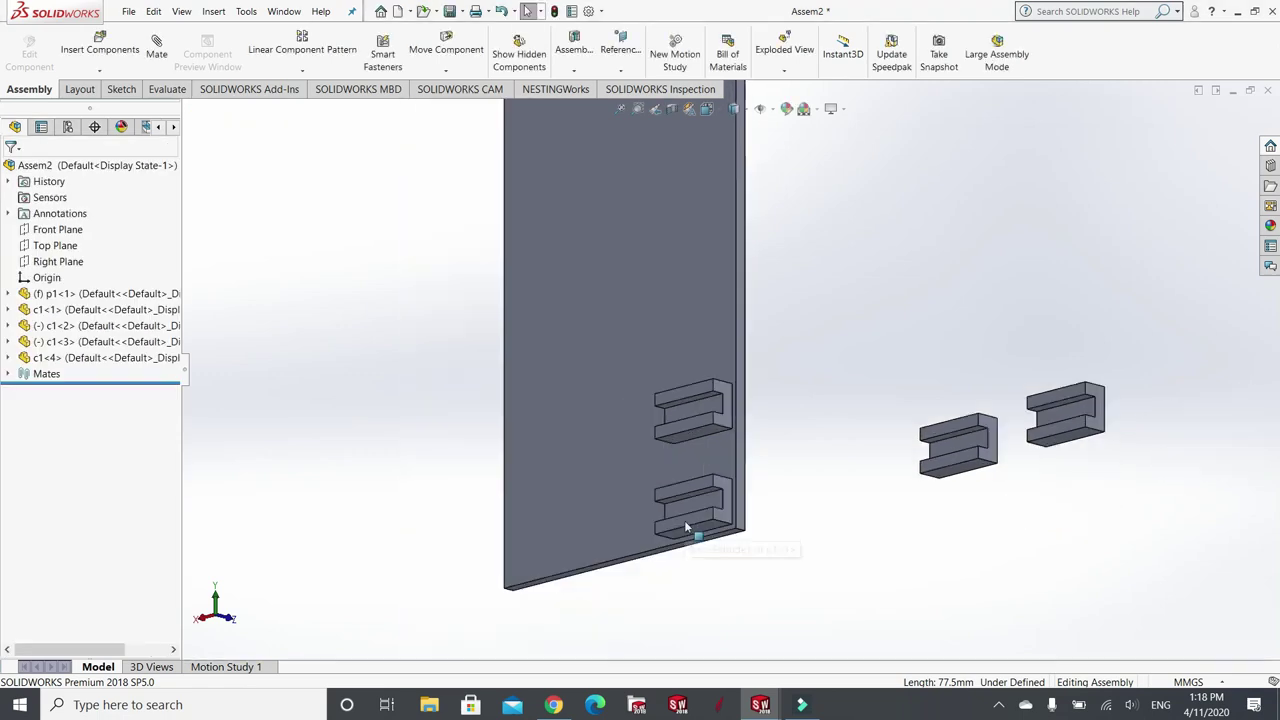
{"action": "key", "text": "space"}
{"action": "left_click", "coordinate": [763, 175]}
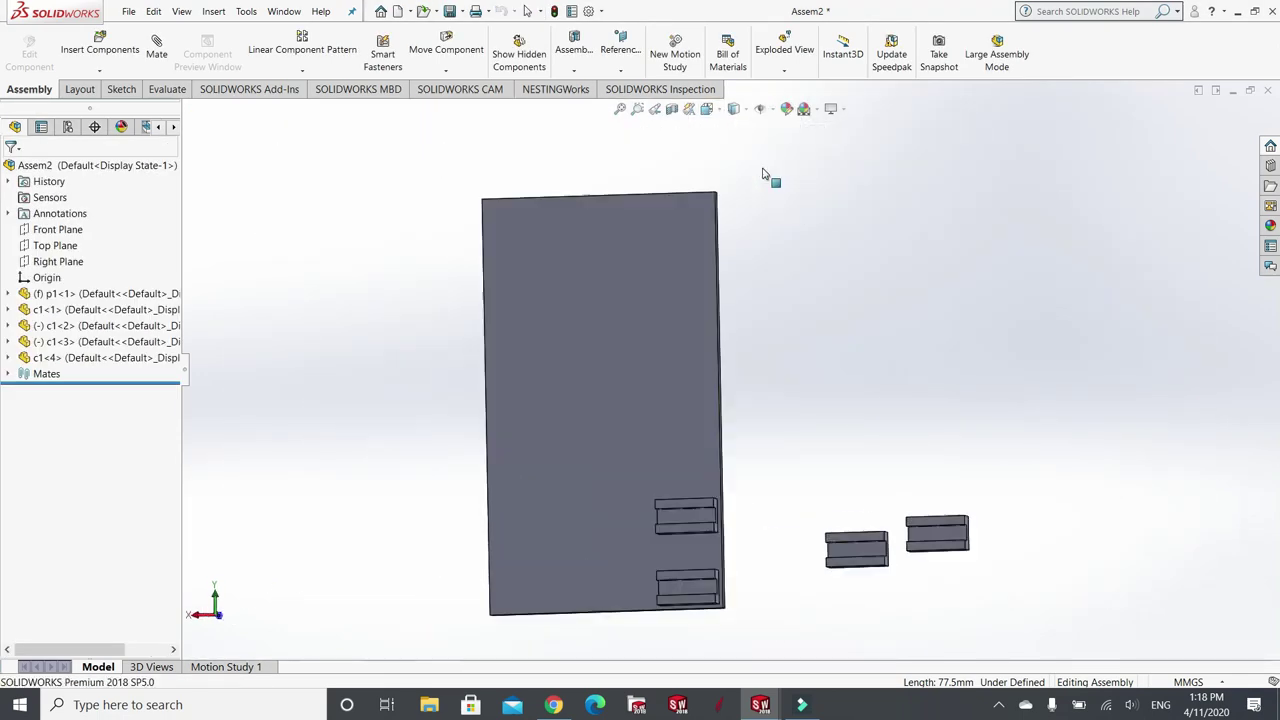
- Mate the third clip's face coincident with the plate's back face
{"action": "left_click", "coordinate": [708, 110]}
{"action": "left_click", "coordinate": [583, 545]}
{"action": "left_click", "coordinate": [585, 545]}
{"action": "left_click", "coordinate": [759, 466]}
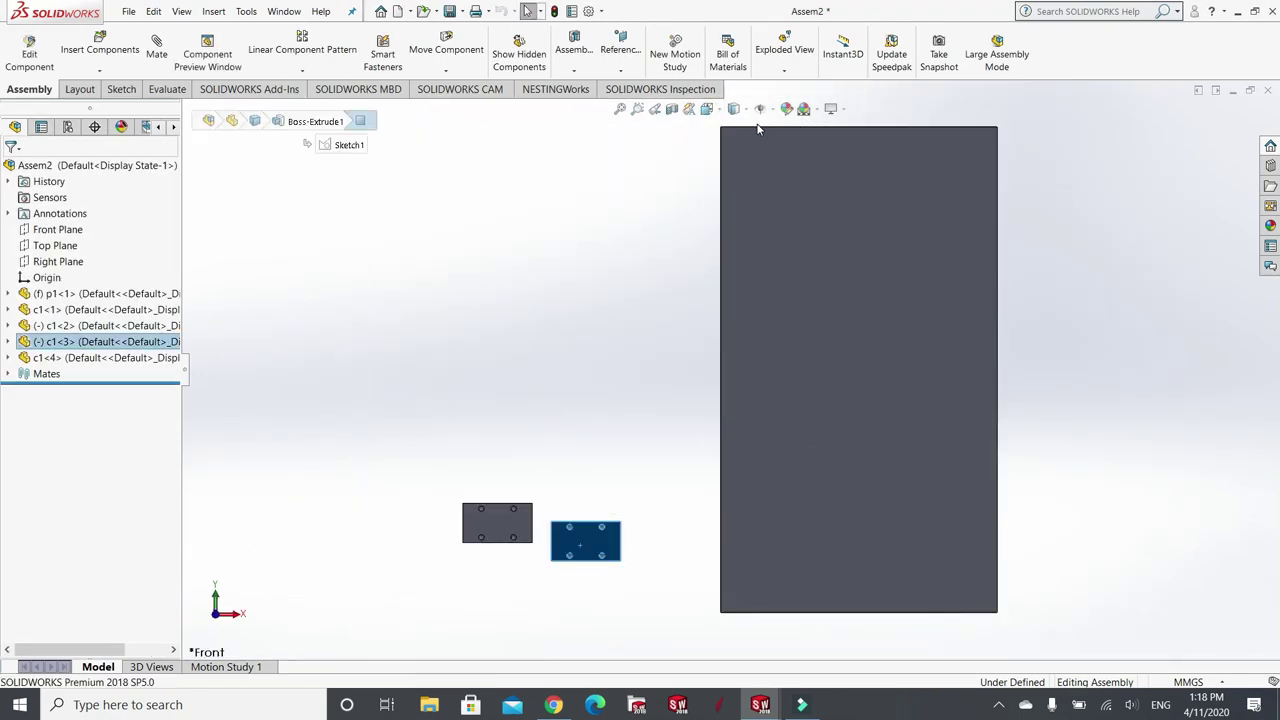
{"action": "left_click", "coordinate": [708, 110]}
{"action": "left_click", "coordinate": [764, 164]}
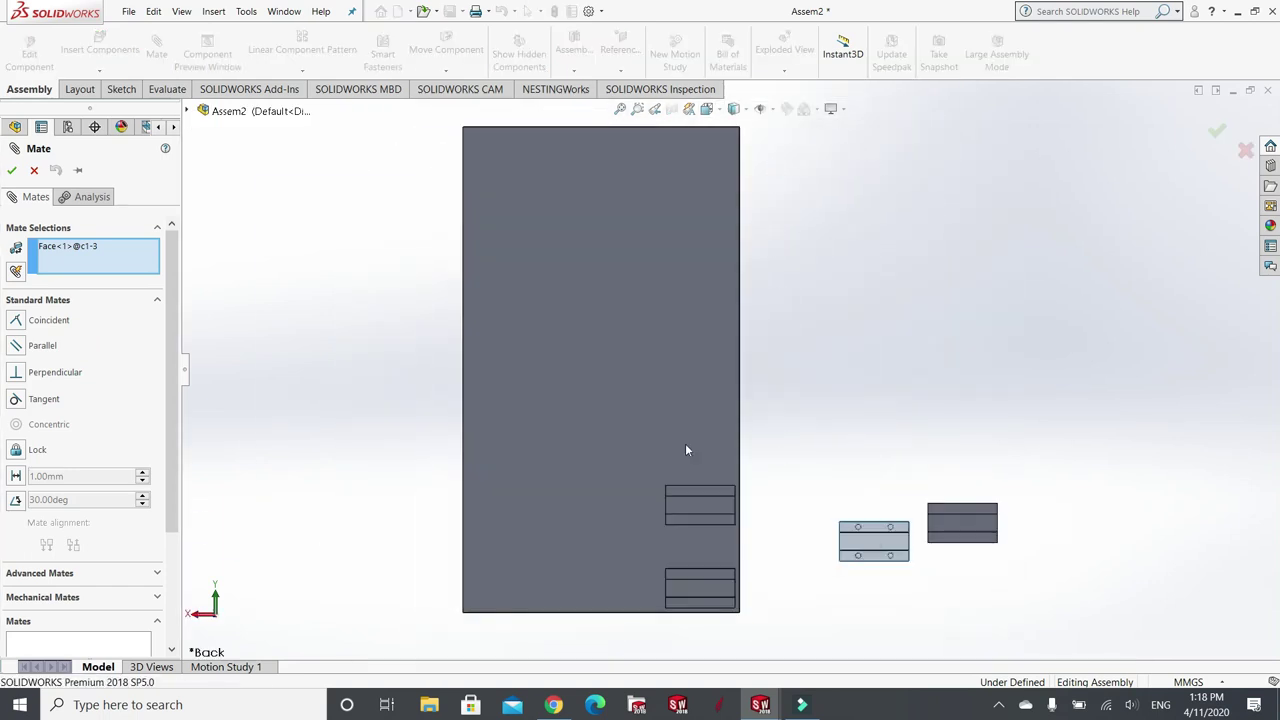
{"action": "left_click", "coordinate": [586, 420]}
{"action": "left_click", "coordinate": [562, 434]}
{"action": "key", "text": "Return"}
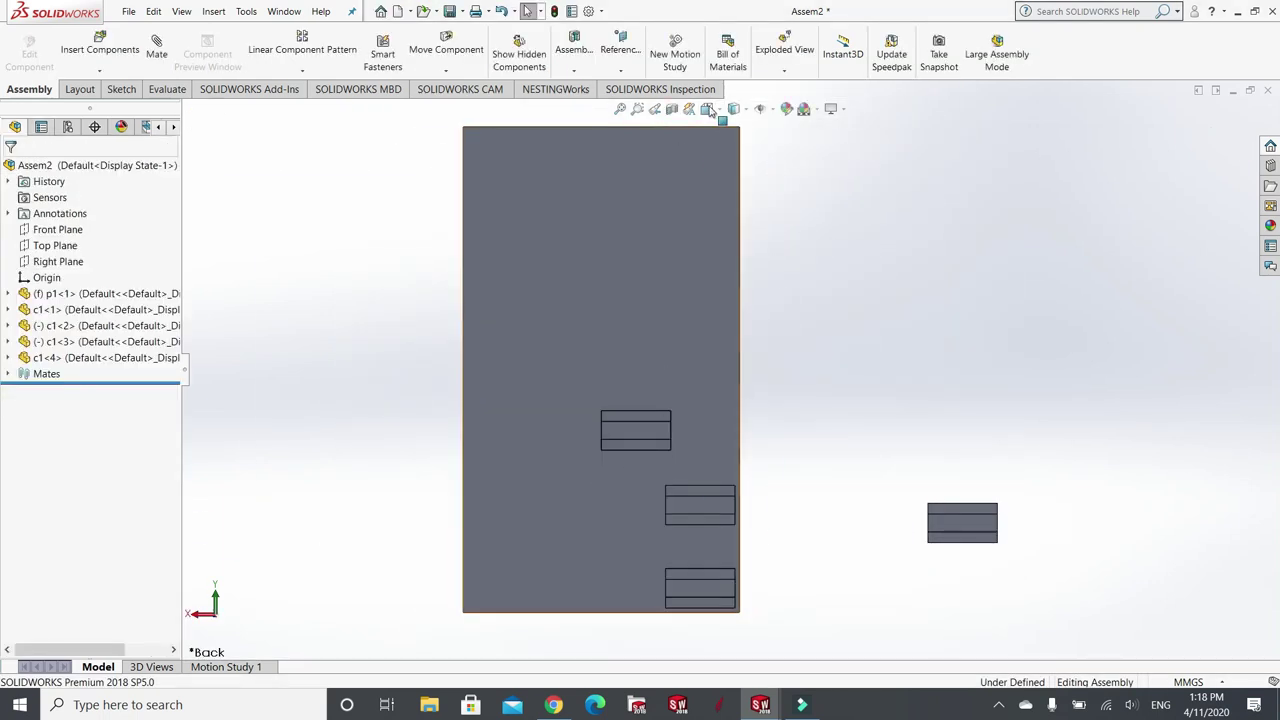
- In isometric view, set the third clip's vertical edge 5 mm from the plate's side edge
{"action": "key", "text": "space"}
{"action": "left_click", "coordinate": [709, 335]}
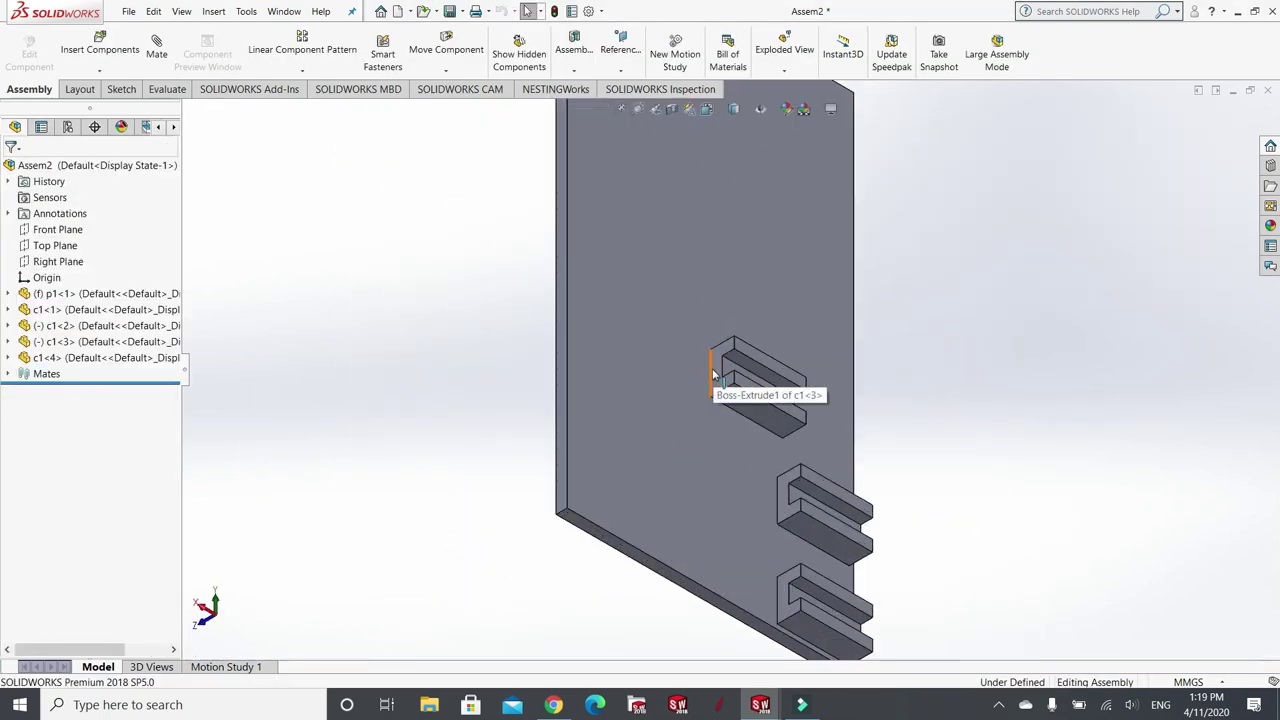
{"action": "left_click", "coordinate": [712, 368]}
{"action": "key", "text": "m"}
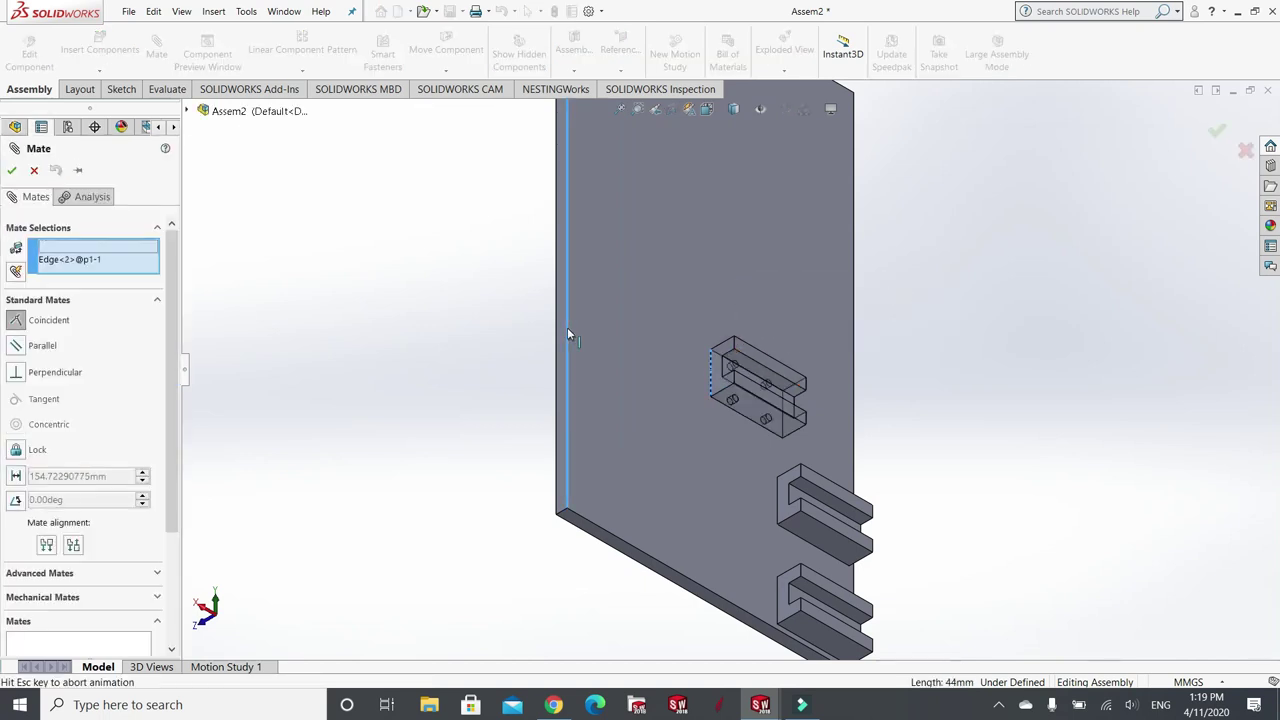
{"action": "left_click", "coordinate": [567, 330]}
{"action": "left_click", "coordinate": [464, 310]}
{"action": "type", "text": "5"}
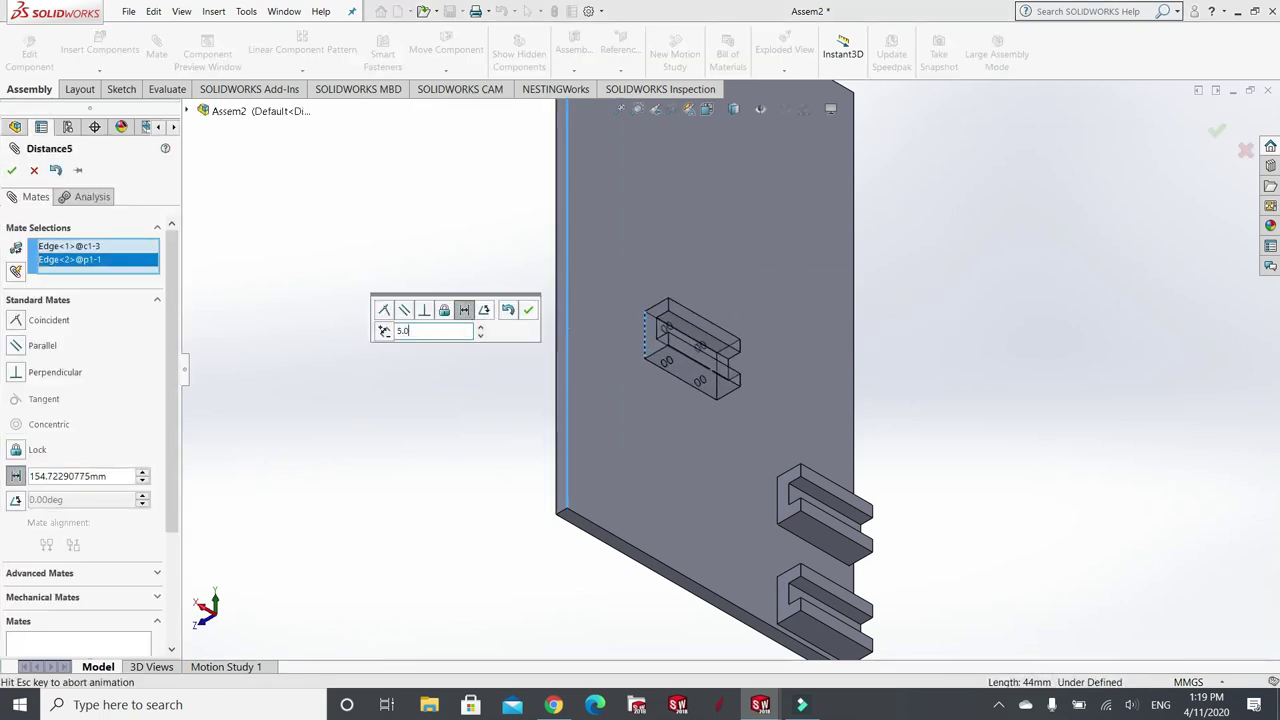
{"action": "key", "text": "Return"}
{"action": "key", "text": "Return"}
{"action": "key", "text": "Return"}
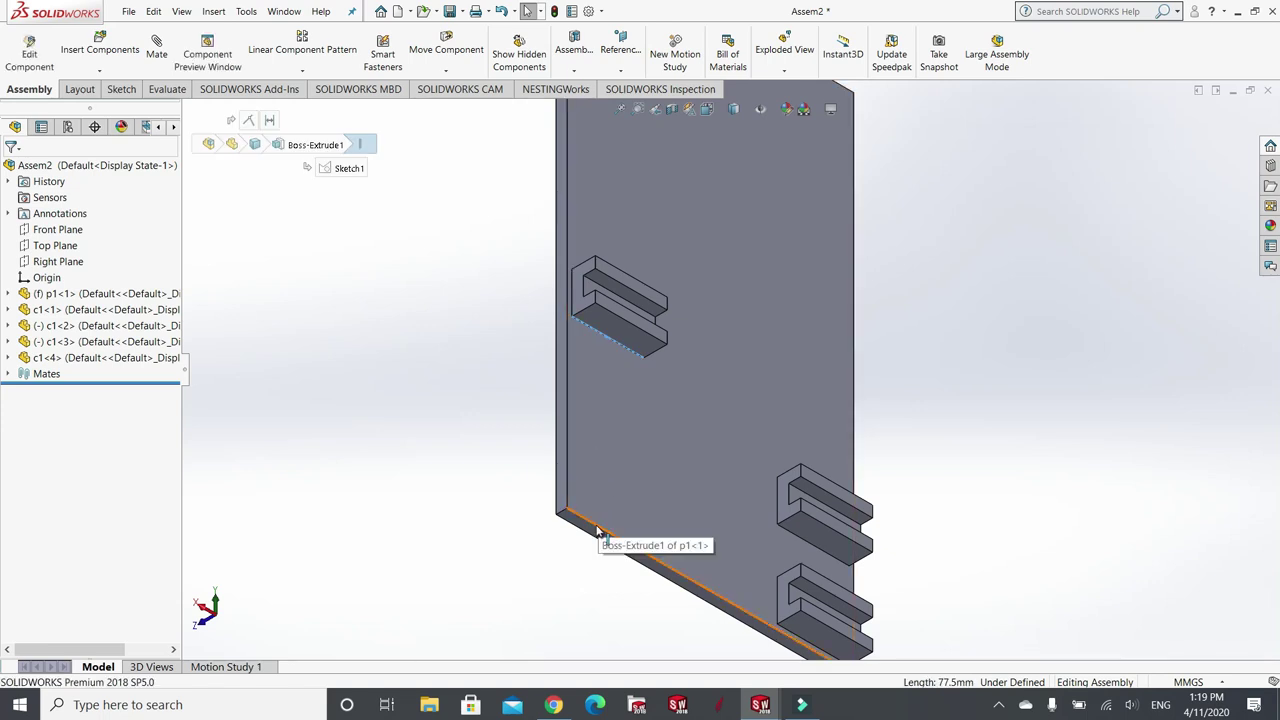
- Add a 1 mm distance mate between the third clip's bottom edge and the plate's bottom edge
{"action": "left_click", "coordinate": [630, 340]}
{"action": "left_click", "coordinate": [797, 265]}
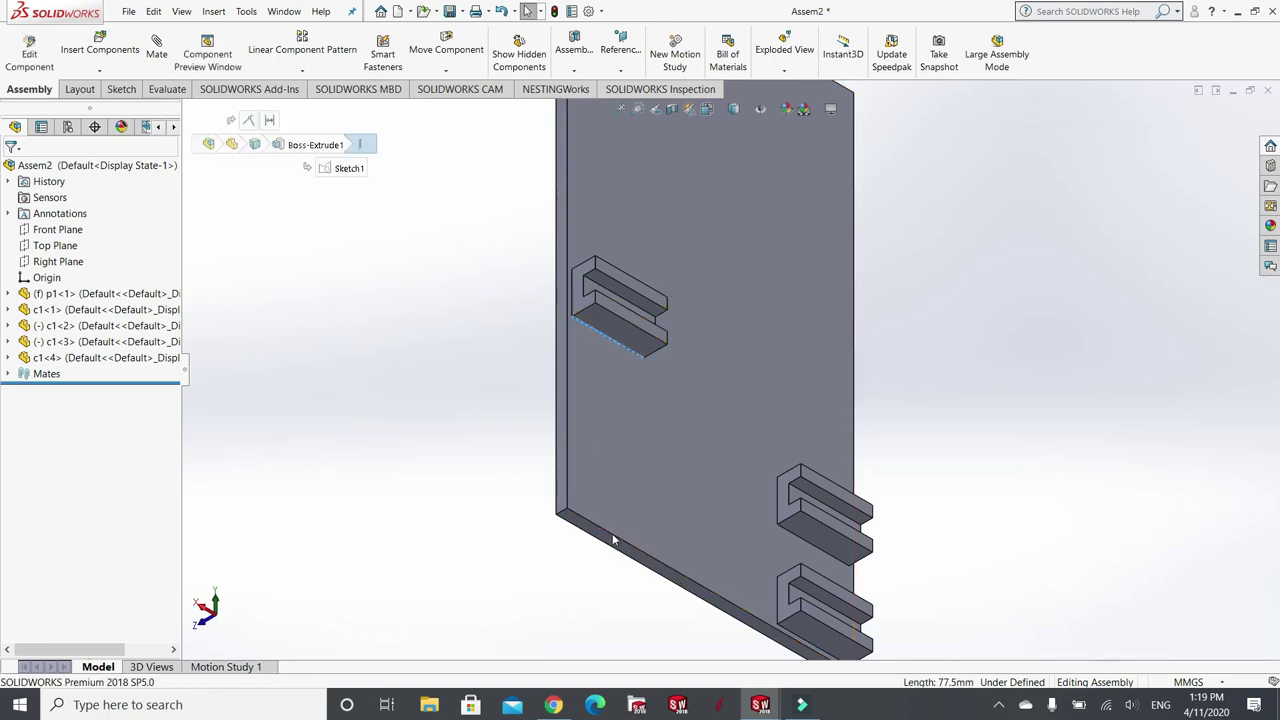
{"action": "left_click", "coordinate": [612, 536]}
{"action": "left_click", "coordinate": [512, 558]}
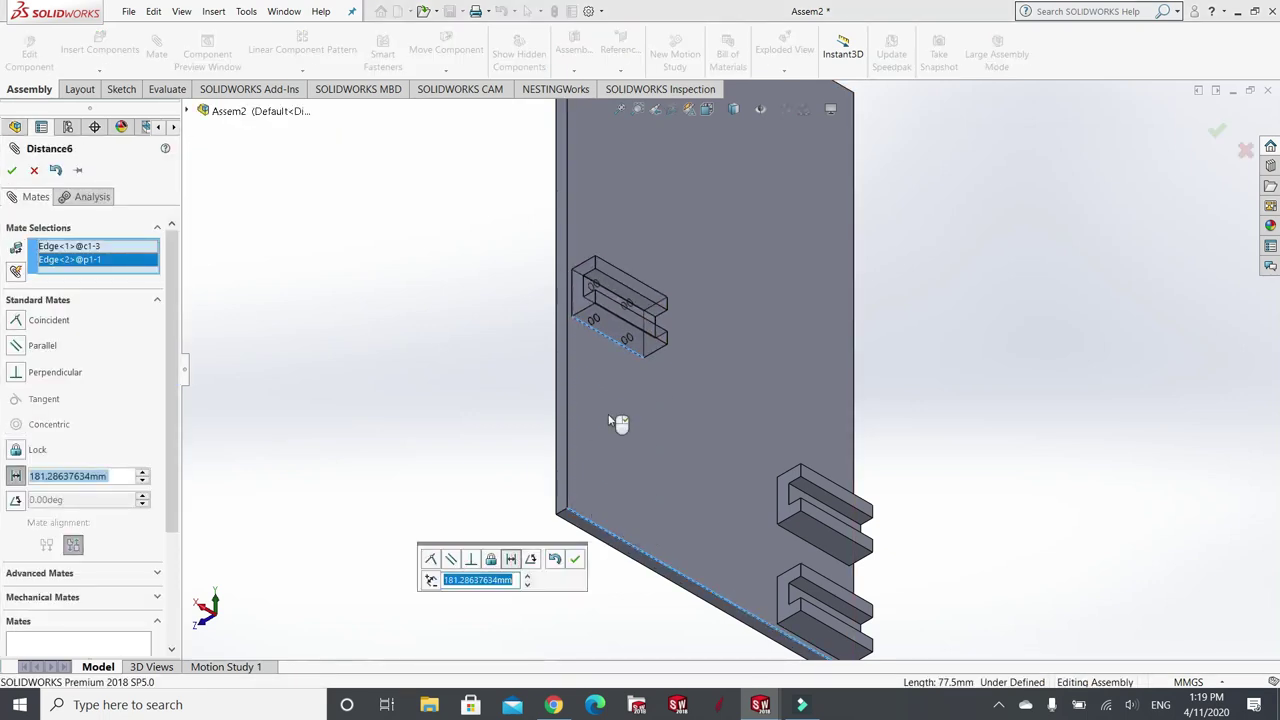
{"action": "type", "text": "1"}
{"action": "key", "text": "Return"}
{"action": "key", "text": "Return"}
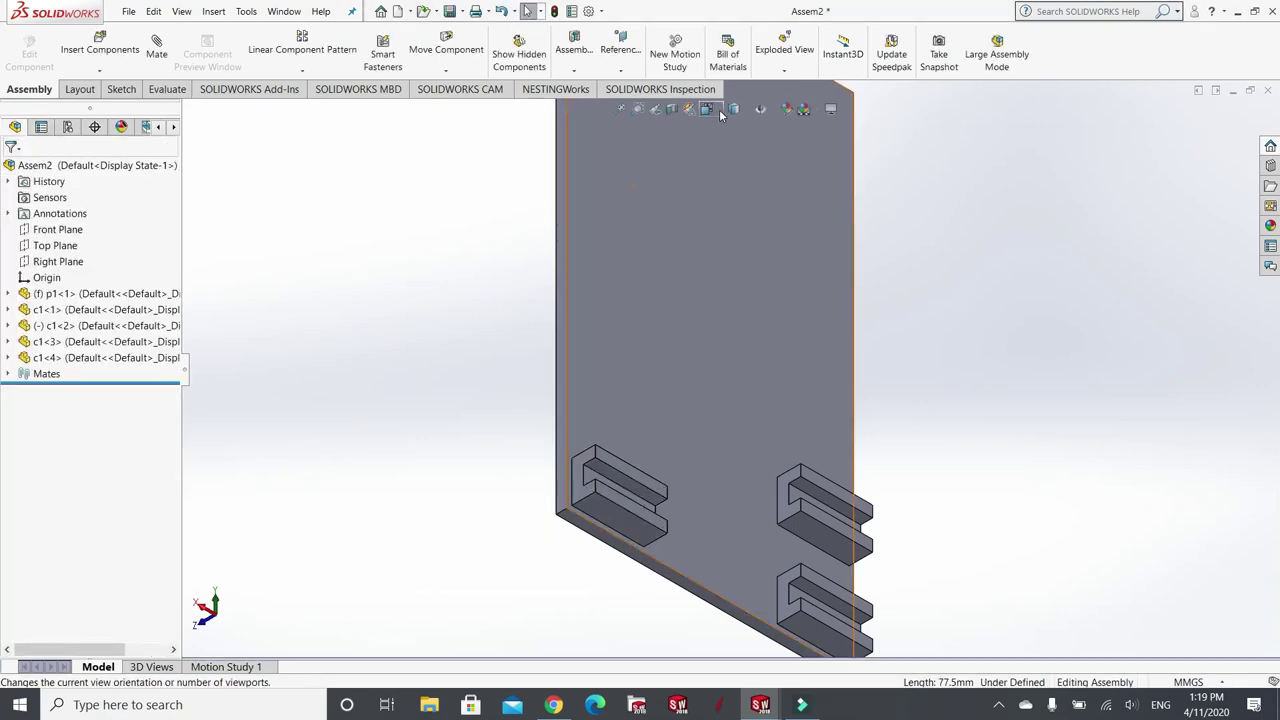
{"action": "key", "text": "space"}
{"action": "left_click", "coordinate": [545, 515]}
{"action": "left_click", "coordinate": [500, 530]}
- Mate the clip's face coincident with the plate's back face
{"action": "left_click", "coordinate": [678, 445]}
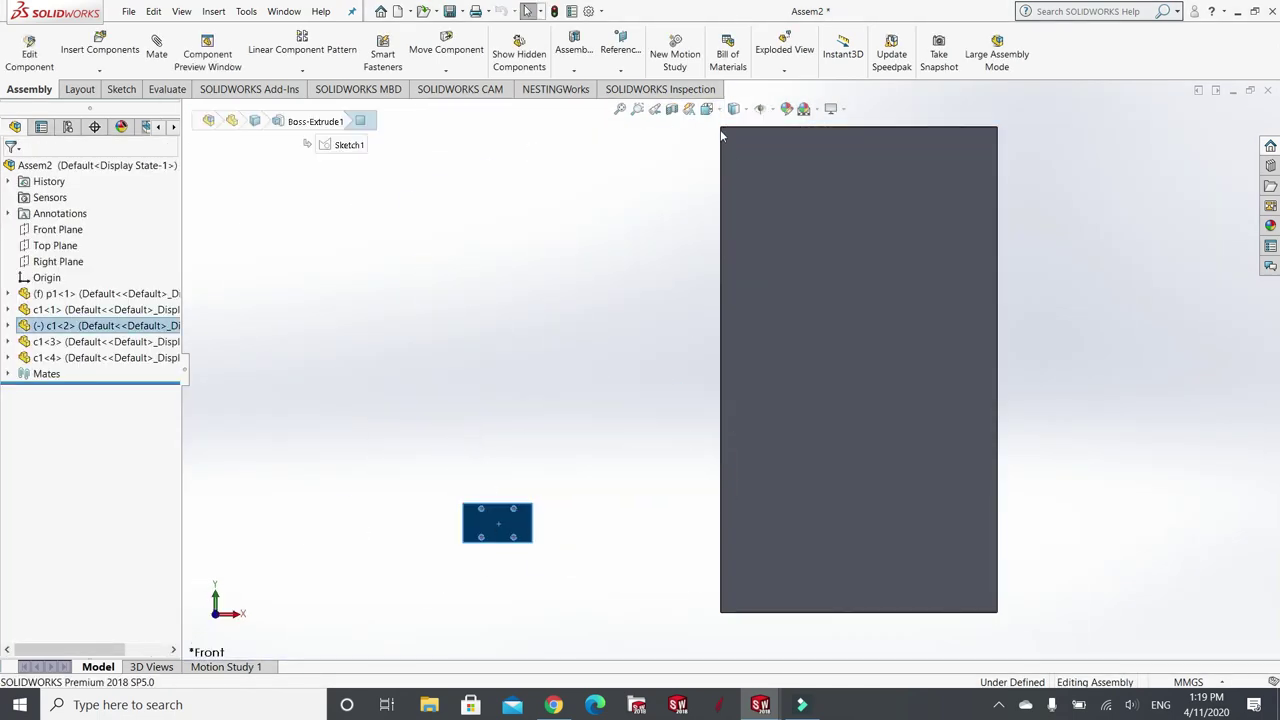
{"action": "left_click", "coordinate": [720, 110]}
{"action": "left_click", "coordinate": [764, 165]}
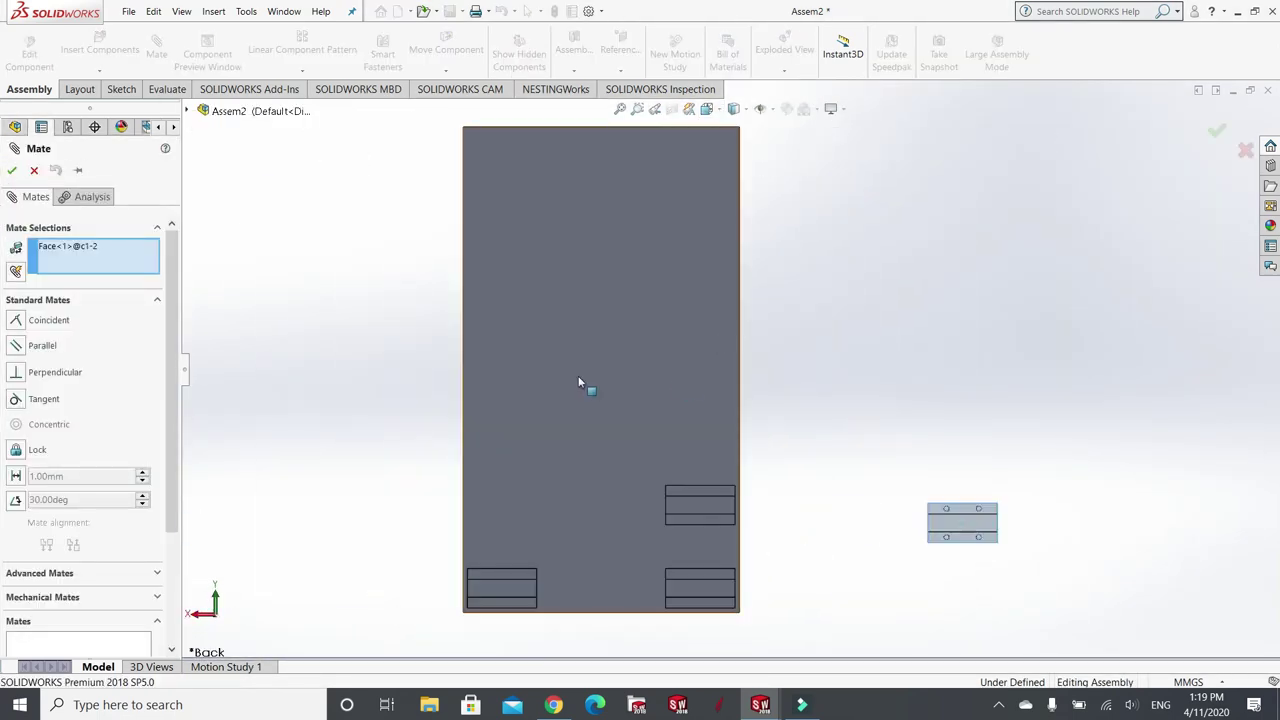
{"action": "left_click", "coordinate": [586, 383]}
{"action": "key", "text": "Return"}
{"action": "key", "text": "space"}
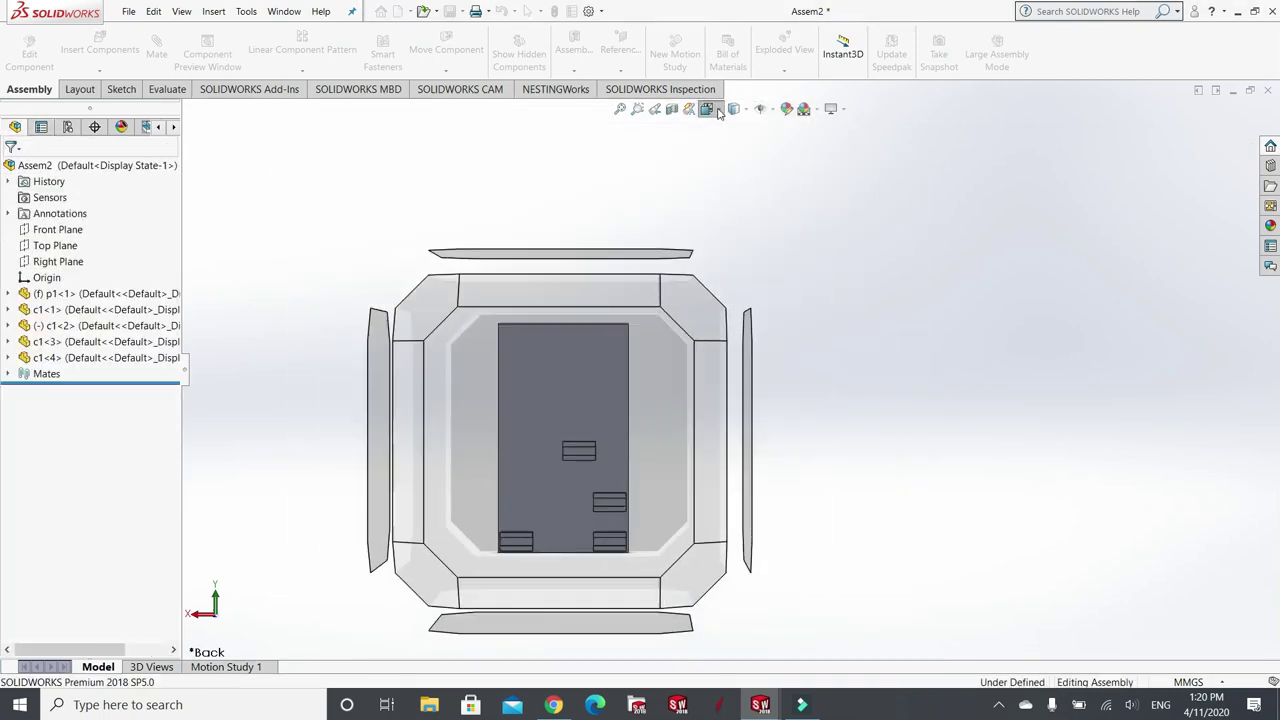
- Set the clip's vertical side edge 10 mm from the plate's side edge
{"action": "left_click", "coordinate": [720, 110]}
{"action": "left_click", "coordinate": [726, 145]}
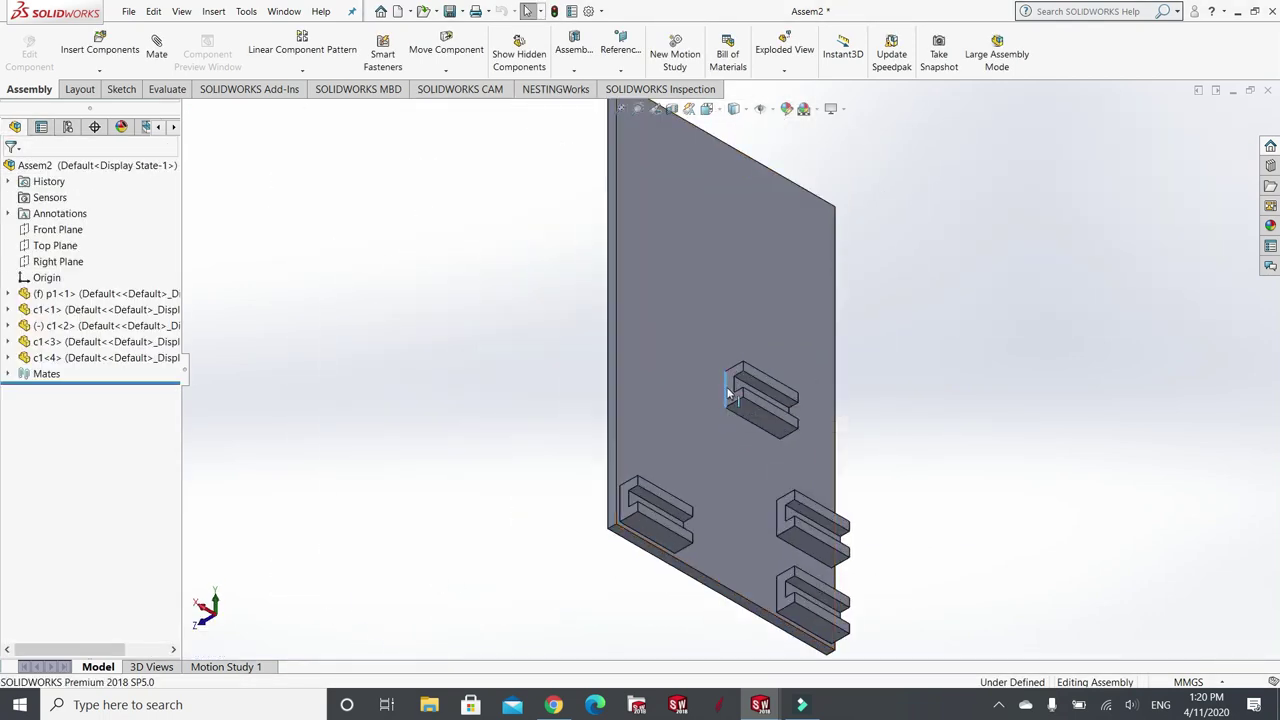
{"action": "left_click", "coordinate": [727, 392]}
{"action": "key", "text": "m"}
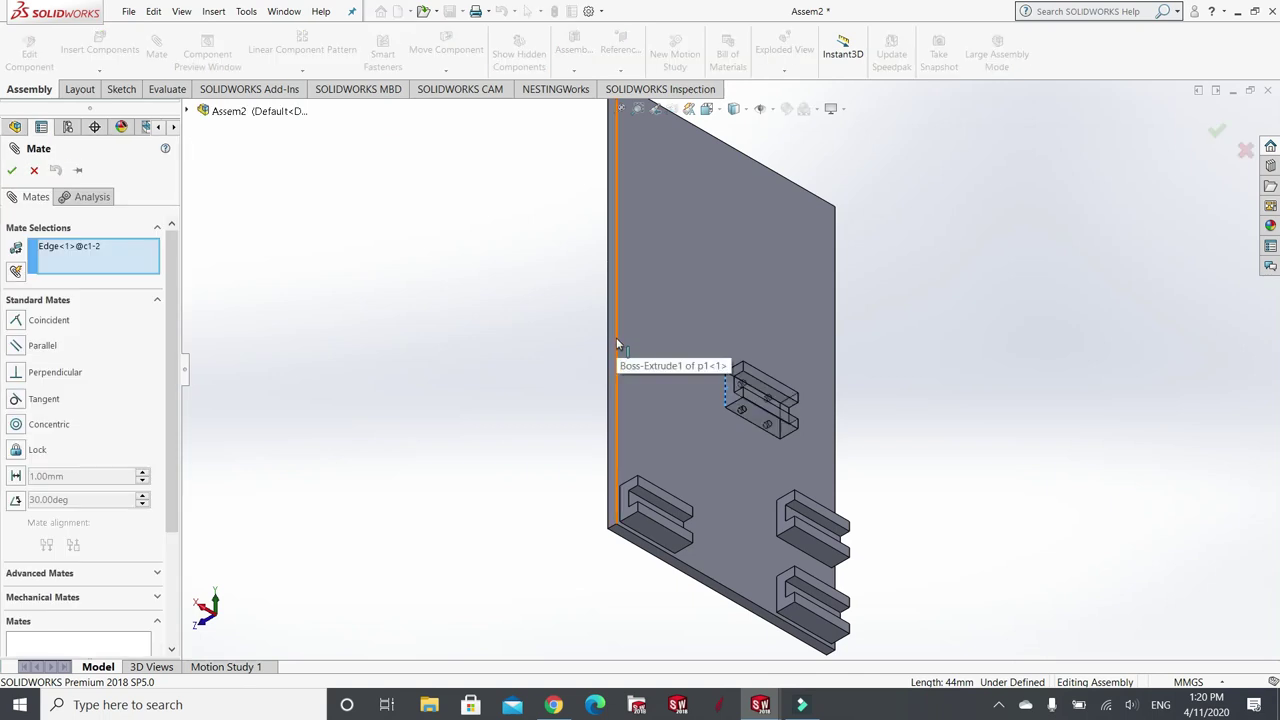
{"action": "left_click", "coordinate": [616, 342]}
{"action": "left_click", "coordinate": [518, 323]}
{"action": "type", "text": "10"}
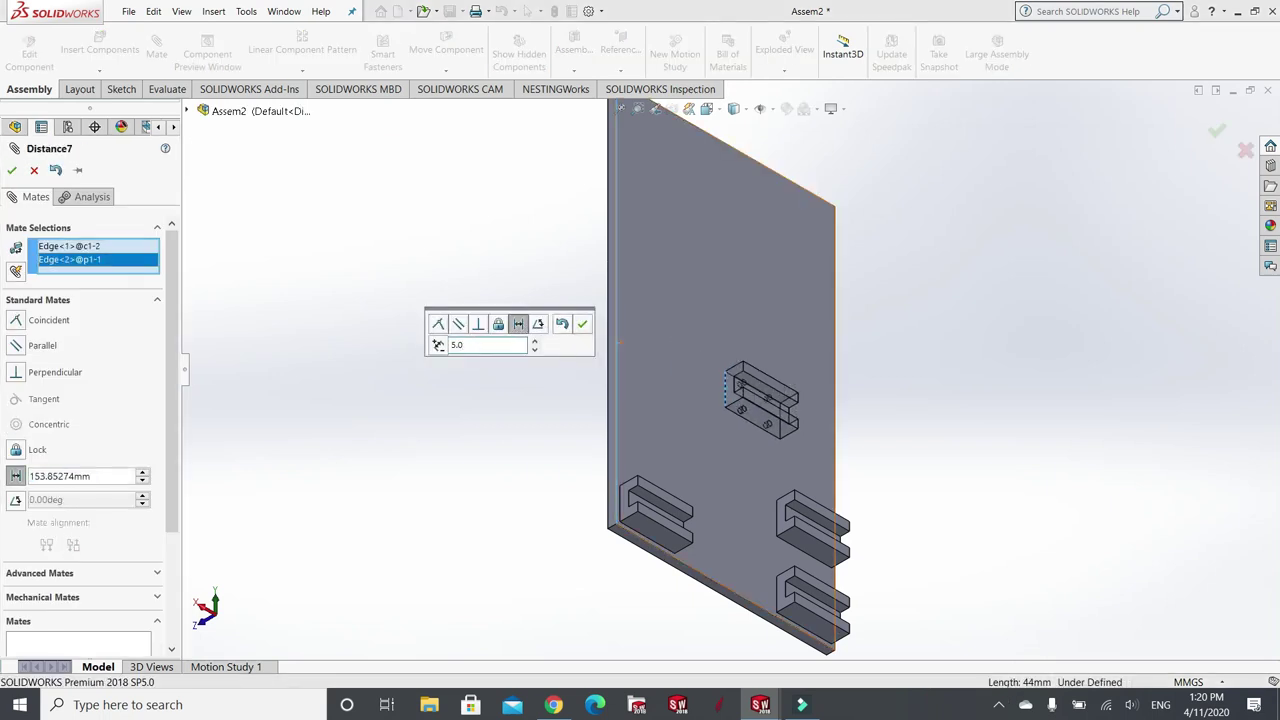
{"action": "left_click", "coordinate": [582, 323]}
{"action": "key", "text": "Escape"}
- Add a 98 mm distance mate between the clip's bottom edge and the plate's bottom edge
{"action": "left_click", "coordinate": [646, 370]}
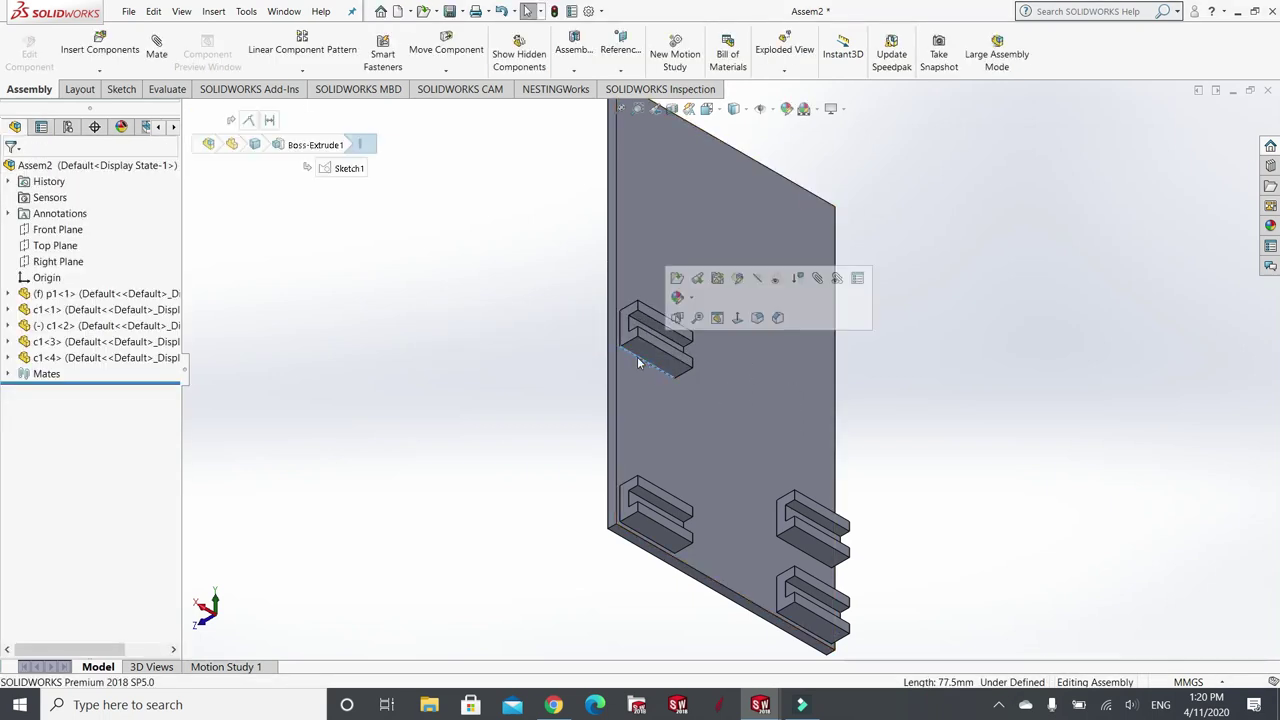
{"action": "key", "text": "m"}
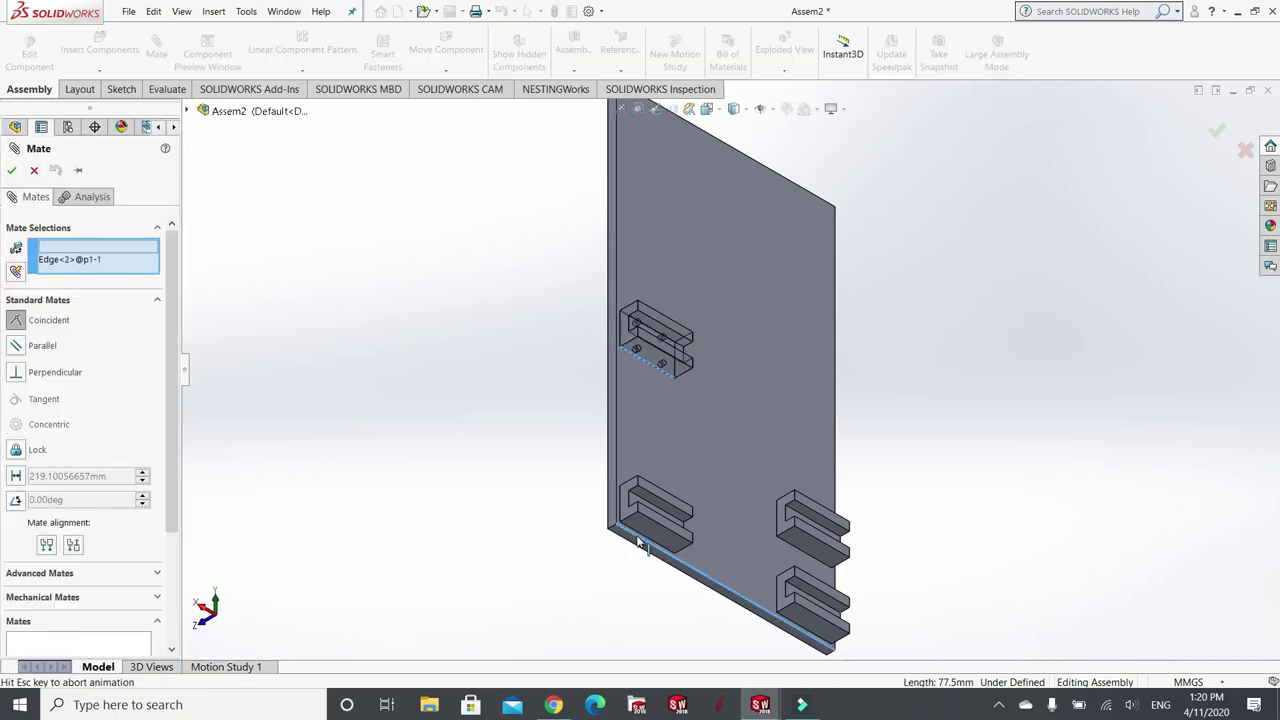
{"action": "left_click", "coordinate": [638, 542]}
{"action": "left_click", "coordinate": [529, 561]}
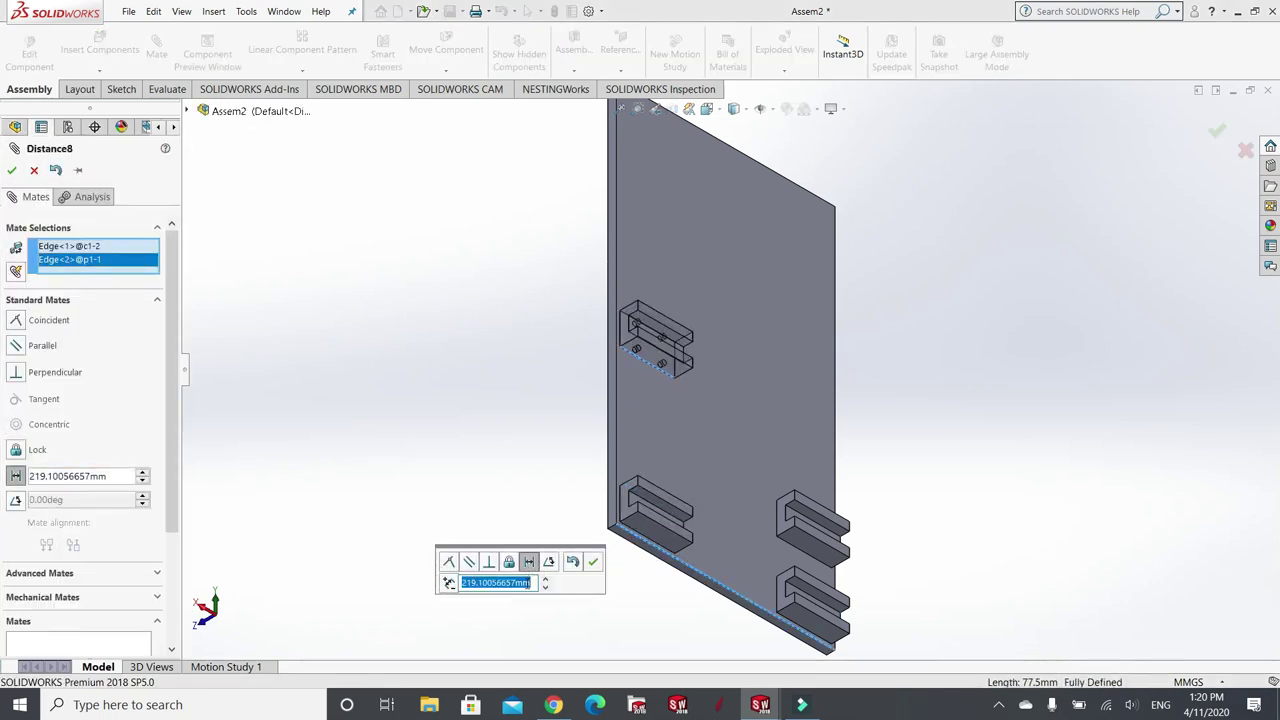
{"action": "type", "text": "98"}
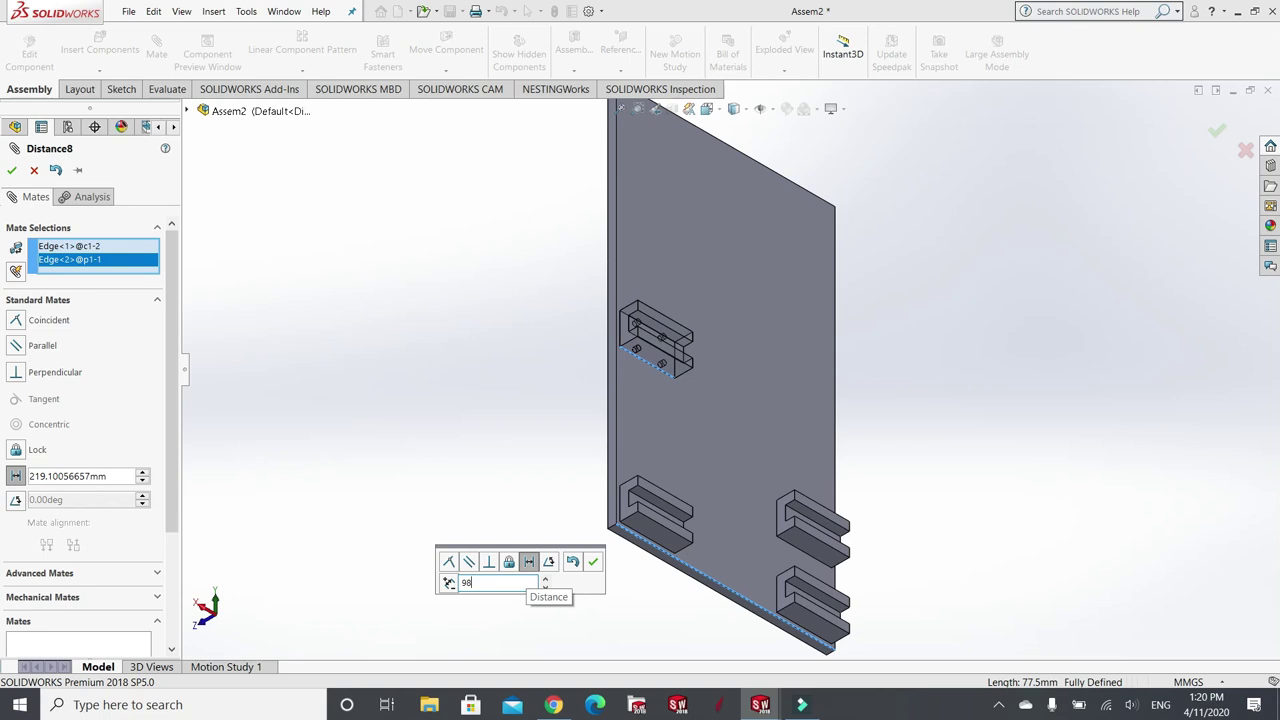
{"action": "key", "text": "Return"}
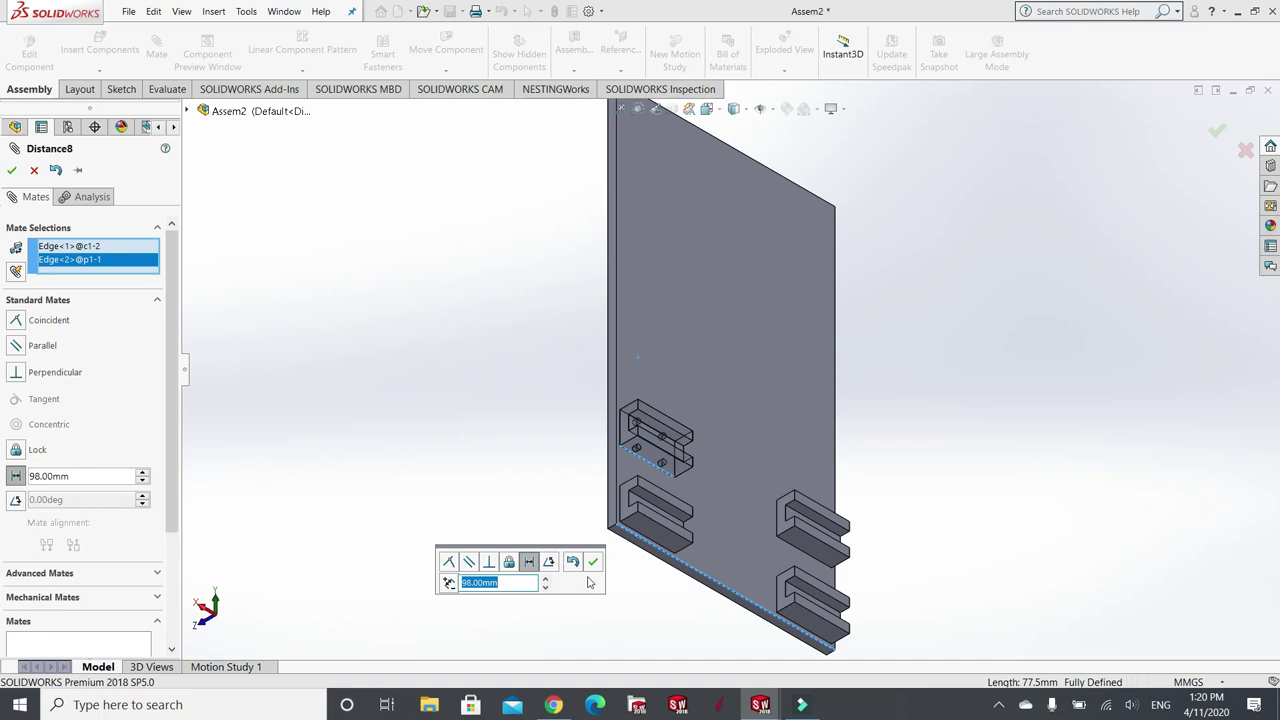
{"action": "left_click", "coordinate": [593, 561]}
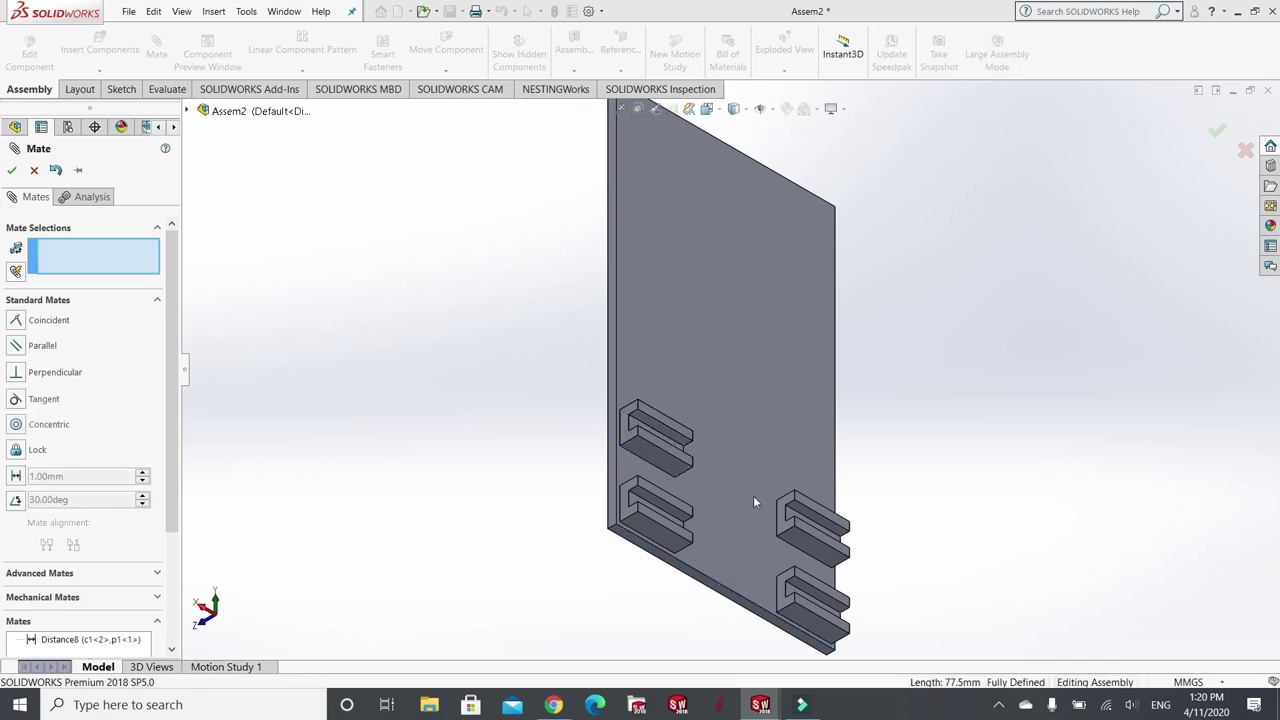
{"action": "key", "text": "Escape"}
{"action": "scroll", "coordinate": [708, 517], "scroll_direction": "down", "scroll_amount": 1}
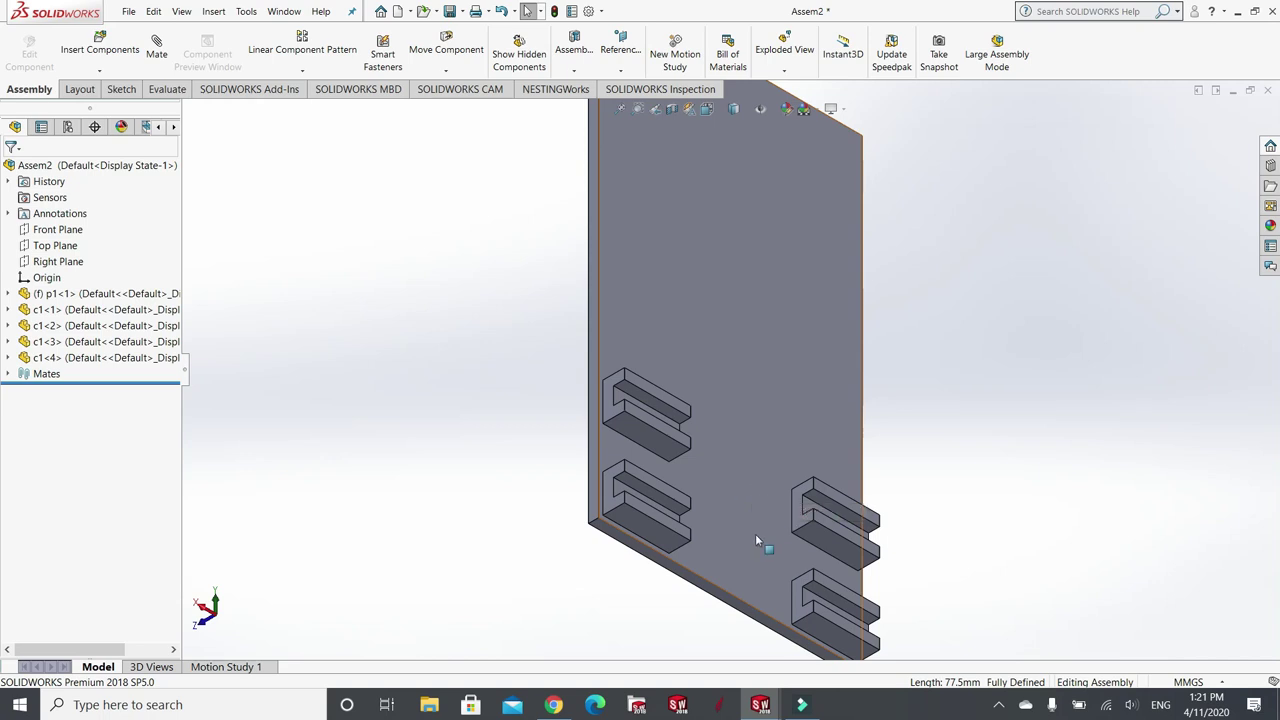
{"action": "scroll", "coordinate": [782, 562], "scroll_direction": "up", "scroll_amount": 1}
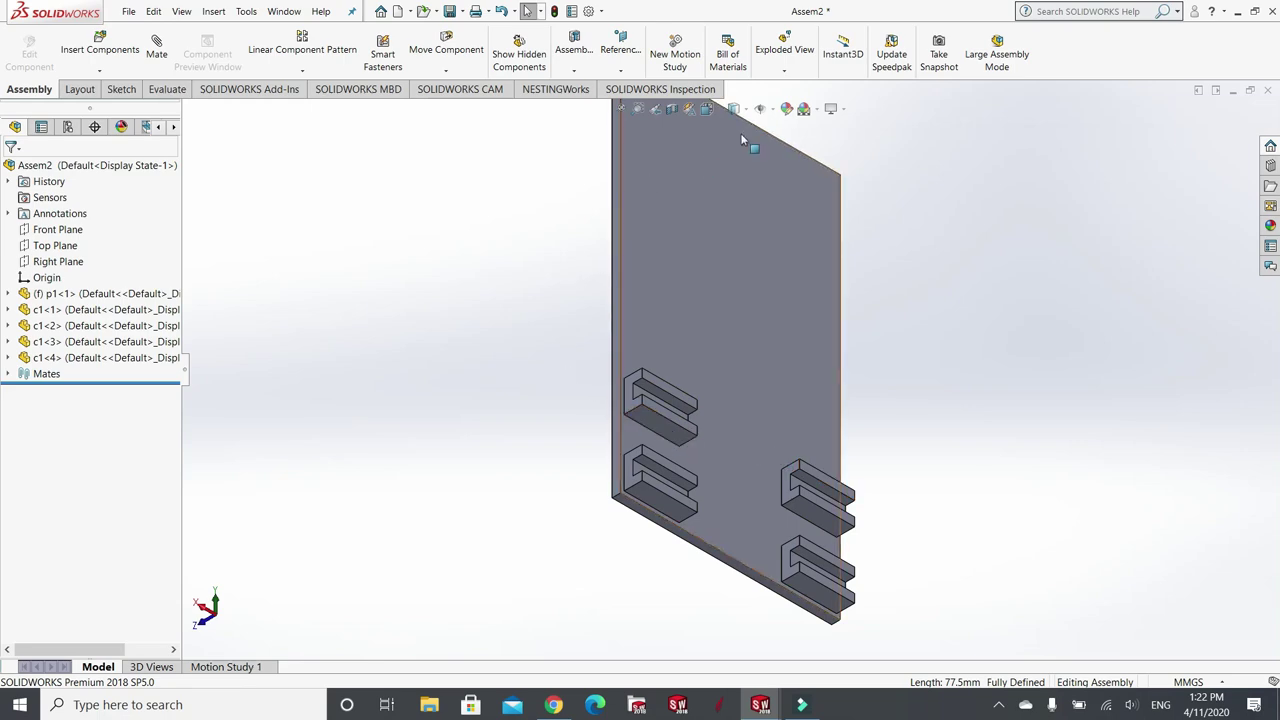
- Turn the assembly to the Front view, adjust the zoom, and select the p1 plate
{"action": "left_click", "coordinate": [722, 112]}
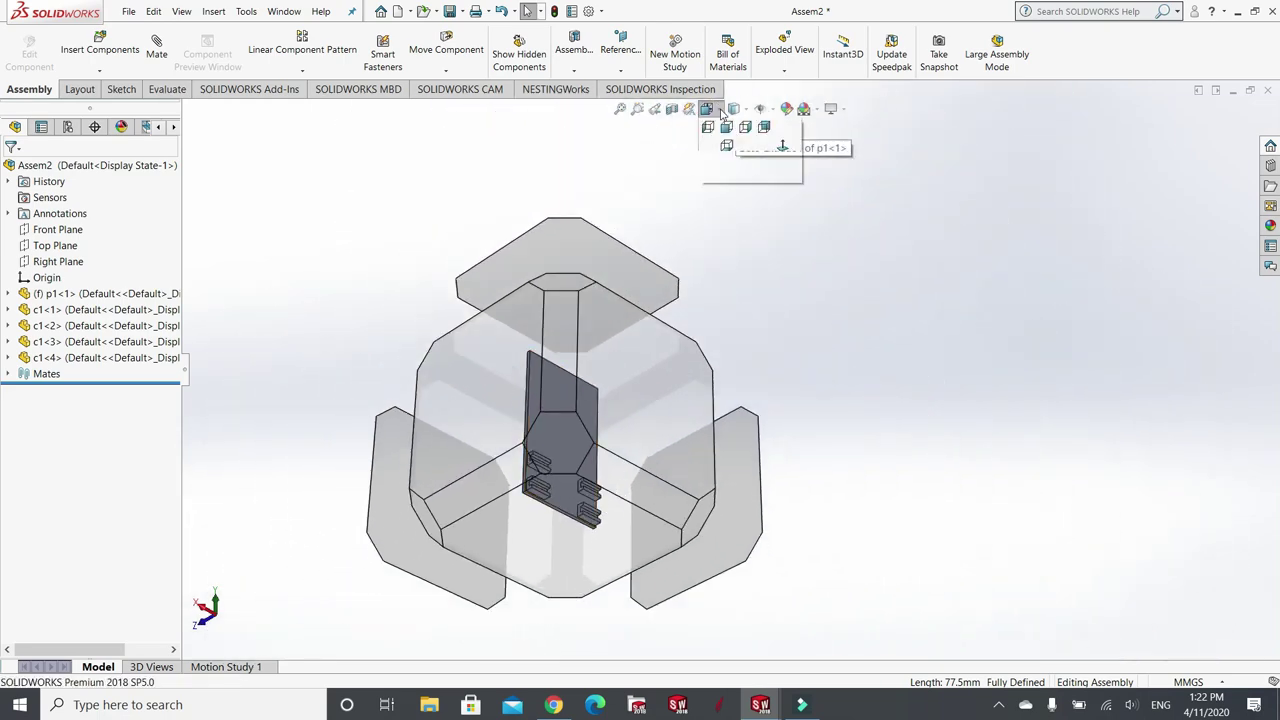
{"action": "left_click", "coordinate": [729, 165]}
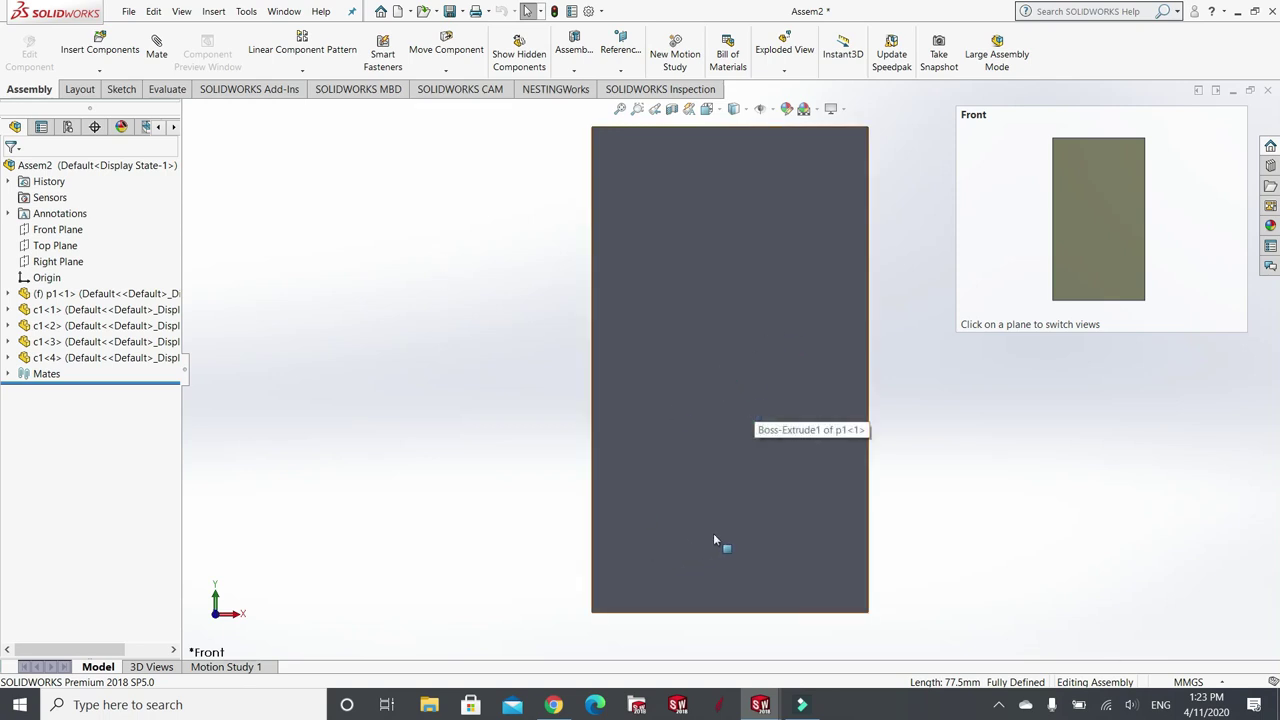
{"action": "scroll", "coordinate": [713, 540], "scroll_direction": "down", "scroll_amount": 3}
{"action": "scroll", "coordinate": [670, 543], "scroll_direction": "up", "scroll_amount": 5}
{"action": "scroll", "coordinate": [657, 459], "scroll_direction": "down", "scroll_amount": 4}
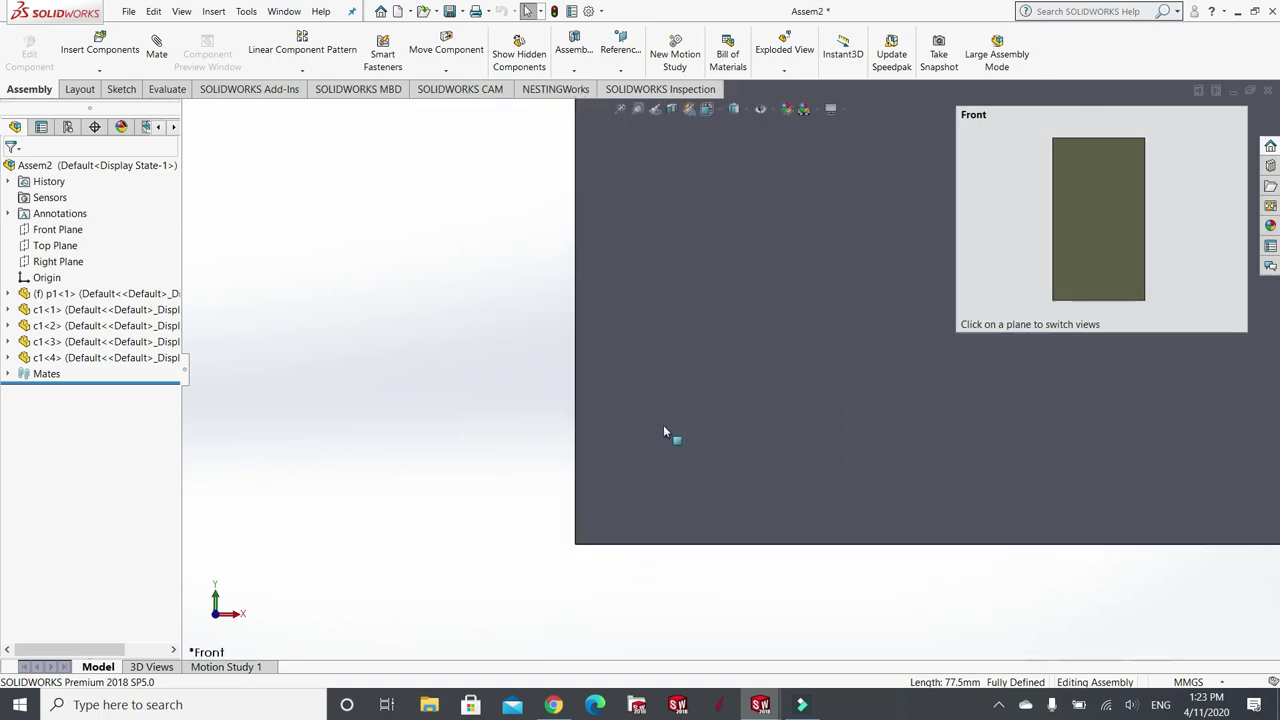
{"action": "scroll", "coordinate": [663, 432], "scroll_direction": "up", "scroll_amount": 4}
{"action": "scroll", "coordinate": [845, 190], "scroll_direction": "down", "scroll_amount": 1}
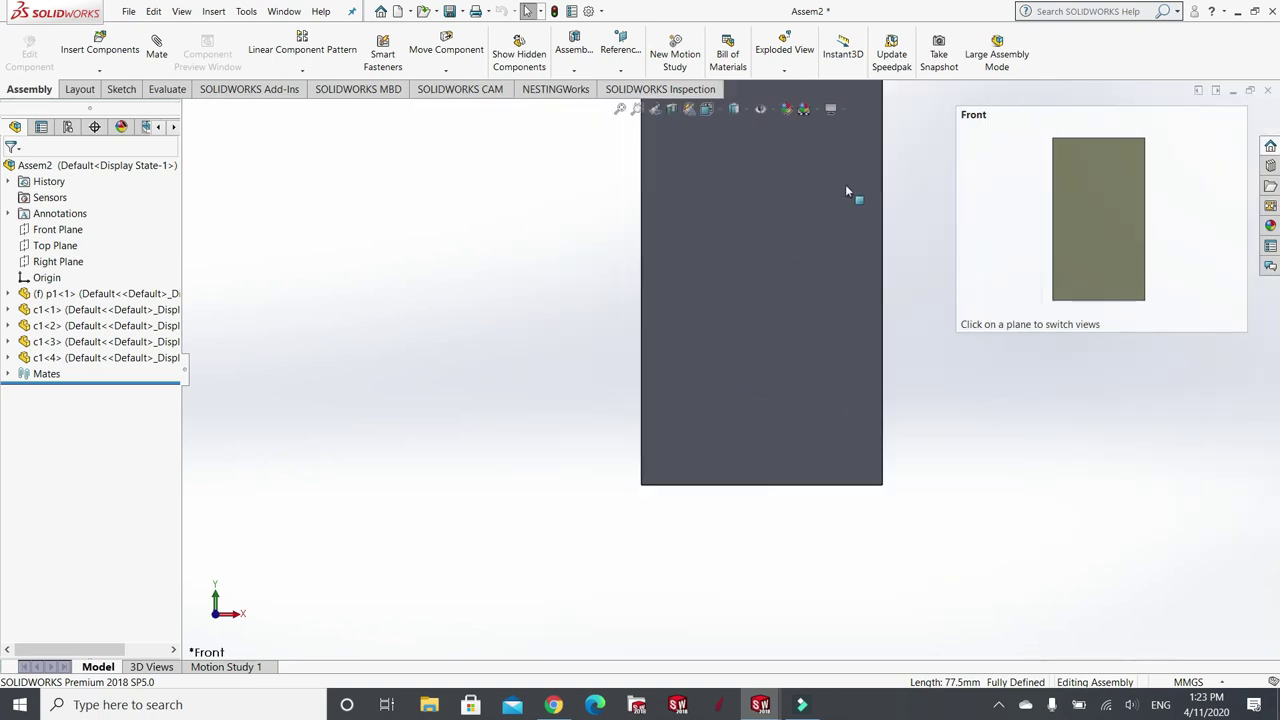
{"action": "scroll", "coordinate": [842, 195], "scroll_direction": "down", "scroll_amount": 1}
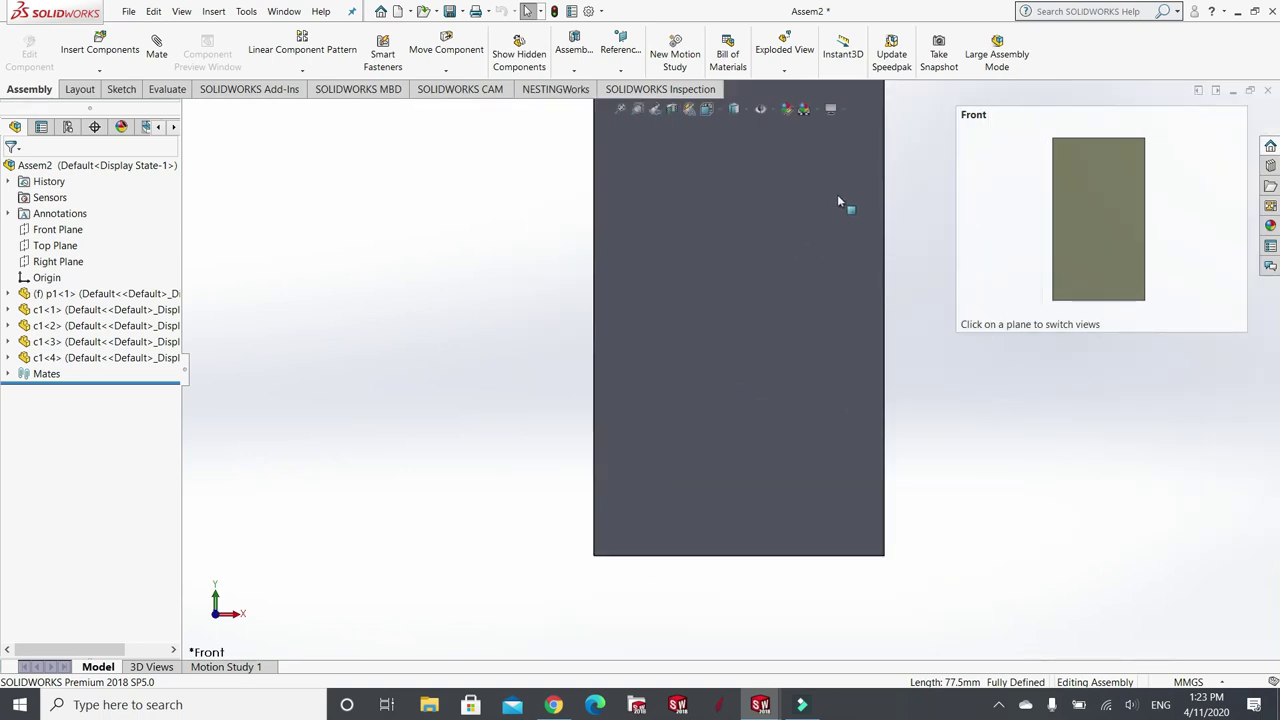
{"action": "left_click", "coordinate": [730, 316]}
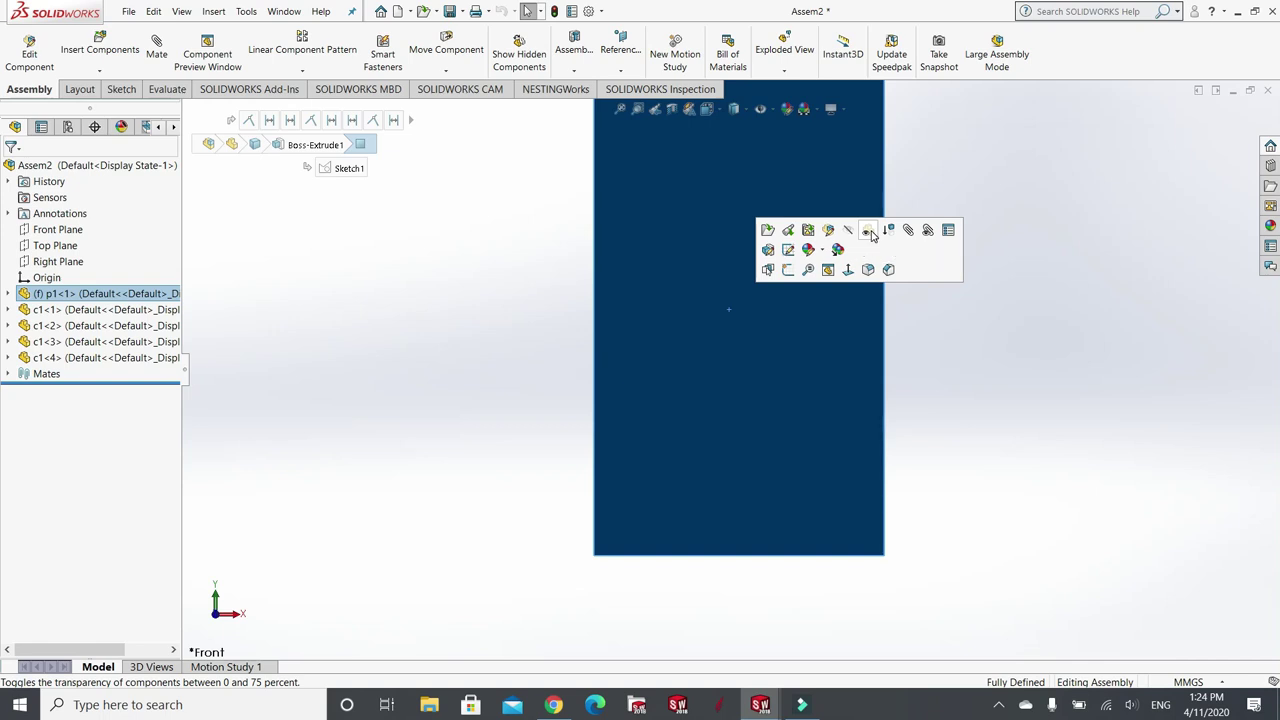
- Make the p1 plate transparent and clear the selection
{"action": "left_click", "coordinate": [871, 233]}
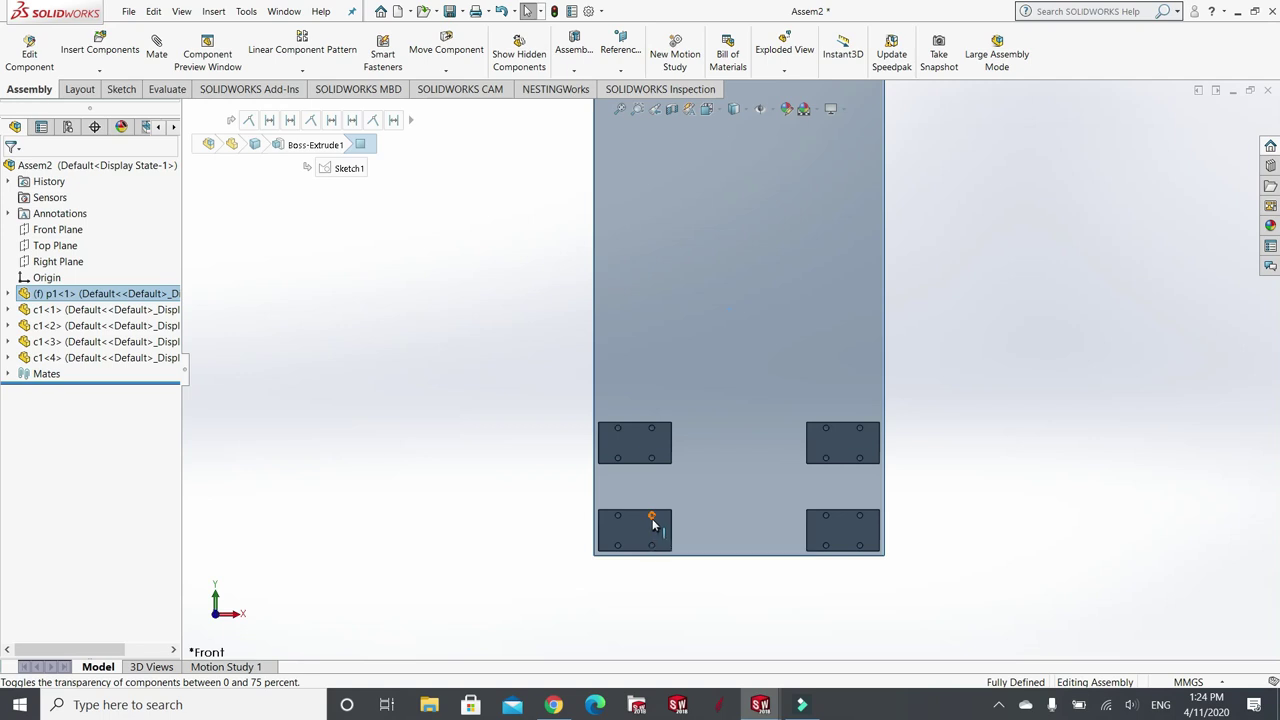
{"action": "left_click", "coordinate": [479, 330]}
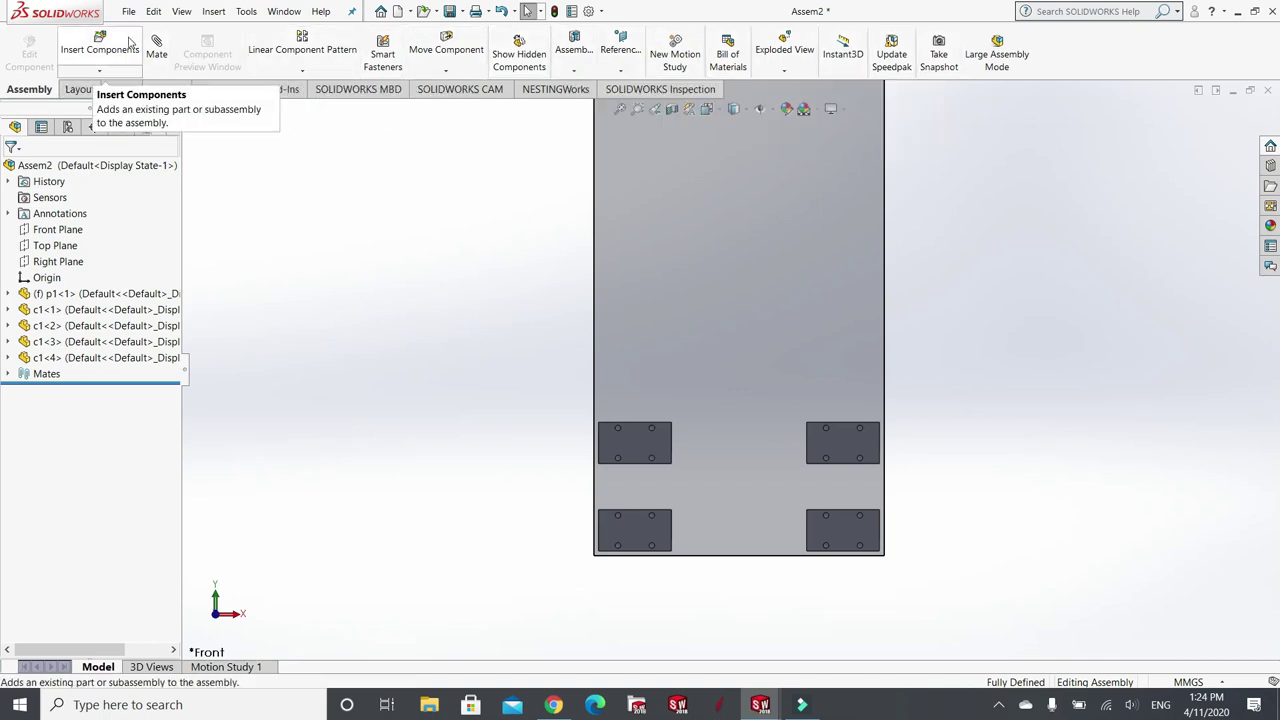
- Start a Hole Wizard cut feature in the assembly
{"action": "left_click", "coordinate": [576, 74]}
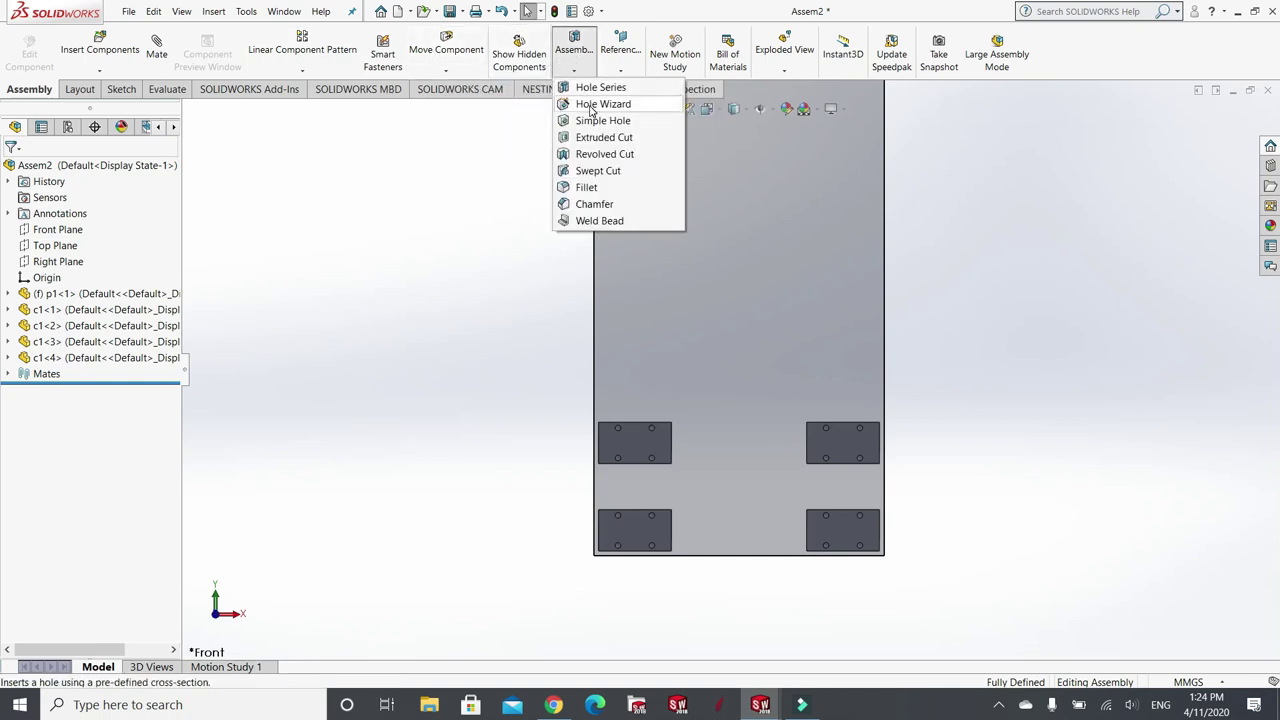
{"action": "left_click", "coordinate": [592, 105]}
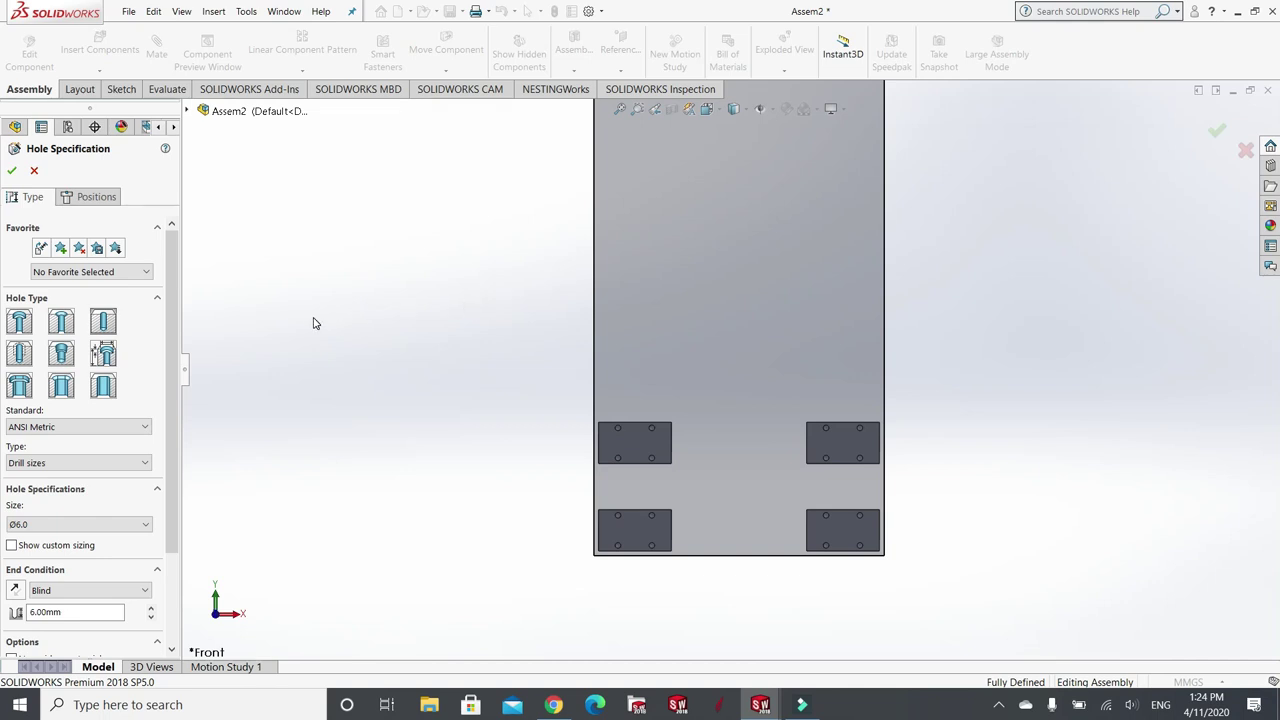
{"action": "scroll", "coordinate": [160, 300], "scroll_direction": "down", "scroll_amount": 1}
{"action": "scroll", "coordinate": [160, 300], "scroll_direction": "up", "scroll_amount": 1}
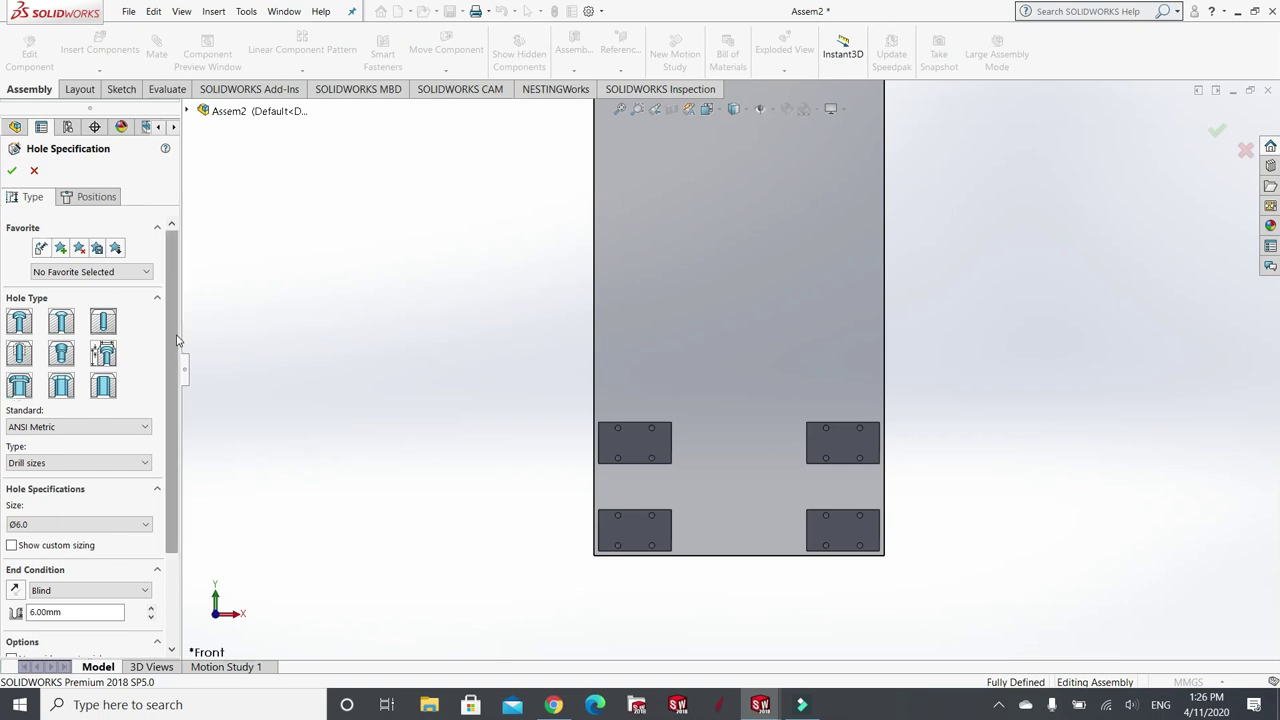
{"action": "left_click_drag", "start_coordinate": [172, 343], "coordinate": [170, 400]}
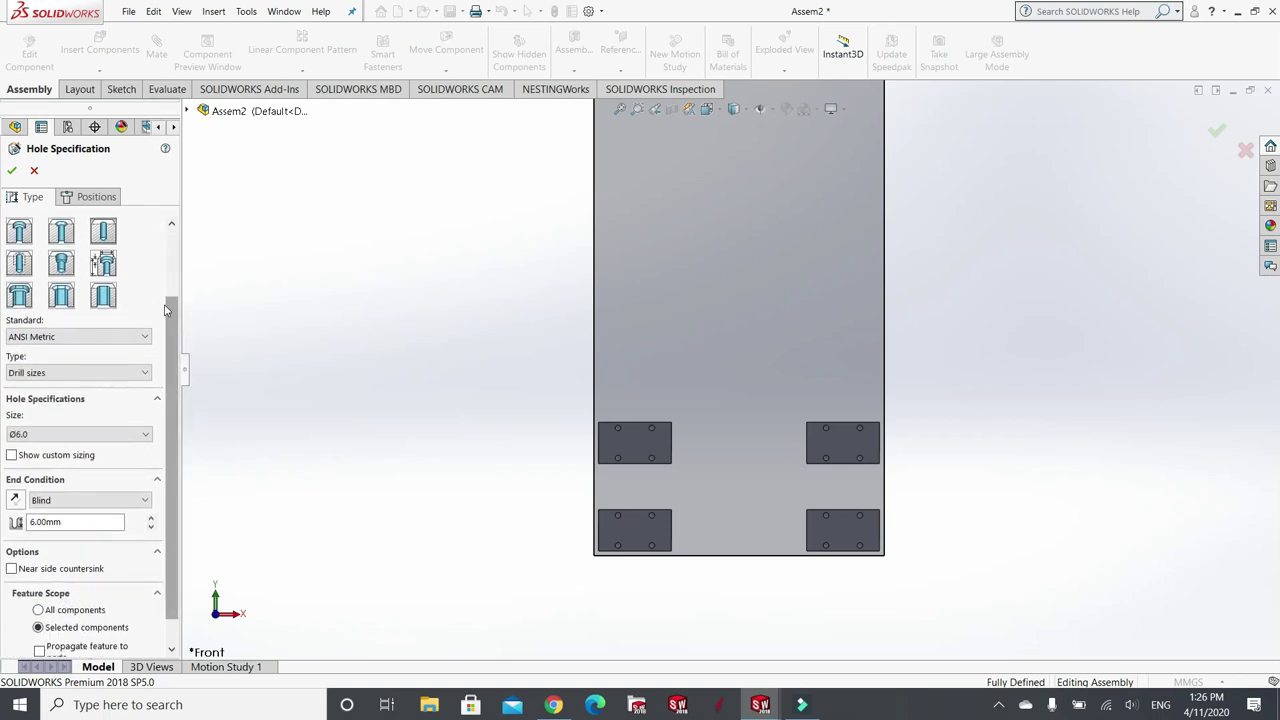
- Choose the slot hole type at size Ø5.5, keeping the 10.000mm slot length
{"action": "left_click", "coordinate": [107, 290]}
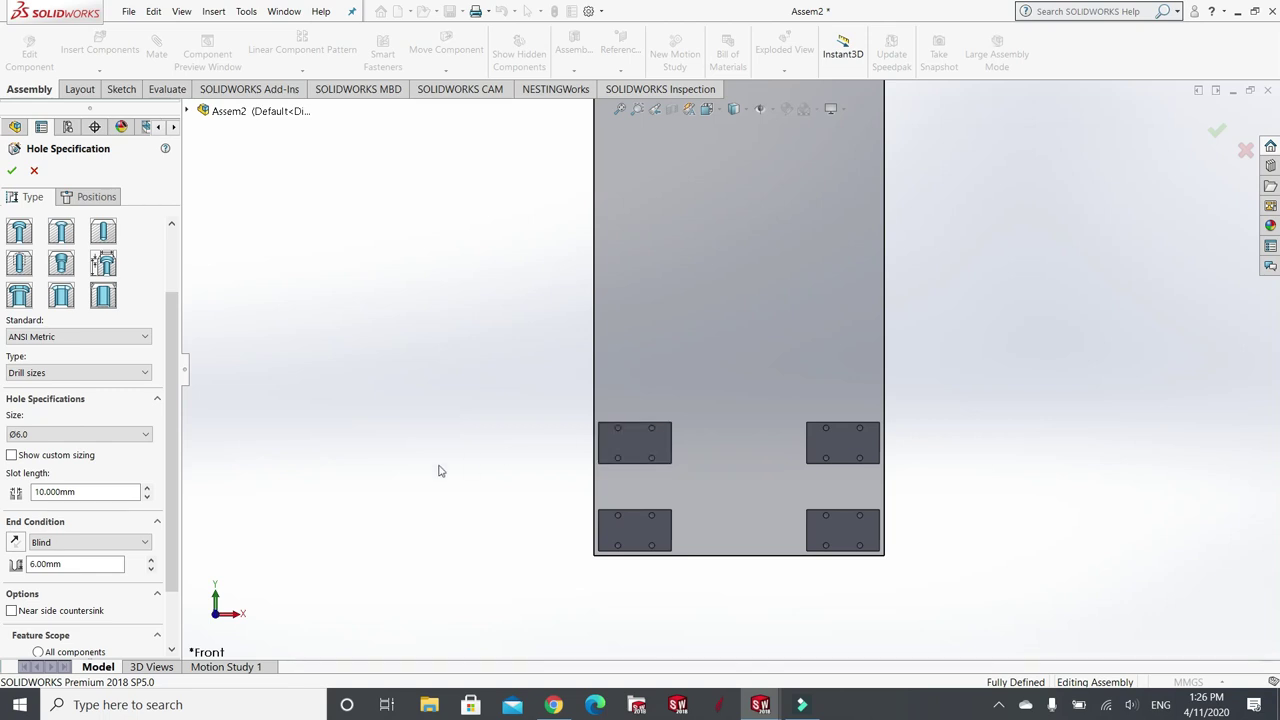
{"action": "left_click", "coordinate": [145, 436]}
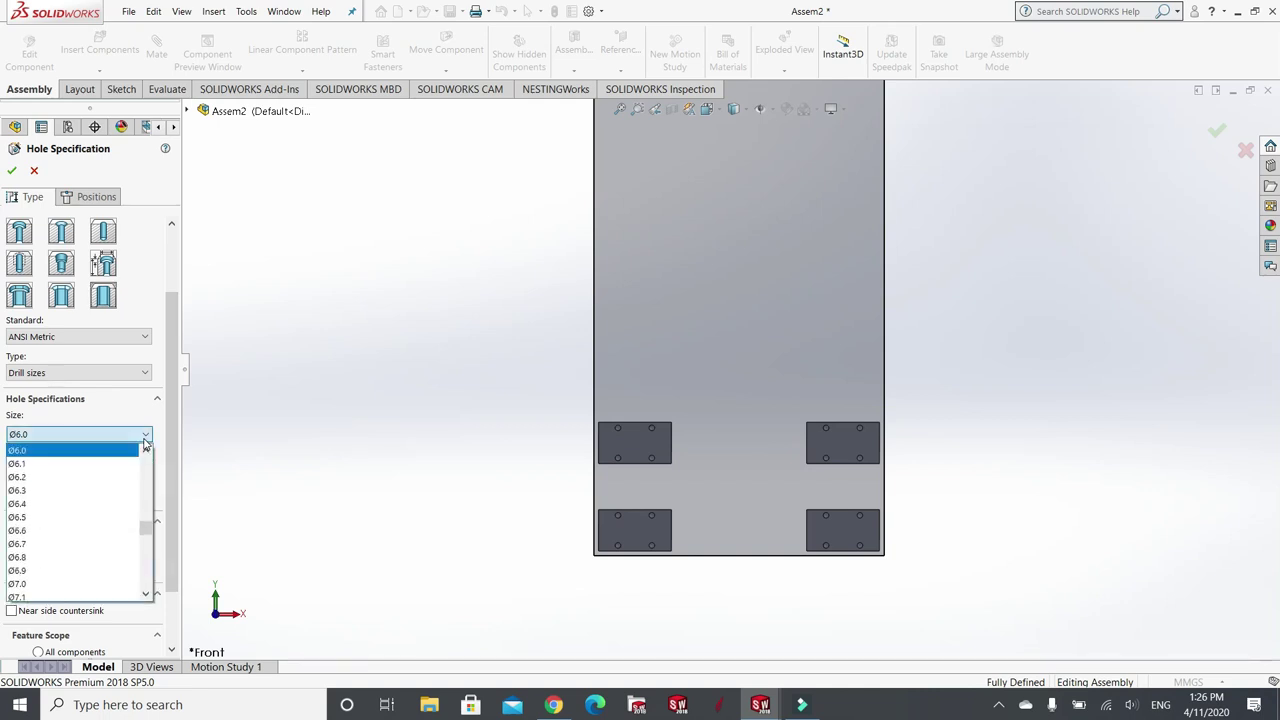
{"action": "left_click", "coordinate": [146, 453]}
{"action": "left_click", "coordinate": [146, 454]}
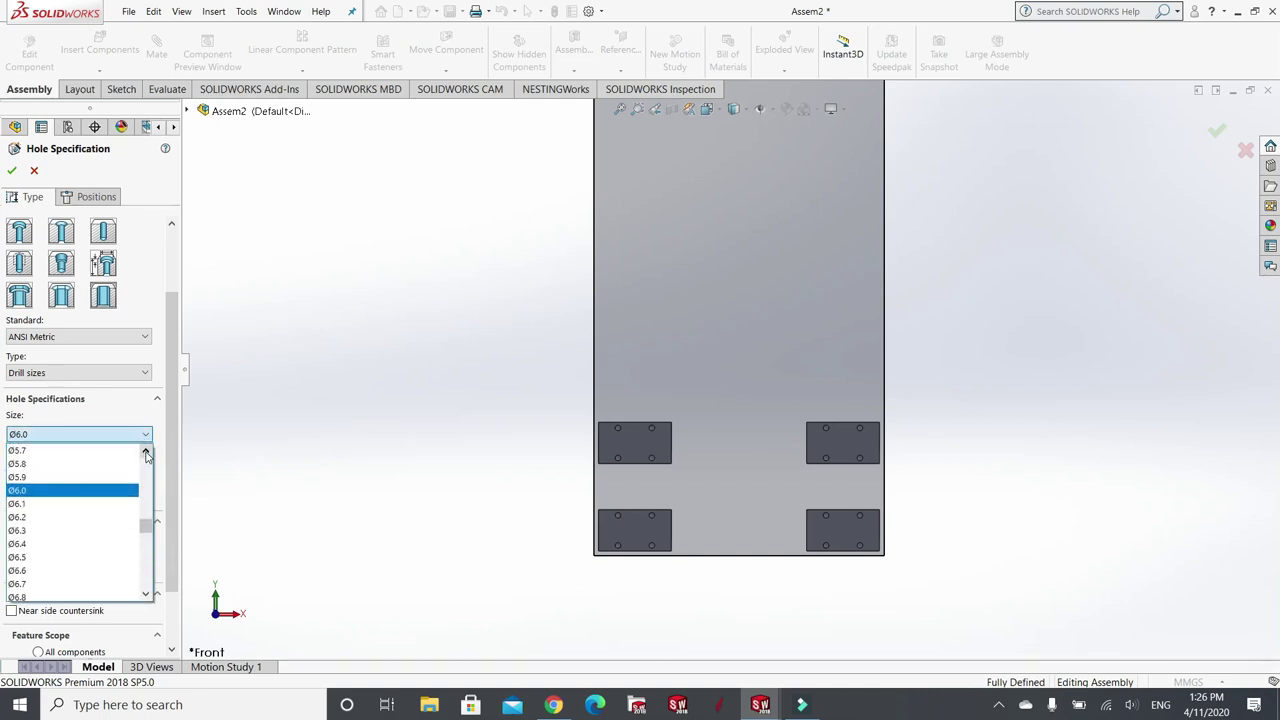
{"action": "left_click", "coordinate": [146, 454]}
{"action": "left_click", "coordinate": [146, 454]}
{"action": "left_click", "coordinate": [146, 454]}
{"action": "left_click", "coordinate": [146, 454]}
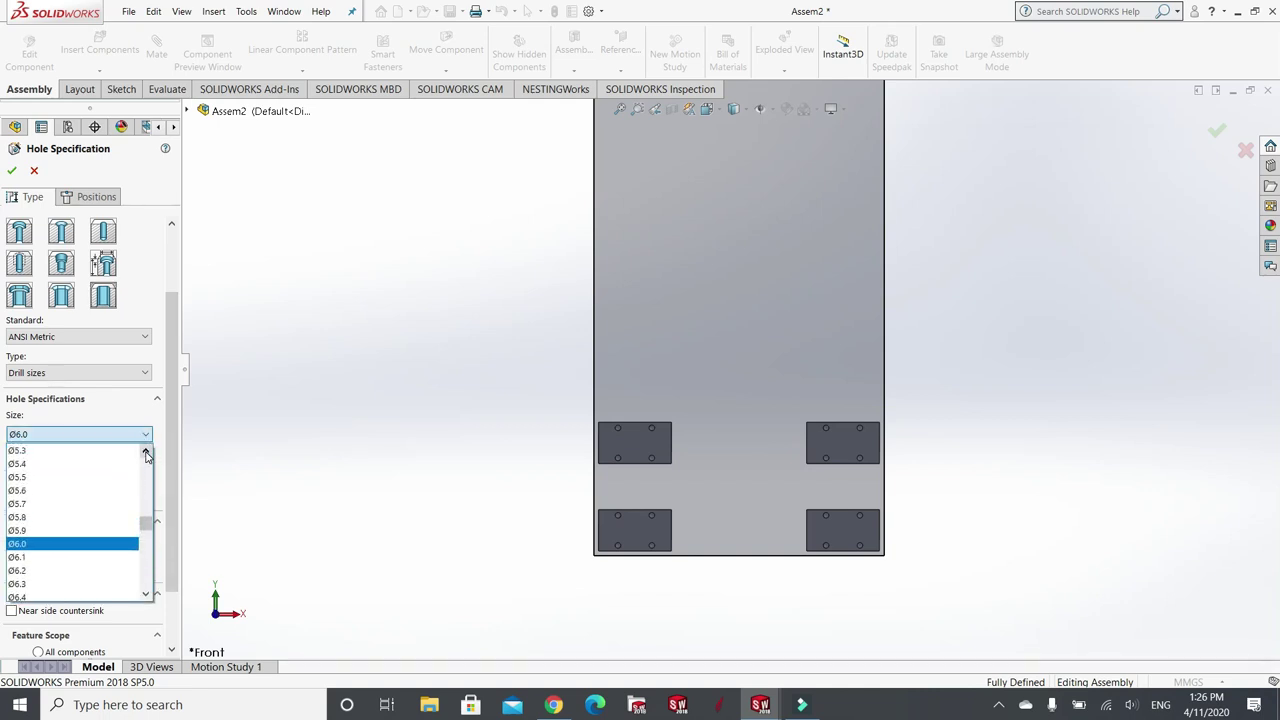
{"action": "left_click", "coordinate": [146, 454]}
{"action": "left_click", "coordinate": [146, 454]}
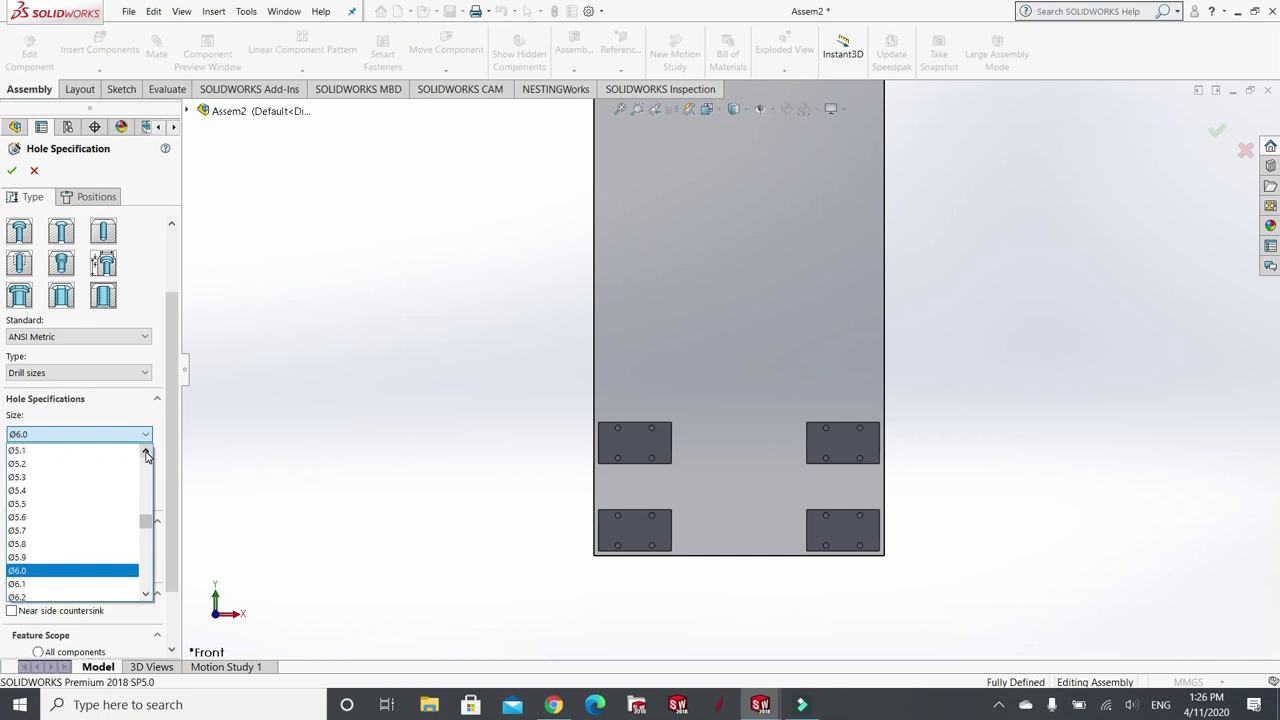
{"action": "left_click", "coordinate": [67, 504]}
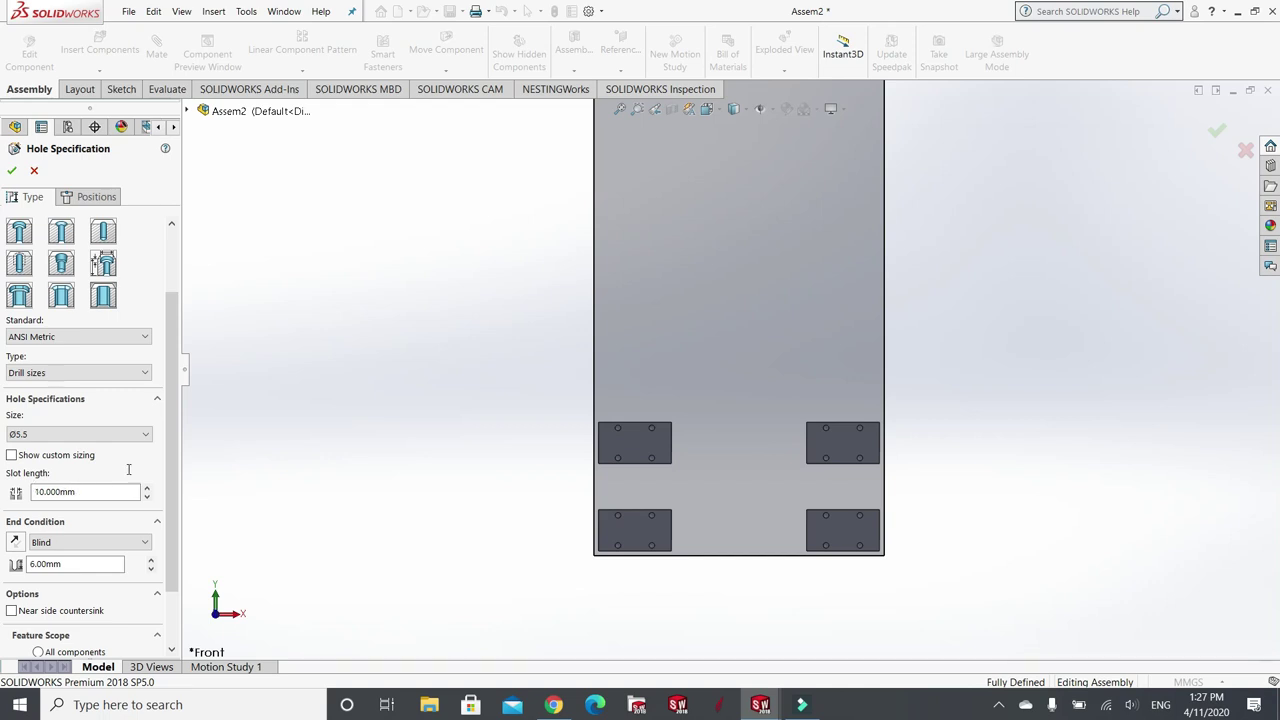
{"action": "left_click_drag", "start_coordinate": [174, 420], "coordinate": [176, 450]}
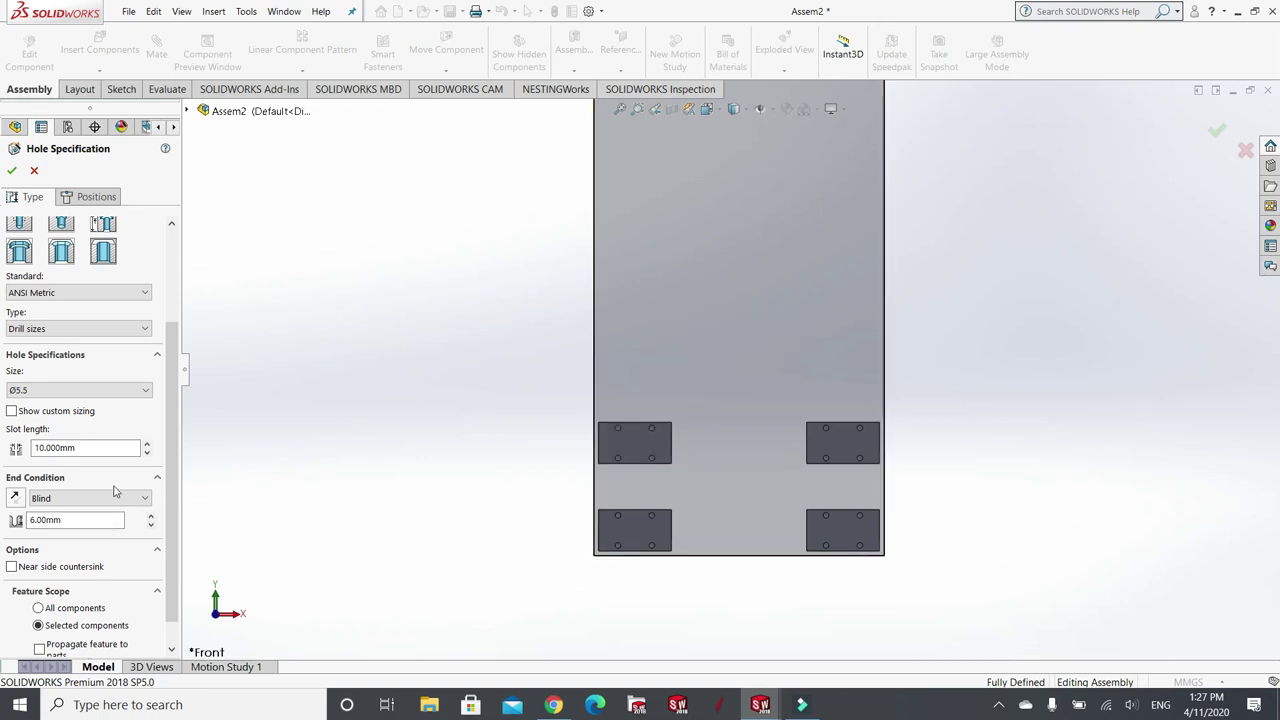
- Change the slot's blind depth from 6.00 to 12.00 mm and move on to positioning
{"action": "left_click", "coordinate": [45, 520]}
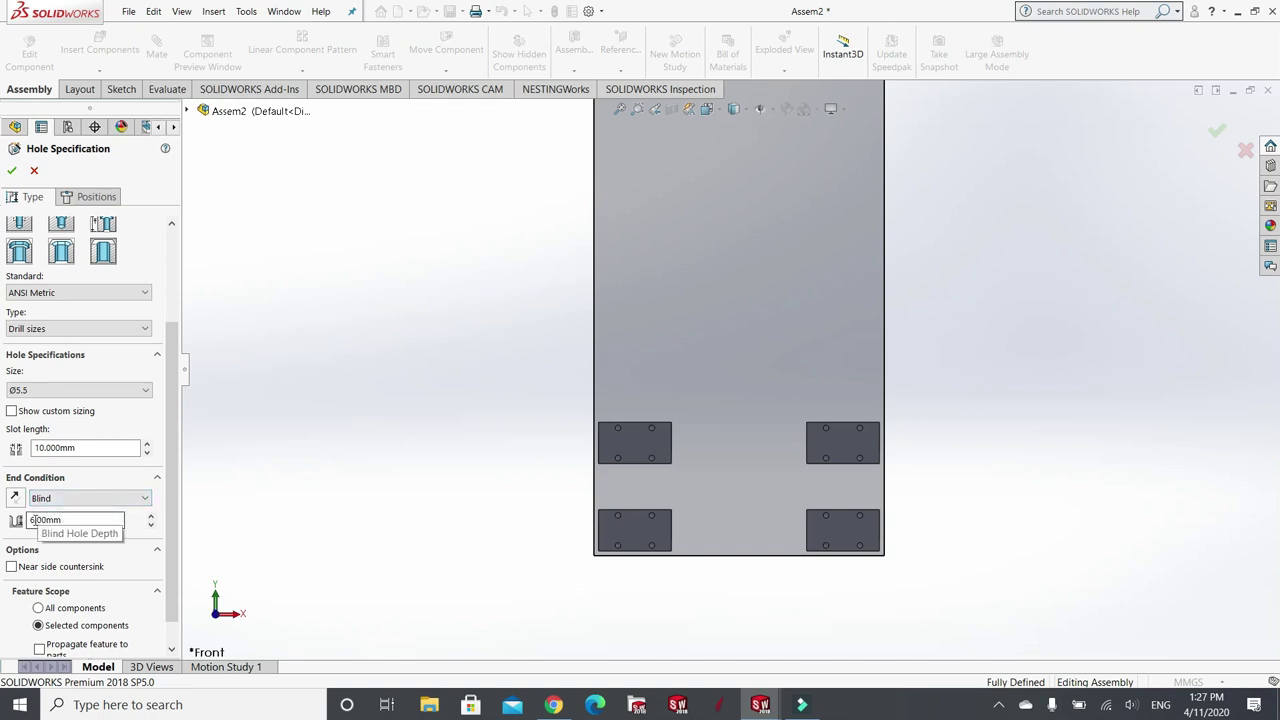
{"action": "key", "text": "BackSpace"}
{"action": "key", "text": "BackSpace"}
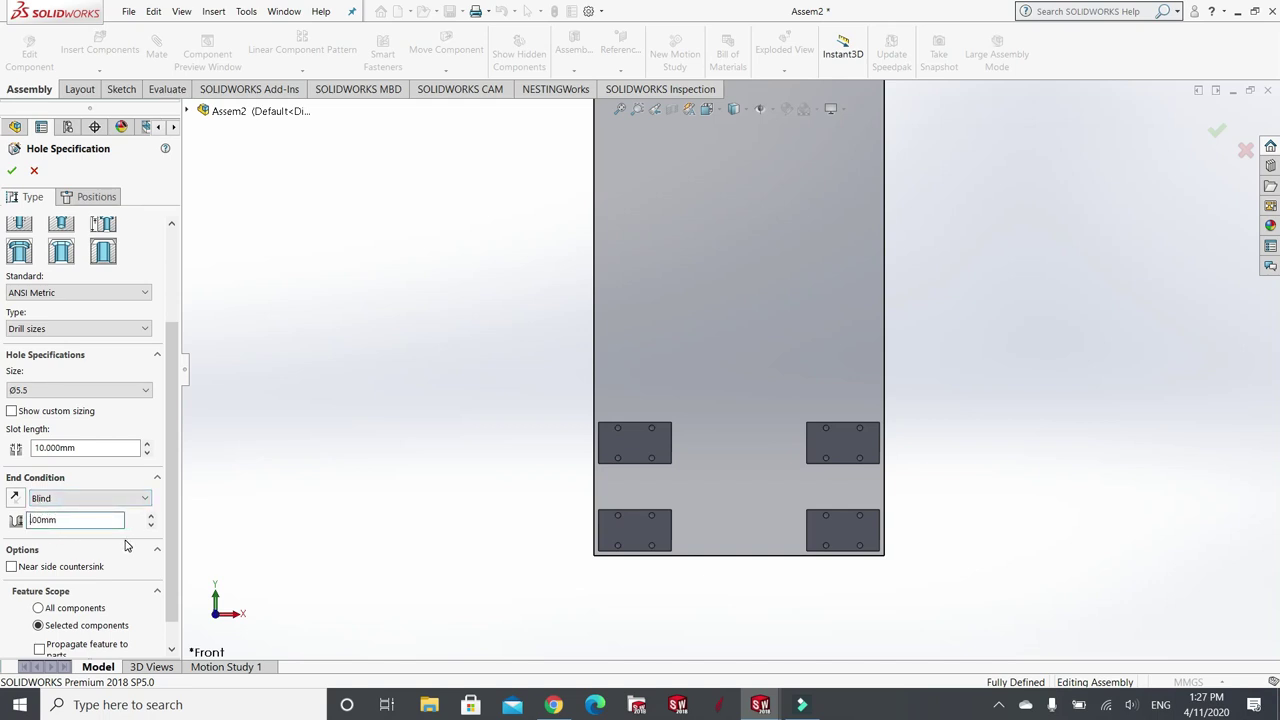
{"action": "type", "text": "12"}
{"action": "scroll", "coordinate": [176, 470], "scroll_direction": "up", "scroll_amount": 3}
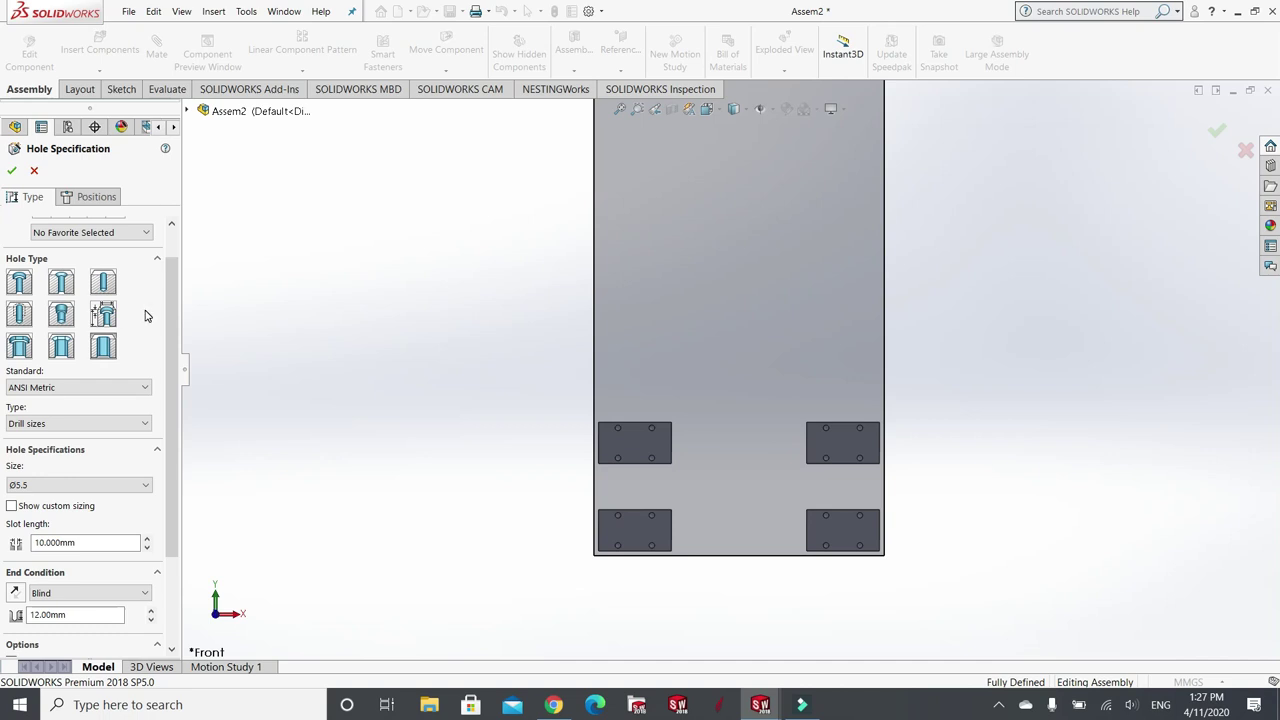
{"action": "scroll", "coordinate": [150, 310], "scroll_direction": "down", "scroll_amount": 2}
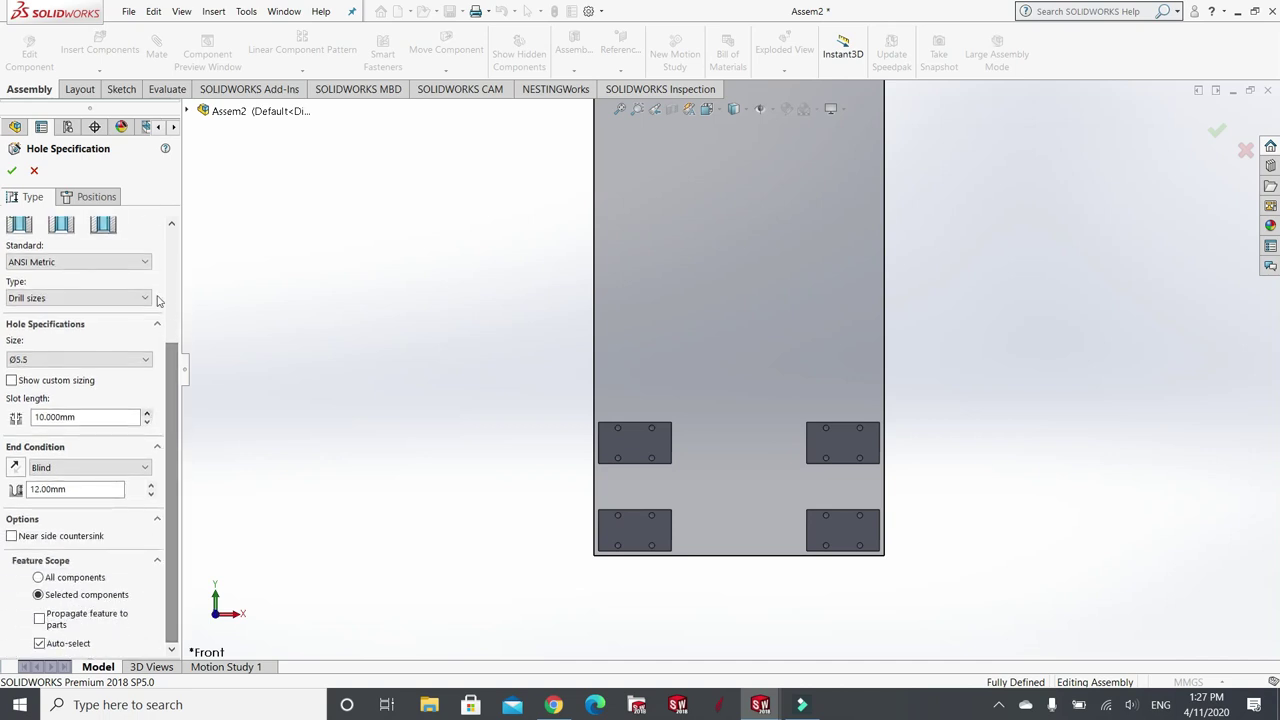
{"action": "left_click", "coordinate": [92, 198]}
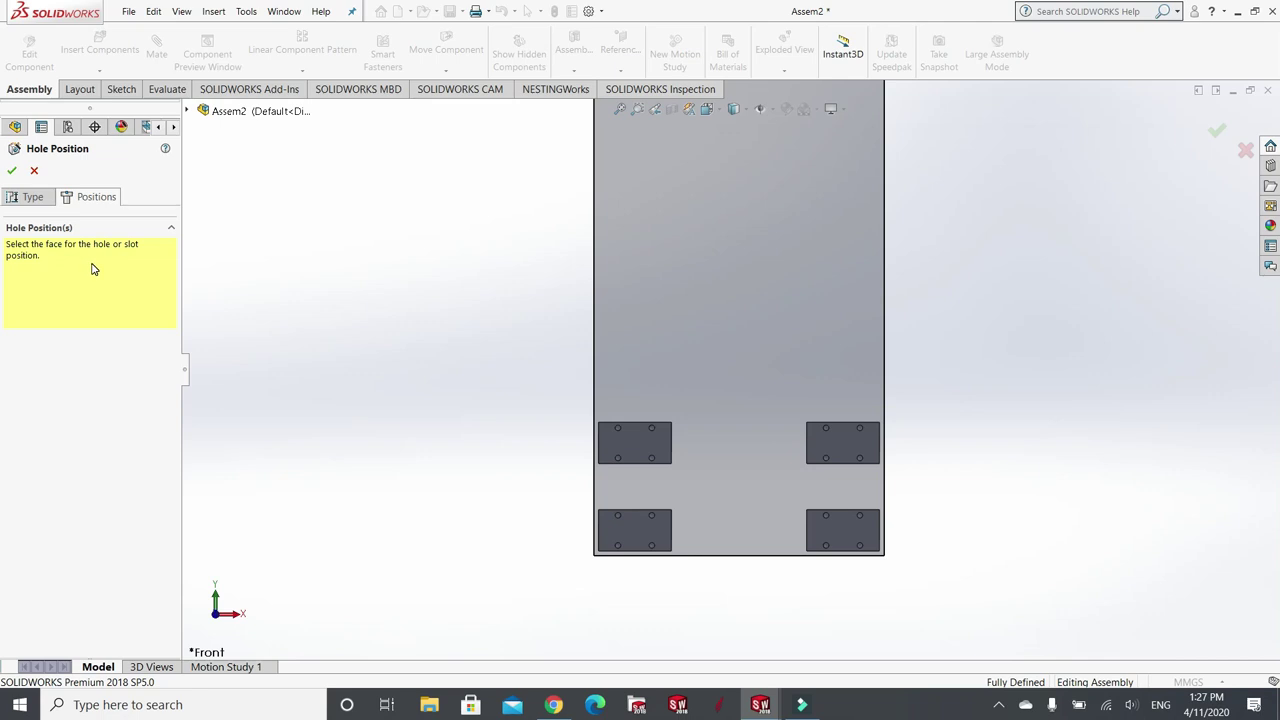
- Select the plate face and place a slot over the upper-left clip's upper-left hole
{"action": "left_click", "coordinate": [728, 337]}
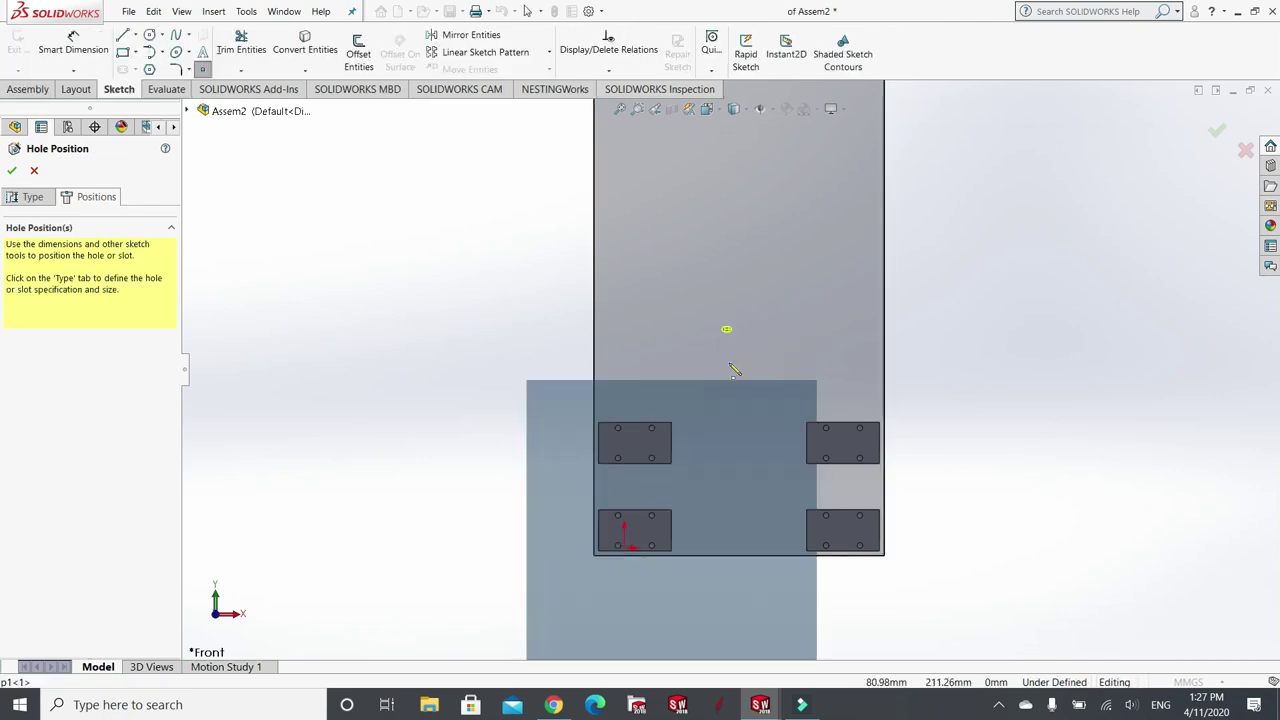
{"action": "left_click", "coordinate": [613, 433]}
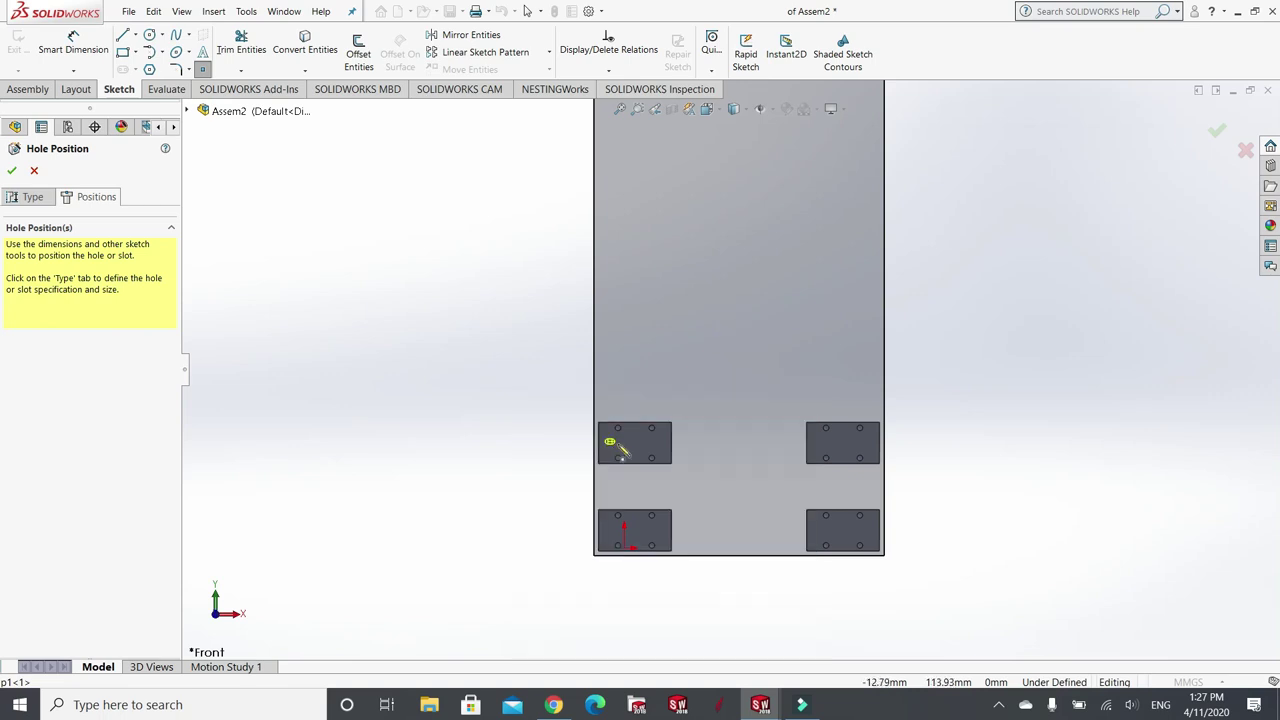
{"action": "scroll", "coordinate": [635, 440], "scroll_direction": "down", "scroll_amount": 3}
{"action": "scroll", "coordinate": [664, 431], "scroll_direction": "down", "scroll_amount": 5}
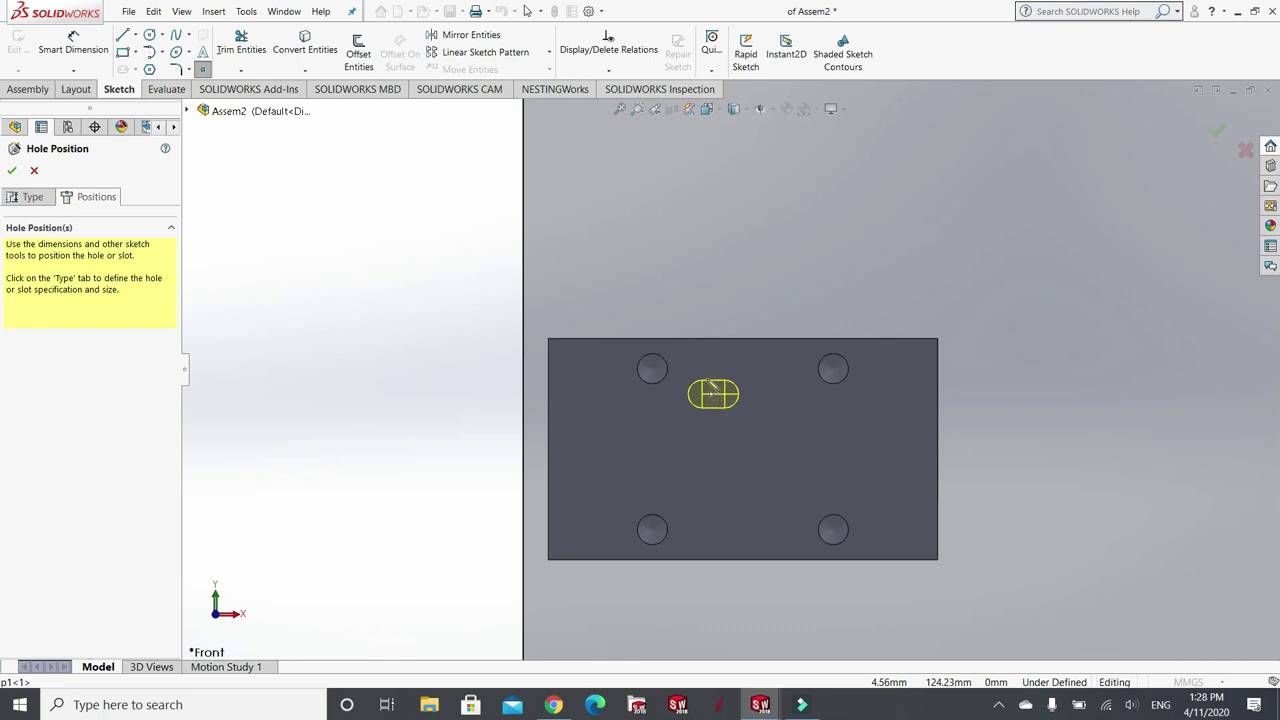
{"action": "scroll", "coordinate": [715, 405], "scroll_direction": "down", "scroll_amount": 3}
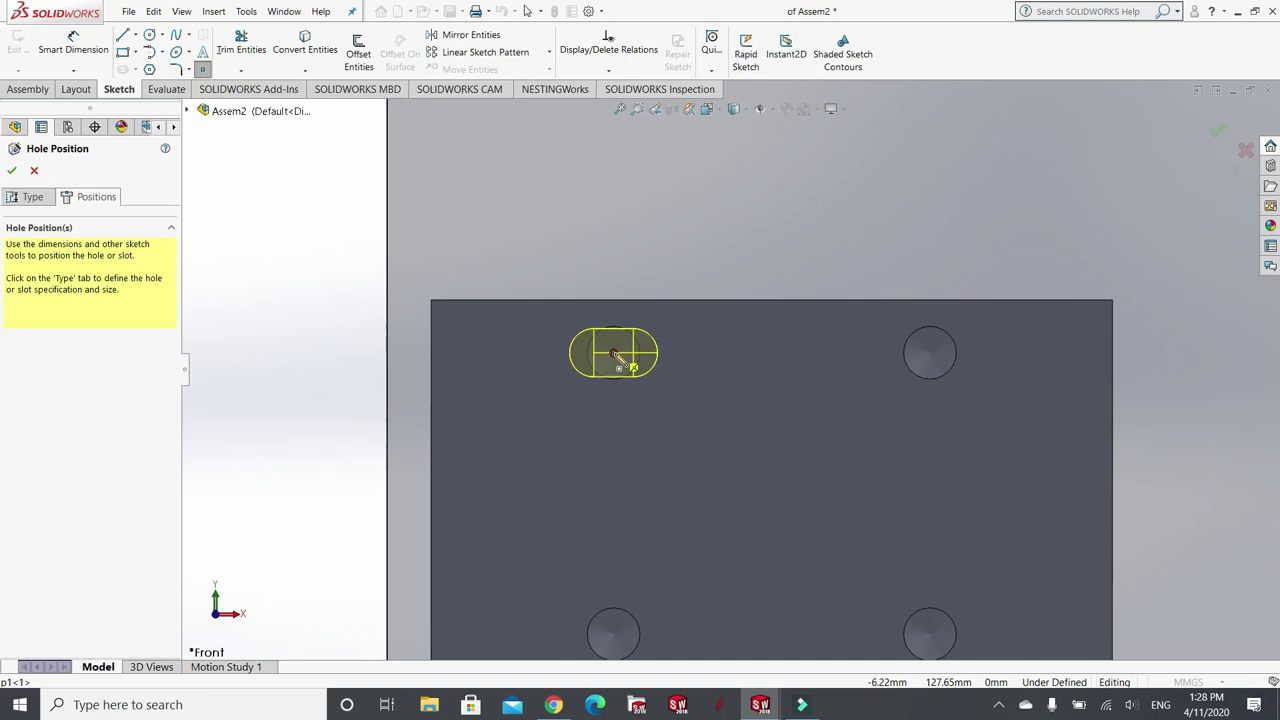
{"action": "left_click", "coordinate": [614, 352]}
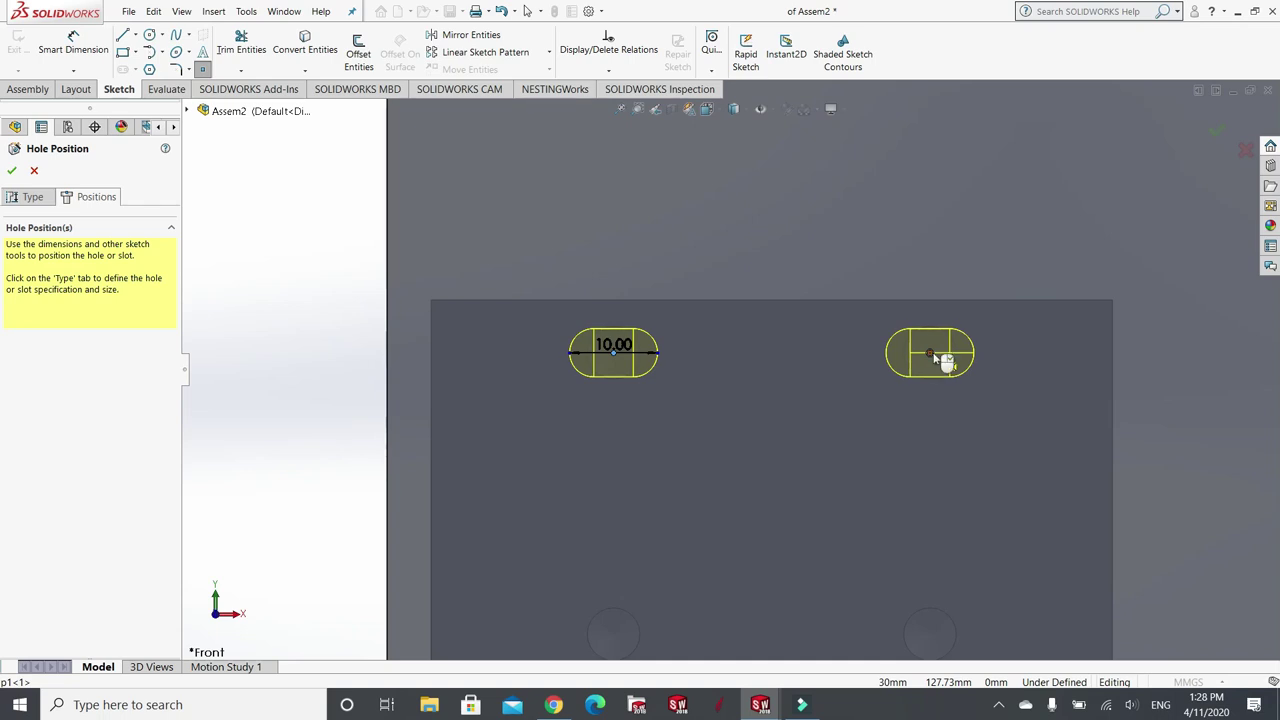
- Place slots over the clip's upper-right, lower-left and lower-right holes
{"action": "left_click", "coordinate": [930, 353]}
{"action": "scroll", "coordinate": [785, 447], "scroll_direction": "up", "scroll_amount": 3}
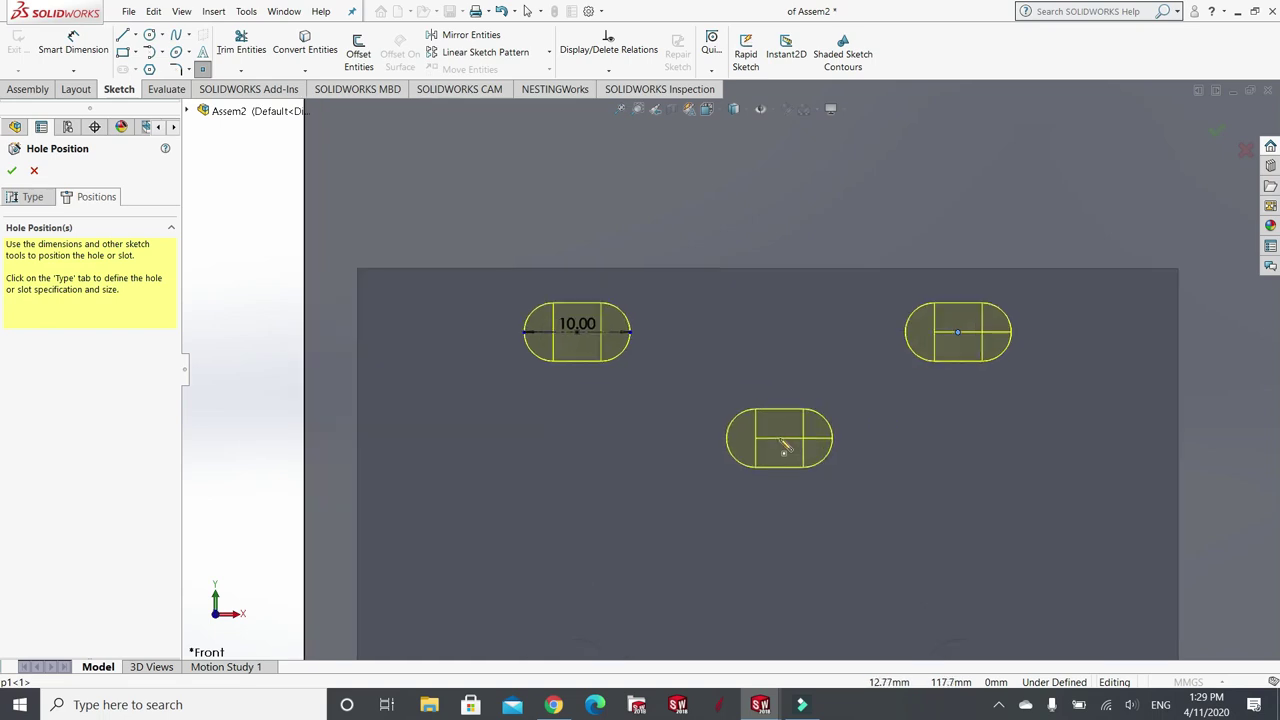
{"action": "left_click", "coordinate": [785, 455]}
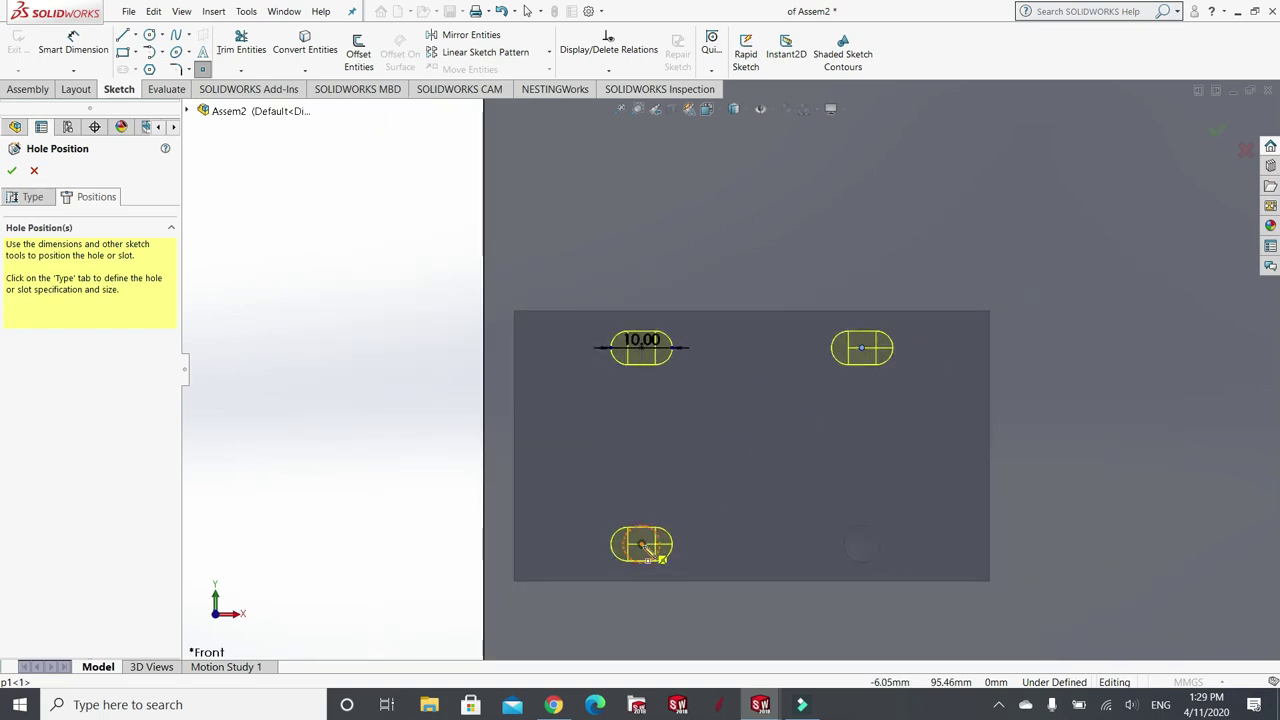
{"action": "left_click", "coordinate": [652, 551]}
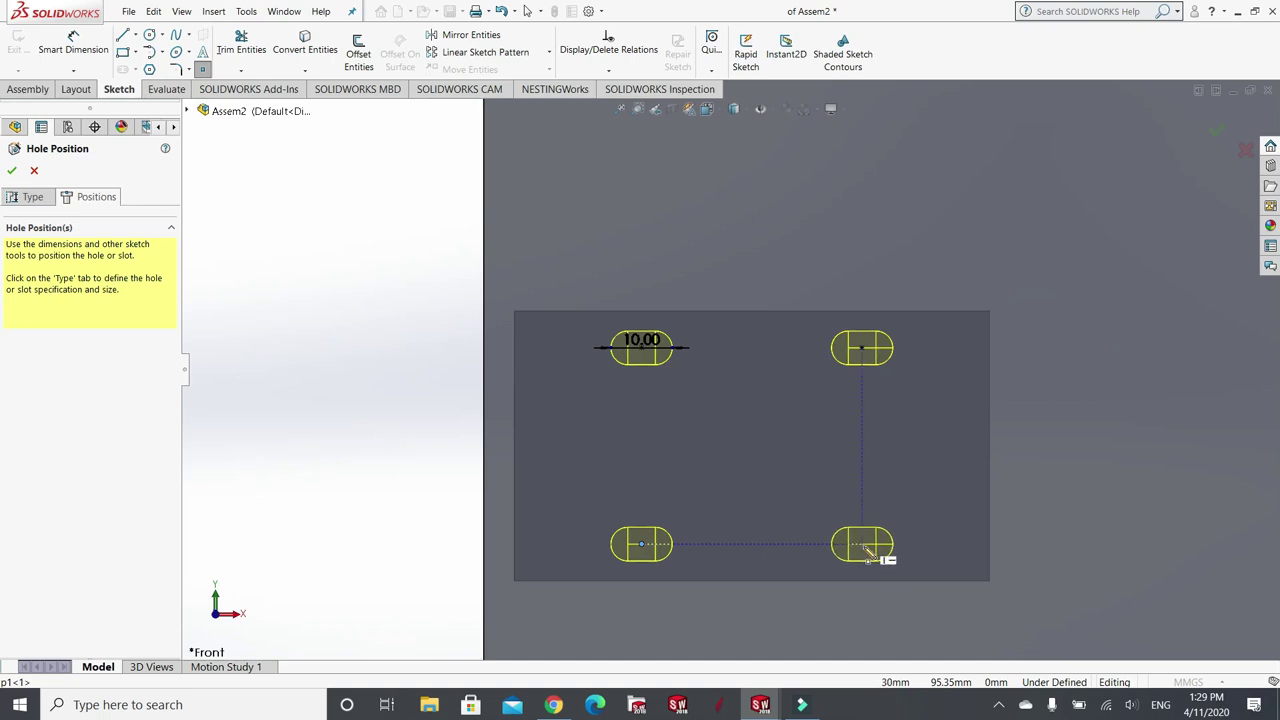
{"action": "left_click", "coordinate": [863, 546]}
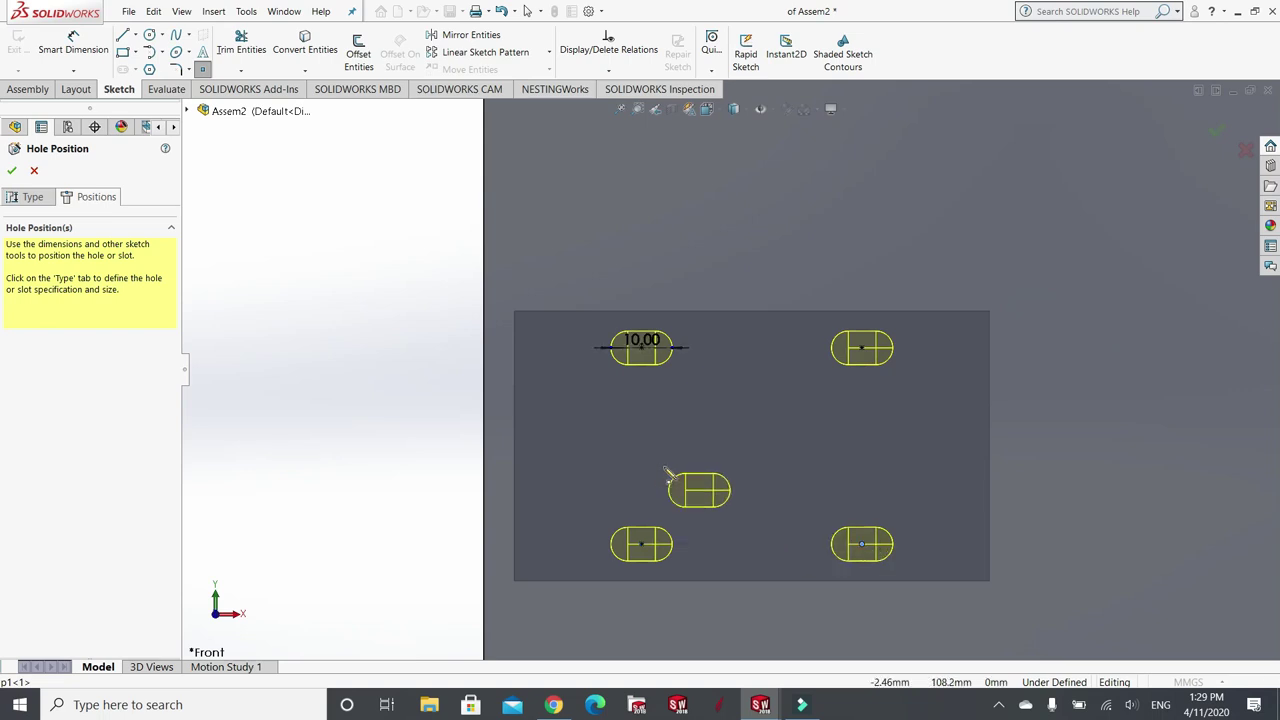
{"action": "scroll", "coordinate": [650, 478], "scroll_direction": "down", "scroll_amount": 3}
{"action": "scroll", "coordinate": [634, 462], "scroll_direction": "up", "scroll_amount": 5}
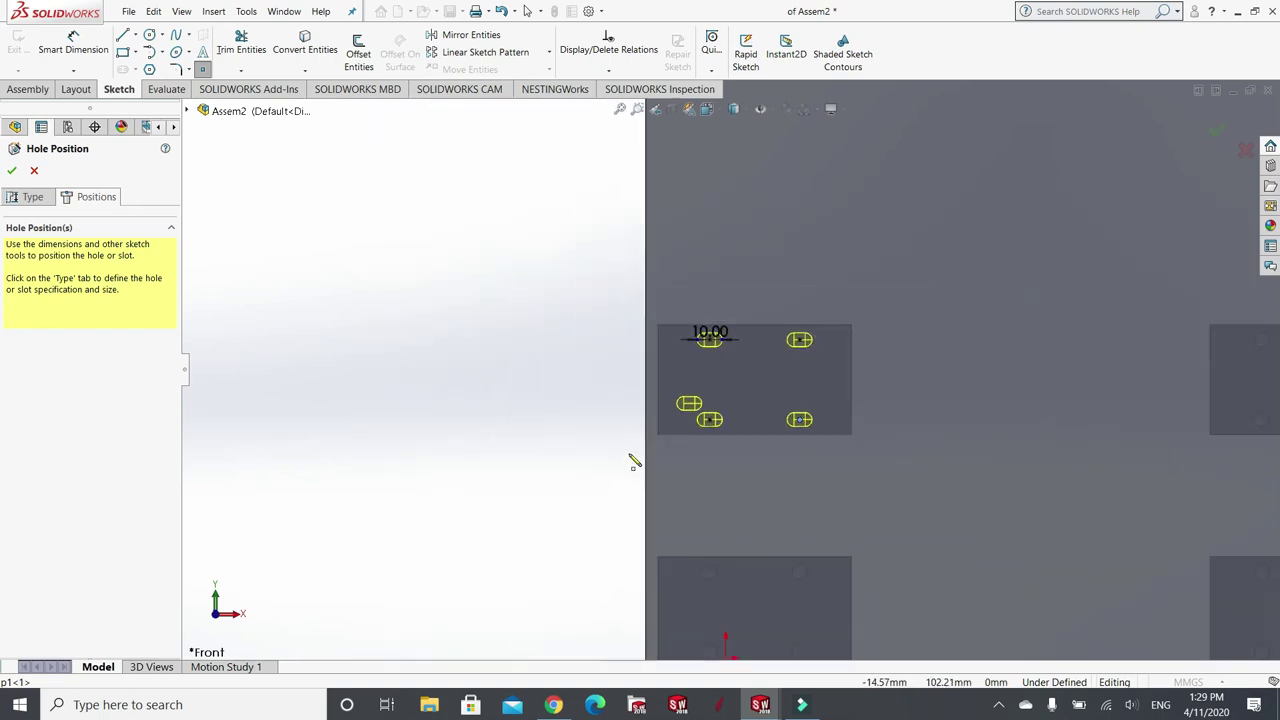
{"action": "scroll", "coordinate": [1100, 372], "scroll_direction": "down", "scroll_amount": 3}
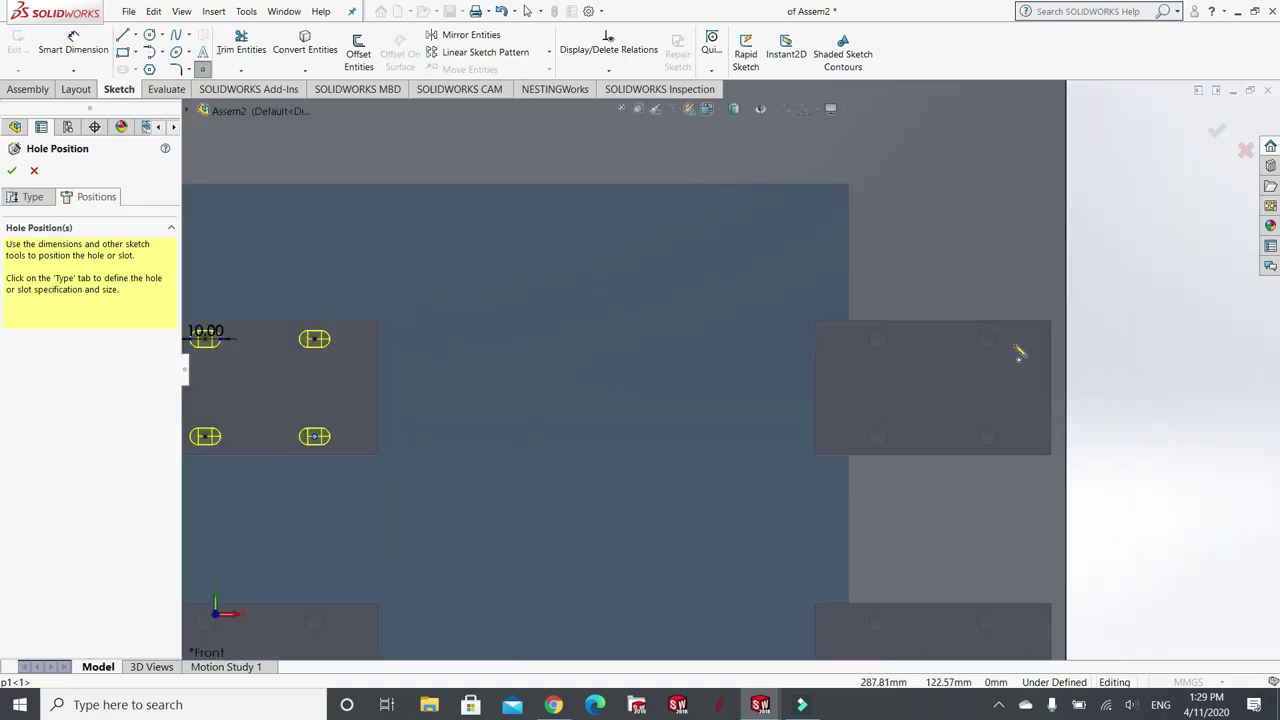
{"action": "scroll", "coordinate": [985, 343], "scroll_direction": "down", "scroll_amount": 1}
{"action": "left_click", "coordinate": [985, 342]}
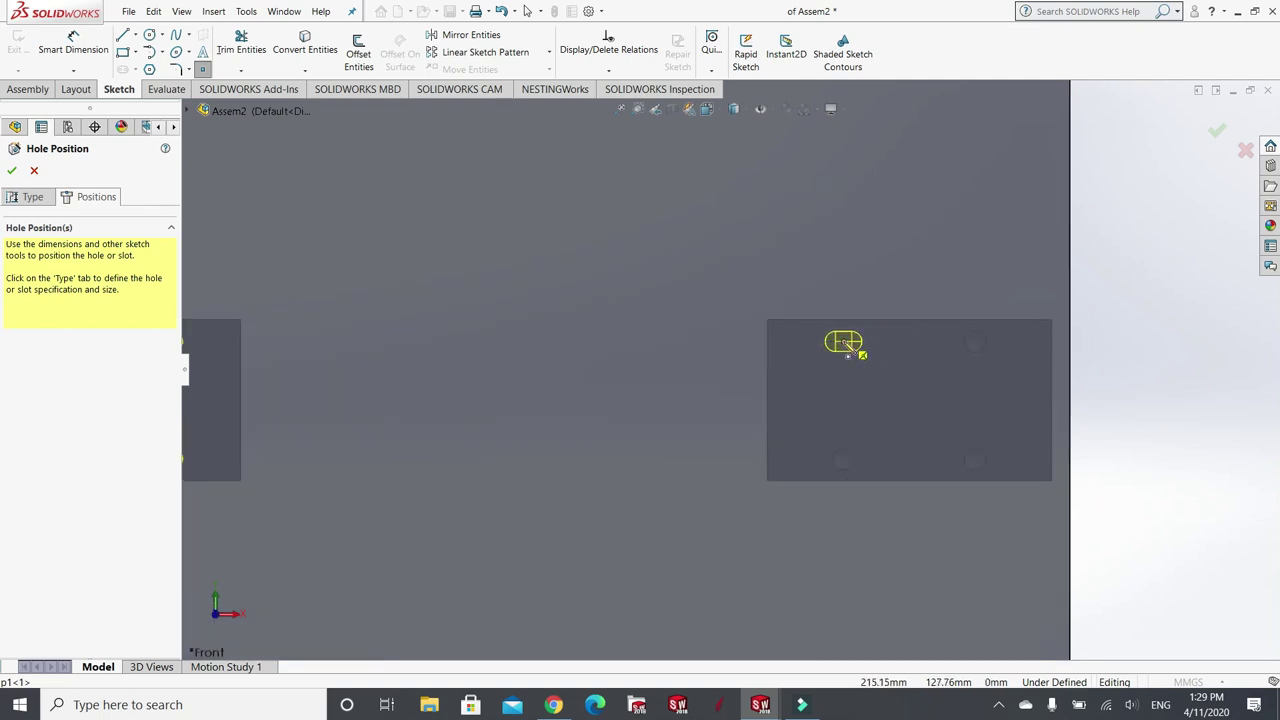
- Place slots over all four holes of the next clip
{"action": "left_click", "coordinate": [845, 344]}
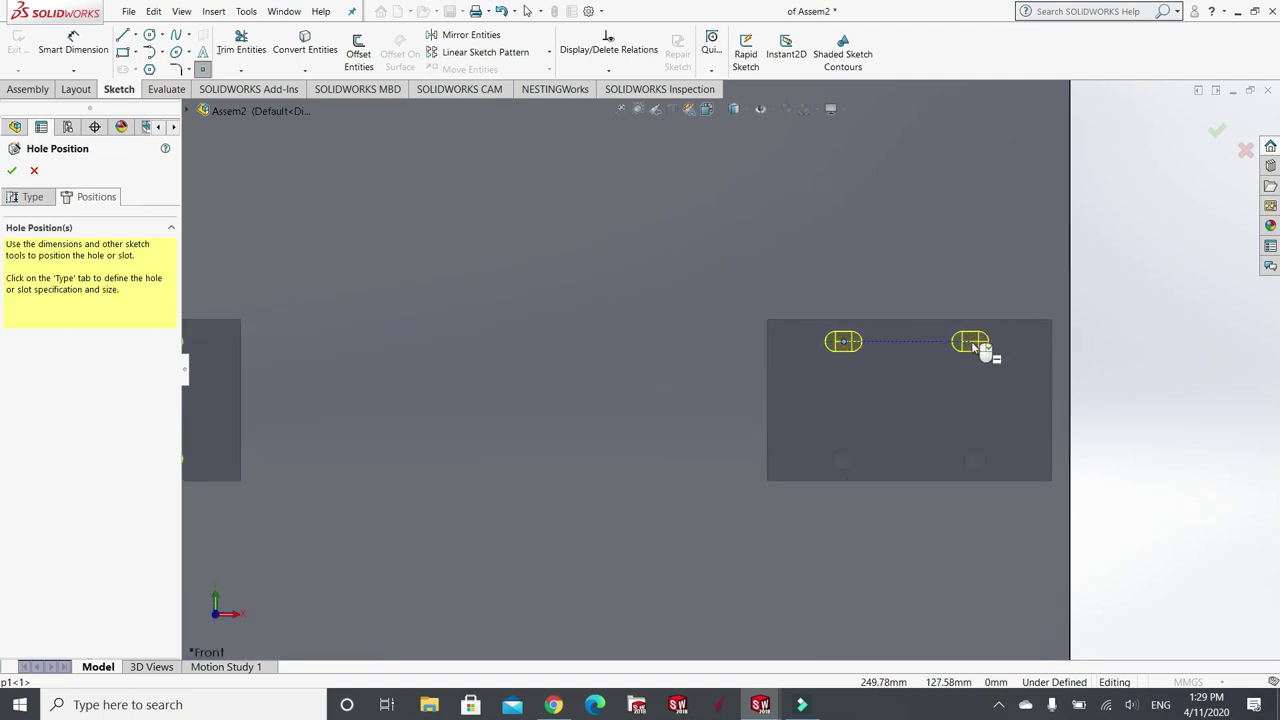
{"action": "left_click", "coordinate": [976, 344]}
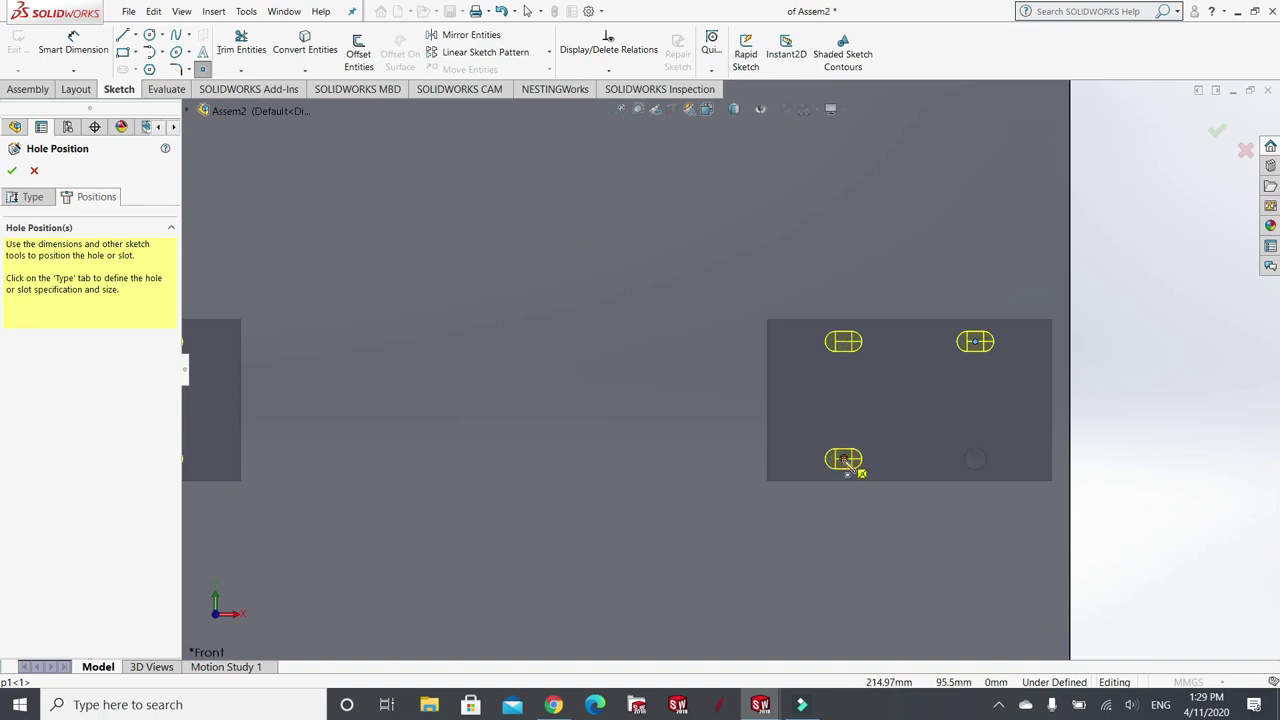
{"action": "left_click", "coordinate": [845, 460]}
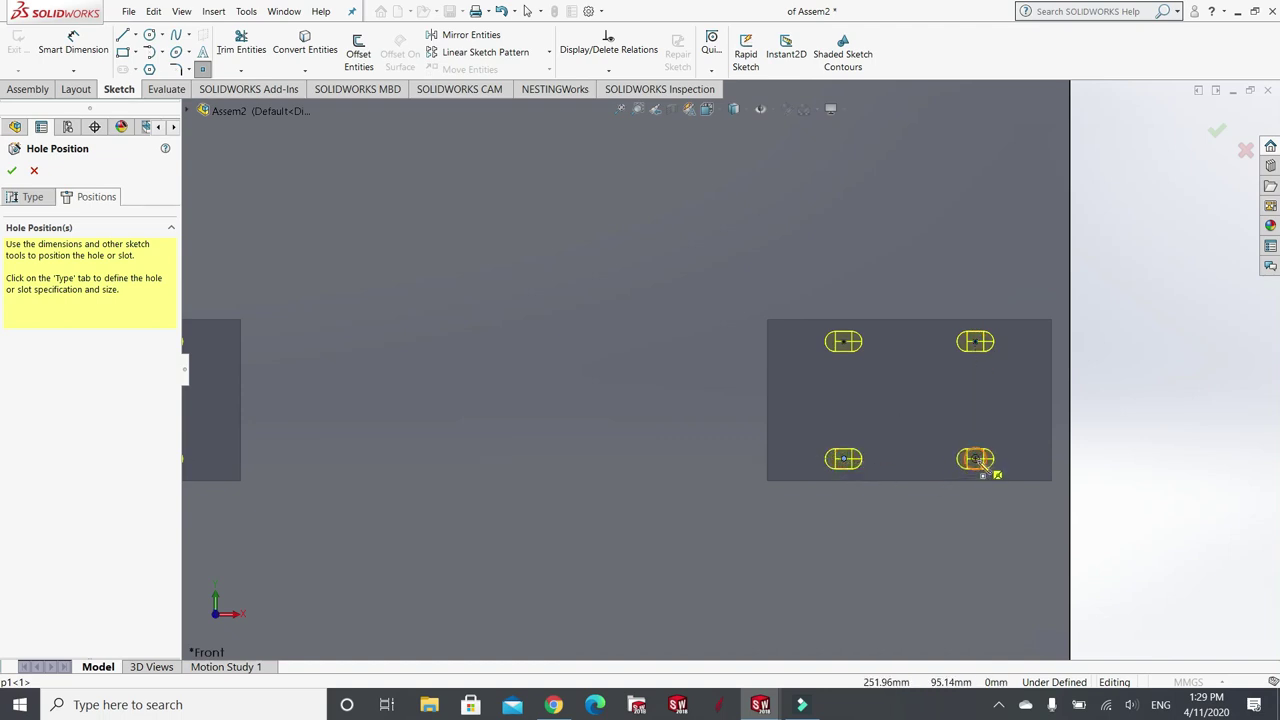
{"action": "left_click", "coordinate": [978, 460]}
{"action": "scroll", "coordinate": [972, 452], "scroll_direction": "up", "scroll_amount": 5}
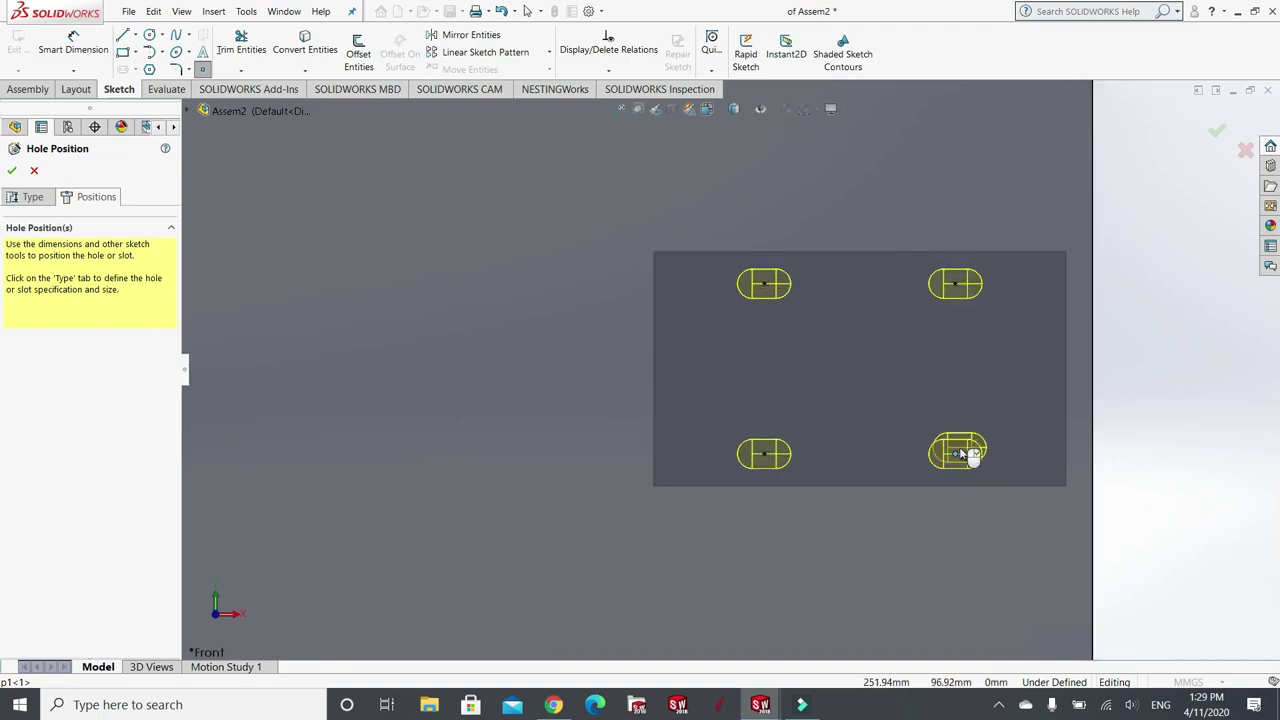
{"action": "scroll", "coordinate": [835, 558], "scroll_direction": "down", "scroll_amount": 5}
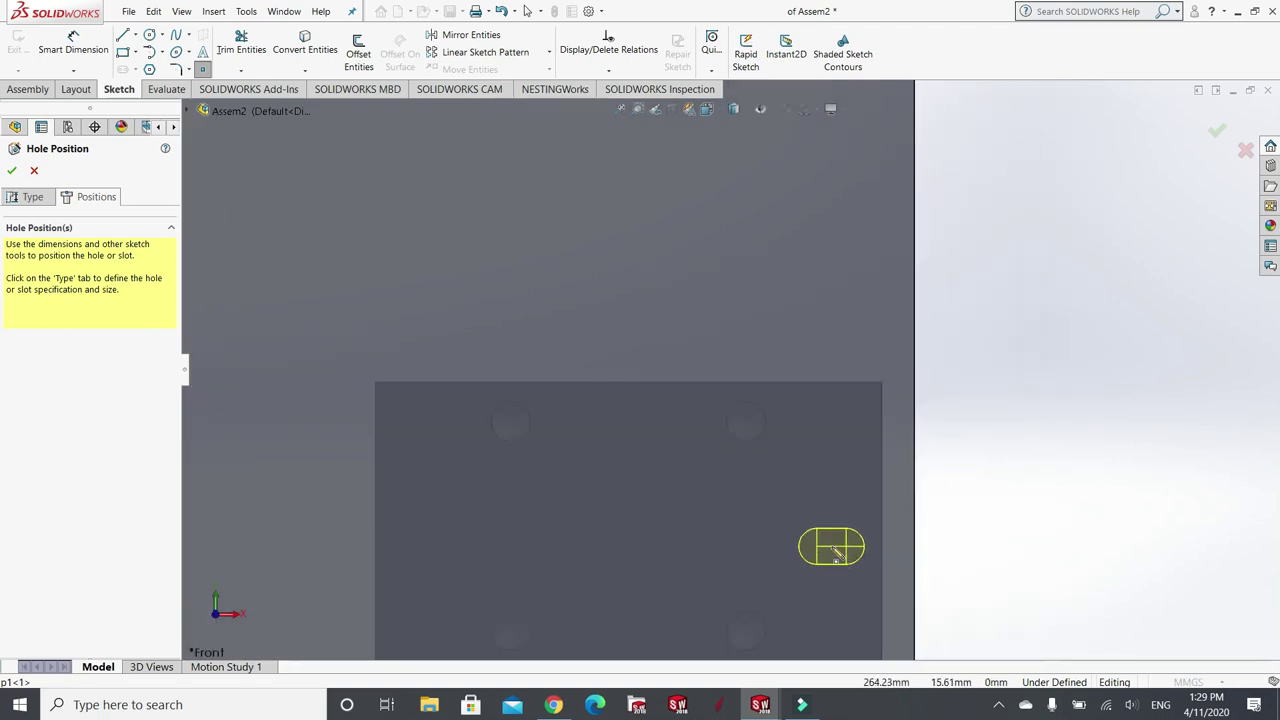
- Place slots over the lower-right clip's holes: upper-right, upper-left, lower-right and lower-left
{"action": "left_click", "coordinate": [831, 547]}
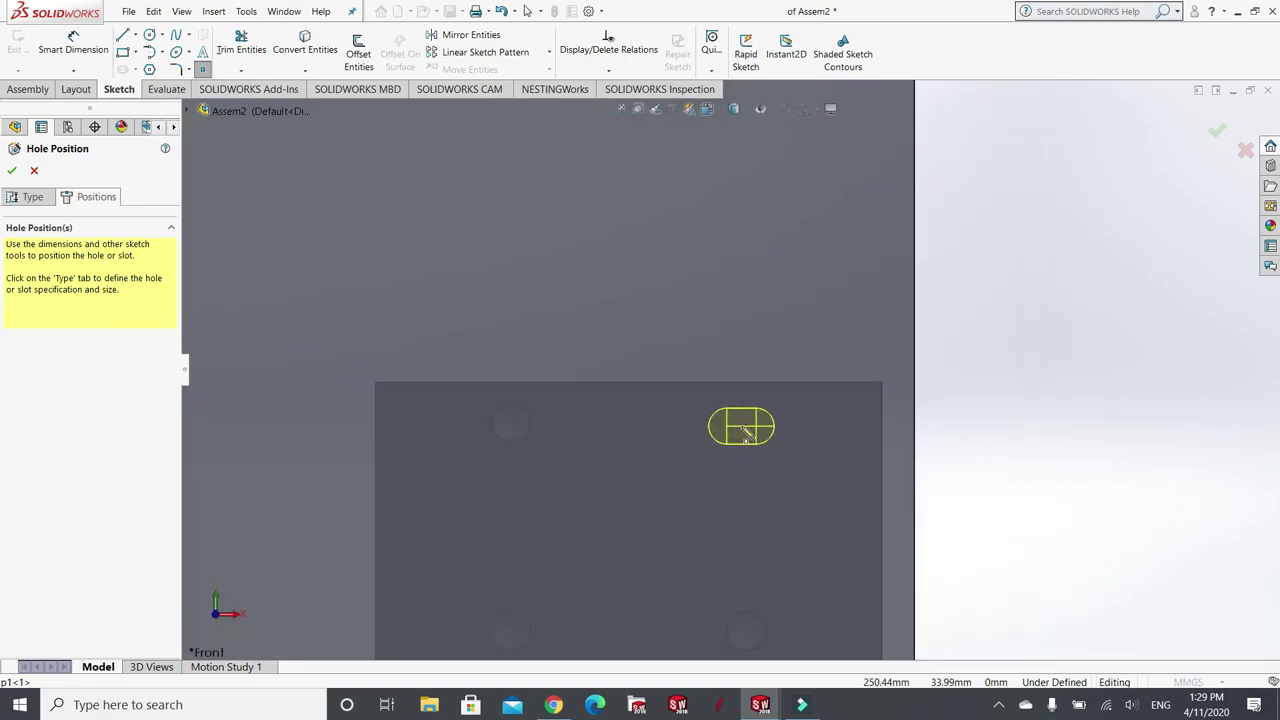
{"action": "left_click", "coordinate": [748, 424]}
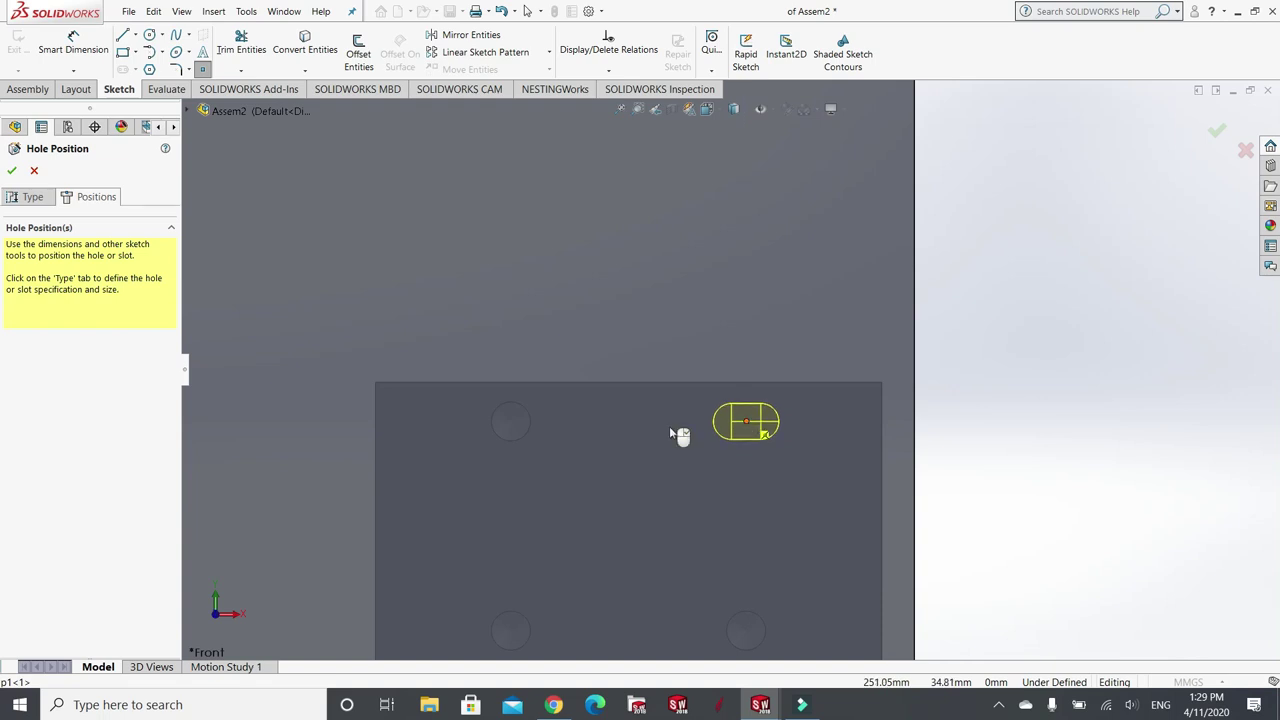
{"action": "left_click", "coordinate": [521, 424]}
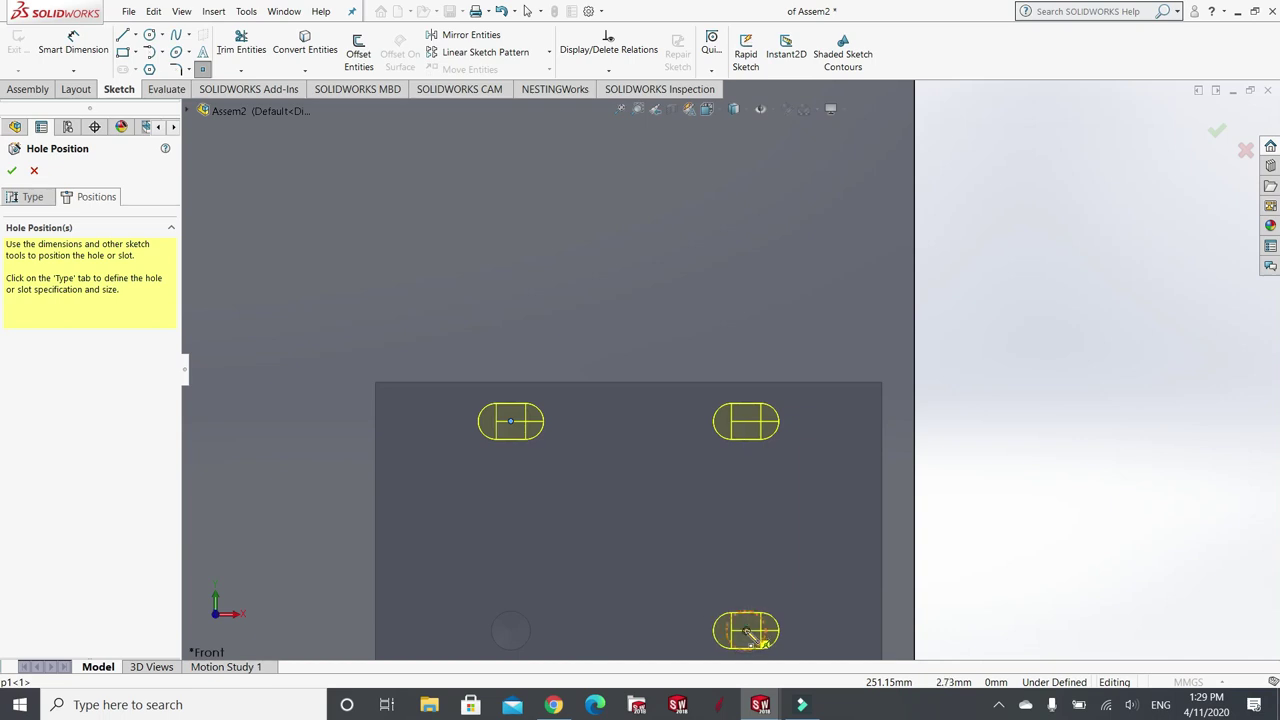
{"action": "left_click", "coordinate": [748, 632]}
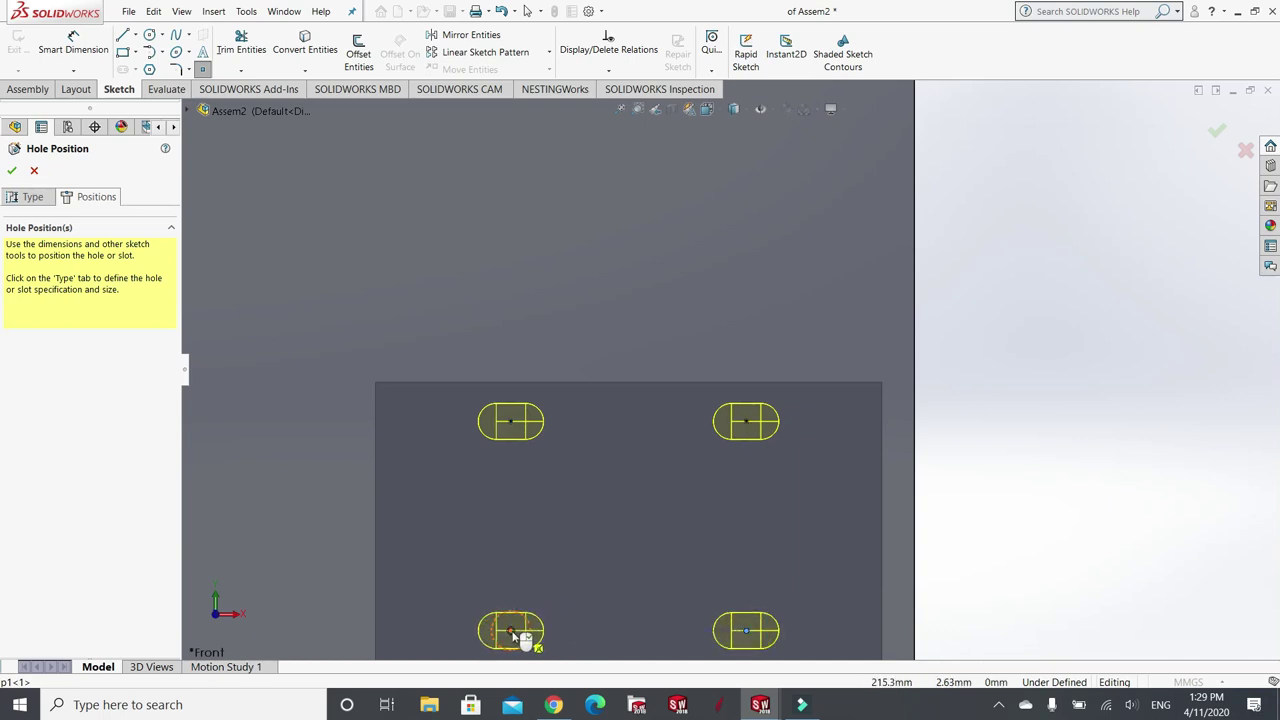
{"action": "left_click", "coordinate": [512, 632]}
{"action": "scroll", "coordinate": [692, 560], "scroll_direction": "up", "scroll_amount": 4}
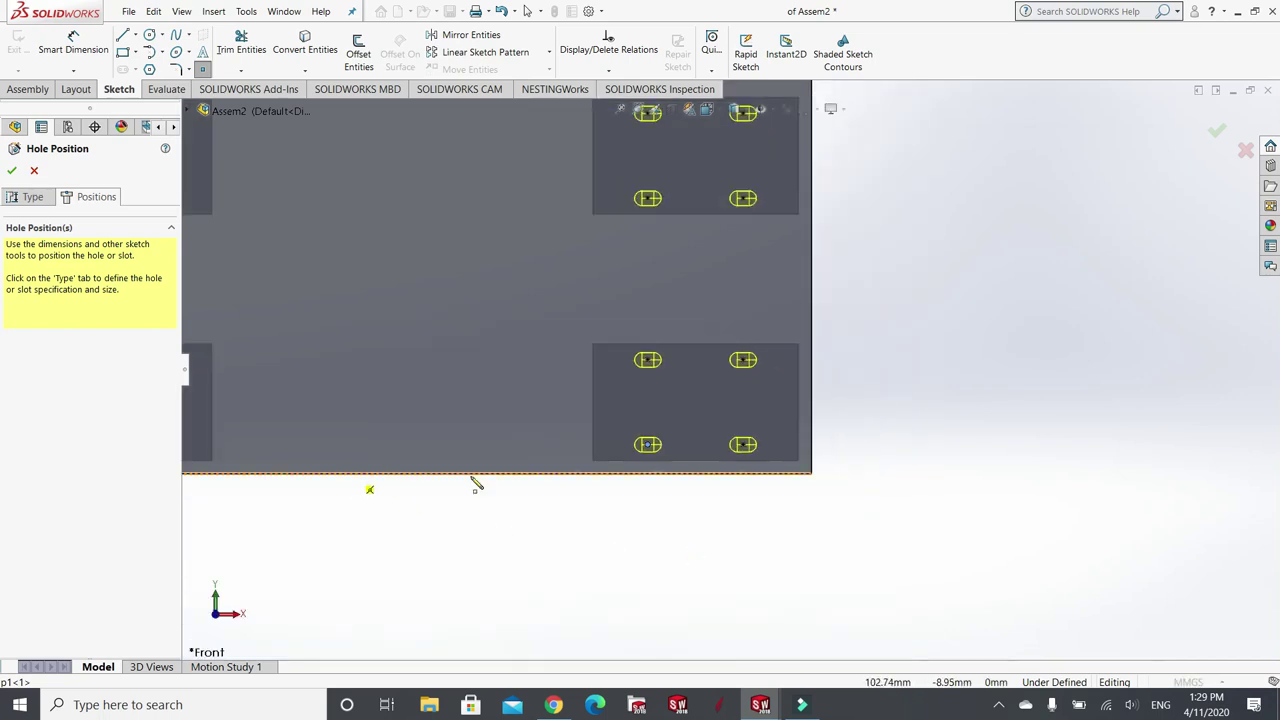
- Place slots on the lower-left clip's upper-left, upper-right, lower-right and lower-left holes
{"action": "scroll", "coordinate": [429, 451], "scroll_direction": "up", "scroll_amount": 4}
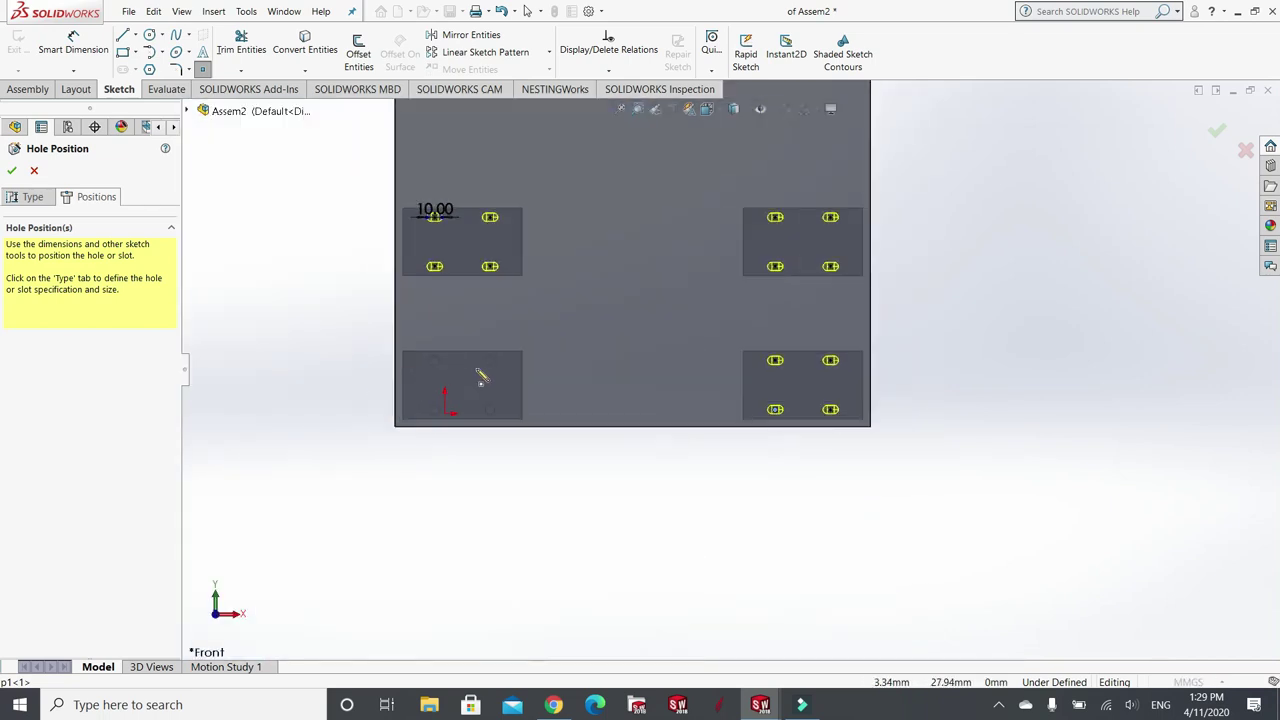
{"action": "scroll", "coordinate": [451, 374], "scroll_direction": "down", "scroll_amount": 5}
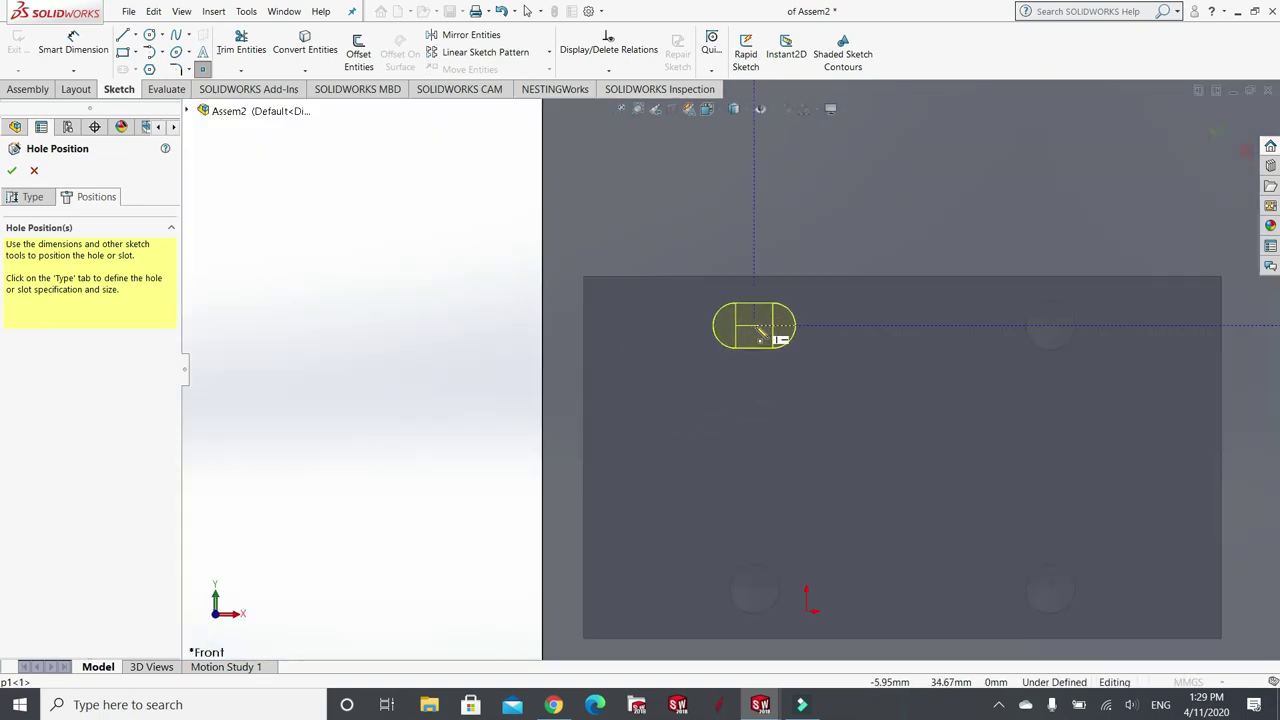
{"action": "left_click", "coordinate": [755, 327]}
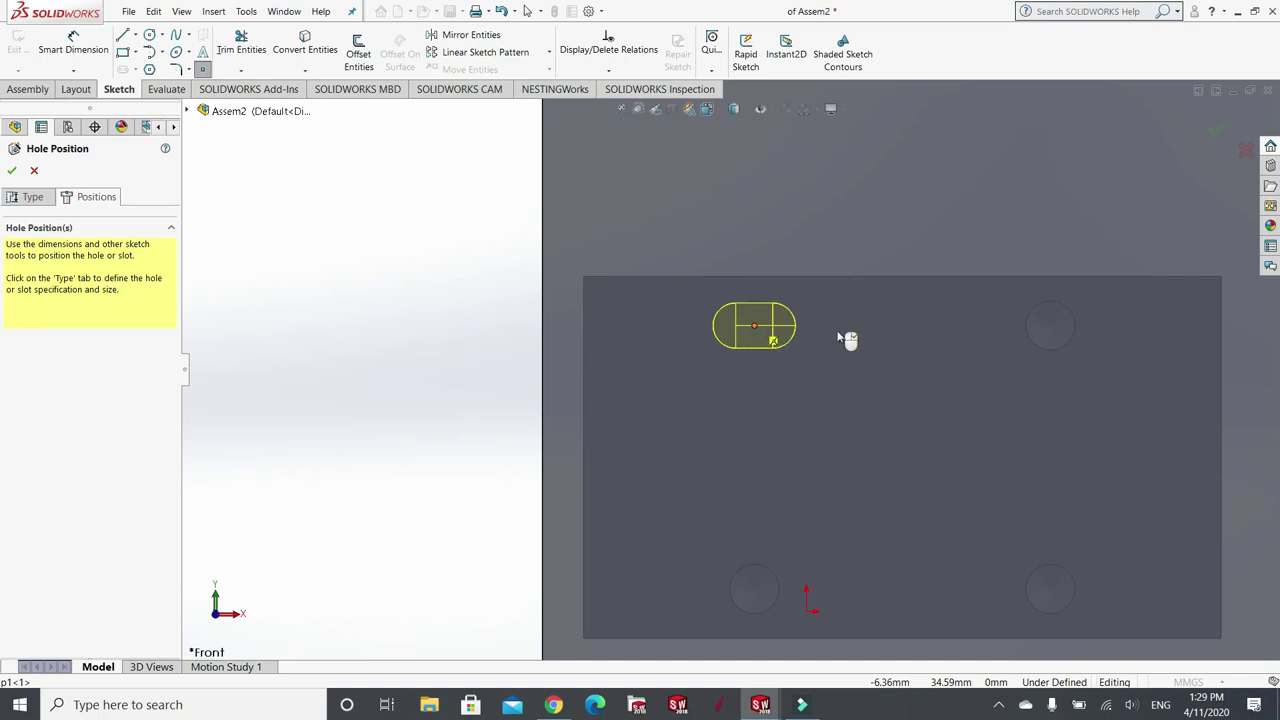
{"action": "left_click", "coordinate": [1051, 327]}
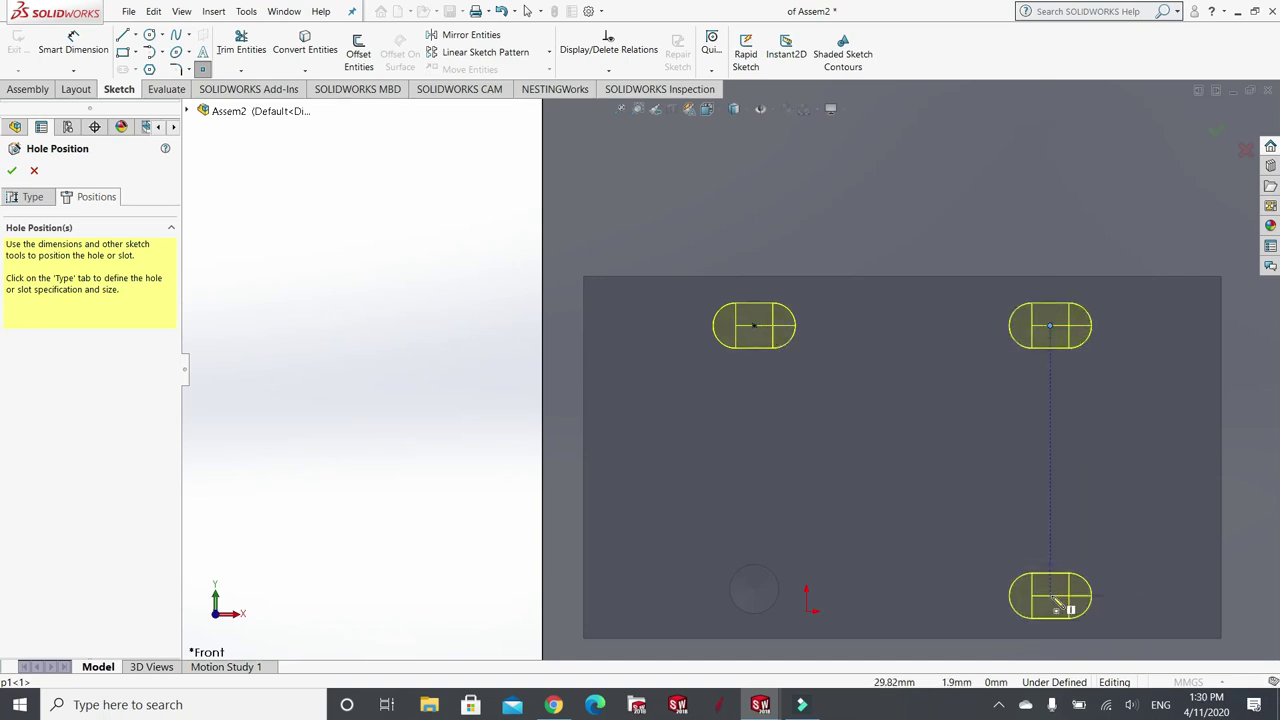
{"action": "left_click", "coordinate": [1051, 590]}
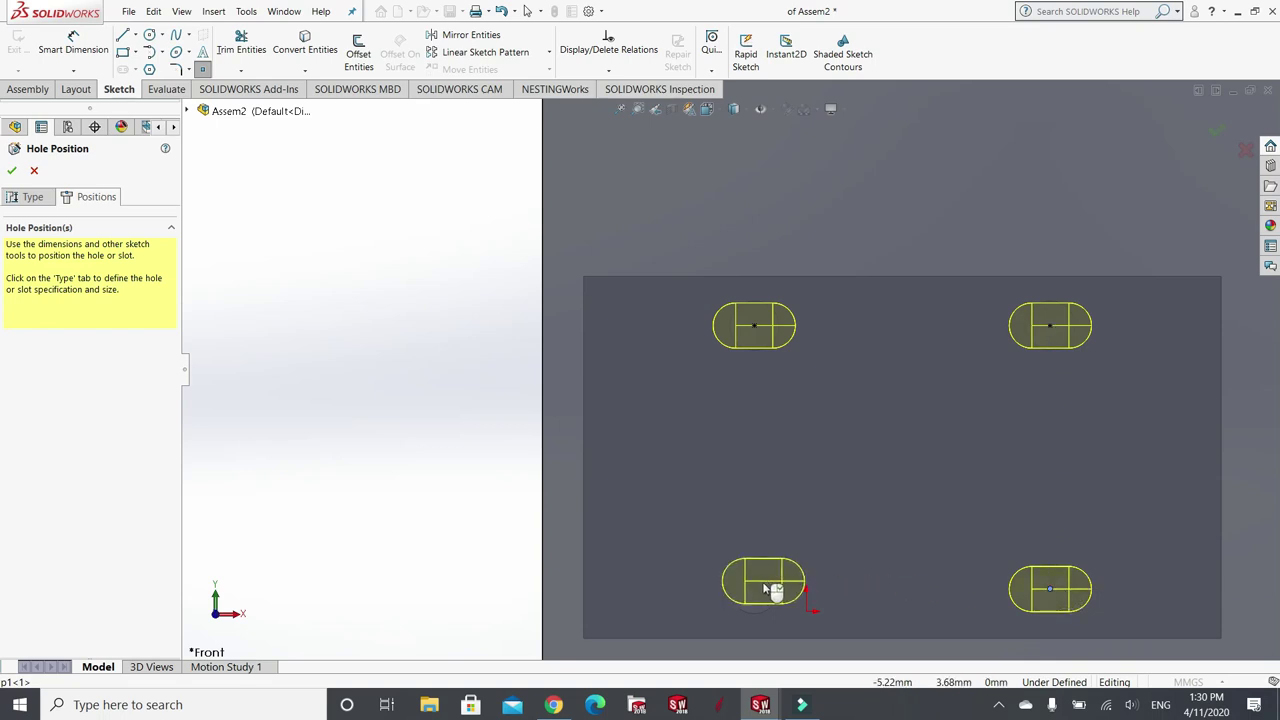
{"action": "left_click", "coordinate": [755, 591]}
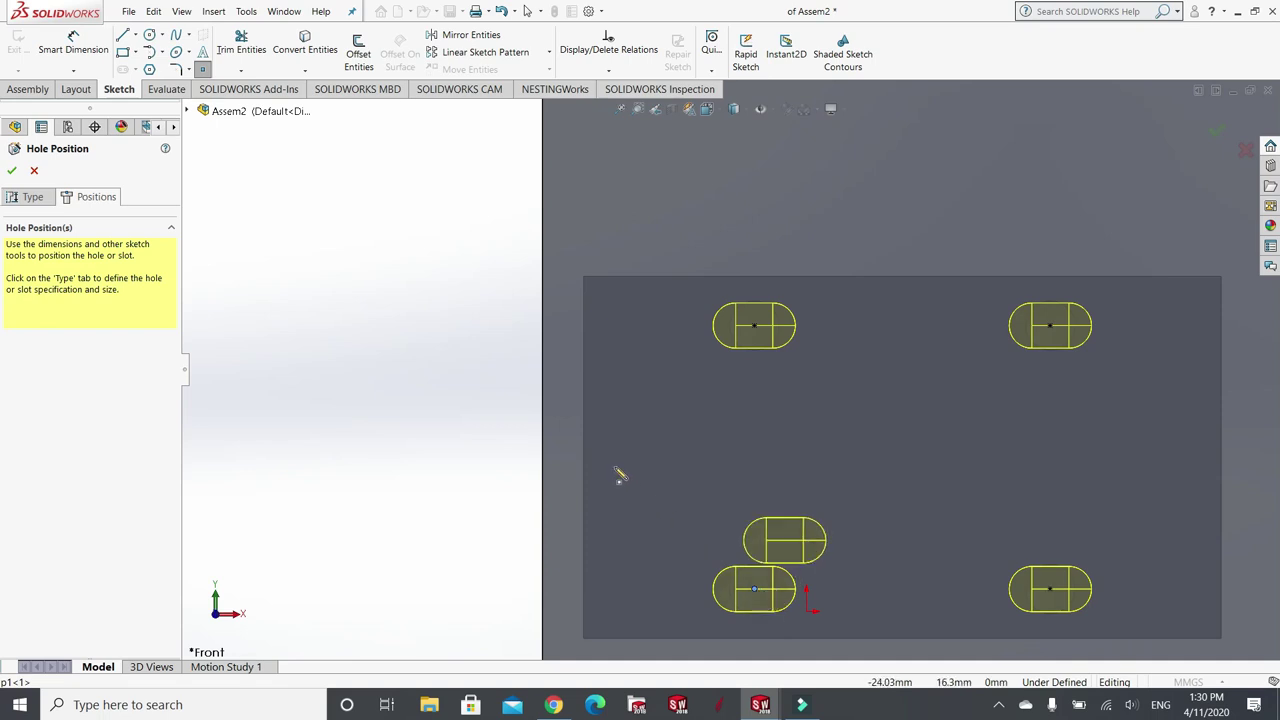
{"action": "scroll", "coordinate": [616, 470], "scroll_direction": "down", "scroll_amount": 3}
{"action": "scroll", "coordinate": [612, 462], "scroll_direction": "up", "scroll_amount": 5}
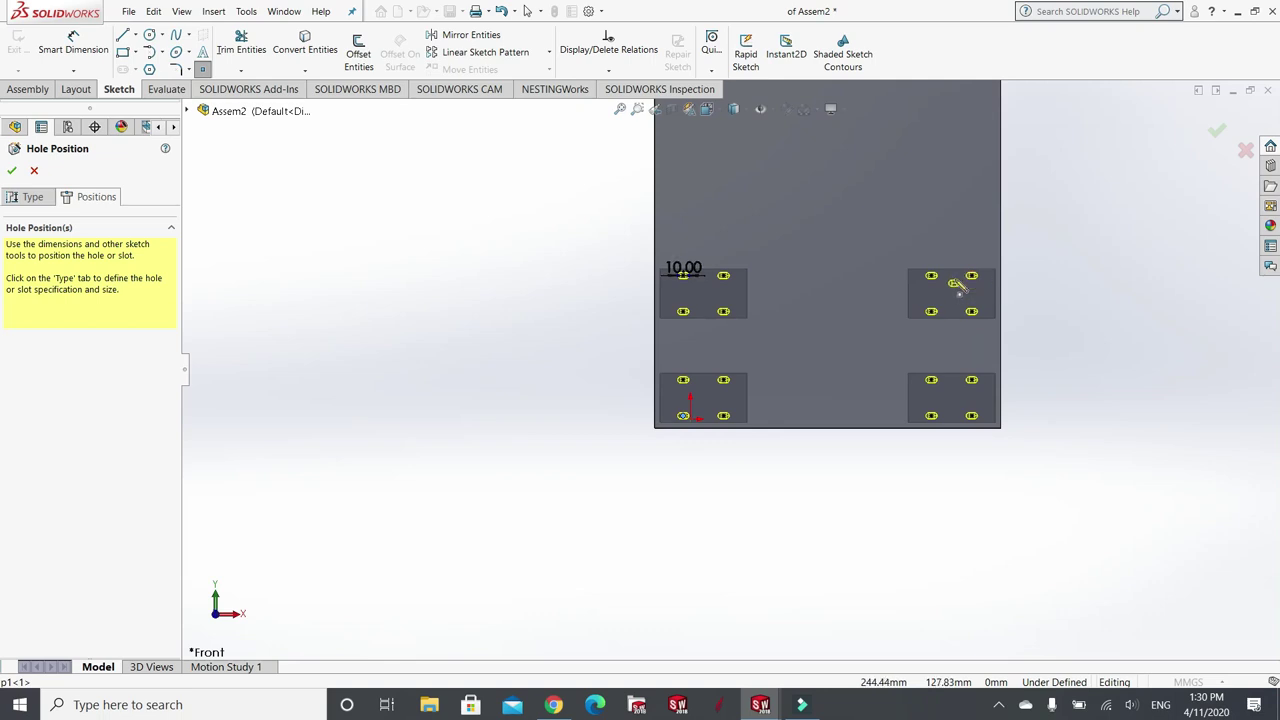
- Confirm the sixteen slot positions to create the Ø5.5 Diameter Slot1 feature
{"action": "scroll", "coordinate": [932, 310], "scroll_direction": "down", "scroll_amount": 3}
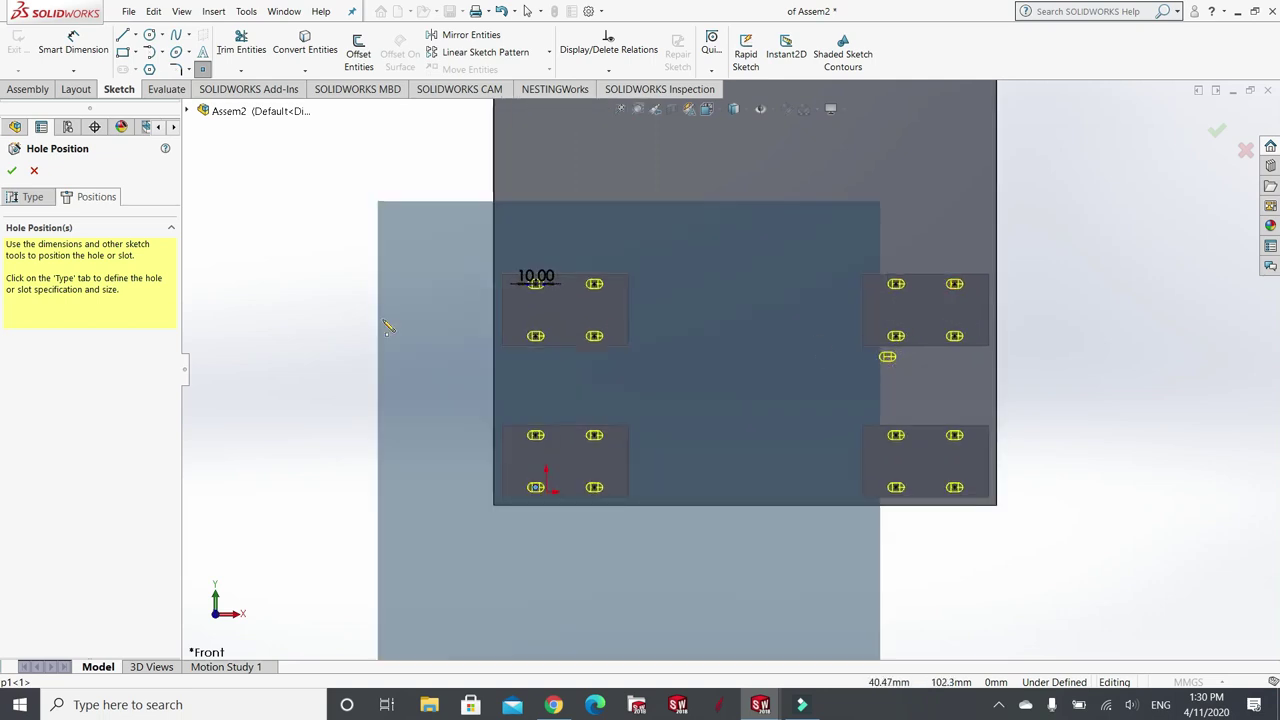
{"action": "left_click", "coordinate": [12, 170]}
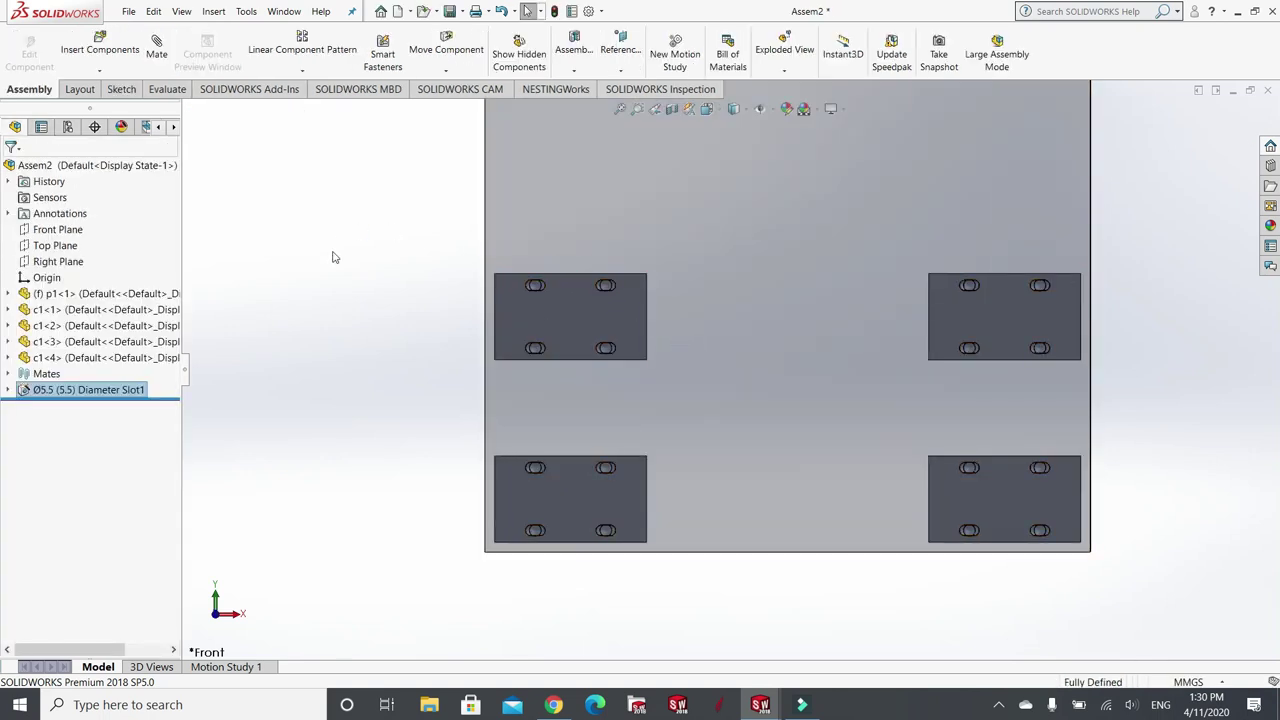
- Expand Ø5.5 Diameter Slot1 in the feature tree and select its Sketch1
{"action": "scroll", "coordinate": [565, 305], "scroll_direction": "down", "scroll_amount": 2}
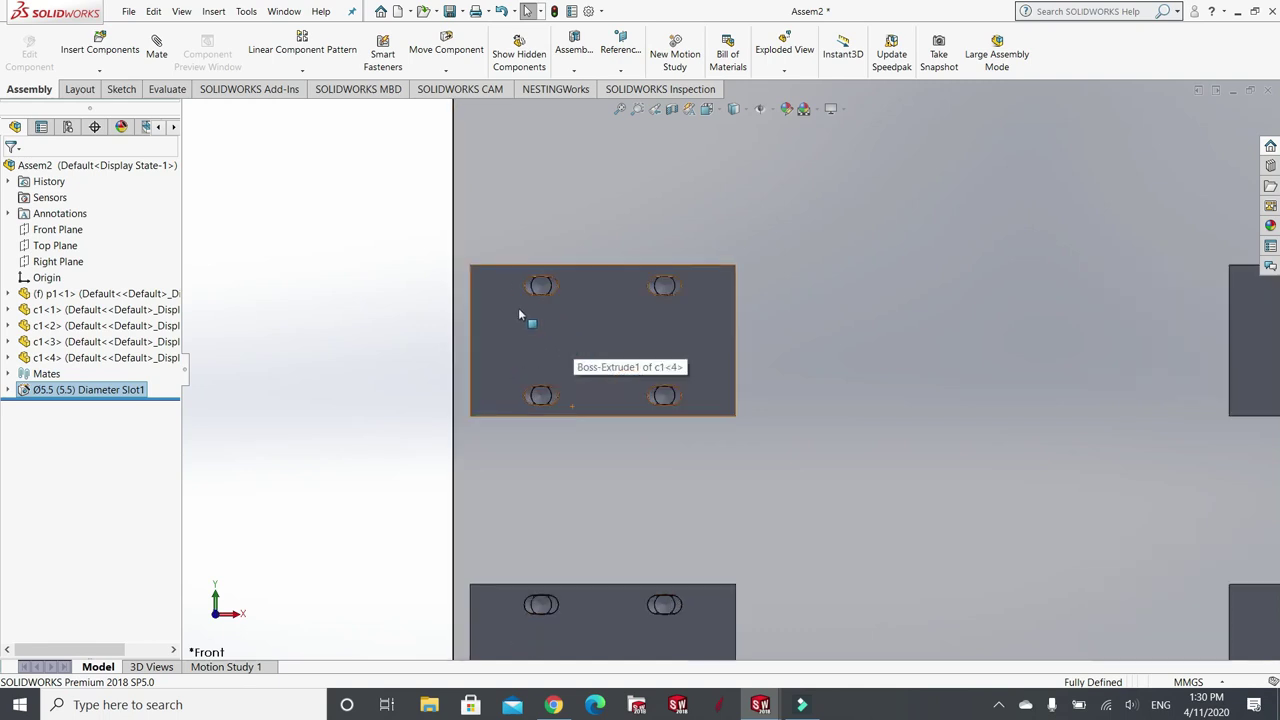
{"action": "scroll", "coordinate": [900, 430], "scroll_direction": "up", "scroll_amount": 3}
{"action": "scroll", "coordinate": [1051, 430], "scroll_direction": "down", "scroll_amount": 1}
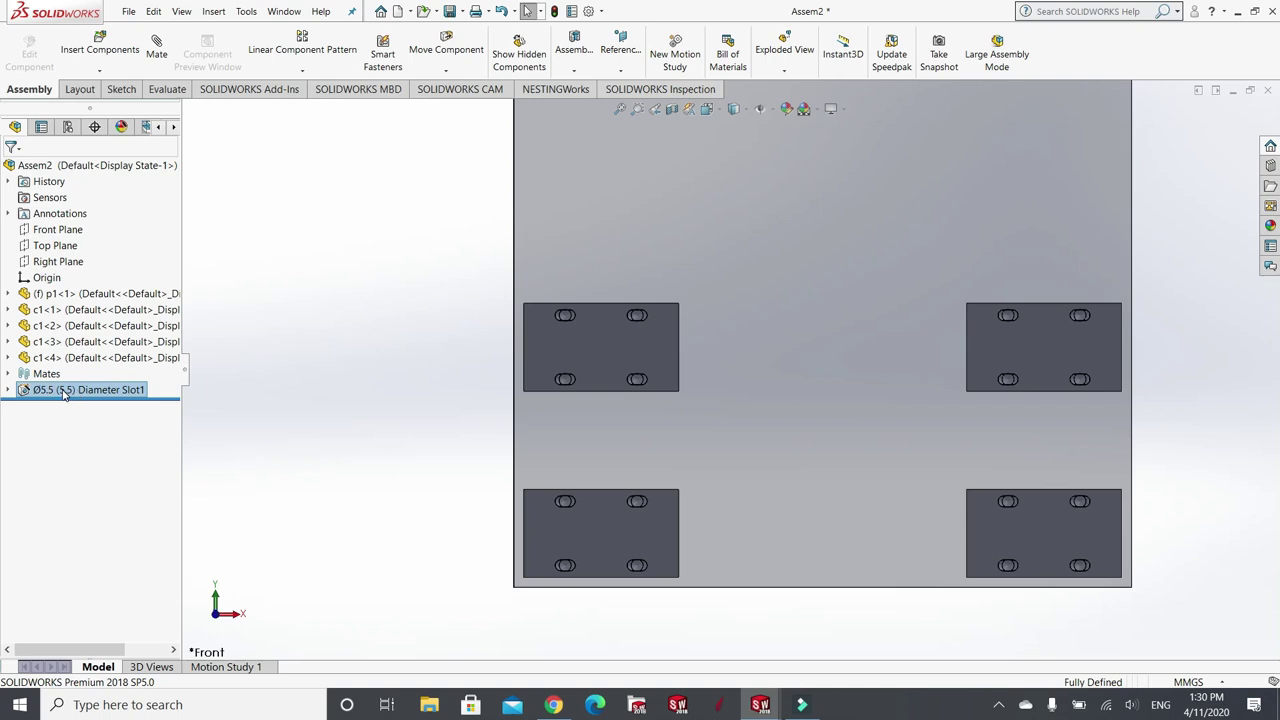
{"action": "left_click", "coordinate": [9, 390]}
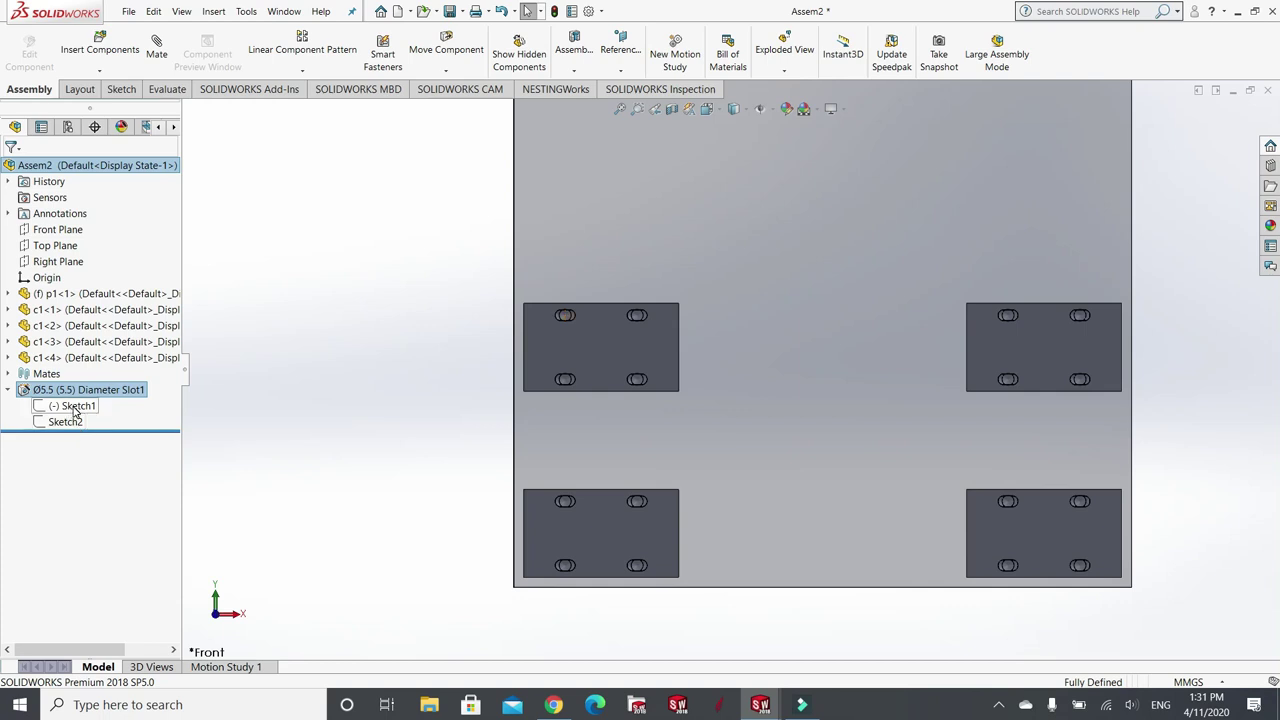
{"action": "left_click", "coordinate": [75, 410]}
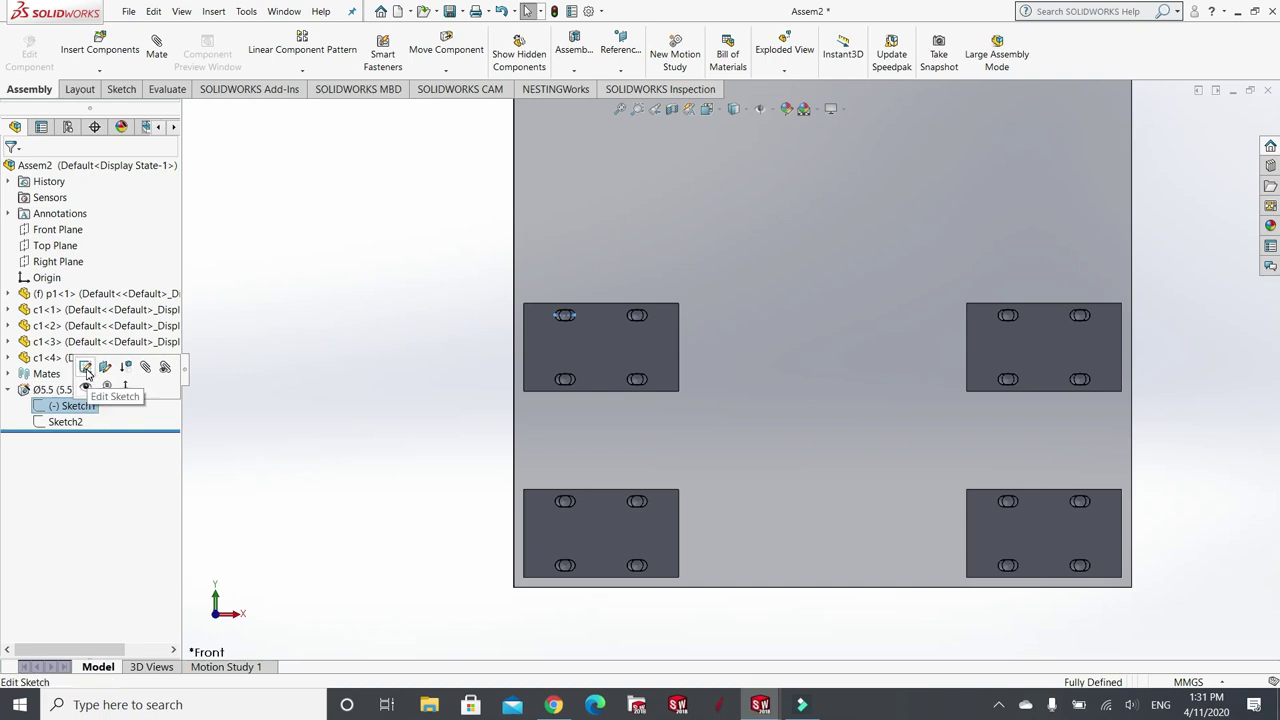
- Edit Sketch1 and zoom in on a hole's 10.00 slot line
{"action": "left_click", "coordinate": [86, 369]}
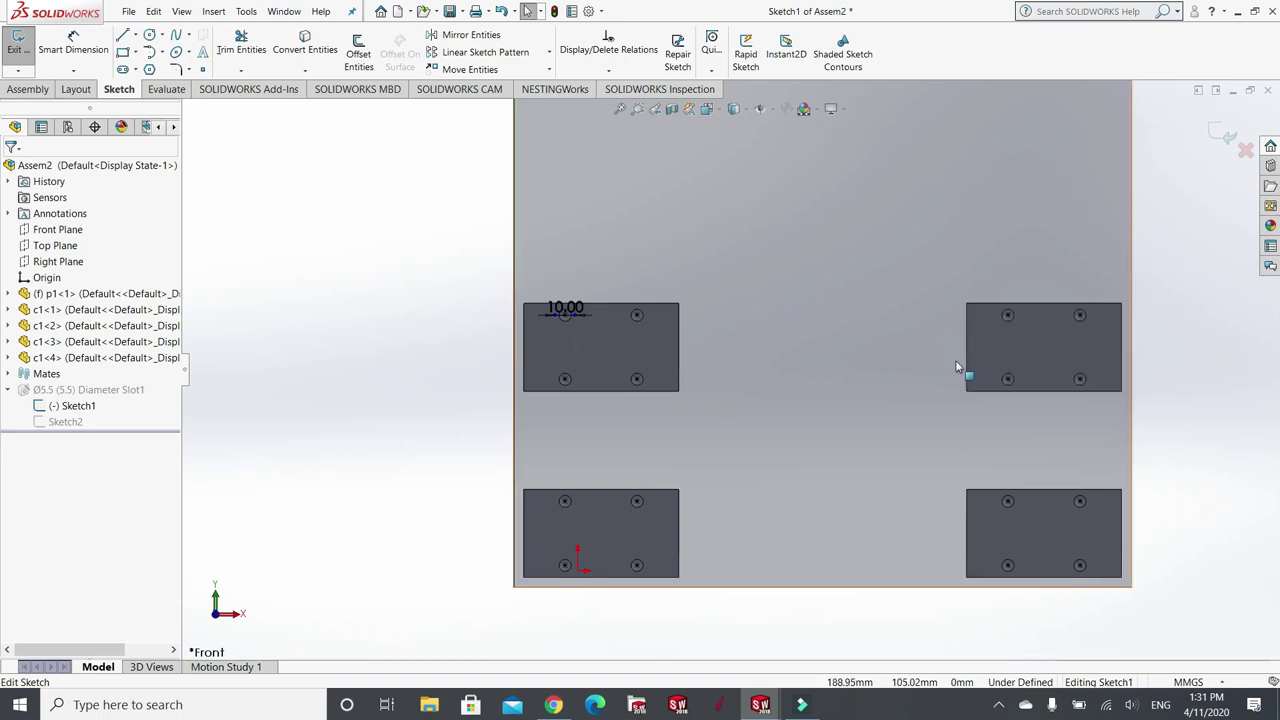
{"action": "scroll", "coordinate": [586, 303], "scroll_direction": "down", "scroll_amount": 10}
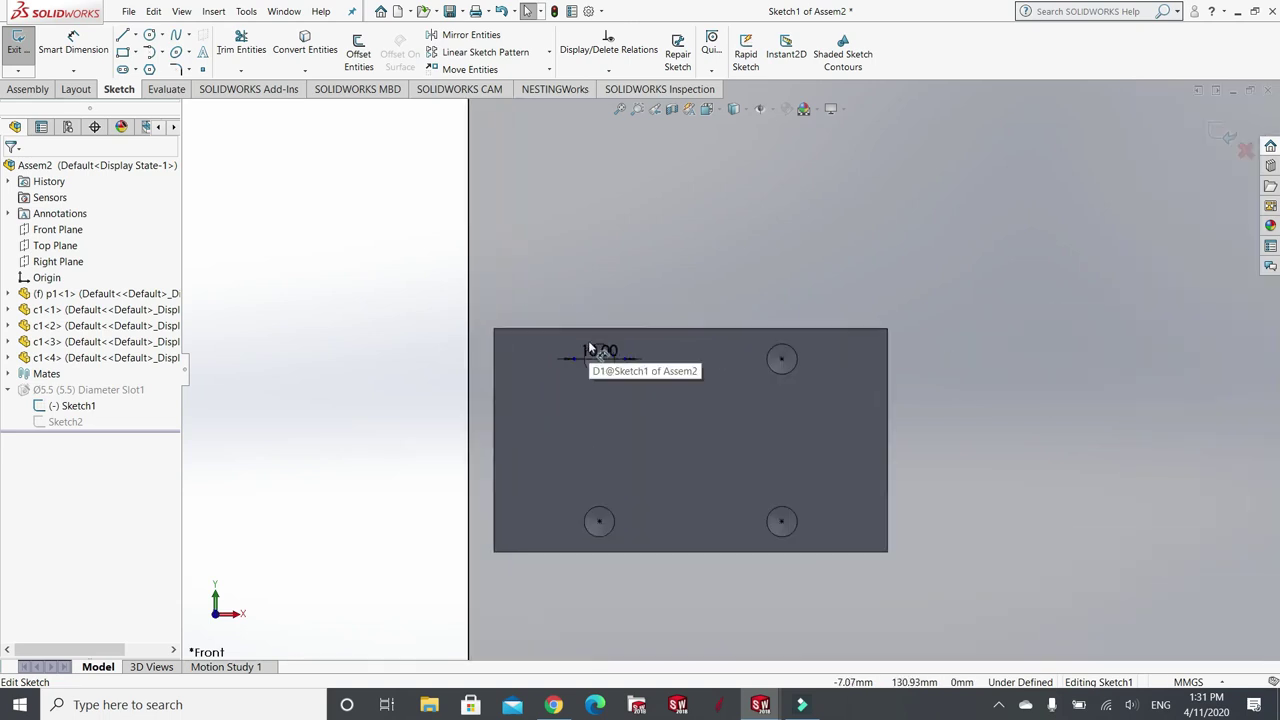
{"action": "scroll", "coordinate": [706, 396], "scroll_direction": "down", "scroll_amount": 8}
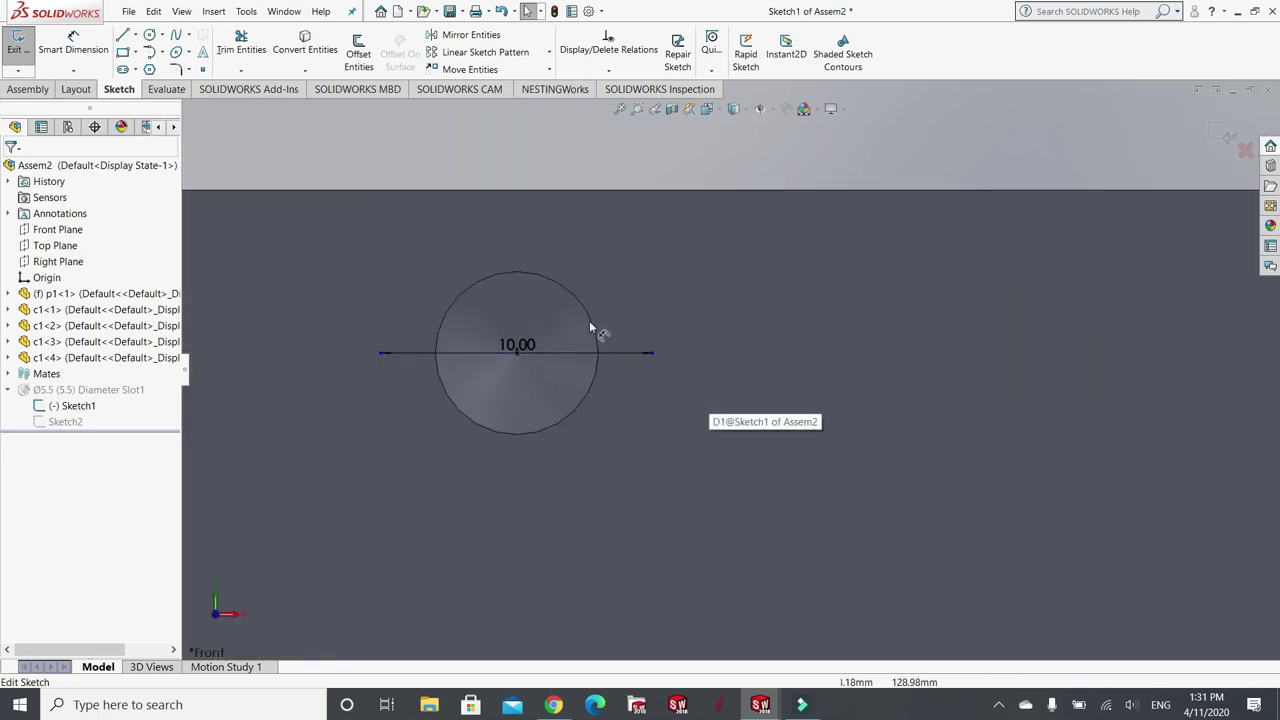
{"action": "scroll", "coordinate": [459, 413], "scroll_direction": "up", "scroll_amount": 2}
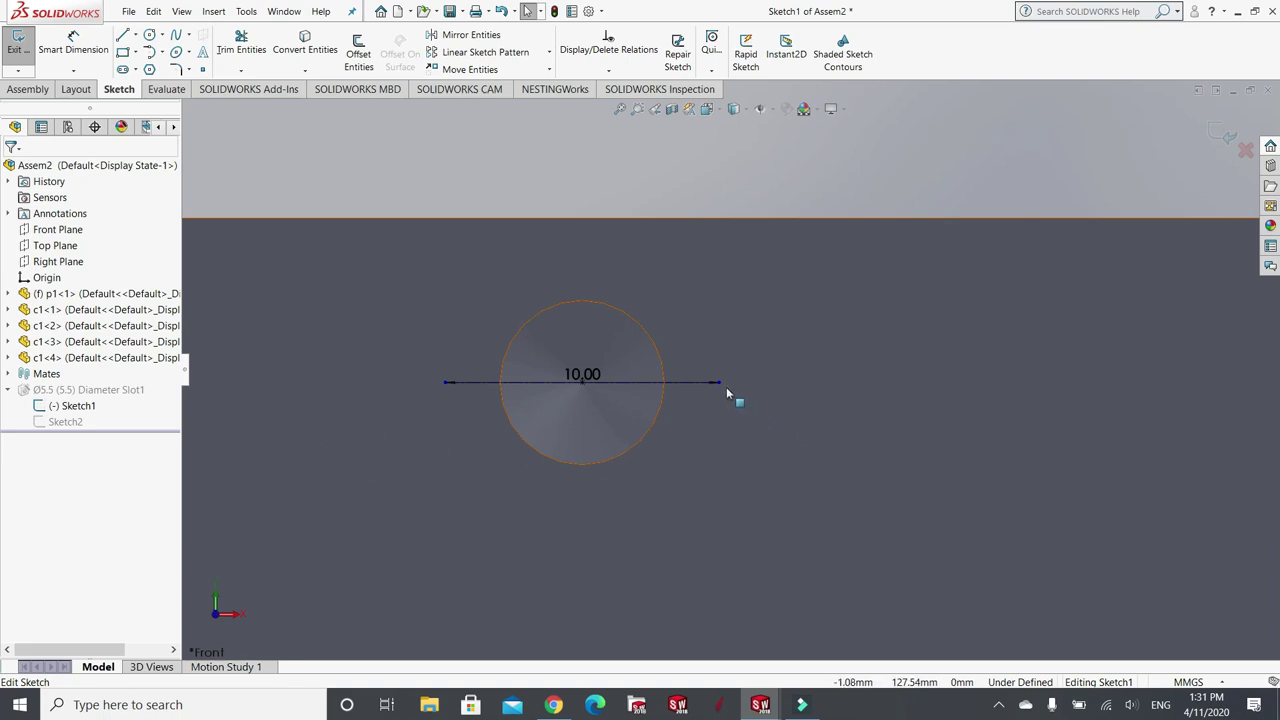
{"action": "scroll", "coordinate": [445, 390], "scroll_direction": "down", "scroll_amount": 3}
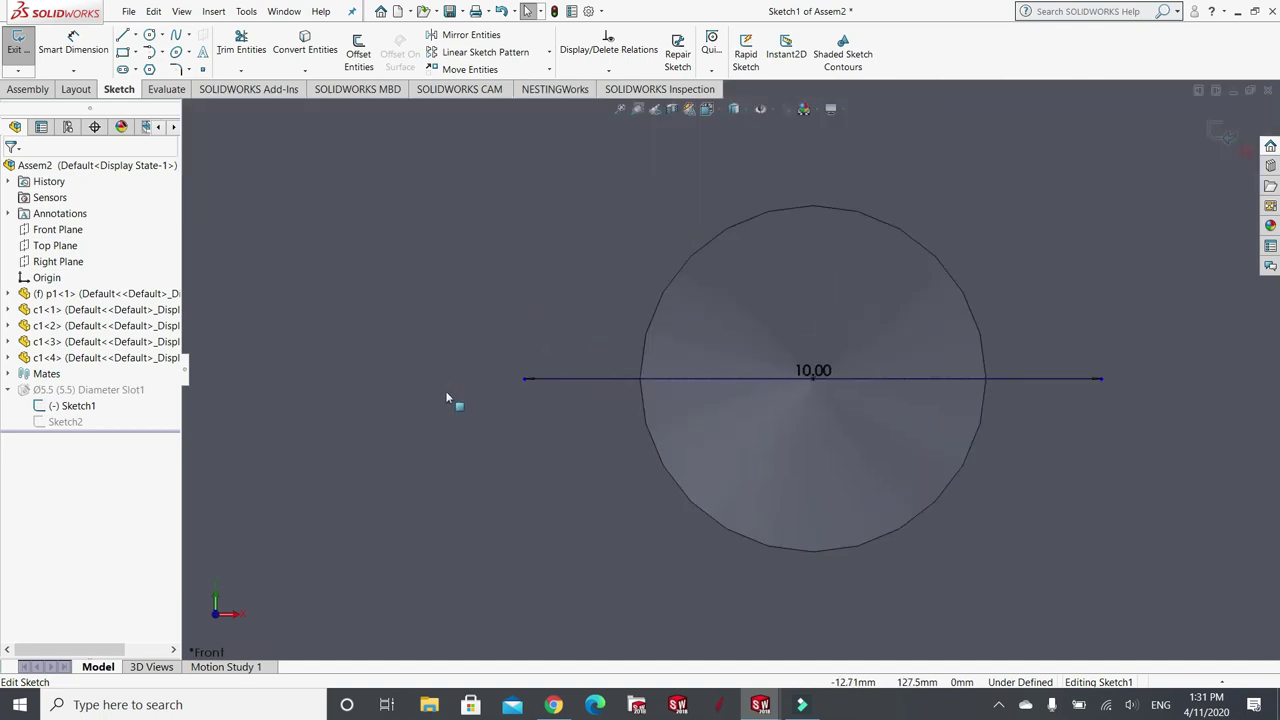
{"action": "scroll", "coordinate": [545, 385], "scroll_direction": "down", "scroll_amount": 4}
{"action": "scroll", "coordinate": [650, 385], "scroll_direction": "up", "scroll_amount": 4}
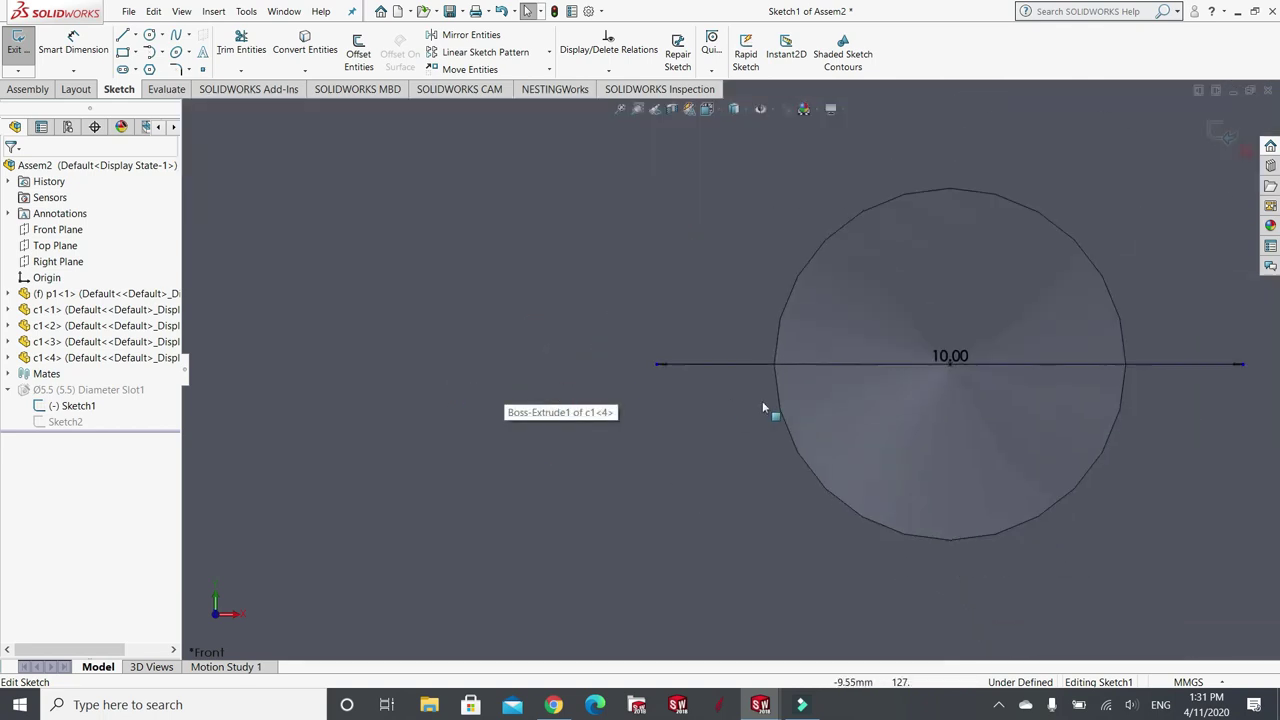
{"action": "scroll", "coordinate": [762, 401], "scroll_direction": "up", "scroll_amount": 2}
{"action": "scroll", "coordinate": [1000, 396], "scroll_direction": "down", "scroll_amount": 2}
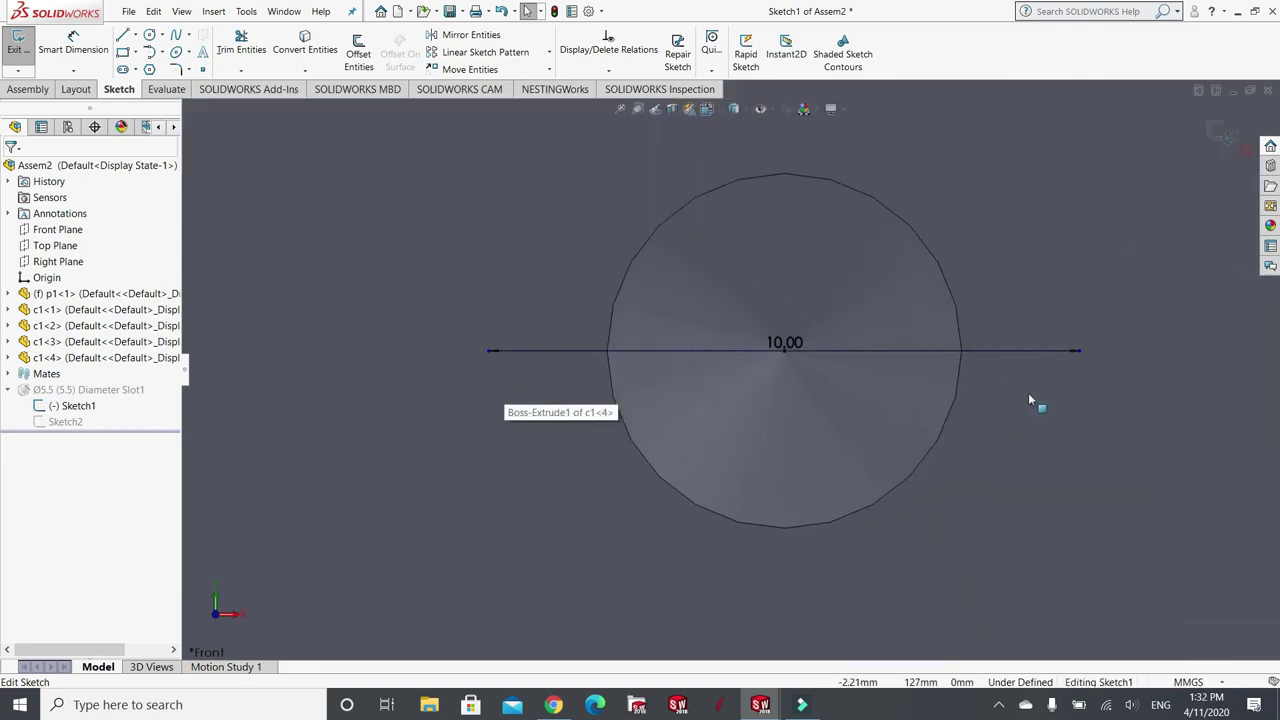
- Drag the 10.00 slot line's endpoint to make it vertical, then exit Sketch1
{"action": "left_click", "coordinate": [1080, 353]}
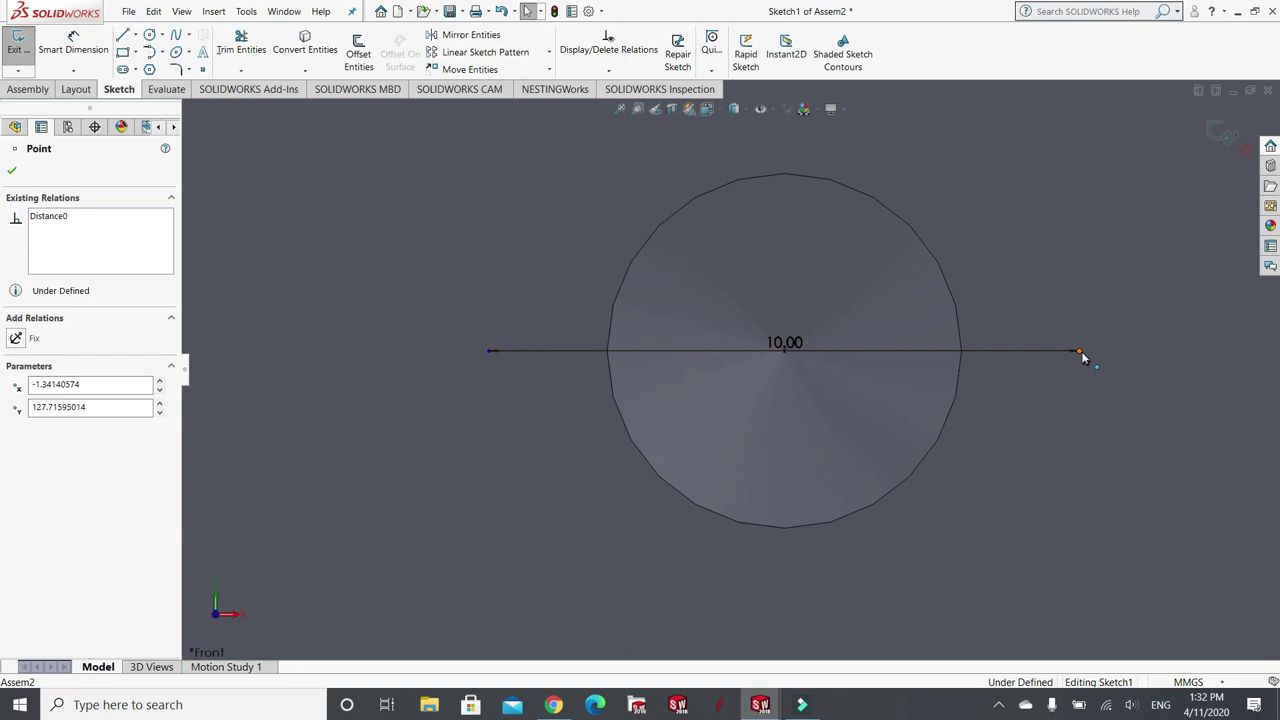
{"action": "left_click_drag", "start_coordinate": [1080, 358], "coordinate": [788, 623]}
{"action": "scroll", "coordinate": [788, 623], "scroll_direction": "down", "scroll_amount": 2}
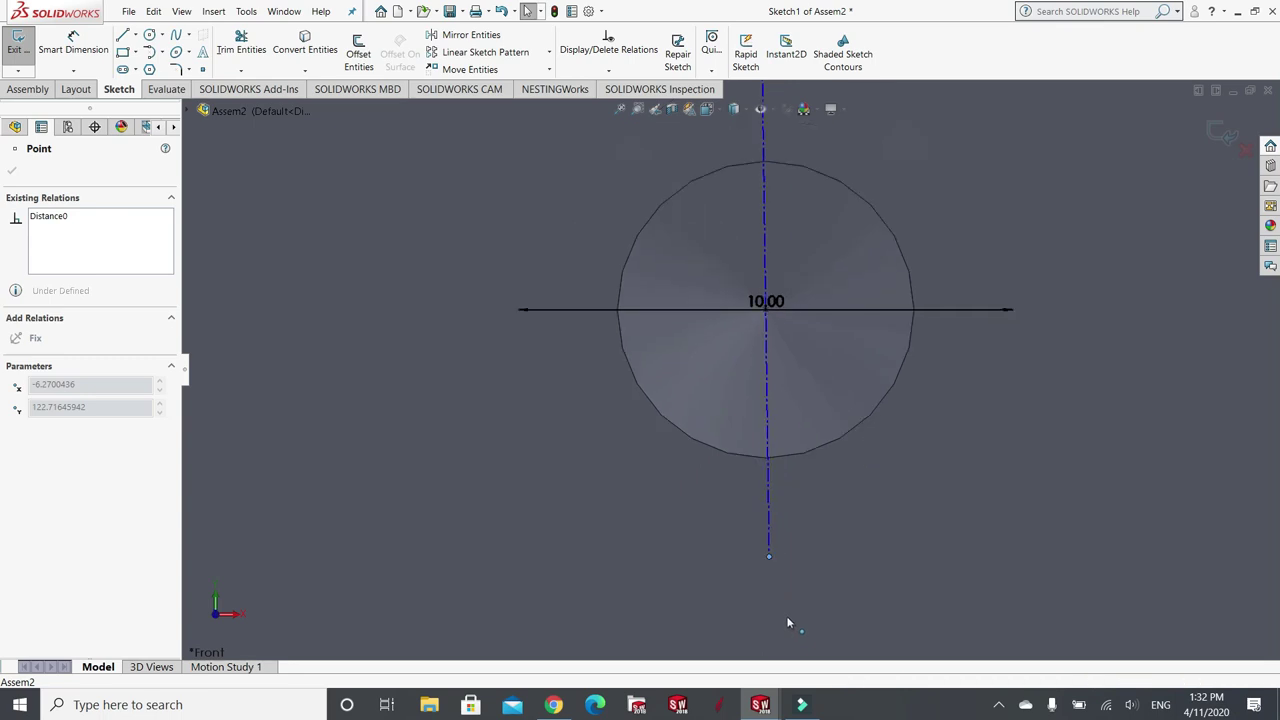
{"action": "left_click_drag", "start_coordinate": [783, 570], "coordinate": [773, 546]}
{"action": "left_click_drag", "start_coordinate": [771, 546], "coordinate": [769, 546]}
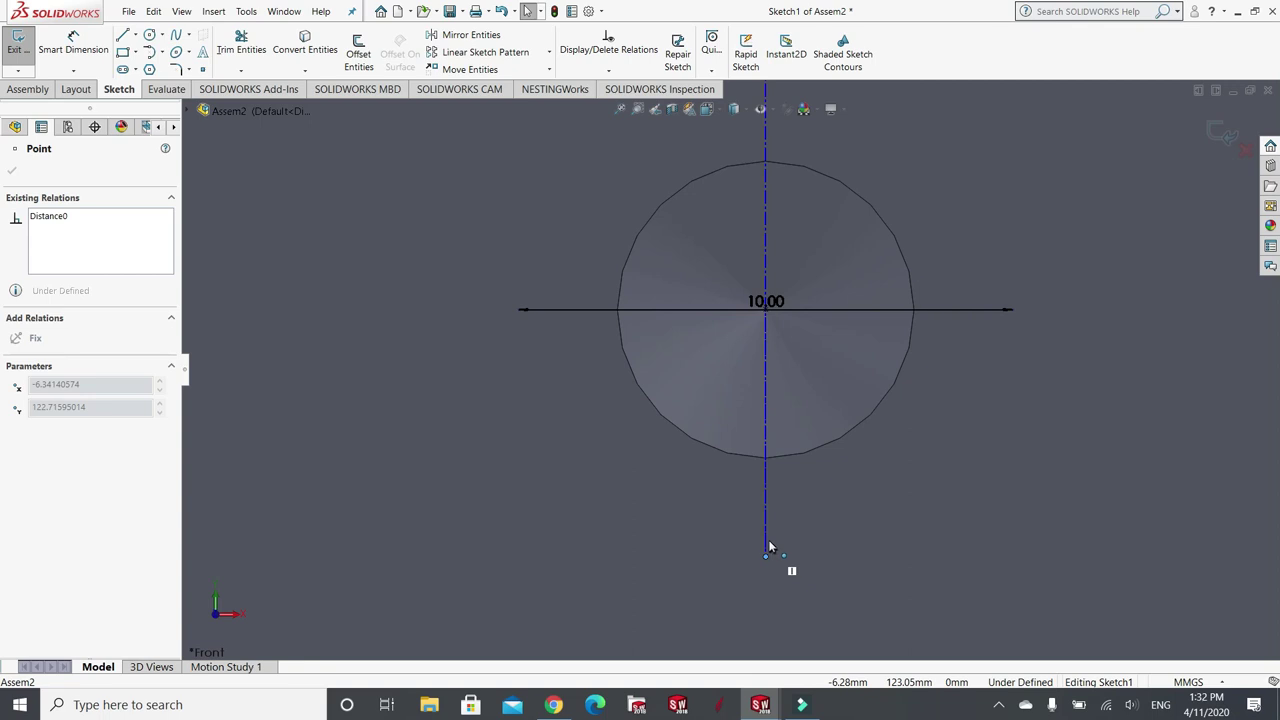
{"action": "left_click_drag", "start_coordinate": [769, 546], "coordinate": [769, 546]}
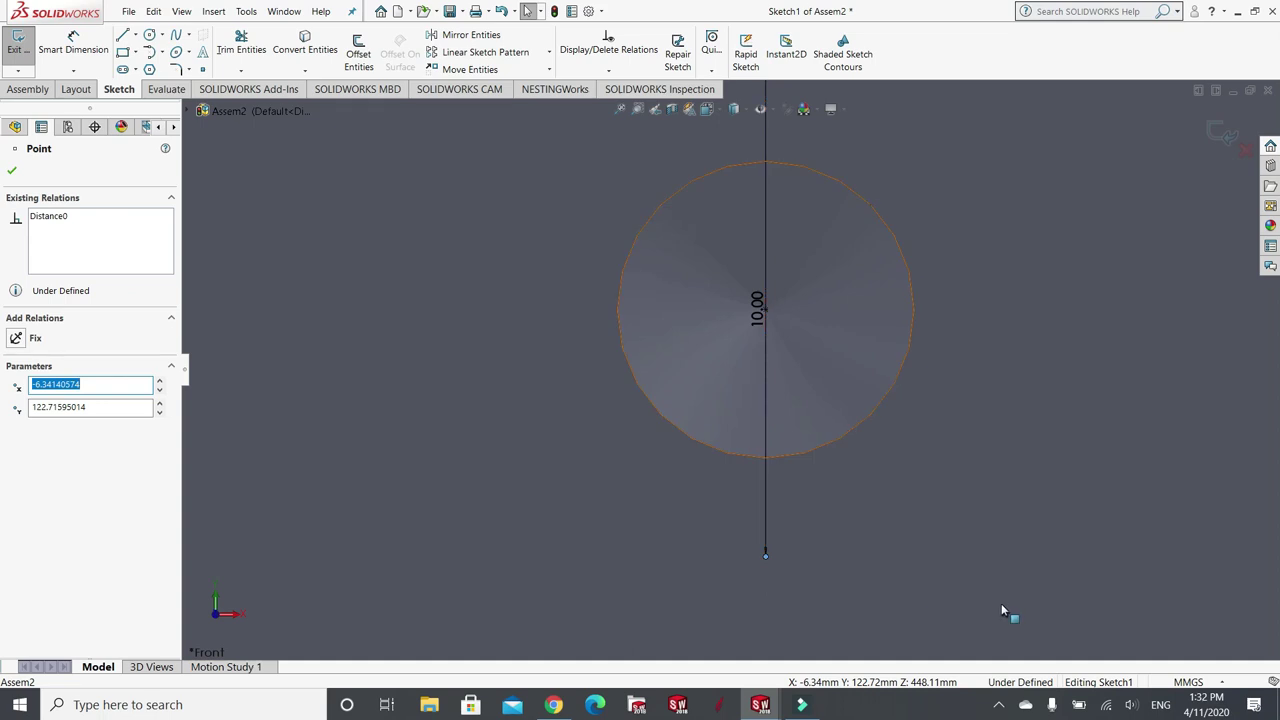
{"action": "left_click", "coordinate": [12, 170]}
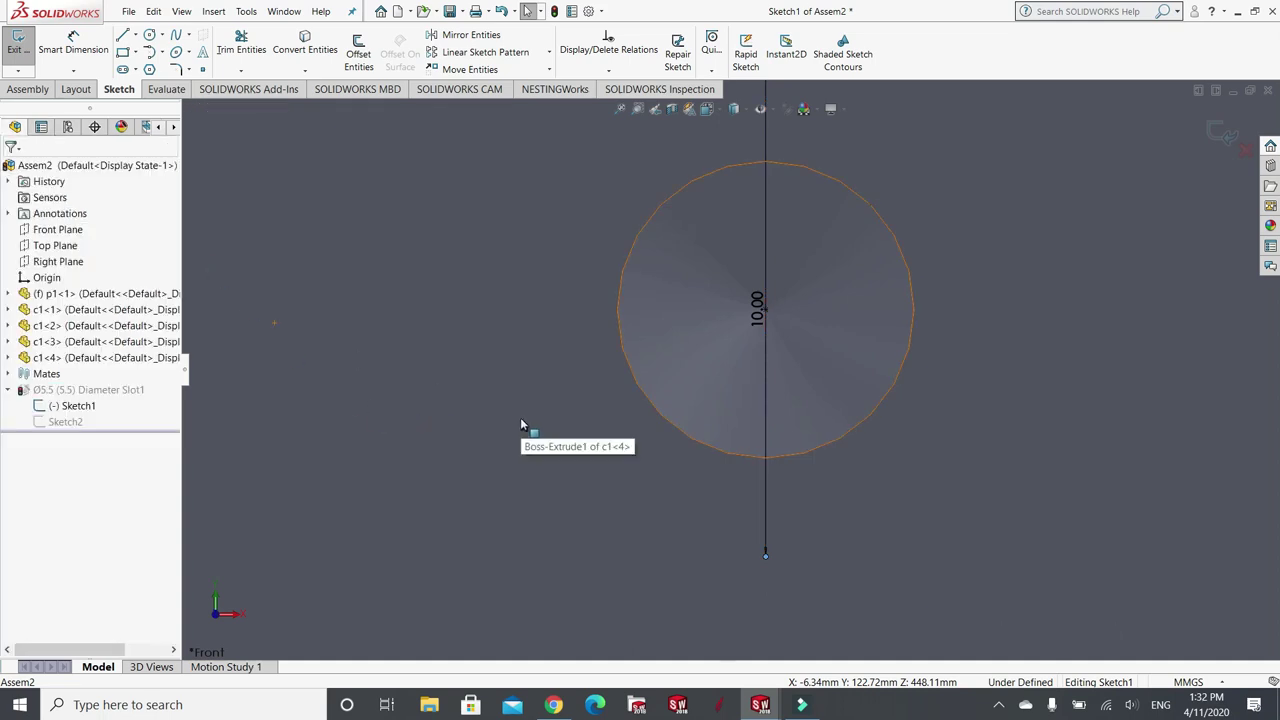
{"action": "left_click", "coordinate": [1230, 145]}
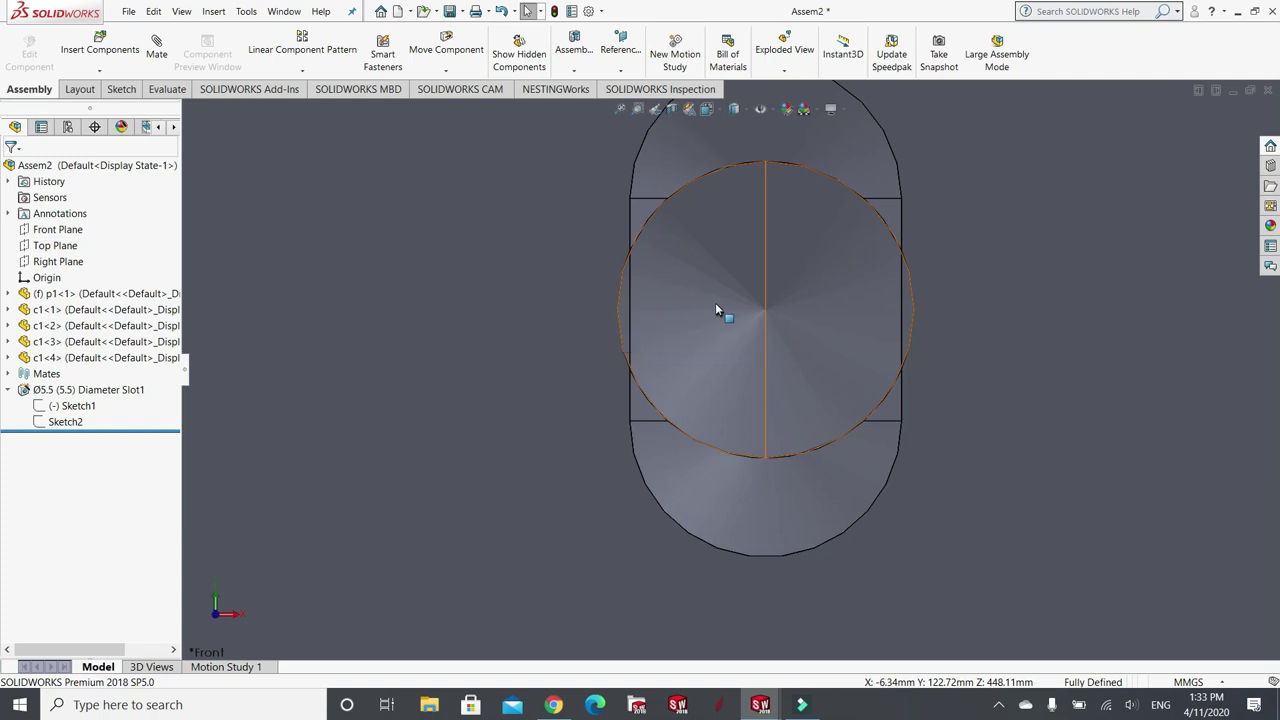
- Zoom around the plate to check the Ø5.5 slots in every clip, then collapse Diameter Slot1
{"action": "scroll", "coordinate": [718, 298], "scroll_direction": "up", "scroll_amount": 8}
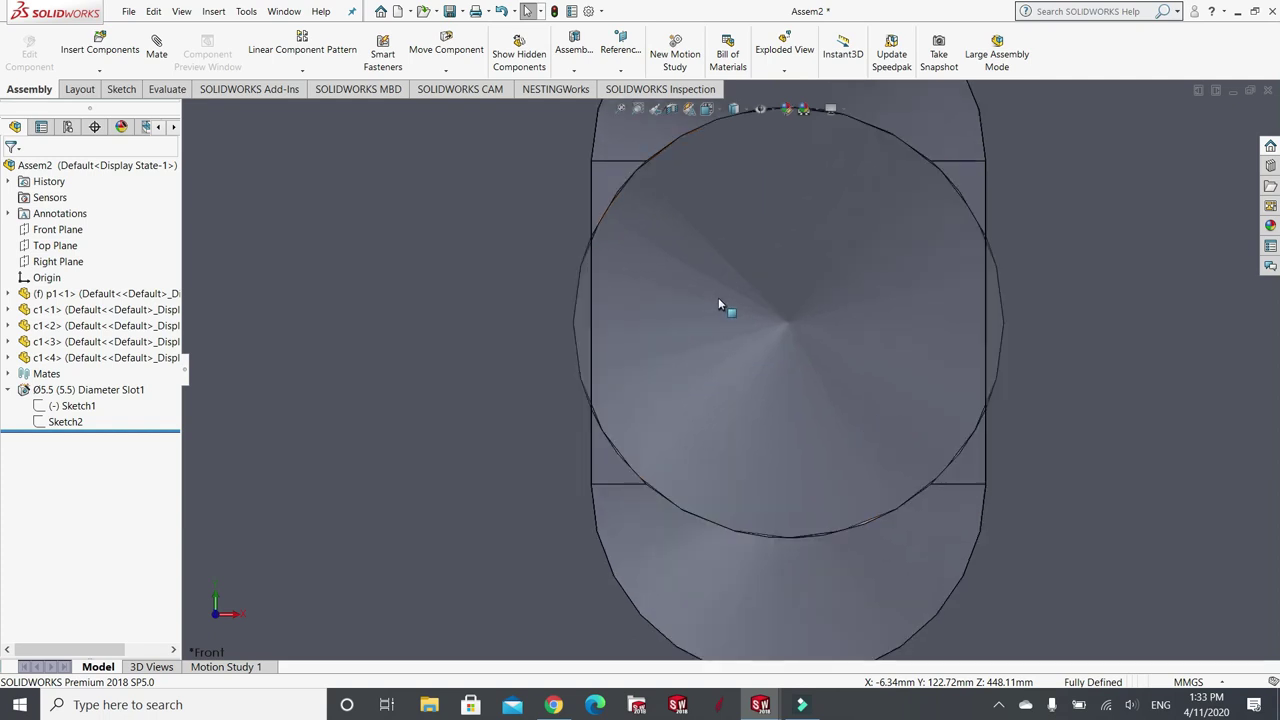
{"action": "key", "text": "shift+z"}
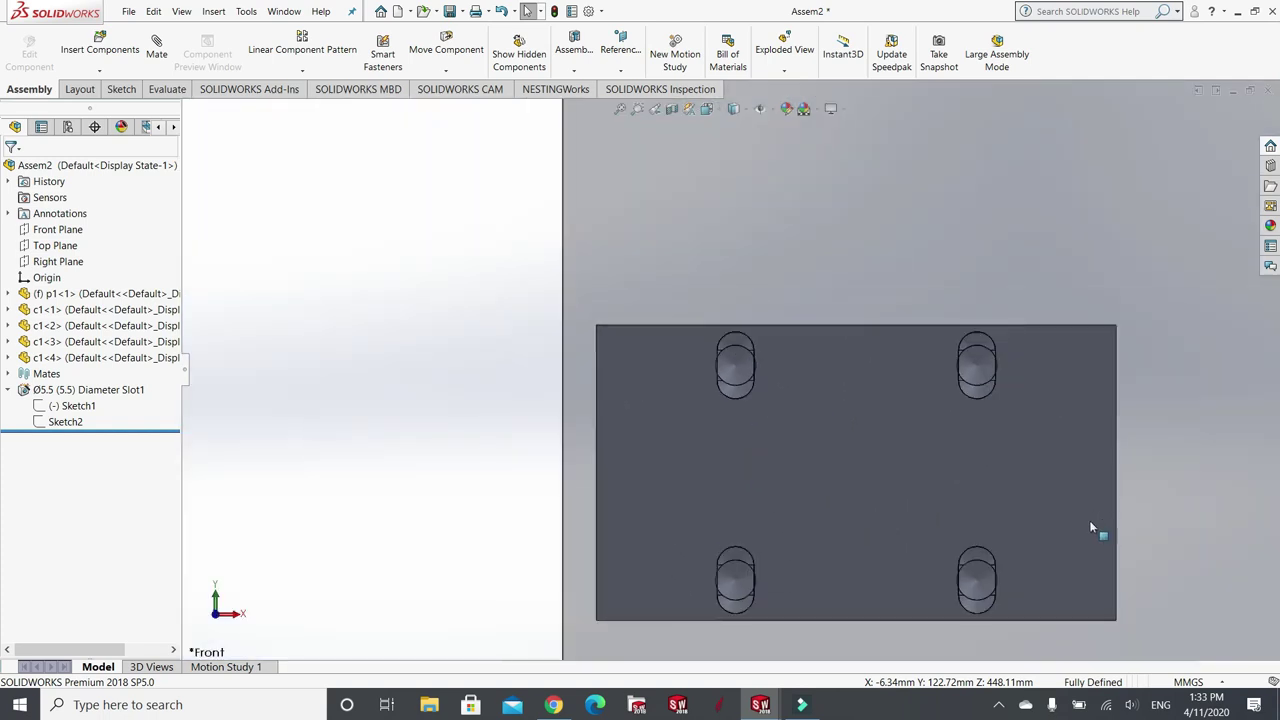
{"action": "key", "text": "shift+z"}
{"action": "scroll", "coordinate": [779, 390], "scroll_direction": "down", "scroll_amount": 4}
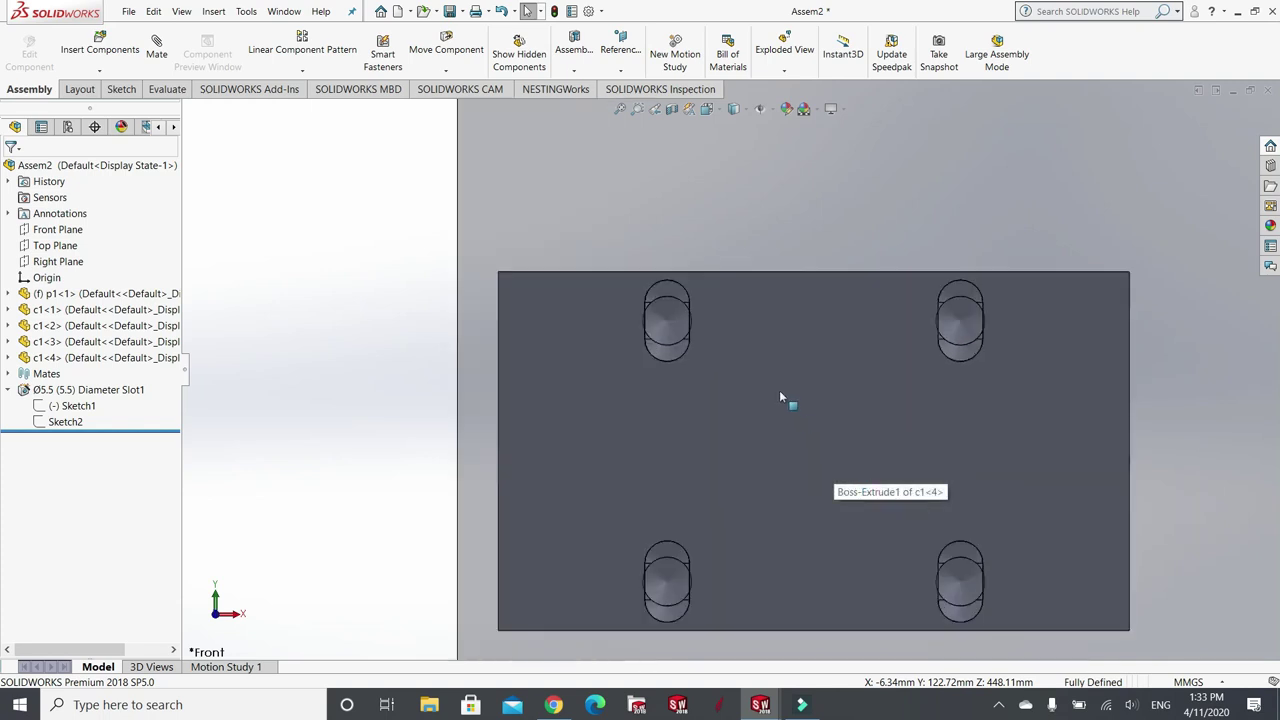
{"action": "scroll", "coordinate": [589, 224], "scroll_direction": "down", "scroll_amount": 2}
{"action": "scroll", "coordinate": [563, 257], "scroll_direction": "down", "scroll_amount": 2}
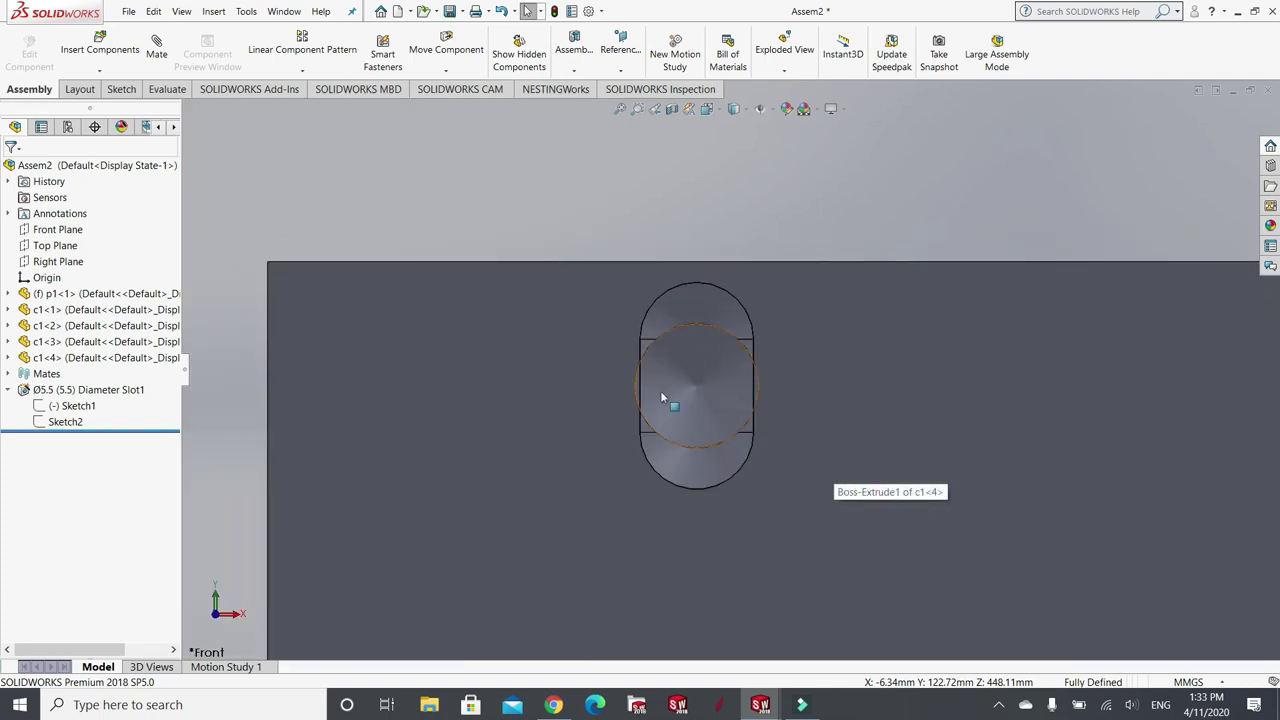
{"action": "scroll", "coordinate": [608, 334], "scroll_direction": "down", "scroll_amount": 2}
{"action": "scroll", "coordinate": [608, 334], "scroll_direction": "up", "scroll_amount": 3}
{"action": "scroll", "coordinate": [610, 345], "scroll_direction": "up", "scroll_amount": 3}
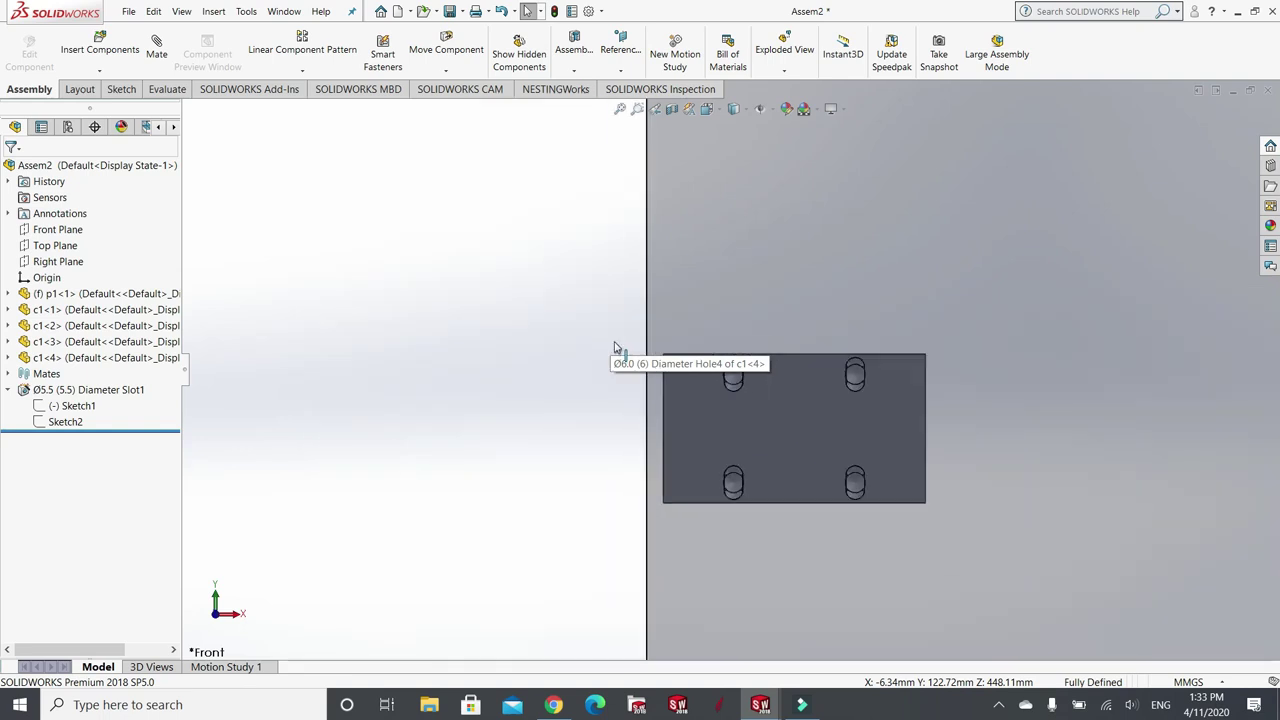
{"action": "scroll", "coordinate": [852, 440], "scroll_direction": "down", "scroll_amount": 2}
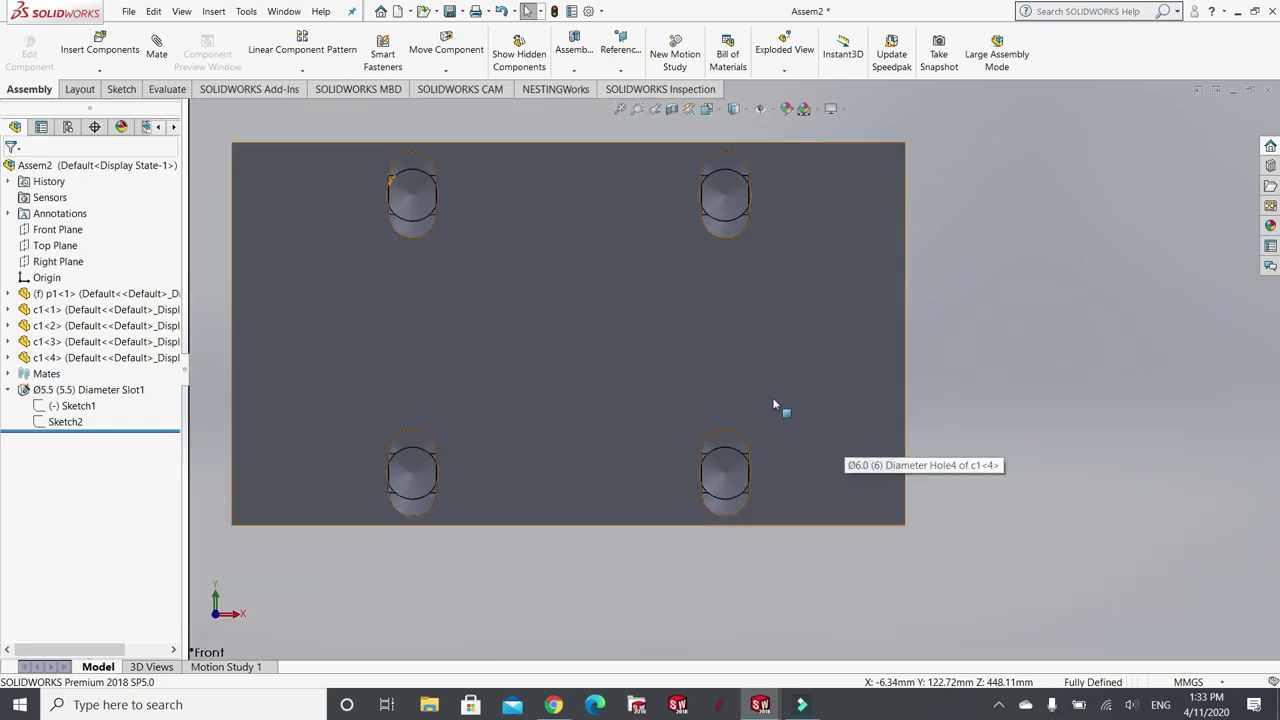
{"action": "scroll", "coordinate": [772, 400], "scroll_direction": "up", "scroll_amount": 3}
{"action": "scroll", "coordinate": [1100, 505], "scroll_direction": "down", "scroll_amount": 1}
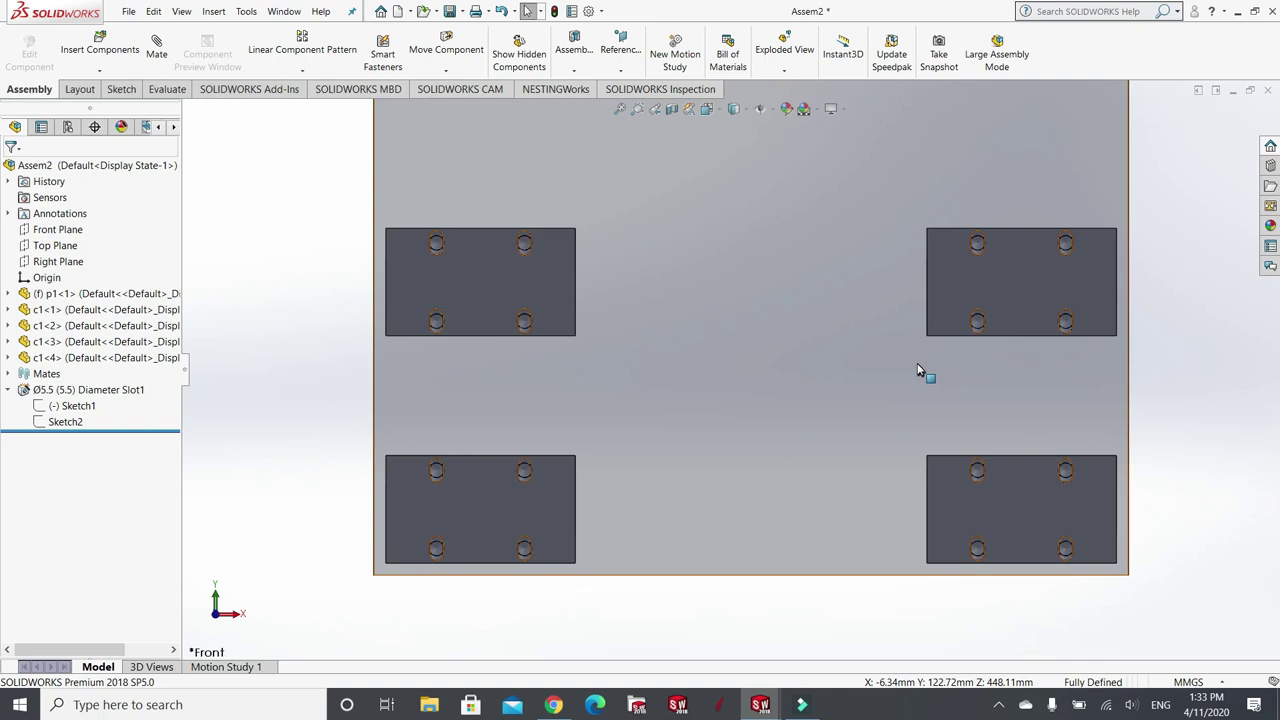
{"action": "scroll", "coordinate": [905, 368], "scroll_direction": "down", "scroll_amount": 2}
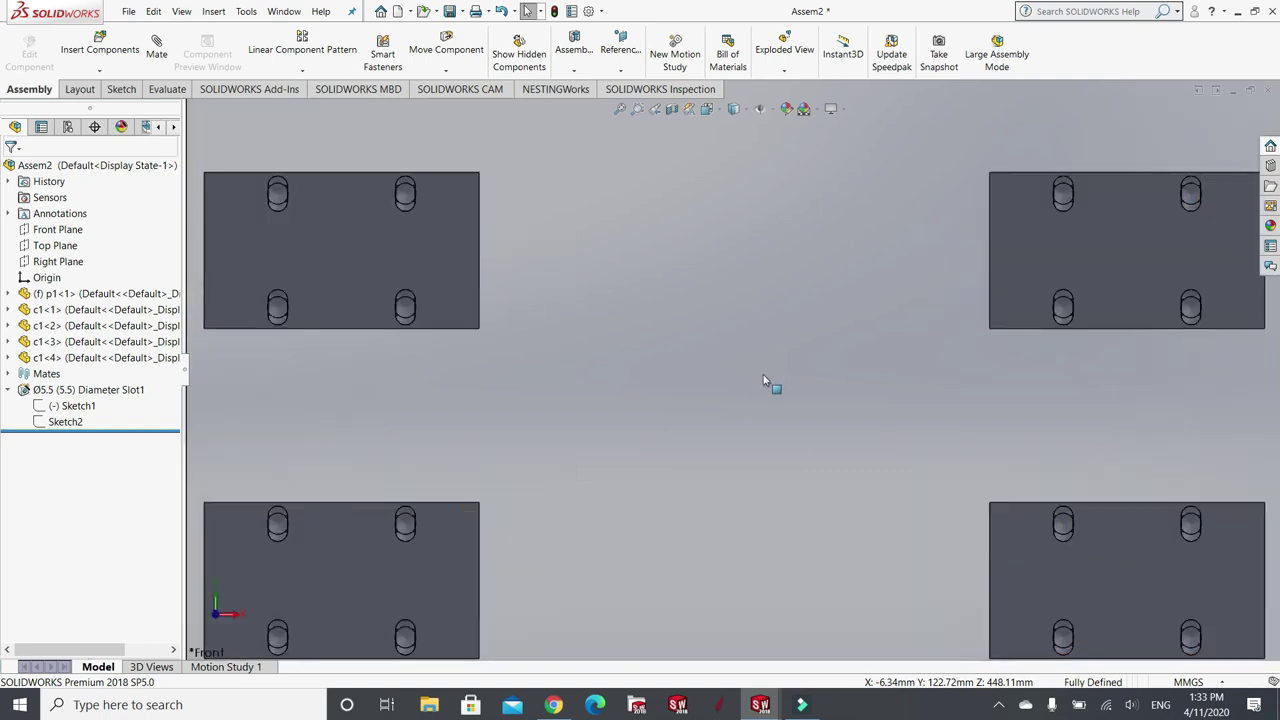
{"action": "scroll", "coordinate": [765, 378], "scroll_direction": "up", "scroll_amount": 4}
{"action": "scroll", "coordinate": [926, 376], "scroll_direction": "down", "scroll_amount": 2}
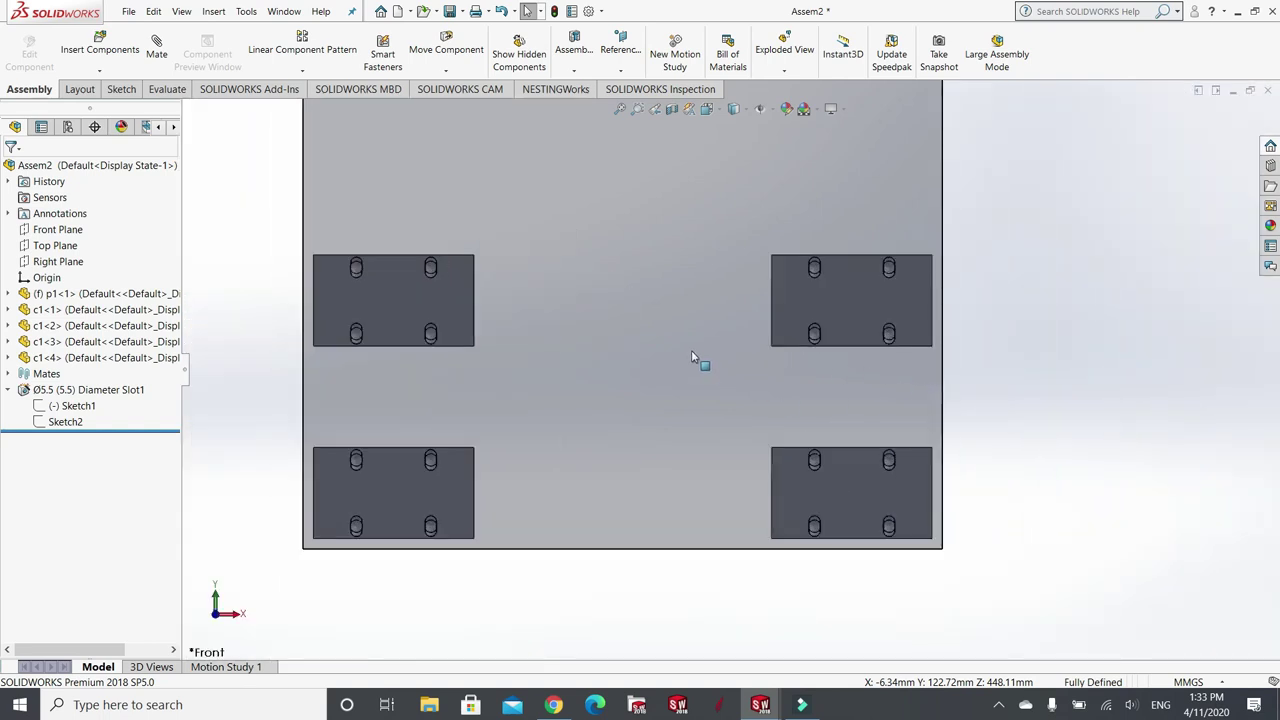
{"action": "scroll", "coordinate": [694, 363], "scroll_direction": "down", "scroll_amount": 1}
{"action": "scroll", "coordinate": [691, 364], "scroll_direction": "up", "scroll_amount": 2}
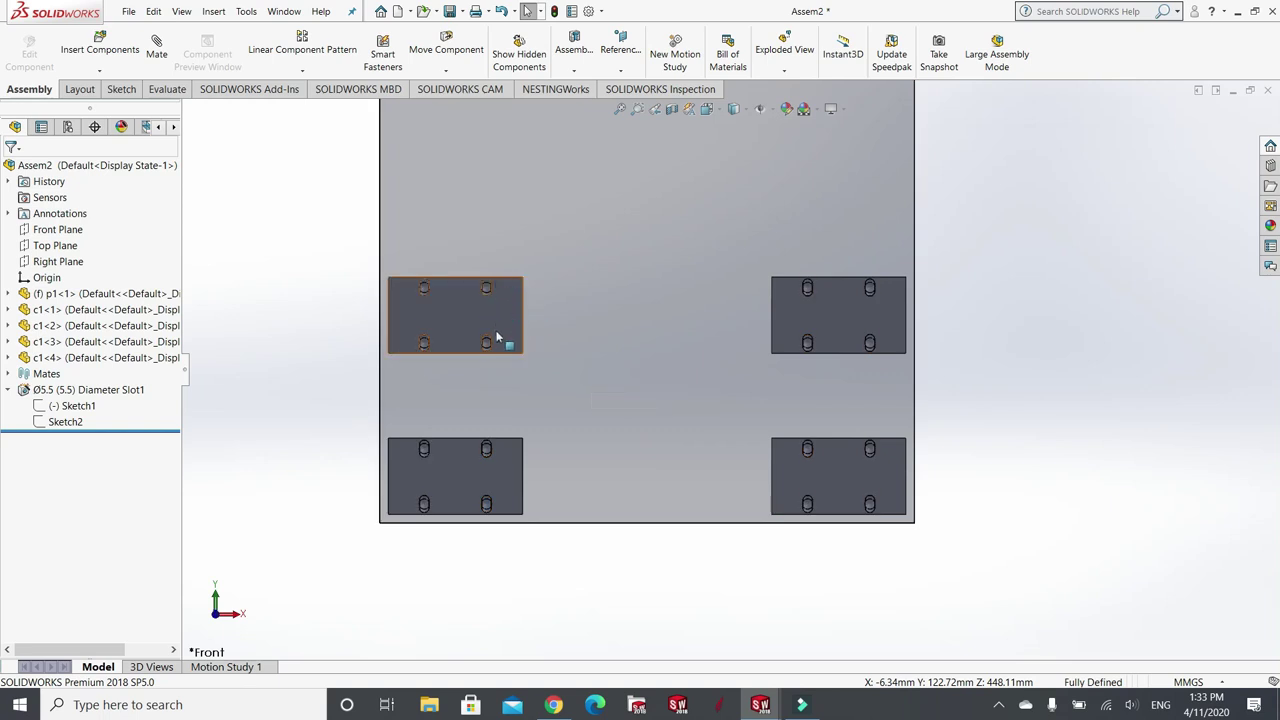
{"action": "scroll", "coordinate": [634, 330], "scroll_direction": "down", "scroll_amount": 1}
{"action": "scroll", "coordinate": [634, 330], "scroll_direction": "up", "scroll_amount": 3}
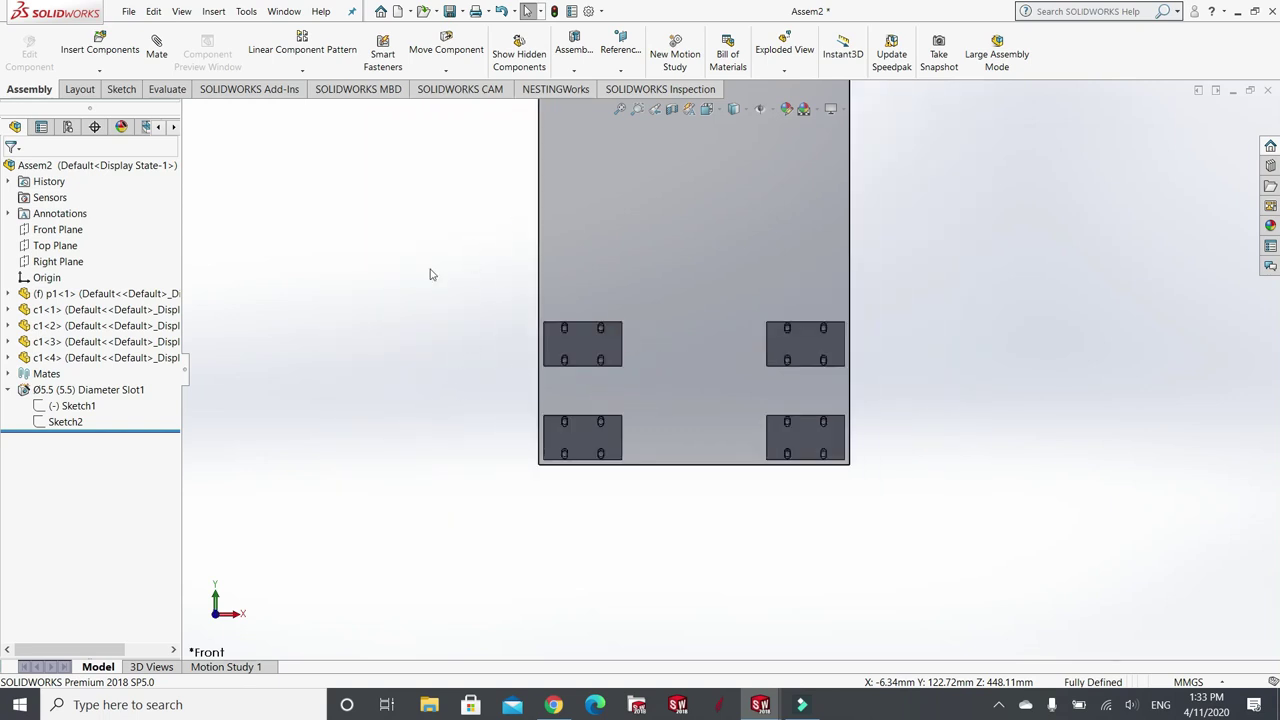
{"action": "left_click", "coordinate": [8, 390]}
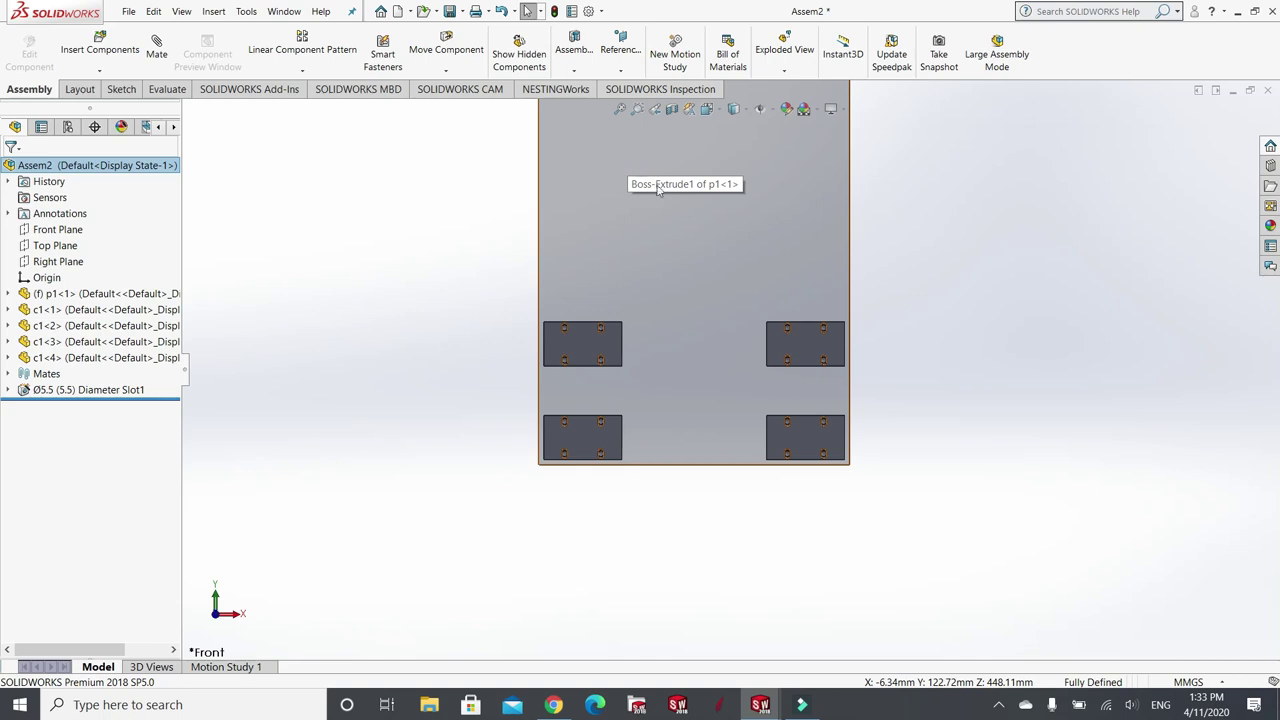
{"action": "scroll", "coordinate": [675, 208], "scroll_direction": "down", "scroll_amount": 3}
{"action": "scroll", "coordinate": [670, 206], "scroll_direction": "up", "scroll_amount": 5}
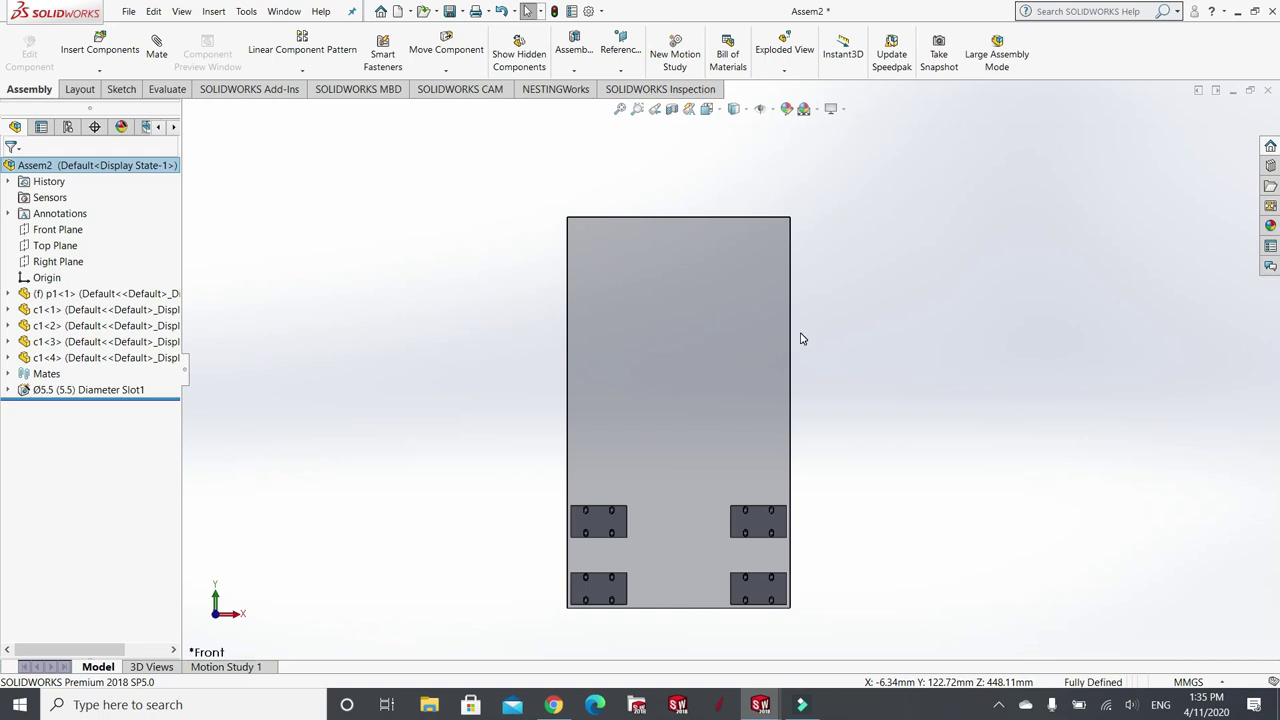
- Turn off transparency on plate p1 so it displays opaque again
{"action": "left_click", "coordinate": [657, 399]}
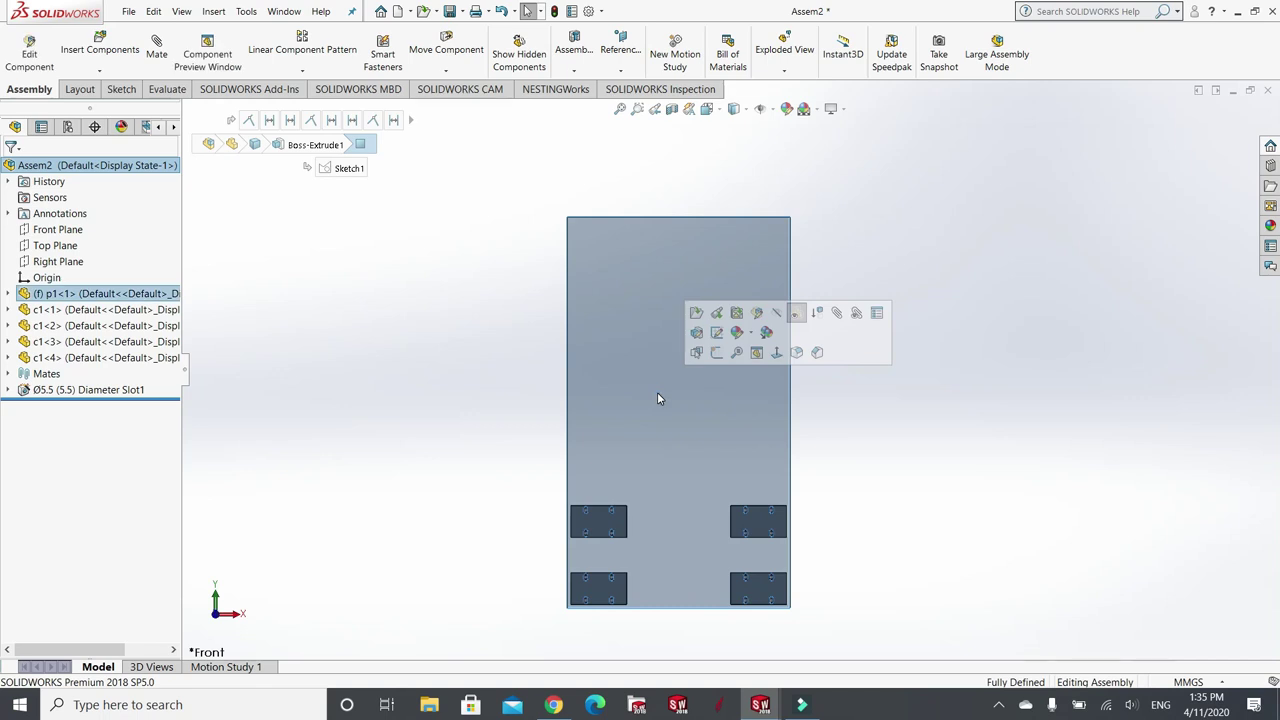
{"action": "left_click", "coordinate": [797, 316]}
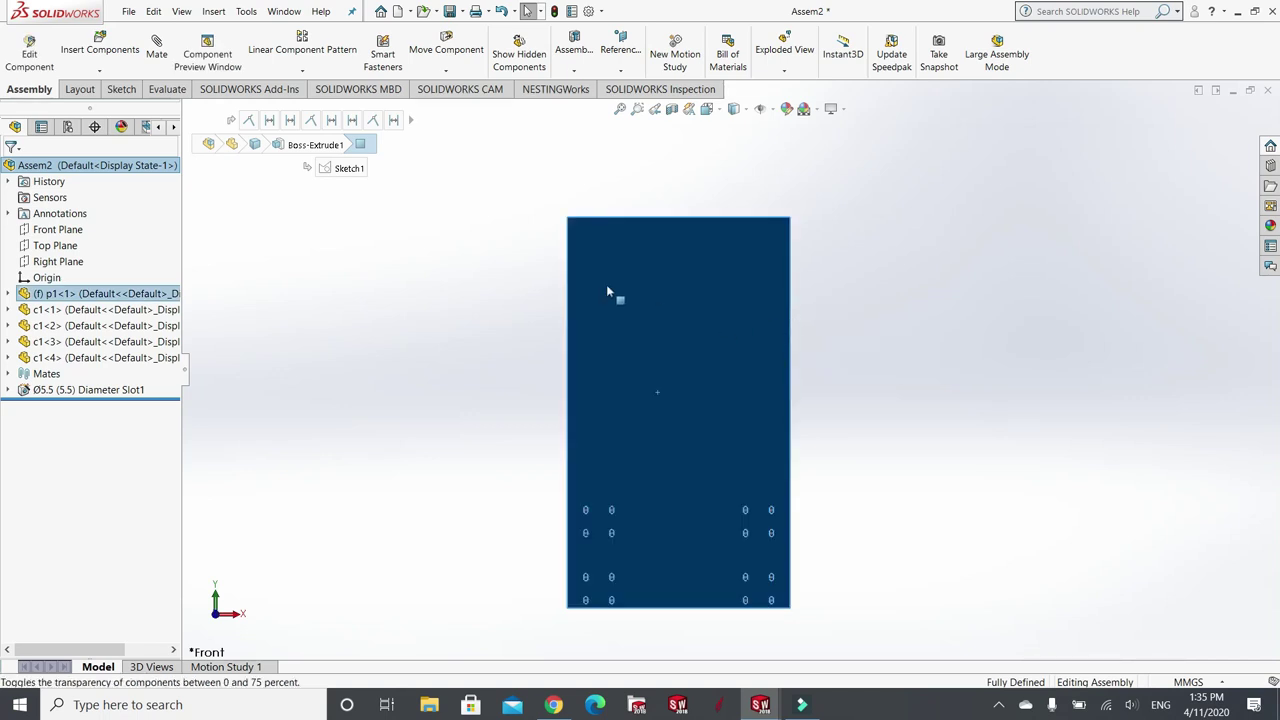
{"action": "left_click", "coordinate": [440, 280]}
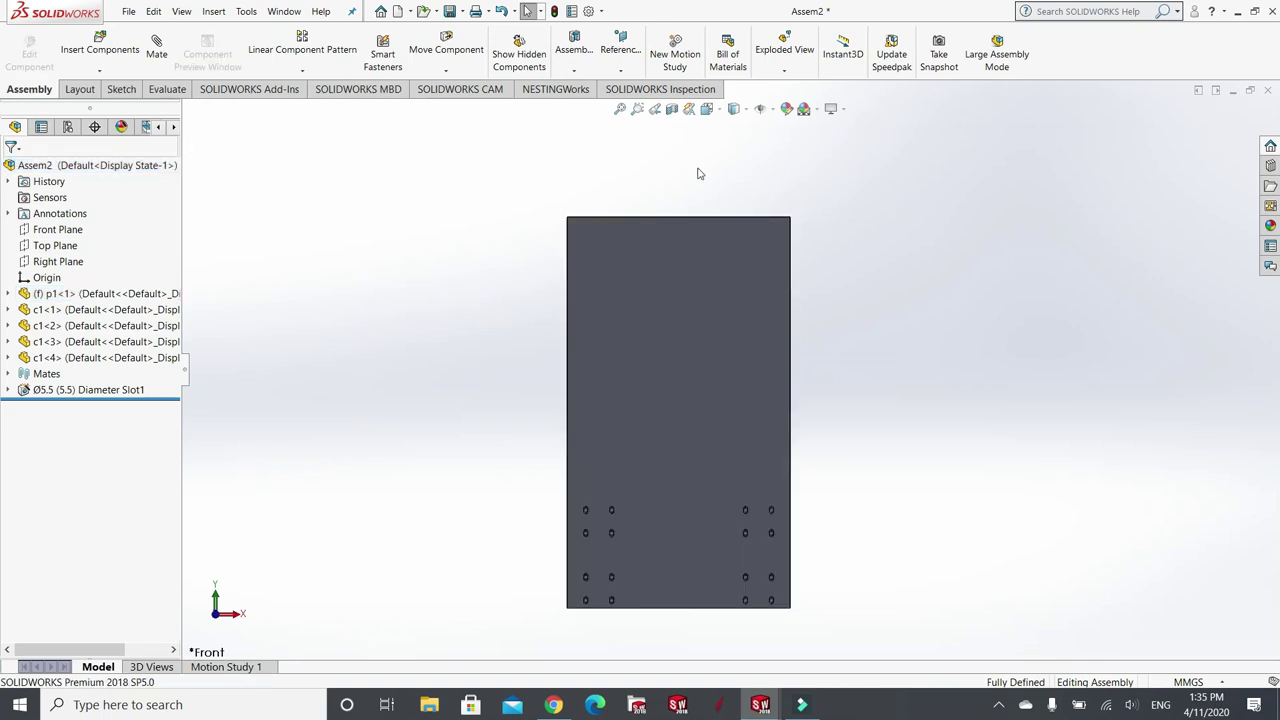
- View the assembly from the front, then in isometric, zooming to inspect the slots through p1
{"action": "left_click", "coordinate": [721, 113]}
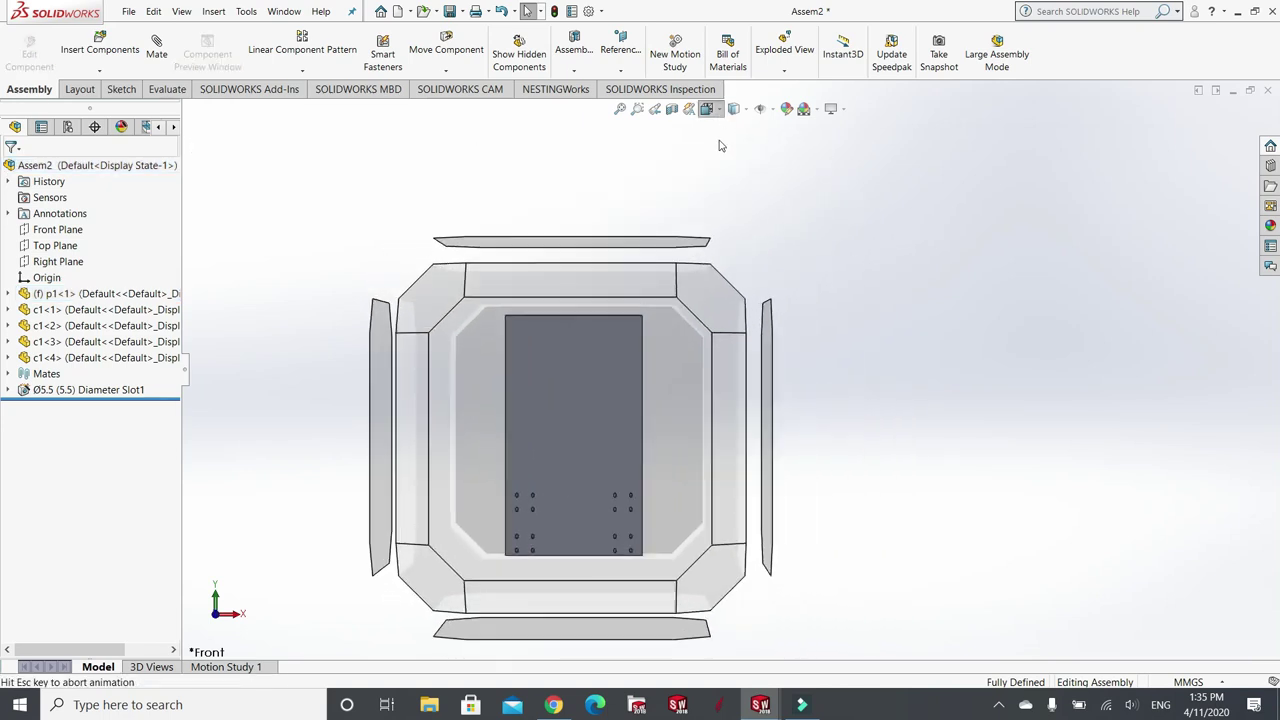
{"action": "left_click", "coordinate": [698, 304]}
{"action": "key", "text": "ctrl+7"}
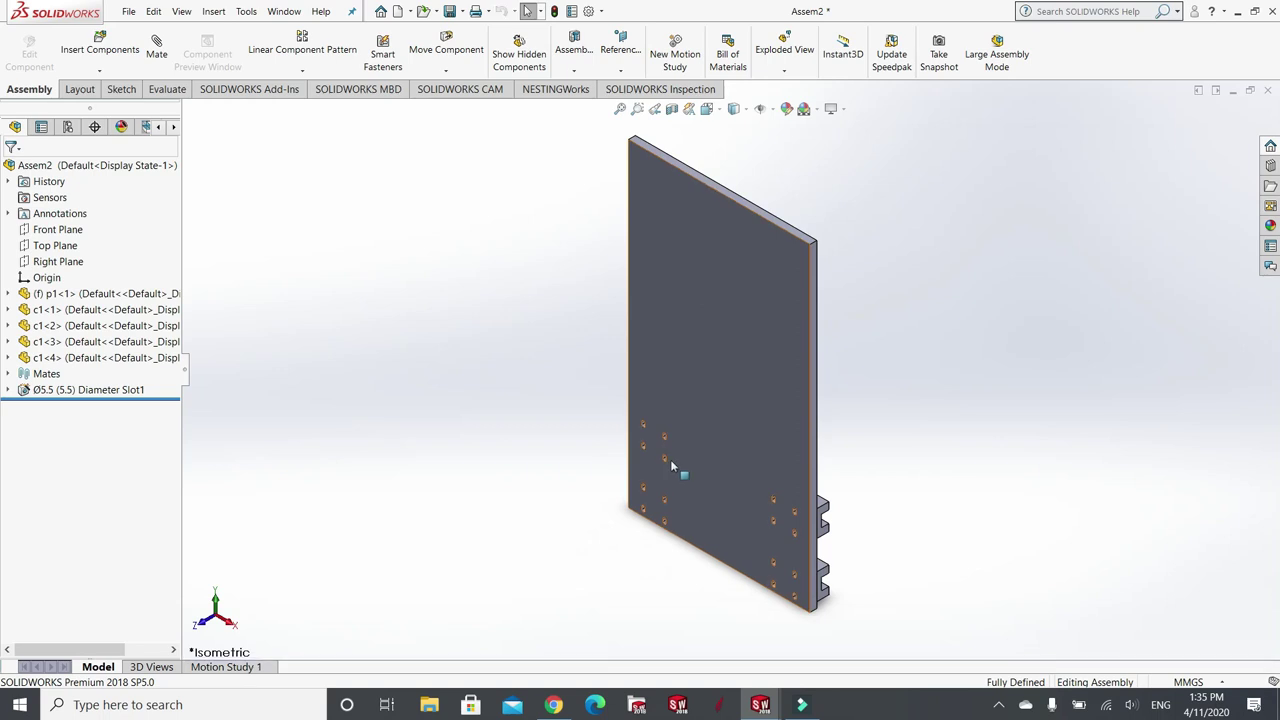
{"action": "scroll", "coordinate": [690, 420], "scroll_direction": "down", "scroll_amount": 8}
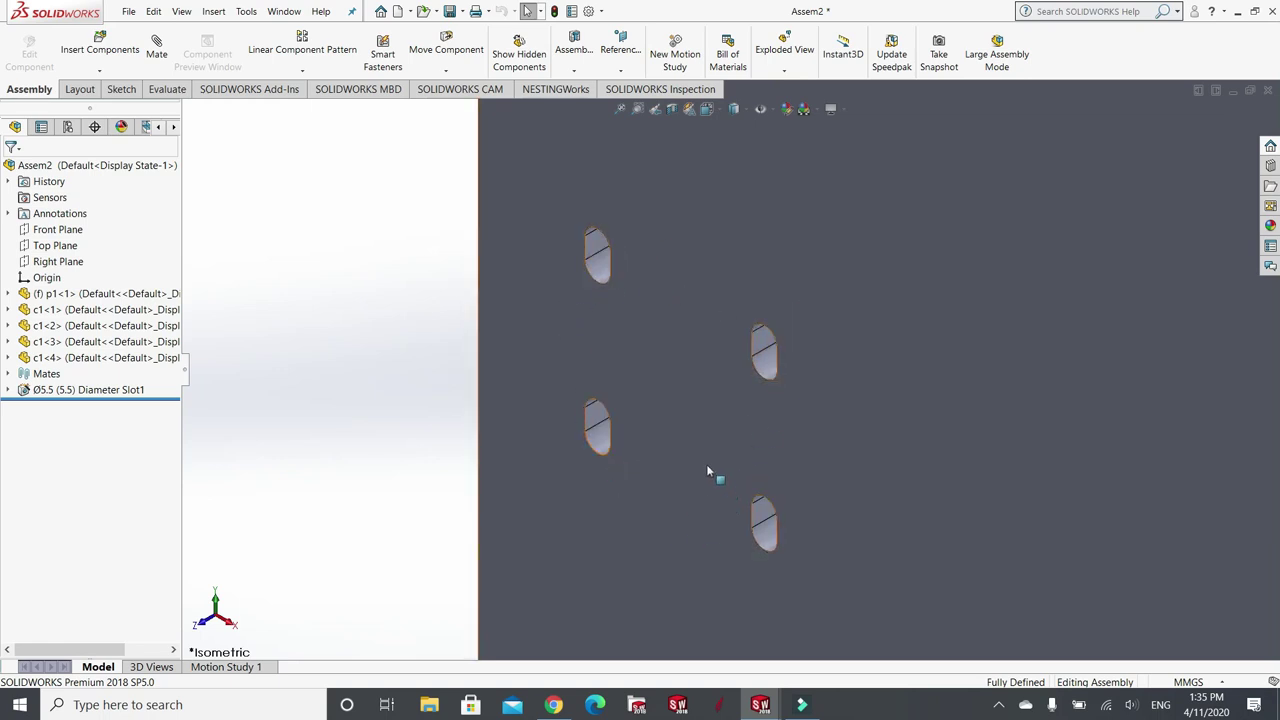
{"action": "scroll", "coordinate": [705, 460], "scroll_direction": "up", "scroll_amount": 3}
{"action": "scroll", "coordinate": [700, 443], "scroll_direction": "up", "scroll_amount": 5}
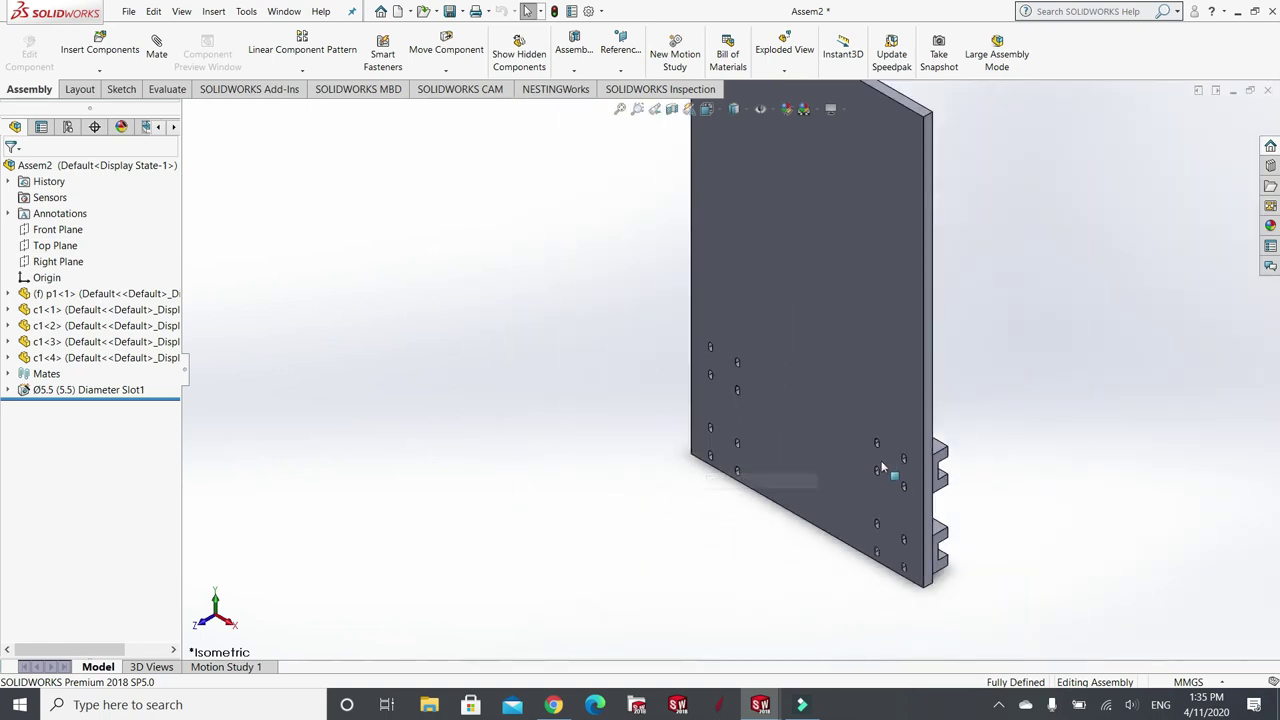
{"action": "scroll", "coordinate": [796, 262], "scroll_direction": "down", "scroll_amount": 2}
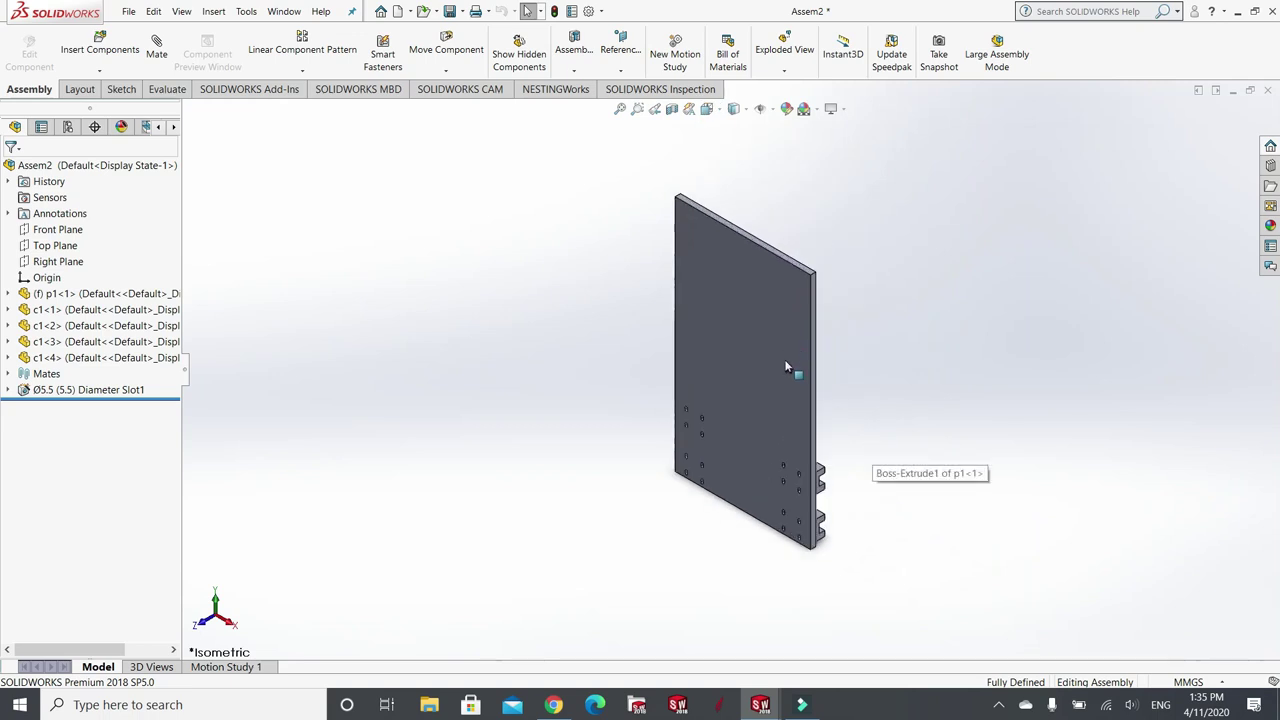